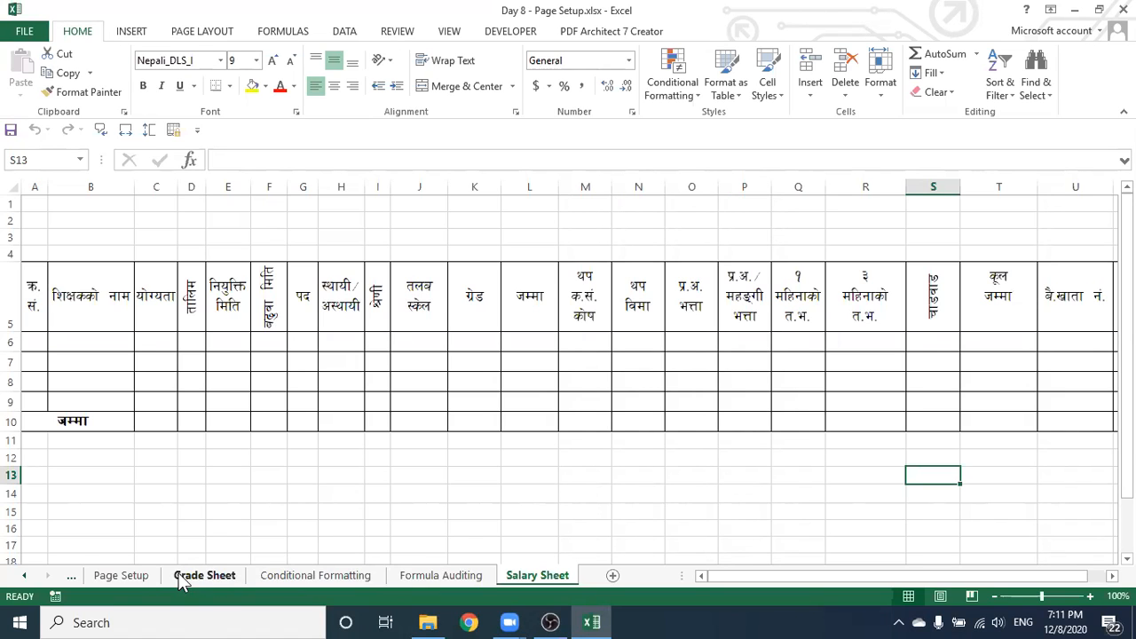
Go to the Page Setup sheet, reveal the earlier sheets, open Ledger and inspect F10's grade-point formula
{"action": "left_click", "coordinate": [132, 575]}
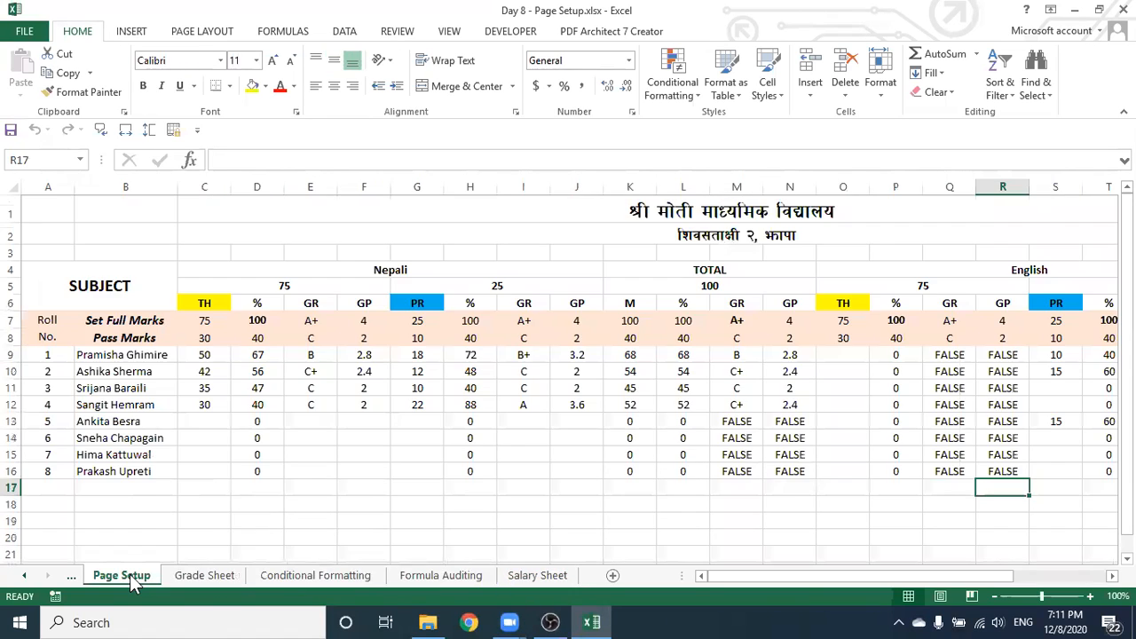
{"action": "left_click", "coordinate": [75, 578]}
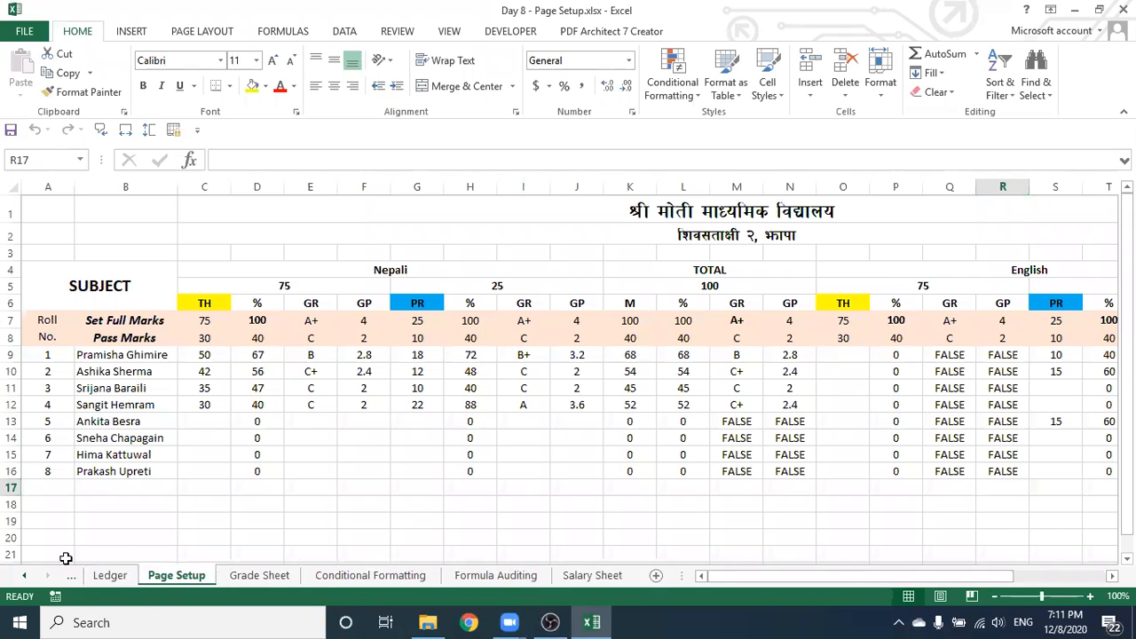
{"action": "left_click", "coordinate": [92, 575]}
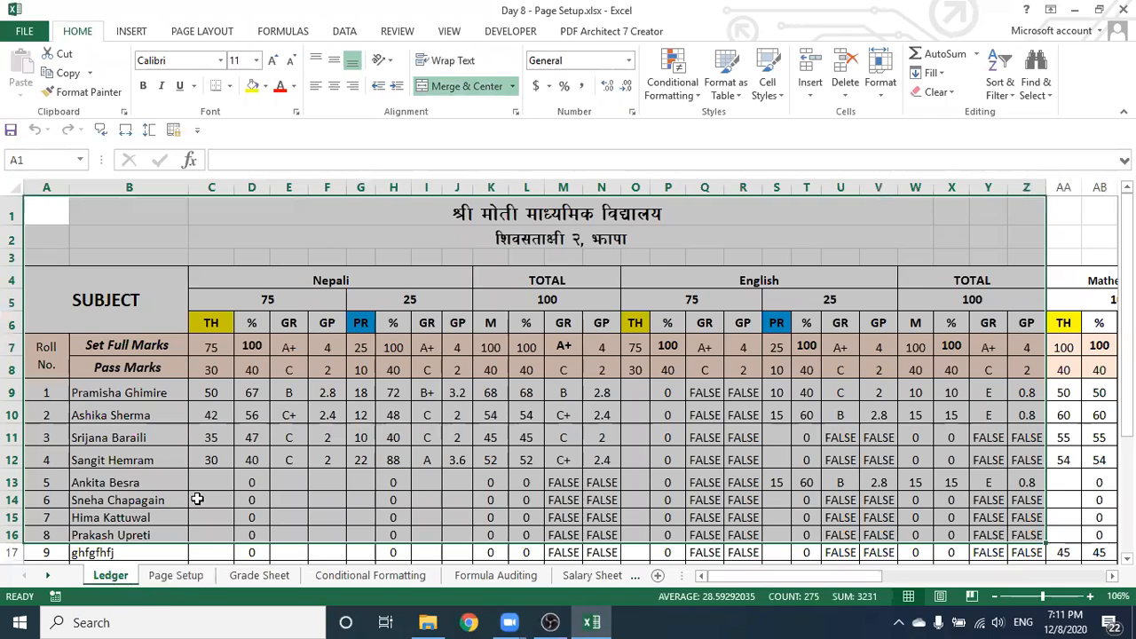
{"action": "left_click", "coordinate": [330, 416]}
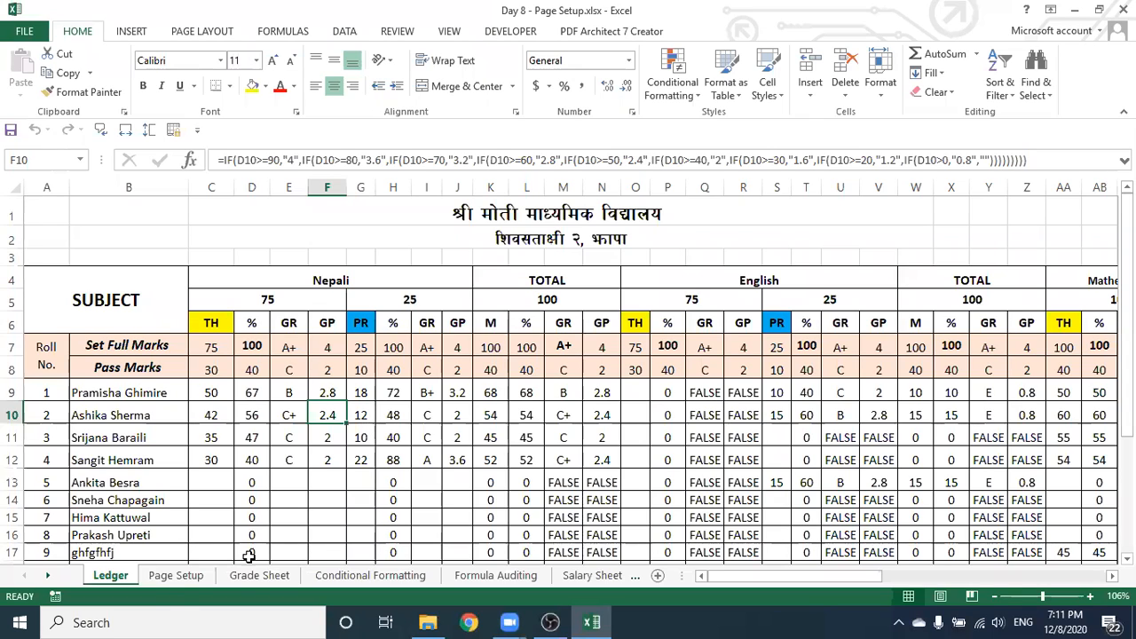
Browse the Page Setup and Grade Sheet sheets, then return to the Ledger sheet
{"action": "left_click", "coordinate": [175, 574]}
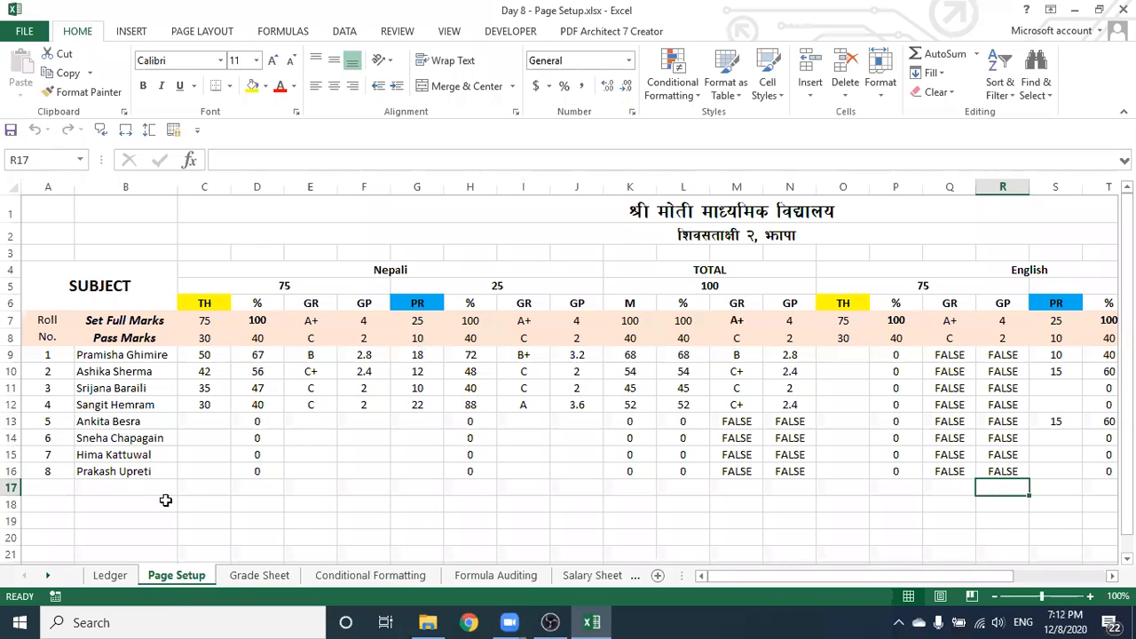
{"action": "left_click", "coordinate": [254, 574]}
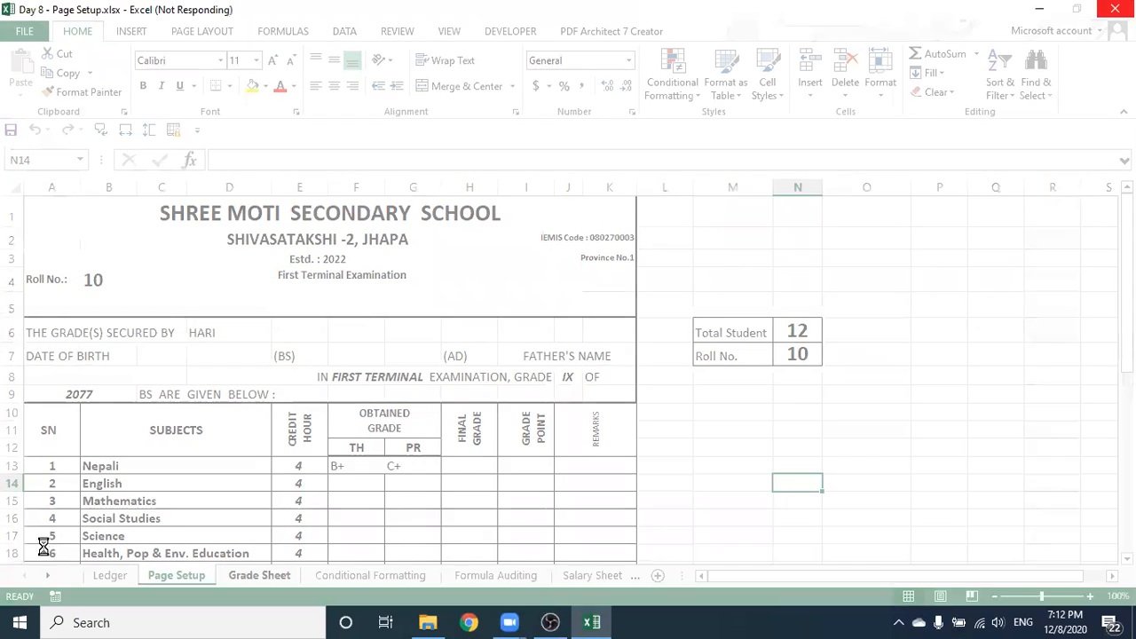
{"action": "key", "text": "ctrl+Page_Down"}
{"action": "key", "text": "ctrl+Page_Down"}
{"action": "left_click", "coordinate": [111, 575]}
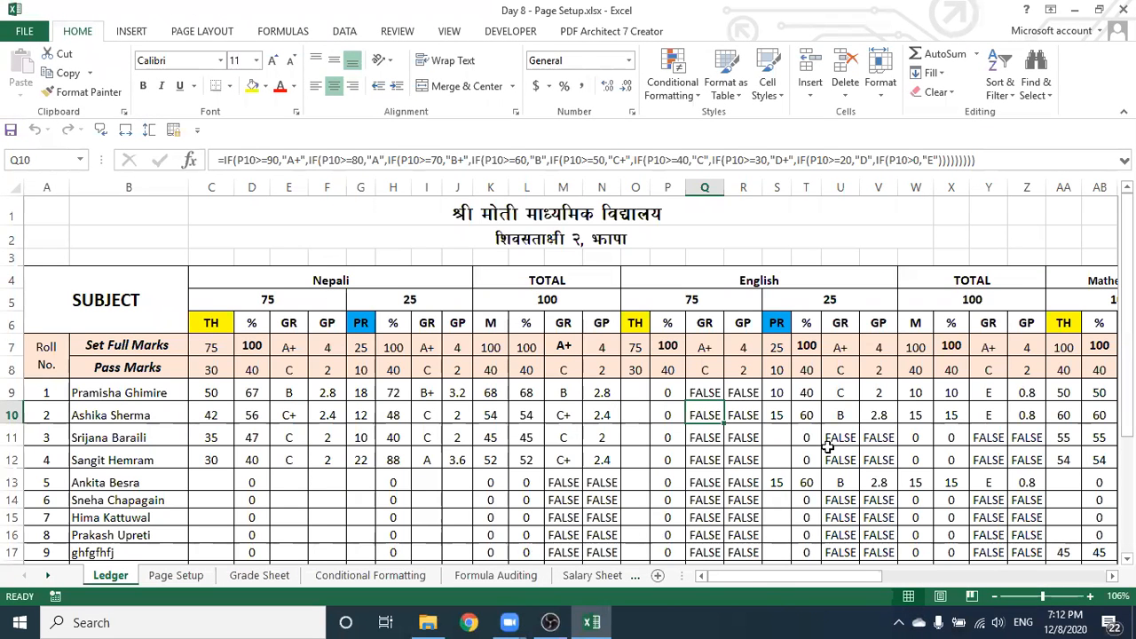
{"action": "left_click_drag", "start_coordinate": [726, 575], "coordinate": [725, 574]}
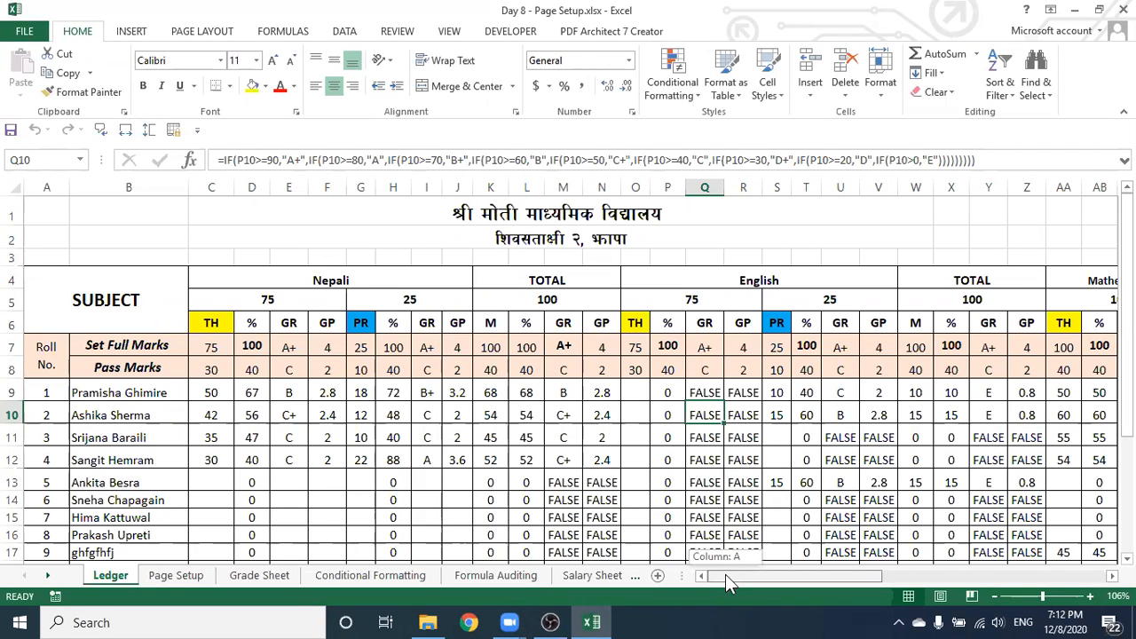
{"action": "scroll", "coordinate": [569, 373], "scroll_direction": "down", "scroll_amount": 3}
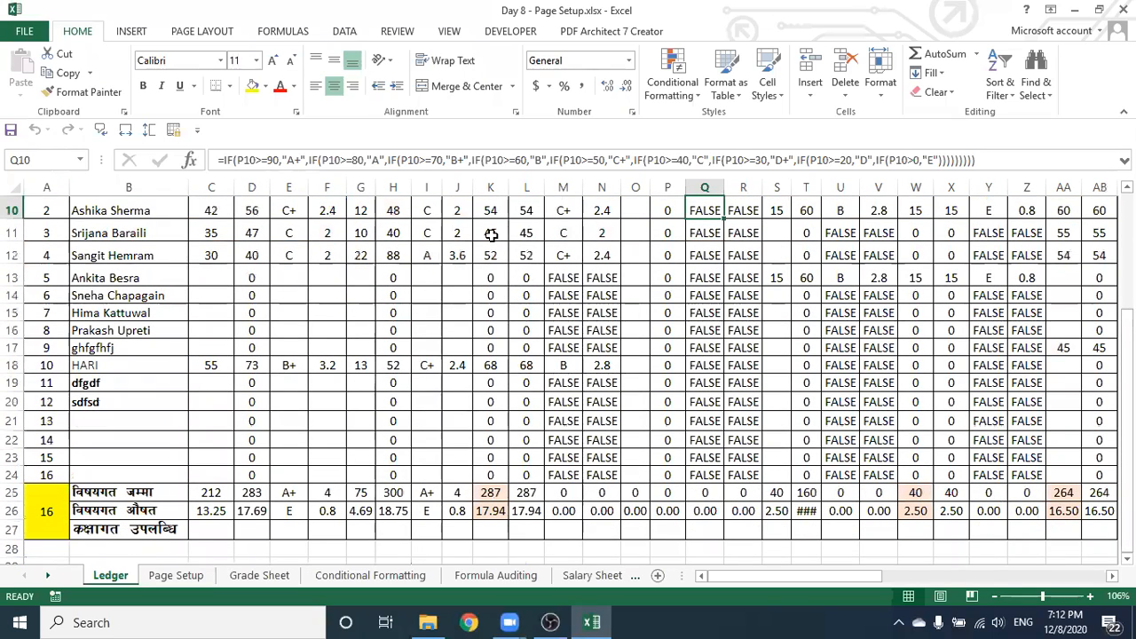
{"action": "left_click_drag", "start_coordinate": [729, 576], "coordinate": [752, 578]}
{"action": "left_click_drag", "start_coordinate": [1128, 427], "coordinate": [1127, 307]}
{"action": "scroll", "coordinate": [427, 210], "scroll_direction": "down", "scroll_amount": 3}
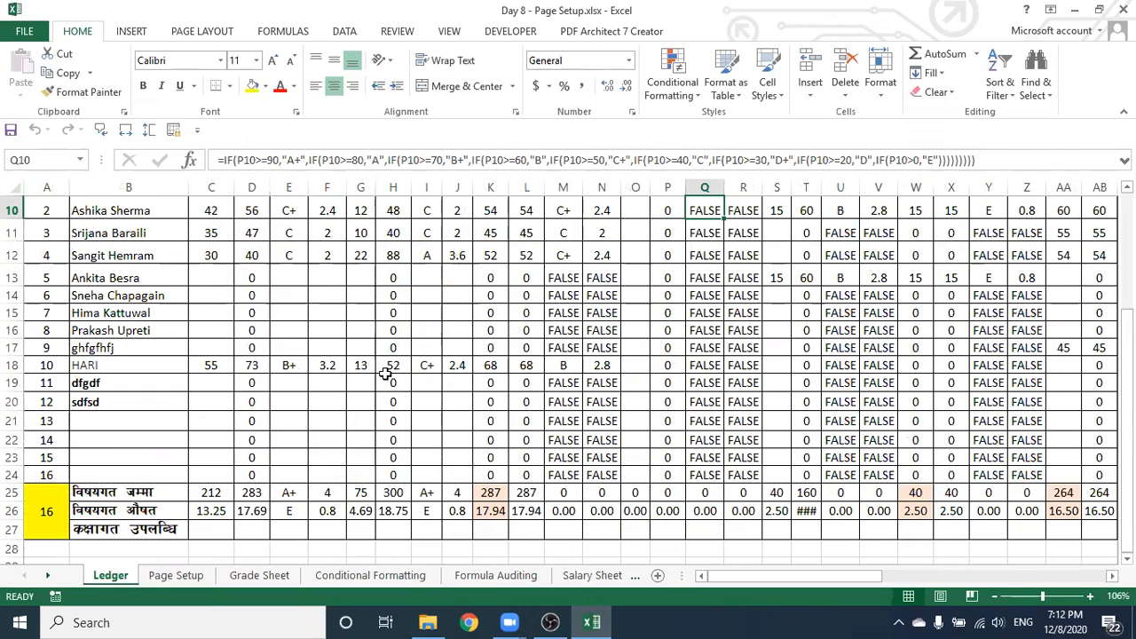
{"action": "scroll", "coordinate": [739, 578], "scroll_direction": "up", "scroll_amount": 3}
{"action": "left_click_drag", "start_coordinate": [735, 574], "coordinate": [702, 578]}
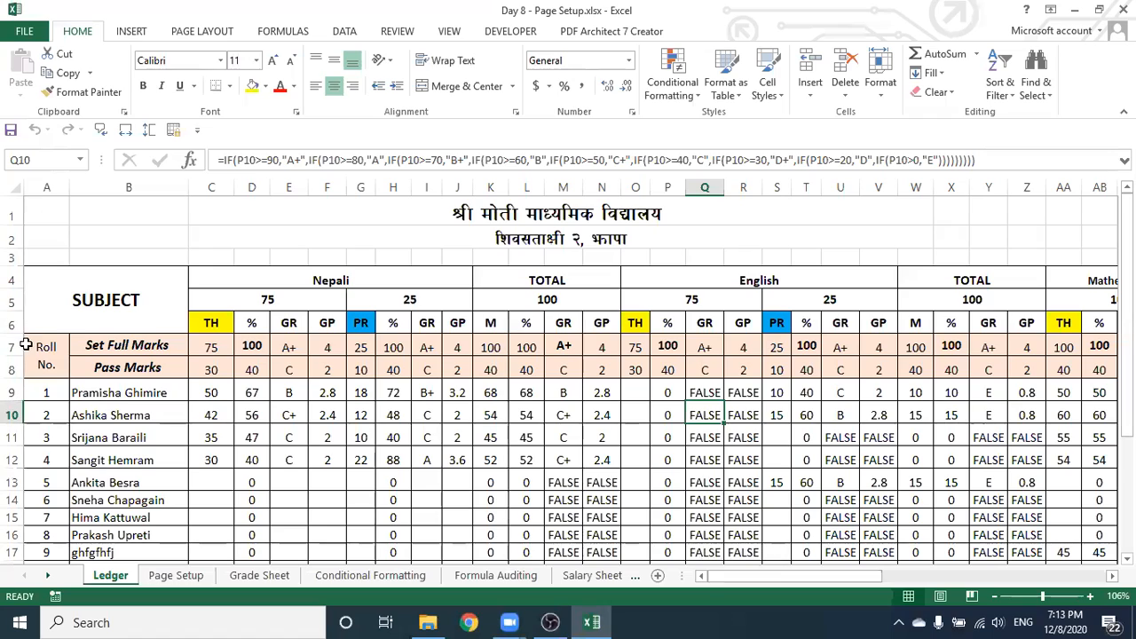
{"action": "mouse_move", "coordinate": [727, 576]}
{"action": "left_mouse_down"}
{"action": "mouse_move", "coordinate": [850, 575]}
{"action": "mouse_move", "coordinate": [698, 577]}
{"action": "mouse_move", "coordinate": [879, 575]}
{"action": "mouse_move", "coordinate": [710, 573]}
{"action": "left_mouse_up"}
{"action": "left_click", "coordinate": [765, 579]}
{"action": "left_click_drag", "start_coordinate": [763, 575], "coordinate": [703, 592]}
{"action": "left_click", "coordinate": [213, 391]}
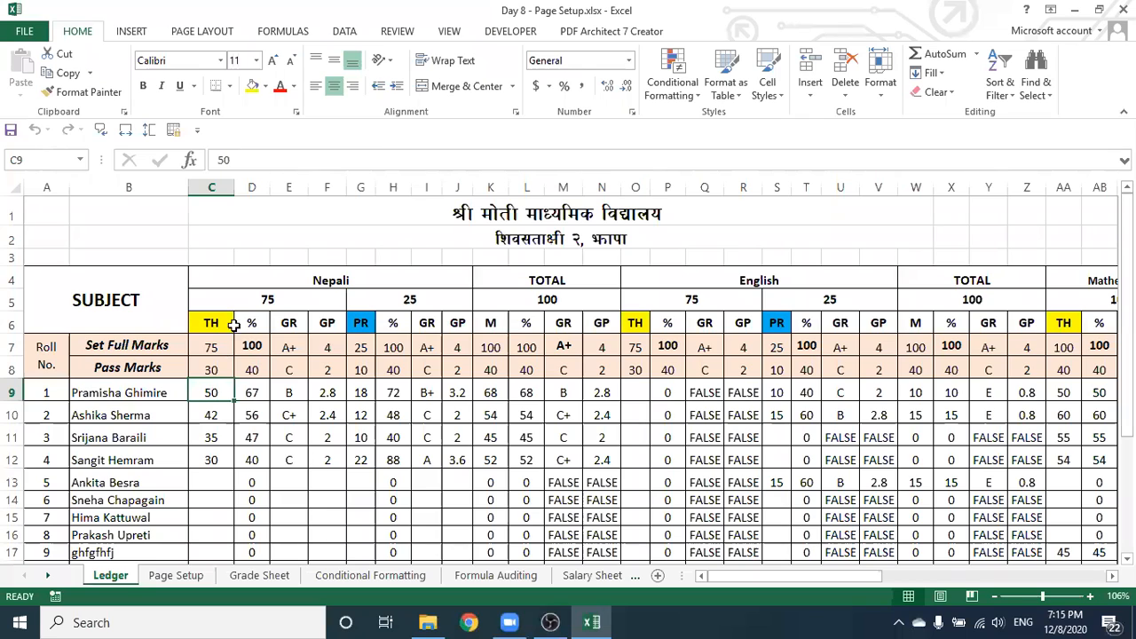
Freeze panes at C9 so rows 1–8 and columns A–B stay fixed, then select G11
{"action": "left_click", "coordinate": [449, 32]}
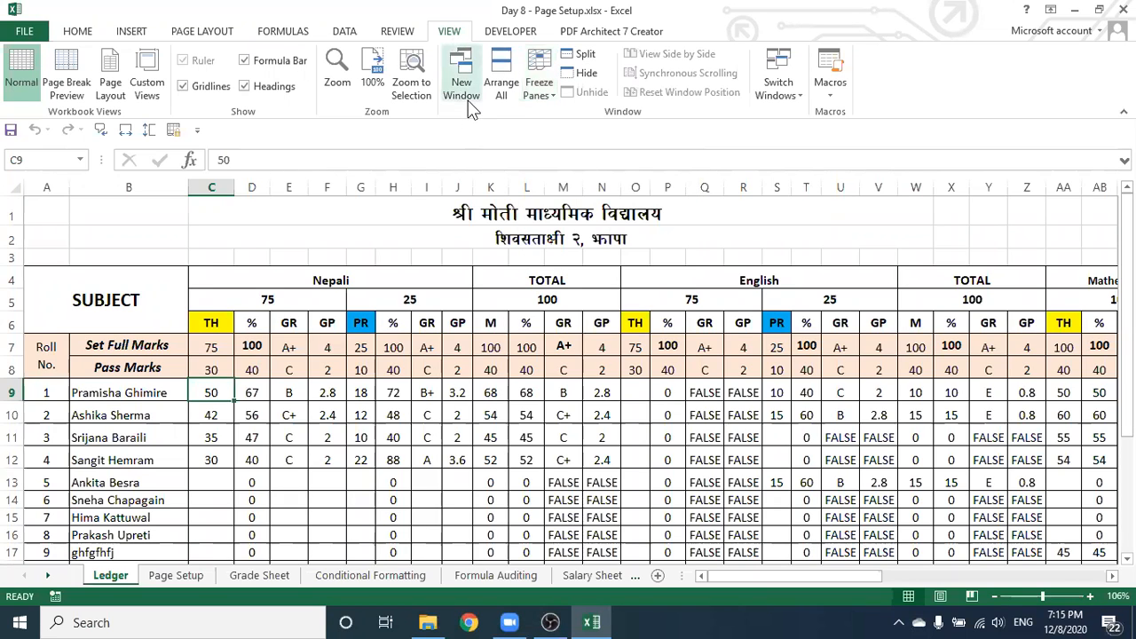
{"action": "left_click", "coordinate": [544, 82]}
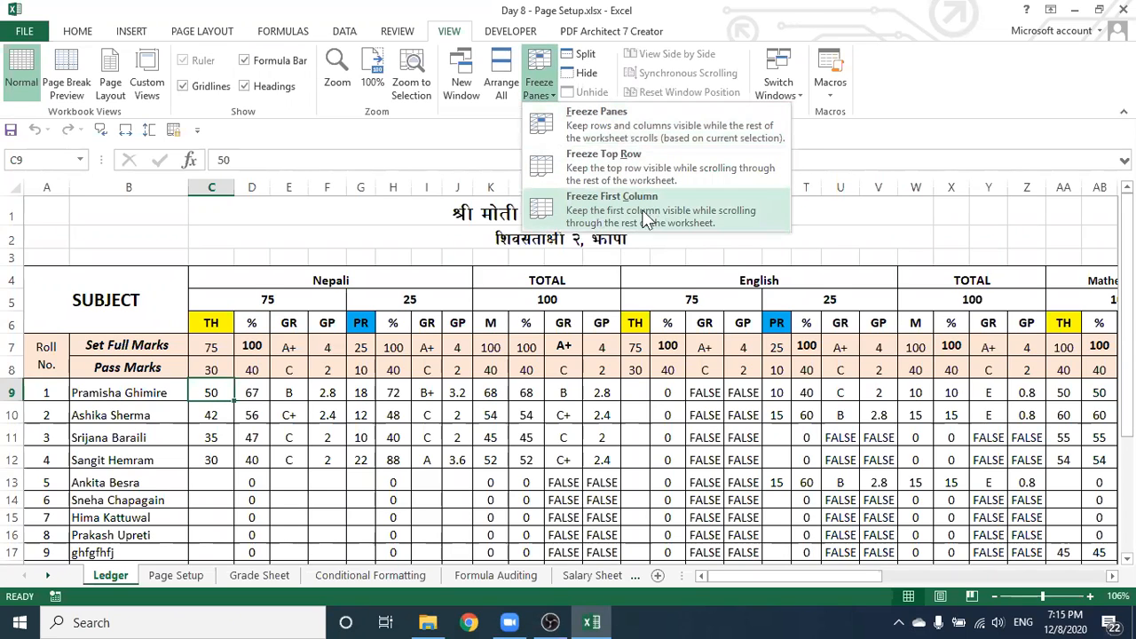
{"action": "left_click", "coordinate": [590, 135]}
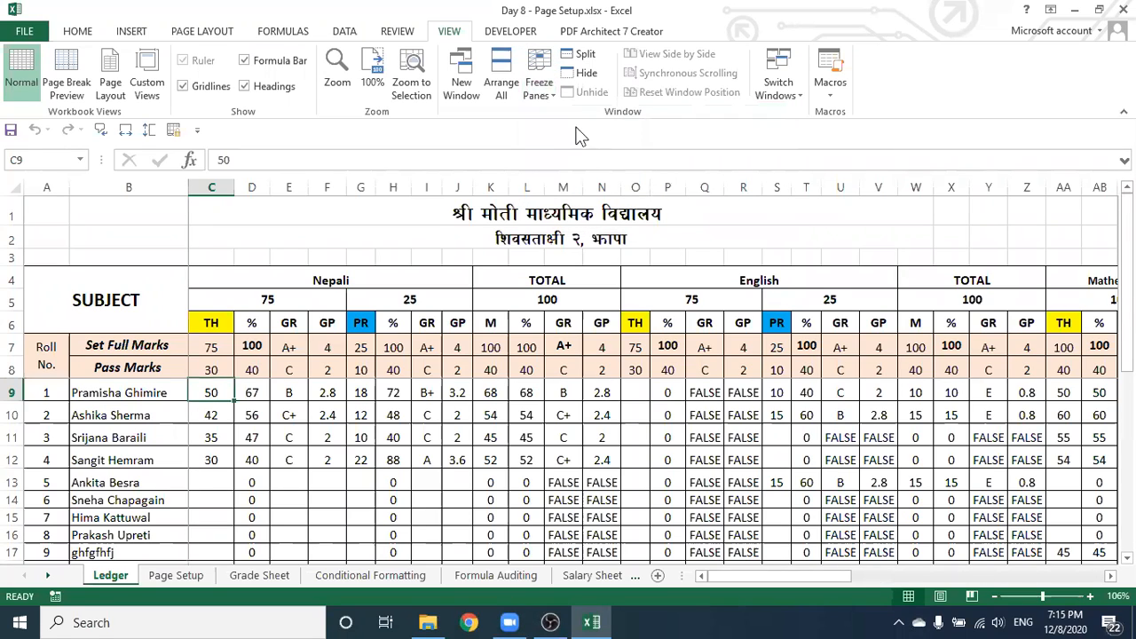
{"action": "left_click", "coordinate": [358, 435]}
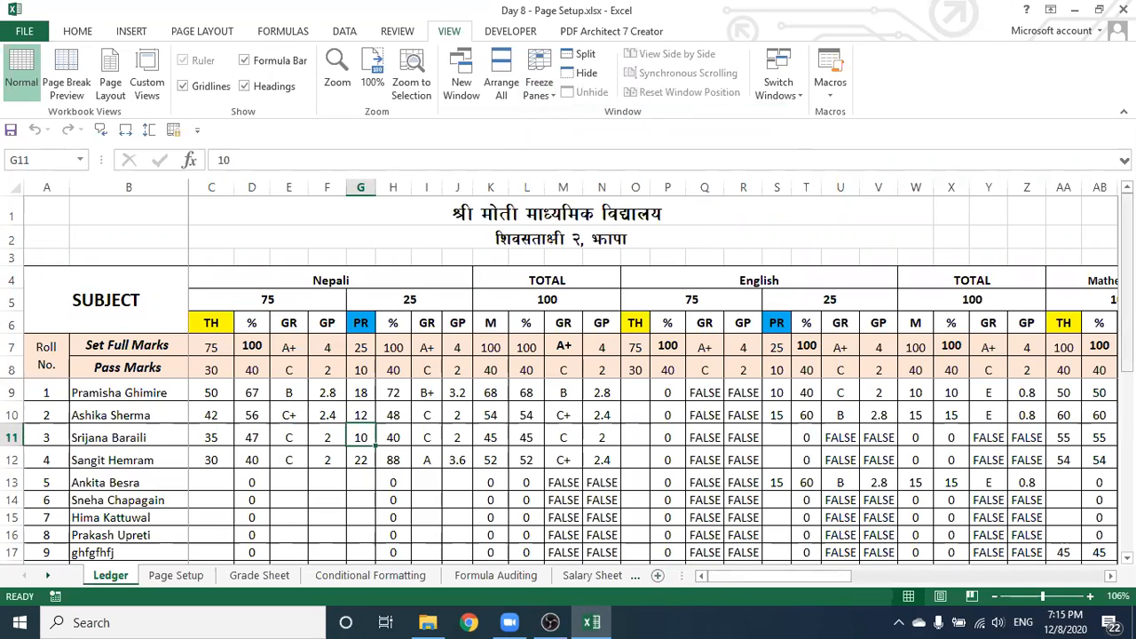
{"action": "mouse_move", "coordinate": [1127, 285]}
{"action": "left_mouse_down"}
{"action": "mouse_move", "coordinate": [1127, 512]}
{"action": "mouse_move", "coordinate": [1127, 275]}
{"action": "left_mouse_up"}
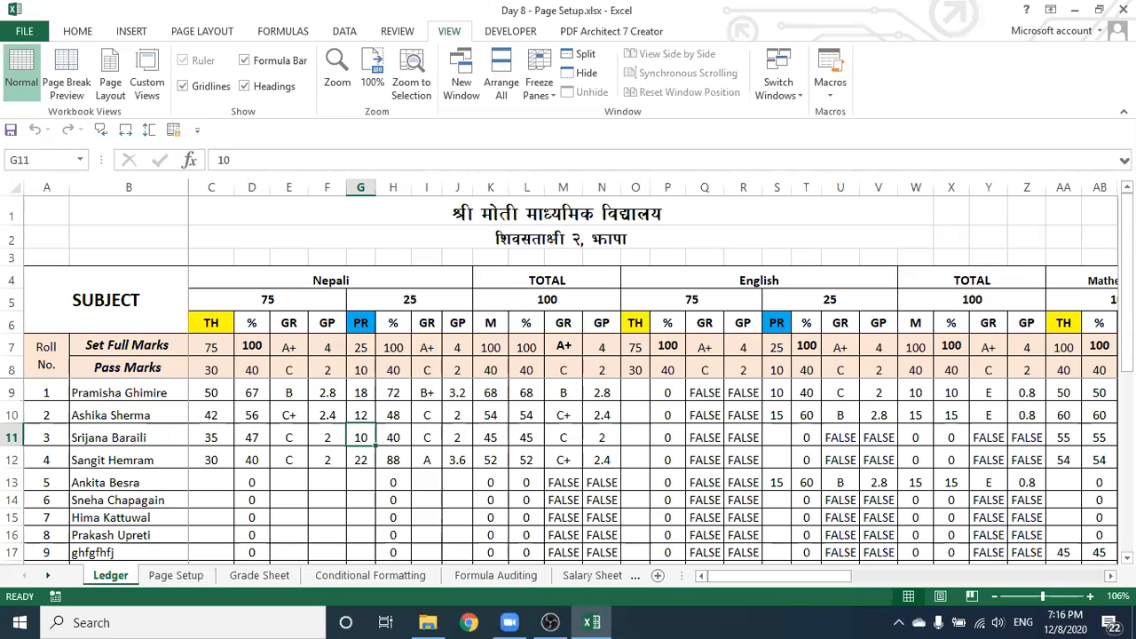
{"action": "left_click_drag", "start_coordinate": [1127, 234], "coordinate": [1127, 413]}
{"action": "left_click_drag", "start_coordinate": [1128, 479], "coordinate": [1128, 299]}
{"action": "left_click_drag", "start_coordinate": [1128, 219], "coordinate": [1128, 400]}
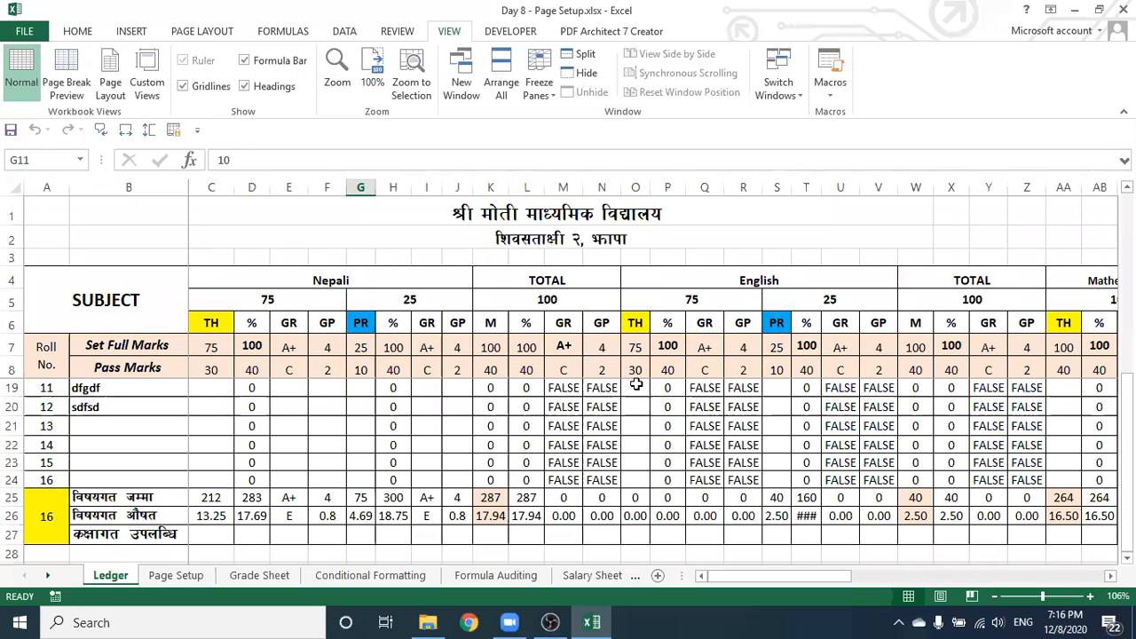
{"action": "left_click_drag", "start_coordinate": [1127, 413], "coordinate": [1128, 232]}
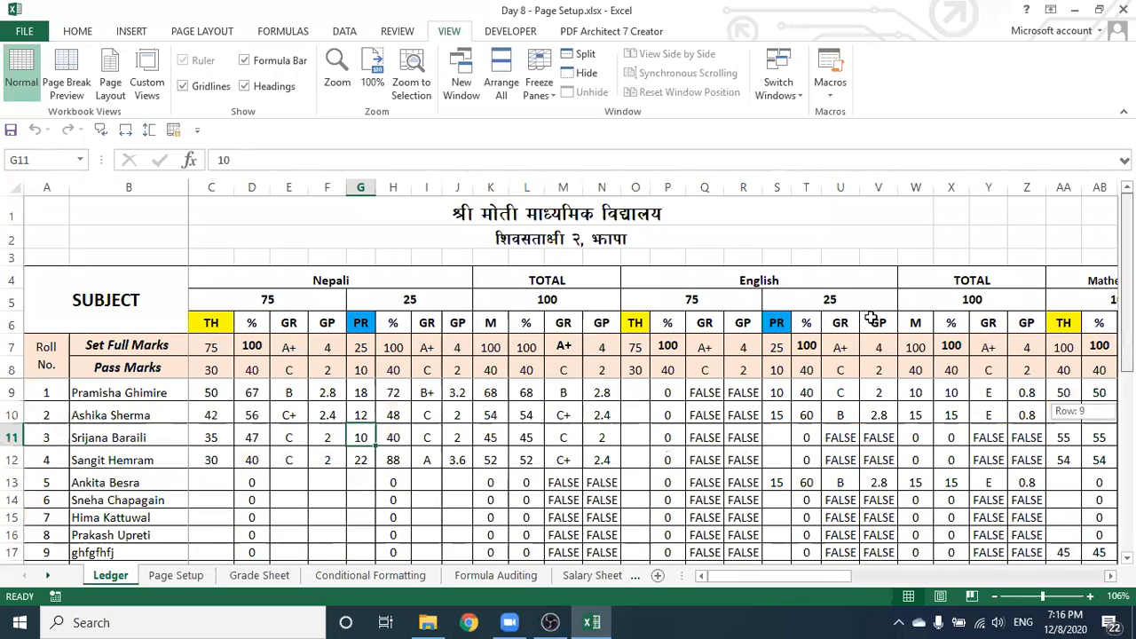
{"action": "left_click_drag", "start_coordinate": [719, 574], "coordinate": [697, 592]}
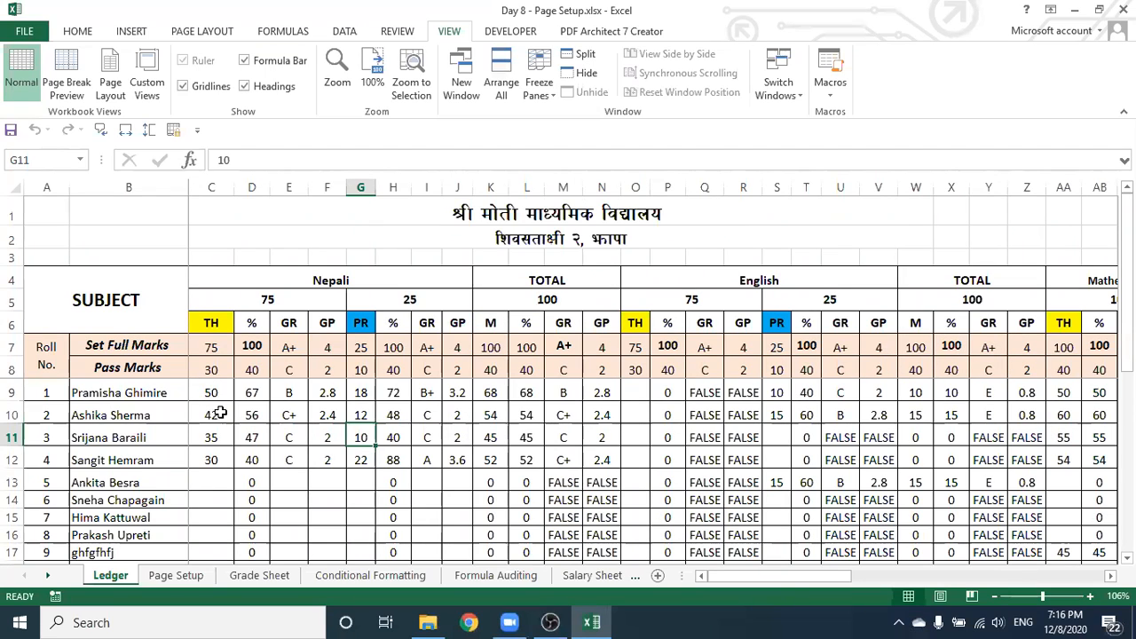
{"action": "left_click_drag", "start_coordinate": [732, 576], "coordinate": [677, 584]}
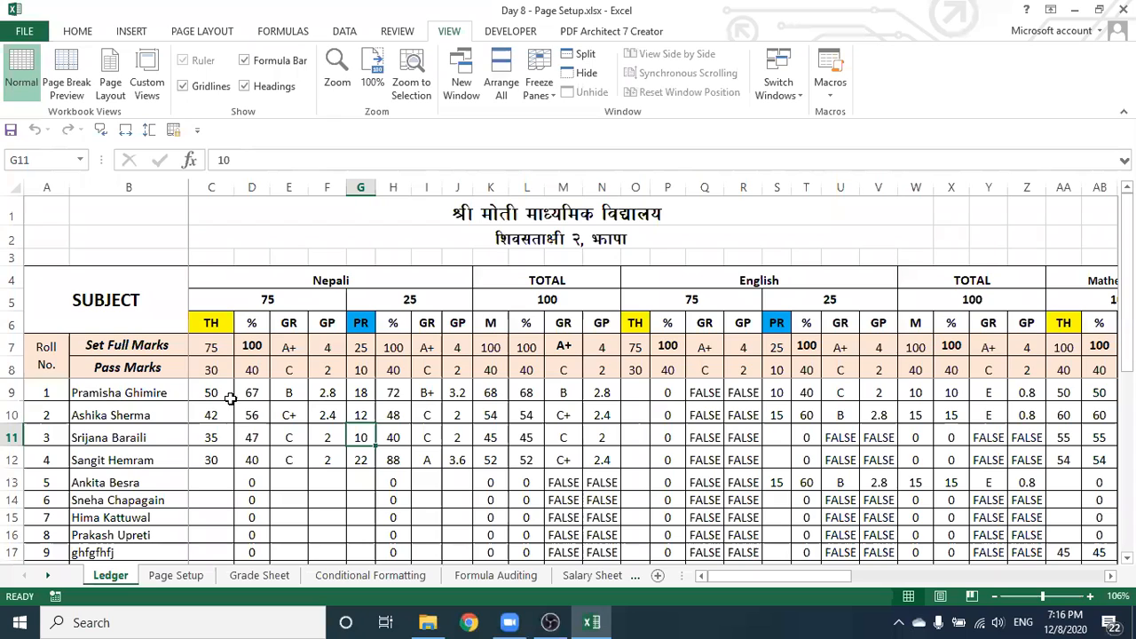
Unfreeze the Ledger panes, scroll across and down to confirm, then select C9
{"action": "left_click", "coordinate": [539, 84]}
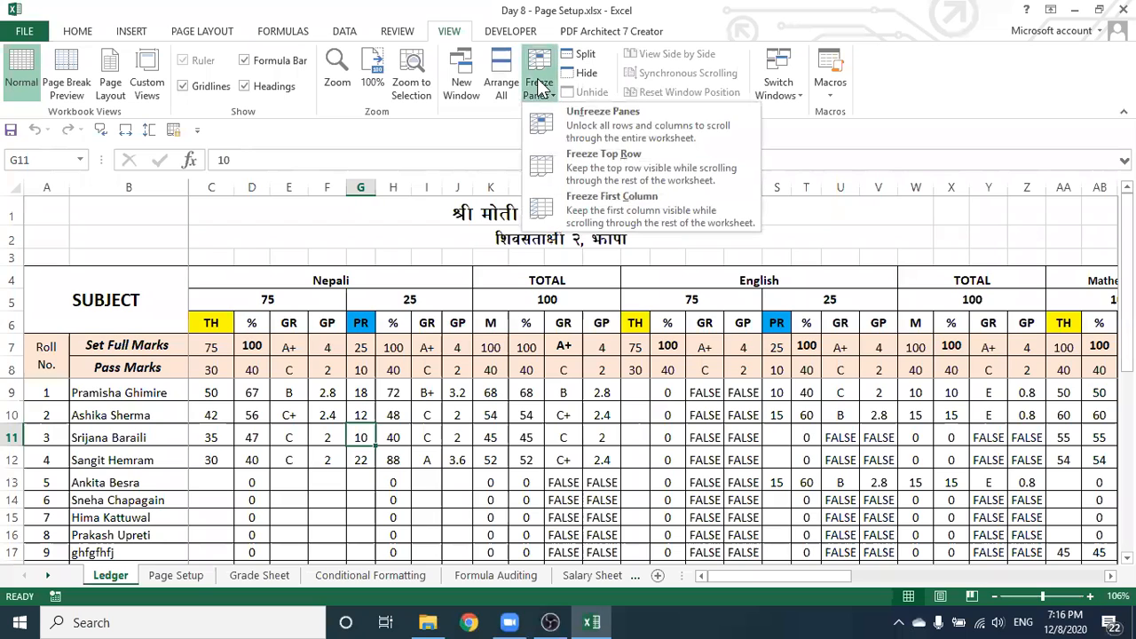
{"action": "left_click", "coordinate": [605, 115]}
{"action": "left_click", "coordinate": [350, 420]}
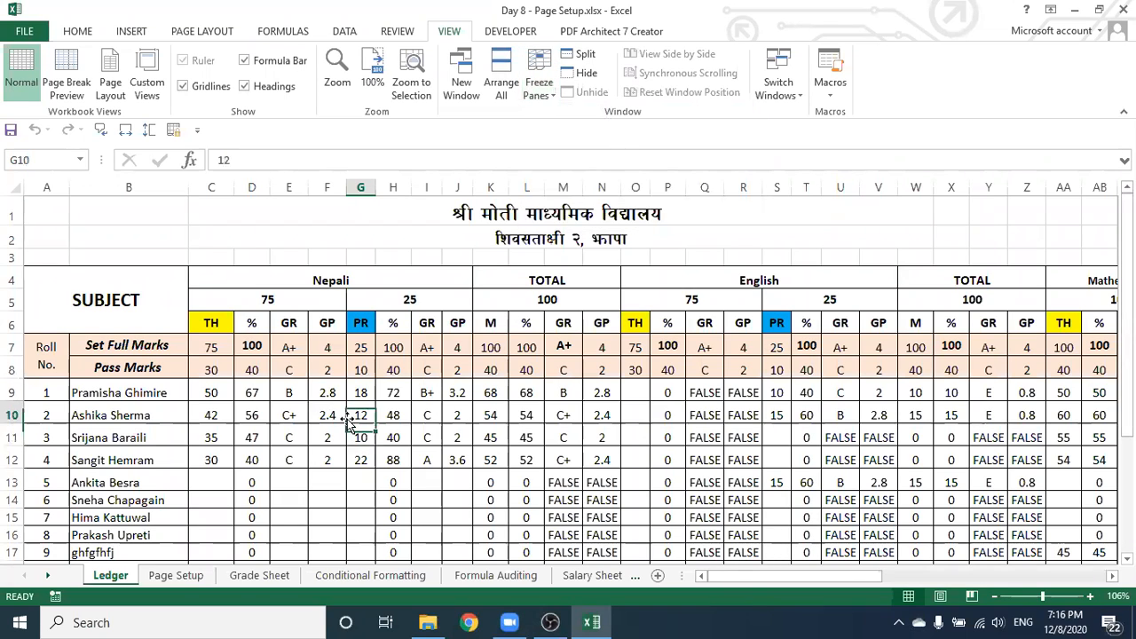
{"action": "left_click_drag", "start_coordinate": [786, 576], "coordinate": [828, 576]}
{"action": "left_click_drag", "start_coordinate": [943, 581], "coordinate": [697, 577]}
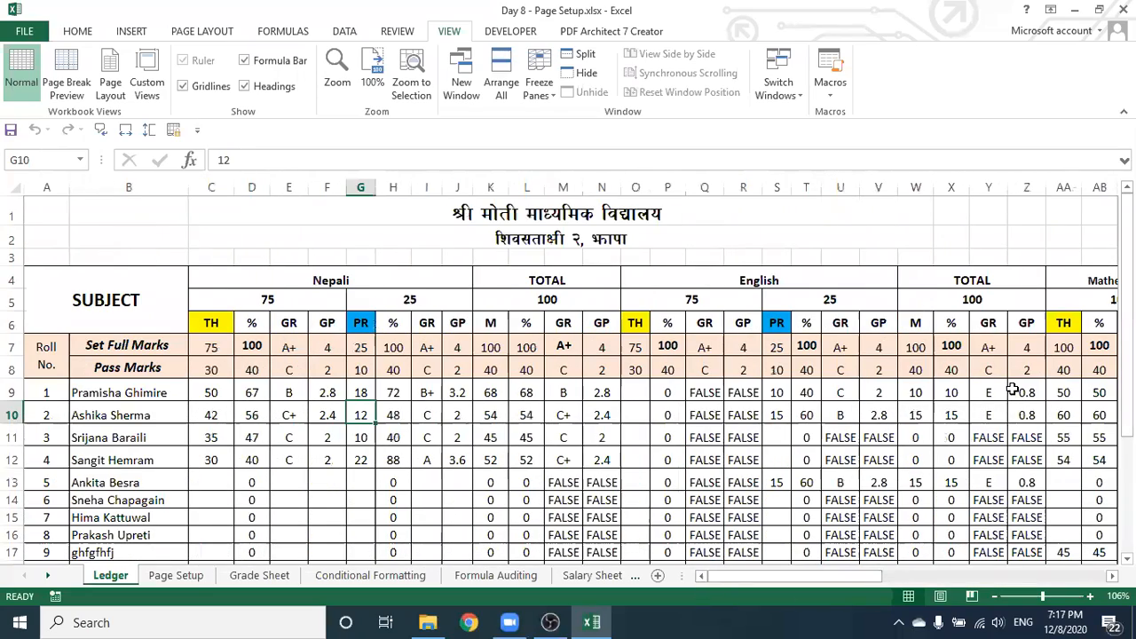
{"action": "left_click_drag", "start_coordinate": [1126, 266], "coordinate": [1126, 343]}
{"action": "left_click_drag", "start_coordinate": [1126, 480], "coordinate": [1126, 365]}
{"action": "left_click_drag", "start_coordinate": [748, 573], "coordinate": [698, 572]}
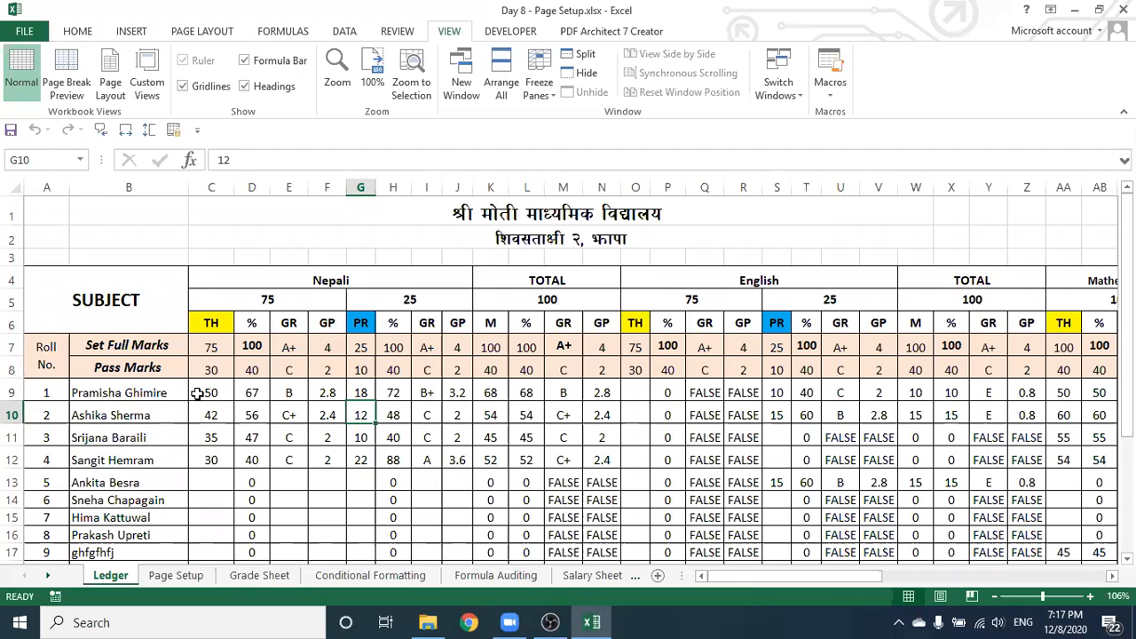
{"action": "left_click", "coordinate": [199, 394]}
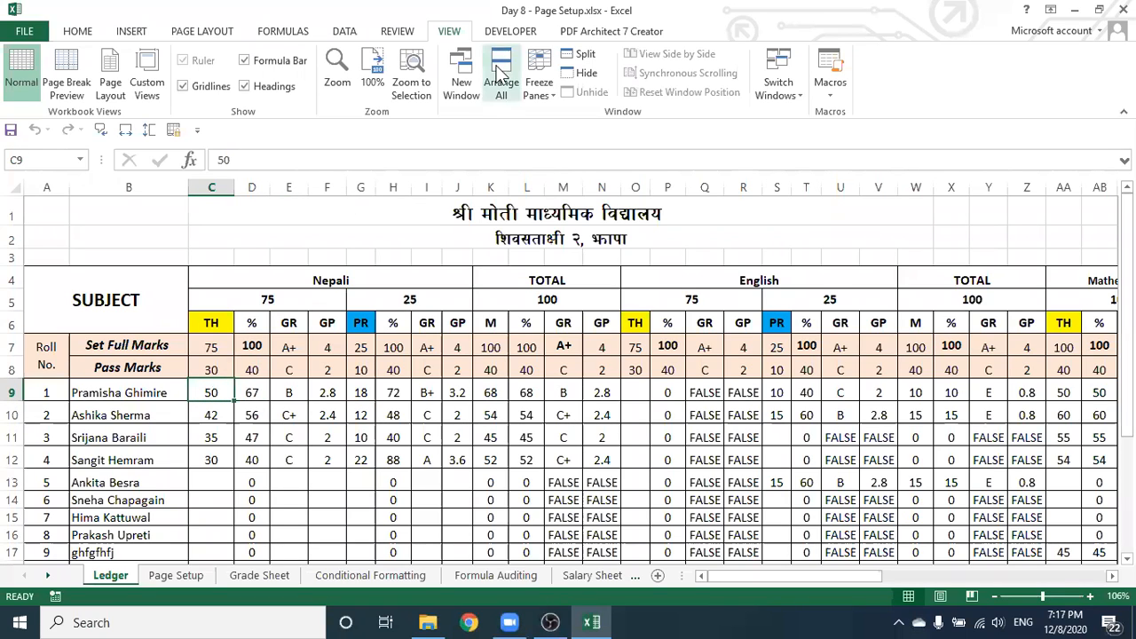
{"action": "left_click", "coordinate": [539, 88]}
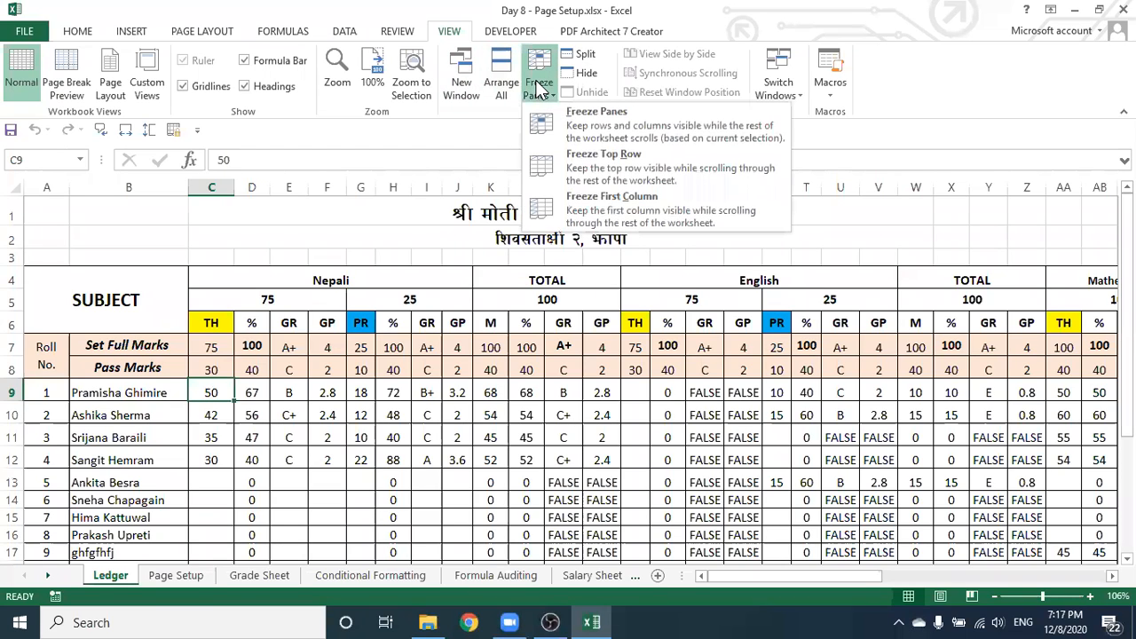
{"action": "left_click", "coordinate": [601, 123]}
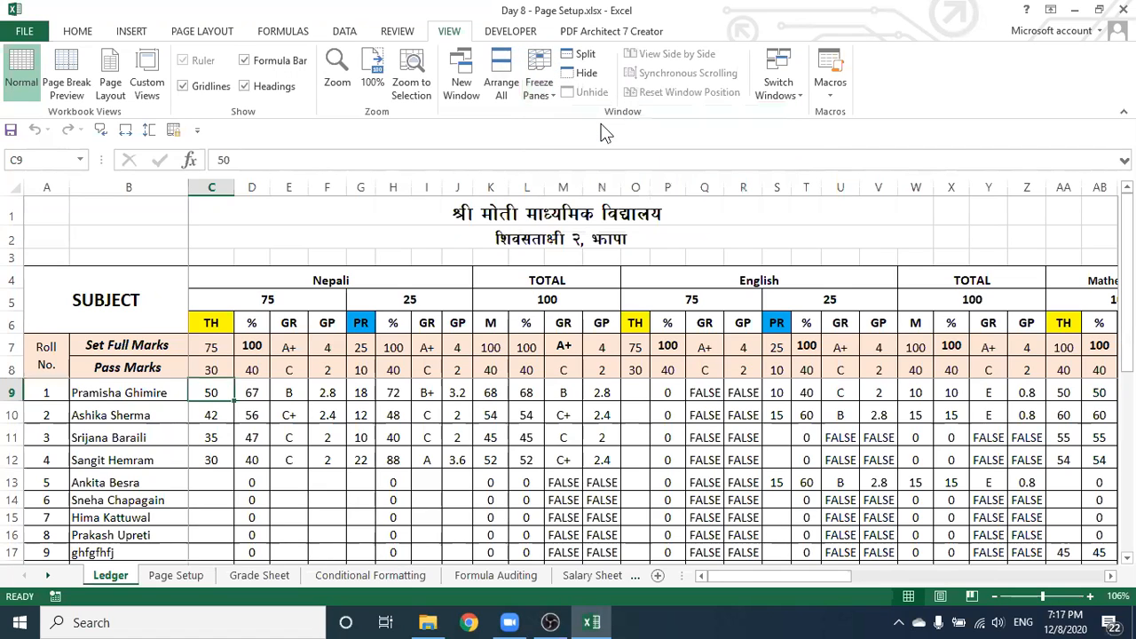
{"action": "mouse_move", "coordinate": [721, 576]}
{"action": "left_mouse_down"}
{"action": "mouse_move", "coordinate": [976, 572]}
{"action": "mouse_move", "coordinate": [674, 577]}
{"action": "mouse_move", "coordinate": [977, 573]}
{"action": "mouse_move", "coordinate": [713, 569]}
{"action": "left_mouse_up"}
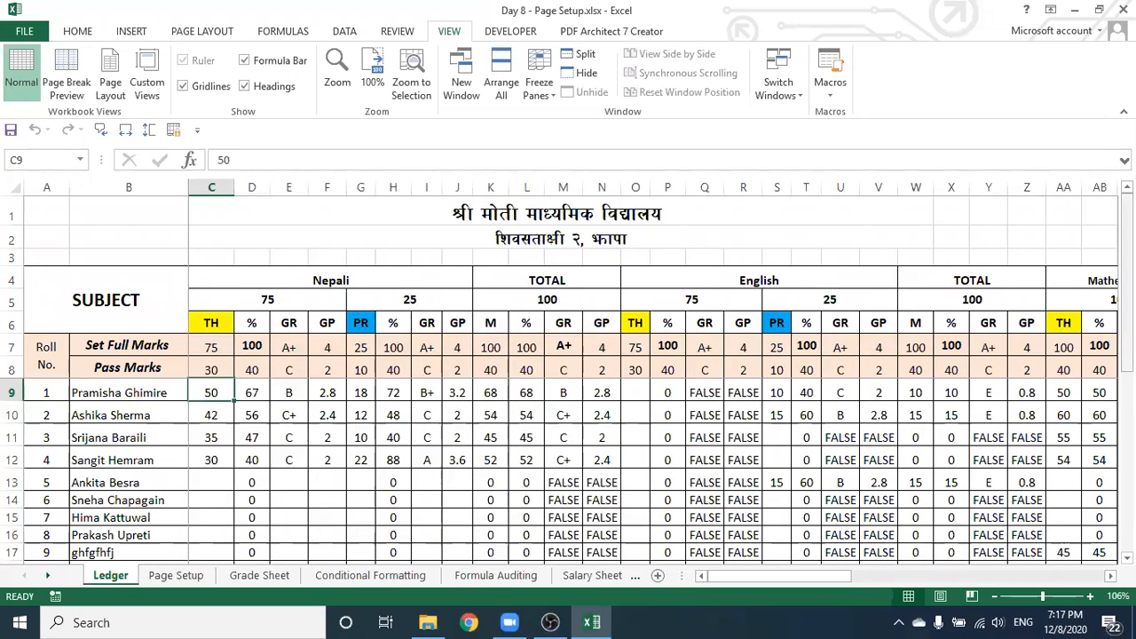
{"action": "left_click_drag", "start_coordinate": [1127, 244], "coordinate": [1128, 423]}
{"action": "left_click_drag", "start_coordinate": [1127, 467], "coordinate": [1127, 266]}
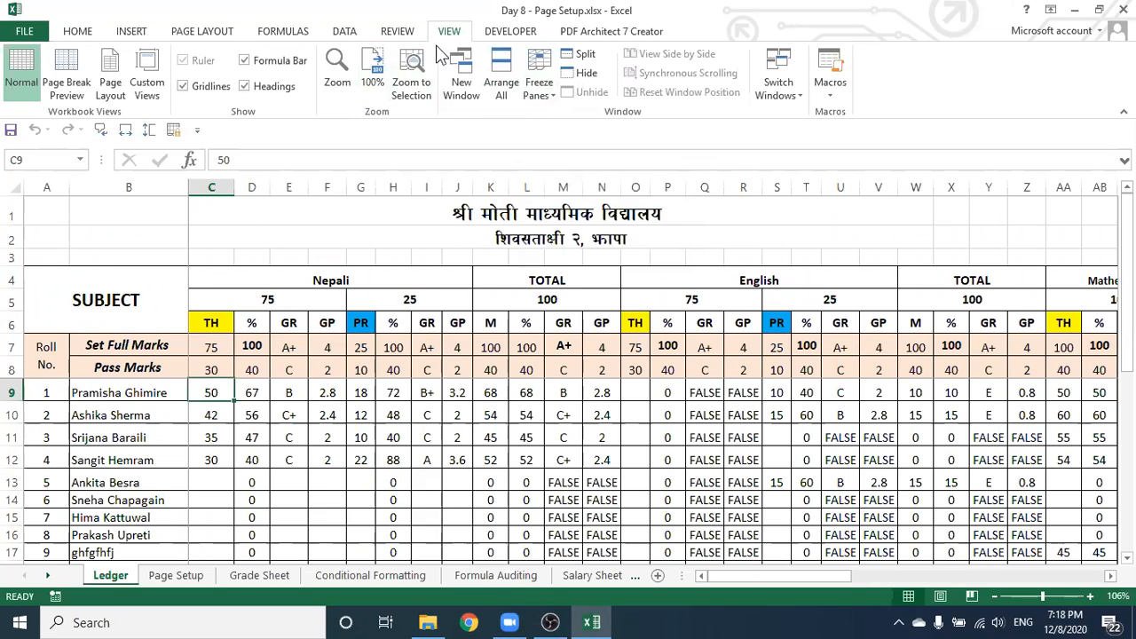
{"action": "left_click", "coordinate": [540, 73]}
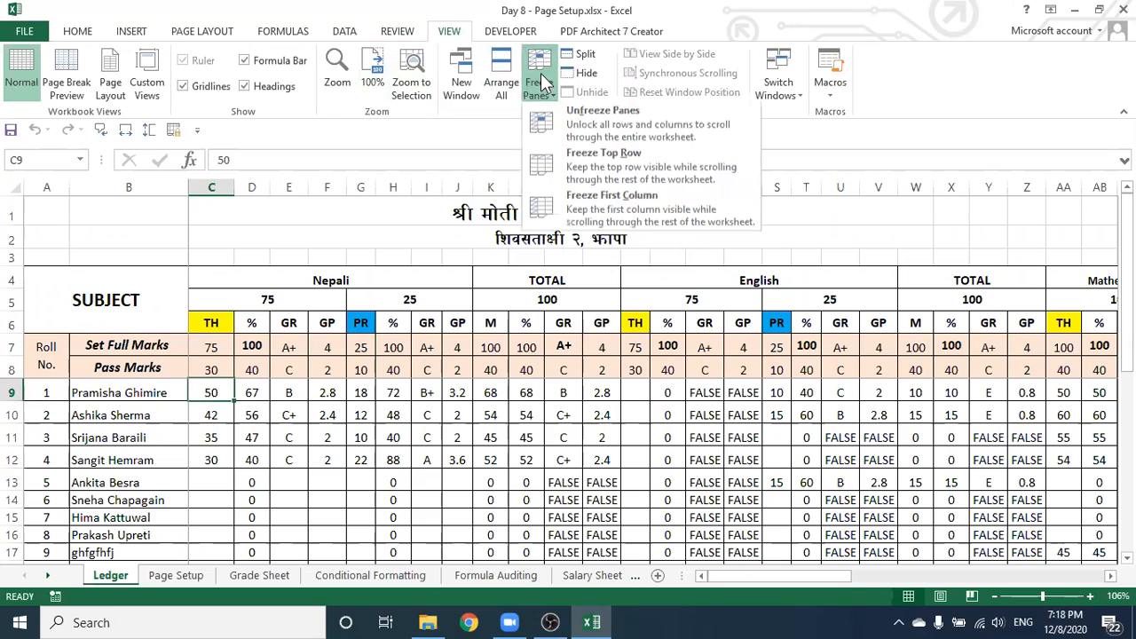
{"action": "left_click", "coordinate": [630, 124]}
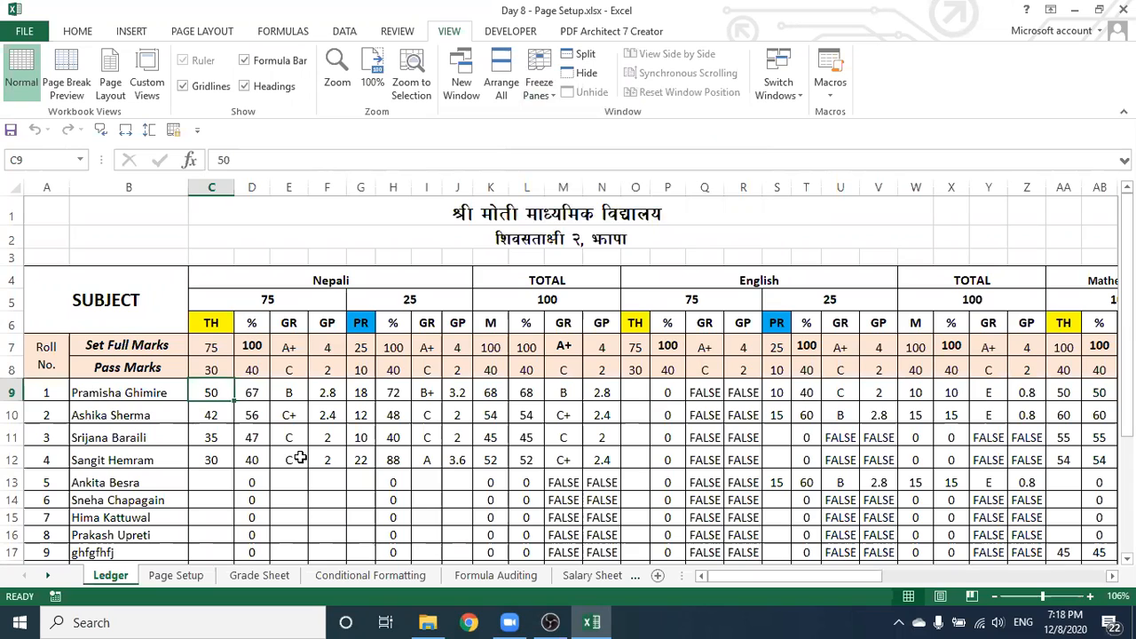
{"action": "left_click", "coordinate": [536, 80]}
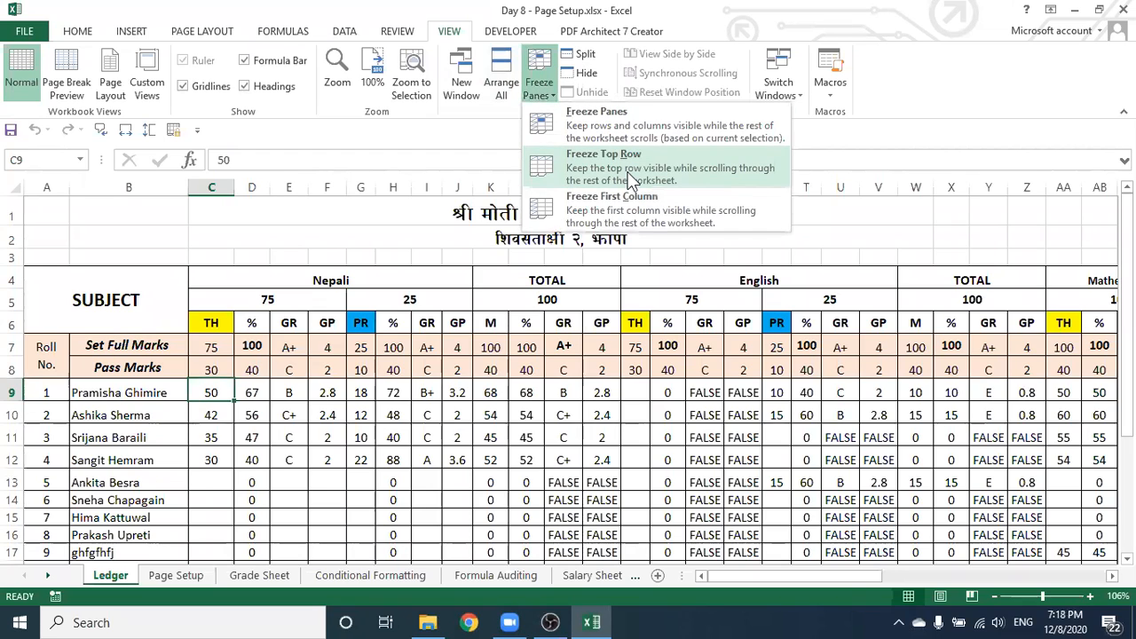
{"action": "left_click", "coordinate": [274, 237]}
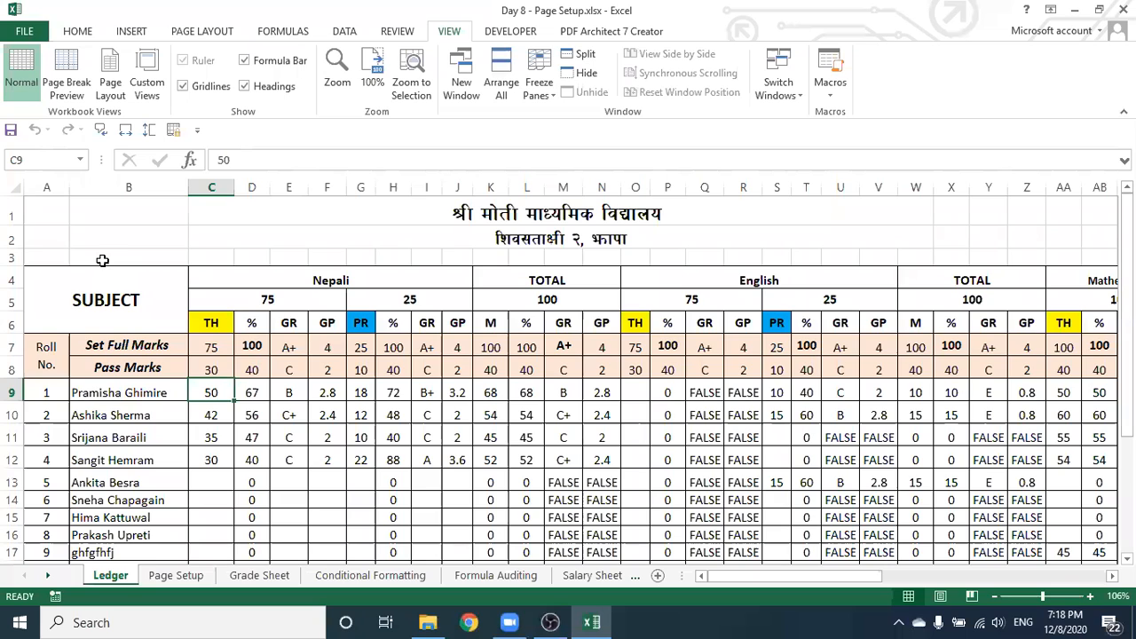
{"action": "left_click", "coordinate": [12, 214]}
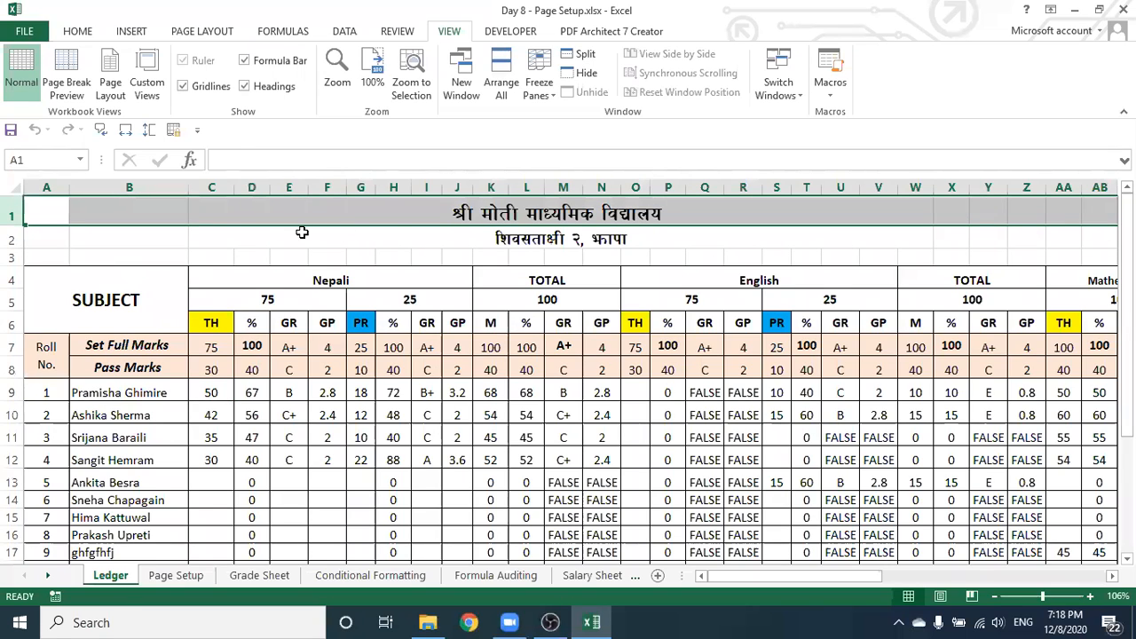
{"action": "left_click", "coordinate": [49, 240]}
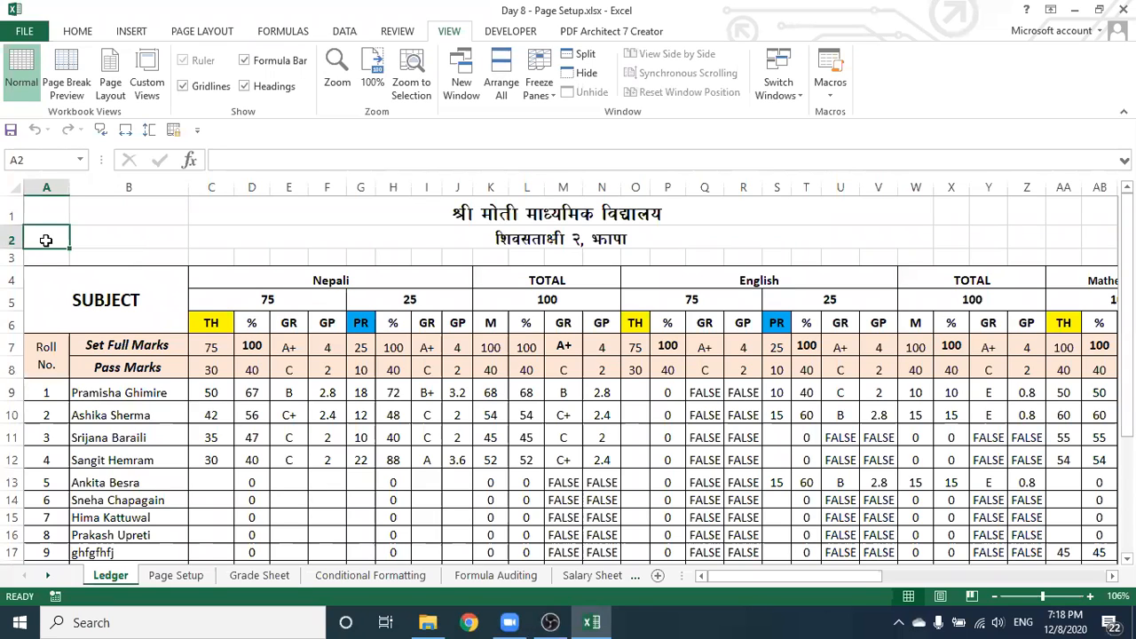
Freeze the top row of the Ledger and scroll down and back up to check it
{"action": "left_click", "coordinate": [541, 79]}
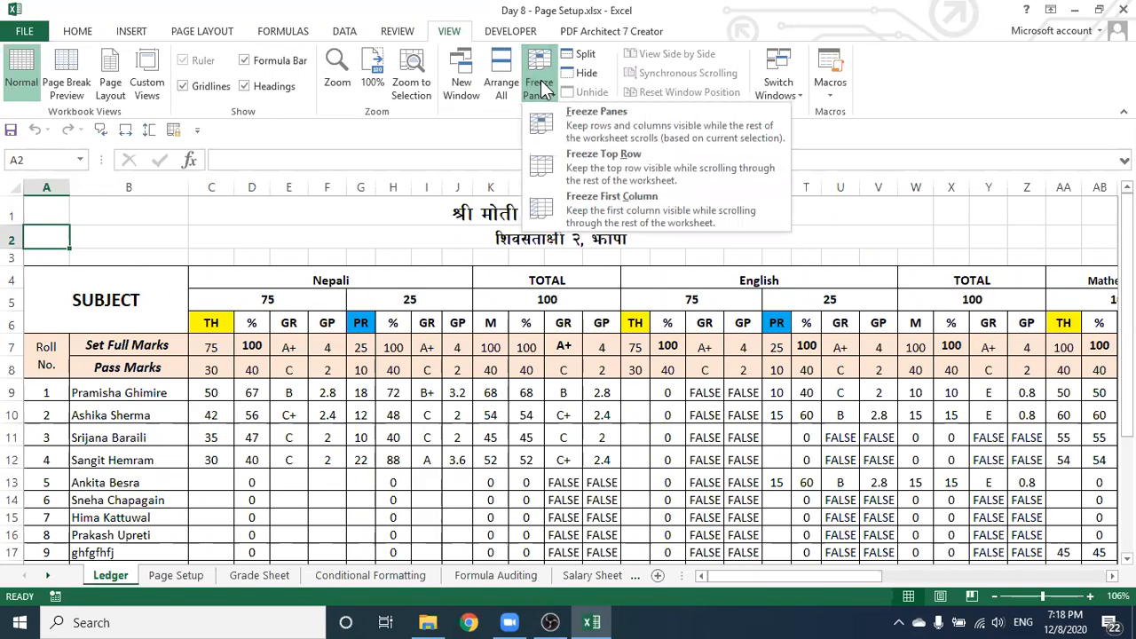
{"action": "left_click", "coordinate": [572, 168]}
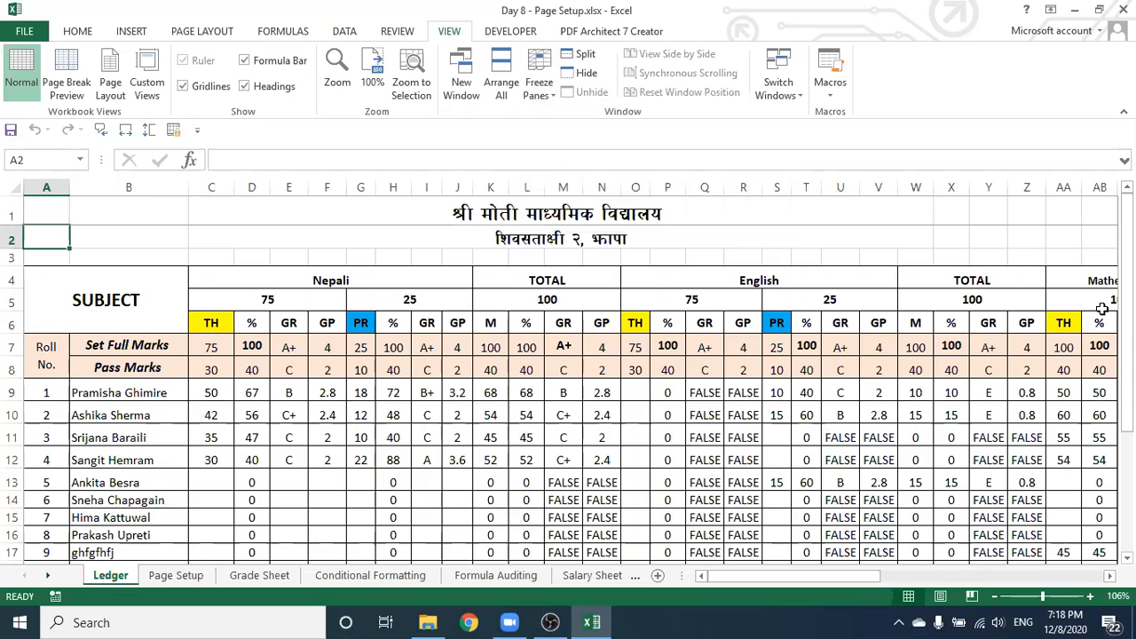
{"action": "left_click_drag", "start_coordinate": [1128, 266], "coordinate": [1127, 384]}
{"action": "left_click_drag", "start_coordinate": [1127, 487], "coordinate": [1127, 367]}
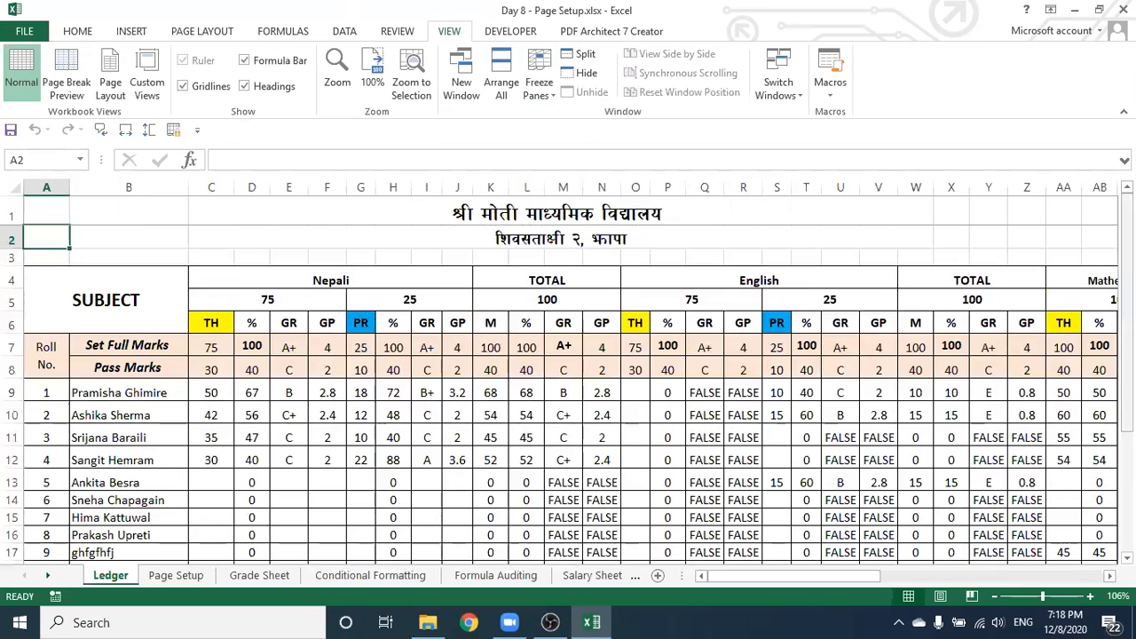
{"action": "left_click_drag", "start_coordinate": [1127, 230], "coordinate": [1127, 345]}
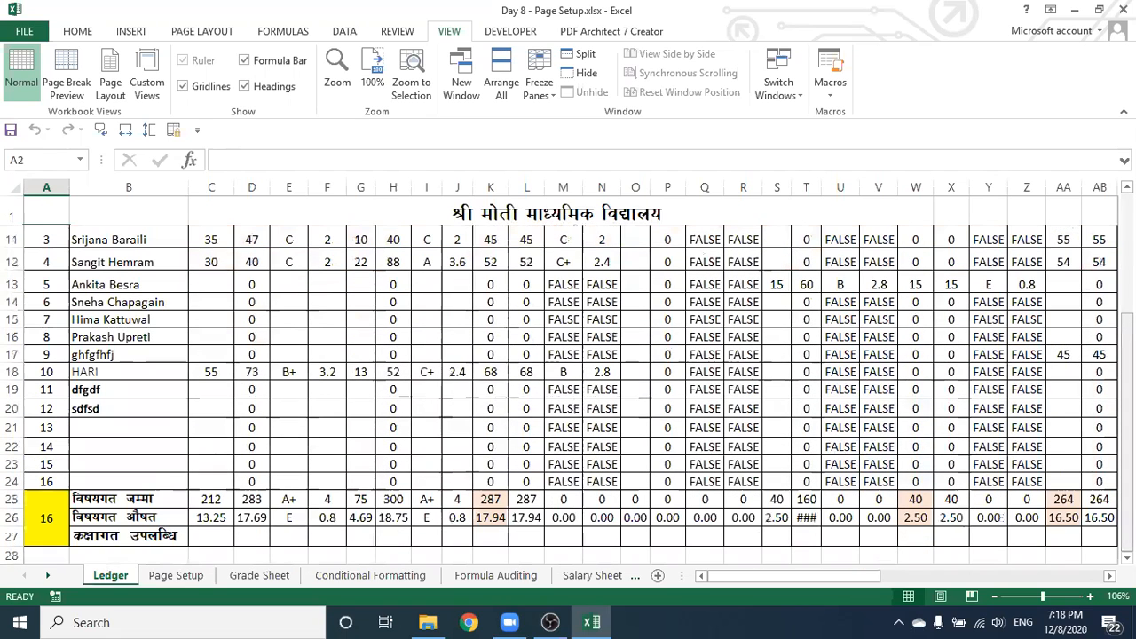
{"action": "left_click_drag", "start_coordinate": [1128, 422], "coordinate": [1127, 209]}
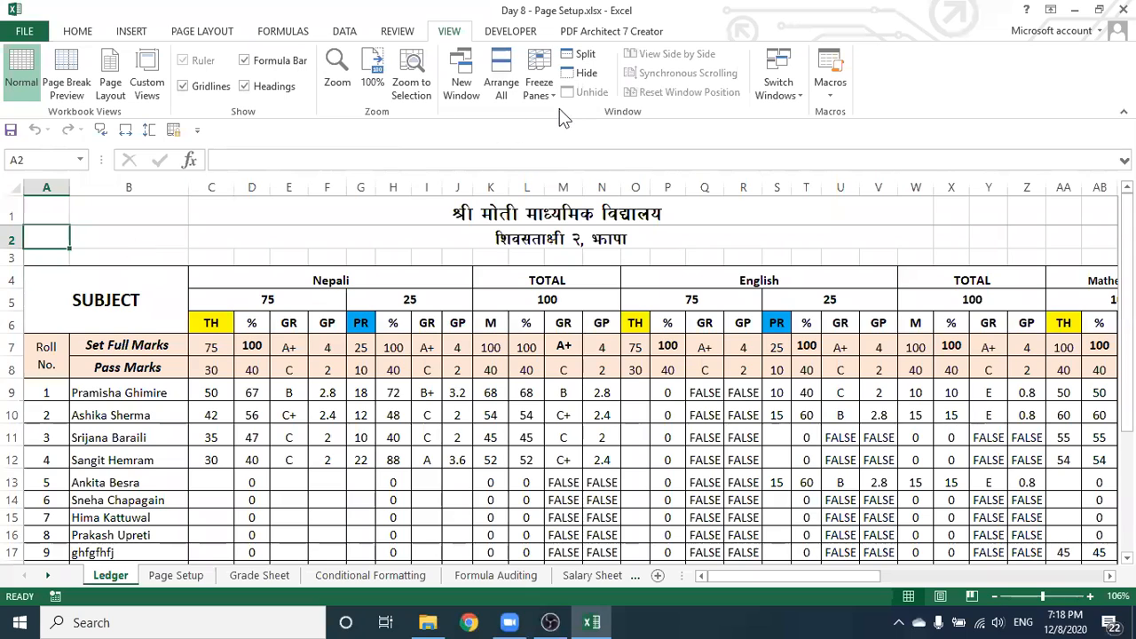
Unfreeze the top row with Unfreeze Panes and select cell B2
{"action": "left_click", "coordinate": [540, 87]}
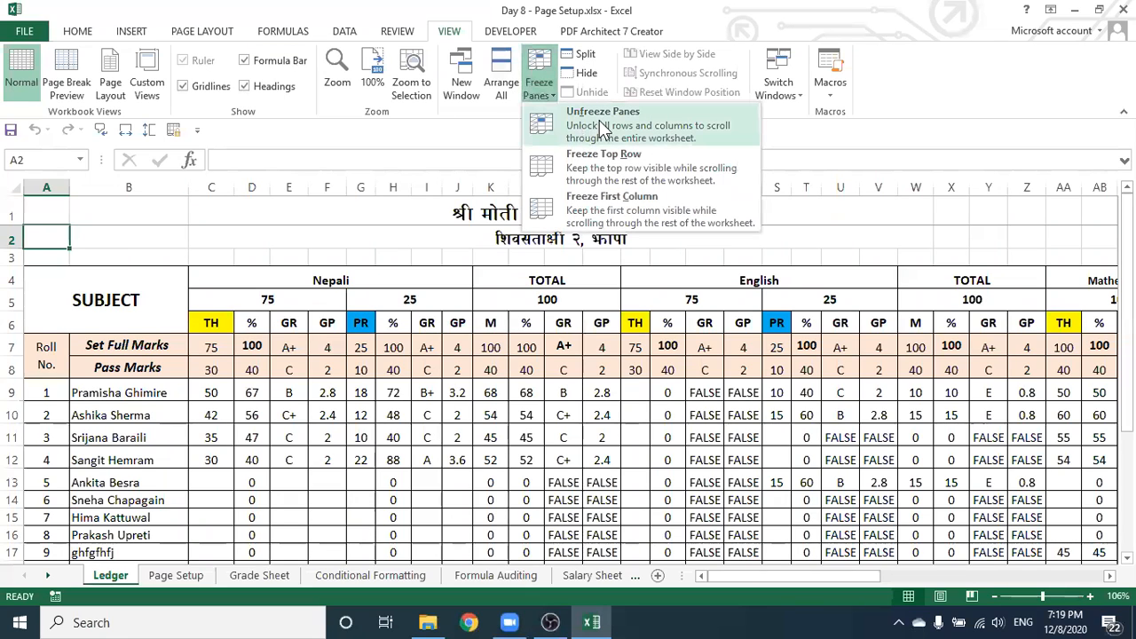
{"action": "left_click", "coordinate": [617, 117]}
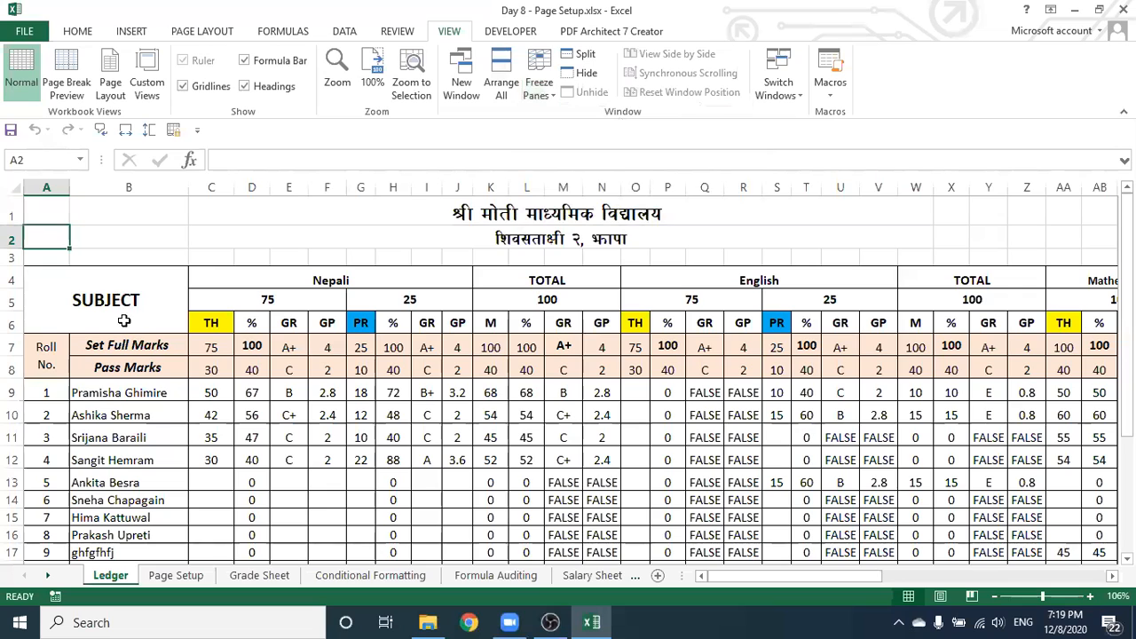
{"action": "left_click", "coordinate": [98, 237]}
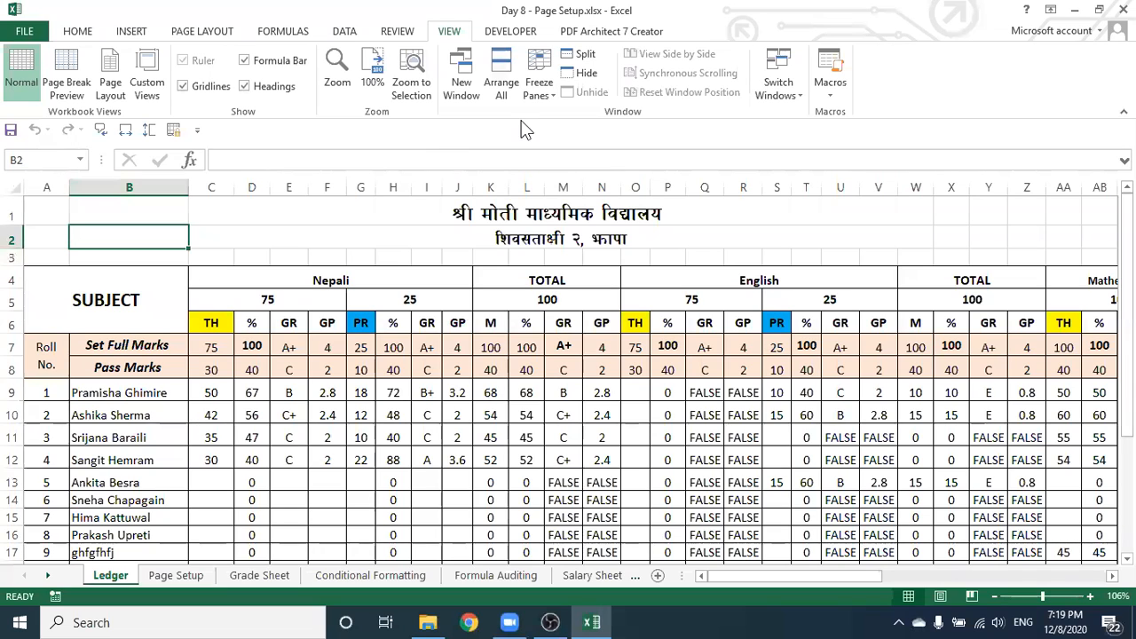
Freeze the first column of the Ledger and scroll right to confirm roll numbers stay visible
{"action": "left_click", "coordinate": [539, 87]}
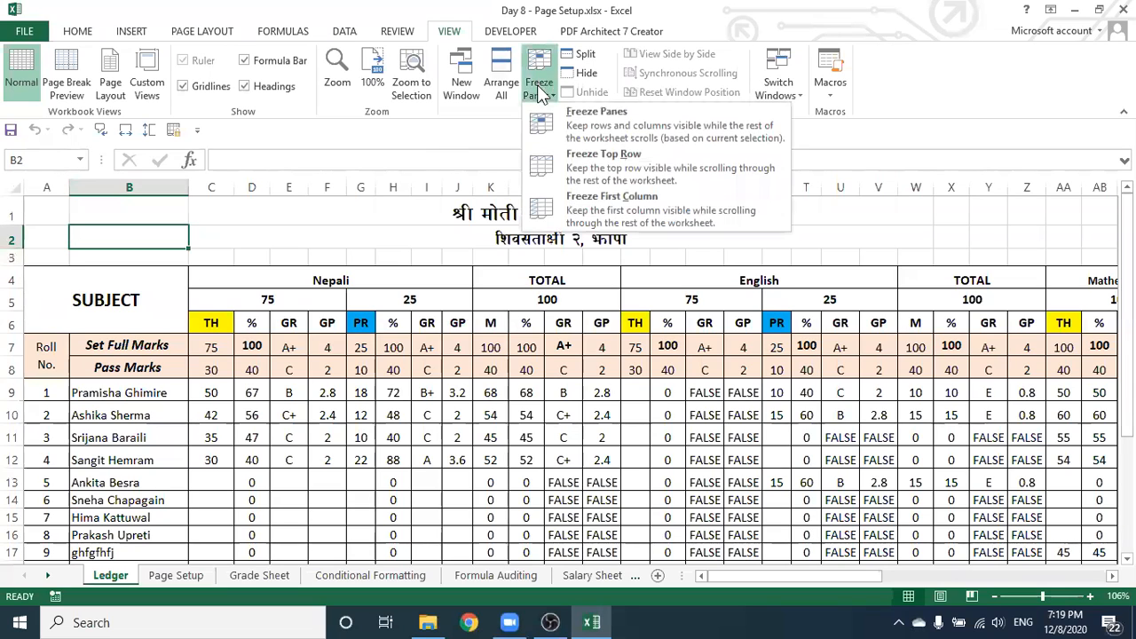
{"action": "left_click", "coordinate": [585, 214]}
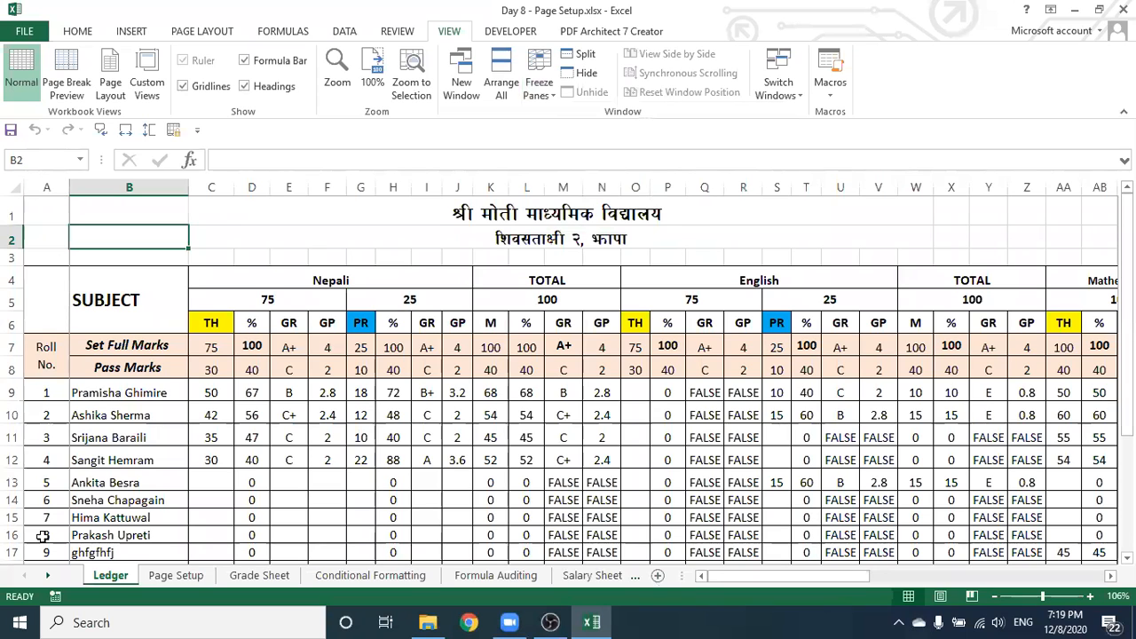
{"action": "left_click_drag", "start_coordinate": [715, 576], "coordinate": [683, 590]}
Unfreeze the first column, then inspect the formulas in C13, E13, F13, I13 and C10
{"action": "left_click", "coordinate": [535, 89]}
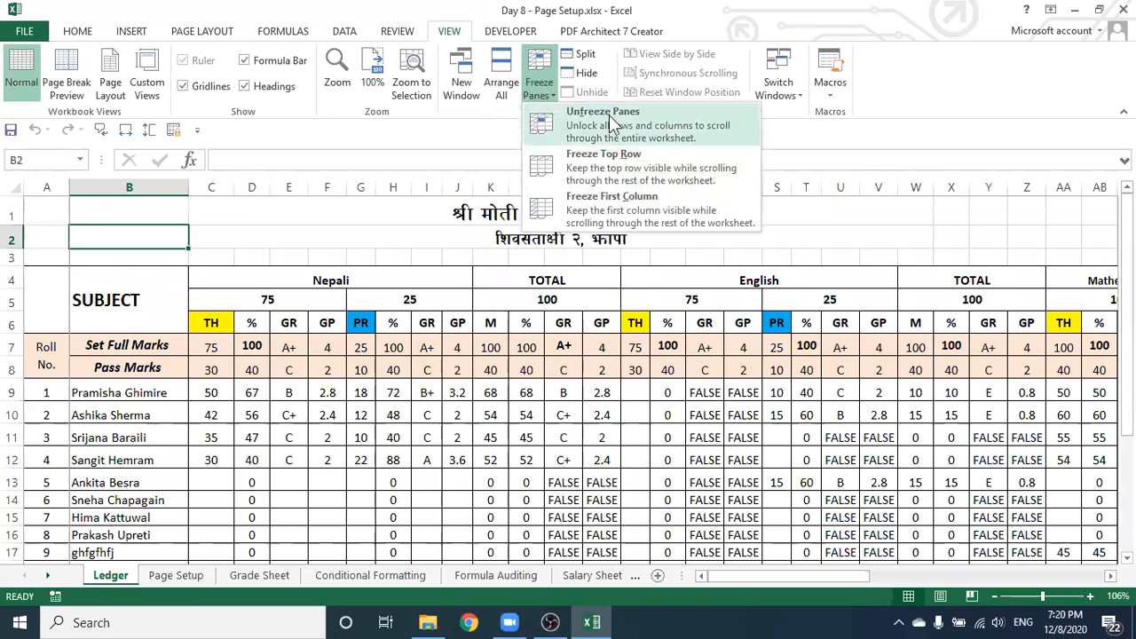
{"action": "left_click", "coordinate": [609, 115]}
{"action": "left_click", "coordinate": [208, 482]}
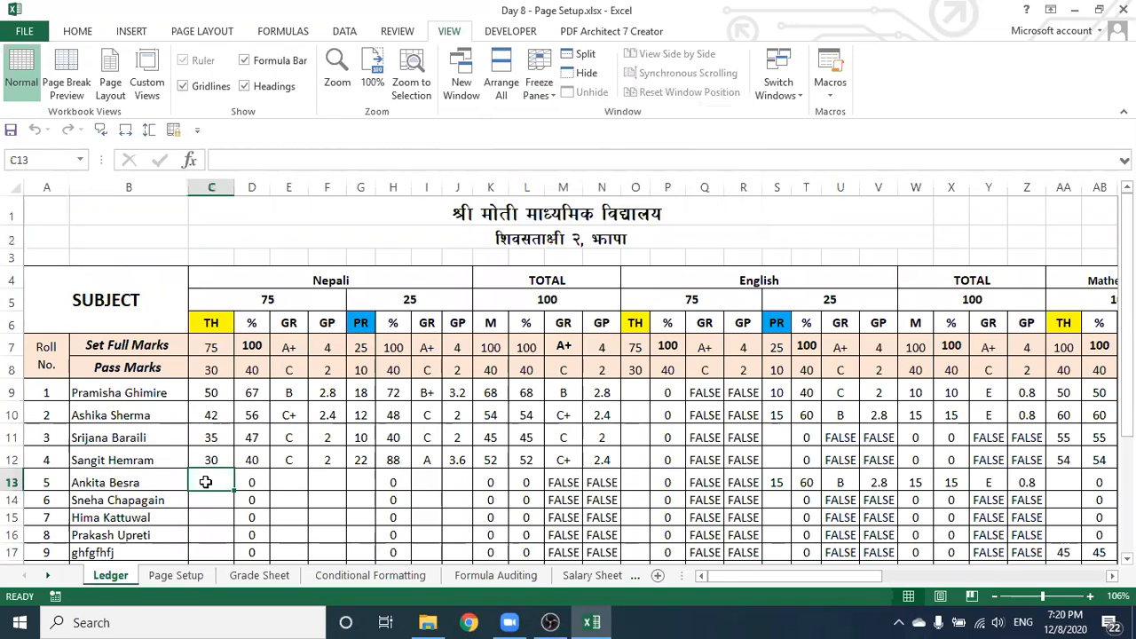
{"action": "left_click", "coordinate": [300, 479]}
{"action": "left_click", "coordinate": [325, 484]}
{"action": "left_click", "coordinate": [425, 483]}
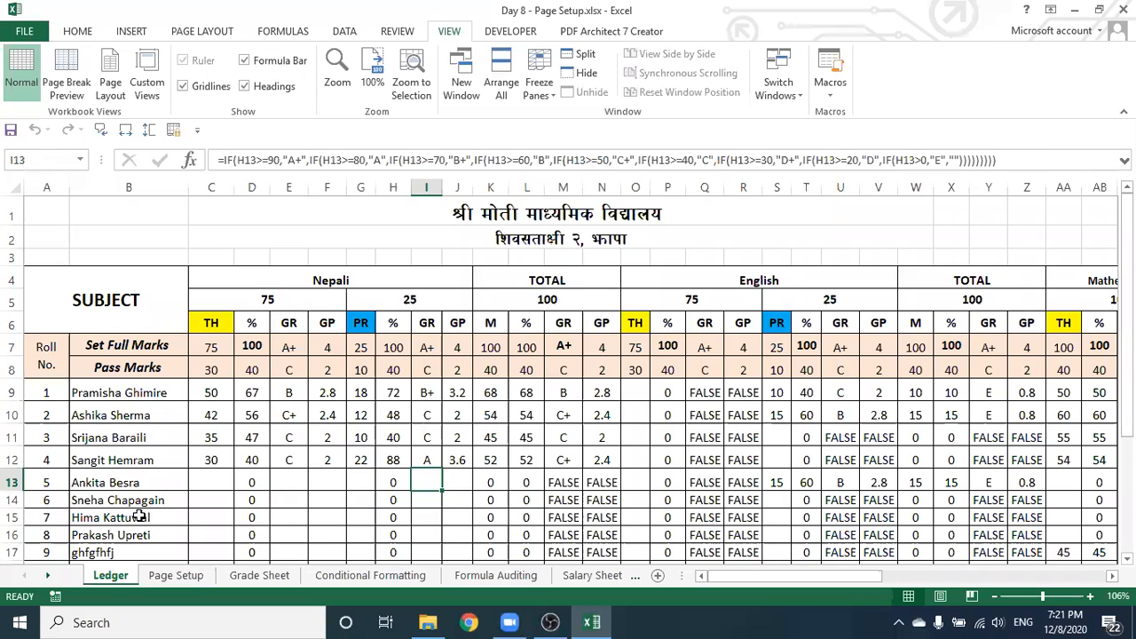
{"action": "left_click", "coordinate": [223, 413]}
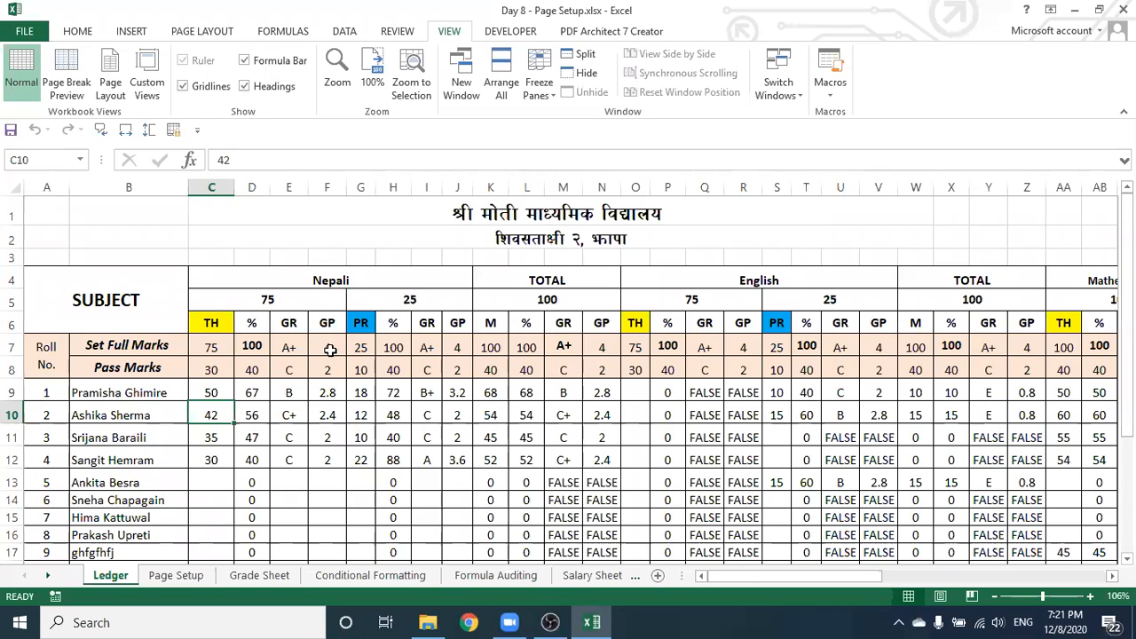
{"action": "left_click", "coordinate": [175, 574]}
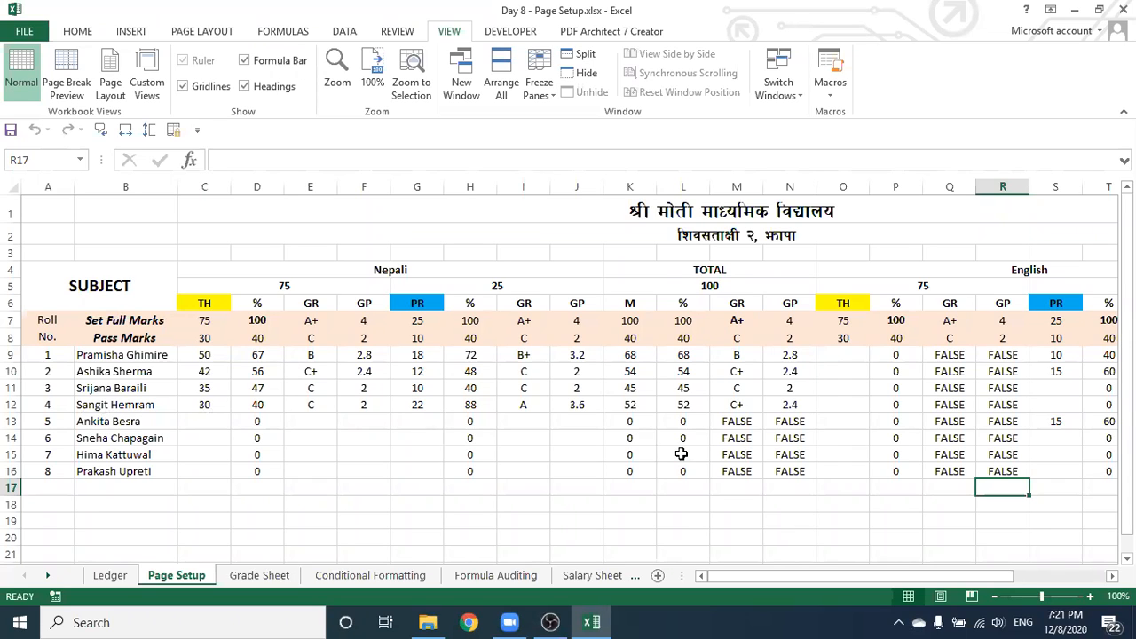
{"action": "scroll", "coordinate": [461, 420], "scroll_direction": "down", "scroll_amount": 3}
{"action": "scroll", "coordinate": [462, 420], "scroll_direction": "down", "scroll_amount": 1}
{"action": "left_click", "coordinate": [257, 323]}
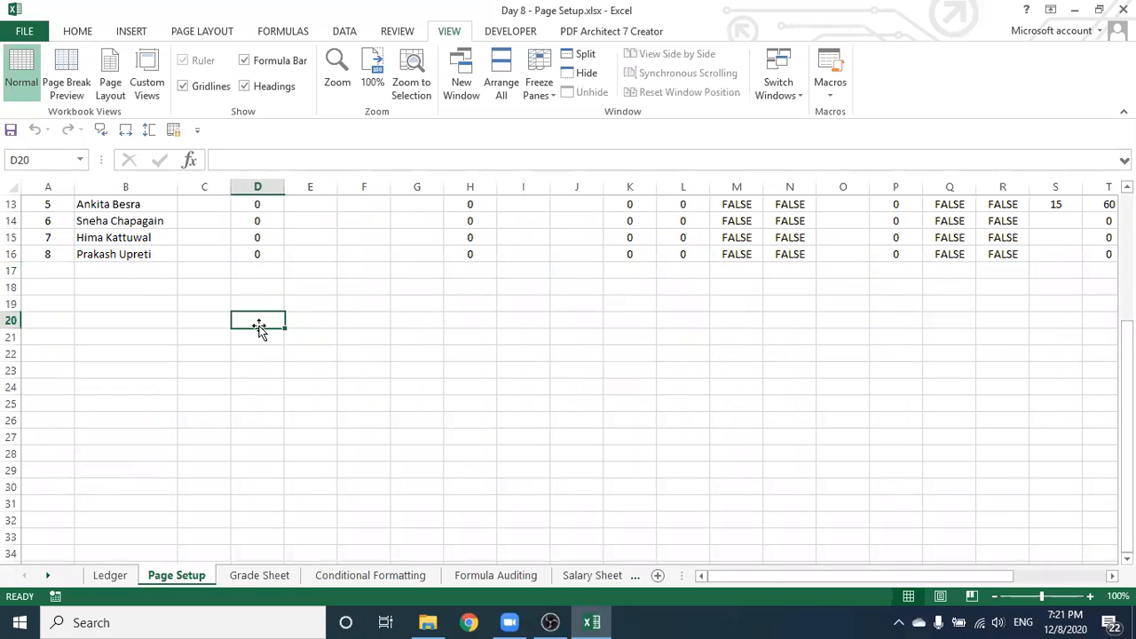
{"action": "left_click", "coordinate": [317, 325]}
{"action": "left_click", "coordinate": [360, 326]}
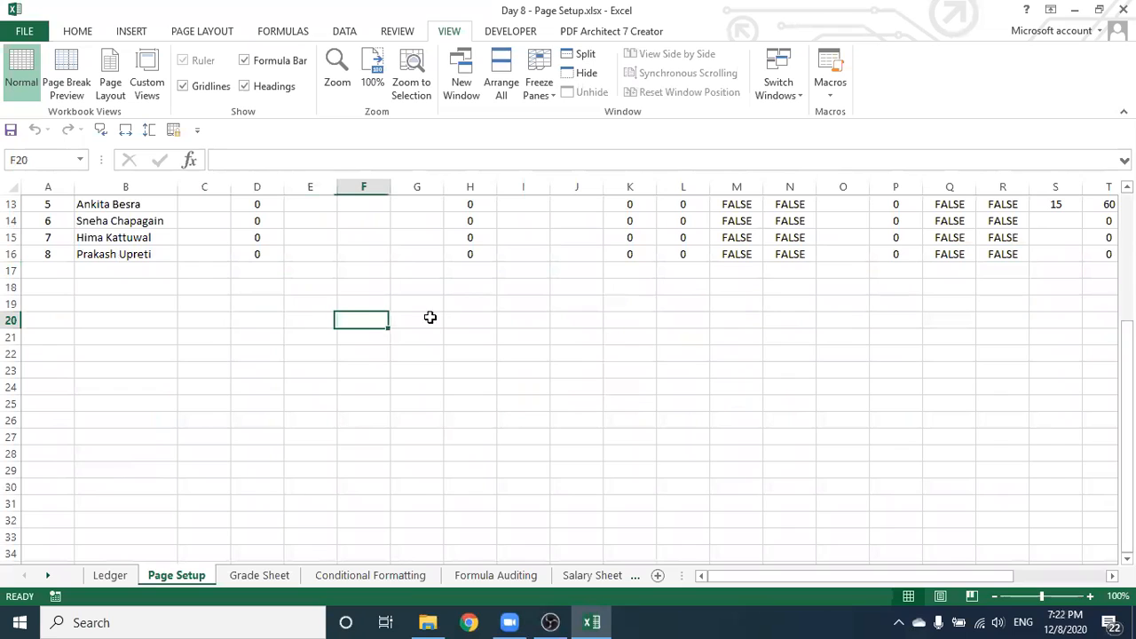
{"action": "left_click", "coordinate": [414, 325]}
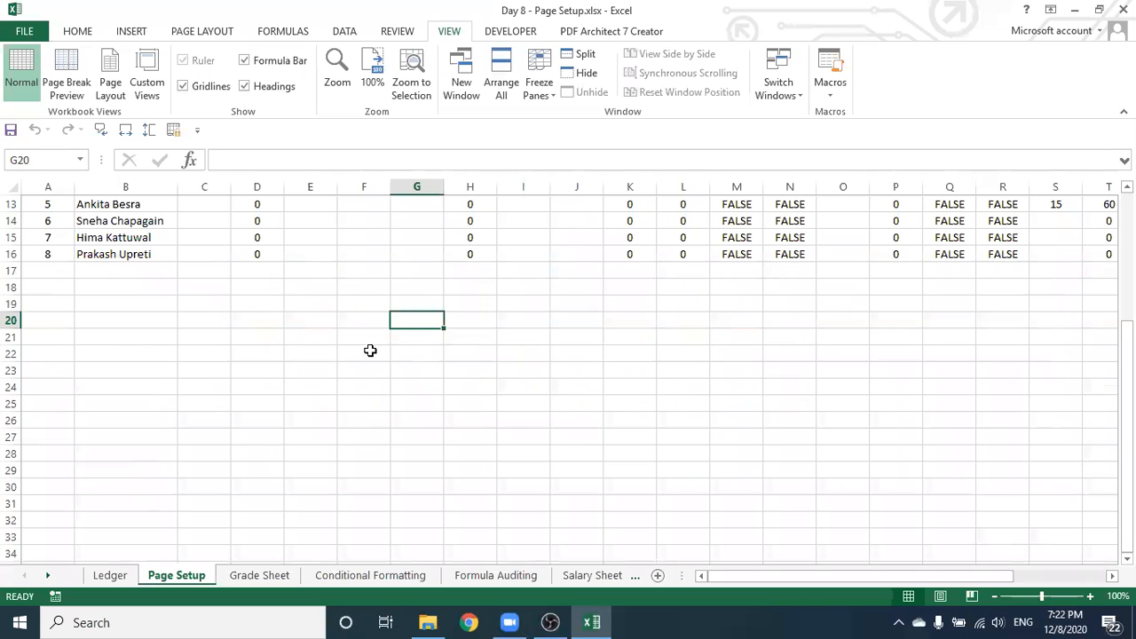
{"action": "scroll", "coordinate": [421, 364], "scroll_direction": "up", "scroll_amount": 2}
{"action": "scroll", "coordinate": [420, 365], "scroll_direction": "up", "scroll_amount": 1}
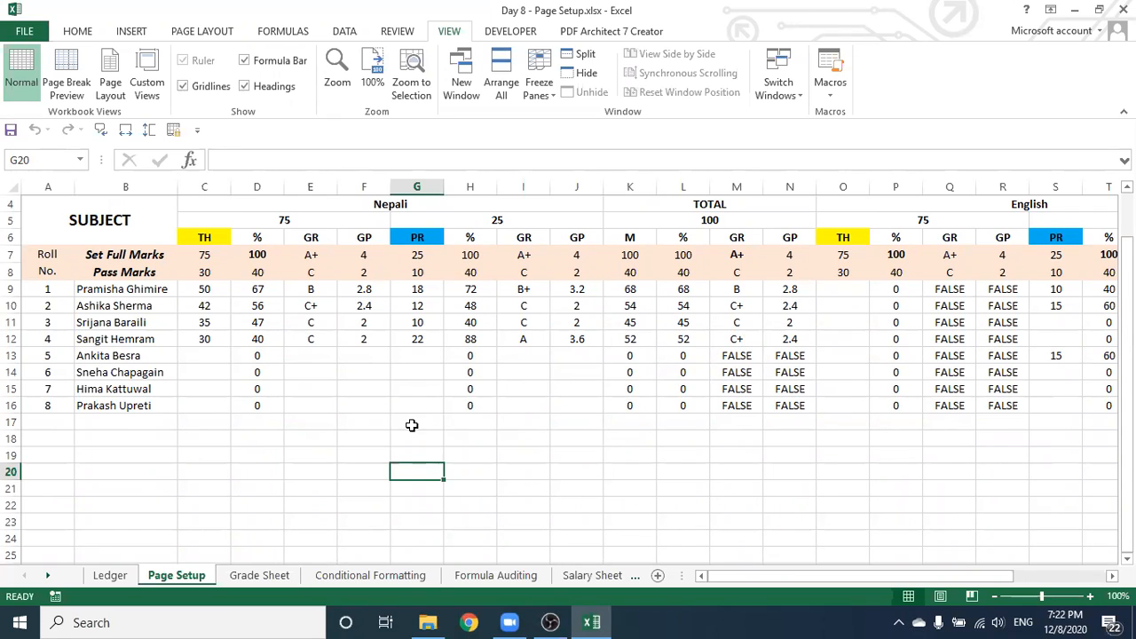
{"action": "scroll", "coordinate": [343, 426], "scroll_direction": "up", "scroll_amount": 1}
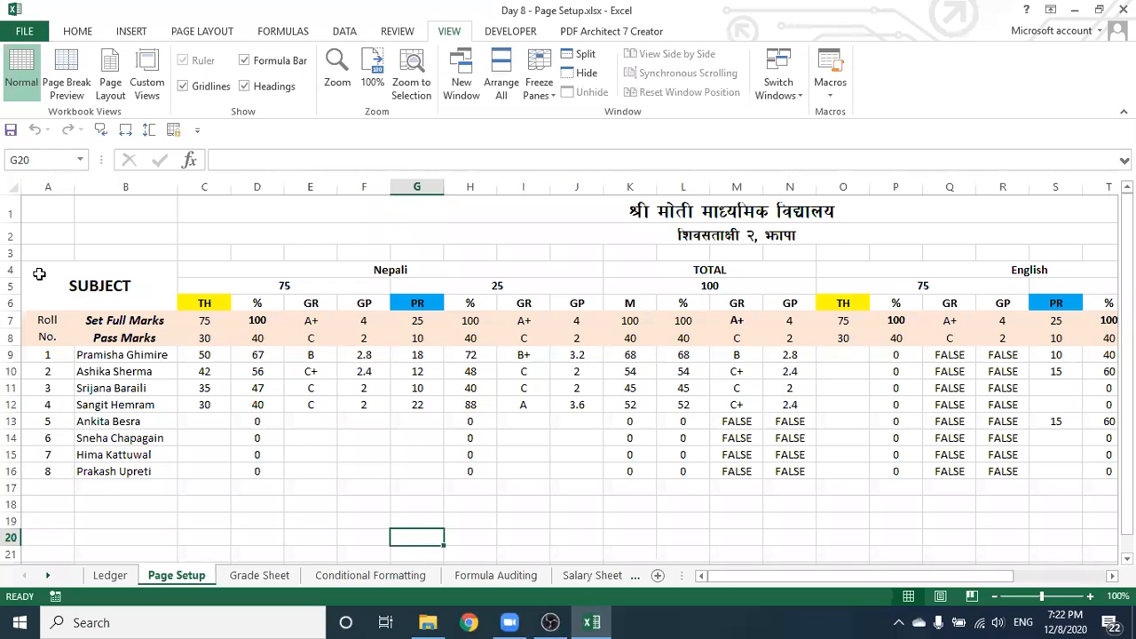
Select A4:Z16 and apply Outline and Inside borders through Format Cells
{"action": "left_click_drag", "start_coordinate": [34, 271], "coordinate": [116, 472]}
{"action": "left_click_drag", "start_coordinate": [281, 480], "coordinate": [600, 467]}
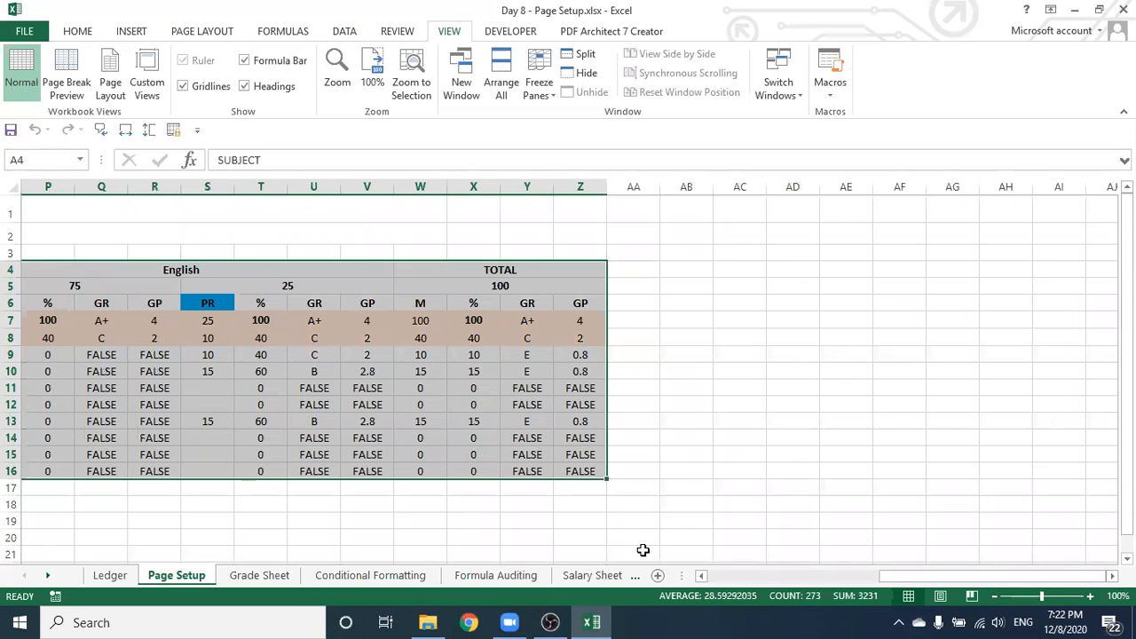
{"action": "left_click_drag", "start_coordinate": [902, 574], "coordinate": [675, 504]}
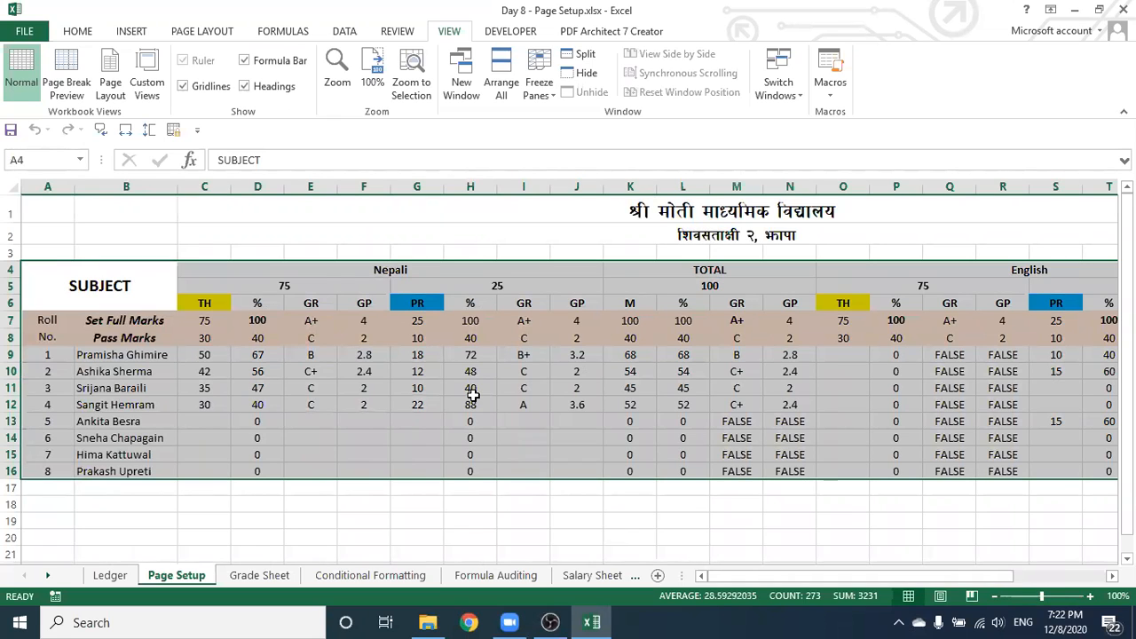
{"action": "right_click", "coordinate": [353, 362]}
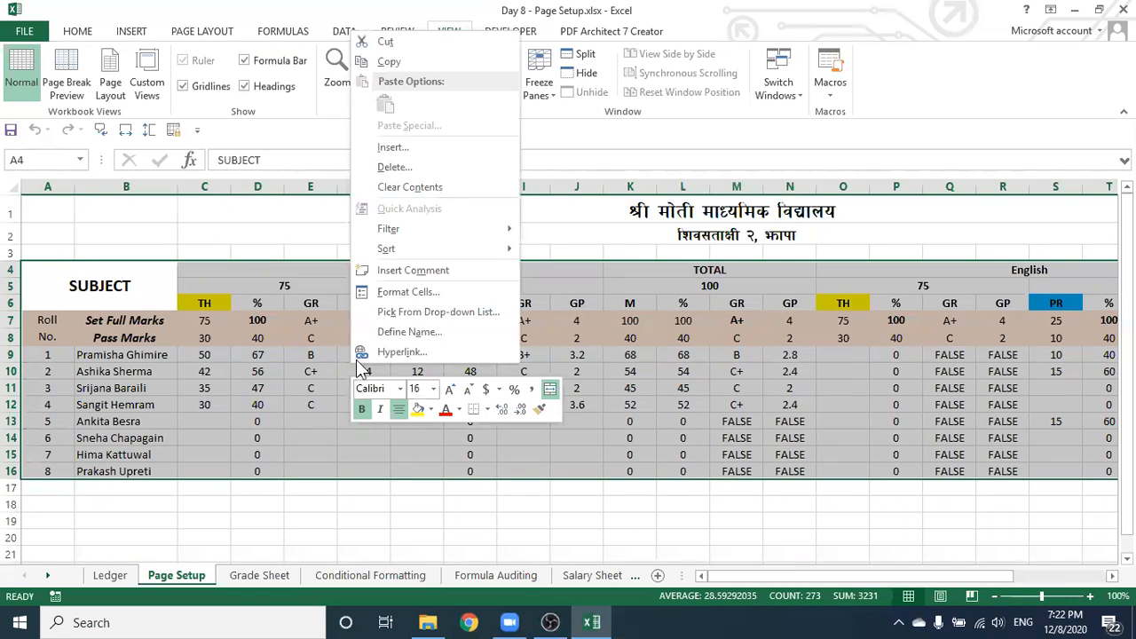
{"action": "left_click", "coordinate": [449, 291]}
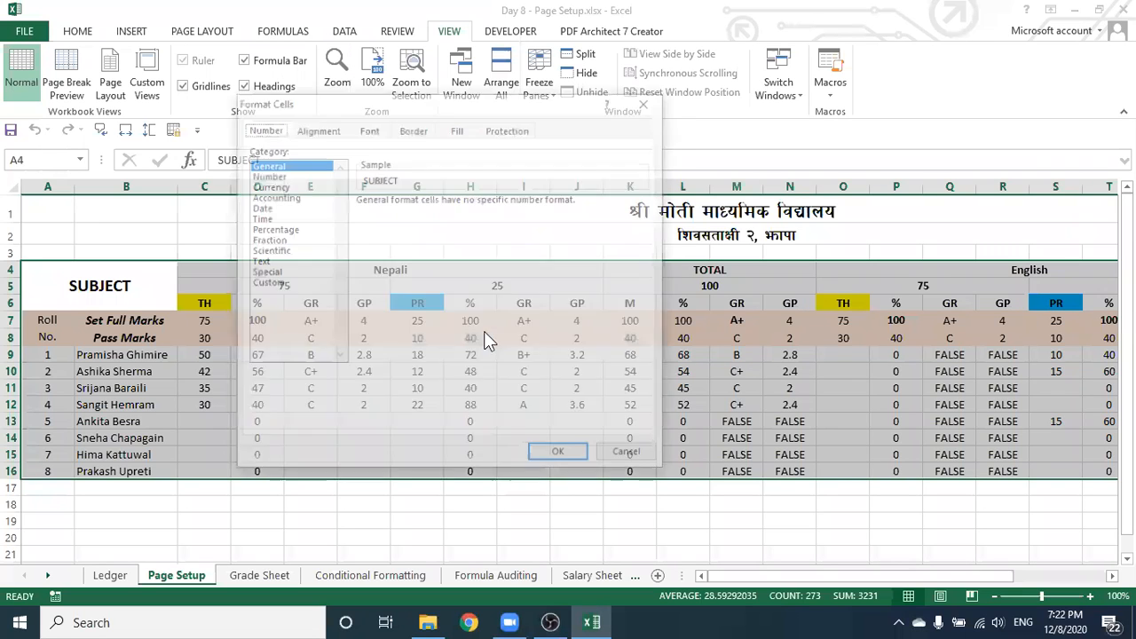
{"action": "left_click", "coordinate": [419, 135]}
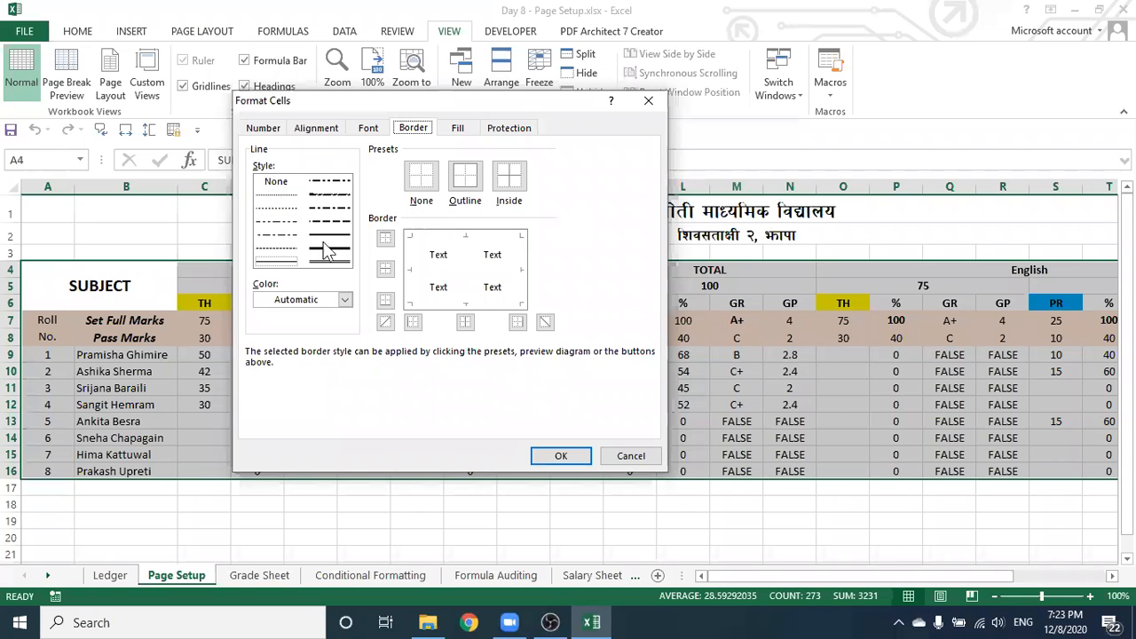
{"action": "left_click", "coordinate": [470, 188]}
{"action": "left_click", "coordinate": [509, 179]}
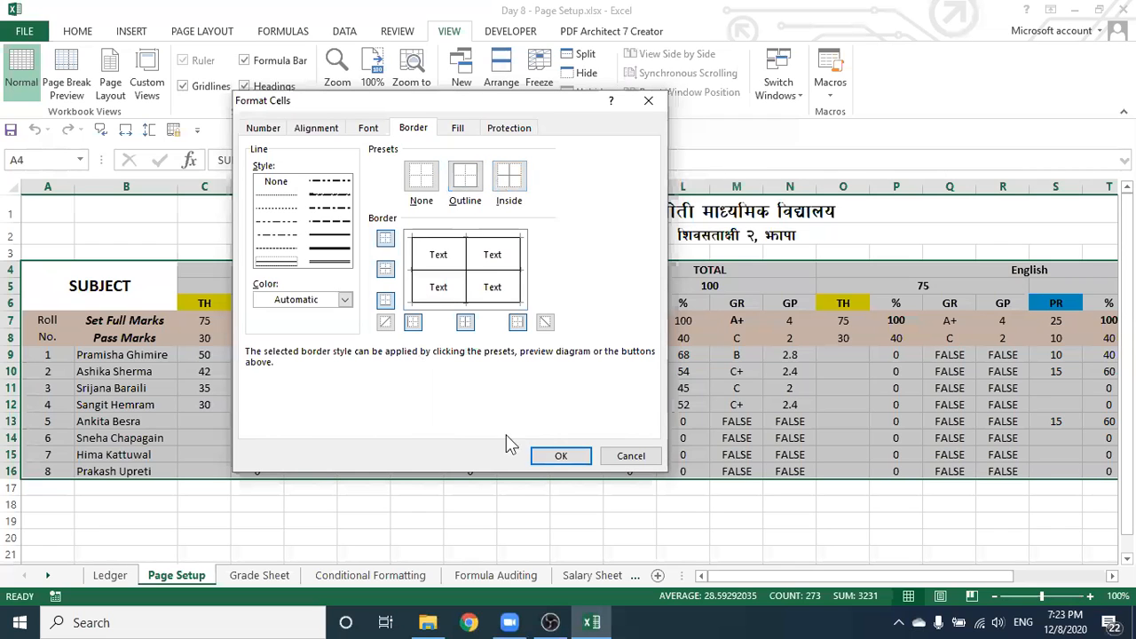
{"action": "left_click", "coordinate": [559, 453]}
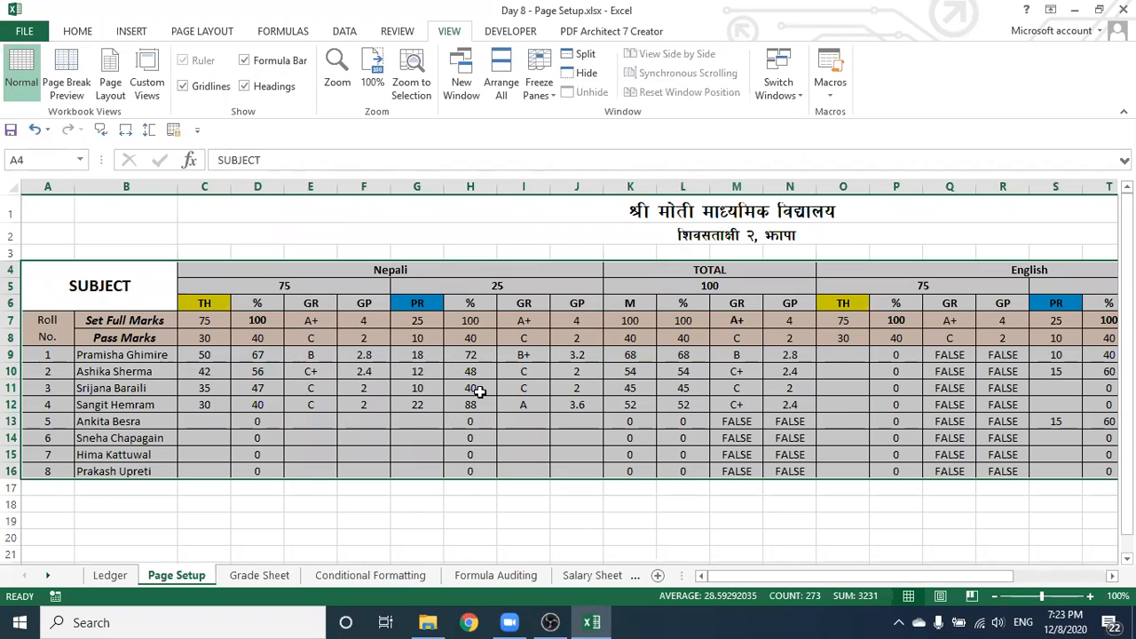
{"action": "left_click", "coordinate": [32, 274]}
{"action": "left_click_drag", "start_coordinate": [116, 465], "coordinate": [581, 471]}
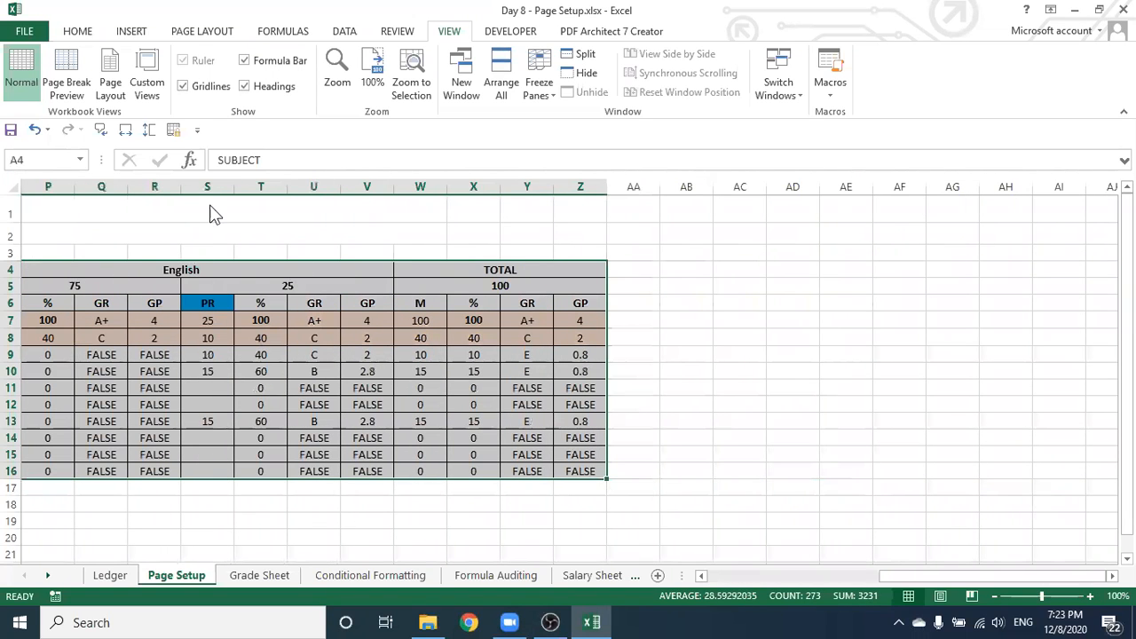
{"action": "left_click_drag", "start_coordinate": [1032, 578], "coordinate": [708, 576]}
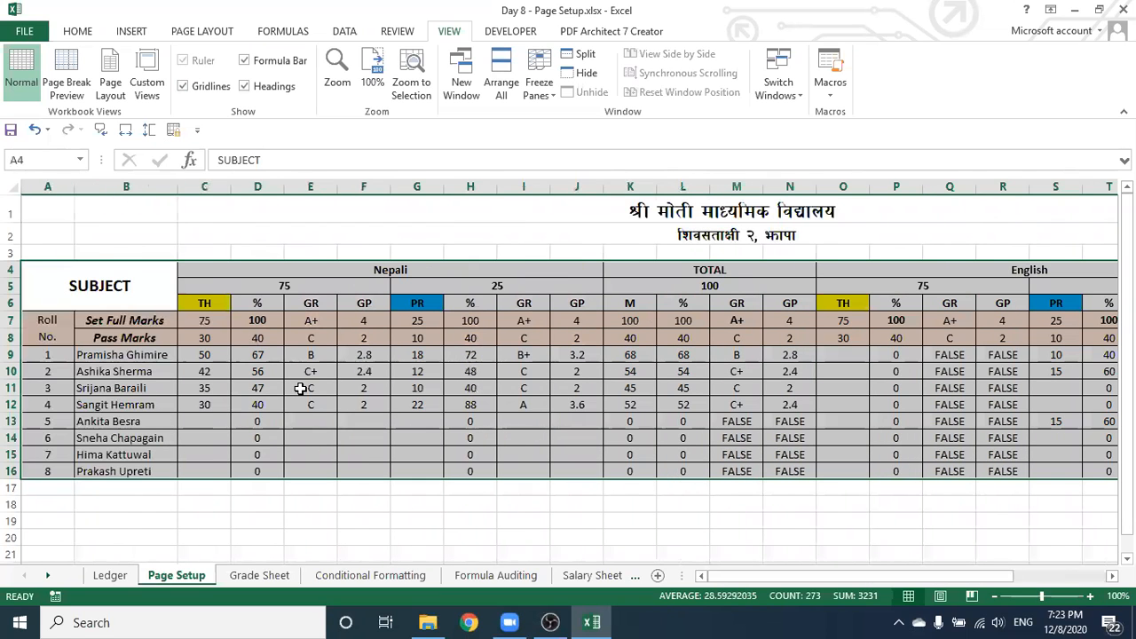
Set the border colour to green and reapply Outline and Inside borders to the table
{"action": "right_click", "coordinate": [374, 364]}
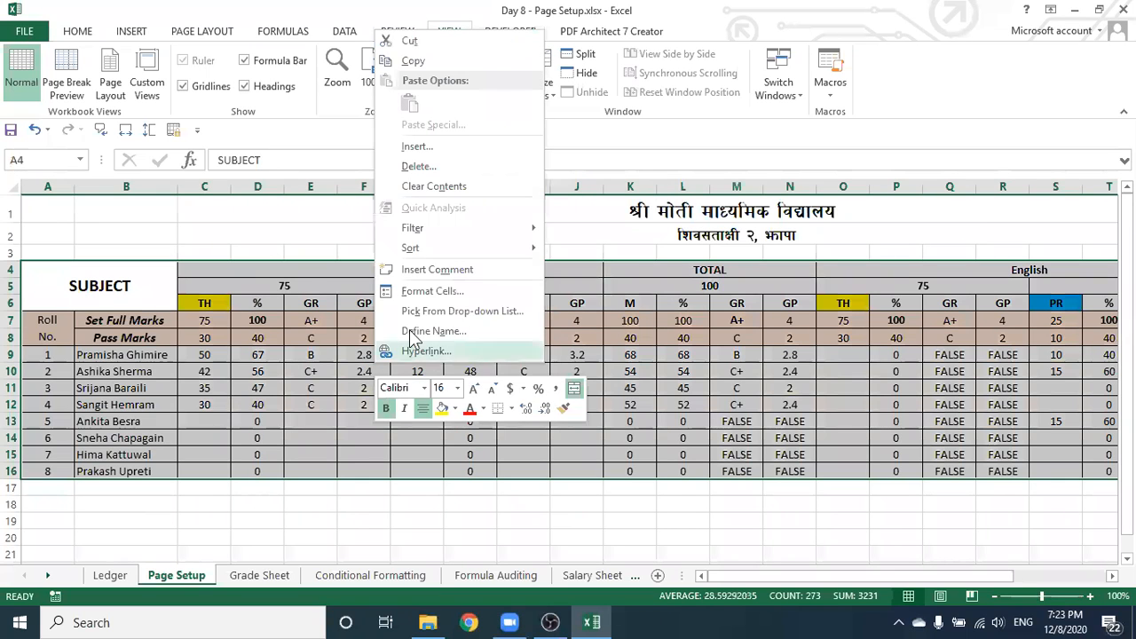
{"action": "left_click", "coordinate": [463, 290]}
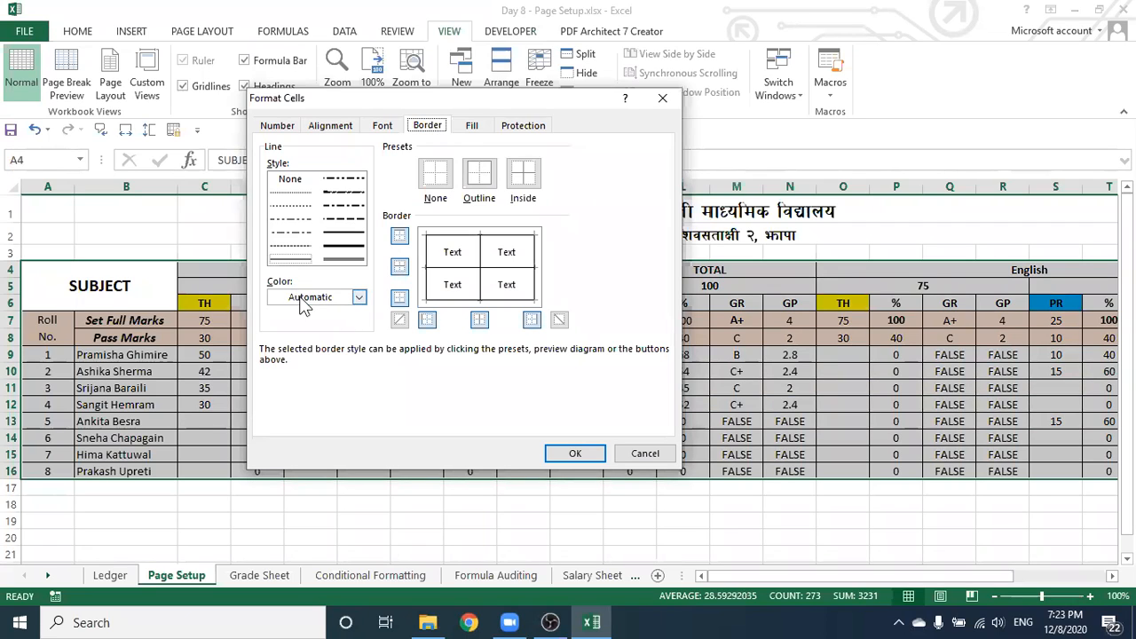
{"action": "left_click", "coordinate": [360, 300]}
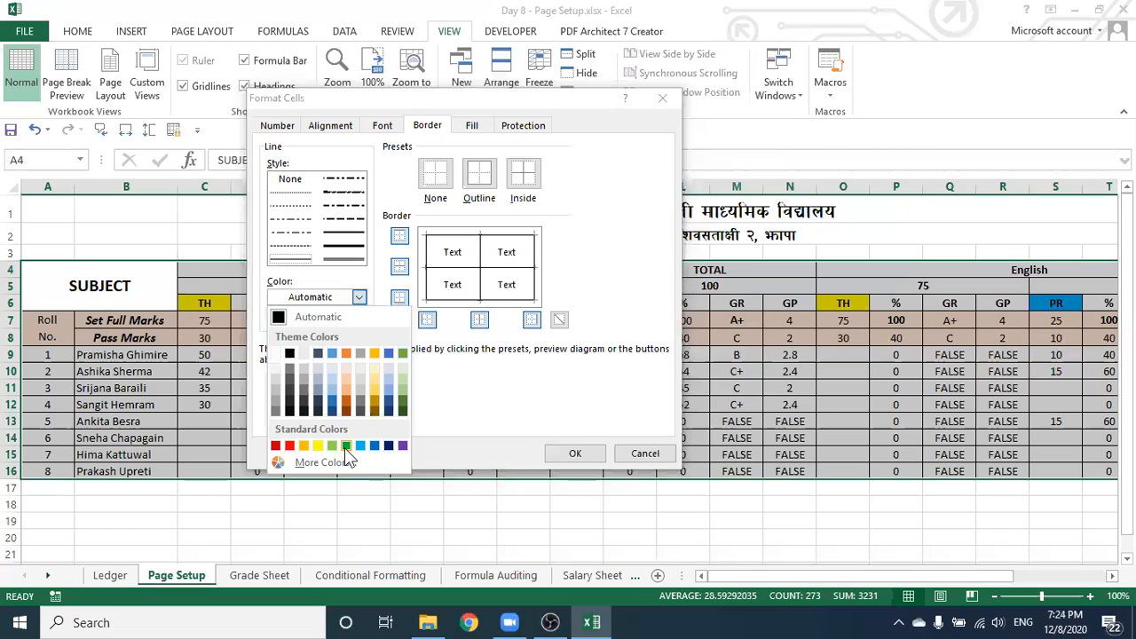
{"action": "left_click", "coordinate": [345, 446]}
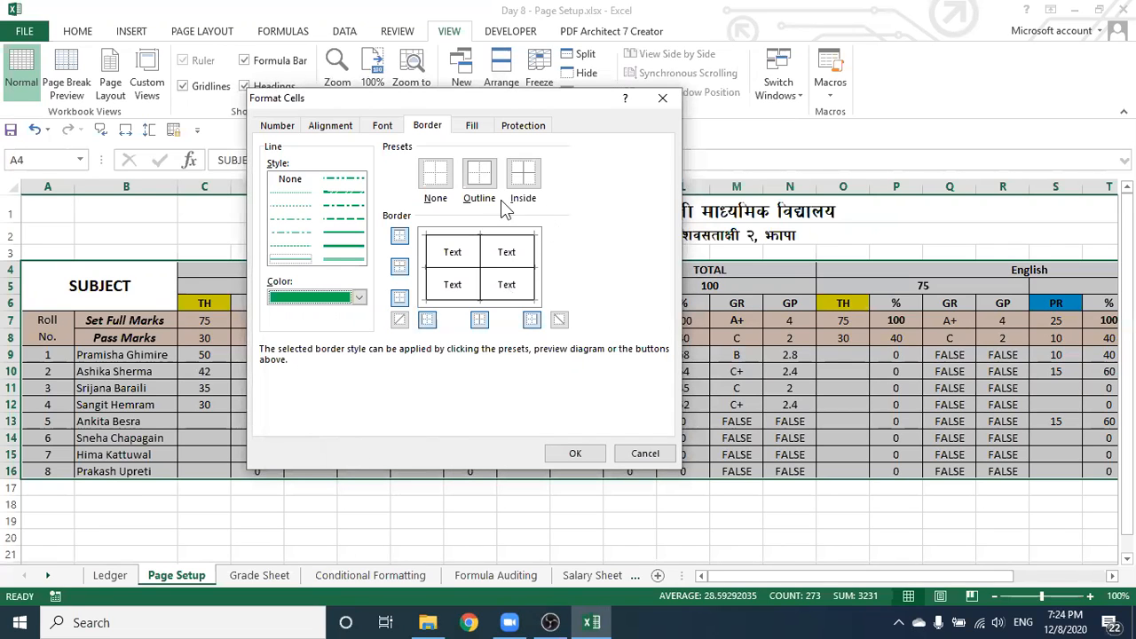
{"action": "left_click", "coordinate": [479, 177]}
{"action": "left_click", "coordinate": [522, 176]}
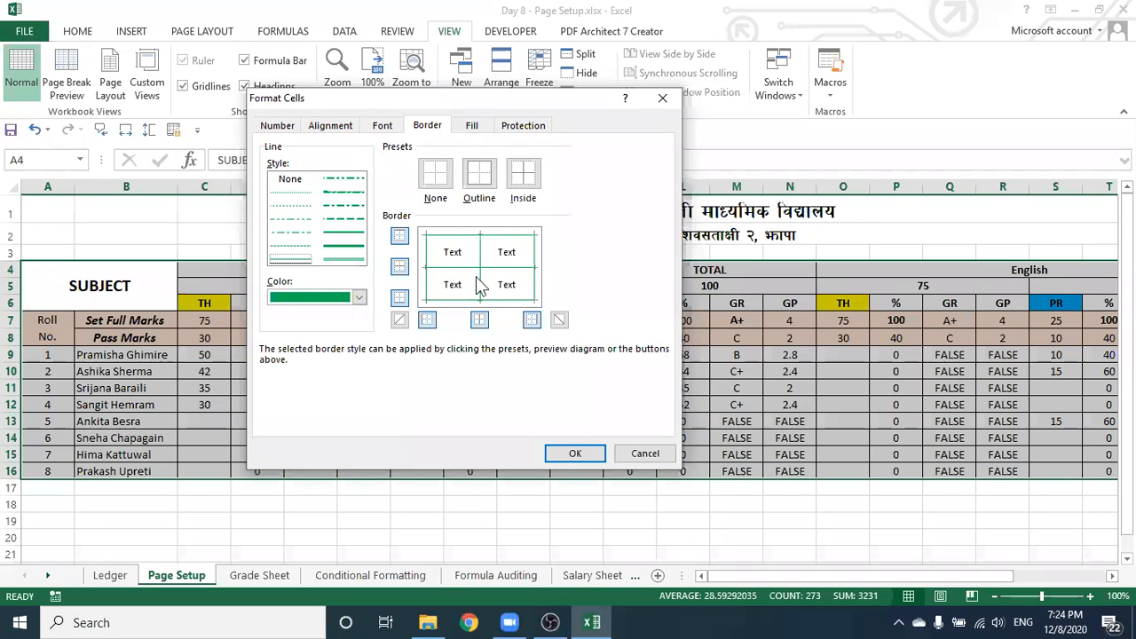
{"action": "left_click", "coordinate": [576, 453]}
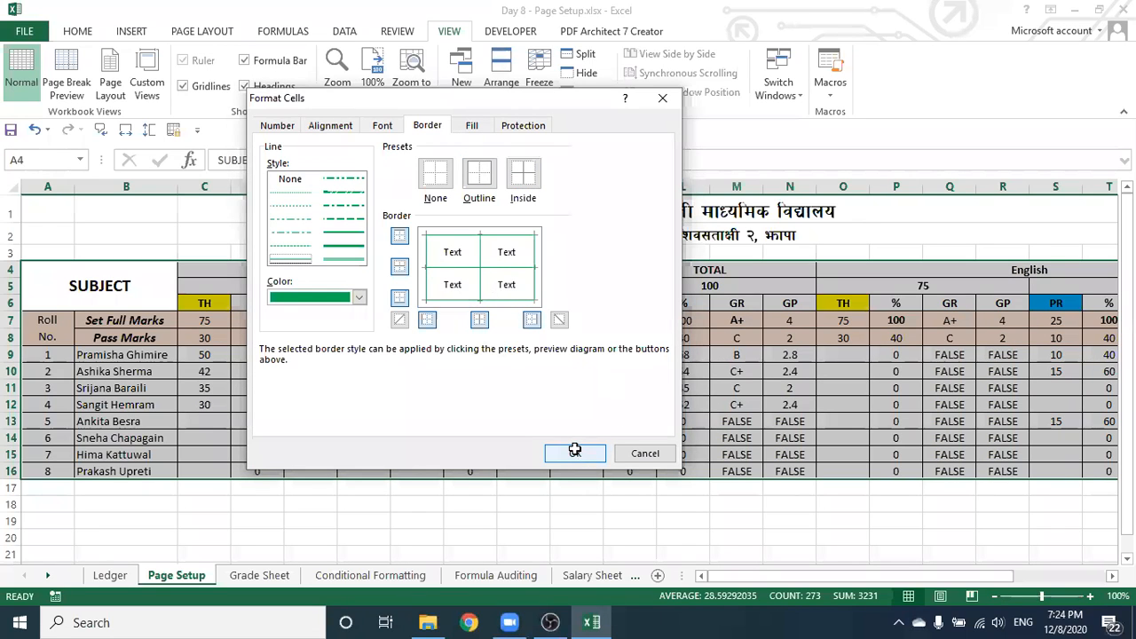
{"action": "left_click", "coordinate": [575, 427]}
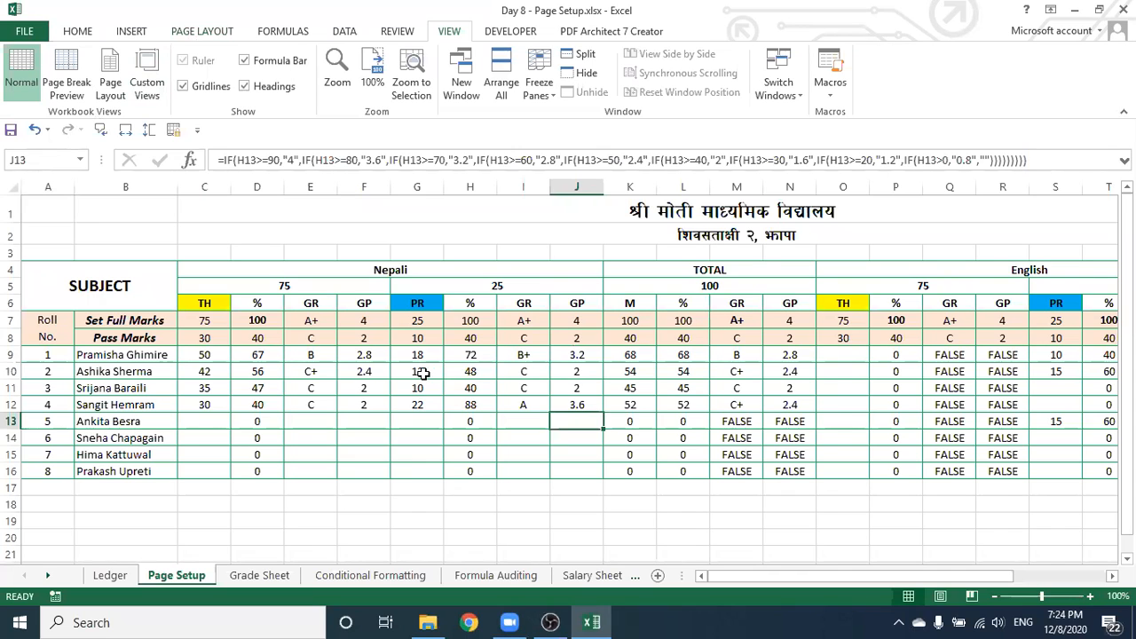
{"action": "left_click_drag", "start_coordinate": [729, 583], "coordinate": [770, 581]}
Bold the totals in K9:K16, then deselect and reselect them to check
{"action": "left_click_drag", "start_coordinate": [629, 356], "coordinate": [638, 471]}
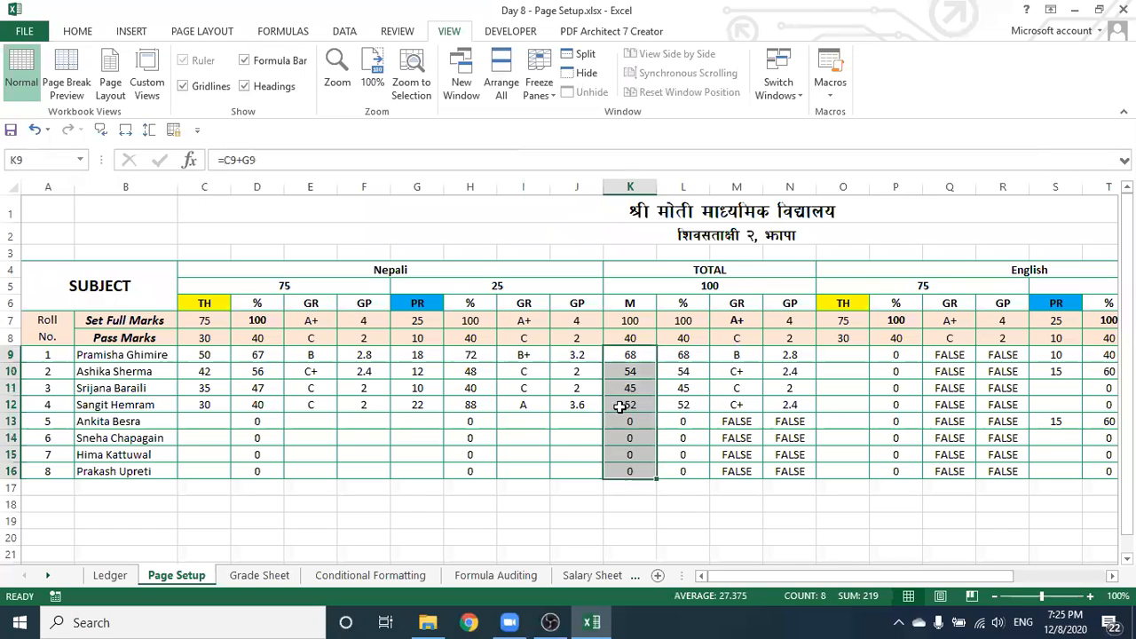
{"action": "left_click", "coordinate": [77, 31]}
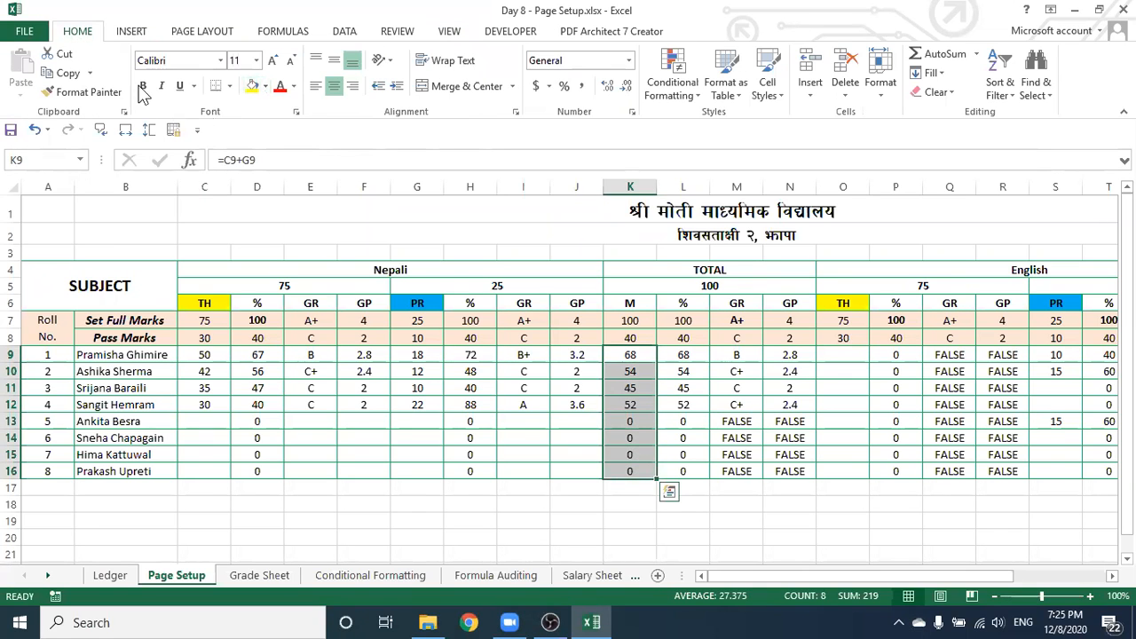
{"action": "left_click", "coordinate": [145, 87]}
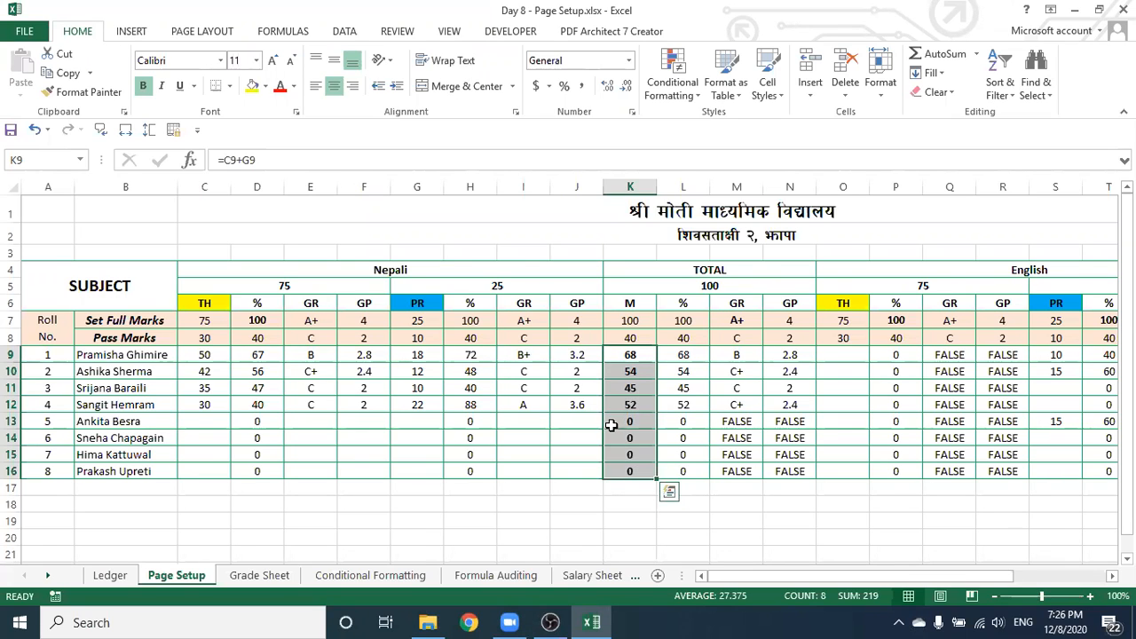
{"action": "left_click", "coordinate": [684, 505]}
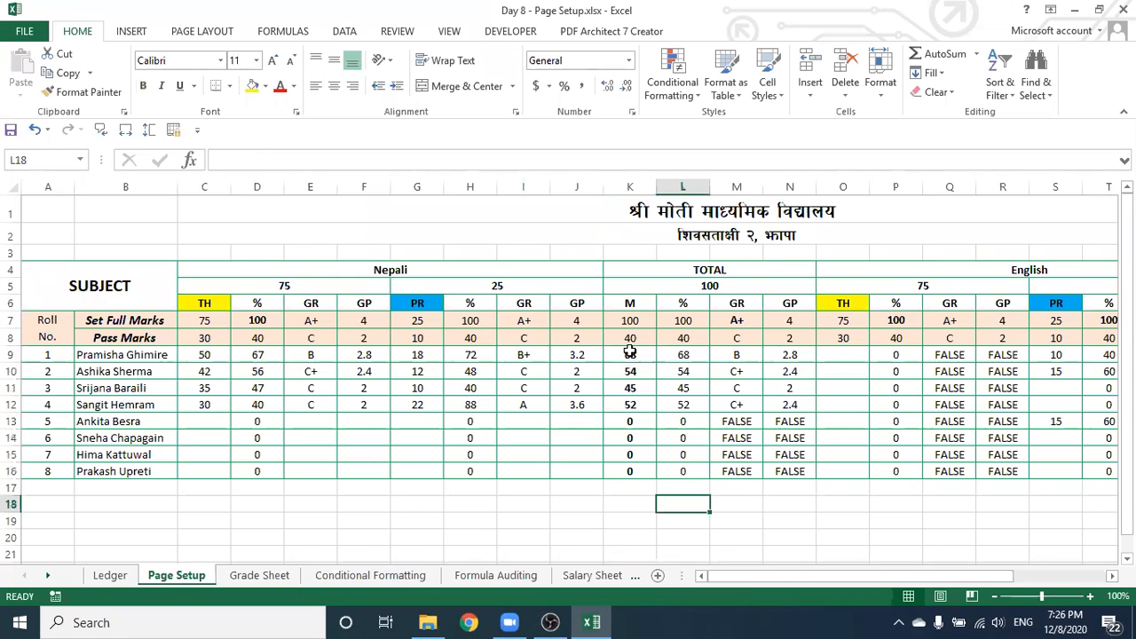
{"action": "left_click_drag", "start_coordinate": [624, 355], "coordinate": [636, 455]}
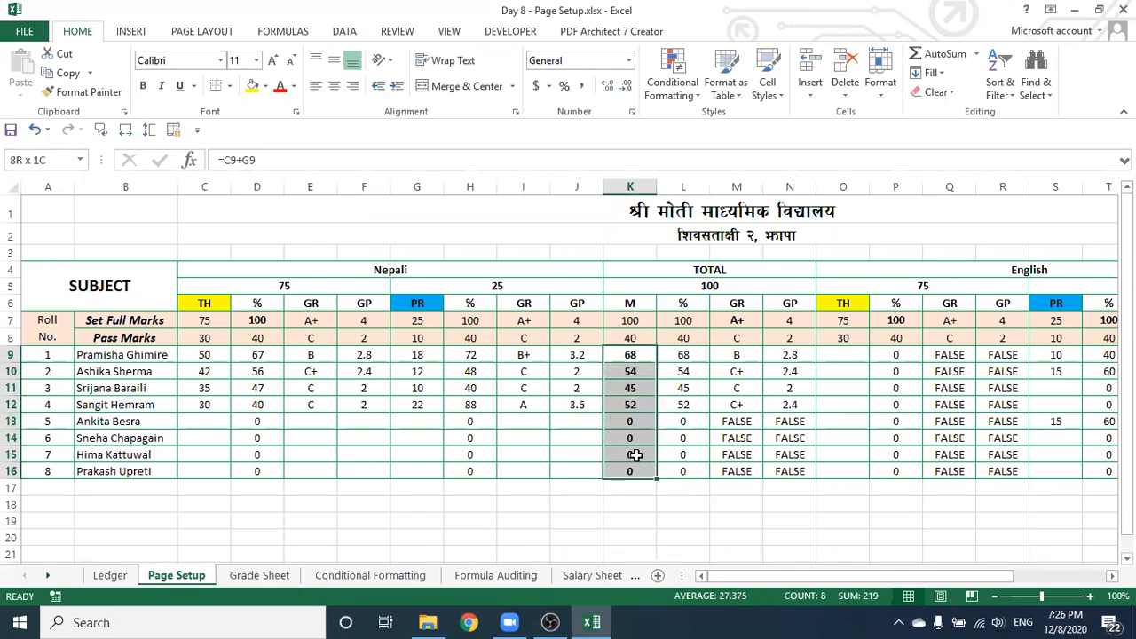
Draw a thick outline around the K9:K16 totals and a short thick line under M18:N18
{"action": "left_click", "coordinate": [231, 88]}
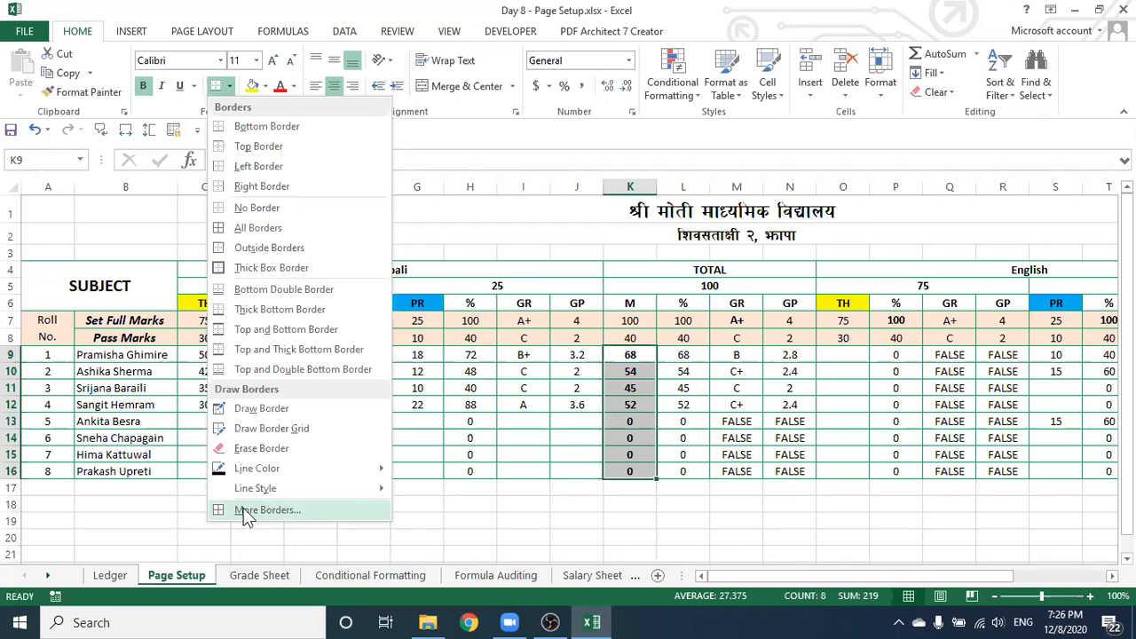
{"action": "mouse_move", "coordinate": [265, 489]}
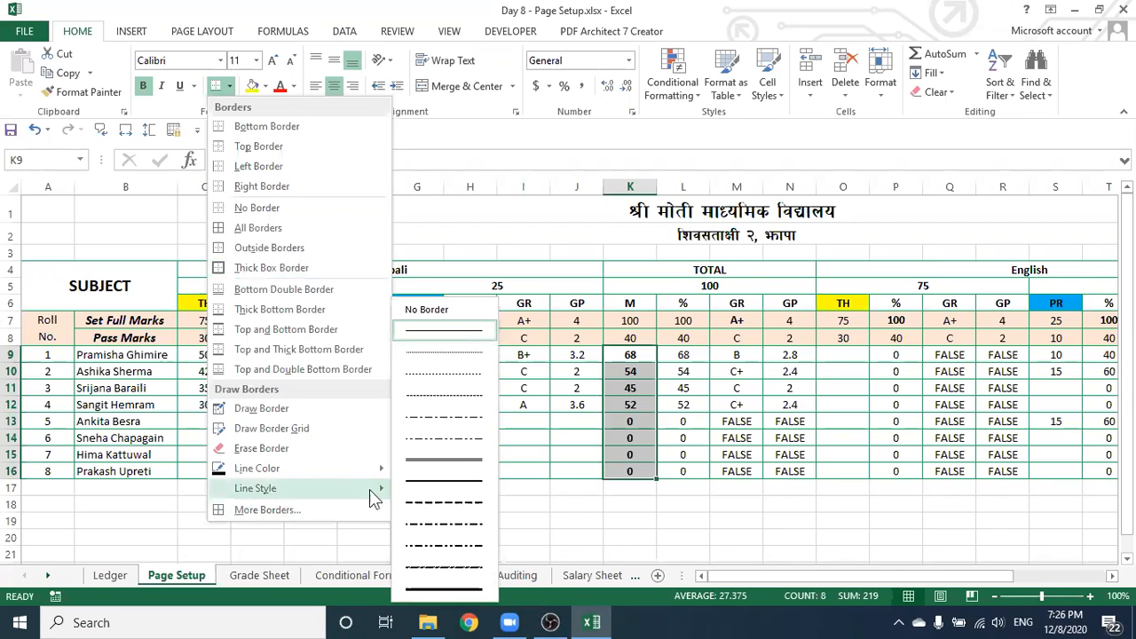
{"action": "left_click", "coordinate": [446, 590]}
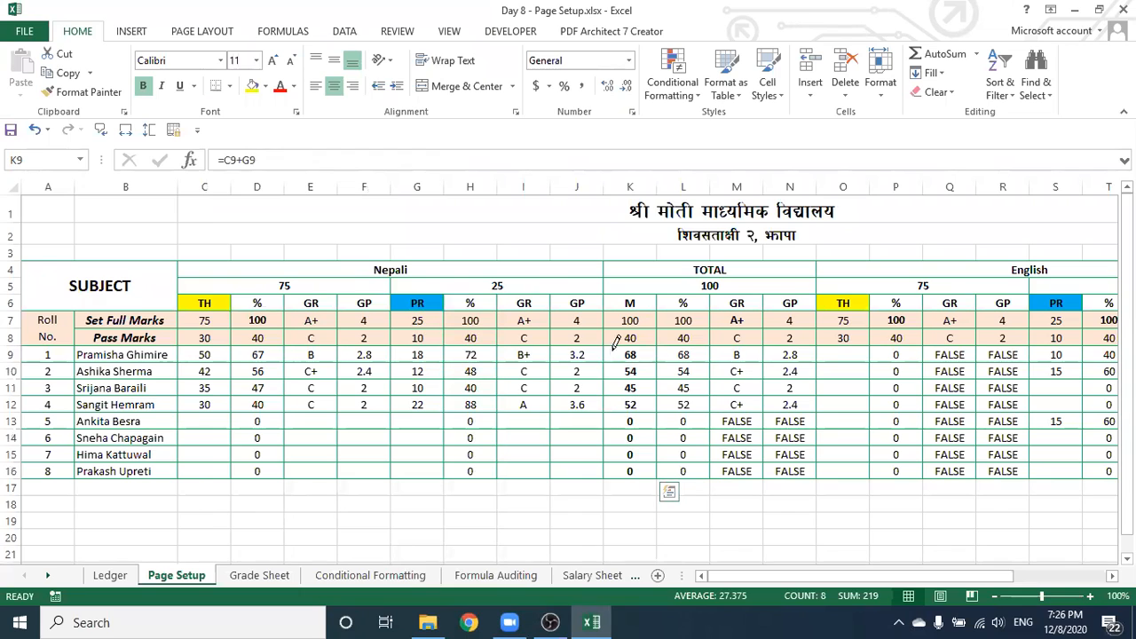
{"action": "mouse_move", "coordinate": [610, 338]}
{"action": "left_mouse_down"}
{"action": "mouse_move", "coordinate": [659, 327]}
{"action": "mouse_move", "coordinate": [667, 337]}
{"action": "mouse_move", "coordinate": [657, 476]}
{"action": "left_mouse_up"}
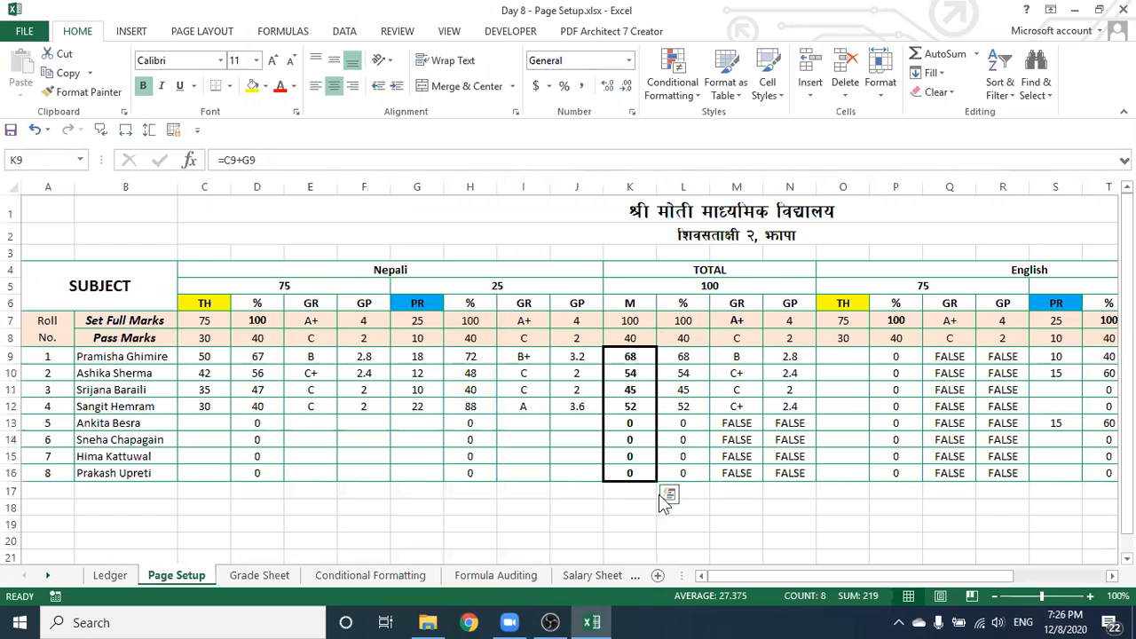
{"action": "left_click", "coordinate": [737, 516]}
{"action": "key", "text": "Escape"}
{"action": "left_click", "coordinate": [623, 521]}
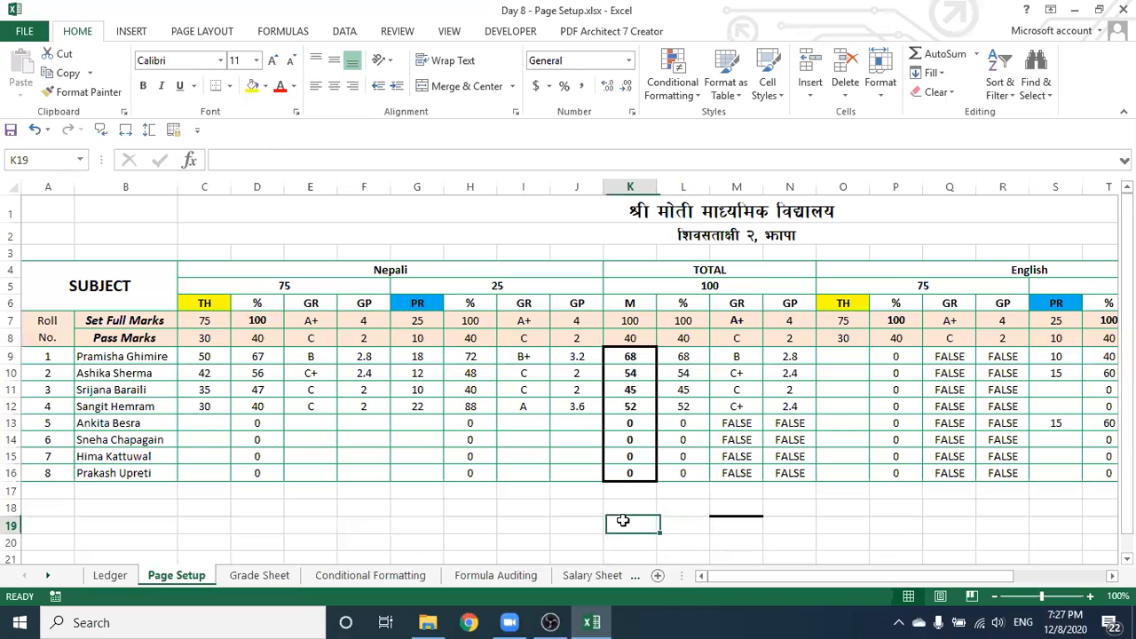
{"action": "left_click", "coordinate": [772, 522]}
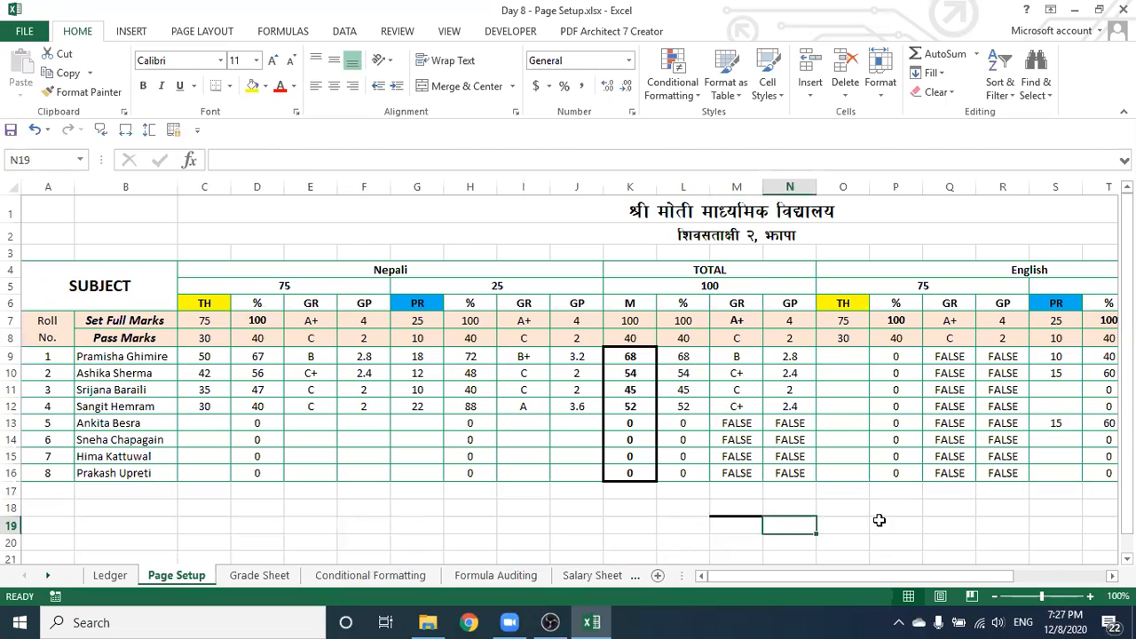
{"action": "left_click", "coordinate": [738, 525]}
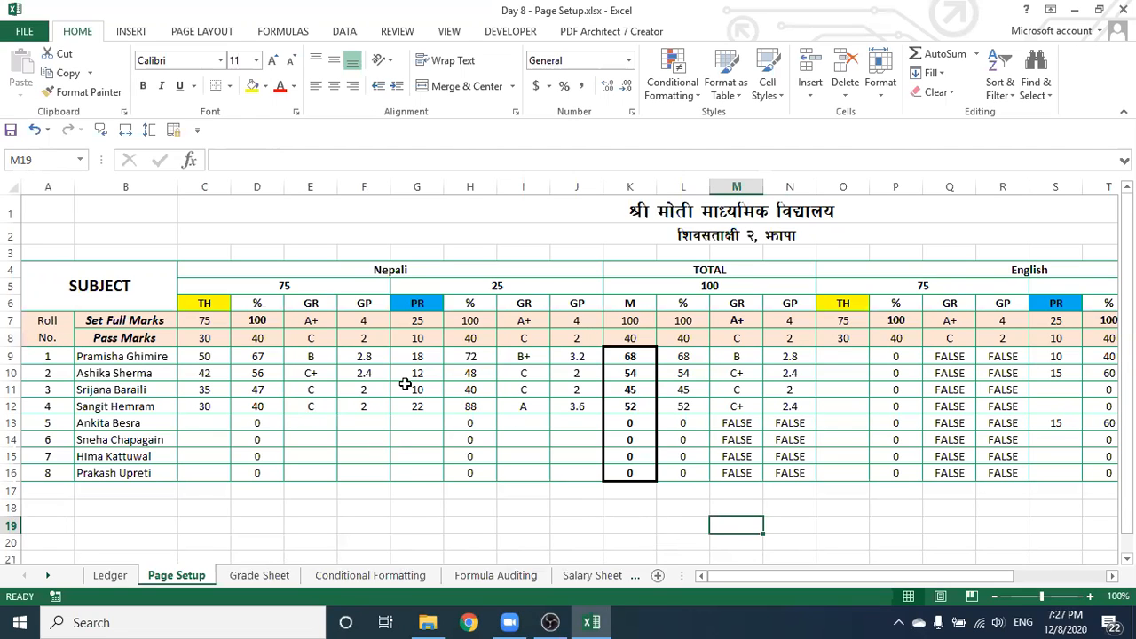
Draw a thick vertical line between columns G and H from row 7 to row 16
{"action": "left_click", "coordinate": [230, 86]}
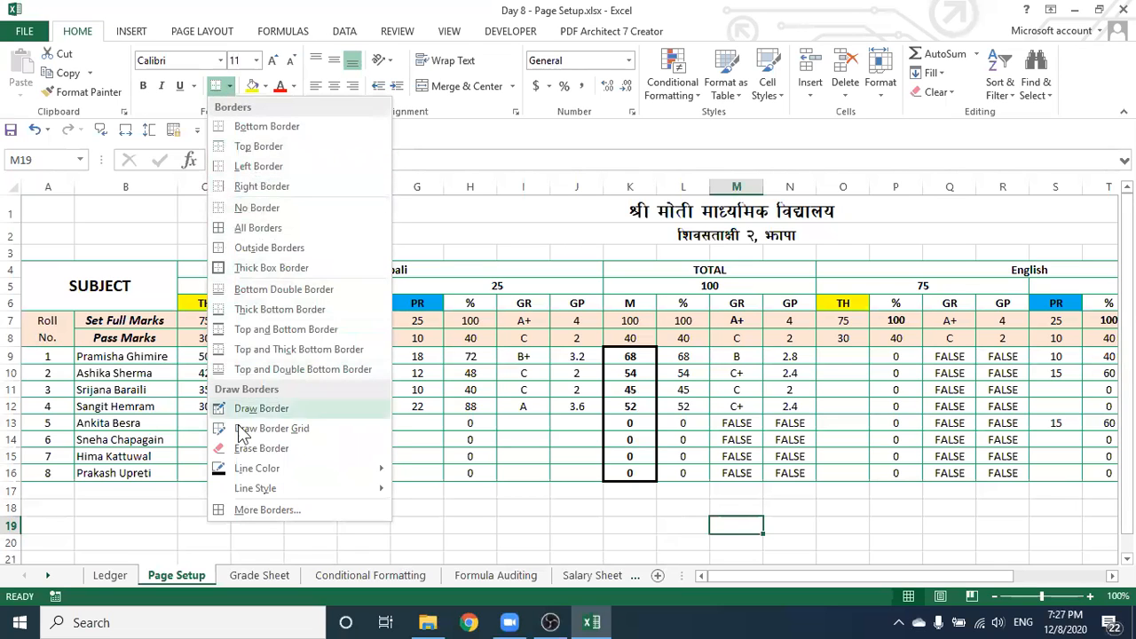
{"action": "mouse_move", "coordinate": [232, 491]}
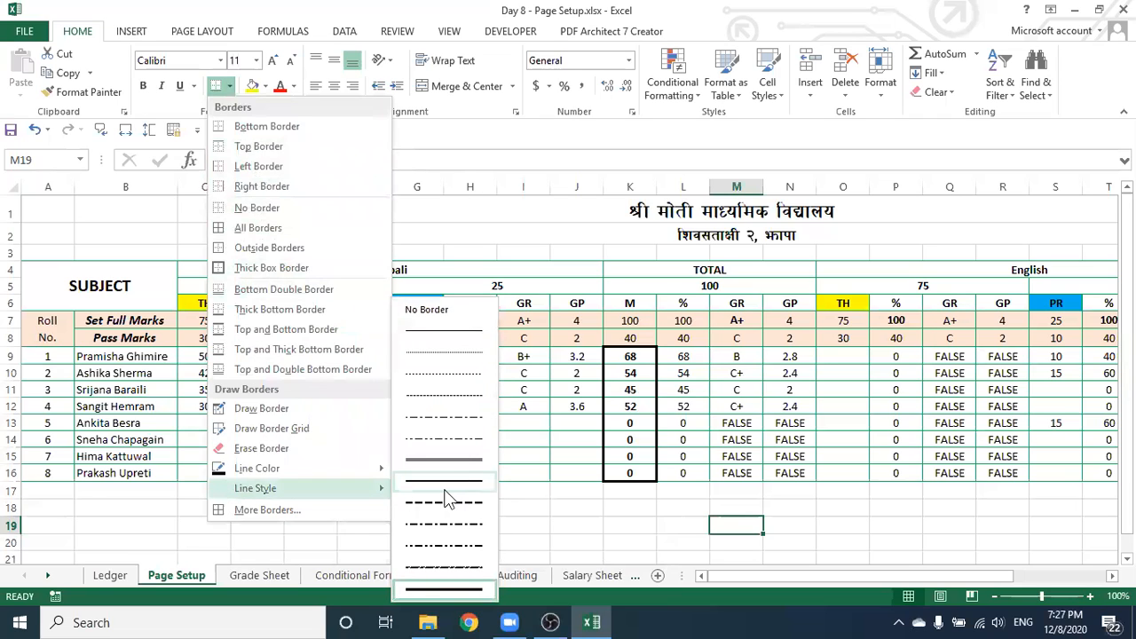
{"action": "left_click", "coordinate": [446, 590]}
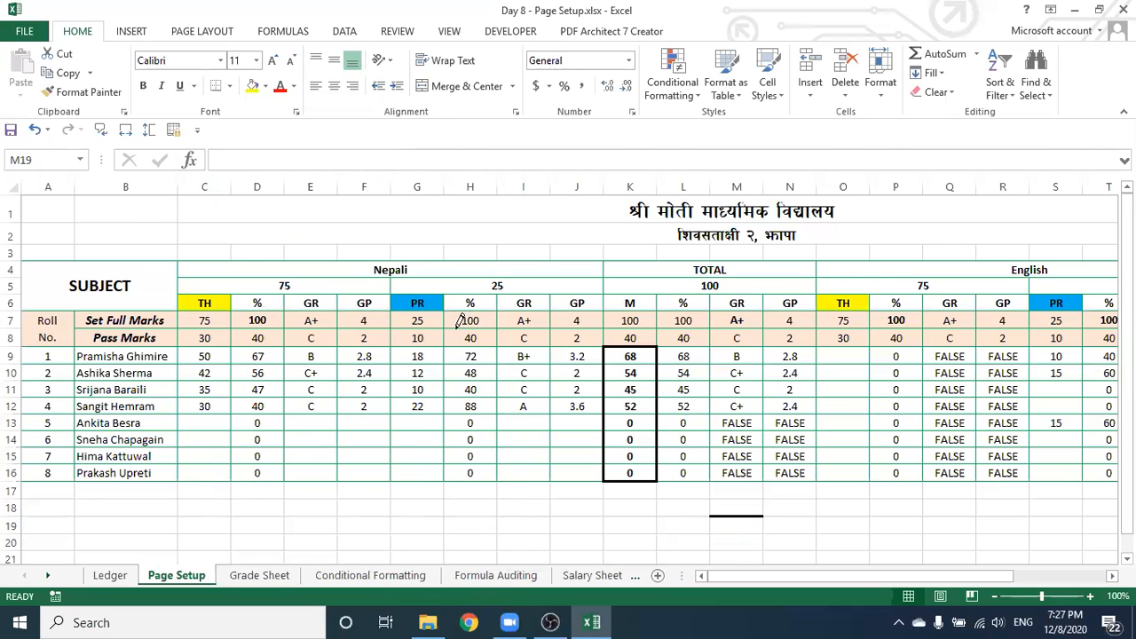
{"action": "mouse_move", "coordinate": [447, 304]}
{"action": "left_mouse_down"}
{"action": "mouse_move", "coordinate": [447, 471]}
{"action": "mouse_move", "coordinate": [447, 458]}
{"action": "left_mouse_up"}
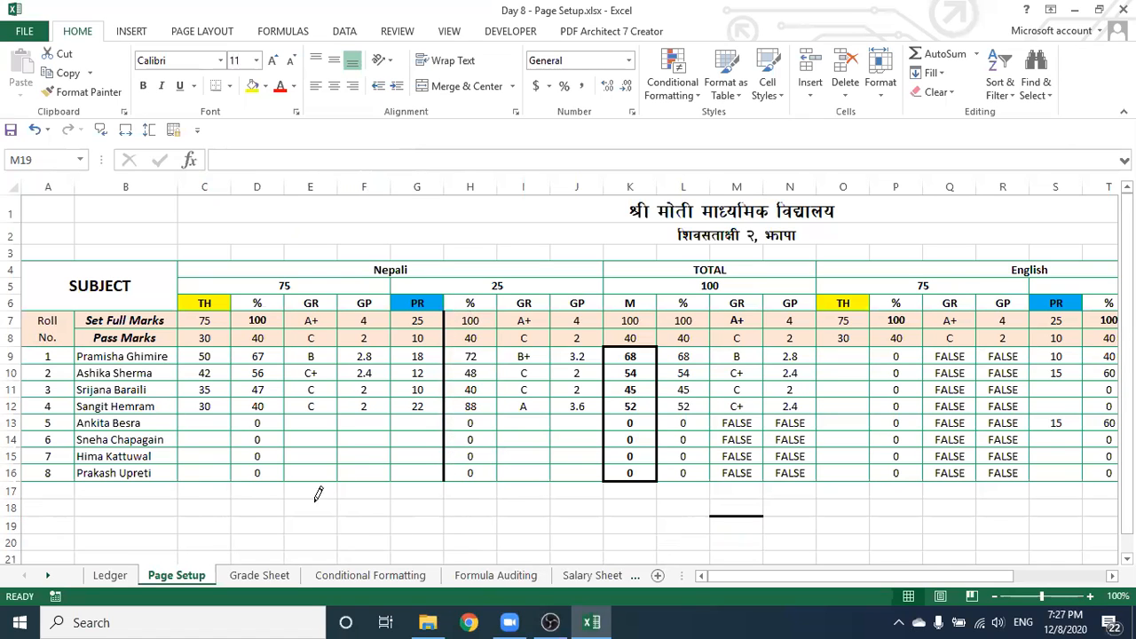
{"action": "key", "text": "Escape"}
{"action": "left_click", "coordinate": [532, 522]}
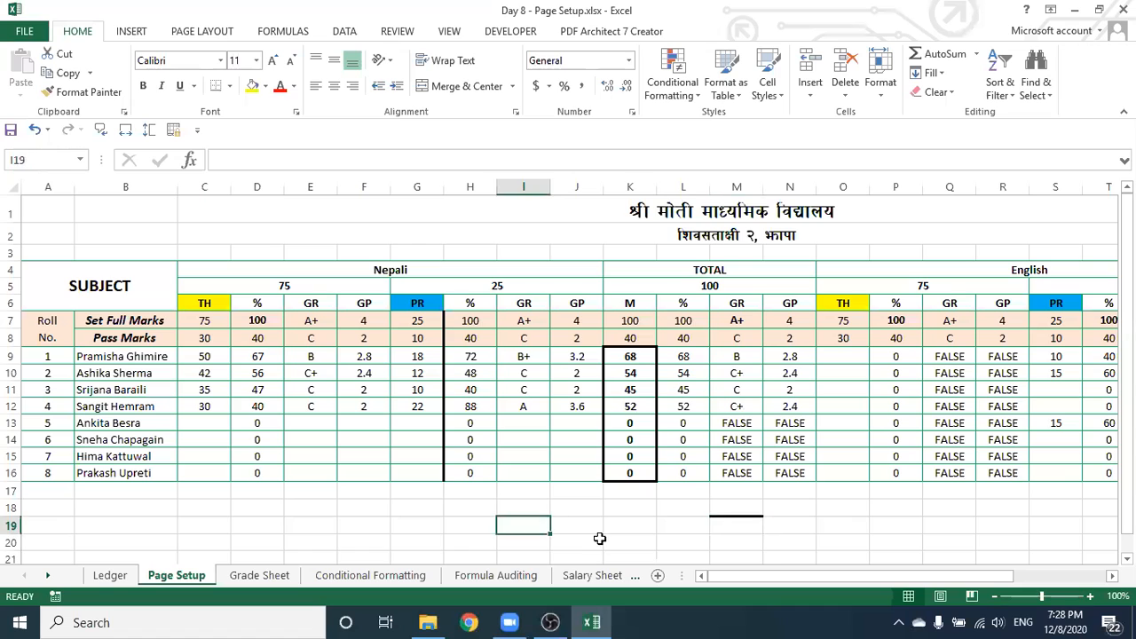
Undo the G–H divider, the K9:K16 thick outline and the row-18 line
{"action": "left_click", "coordinate": [647, 540]}
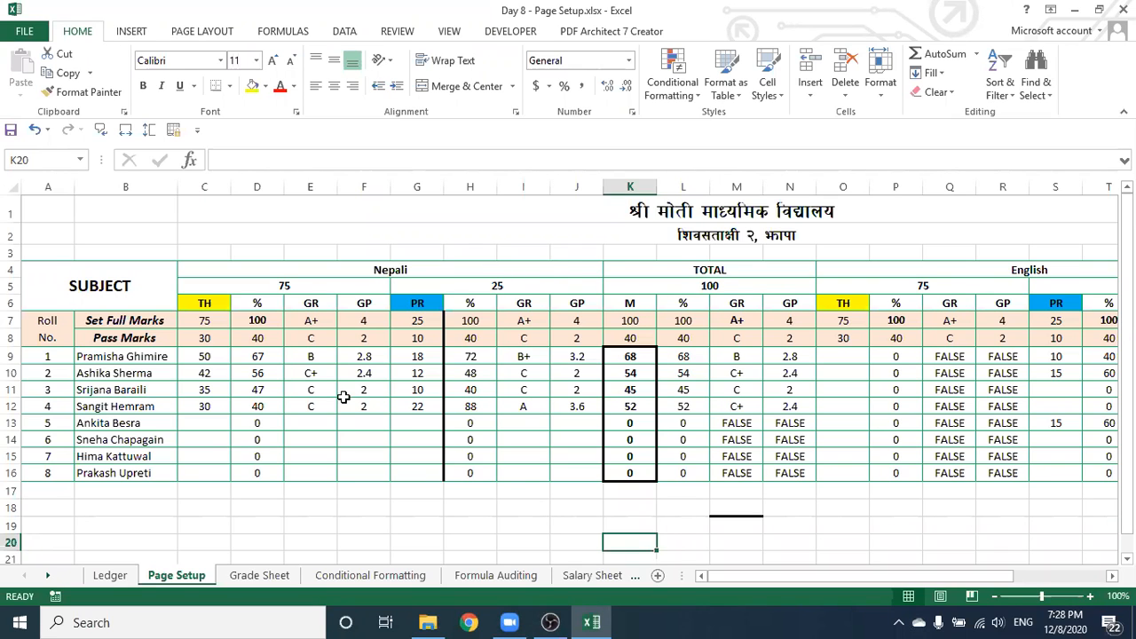
{"action": "left_click", "coordinate": [524, 489]}
{"action": "left_click", "coordinate": [564, 491]}
{"action": "left_click", "coordinate": [837, 501]}
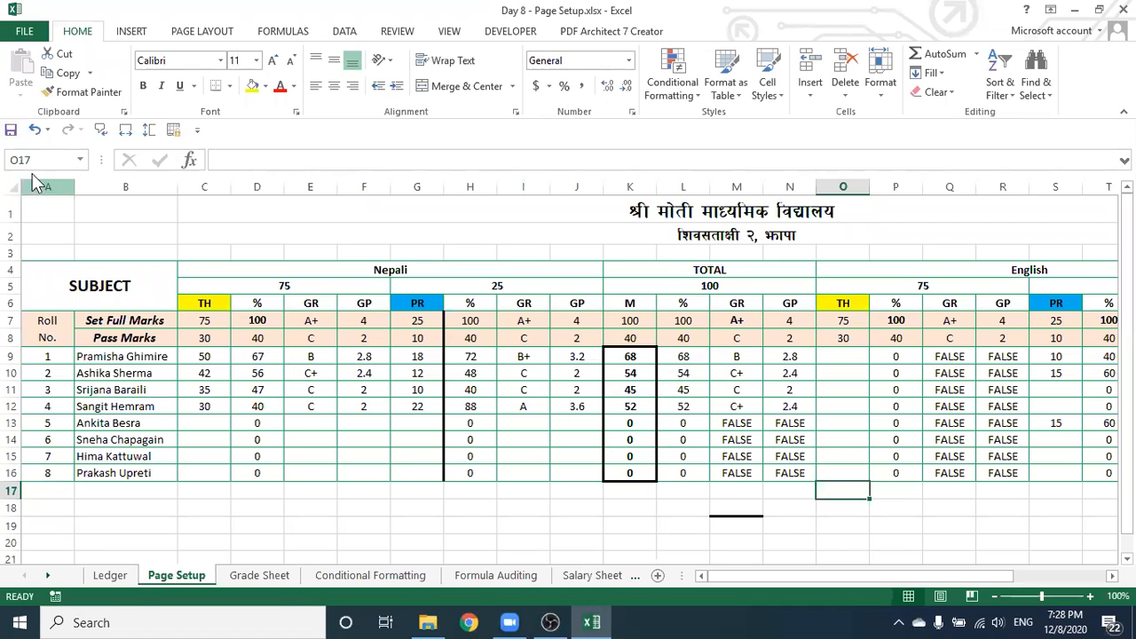
{"action": "left_click", "coordinate": [34, 131]}
{"action": "left_click", "coordinate": [33, 133]}
{"action": "left_click", "coordinate": [34, 133]}
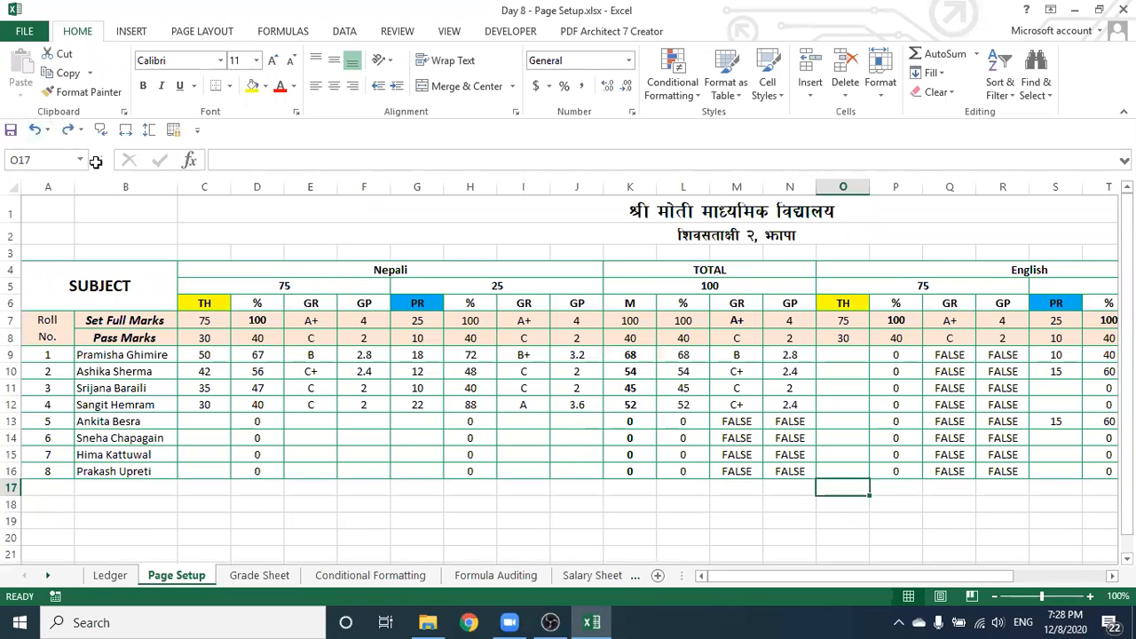
With L18 selected, open the Margins presets under Page Layout
{"action": "left_click", "coordinate": [658, 501]}
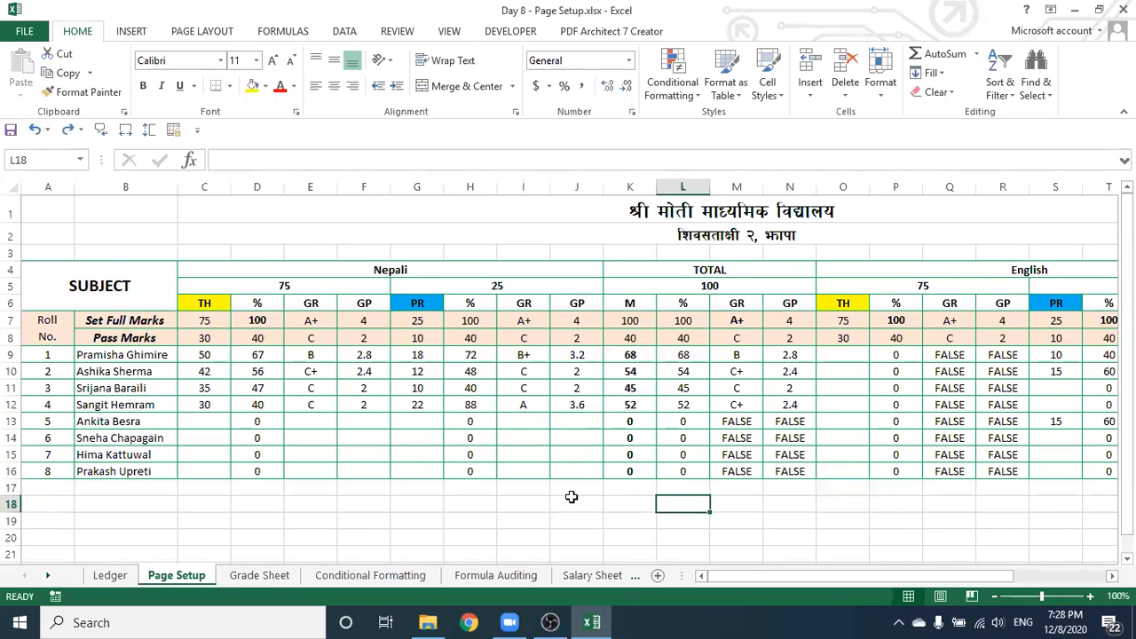
{"action": "left_click", "coordinate": [205, 33]}
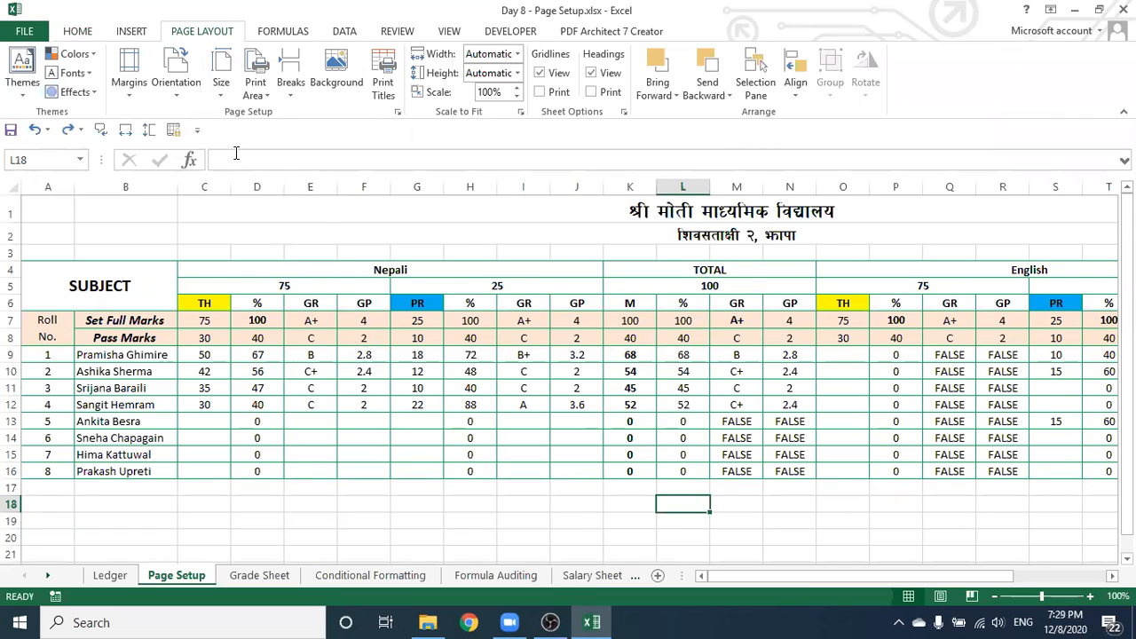
{"action": "left_click", "coordinate": [133, 86]}
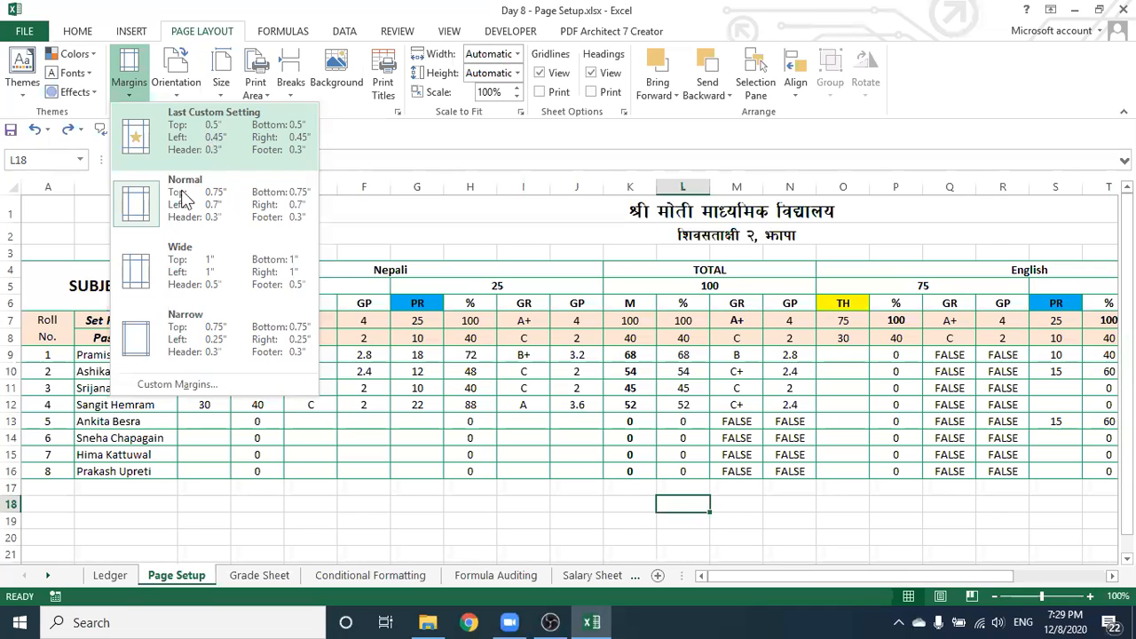
{"action": "left_click", "coordinate": [206, 384]}
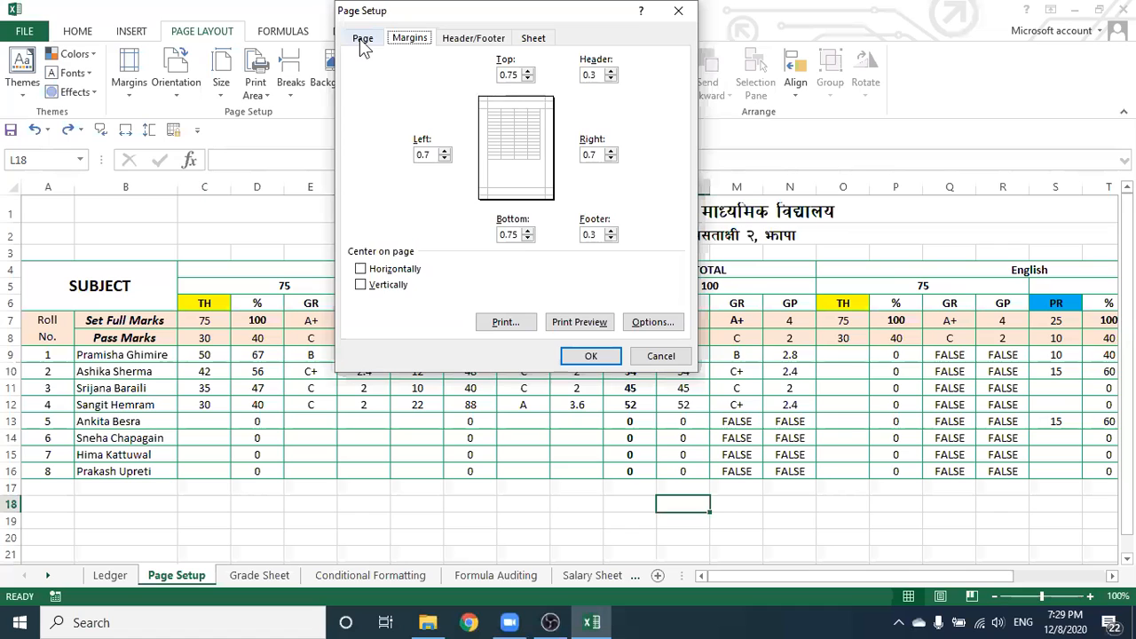
{"action": "left_click", "coordinate": [361, 39]}
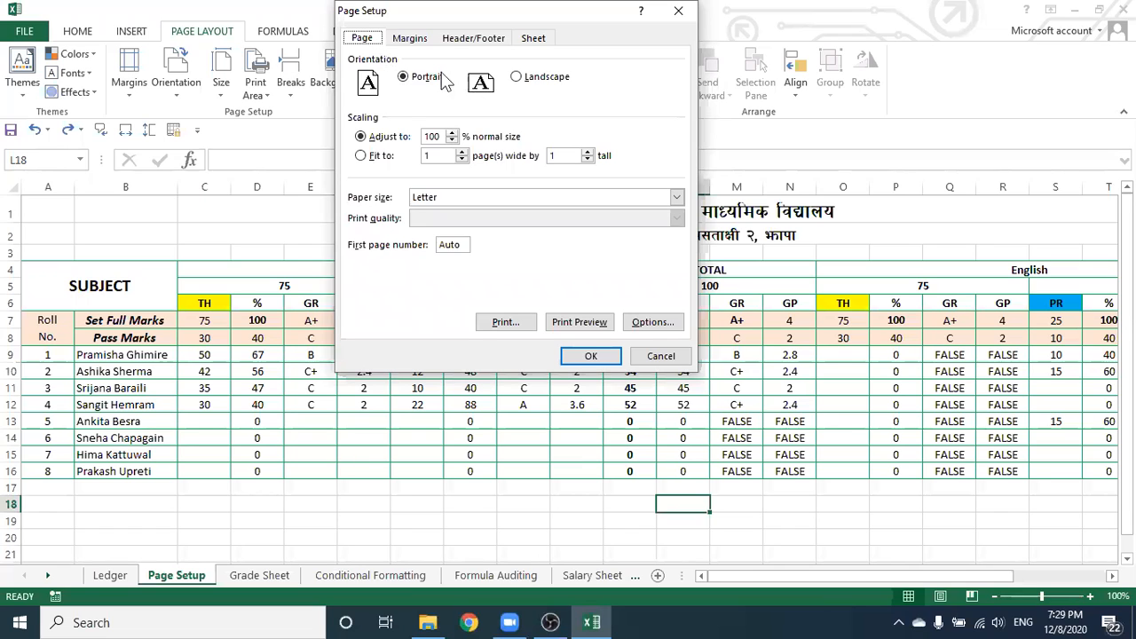
{"action": "left_click", "coordinate": [410, 40]}
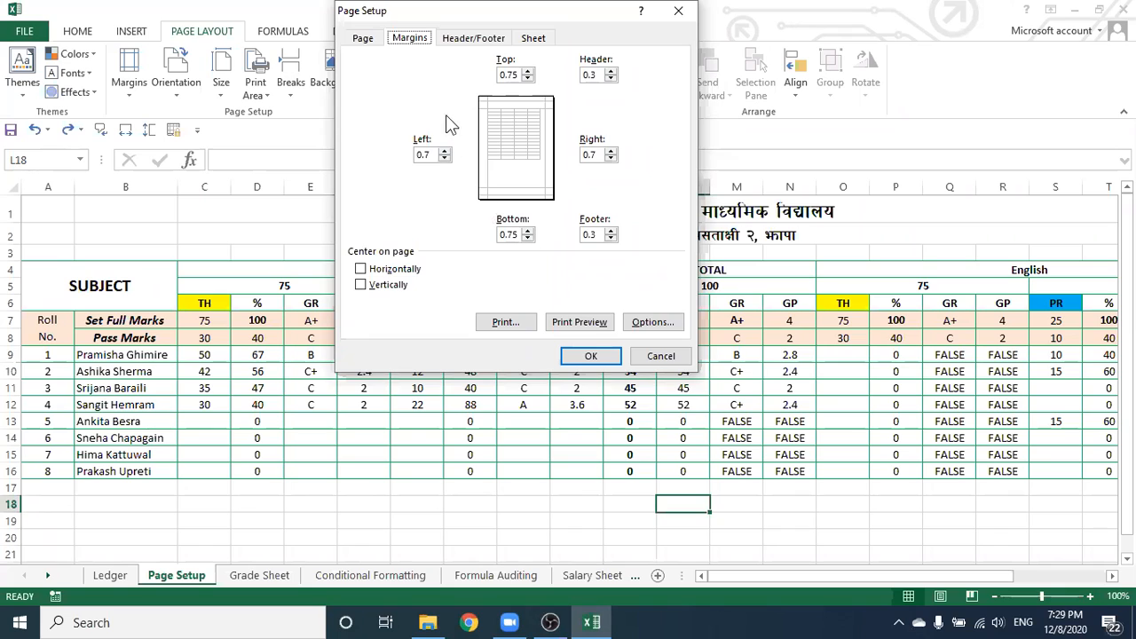
{"action": "left_click", "coordinate": [475, 38]}
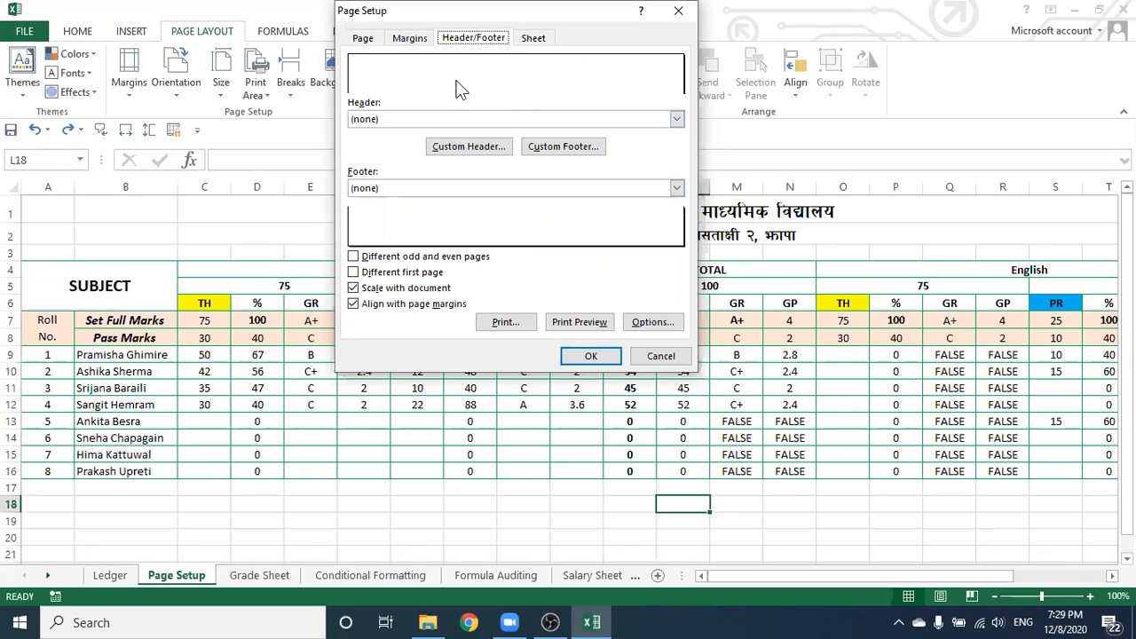
{"action": "left_click", "coordinate": [530, 40]}
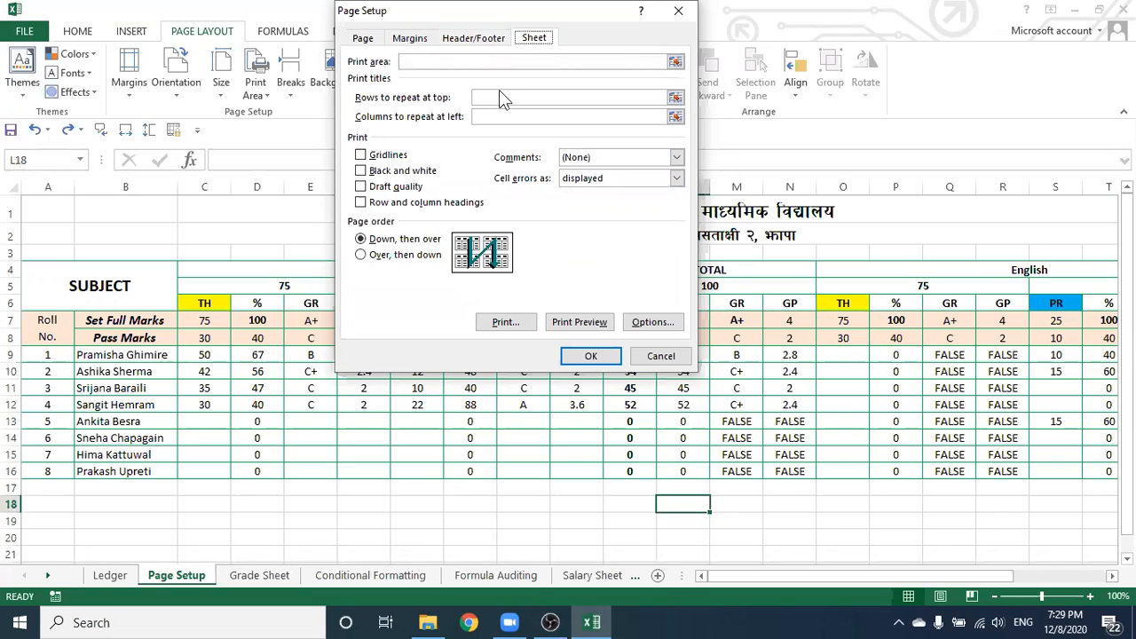
{"action": "left_click", "coordinate": [679, 10]}
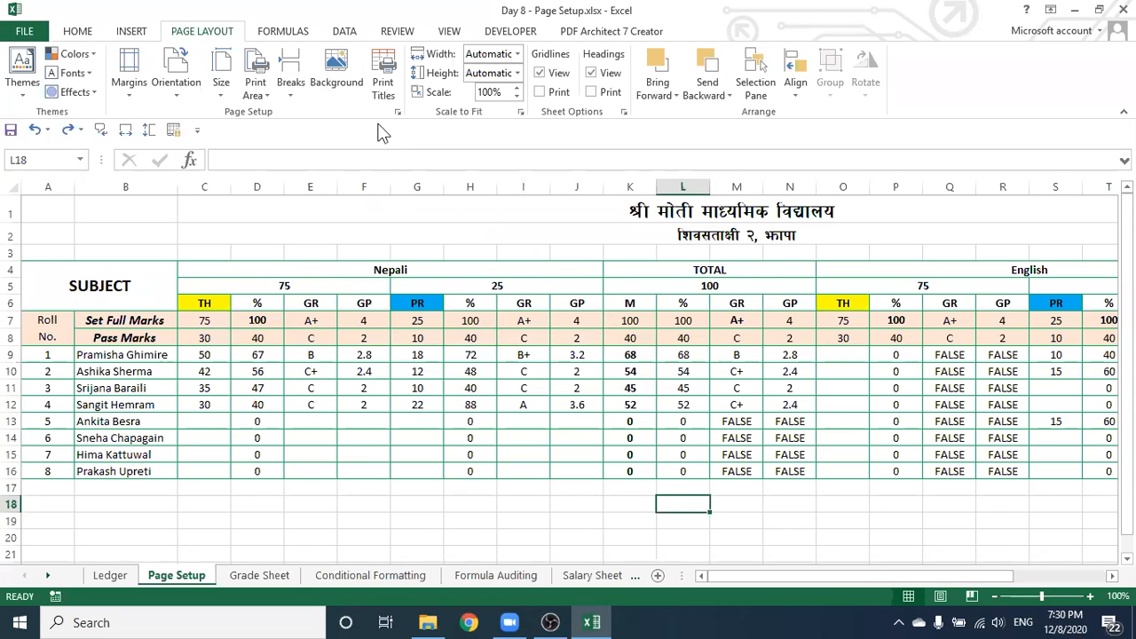
{"action": "left_click", "coordinate": [131, 95]}
Set rows $7:$8 as rows to repeat at top in Page Setup and confirm
{"action": "left_click", "coordinate": [178, 381]}
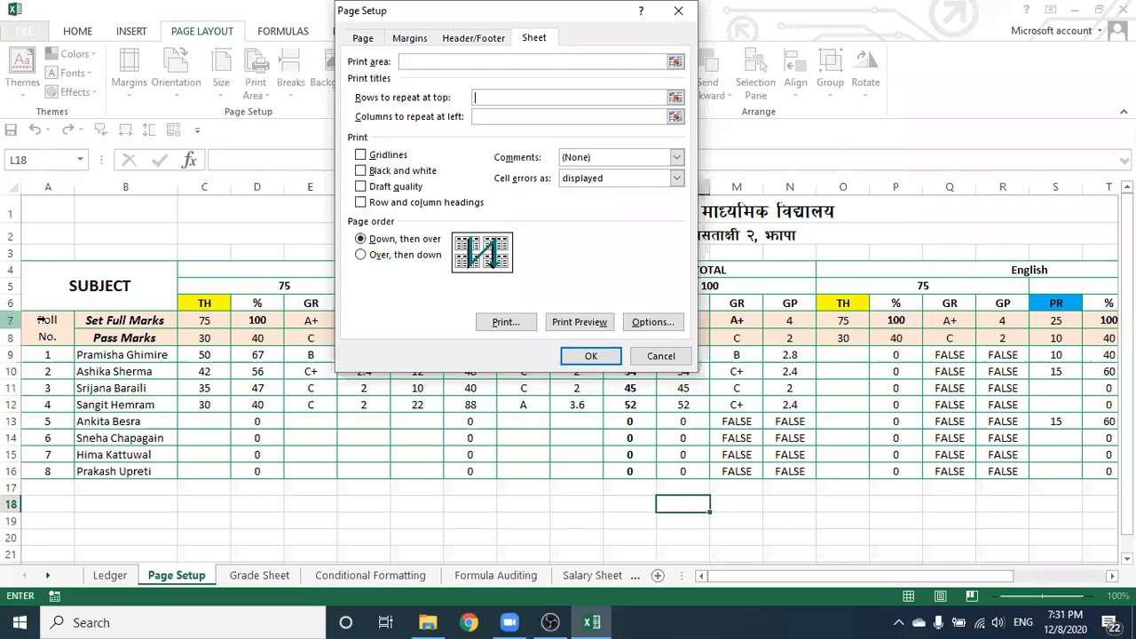
{"action": "left_click_drag", "start_coordinate": [38, 321], "coordinate": [38, 327]}
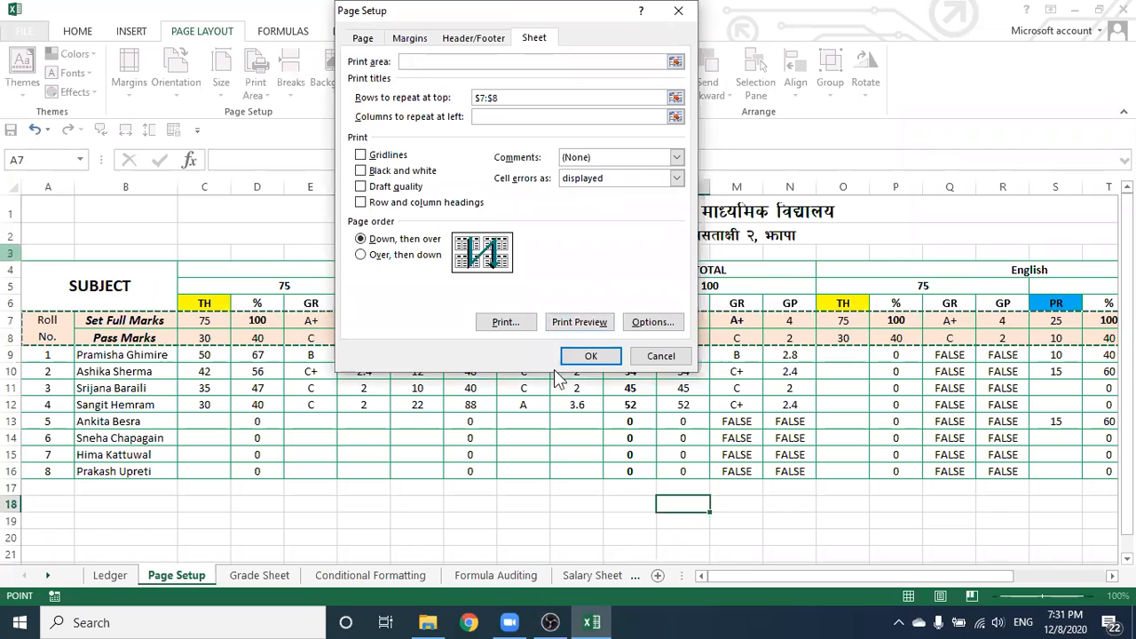
{"action": "left_click", "coordinate": [597, 357]}
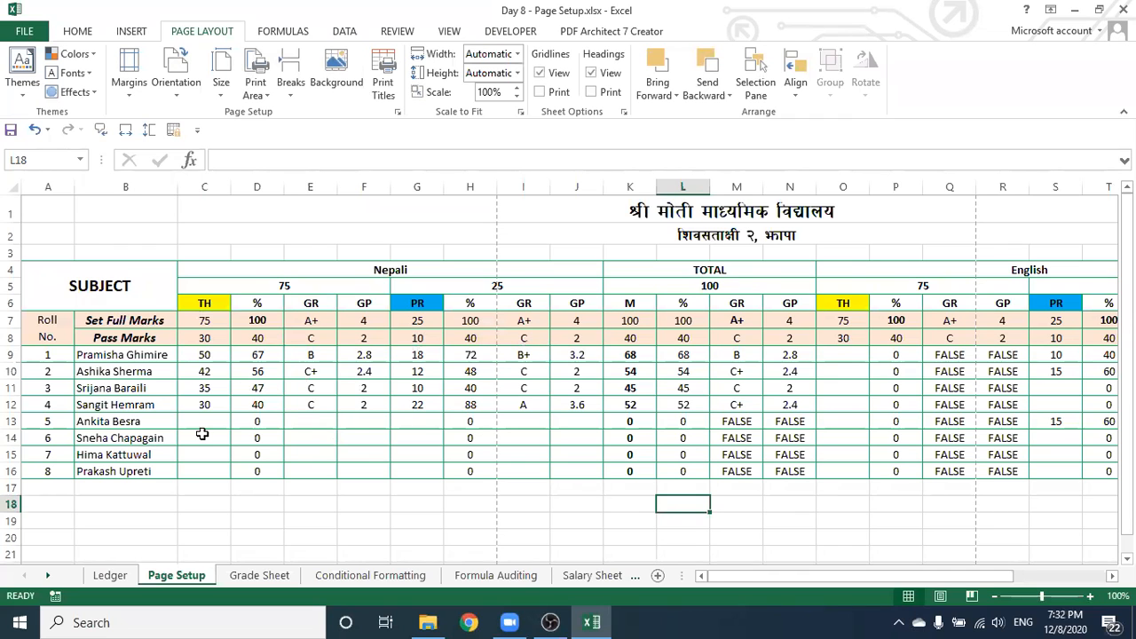
Undo the bold on the K9:K16 totals so 68, 54, 45 and 52 show regular
{"action": "scroll", "coordinate": [479, 451], "scroll_direction": "down", "scroll_amount": 10}
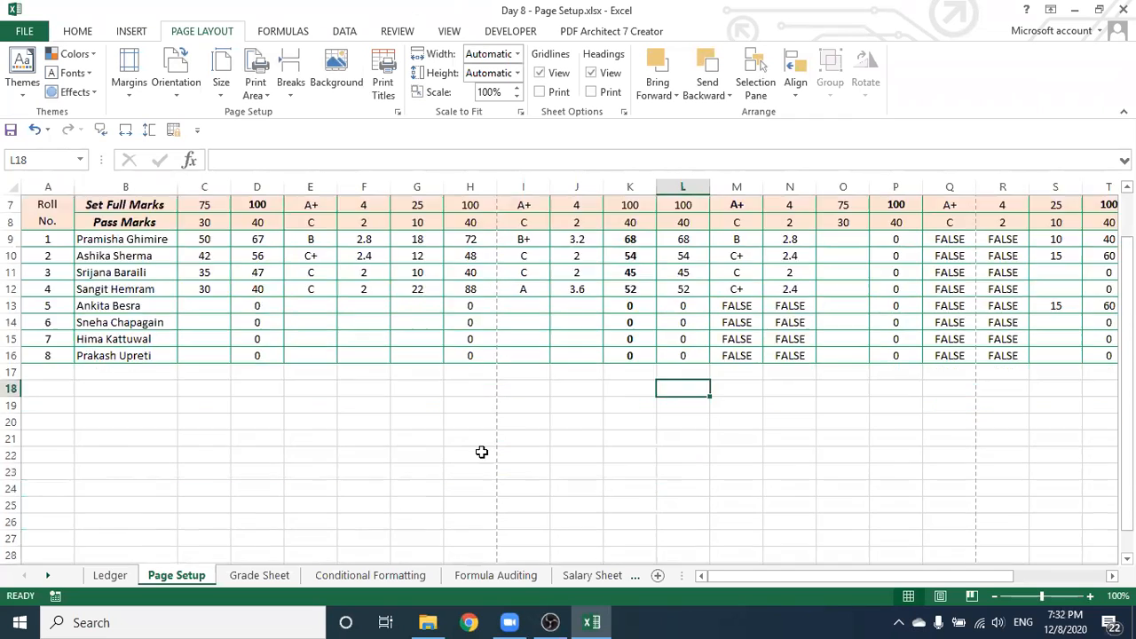
{"action": "scroll", "coordinate": [481, 444], "scroll_direction": "up", "scroll_amount": 10}
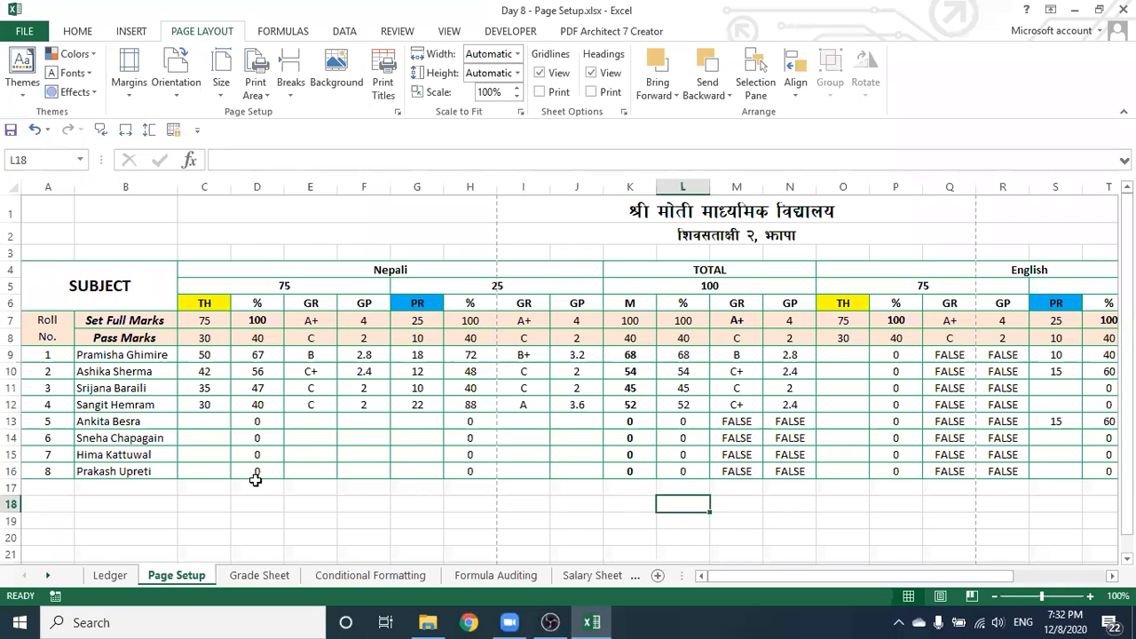
{"action": "left_click", "coordinate": [35, 130]}
{"action": "left_click", "coordinate": [538, 501]}
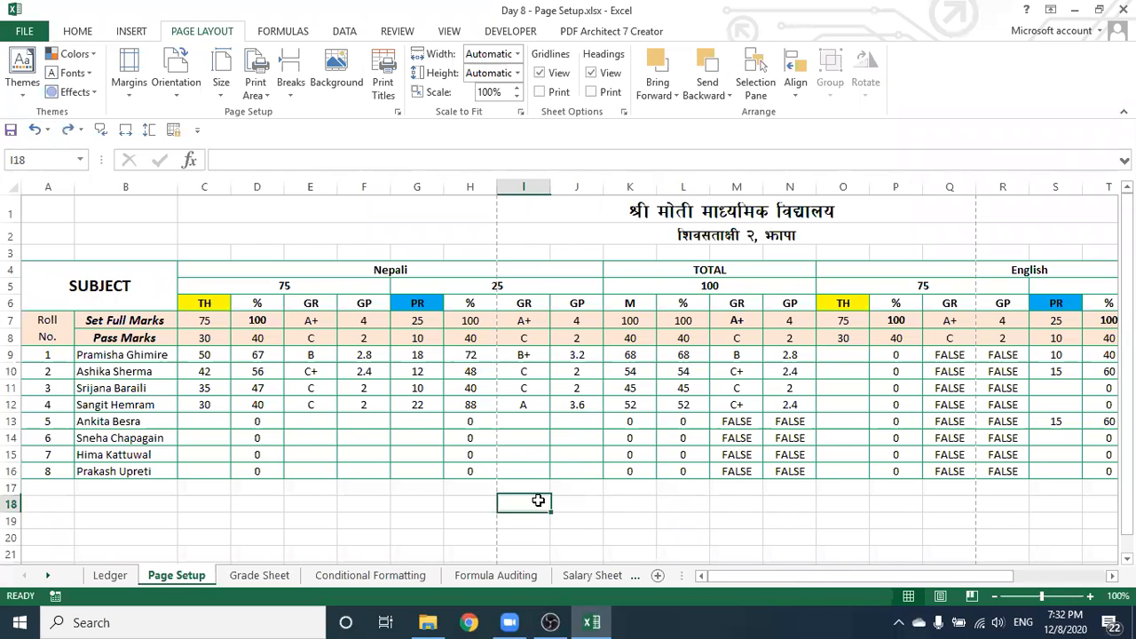
{"action": "left_click", "coordinate": [32, 263]}
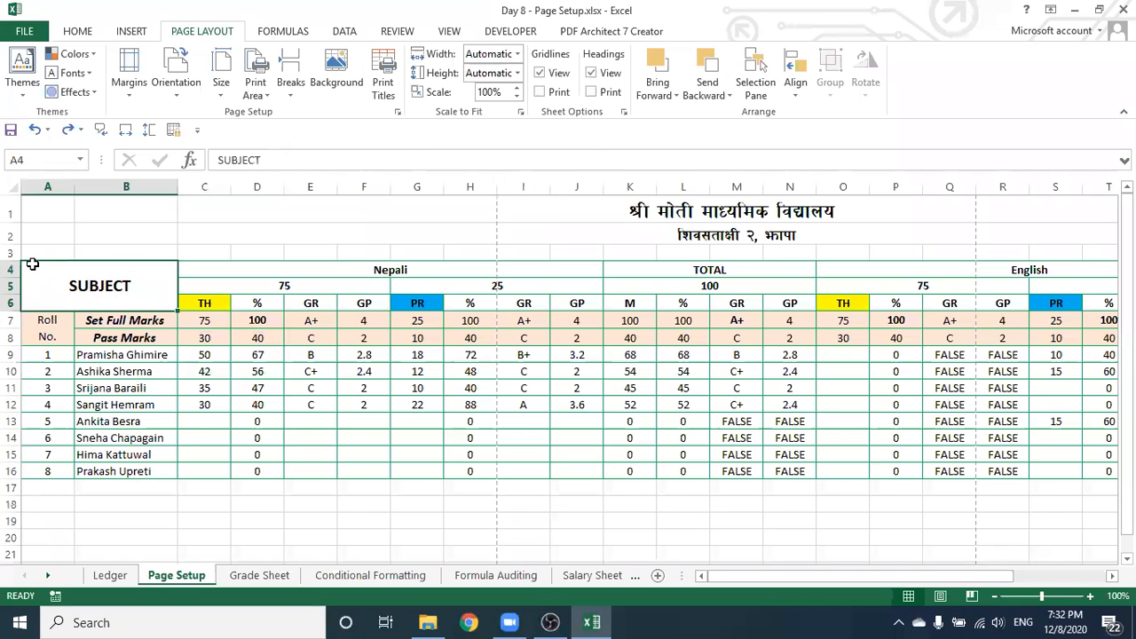
Copy student rows 9–16 (A9:Z16) and paste them at A17
{"action": "left_click_drag", "start_coordinate": [25, 354], "coordinate": [1062, 459]}
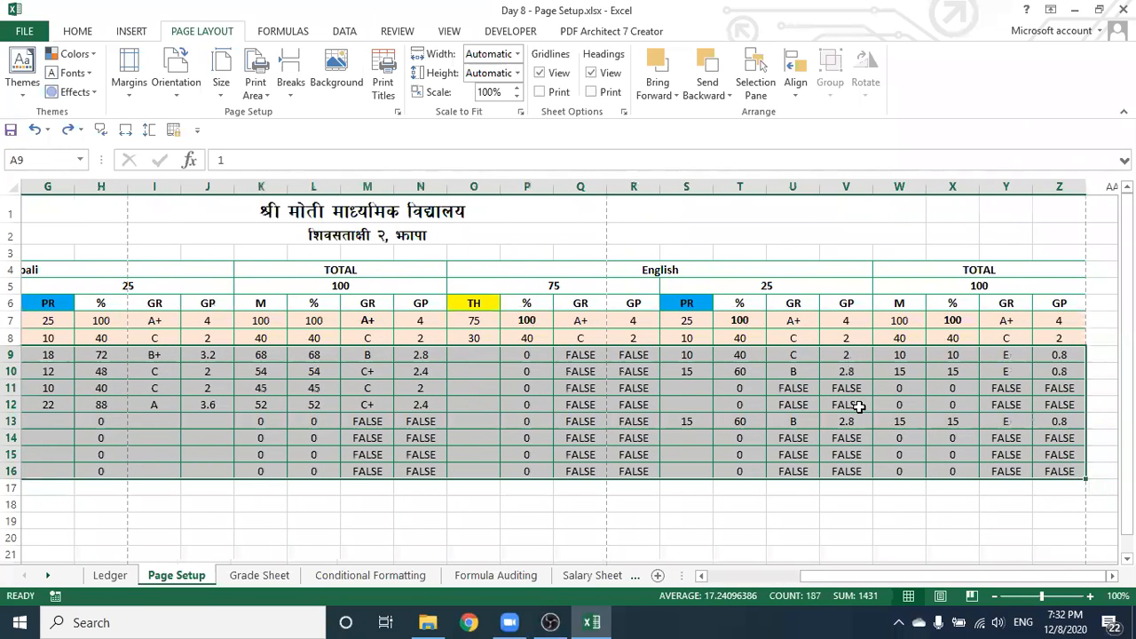
{"action": "key", "text": "ctrl+c"}
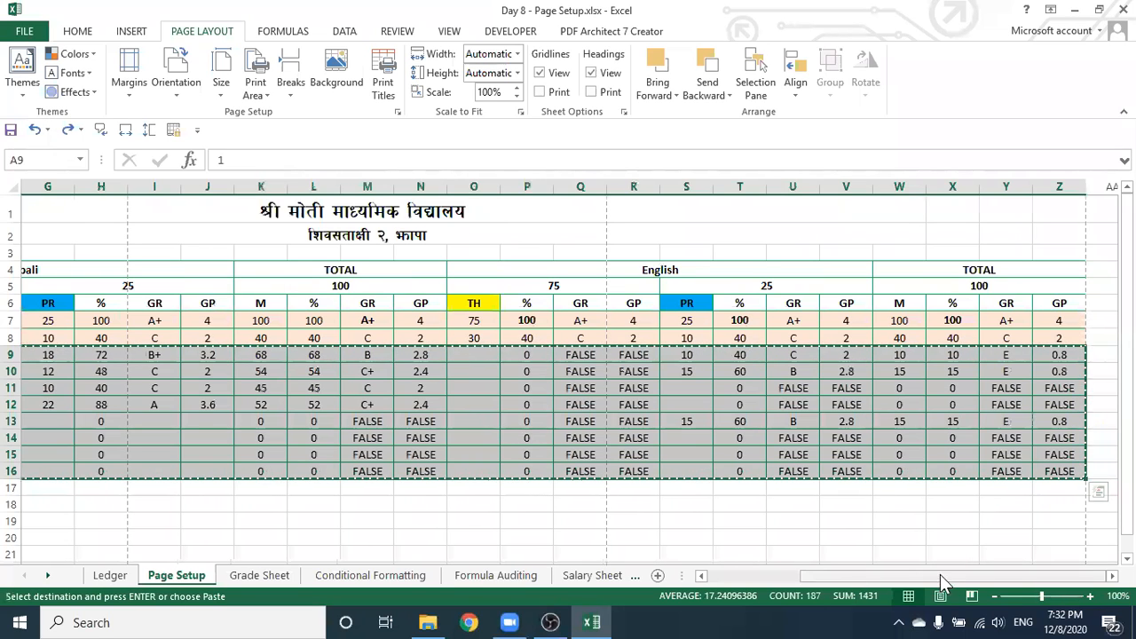
{"action": "left_click_drag", "start_coordinate": [905, 580], "coordinate": [667, 576]}
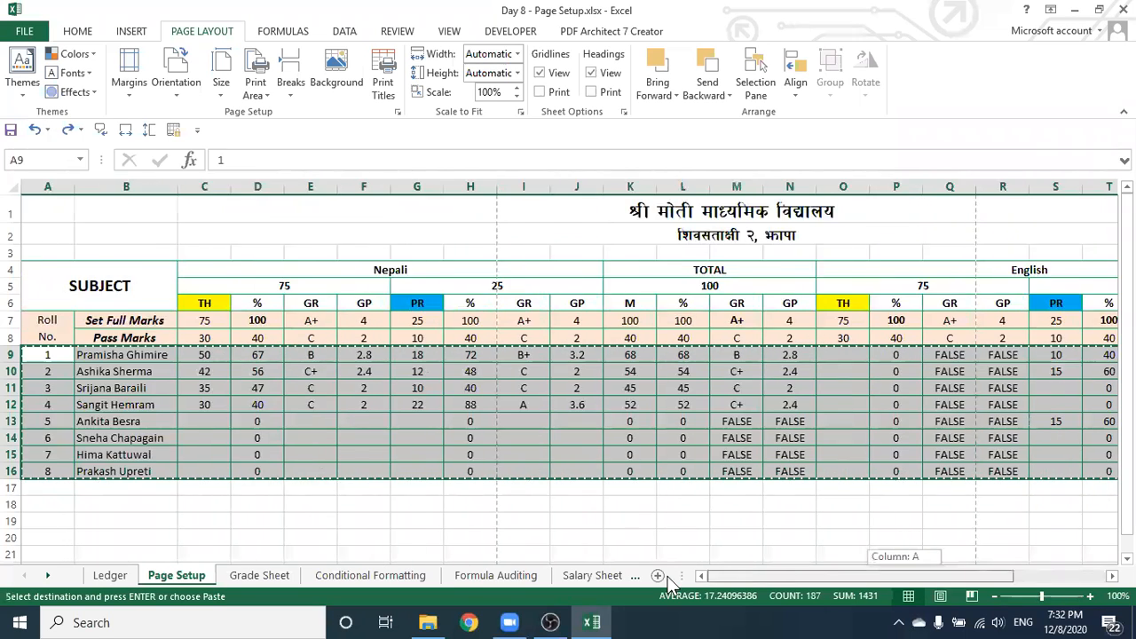
{"action": "left_click", "coordinate": [30, 490]}
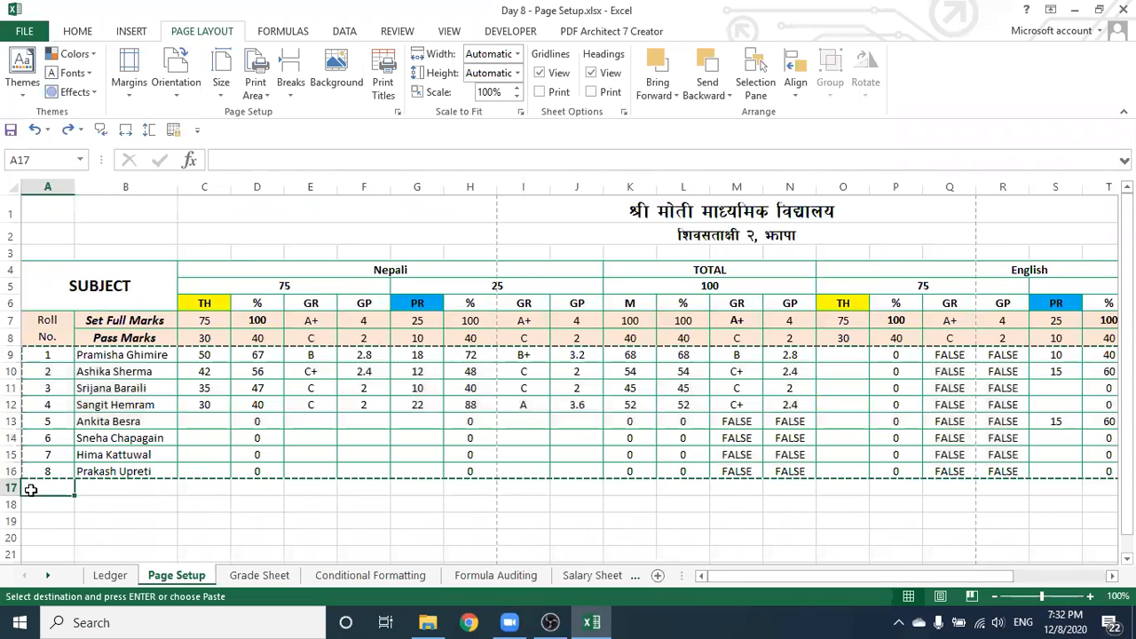
{"action": "key", "text": "ctrl+v"}
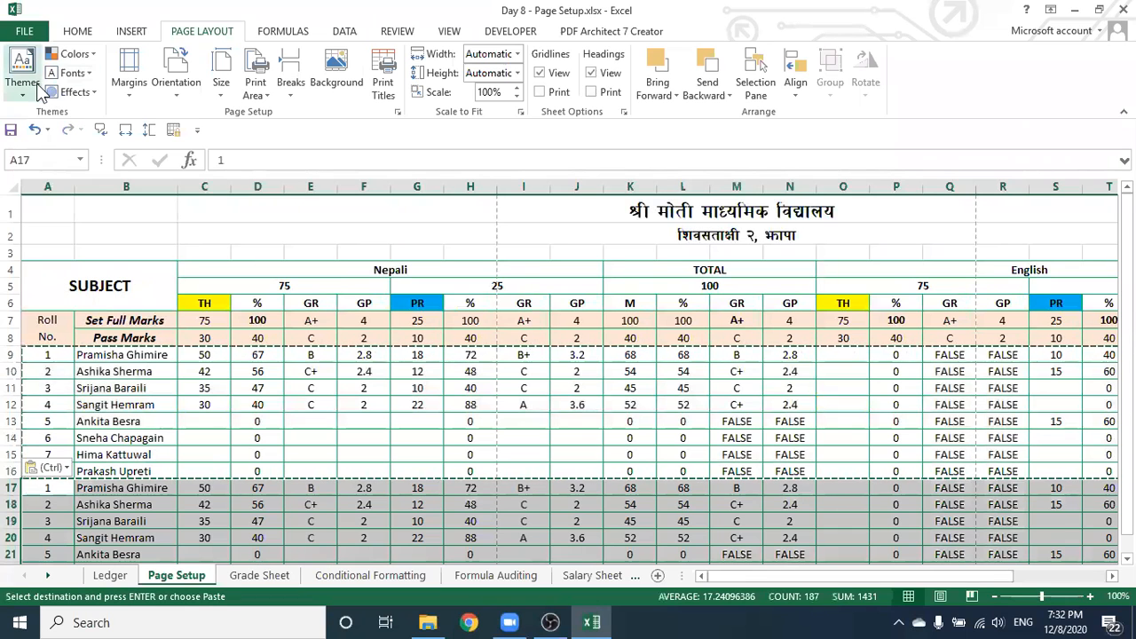
{"action": "left_click", "coordinate": [75, 34]}
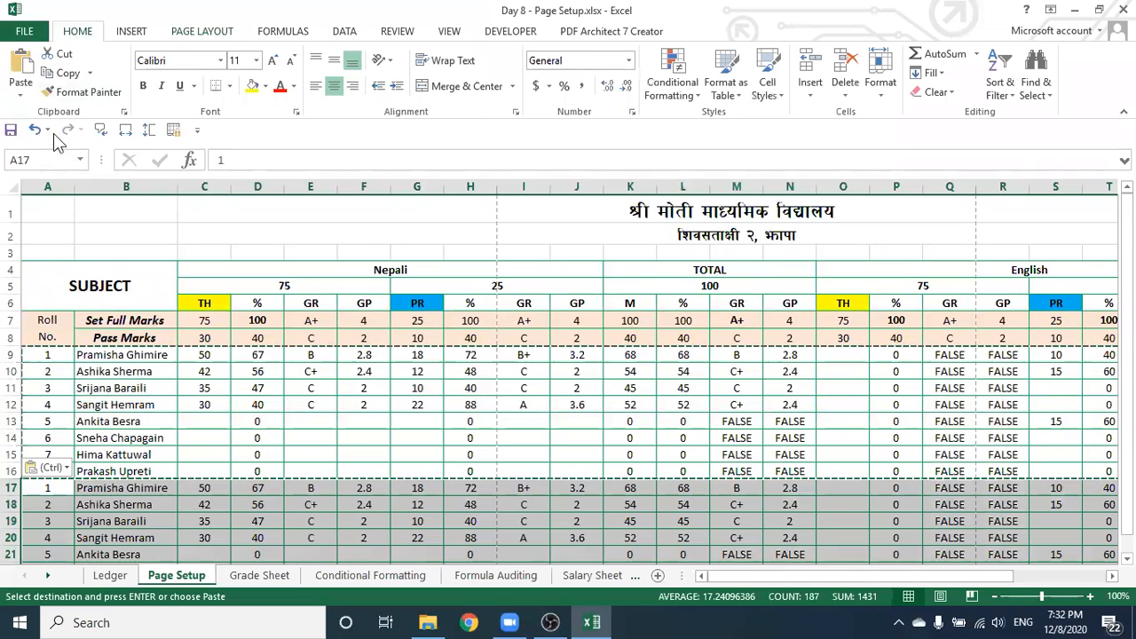
{"action": "left_click", "coordinate": [27, 90]}
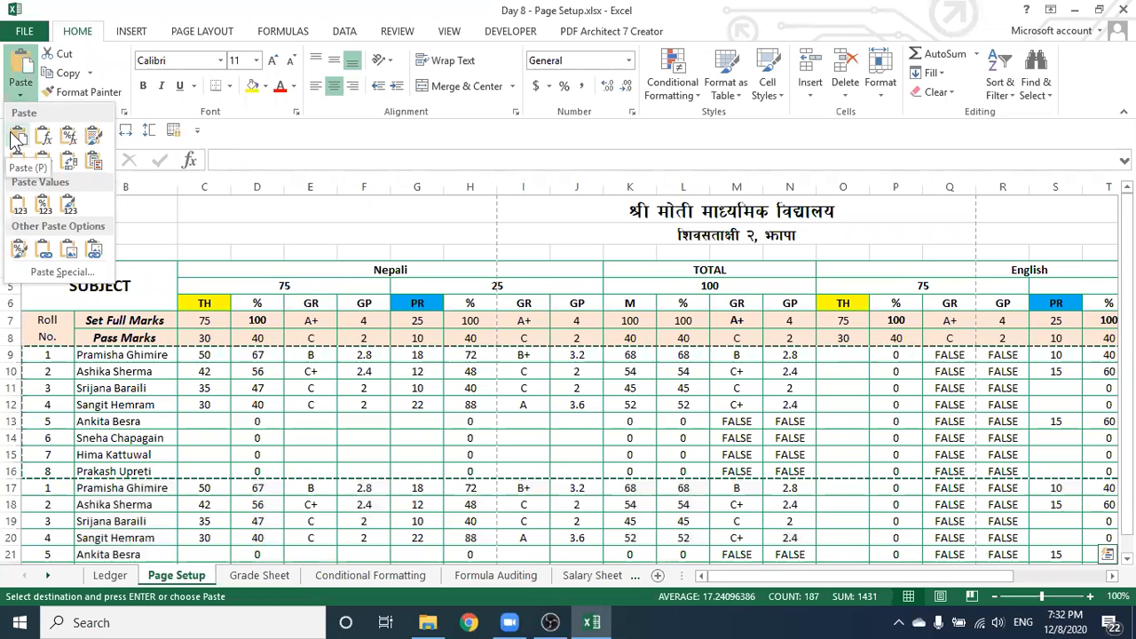
{"action": "left_click", "coordinate": [18, 138]}
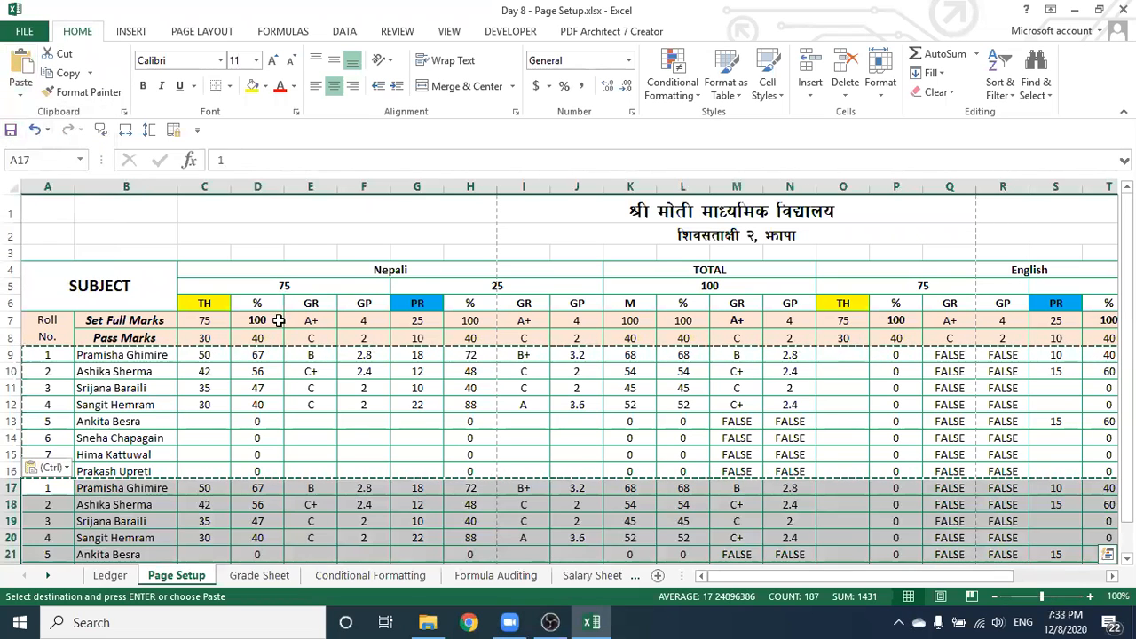
Paste the copied student rows again at A25 and A33
{"action": "scroll", "coordinate": [364, 298], "scroll_direction": "down", "scroll_amount": 5}
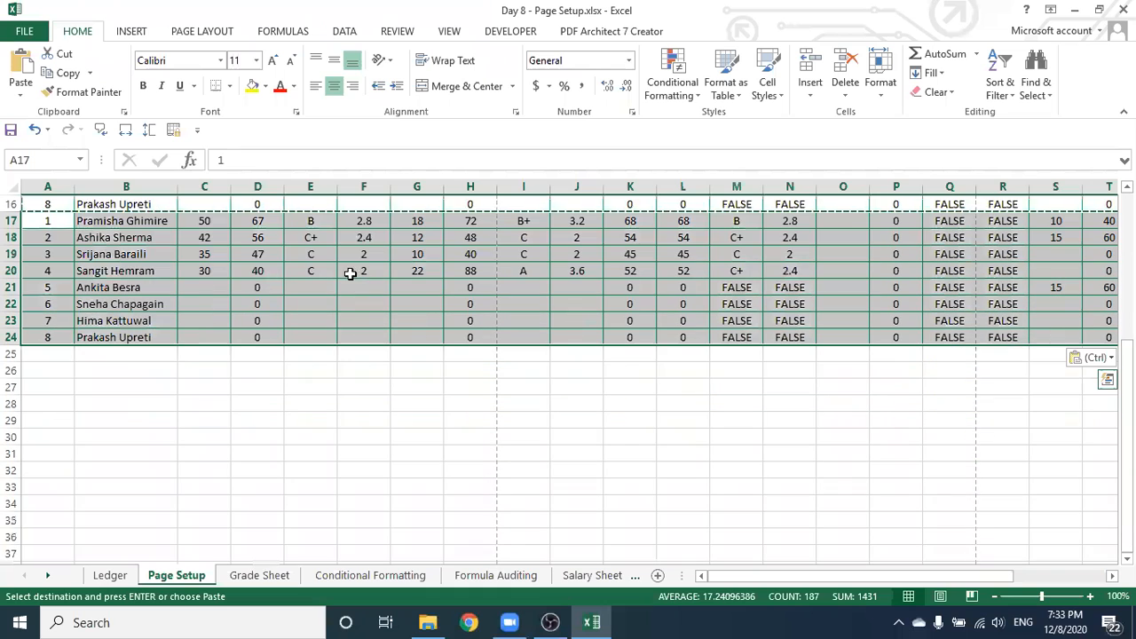
{"action": "left_click", "coordinate": [21, 87]}
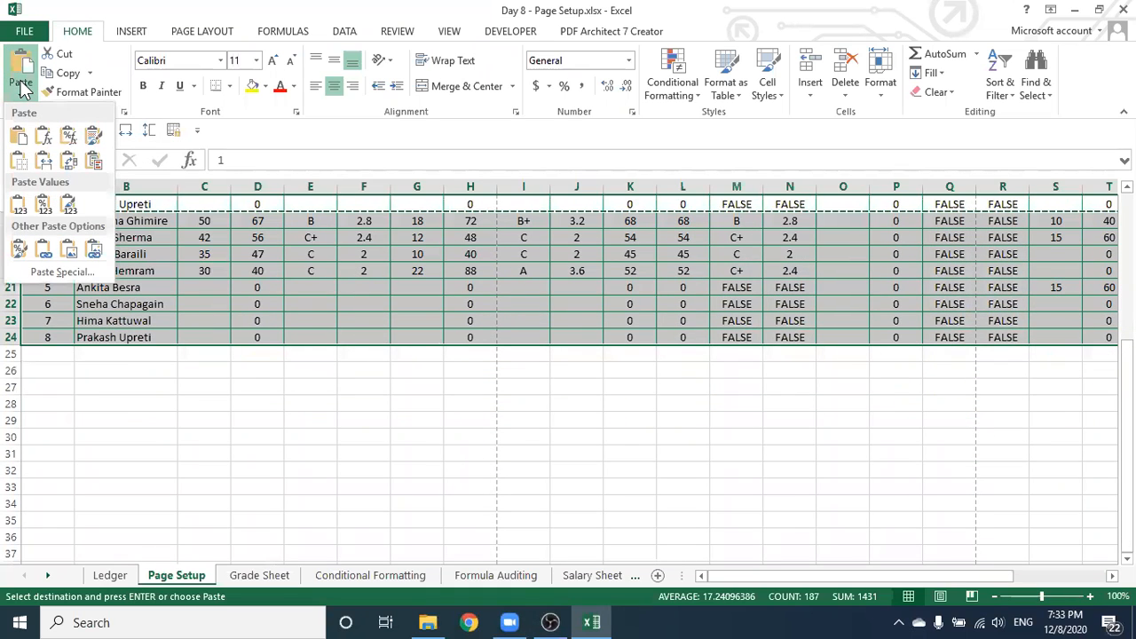
{"action": "left_click", "coordinate": [12, 137]}
{"action": "left_click", "coordinate": [48, 354]}
{"action": "key", "text": "ctrl+v"}
{"action": "left_click", "coordinate": [39, 489]}
{"action": "key", "text": "ctrl+v"}
Paste the student rows at A41 and A49, extending the table to row 56
{"action": "scroll", "coordinate": [110, 529], "scroll_direction": "down", "scroll_amount": 4}
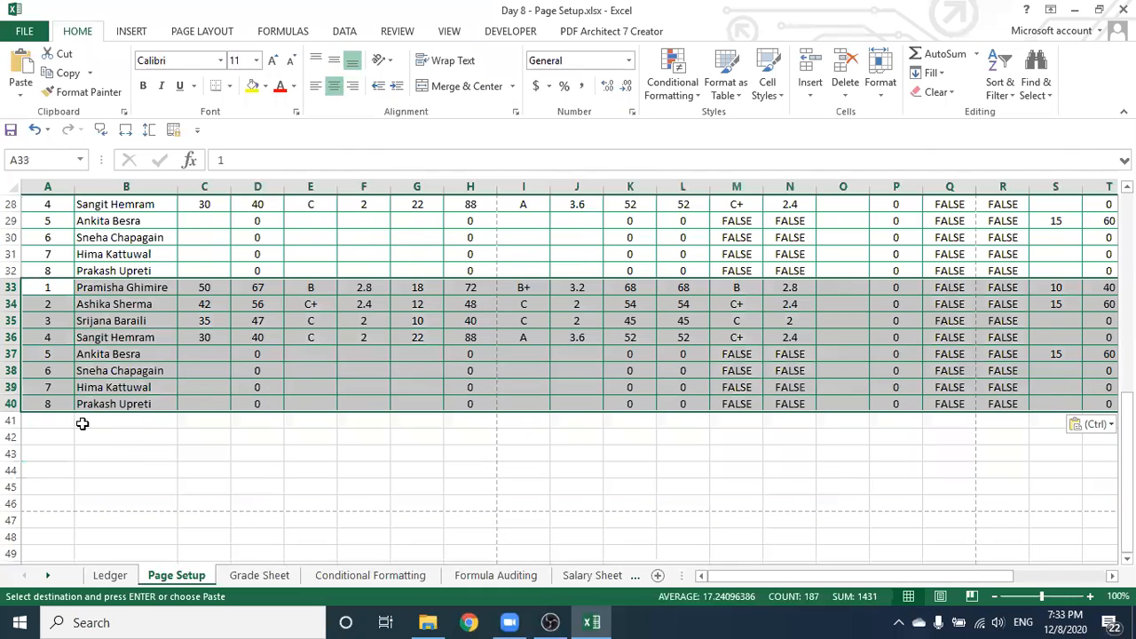
{"action": "left_click", "coordinate": [45, 419]}
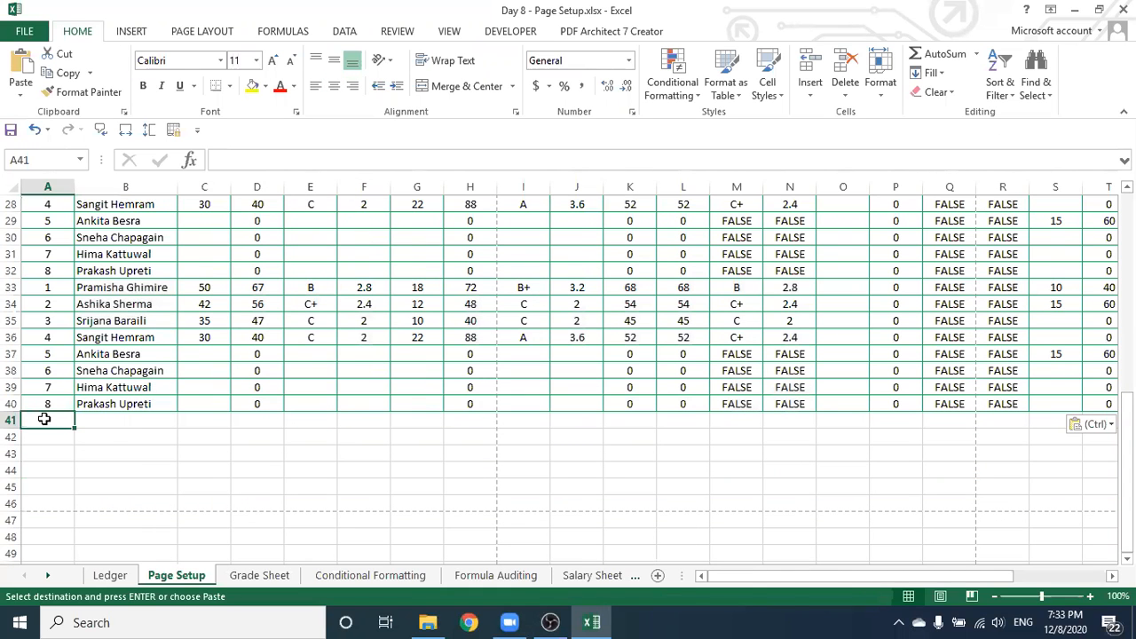
{"action": "key", "text": "ctrl+v"}
{"action": "scroll", "coordinate": [44, 417], "scroll_direction": "down", "scroll_amount": 3}
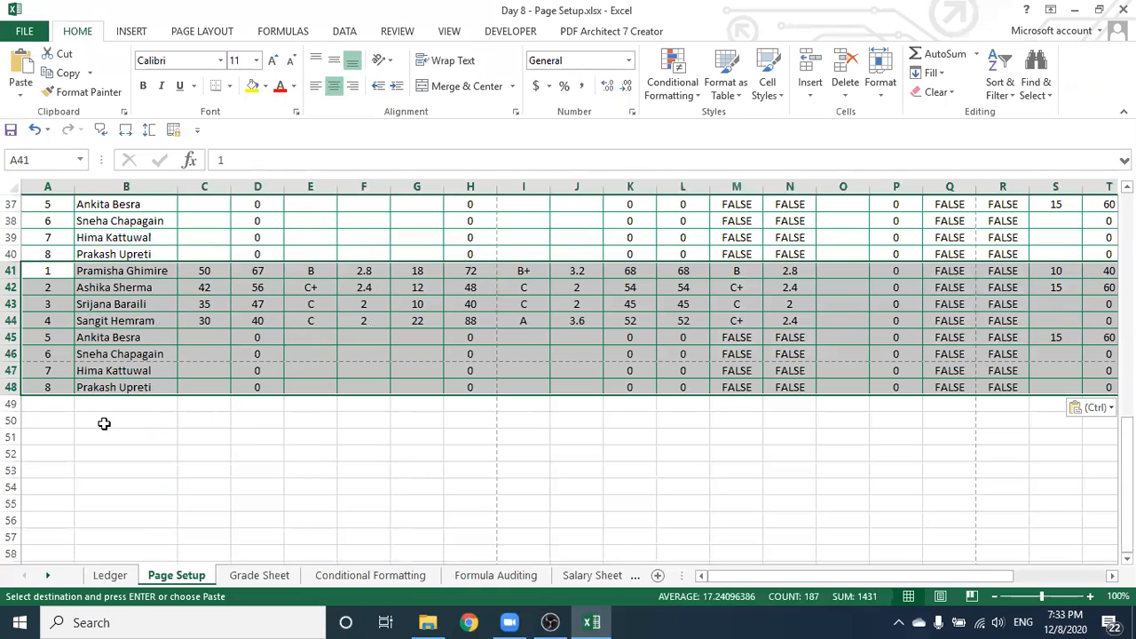
{"action": "left_click", "coordinate": [45, 405]}
{"action": "key", "text": "ctrl+v"}
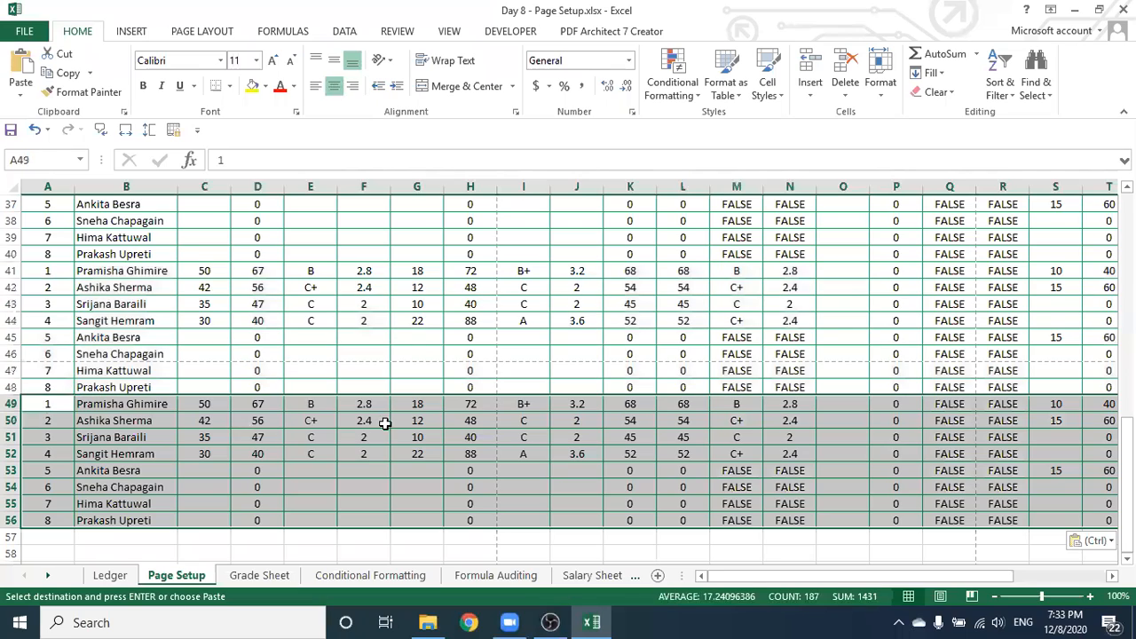
{"action": "scroll", "coordinate": [516, 402], "scroll_direction": "up", "scroll_amount": 9}
{"action": "scroll", "coordinate": [516, 401], "scroll_direction": "up", "scroll_amount": 3}
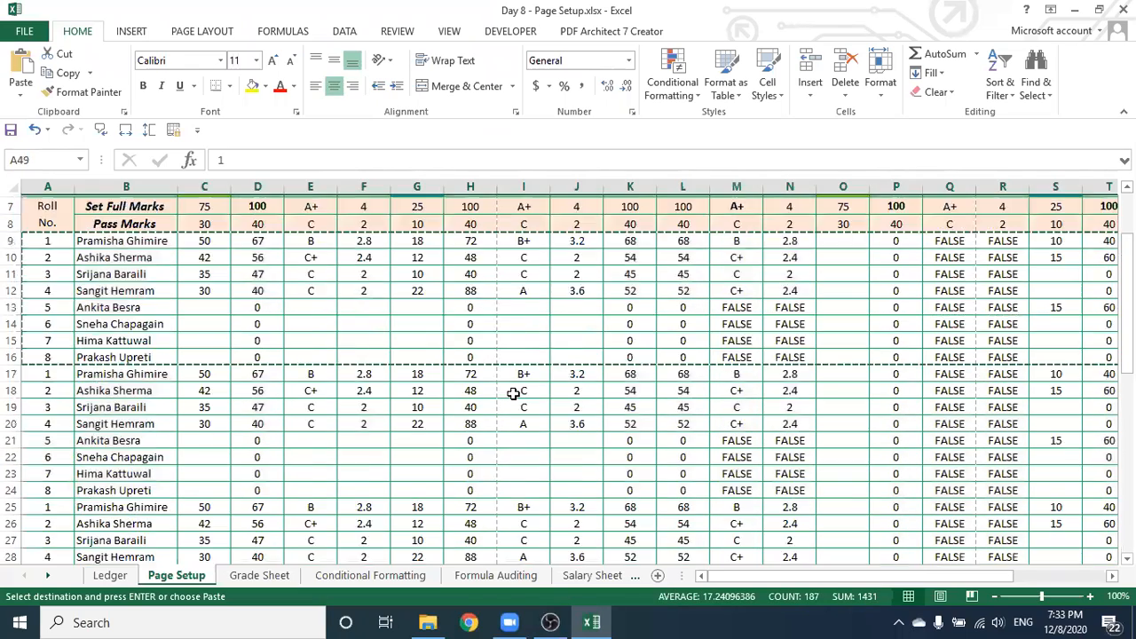
{"action": "left_click", "coordinate": [545, 234]}
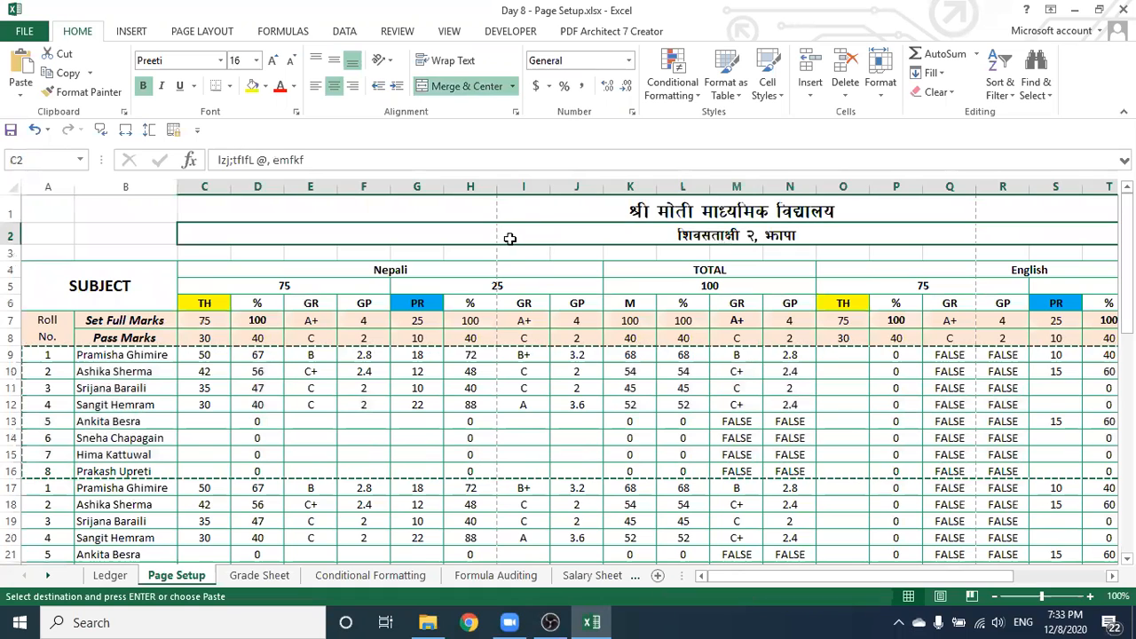
{"action": "double_click", "coordinate": [149, 226]}
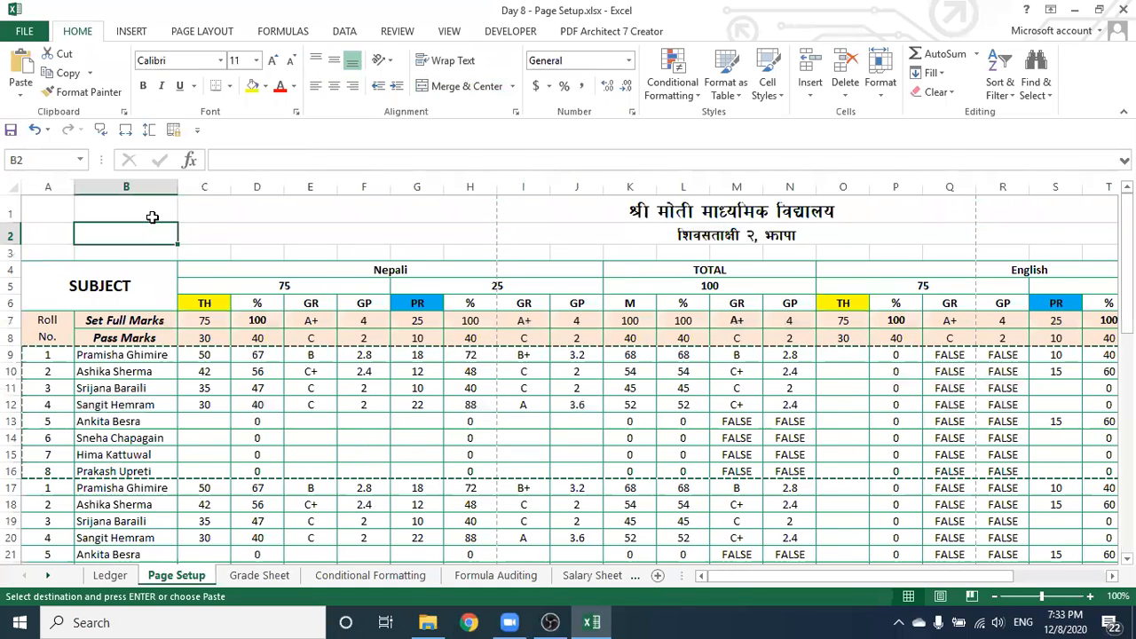
{"action": "left_click", "coordinate": [417, 228]}
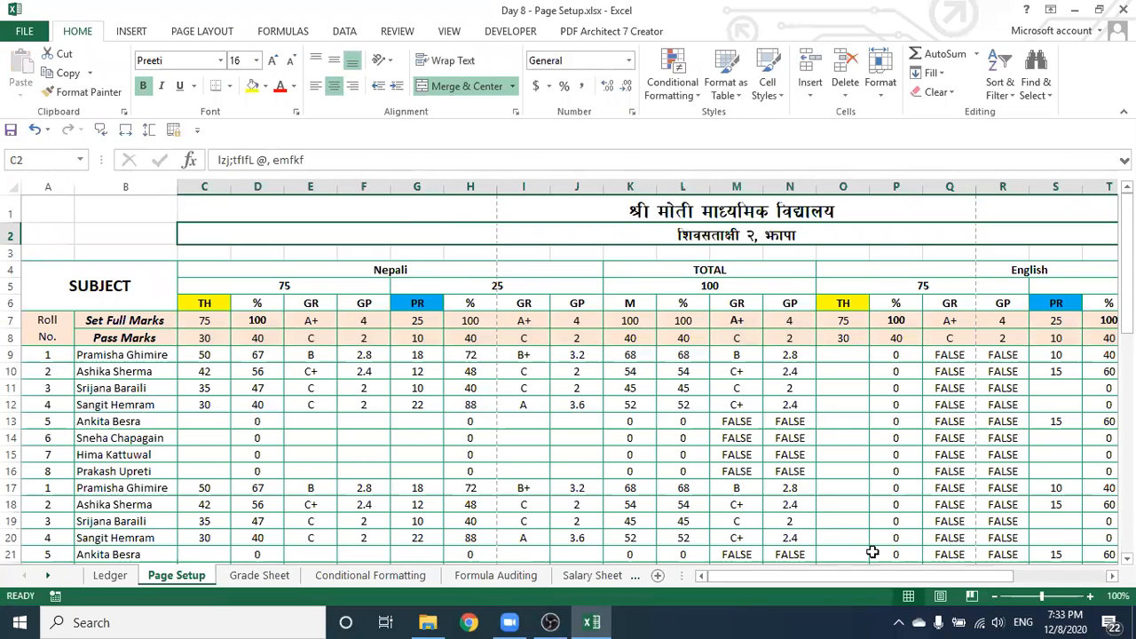
{"action": "left_click", "coordinate": [829, 418]}
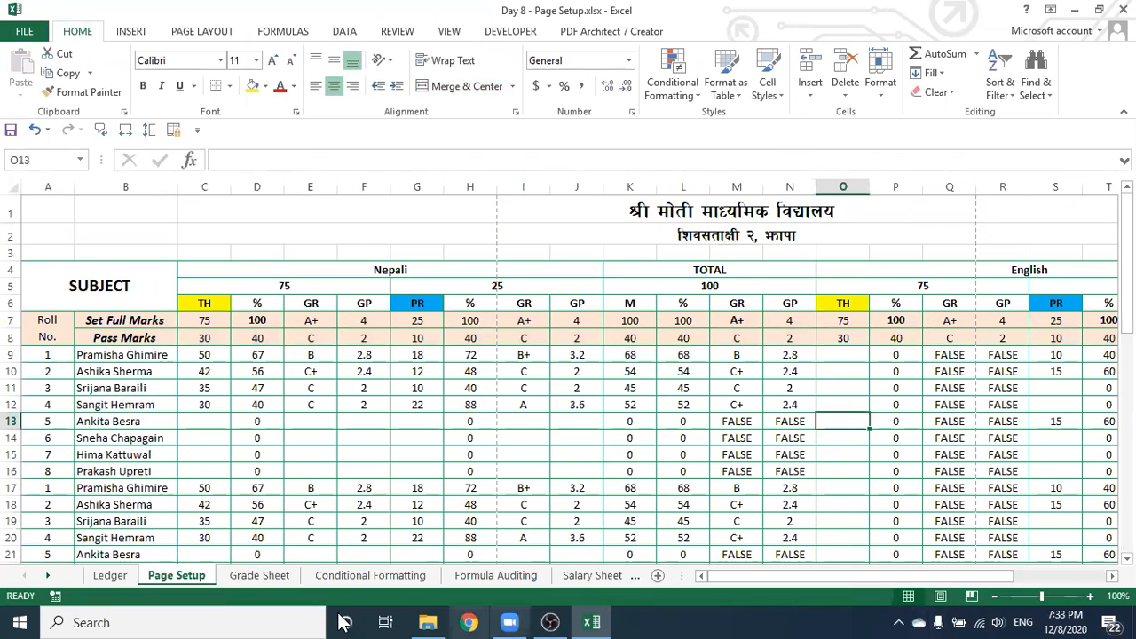
{"action": "left_click", "coordinate": [940, 596]}
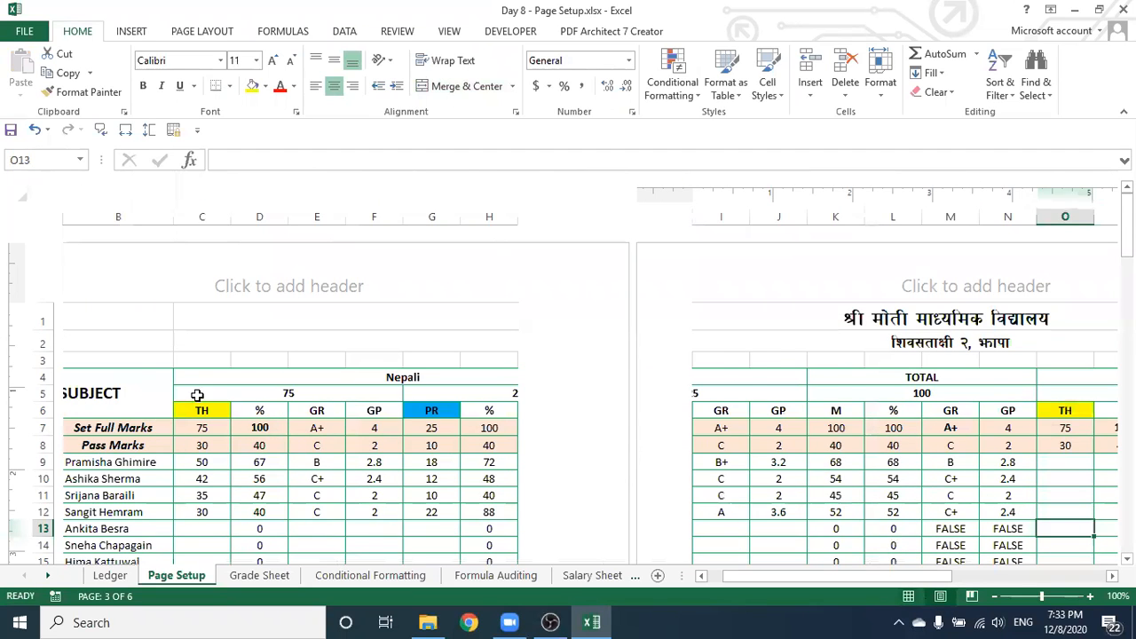
{"action": "scroll", "coordinate": [197, 395], "scroll_direction": "down", "scroll_amount": 3}
{"action": "left_click_drag", "start_coordinate": [758, 581], "coordinate": [659, 579]}
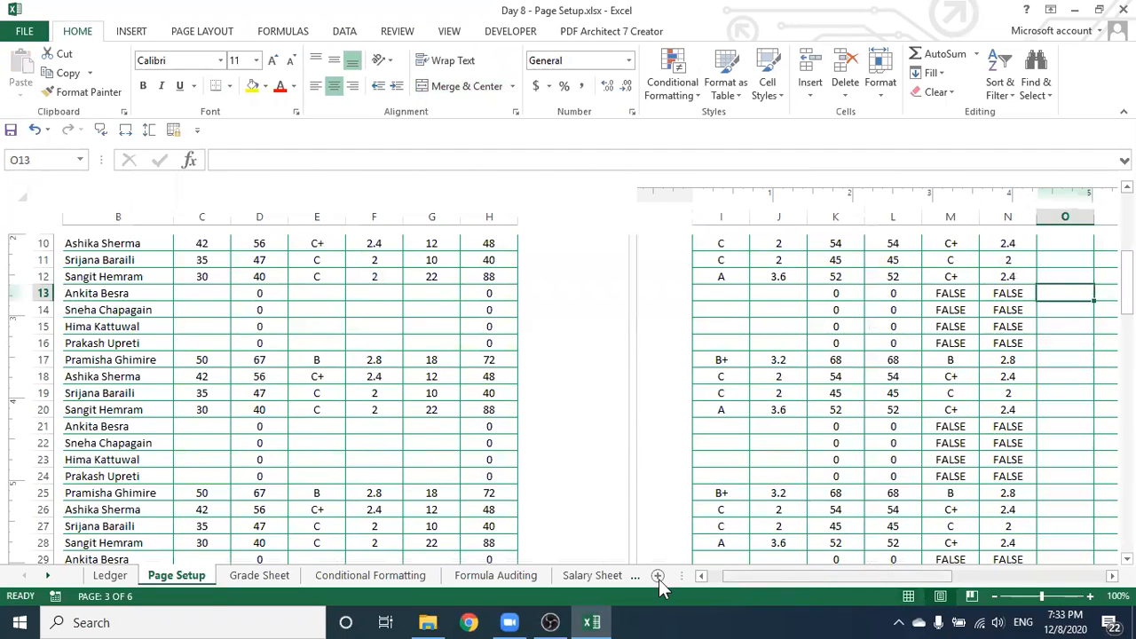
{"action": "scroll", "coordinate": [348, 356], "scroll_direction": "up", "scroll_amount": 3}
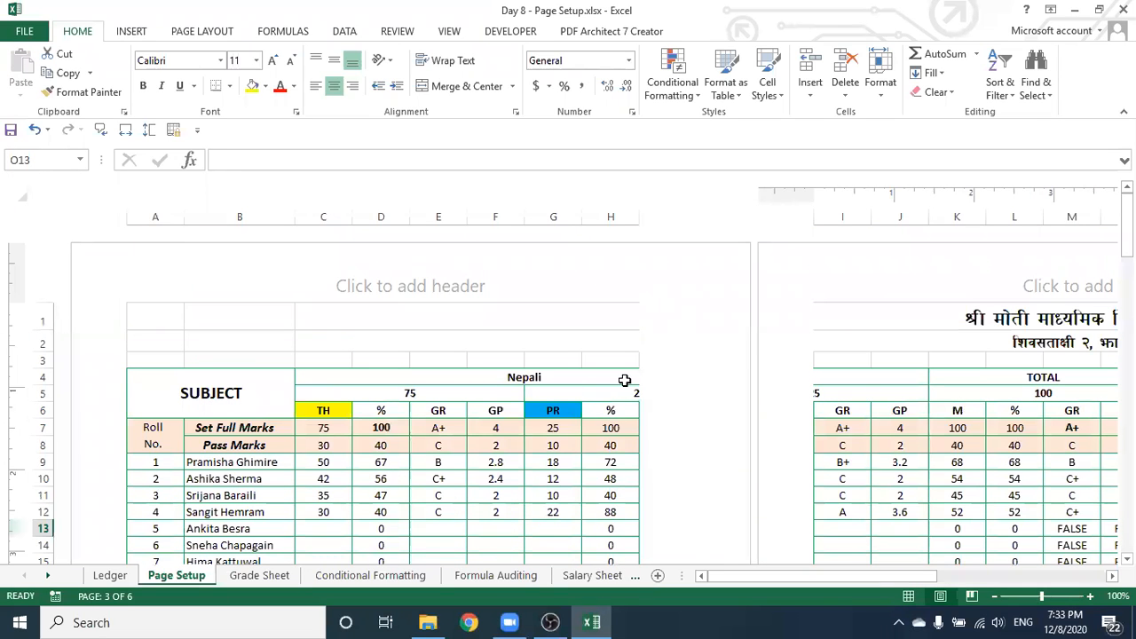
{"action": "scroll", "coordinate": [512, 401], "scroll_direction": "down", "scroll_amount": 9}
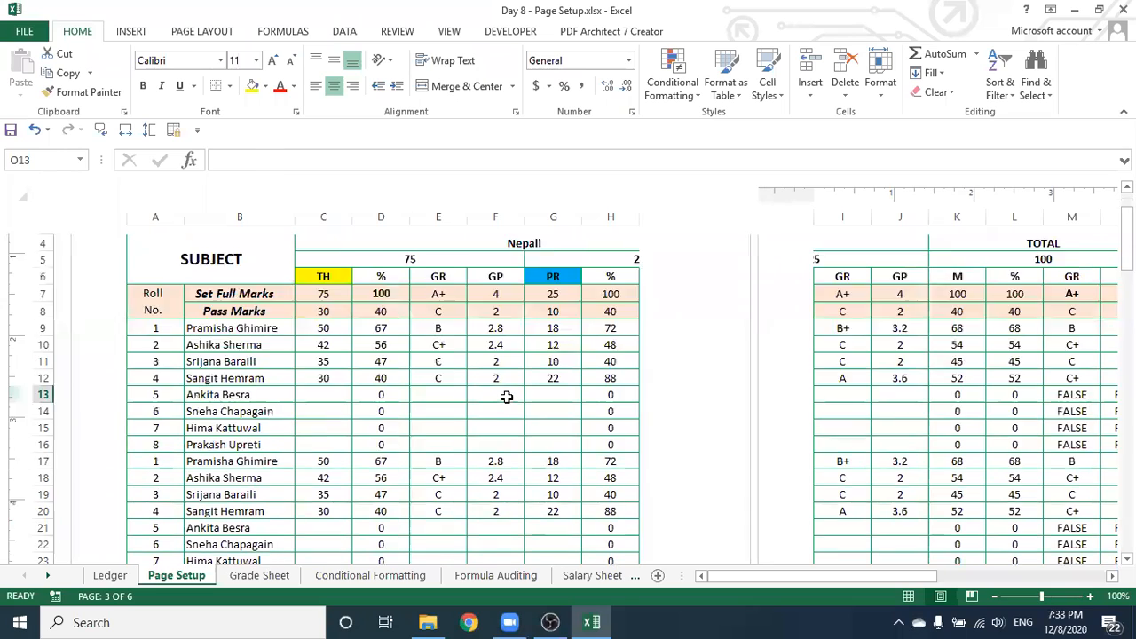
{"action": "scroll", "coordinate": [512, 401], "scroll_direction": "up", "scroll_amount": 9}
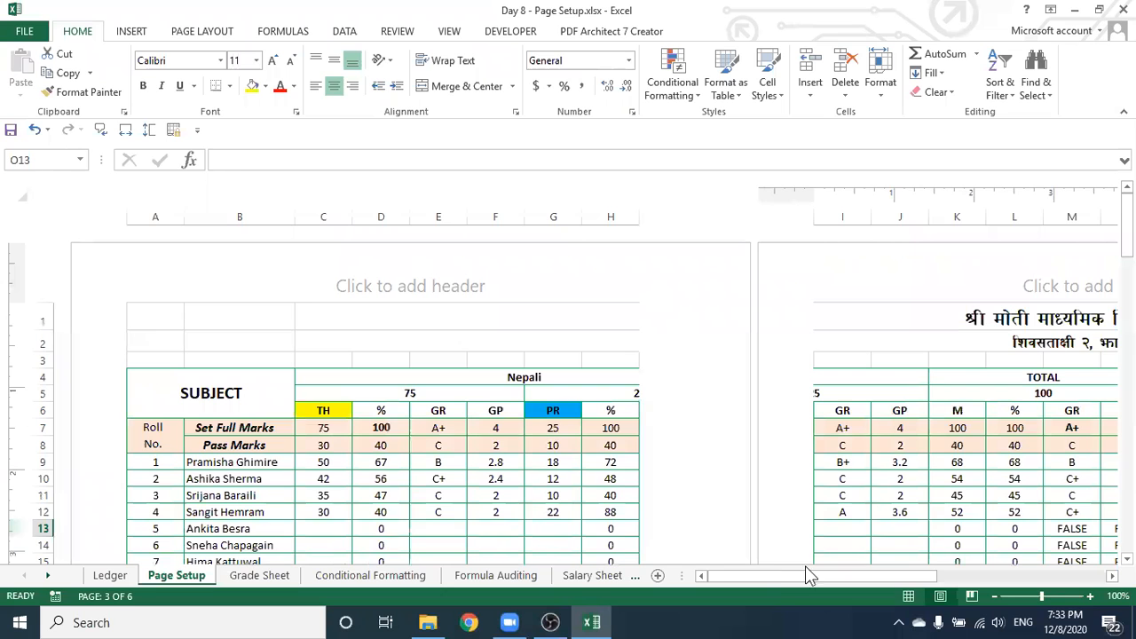
{"action": "left_click_drag", "start_coordinate": [783, 572], "coordinate": [843, 573]}
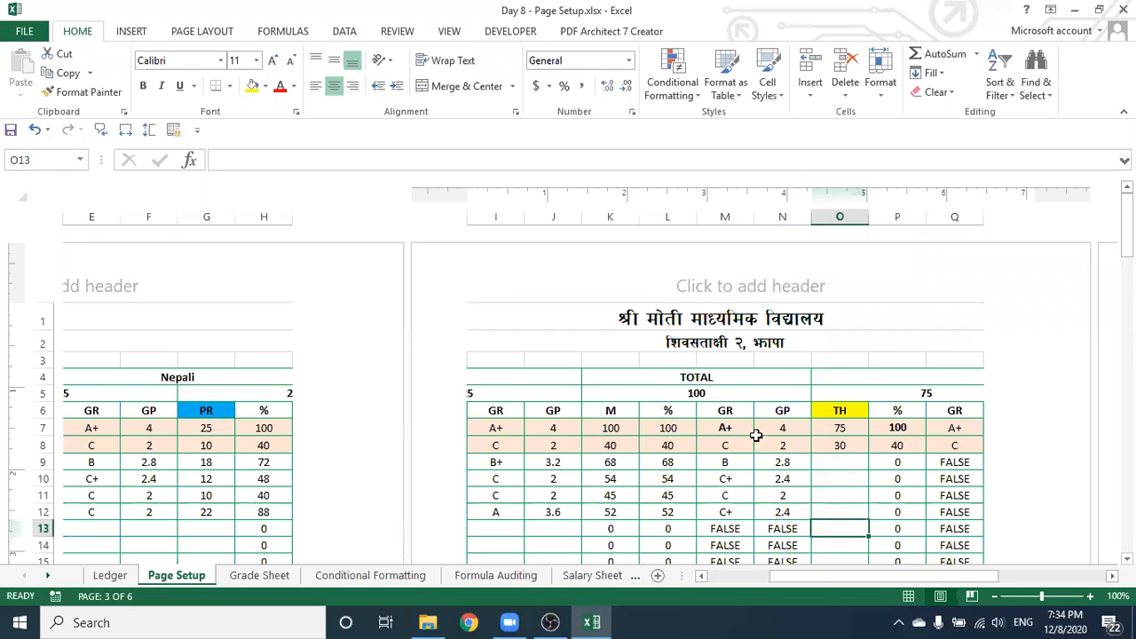
{"action": "left_click_drag", "start_coordinate": [814, 576], "coordinate": [655, 580]}
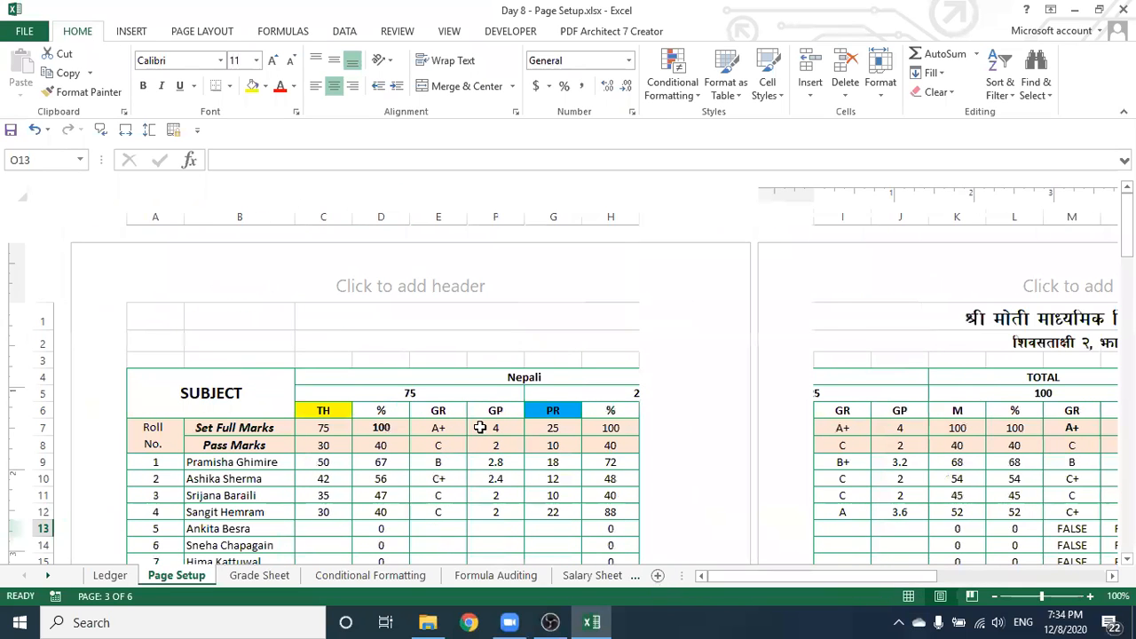
{"action": "scroll", "coordinate": [516, 448], "scroll_direction": "down", "scroll_amount": 10}
{"action": "scroll", "coordinate": [526, 477], "scroll_direction": "down", "scroll_amount": 1}
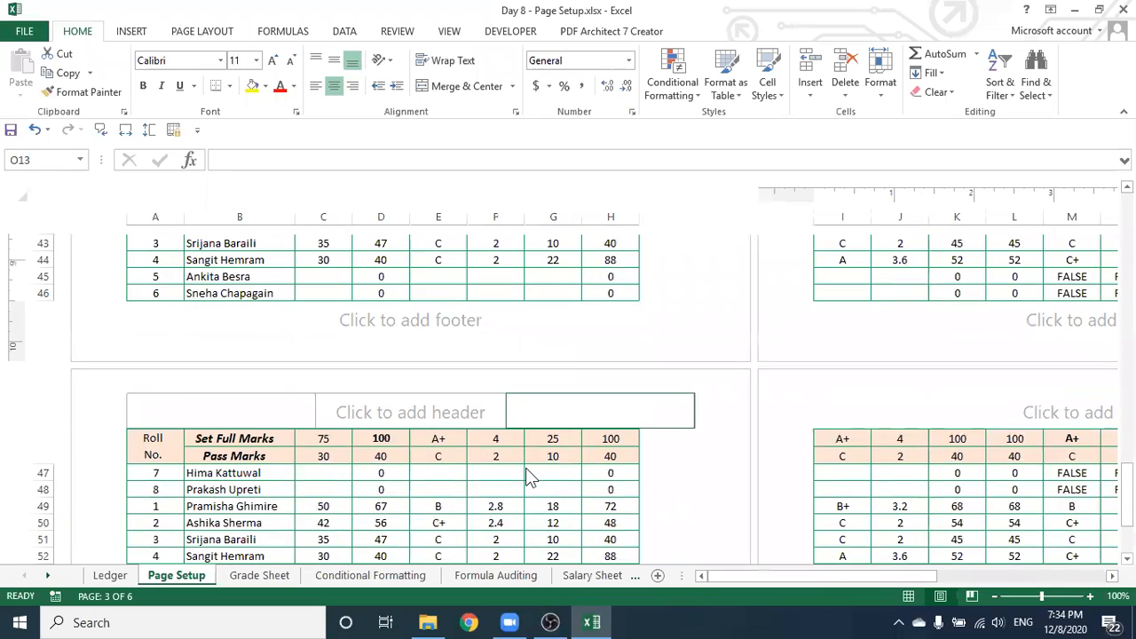
{"action": "scroll", "coordinate": [527, 478], "scroll_direction": "down", "scroll_amount": 9}
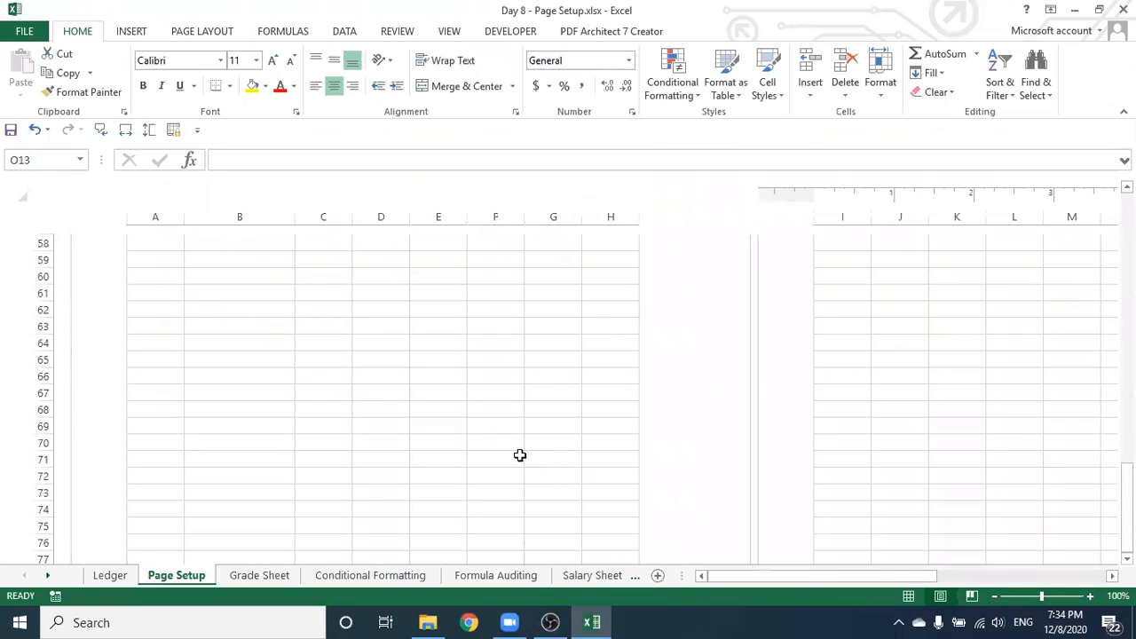
{"action": "scroll", "coordinate": [520, 456], "scroll_direction": "up", "scroll_amount": 10}
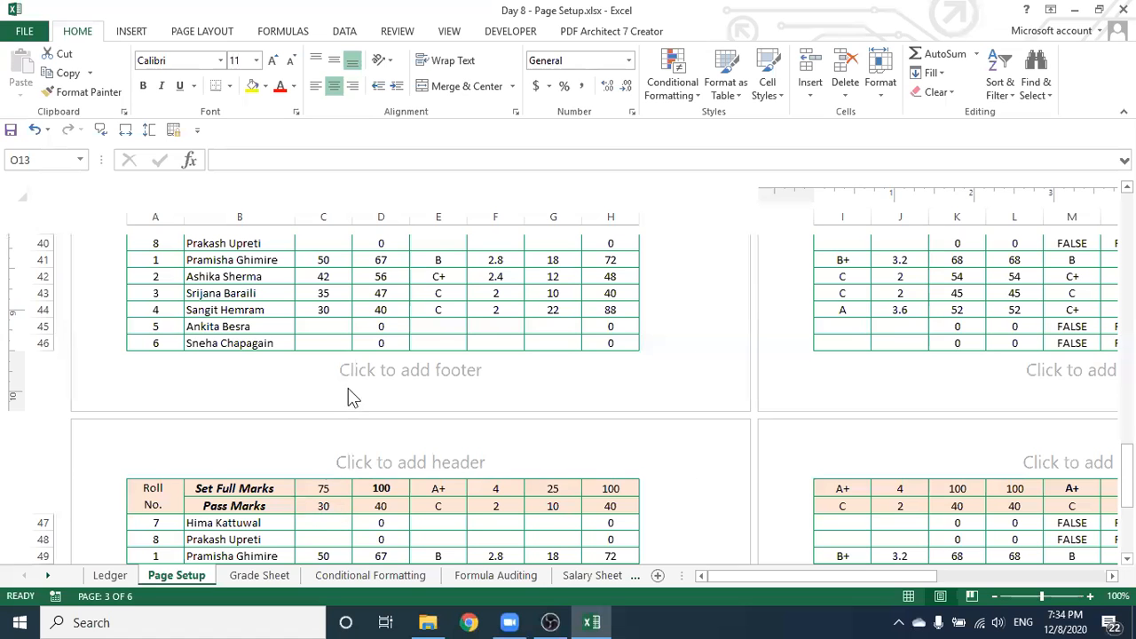
{"action": "scroll", "coordinate": [348, 397], "scroll_direction": "up", "scroll_amount": 13}
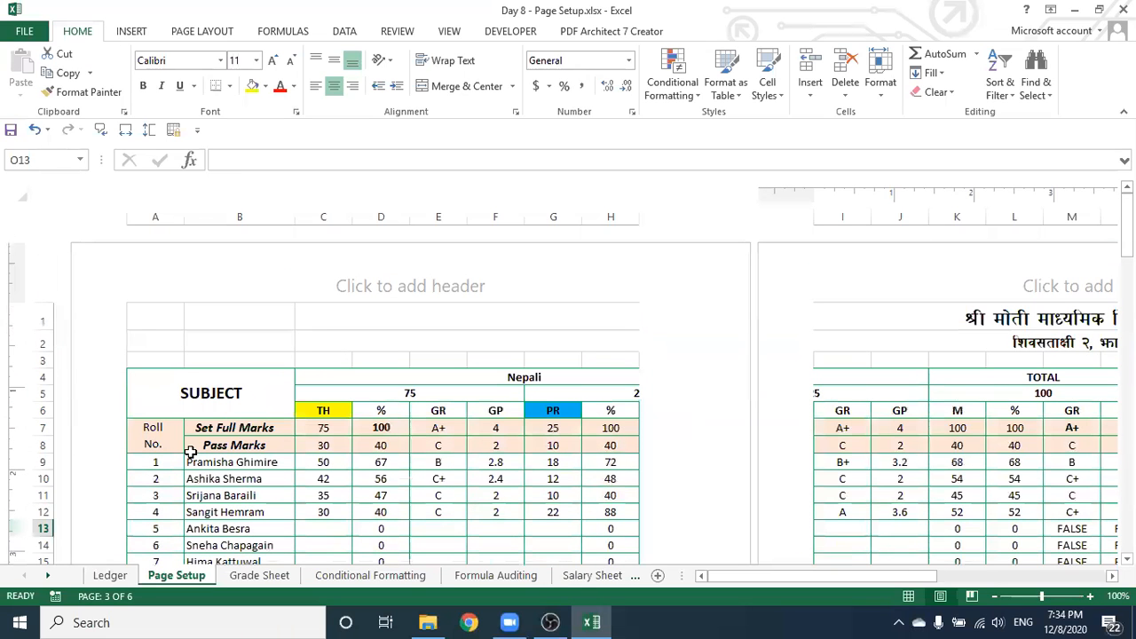
{"action": "scroll", "coordinate": [490, 433], "scroll_direction": "down", "scroll_amount": 10}
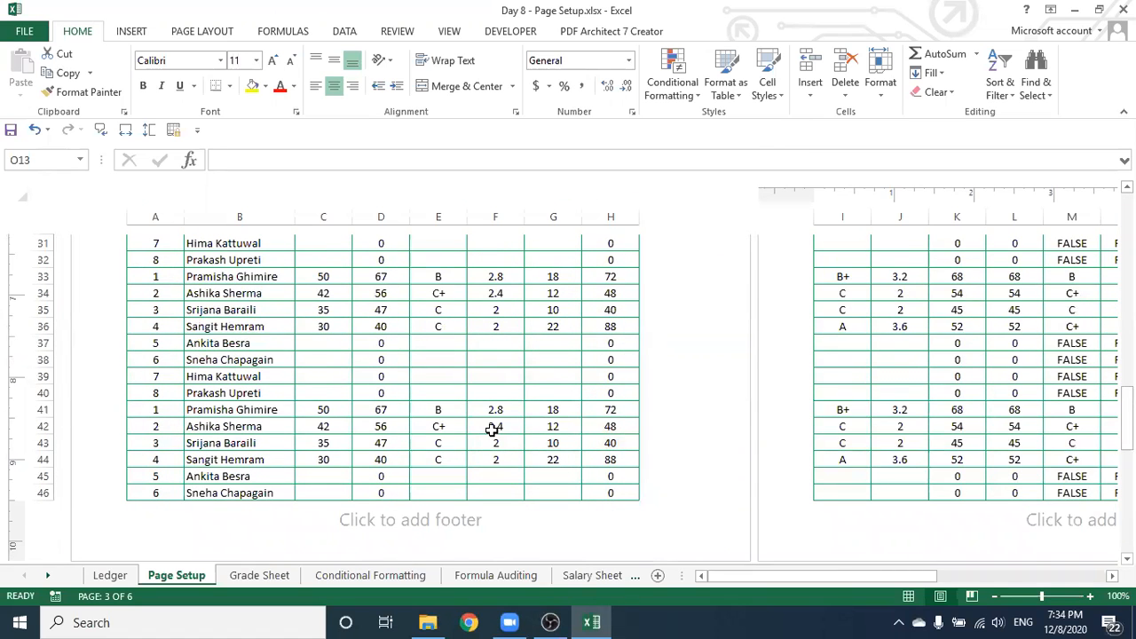
{"action": "scroll", "coordinate": [491, 428], "scroll_direction": "down", "scroll_amount": 4}
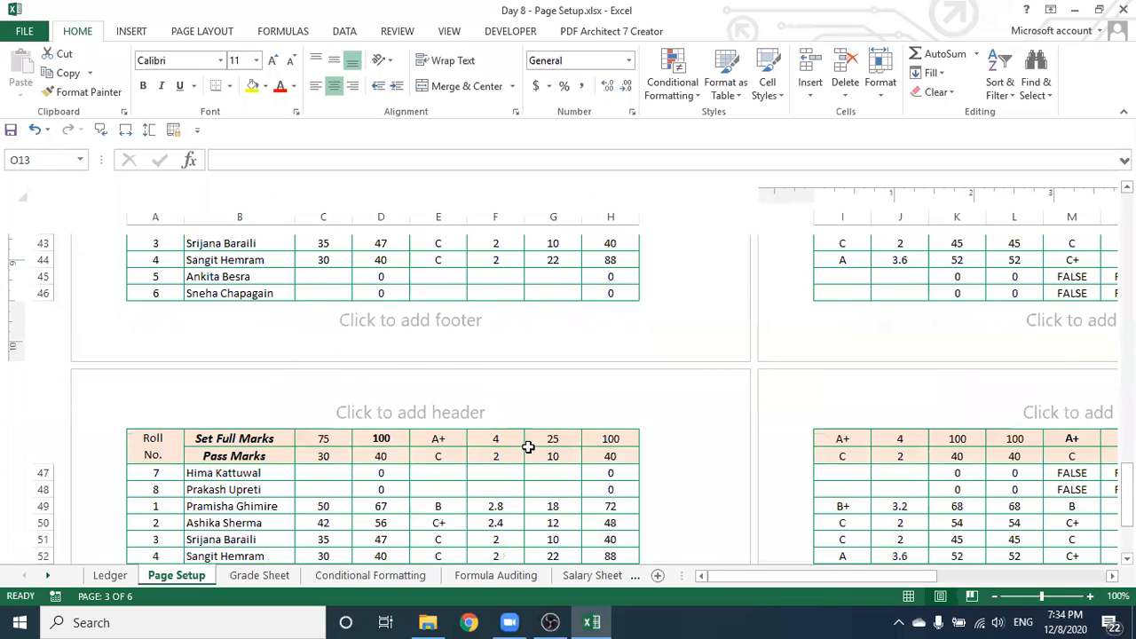
{"action": "scroll", "coordinate": [529, 443], "scroll_direction": "down", "scroll_amount": 12}
{"action": "scroll", "coordinate": [532, 439], "scroll_direction": "down", "scroll_amount": 7}
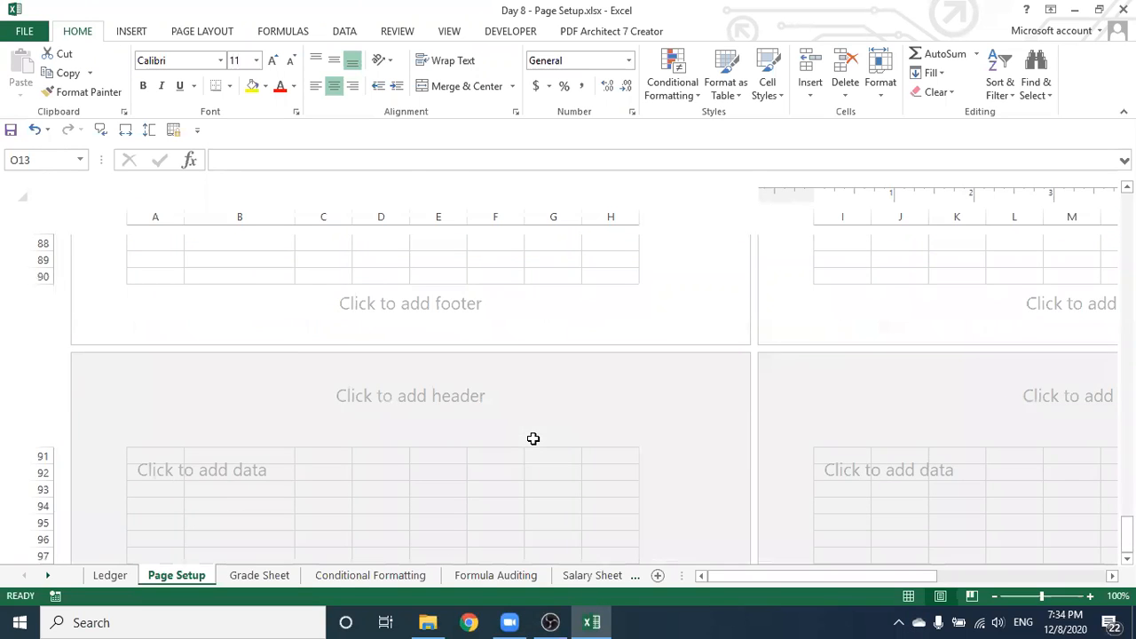
{"action": "scroll", "coordinate": [530, 432], "scroll_direction": "up", "scroll_amount": 5}
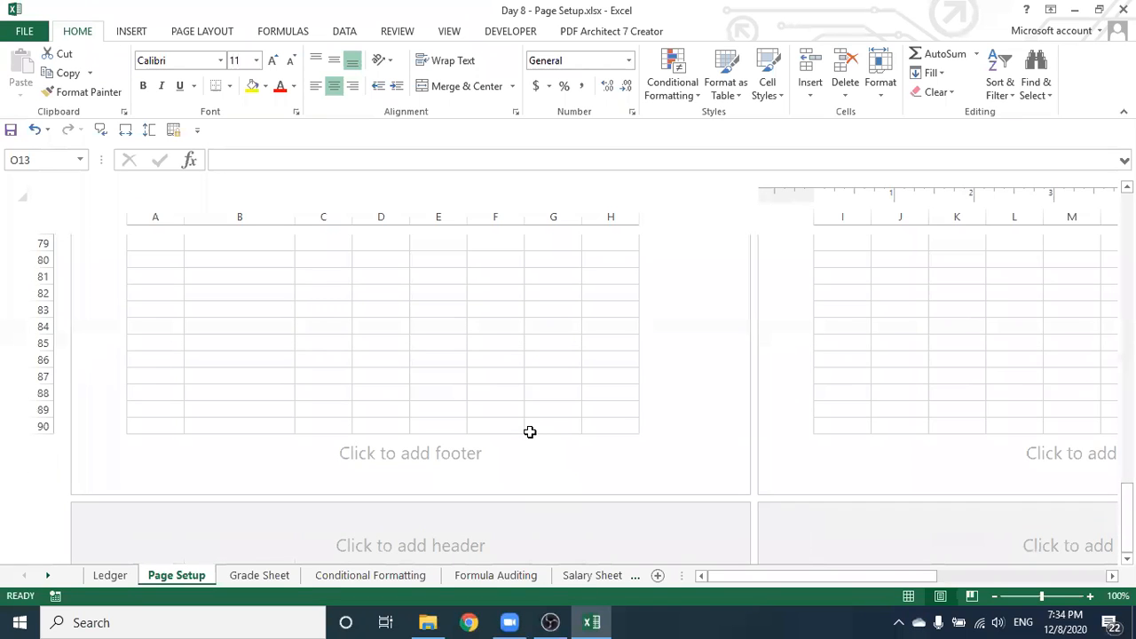
{"action": "scroll", "coordinate": [530, 433], "scroll_direction": "up", "scroll_amount": 7}
{"action": "scroll", "coordinate": [518, 414], "scroll_direction": "up", "scroll_amount": 20}
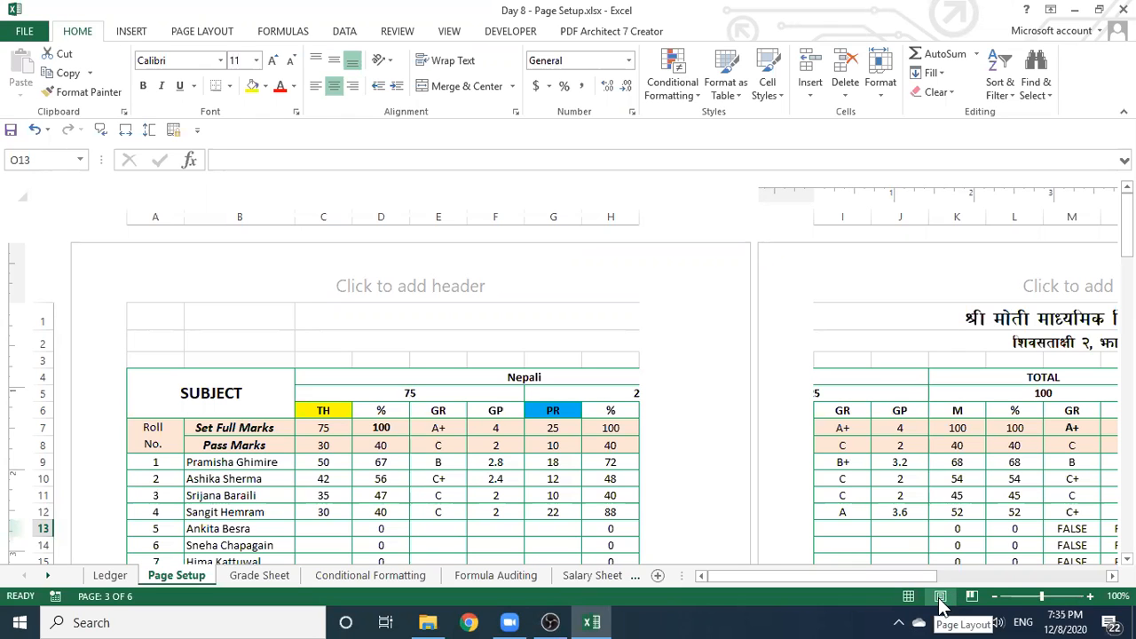
Switch back to Normal view and open Custom Margins in Page Setup
{"action": "left_click", "coordinate": [908, 598]}
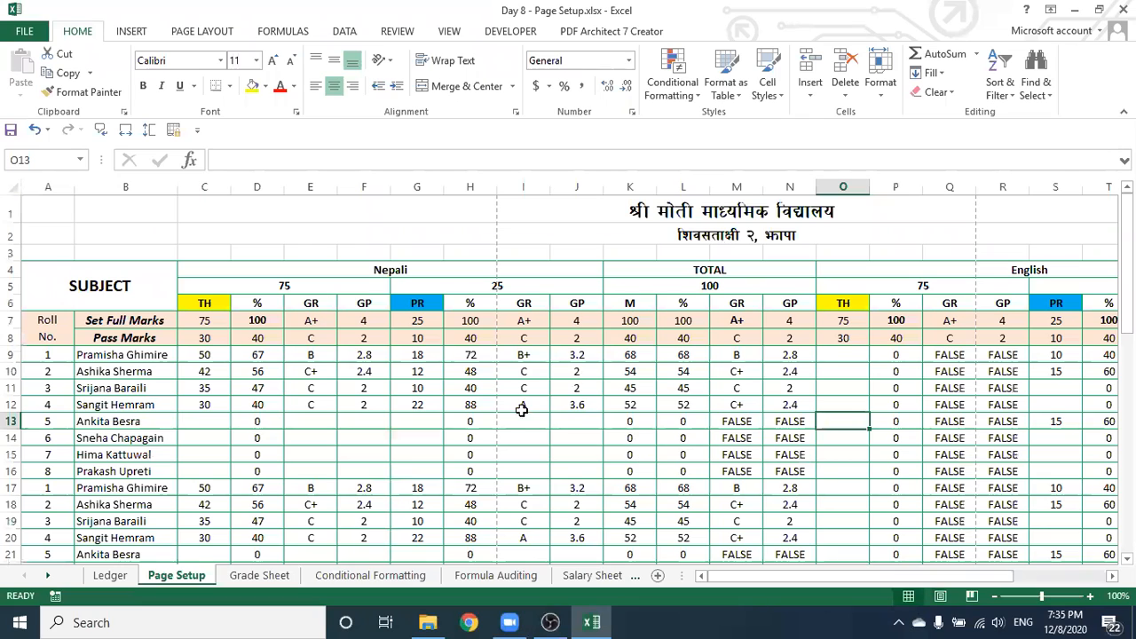
{"action": "left_click", "coordinate": [575, 416]}
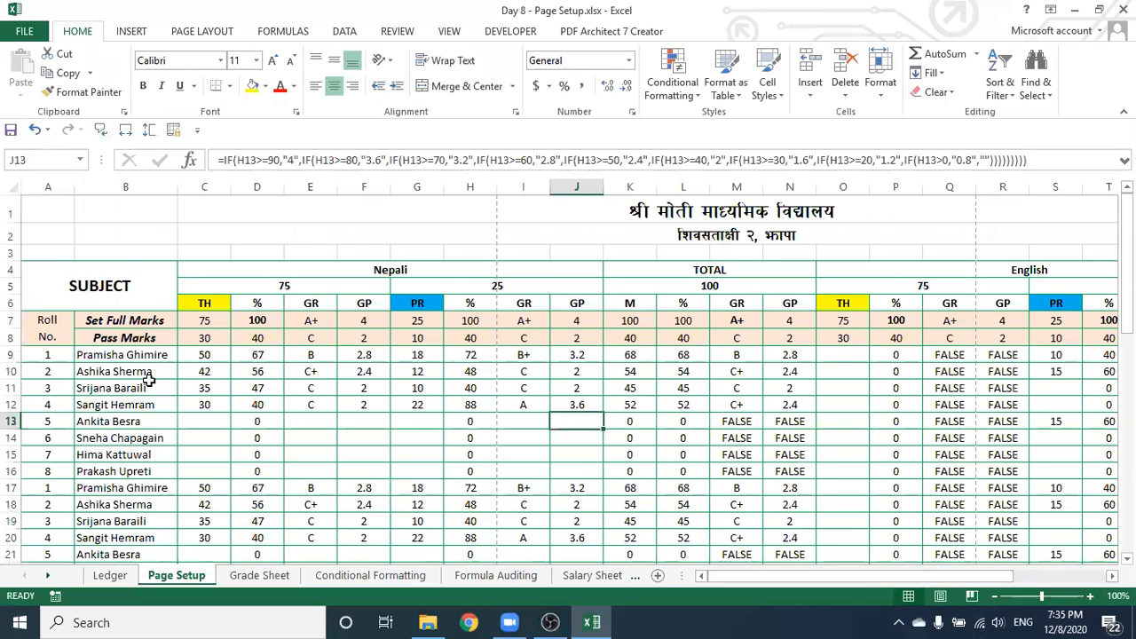
{"action": "left_click", "coordinate": [205, 34]}
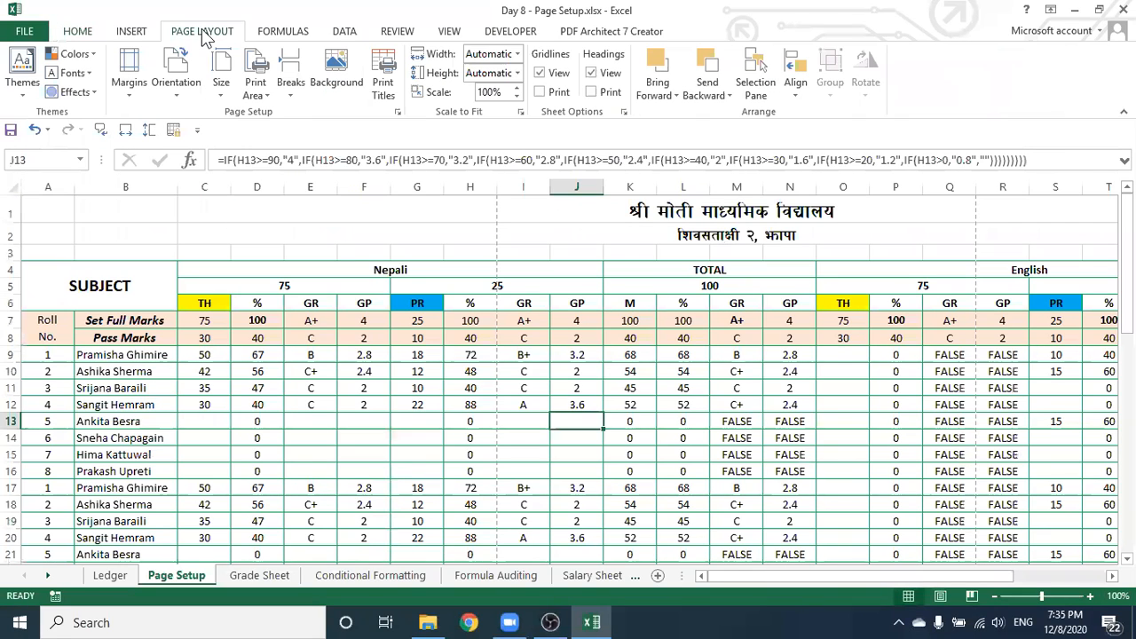
{"action": "left_click", "coordinate": [129, 84]}
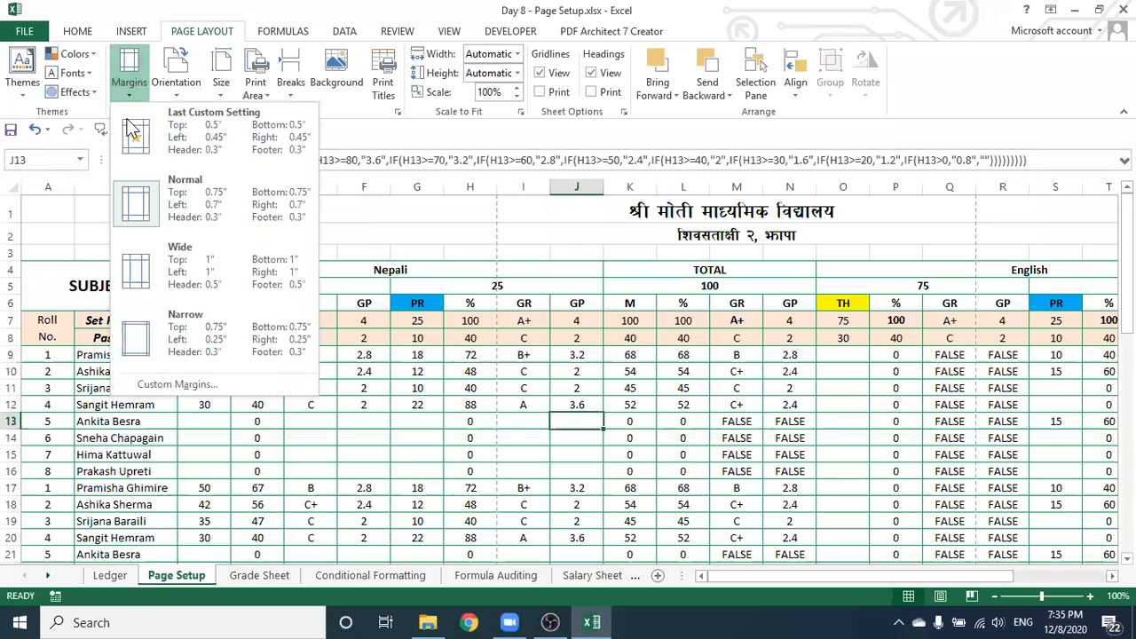
{"action": "left_click", "coordinate": [169, 384]}
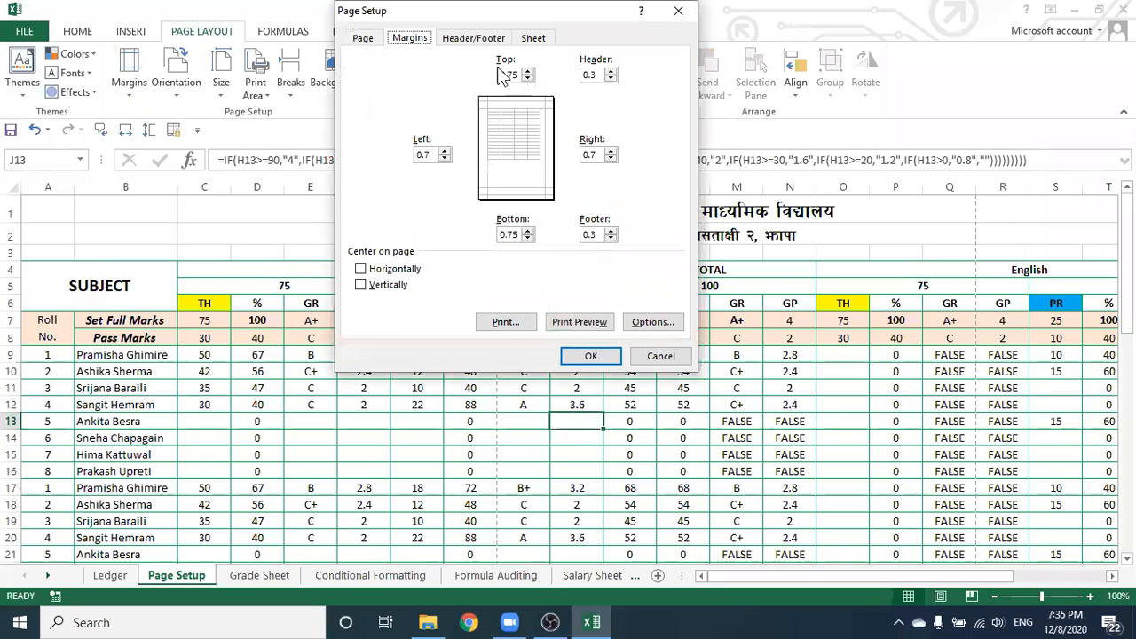
Set Landscape orientation and A4 paper size on the Page tab
{"action": "left_click", "coordinate": [363, 41]}
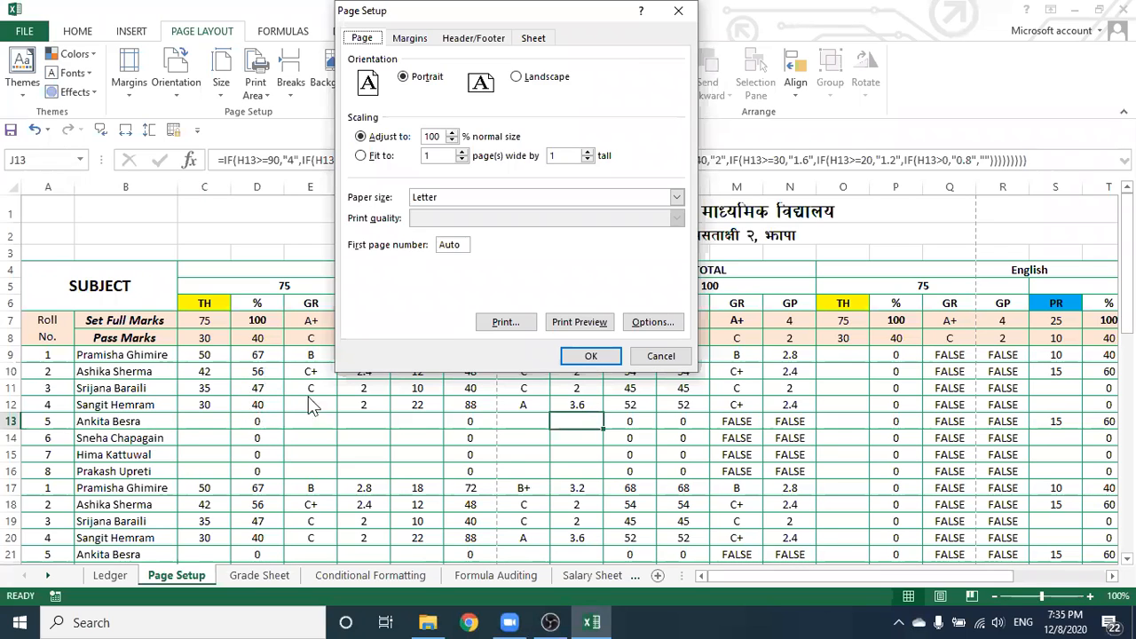
{"action": "left_click", "coordinate": [519, 80]}
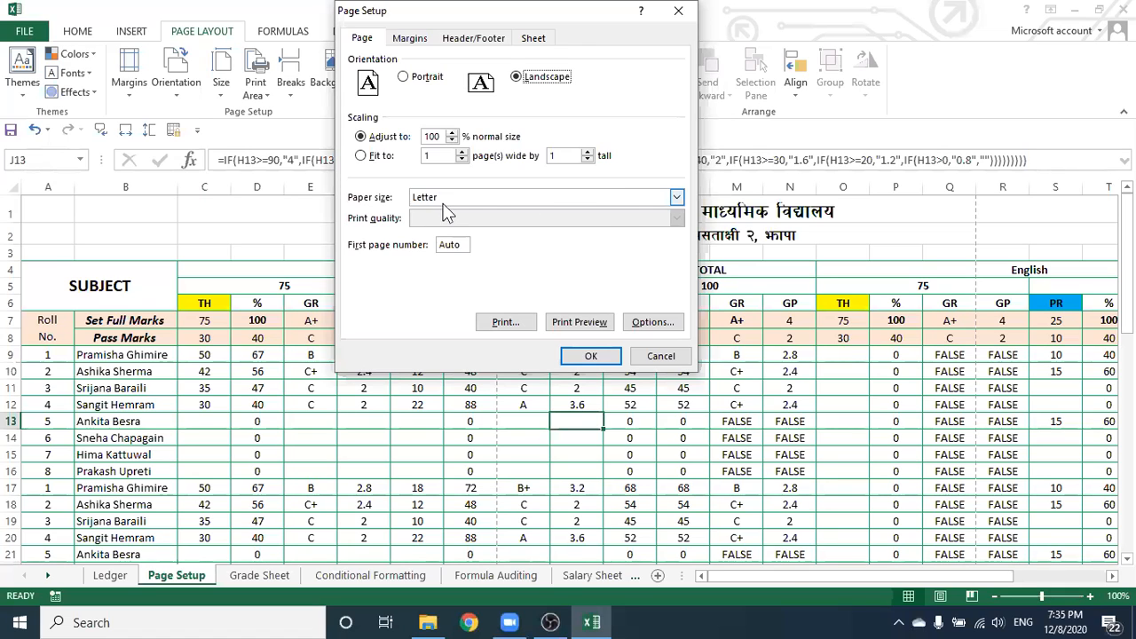
{"action": "left_click", "coordinate": [676, 199]}
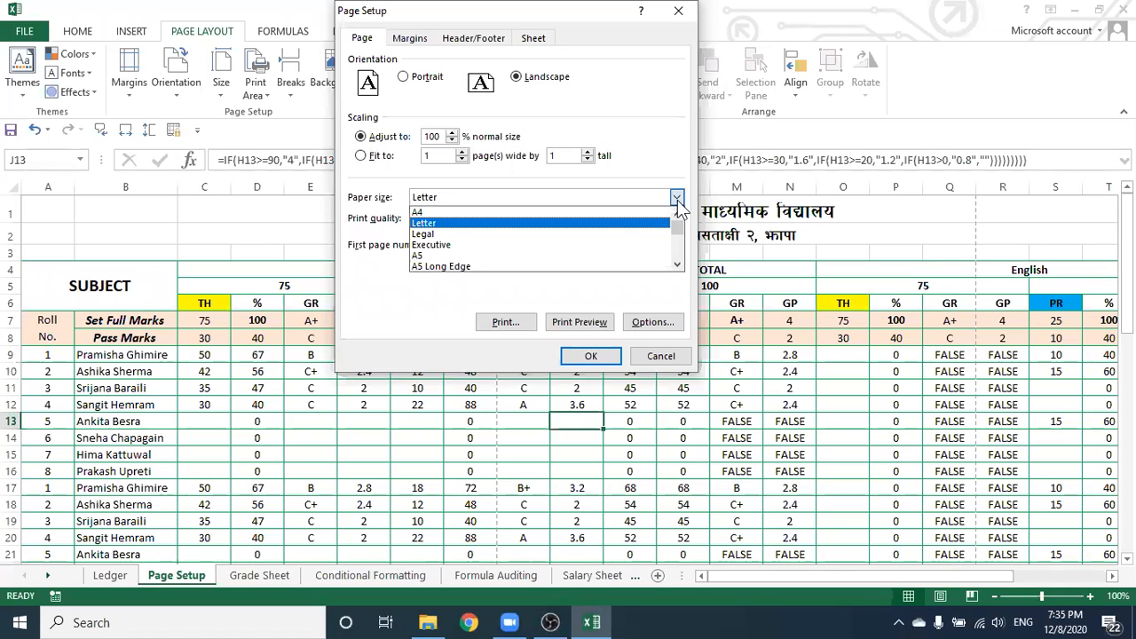
{"action": "left_click", "coordinate": [513, 213]}
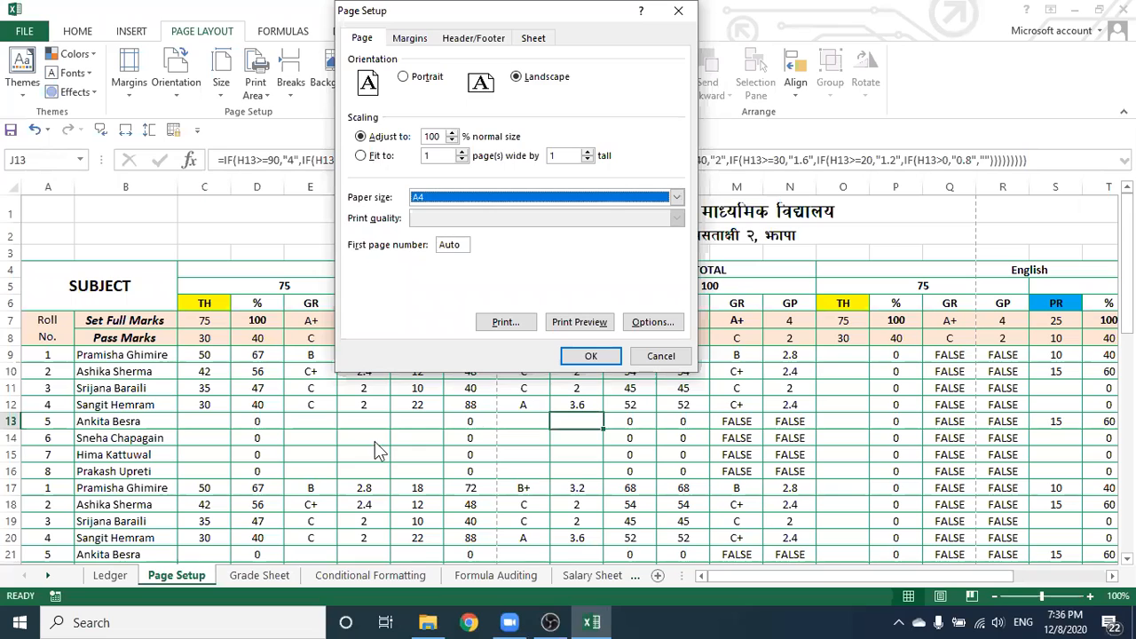
Set the top margin to 0.25 on the Margins tab
{"action": "left_click", "coordinate": [411, 40]}
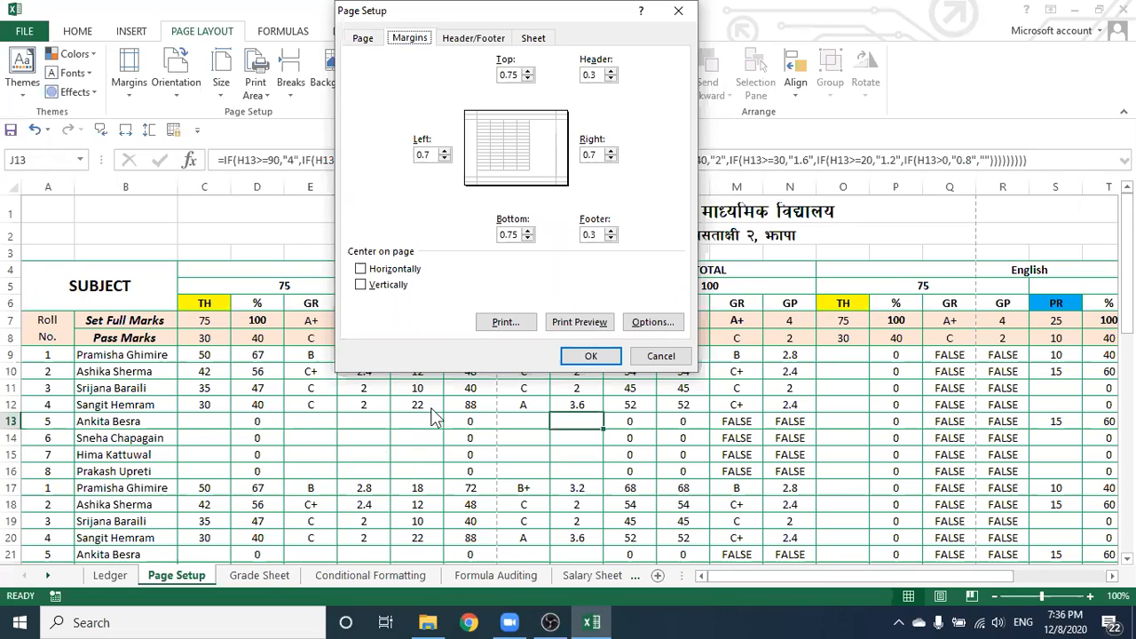
{"action": "left_click", "coordinate": [529, 78]}
{"action": "left_click", "coordinate": [528, 78]}
{"action": "left_click", "coordinate": [529, 78]}
{"action": "left_click", "coordinate": [526, 71]}
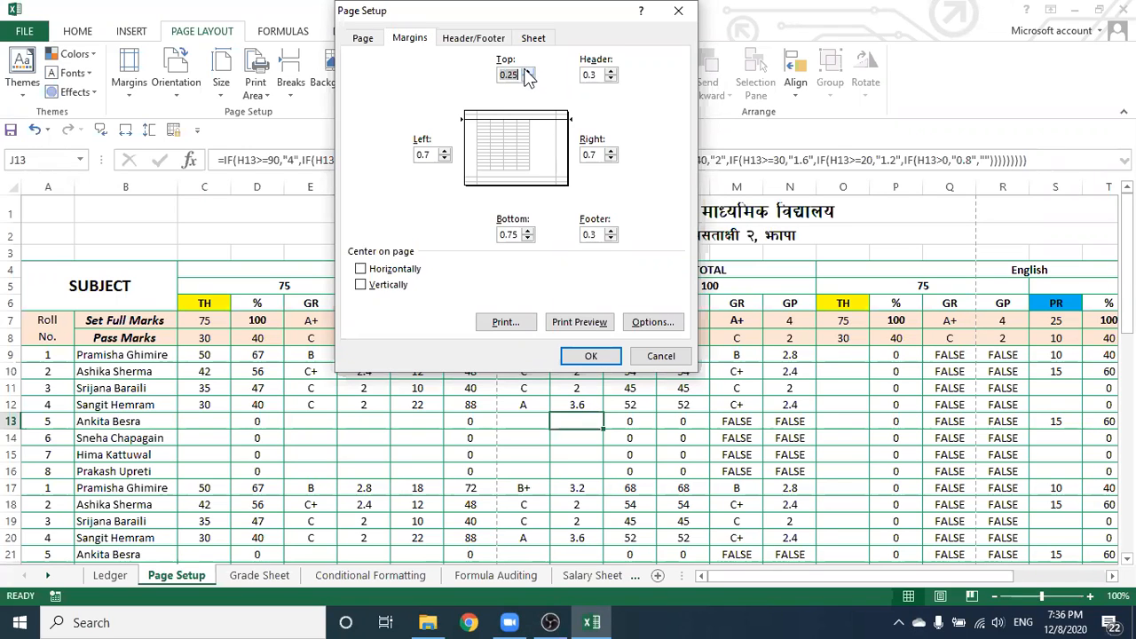
{"action": "type", "text": "1"}
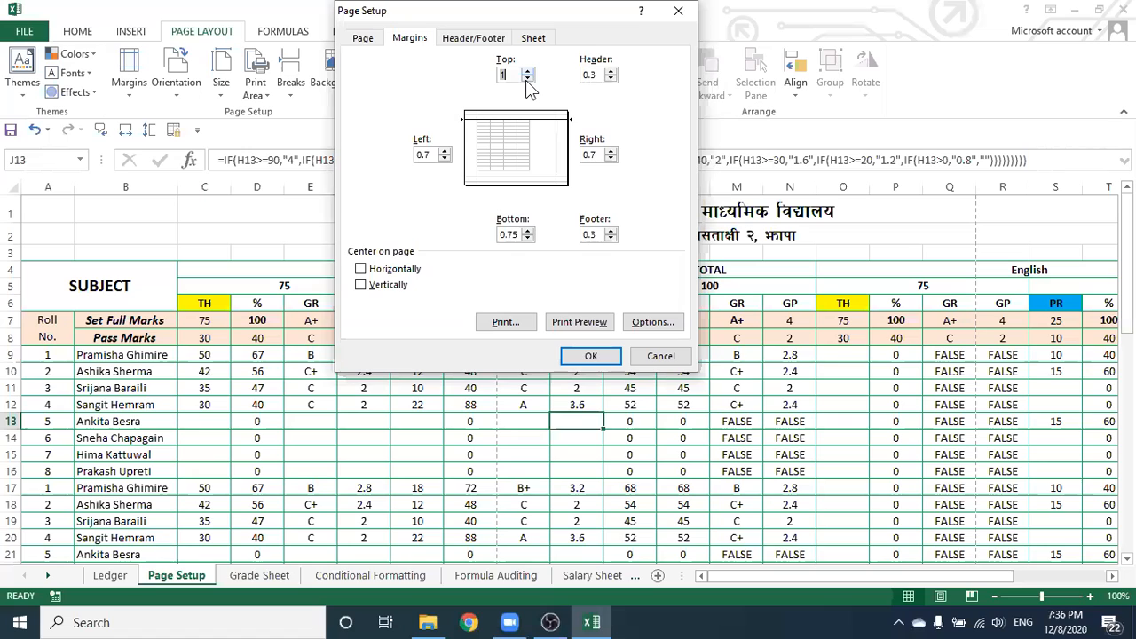
{"action": "left_click", "coordinate": [528, 79]}
{"action": "left_click", "coordinate": [528, 79]}
{"action": "left_click", "coordinate": [527, 79]}
Set the bottom margin to 0.25 and right to 0.2, keeping left at 0.7
{"action": "left_click", "coordinate": [527, 238]}
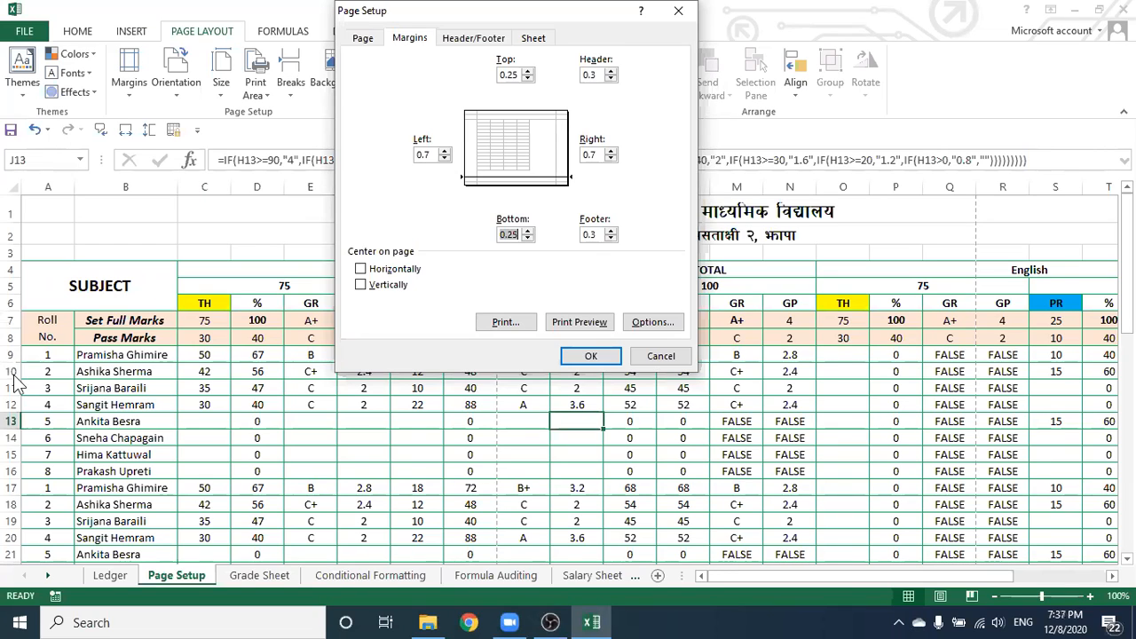
{"action": "left_click", "coordinate": [445, 160]}
{"action": "left_click", "coordinate": [444, 160]}
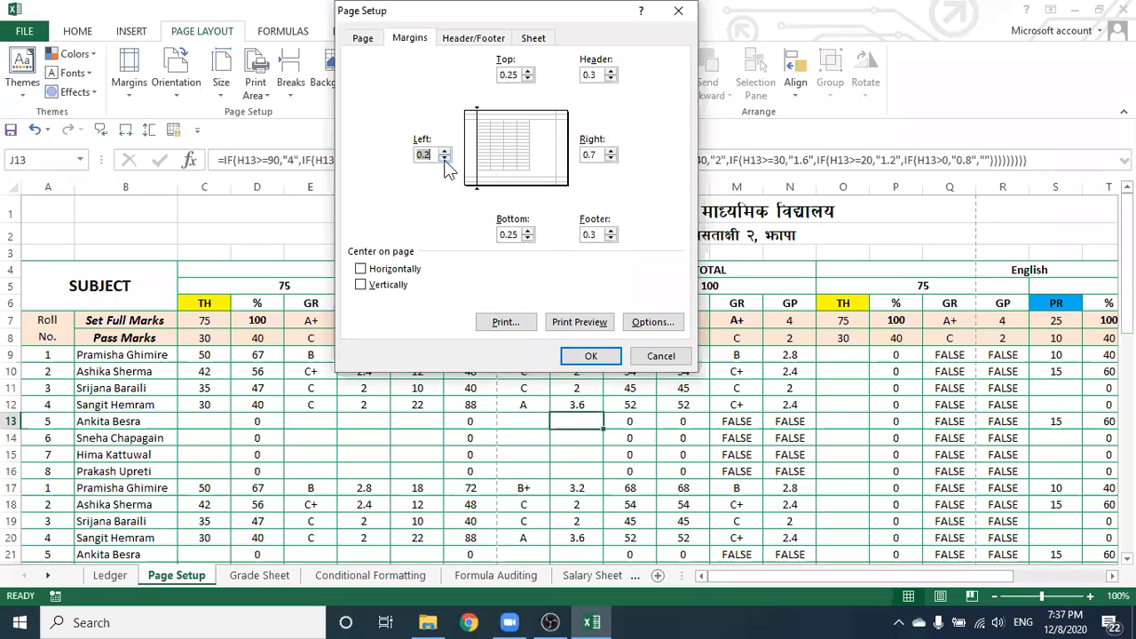
{"action": "left_click", "coordinate": [445, 151]}
{"action": "left_click", "coordinate": [446, 151]}
{"action": "left_click", "coordinate": [611, 159]}
{"action": "left_click", "coordinate": [611, 158]}
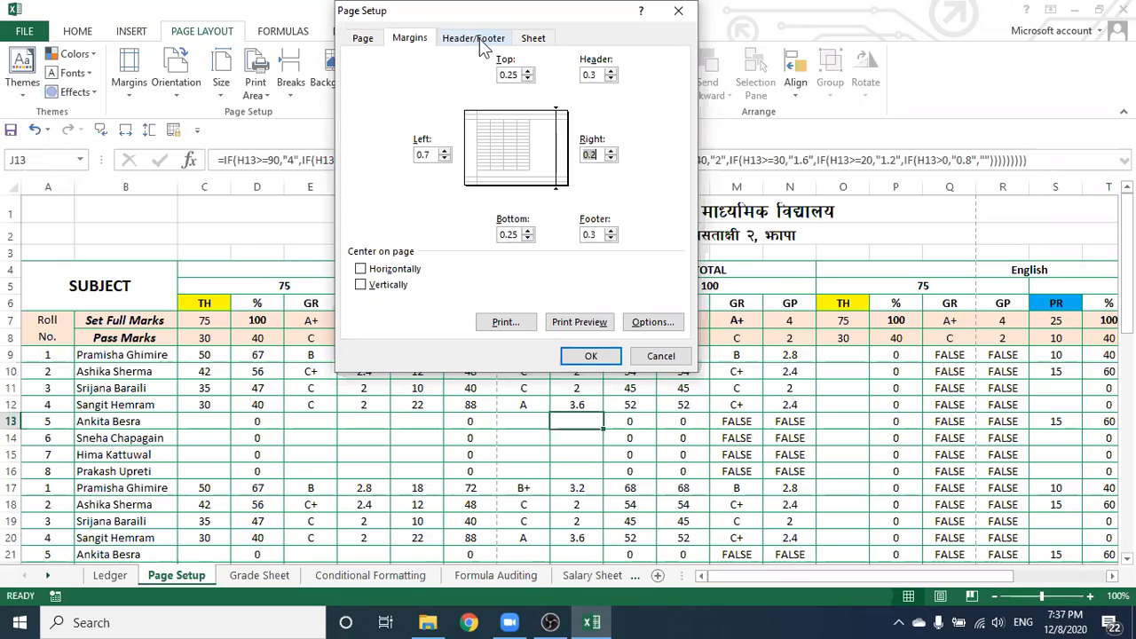
On the Sheet tab of Page Setup, clear the $7:$8 entry from Rows to repeat at top
{"action": "left_click", "coordinate": [533, 38]}
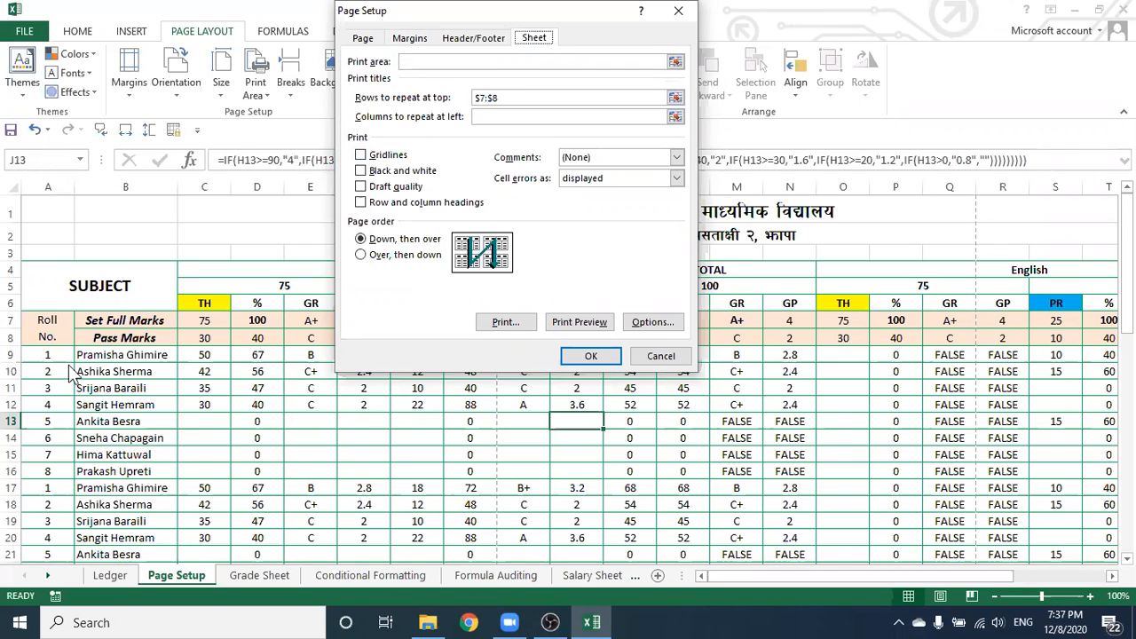
{"action": "left_click", "coordinate": [520, 98]}
{"action": "key", "text": "BackSpace"}
{"action": "key", "text": "BackSpace"}
{"action": "key", "text": "BackSpace"}
{"action": "key", "text": "BackSpace"}
{"action": "key", "text": "BackSpace"}
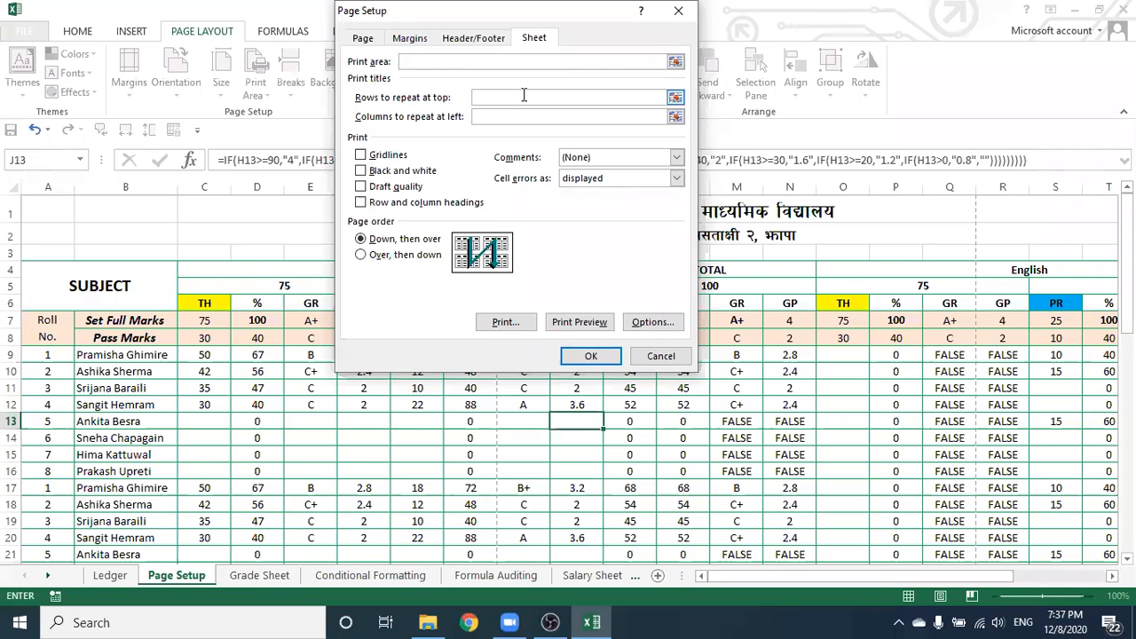
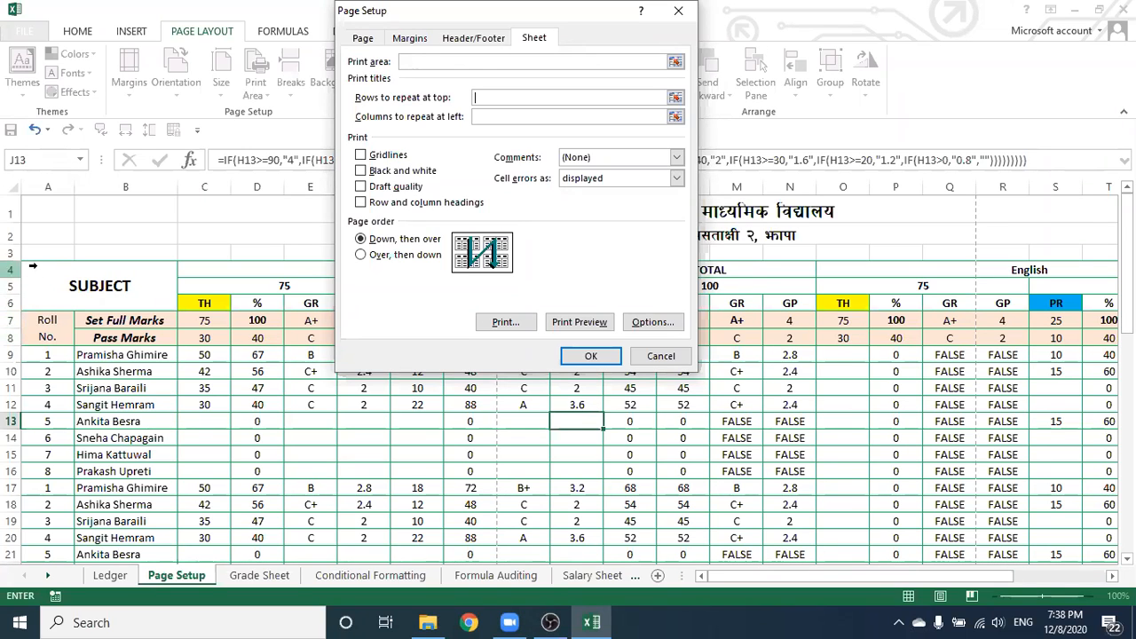
Set Rows to repeat at top to $4:$8 by selecting rows 4–8, and confirm Page Setup
{"action": "left_click_drag", "start_coordinate": [38, 266], "coordinate": [43, 319]}
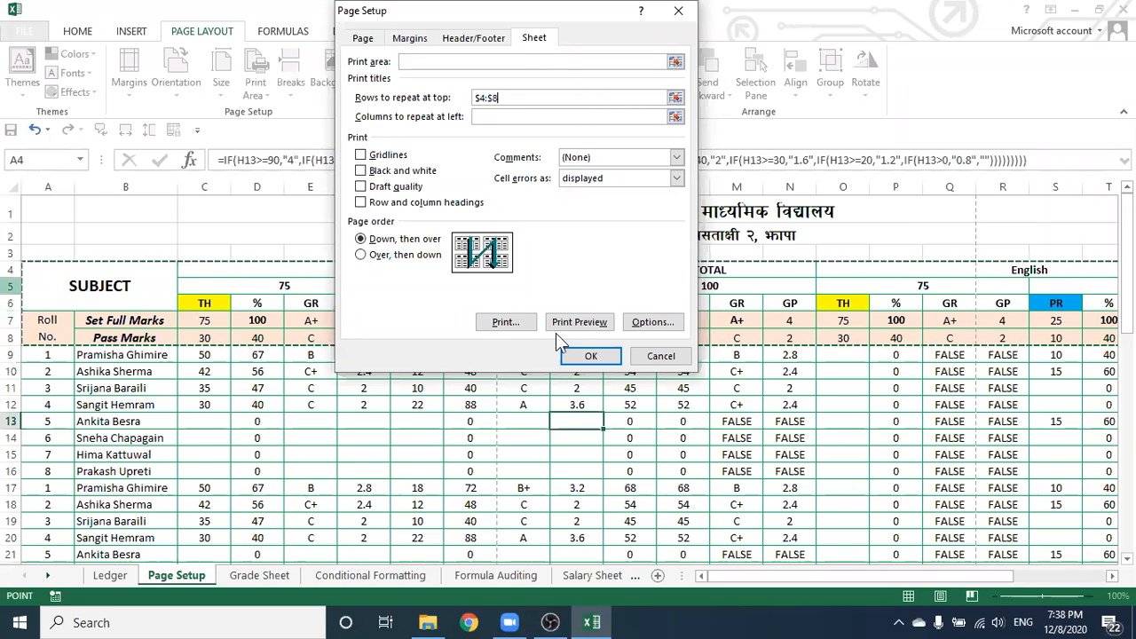
{"action": "left_click", "coordinate": [590, 356]}
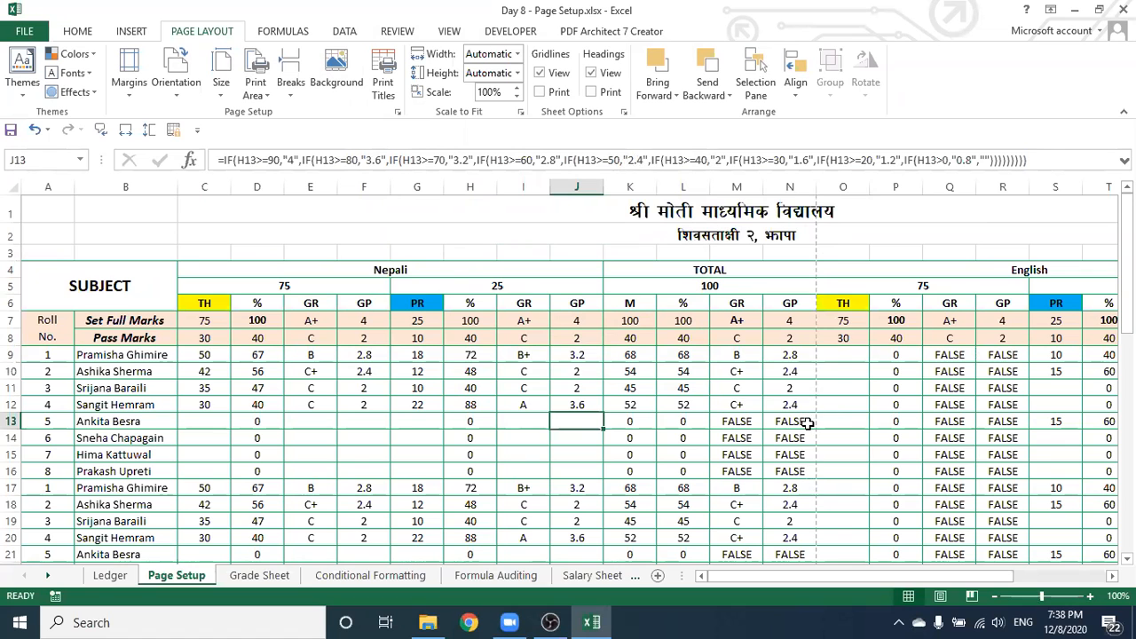
{"action": "scroll", "coordinate": [804, 415], "scroll_direction": "down", "scroll_amount": 15}
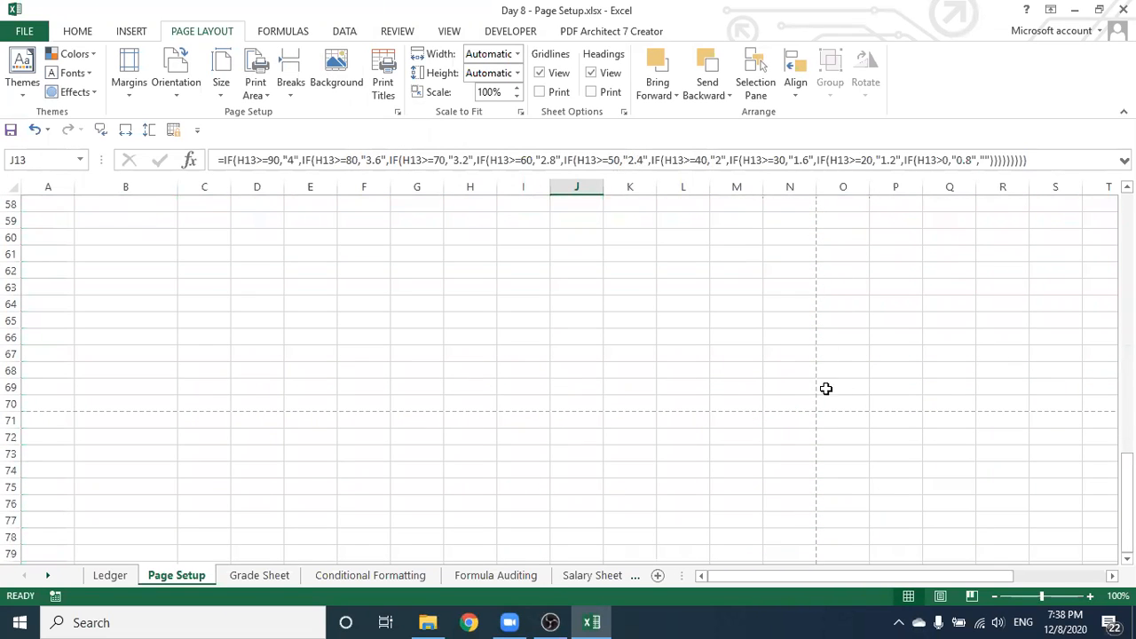
{"action": "scroll", "coordinate": [536, 365], "scroll_direction": "up", "scroll_amount": 4}
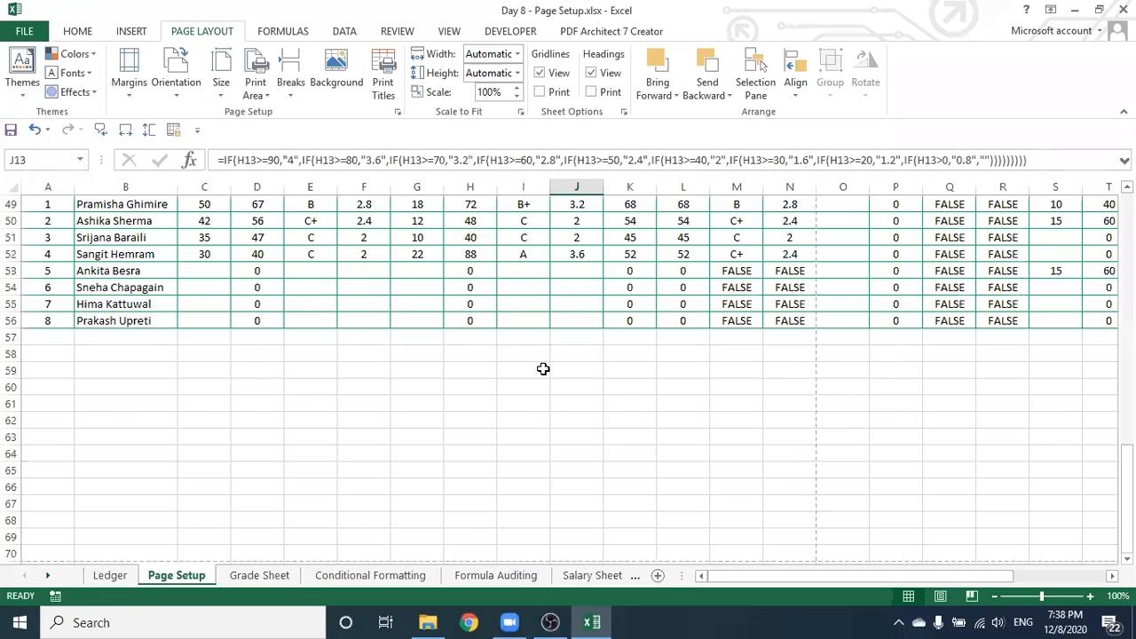
{"action": "scroll", "coordinate": [621, 416], "scroll_direction": "up", "scroll_amount": 5}
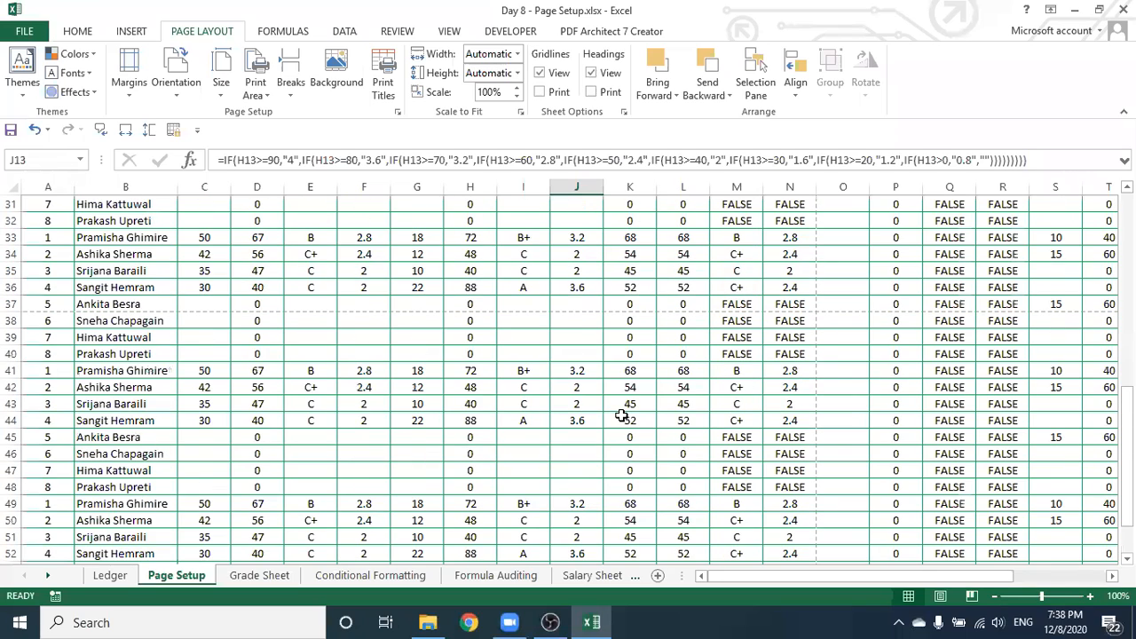
{"action": "scroll", "coordinate": [622, 415], "scroll_direction": "up", "scroll_amount": 9}
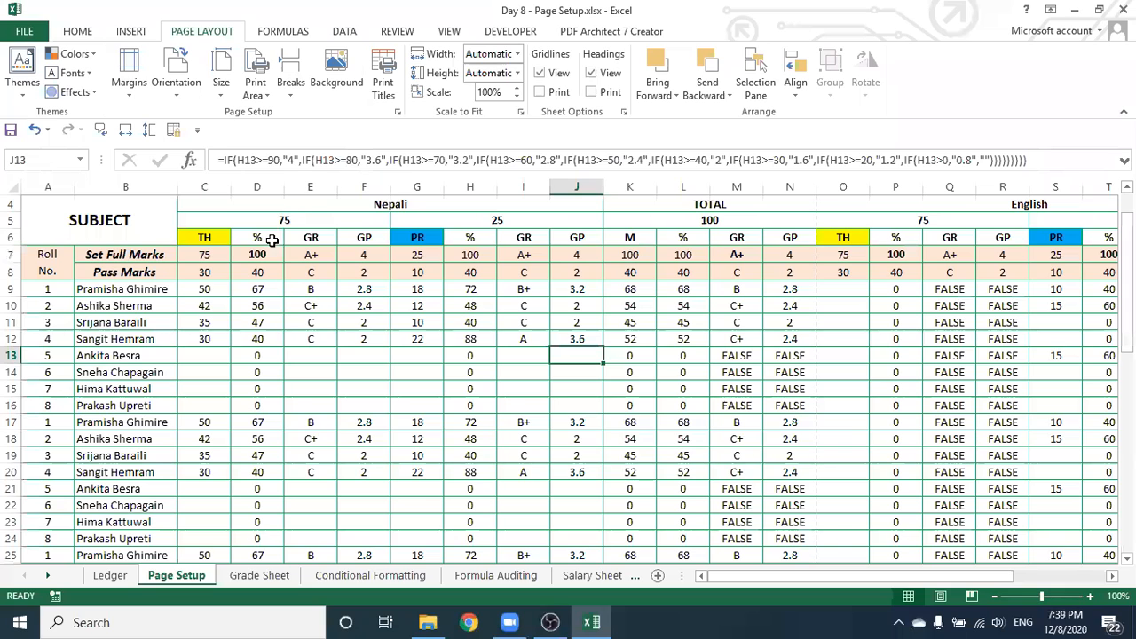
Narrow column C, AutoFit columns C through Z, then narrow column E to 2.14
{"action": "mouse_move", "coordinate": [227, 186]}
{"action": "left_mouse_down"}
{"action": "mouse_move", "coordinate": [203, 192]}
{"action": "mouse_move", "coordinate": [261, 185]}
{"action": "mouse_move", "coordinate": [231, 197]}
{"action": "left_mouse_up"}
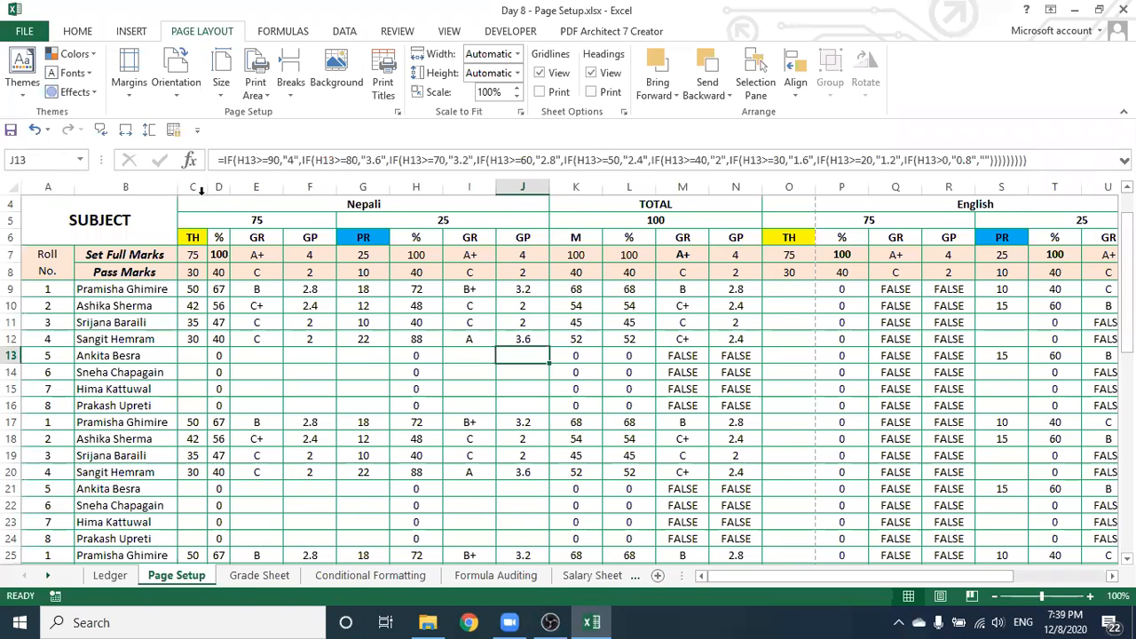
{"action": "left_click_drag", "start_coordinate": [194, 186], "coordinate": [1021, 194]}
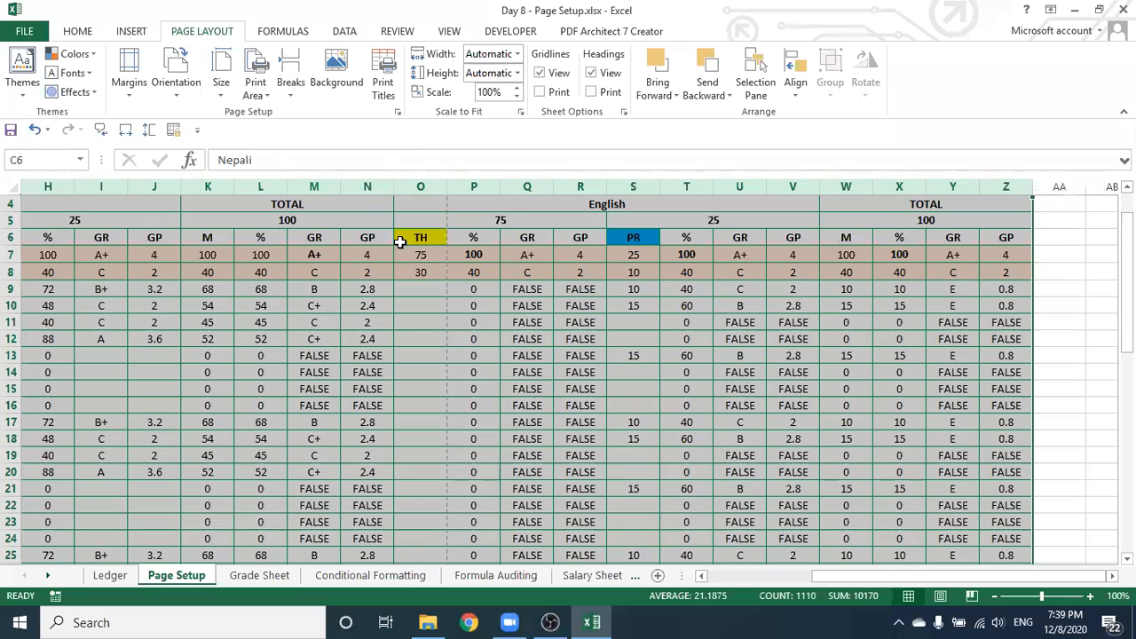
{"action": "double_click", "coordinate": [346, 186]}
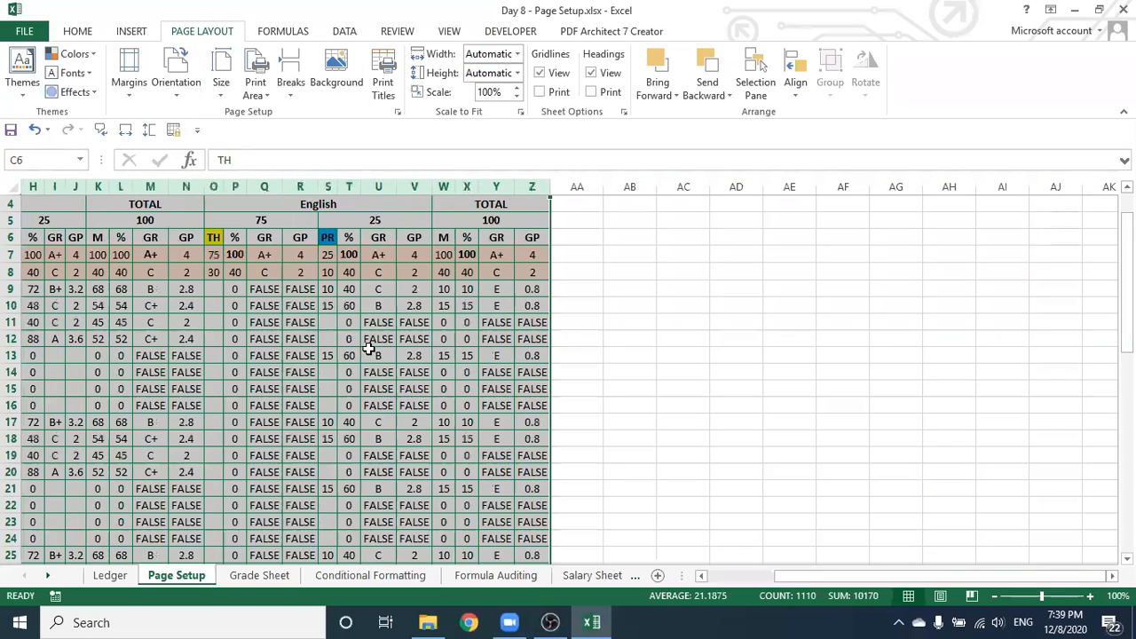
{"action": "left_click_drag", "start_coordinate": [809, 580], "coordinate": [710, 578]}
{"action": "left_click", "coordinate": [842, 405]}
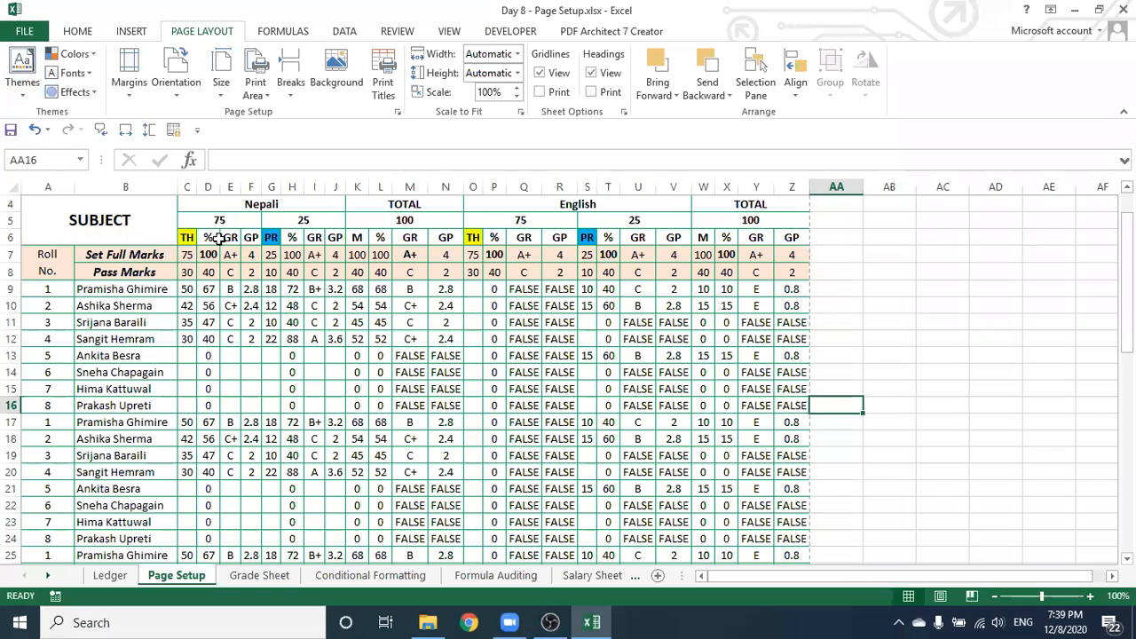
{"action": "mouse_move", "coordinate": [241, 185]}
{"action": "left_mouse_down"}
{"action": "mouse_move", "coordinate": [325, 187]}
{"action": "mouse_move", "coordinate": [230, 188]}
{"action": "mouse_move", "coordinate": [245, 188]}
{"action": "left_mouse_up"}
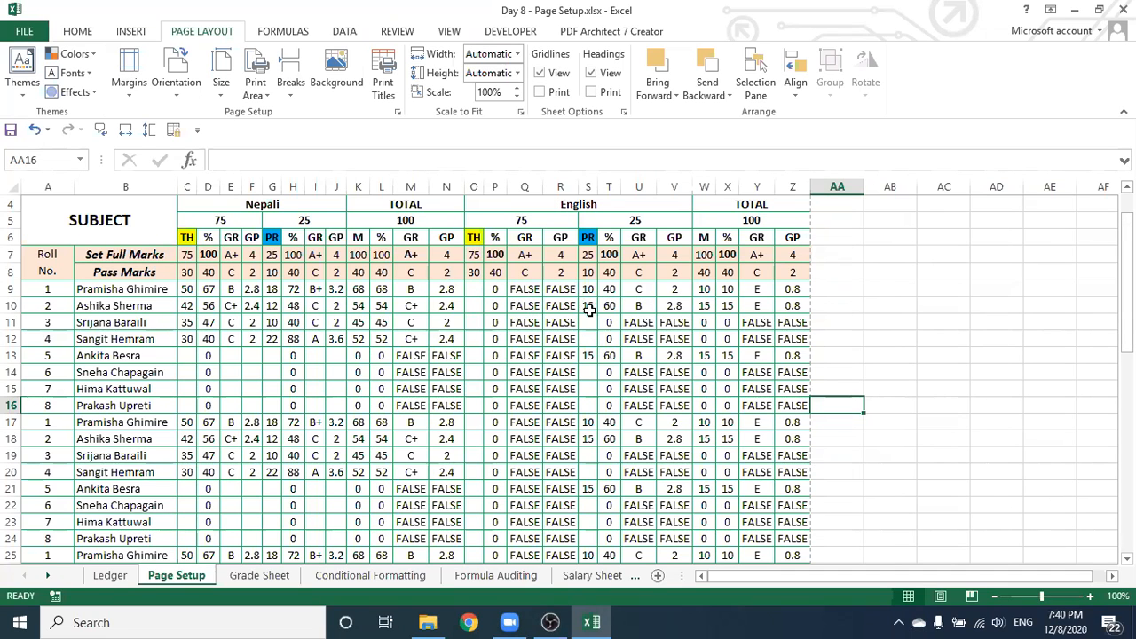
{"action": "scroll", "coordinate": [589, 310], "scroll_direction": "up", "scroll_amount": 1}
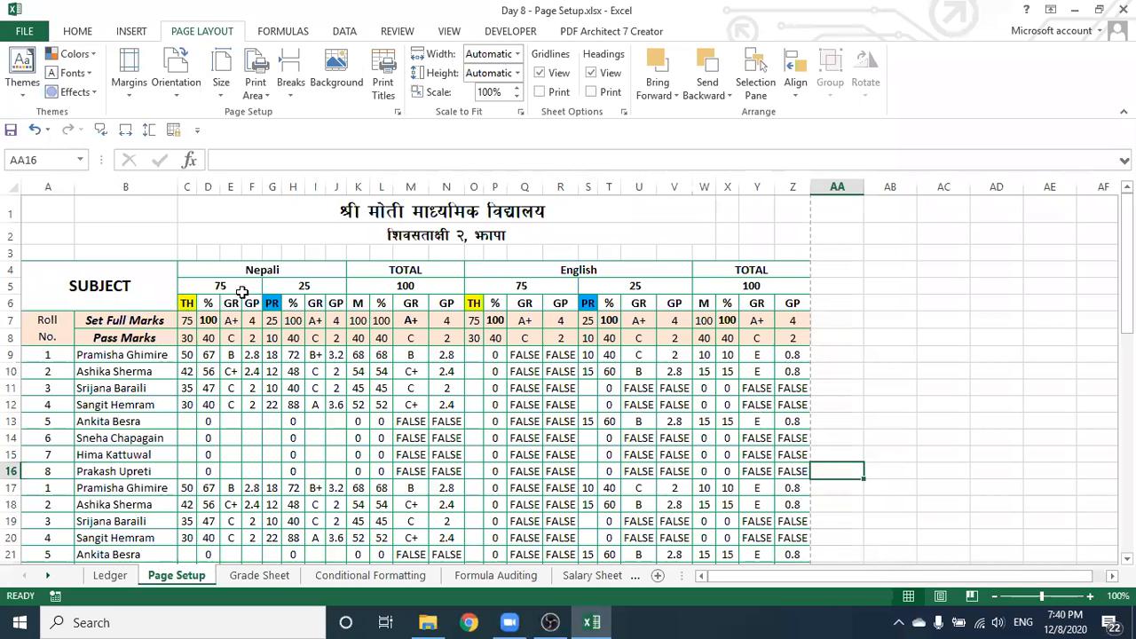
{"action": "scroll", "coordinate": [664, 336], "scroll_direction": "down", "scroll_amount": 5}
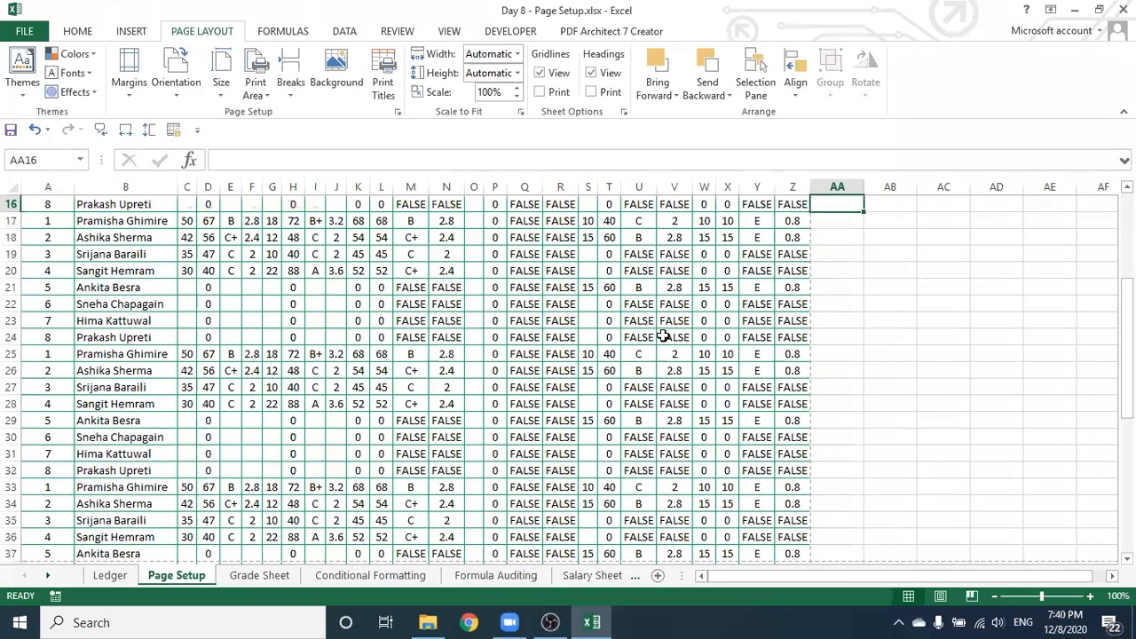
{"action": "scroll", "coordinate": [666, 337], "scroll_direction": "down", "scroll_amount": 5}
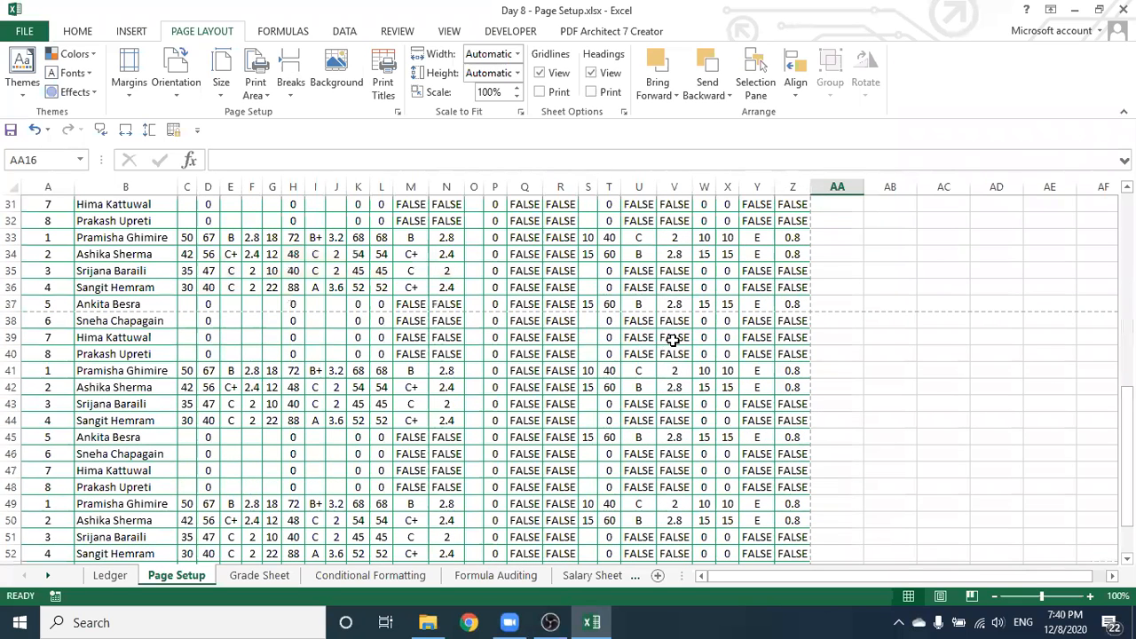
{"action": "scroll", "coordinate": [674, 344], "scroll_direction": "up", "scroll_amount": 2}
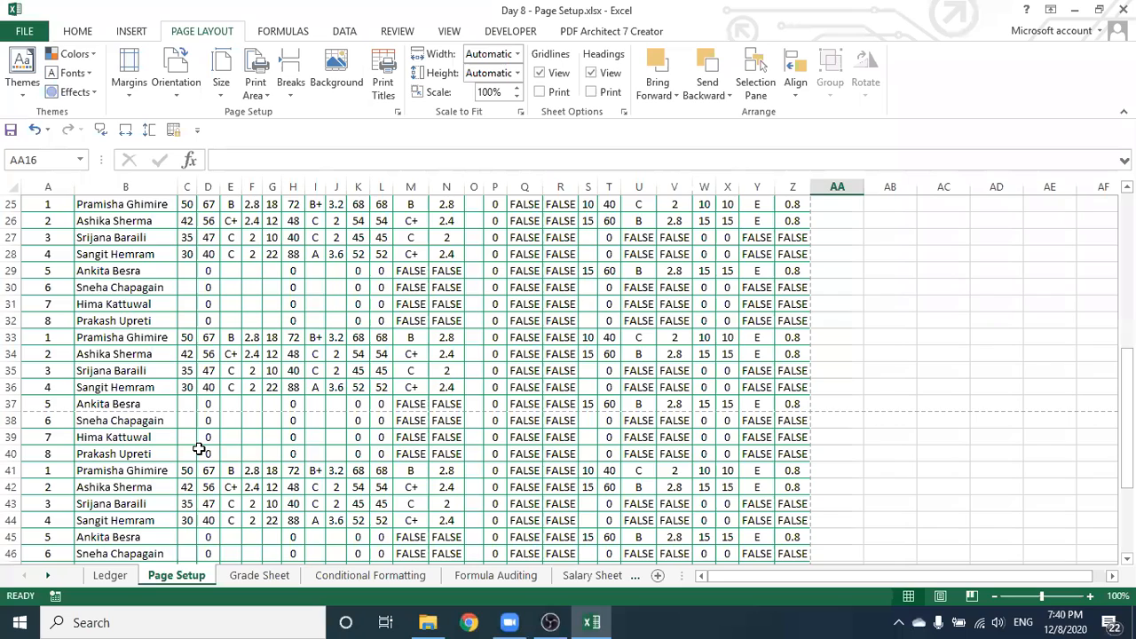
{"action": "scroll", "coordinate": [265, 451], "scroll_direction": "down", "scroll_amount": 1}
{"action": "scroll", "coordinate": [265, 451], "scroll_direction": "down", "scroll_amount": 4}
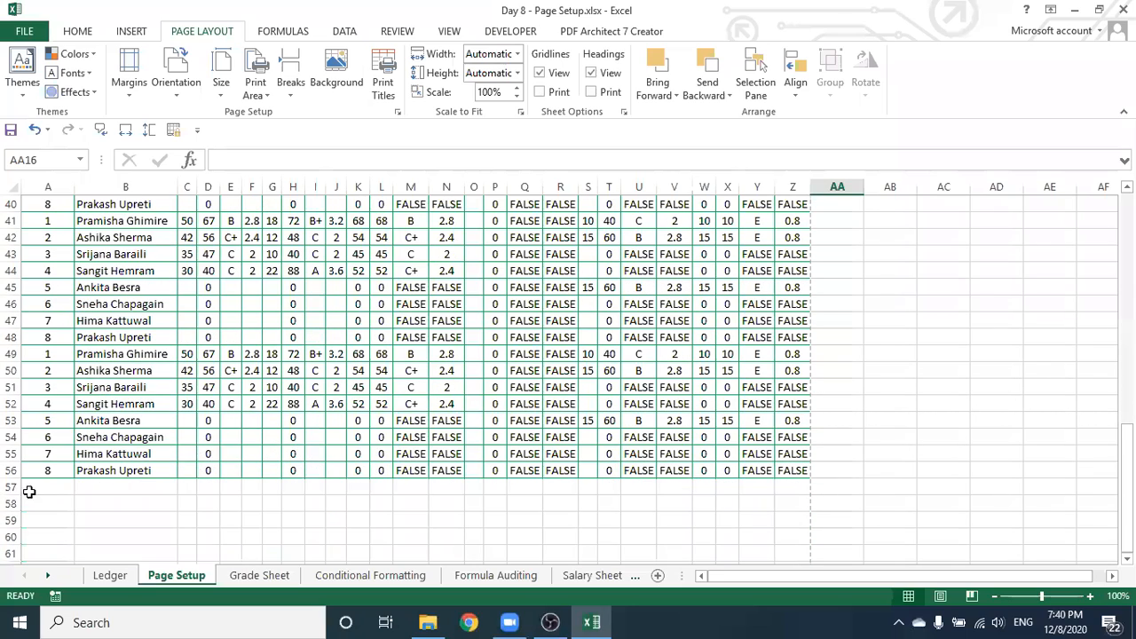
{"action": "scroll", "coordinate": [604, 439], "scroll_direction": "up", "scroll_amount": 8}
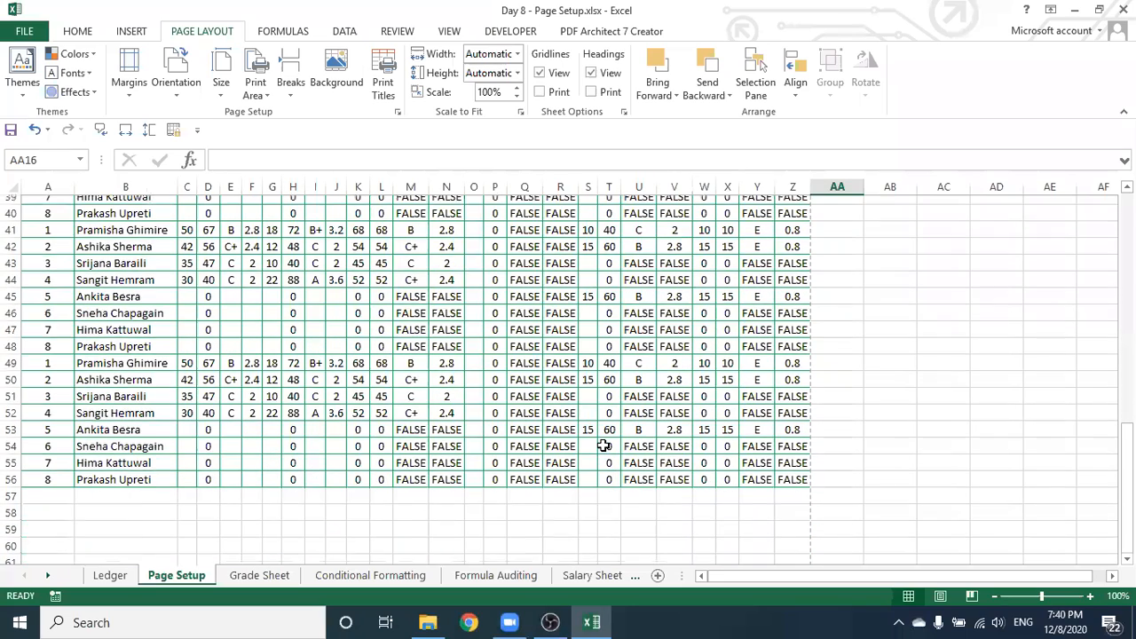
{"action": "scroll", "coordinate": [601, 438], "scroll_direction": "up", "scroll_amount": 5}
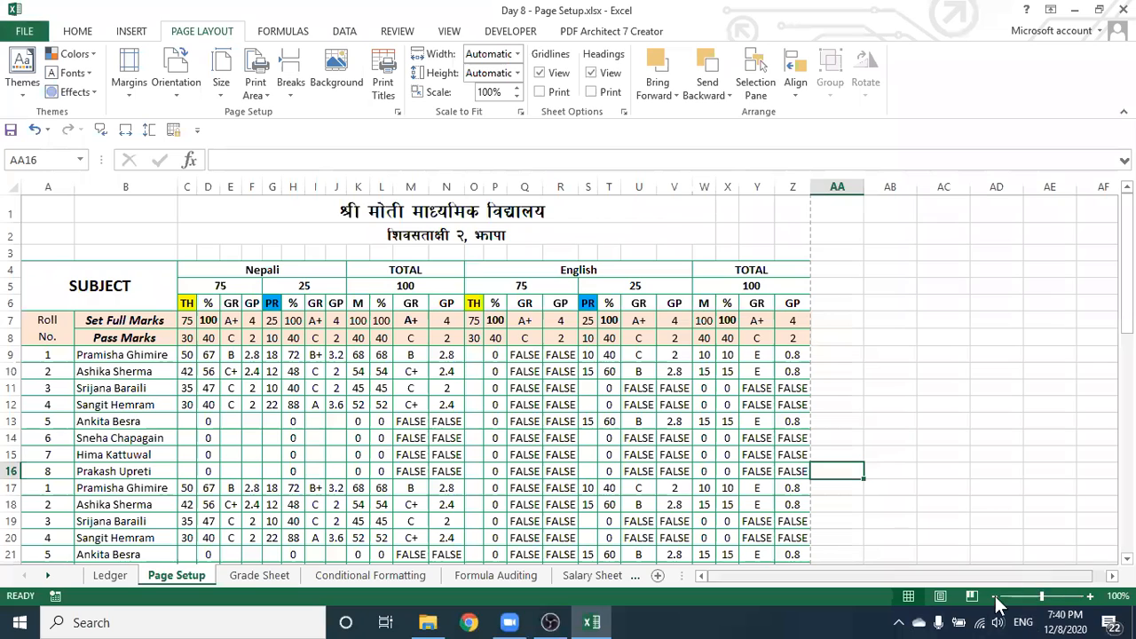
Switch to Page Layout view and check that header rows 4–8 repeat on page two
{"action": "left_click", "coordinate": [940, 597]}
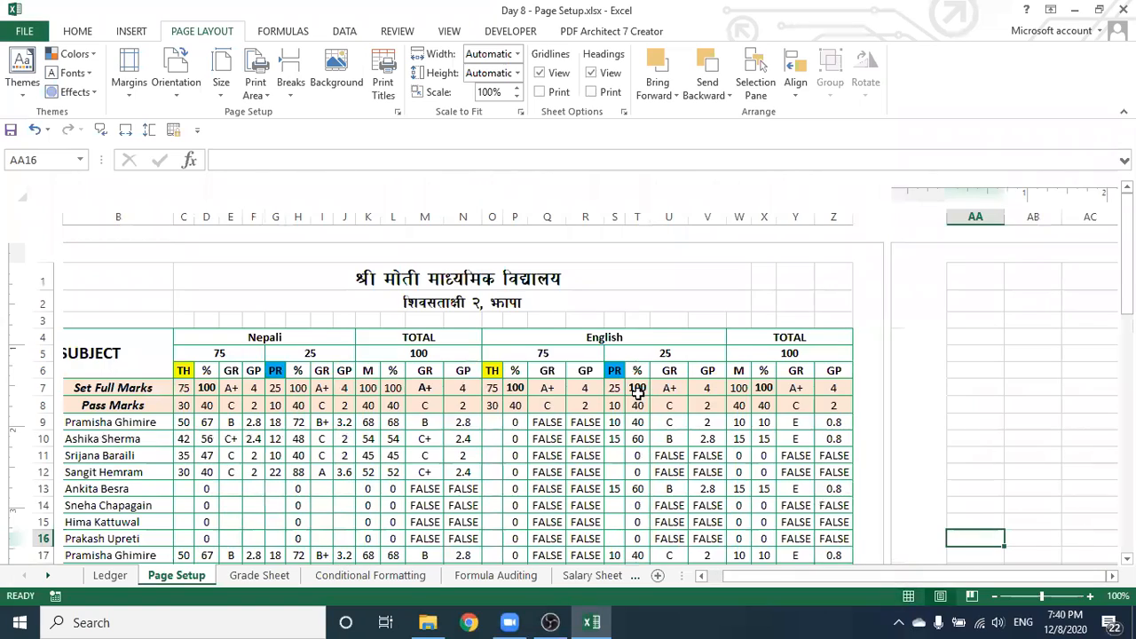
{"action": "scroll", "coordinate": [638, 388], "scroll_direction": "down", "scroll_amount": 9}
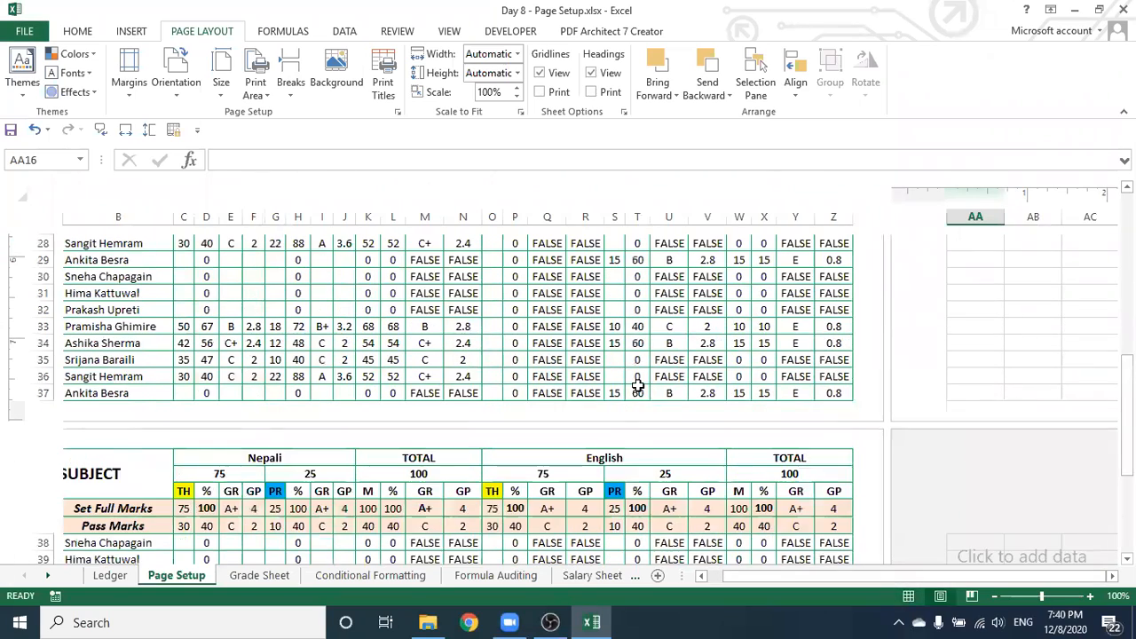
{"action": "scroll", "coordinate": [637, 383], "scroll_direction": "down", "scroll_amount": 1}
{"action": "scroll", "coordinate": [637, 388], "scroll_direction": "up", "scroll_amount": 10}
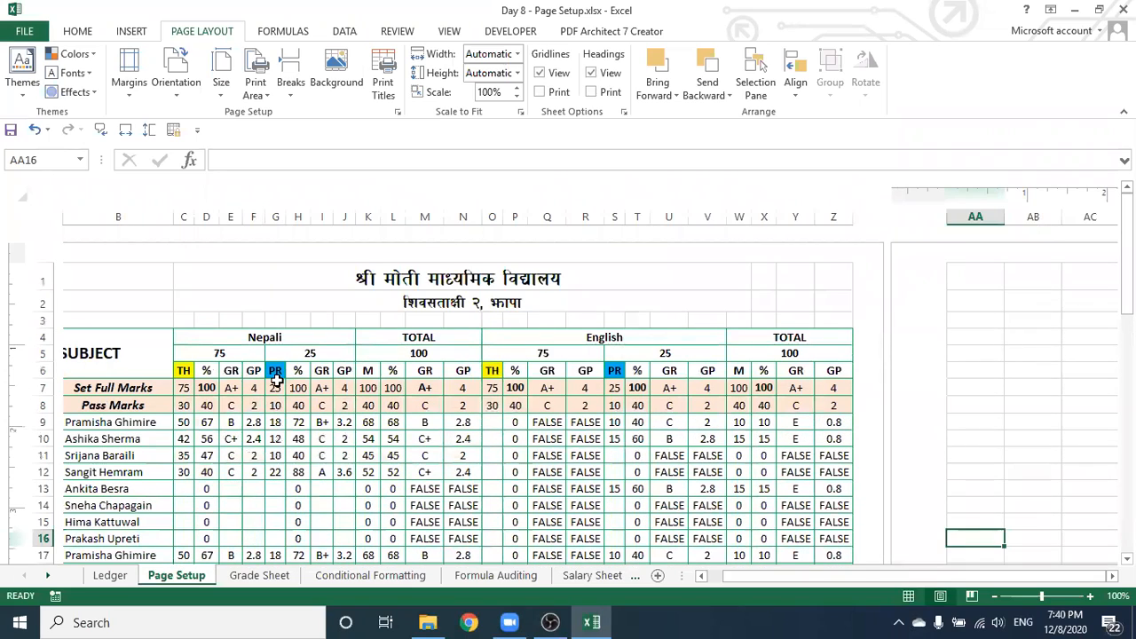
{"action": "scroll", "coordinate": [216, 394], "scroll_direction": "down", "scroll_amount": 7}
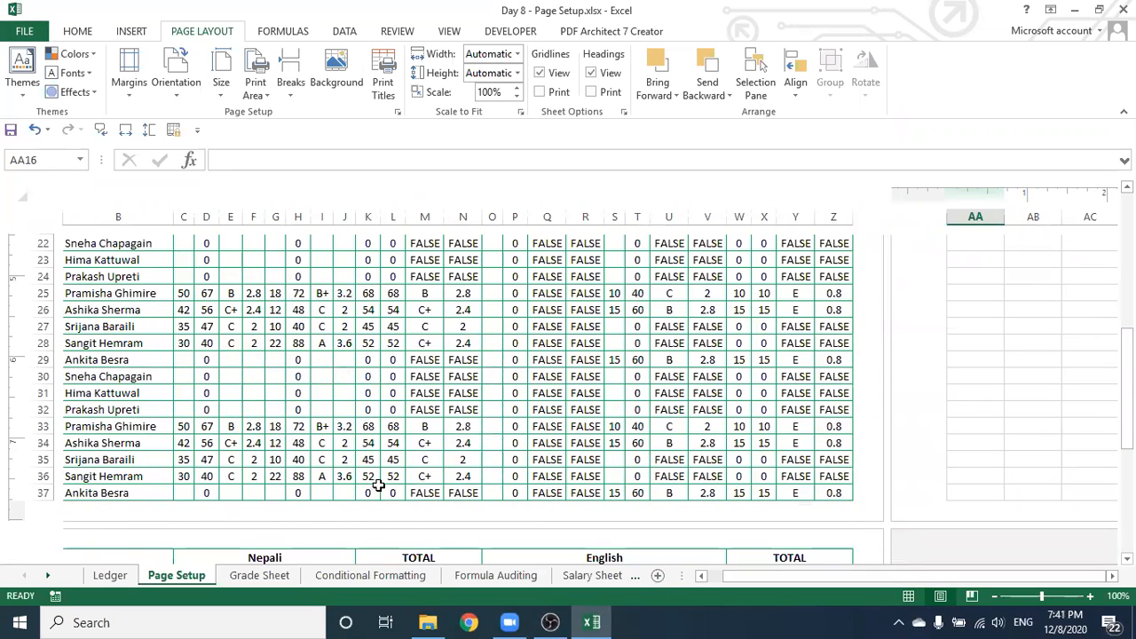
{"action": "scroll", "coordinate": [396, 436], "scroll_direction": "down", "scroll_amount": 2}
{"action": "scroll", "coordinate": [396, 436], "scroll_direction": "down", "scroll_amount": 2}
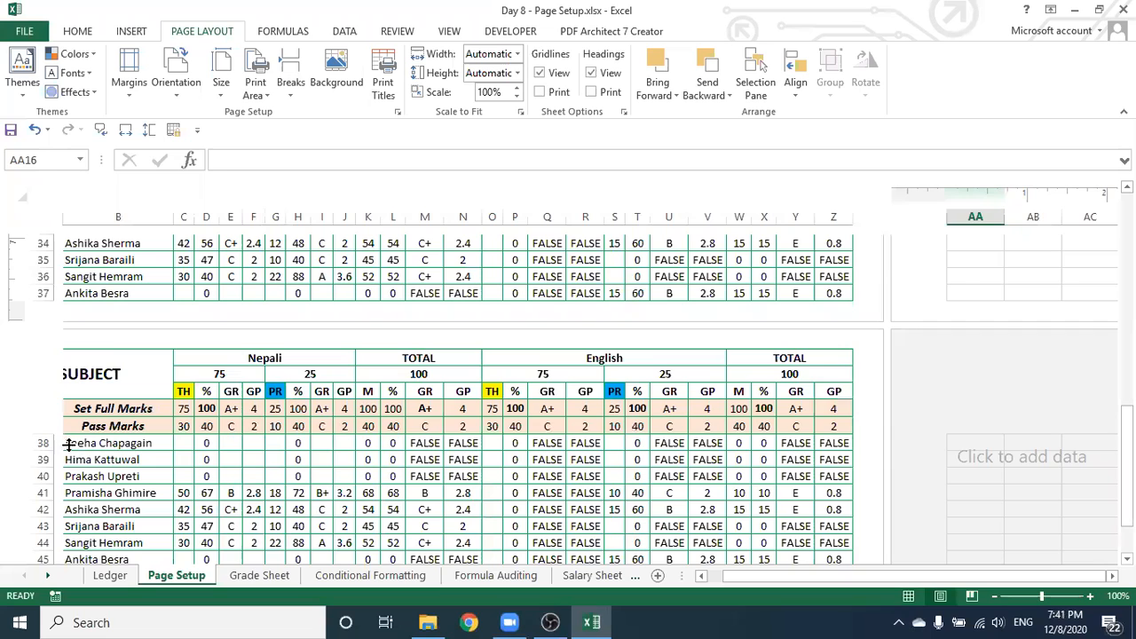
{"action": "scroll", "coordinate": [184, 439], "scroll_direction": "down", "scroll_amount": 5}
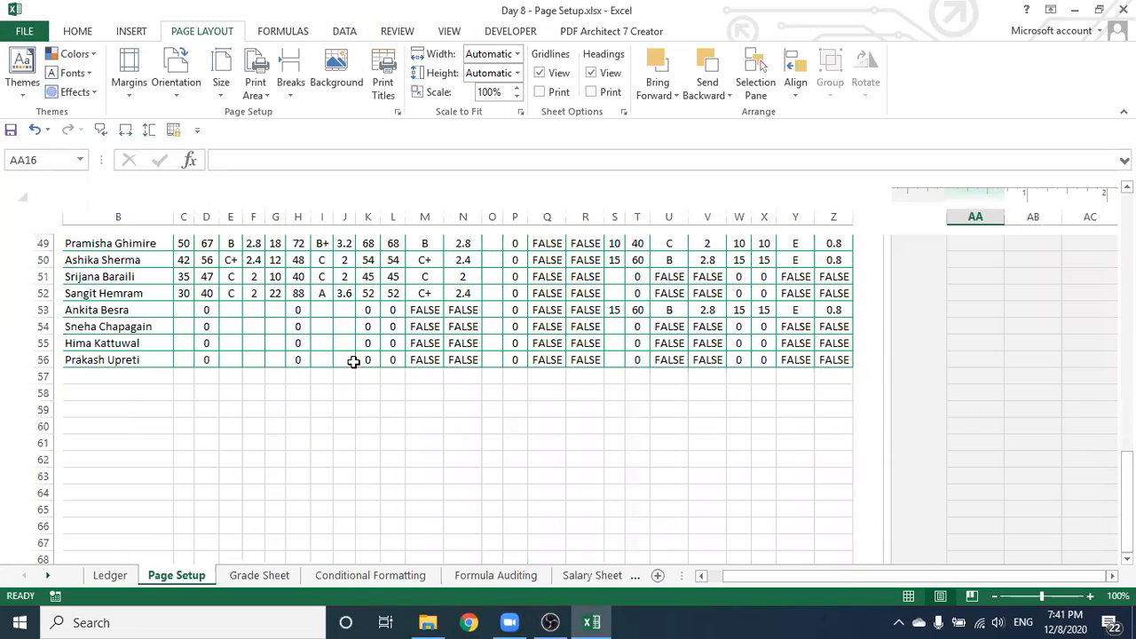
{"action": "scroll", "coordinate": [354, 362], "scroll_direction": "up", "scroll_amount": 16}
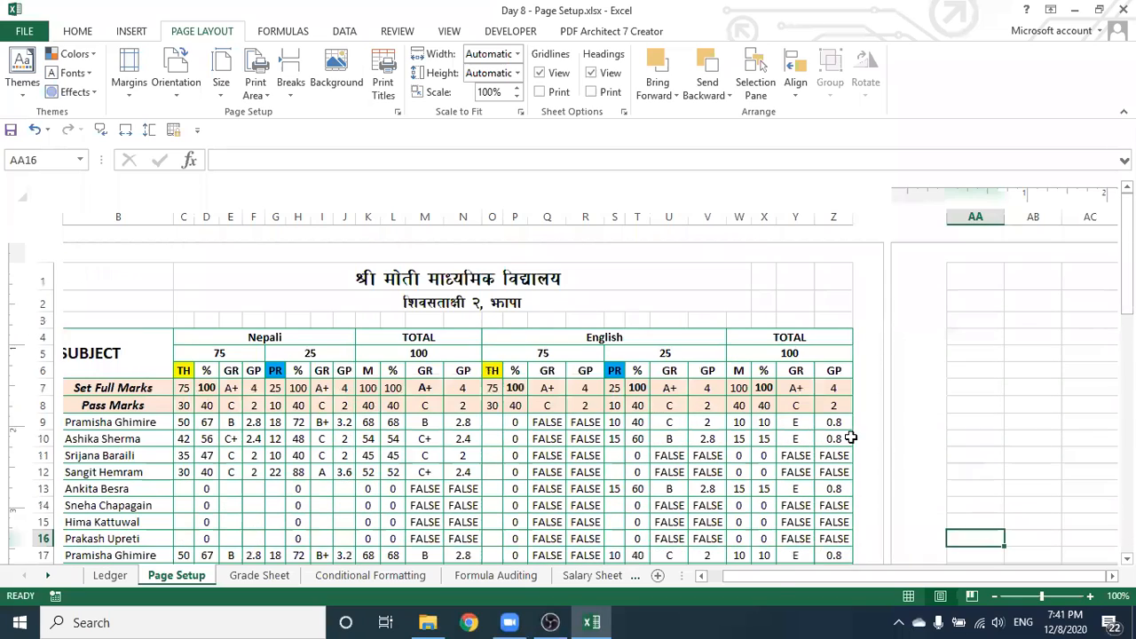
{"action": "left_click", "coordinate": [774, 576]}
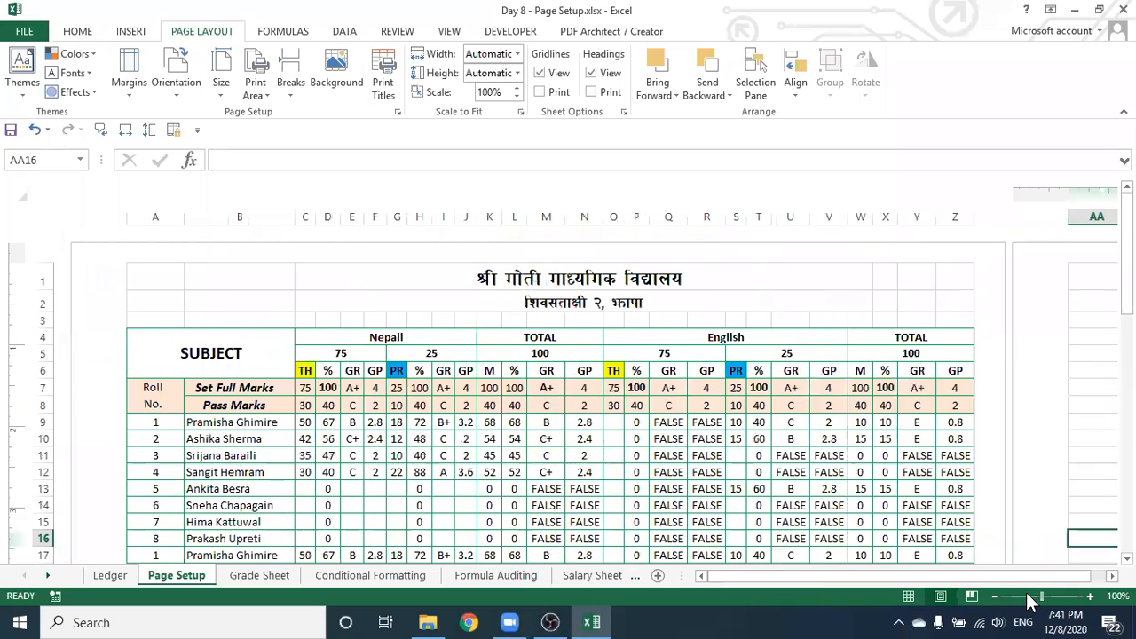
Return to Normal view and select the full marks table from A1 to Z56
{"action": "left_click", "coordinate": [910, 601]}
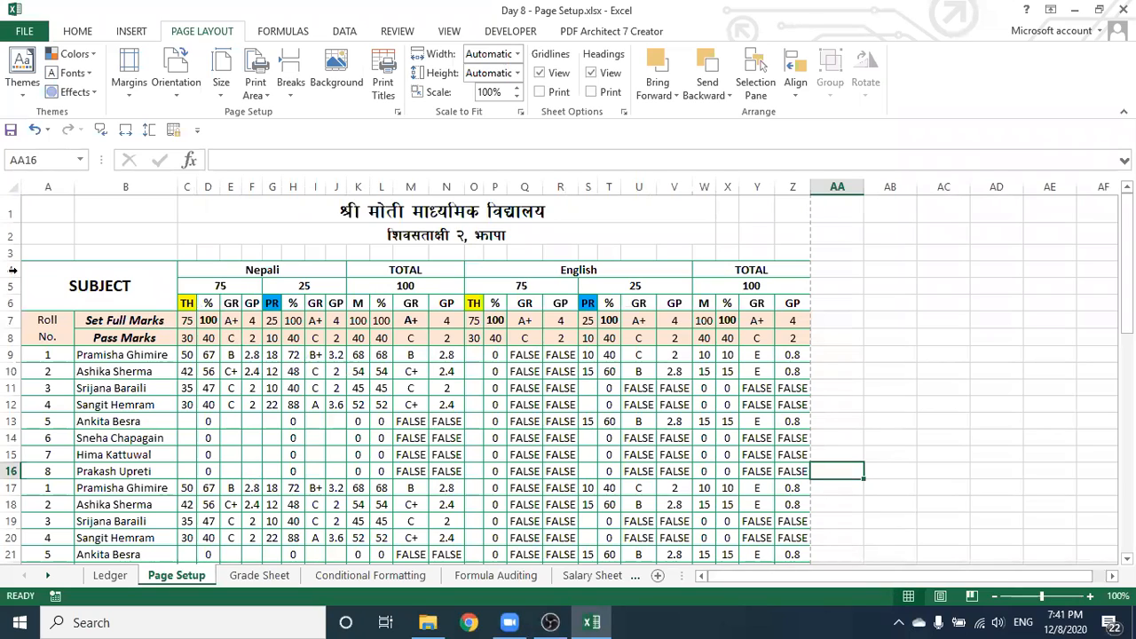
{"action": "scroll", "coordinate": [301, 337], "scroll_direction": "down", "scroll_amount": 6}
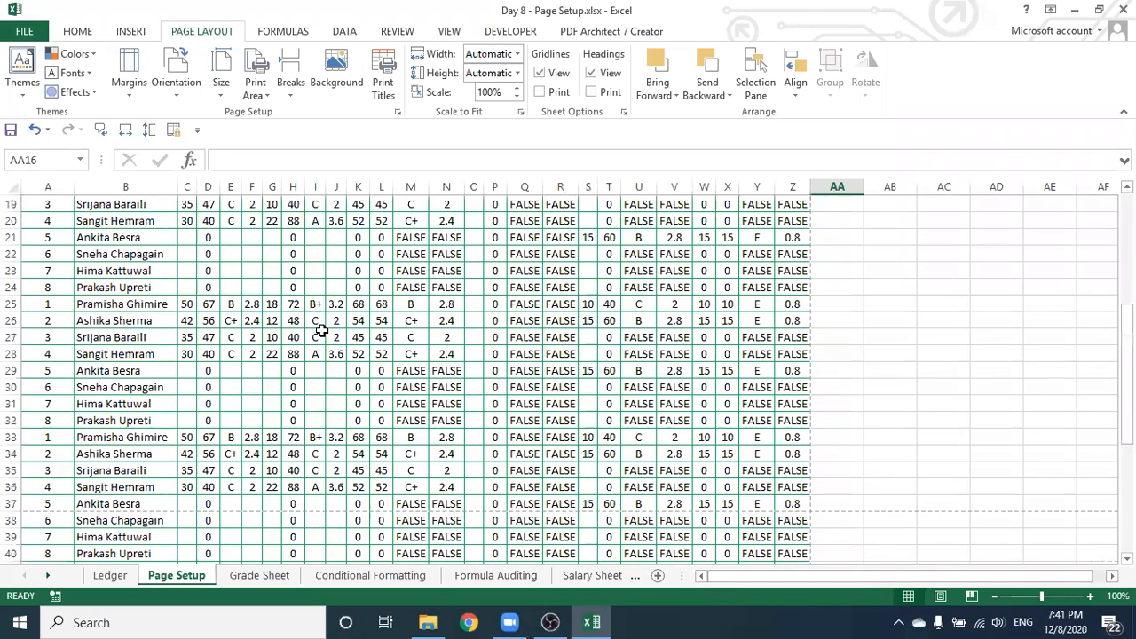
{"action": "scroll", "coordinate": [321, 330], "scroll_direction": "up", "scroll_amount": 6}
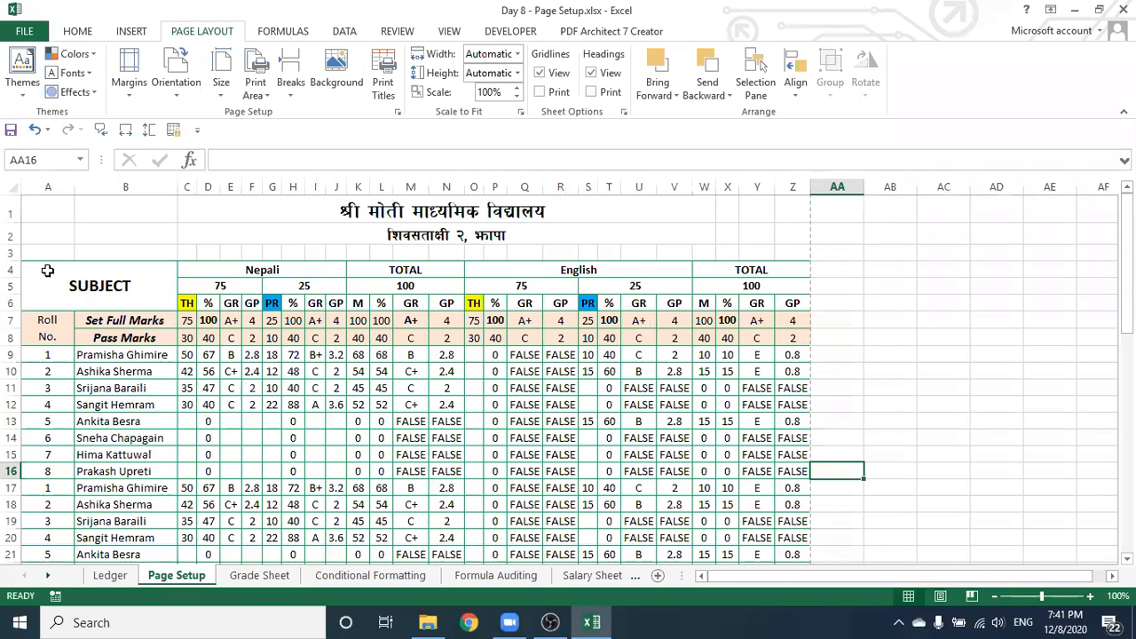
{"action": "left_click_drag", "start_coordinate": [29, 269], "coordinate": [669, 330]}
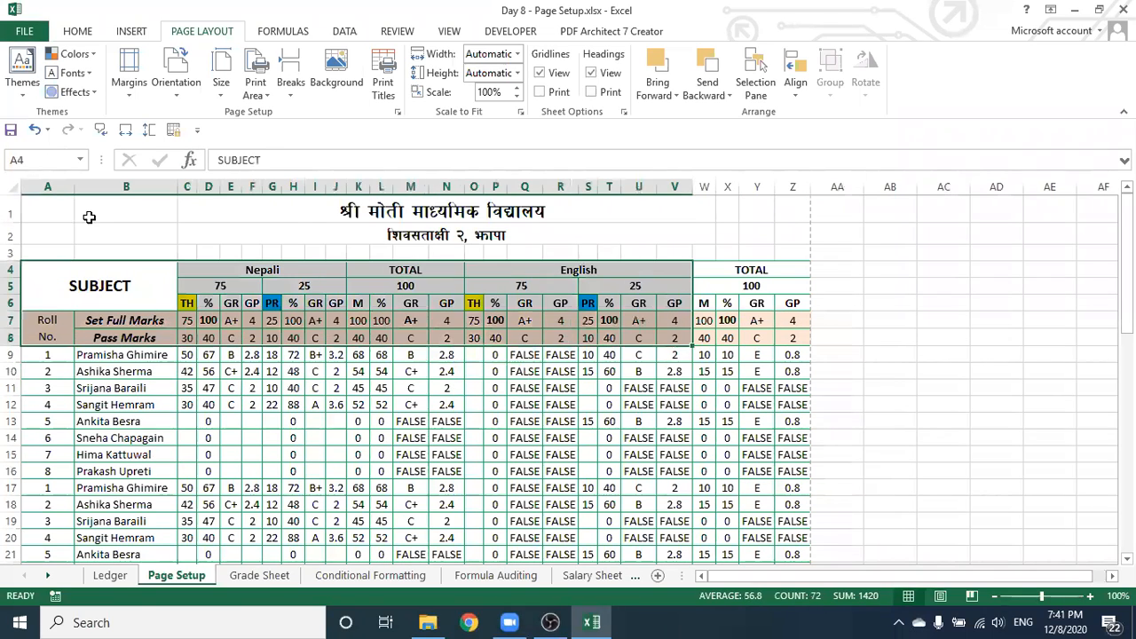
{"action": "mouse_move", "coordinate": [29, 203]}
{"action": "left_mouse_down"}
{"action": "mouse_move", "coordinate": [794, 240]}
{"action": "mouse_move", "coordinate": [805, 338]}
{"action": "mouse_move", "coordinate": [785, 588]}
{"action": "mouse_move", "coordinate": [780, 417]}
{"action": "left_mouse_up"}
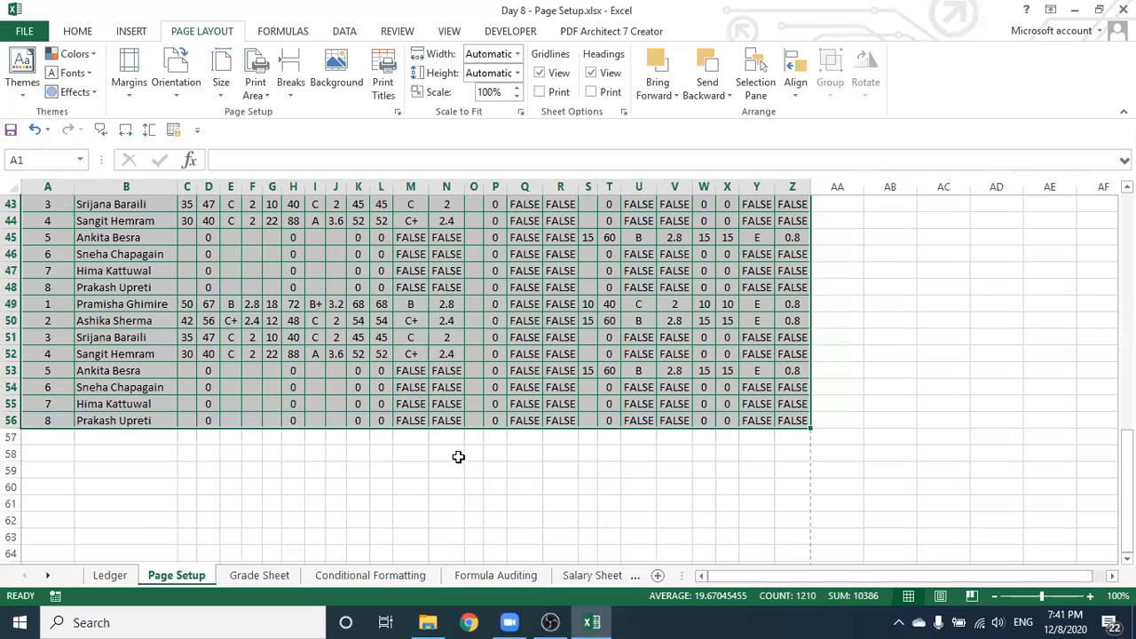
{"action": "scroll", "coordinate": [442, 411], "scroll_direction": "up", "scroll_amount": 12}
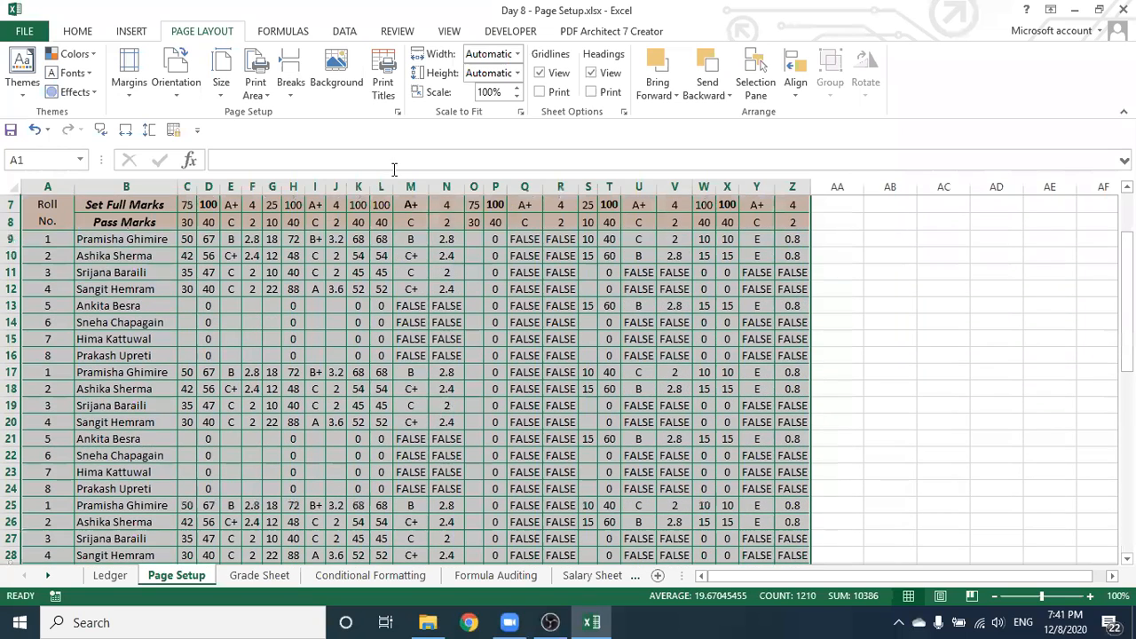
{"action": "scroll", "coordinate": [394, 187], "scroll_direction": "up", "scroll_amount": 2}
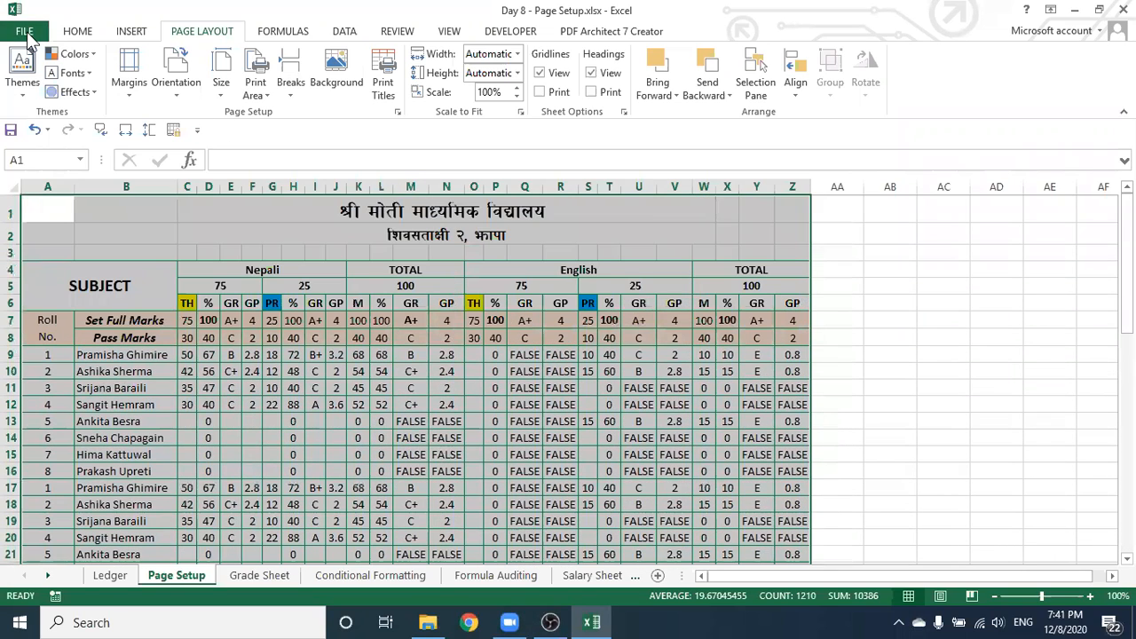
{"action": "left_click", "coordinate": [25, 32]}
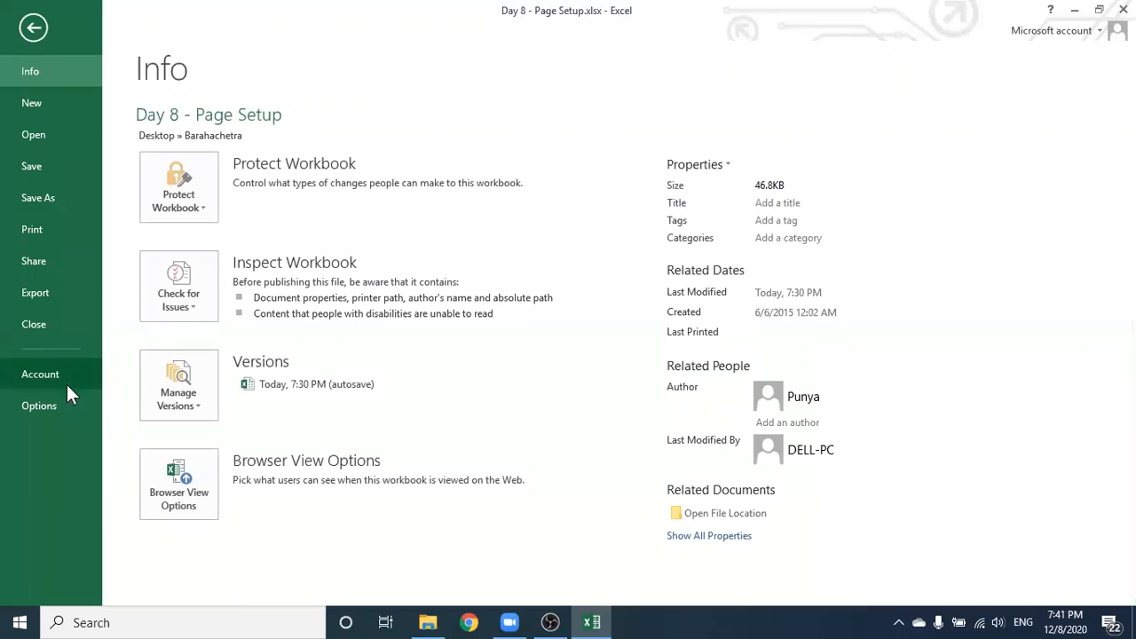
Open the Print page, keeping the Brother DCP-L2550DW as the selected printer
{"action": "left_click", "coordinate": [57, 231]}
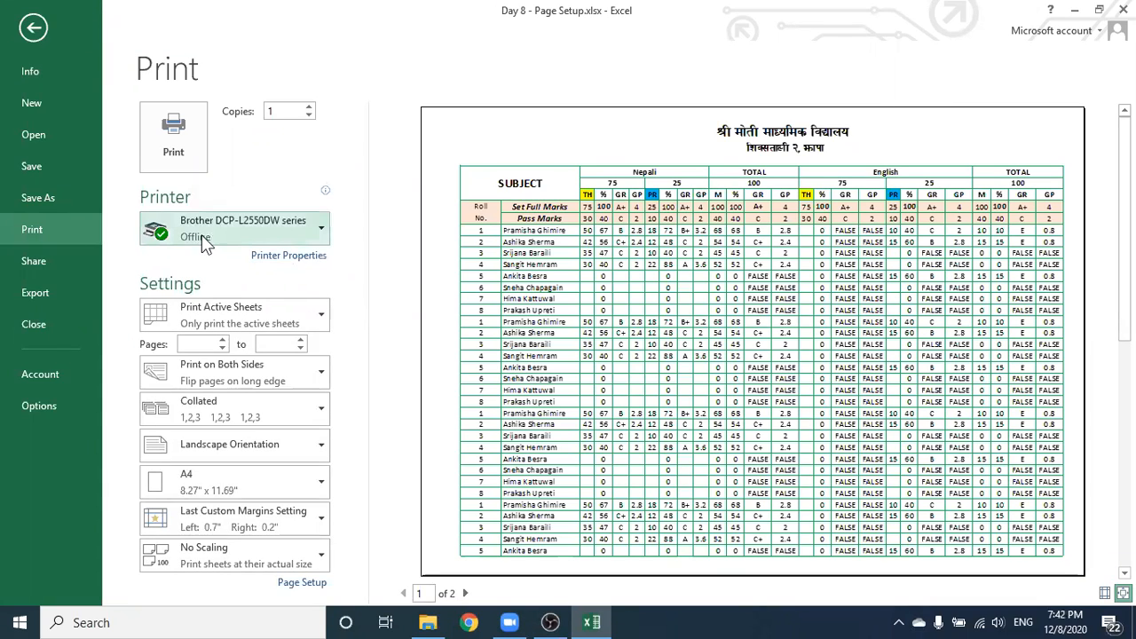
{"action": "mouse_move", "coordinate": [263, 236]}
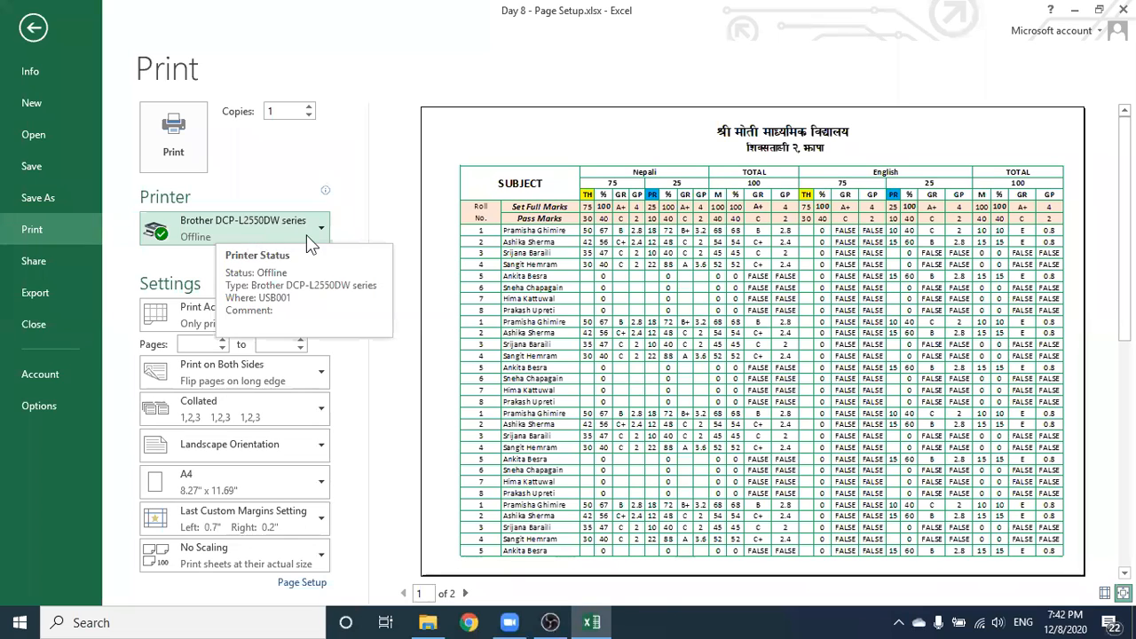
{"action": "left_click", "coordinate": [321, 233]}
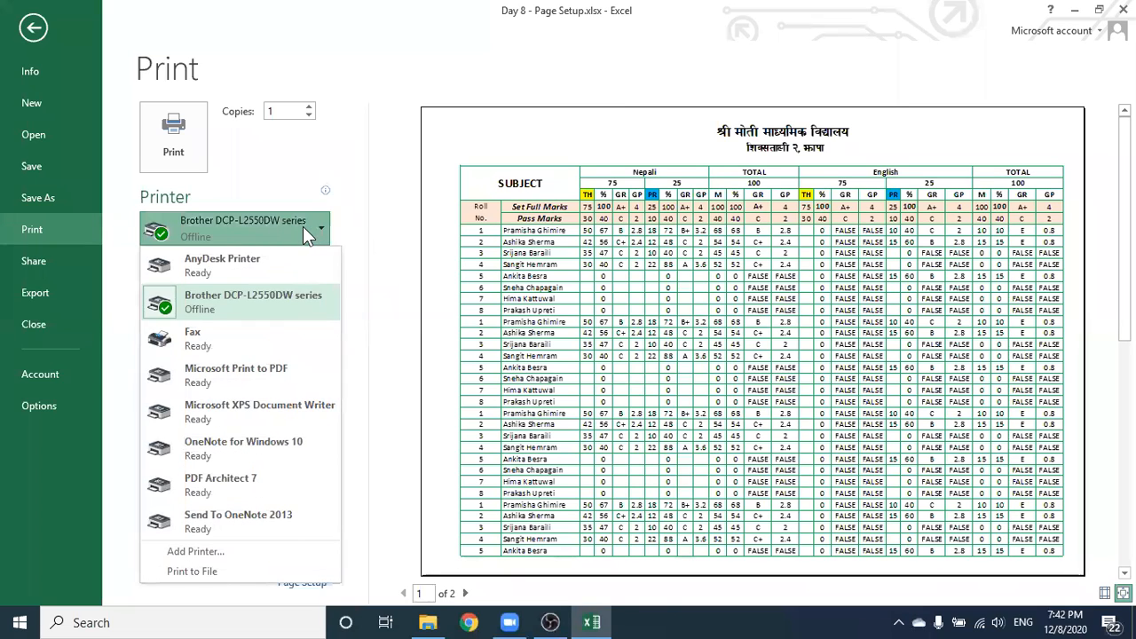
{"action": "left_click", "coordinate": [238, 312]}
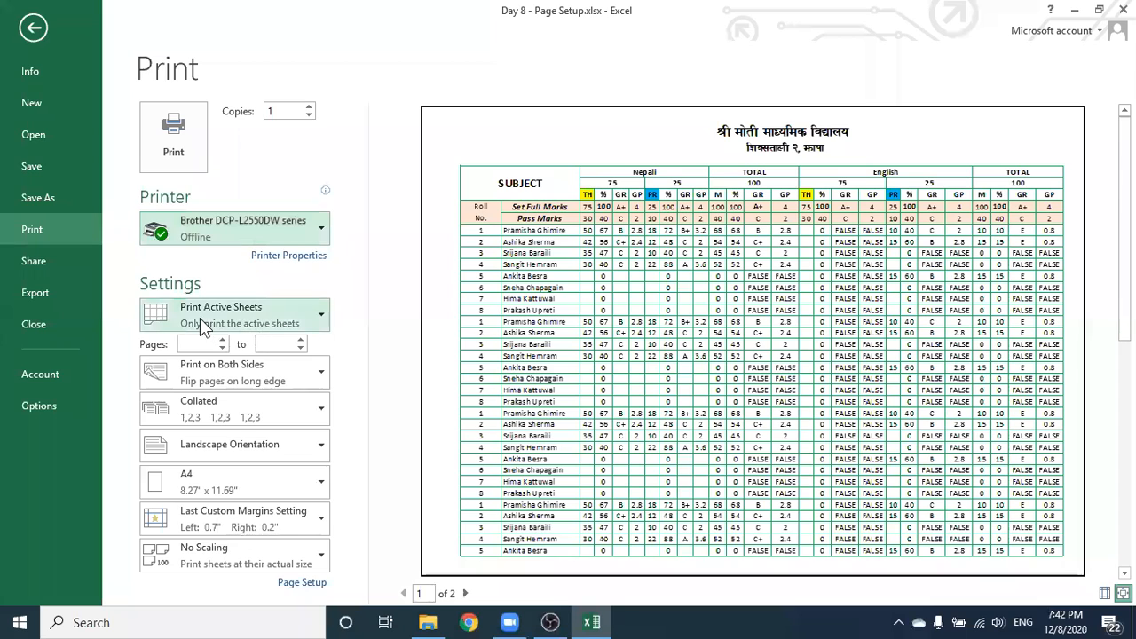
{"action": "left_click", "coordinate": [305, 310]}
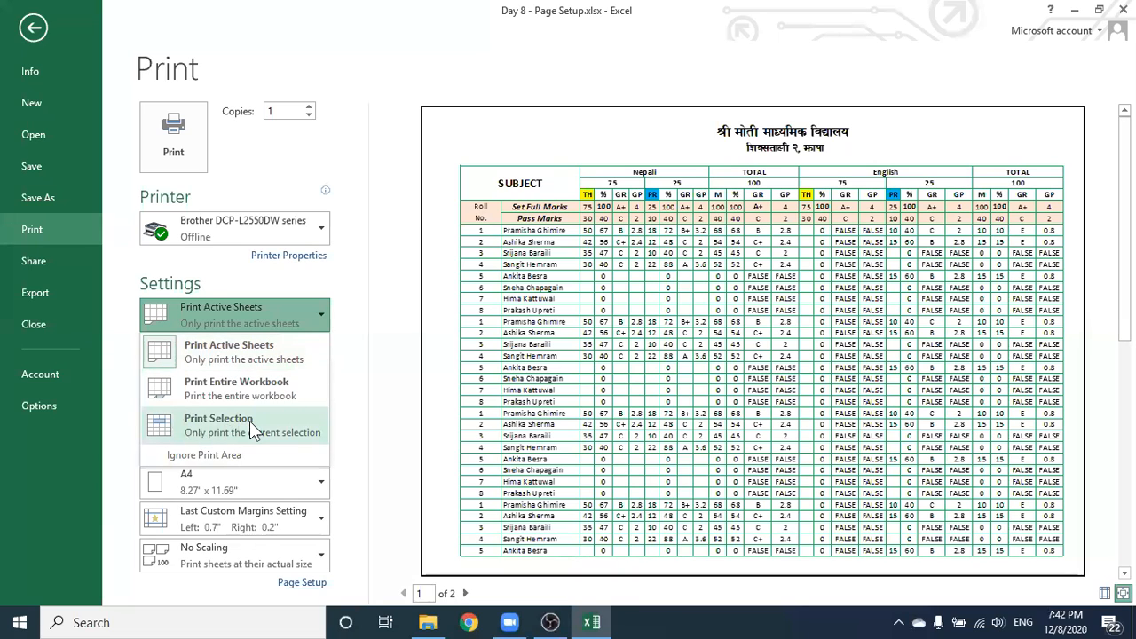
Set the print settings to Print Selection and Print One Sided
{"action": "left_click", "coordinate": [250, 421]}
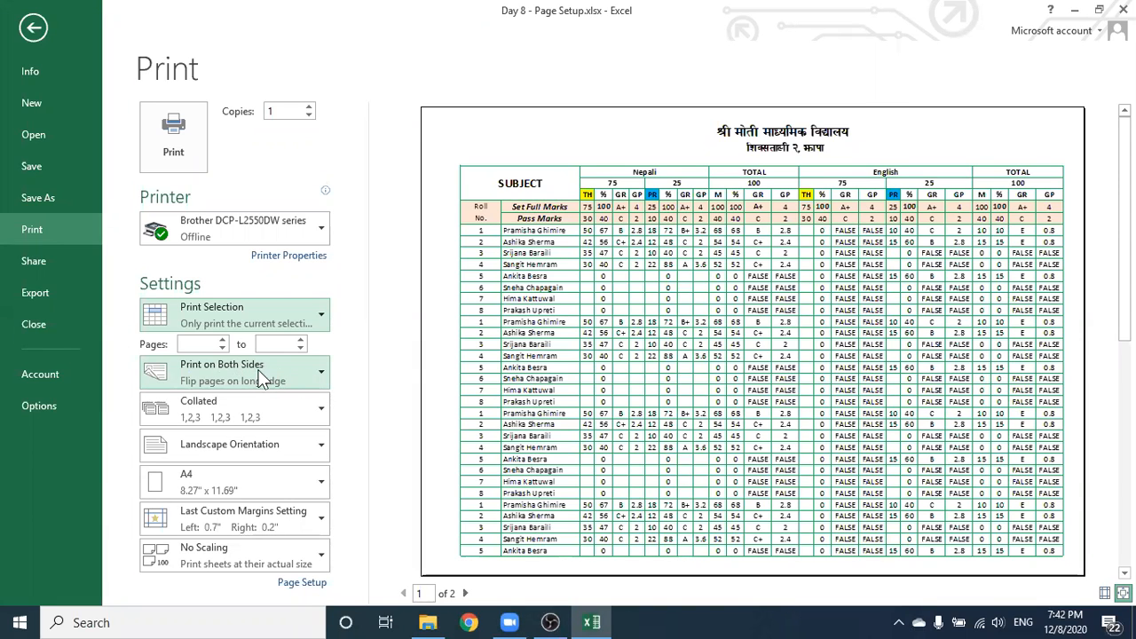
{"action": "left_click", "coordinate": [314, 377]}
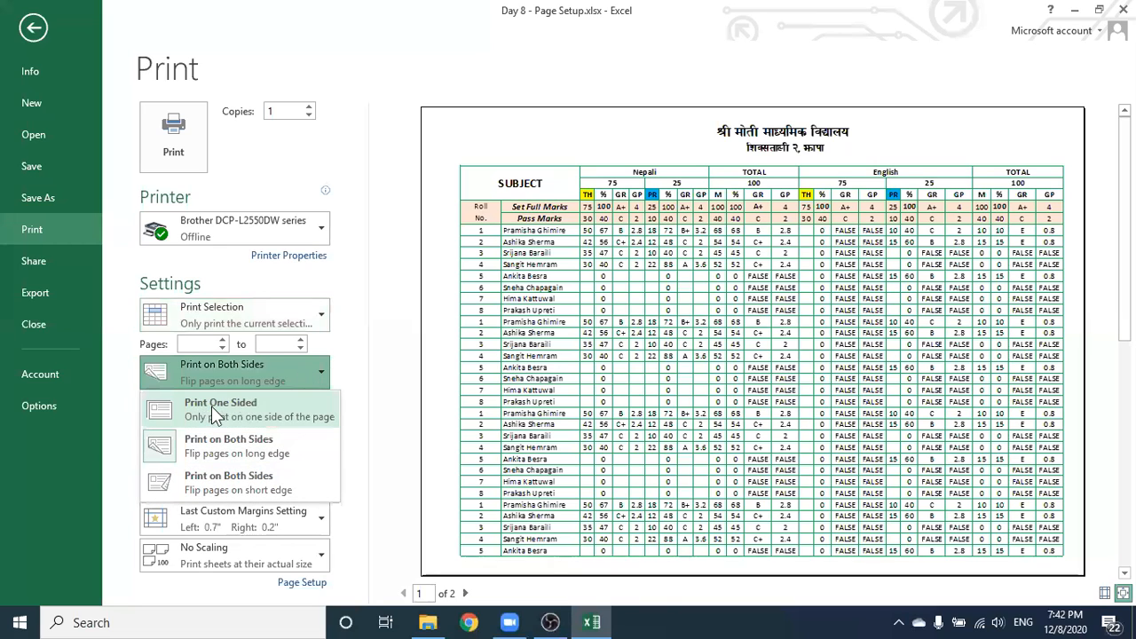
{"action": "left_click", "coordinate": [265, 404]}
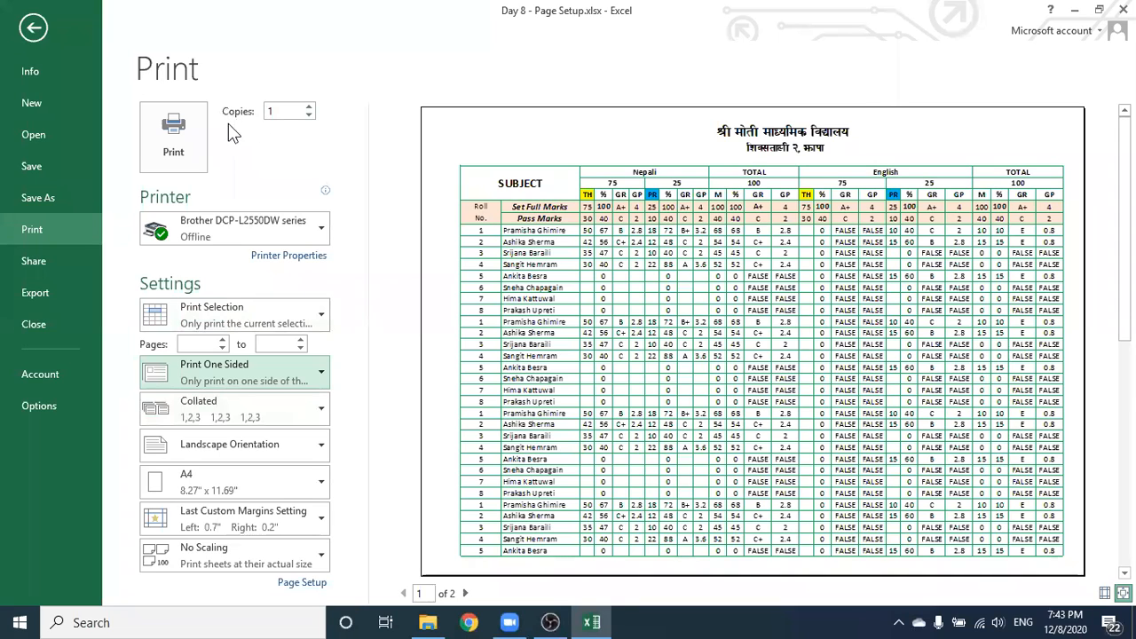
{"action": "left_click", "coordinate": [309, 108]}
{"action": "left_click", "coordinate": [309, 107]}
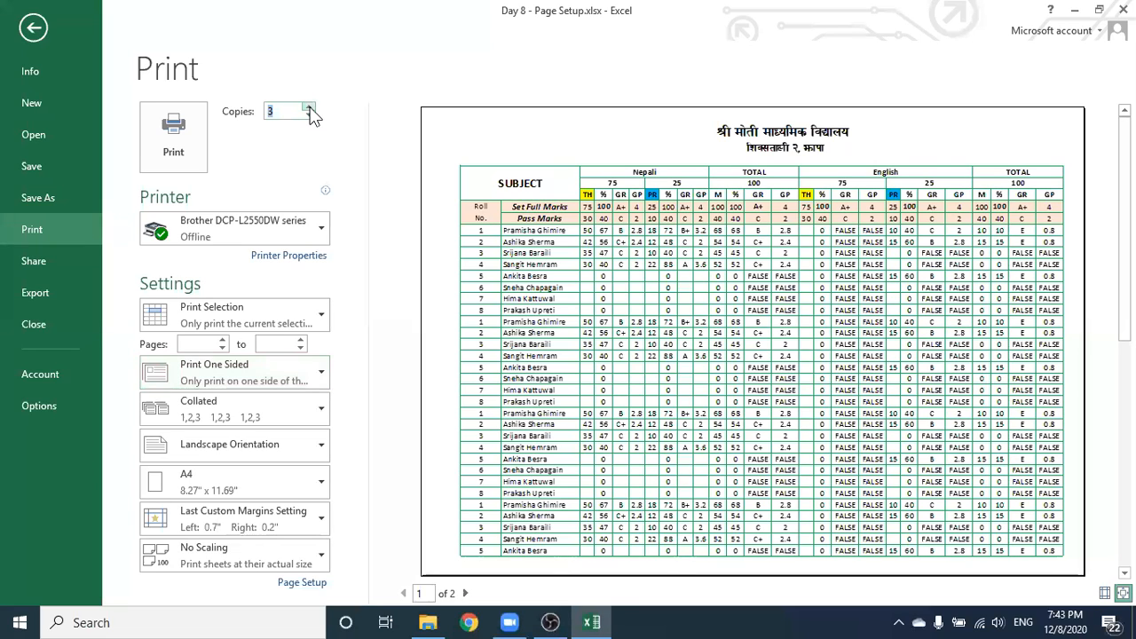
{"action": "left_click", "coordinate": [309, 108]}
{"action": "left_click", "coordinate": [308, 107]}
{"action": "left_click", "coordinate": [309, 108]}
{"action": "left_click", "coordinate": [309, 108]}
{"action": "left_click", "coordinate": [309, 107]}
{"action": "left_click", "coordinate": [308, 115]}
{"action": "left_click", "coordinate": [309, 116]}
{"action": "left_click", "coordinate": [308, 116]}
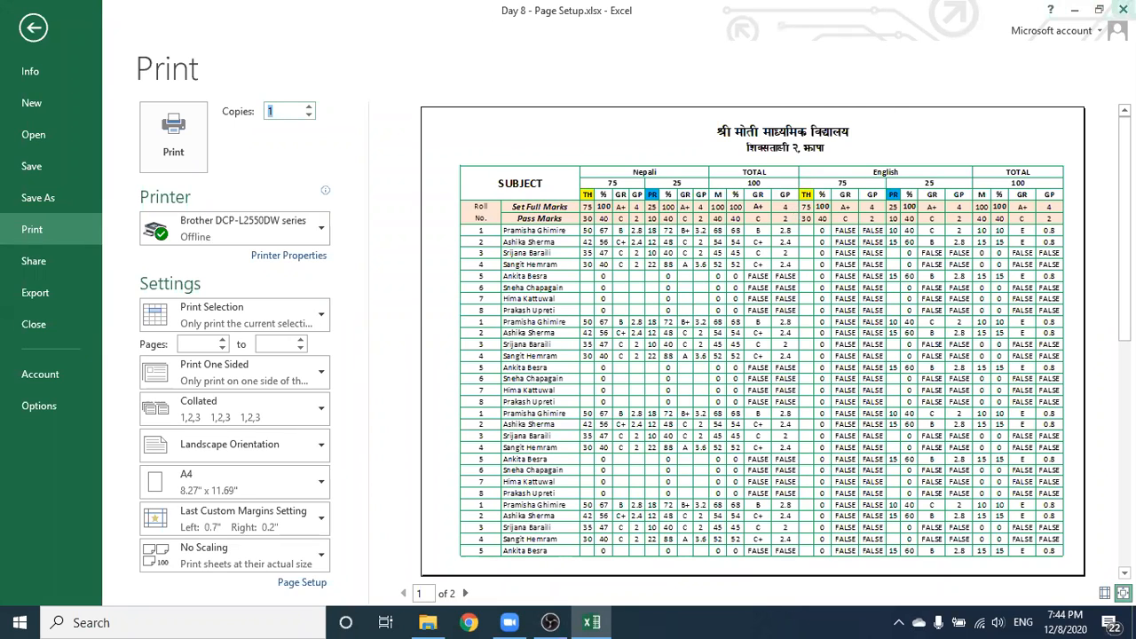
Leave Backstage, deselect the table by picking empty cell AA13, and reopen Print with Ctrl+P
{"action": "key", "text": "Escape"}
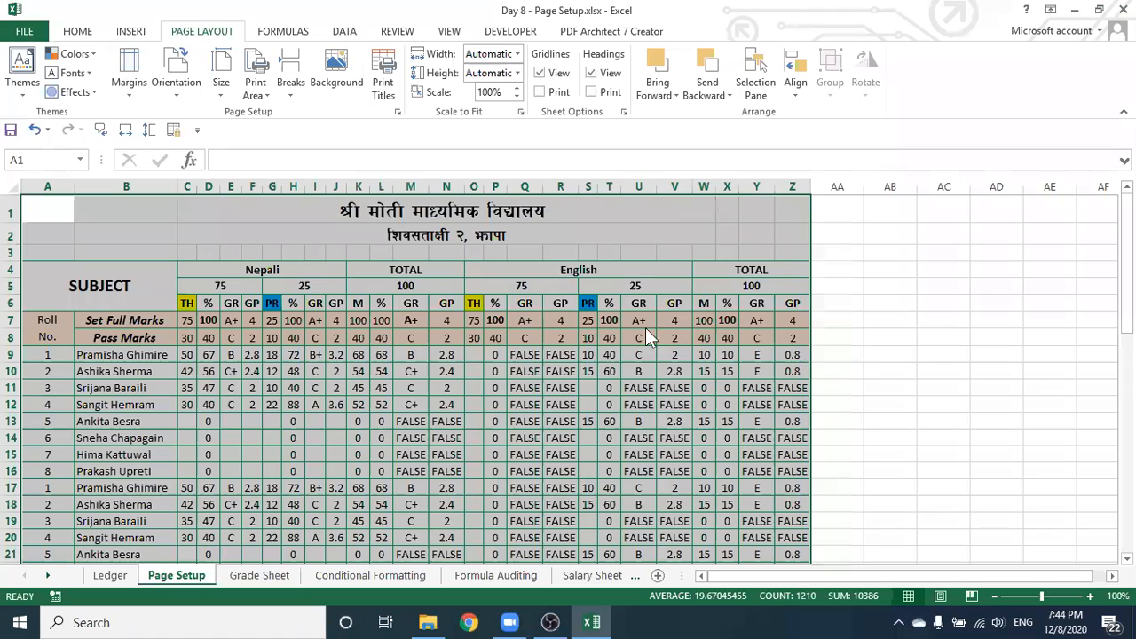
{"action": "key", "text": "ctrl+w"}
{"action": "left_click", "coordinate": [744, 255]}
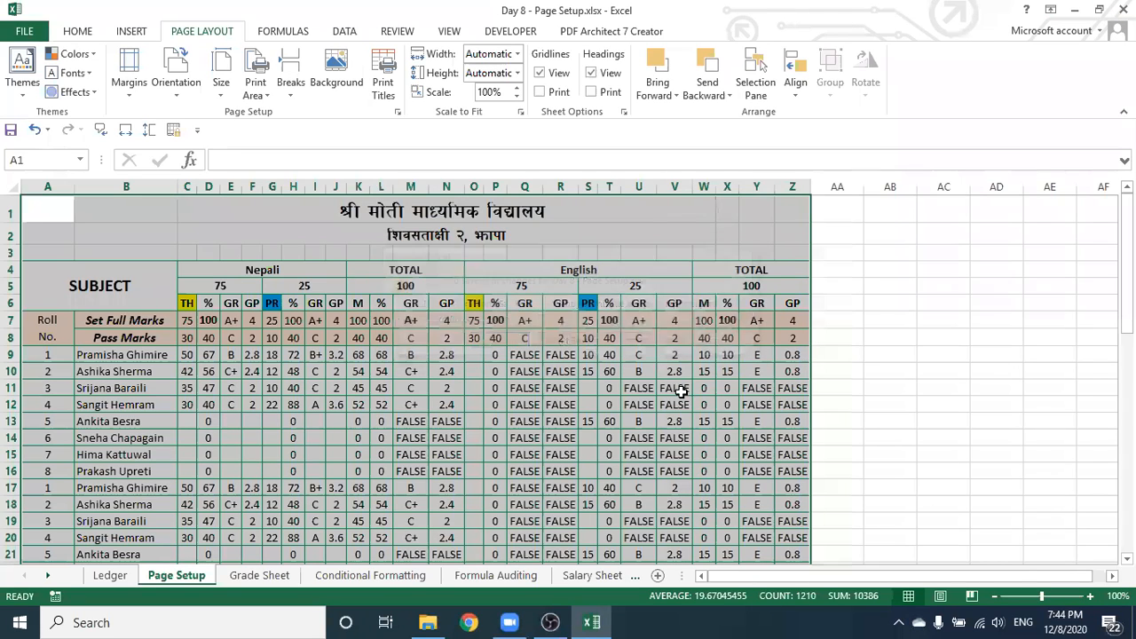
{"action": "left_click", "coordinate": [756, 421]}
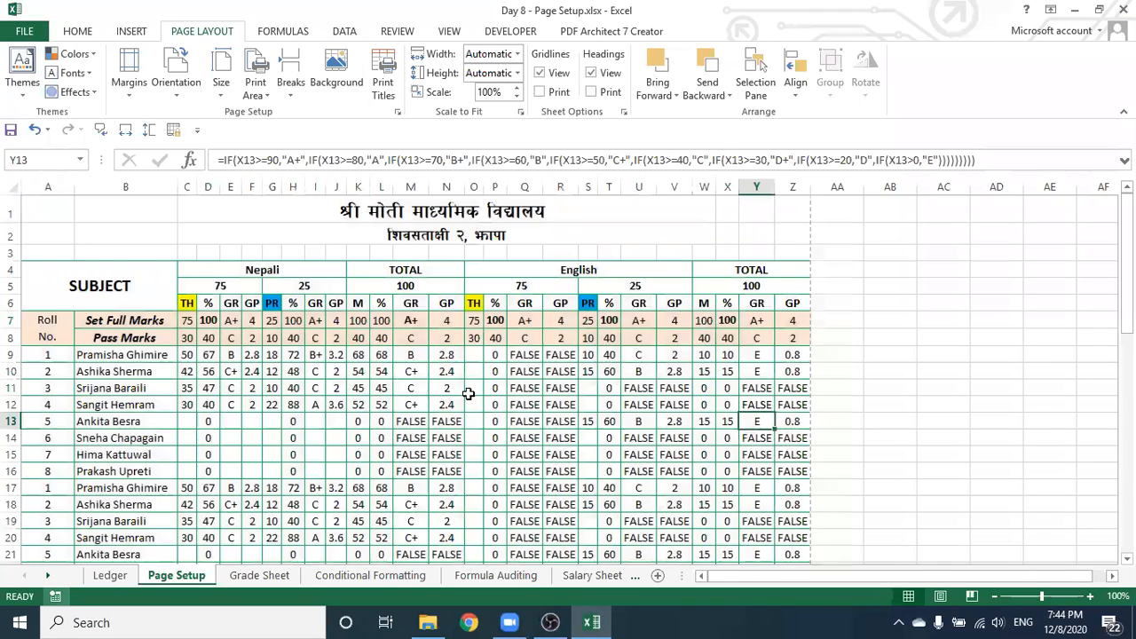
{"action": "left_click", "coordinate": [853, 417]}
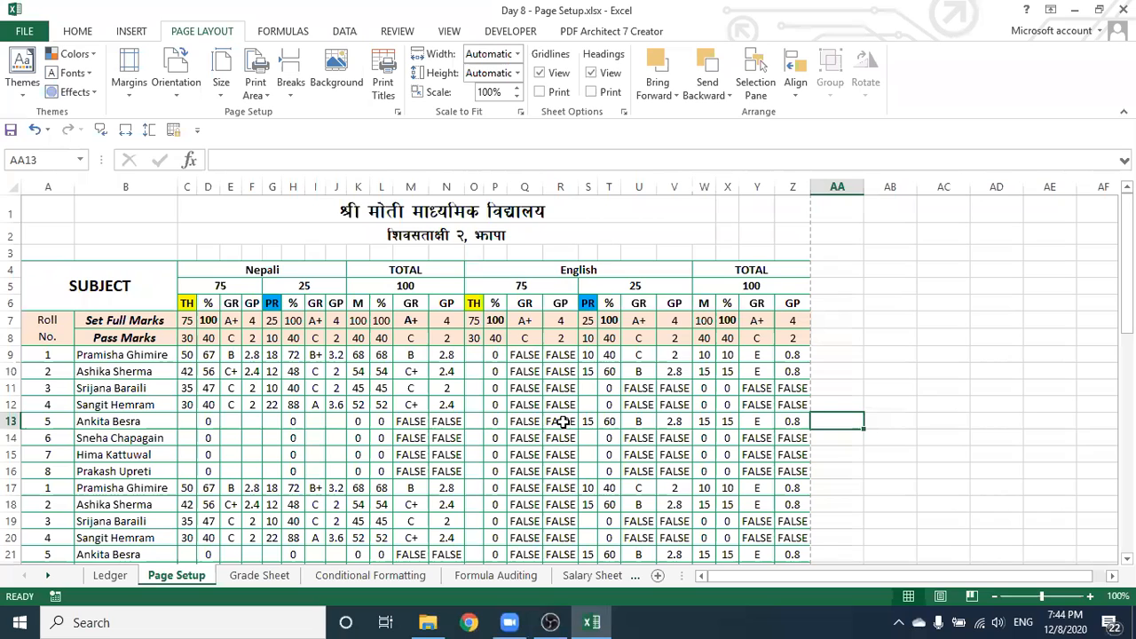
{"action": "key", "text": "ctrl+p"}
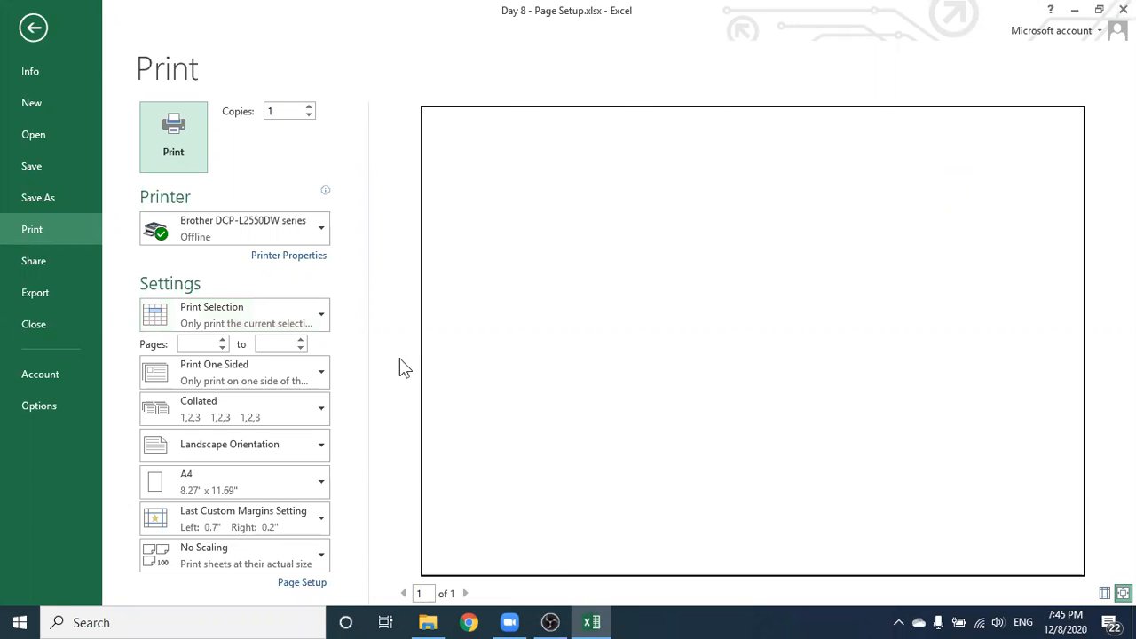
Exit the print preview, keeping the workbook open when the save-changes prompt appears
{"action": "key", "text": "Escape"}
{"action": "key", "text": "ctrl+w"}
{"action": "key", "text": "Escape"}
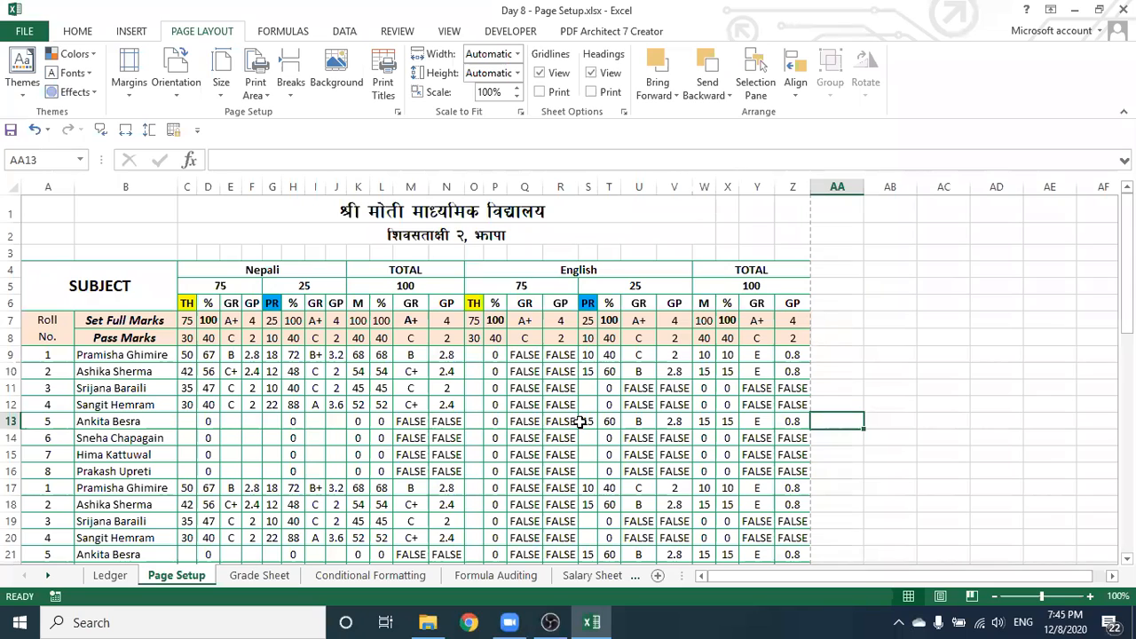
{"action": "left_click", "coordinate": [837, 388]}
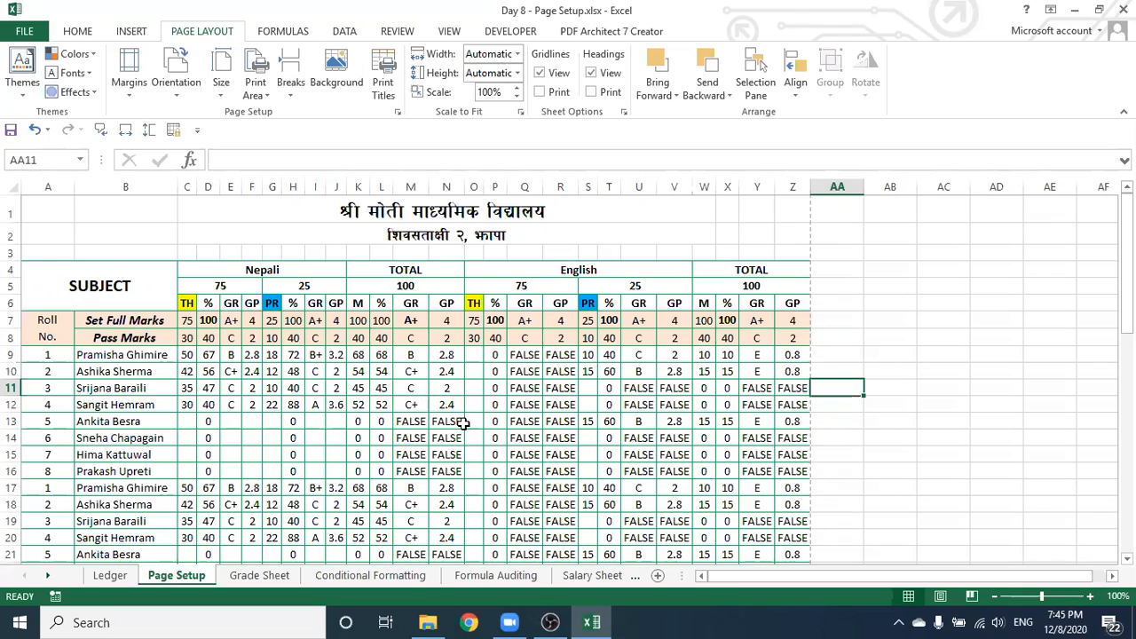
{"action": "left_click_drag", "start_coordinate": [721, 576], "coordinate": [715, 574]}
{"action": "left_click", "coordinate": [337, 438]}
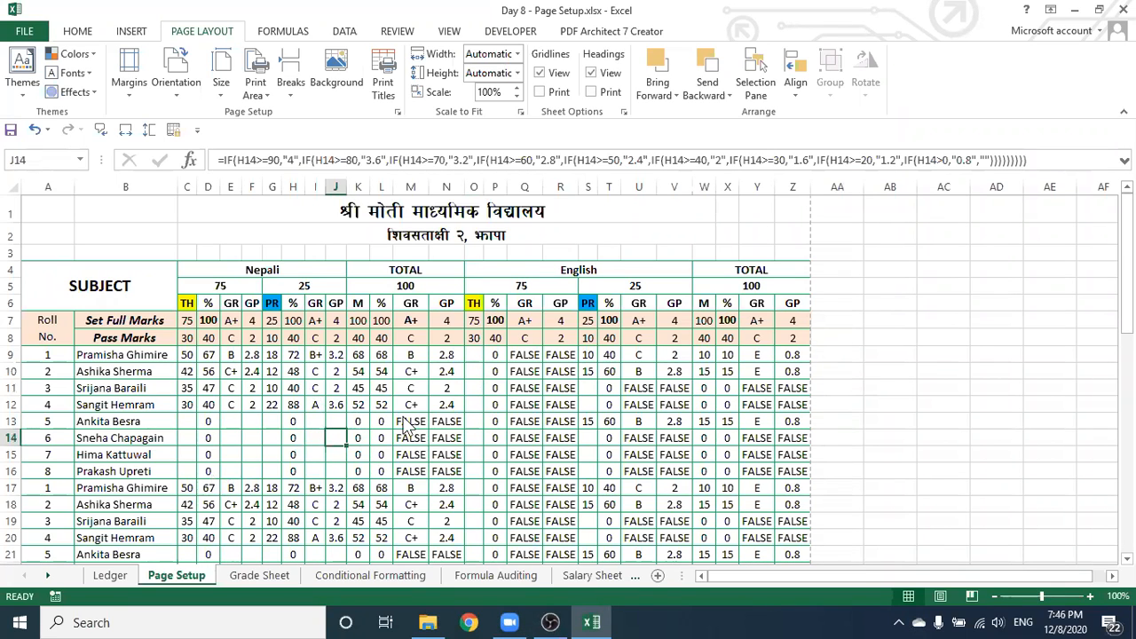
{"action": "left_click_drag", "start_coordinate": [788, 578], "coordinate": [710, 573]}
{"action": "left_click", "coordinate": [273, 438]}
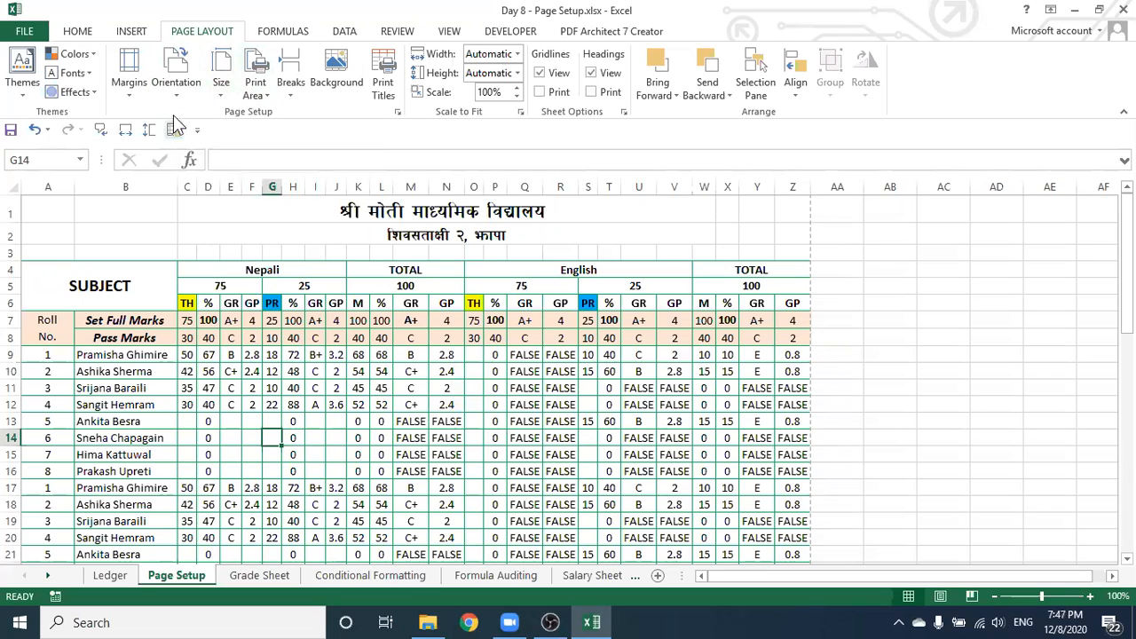
On the Home ribbon, select cell L12 with its ROUND formula and view its shortcut menu
{"action": "left_click", "coordinate": [77, 31]}
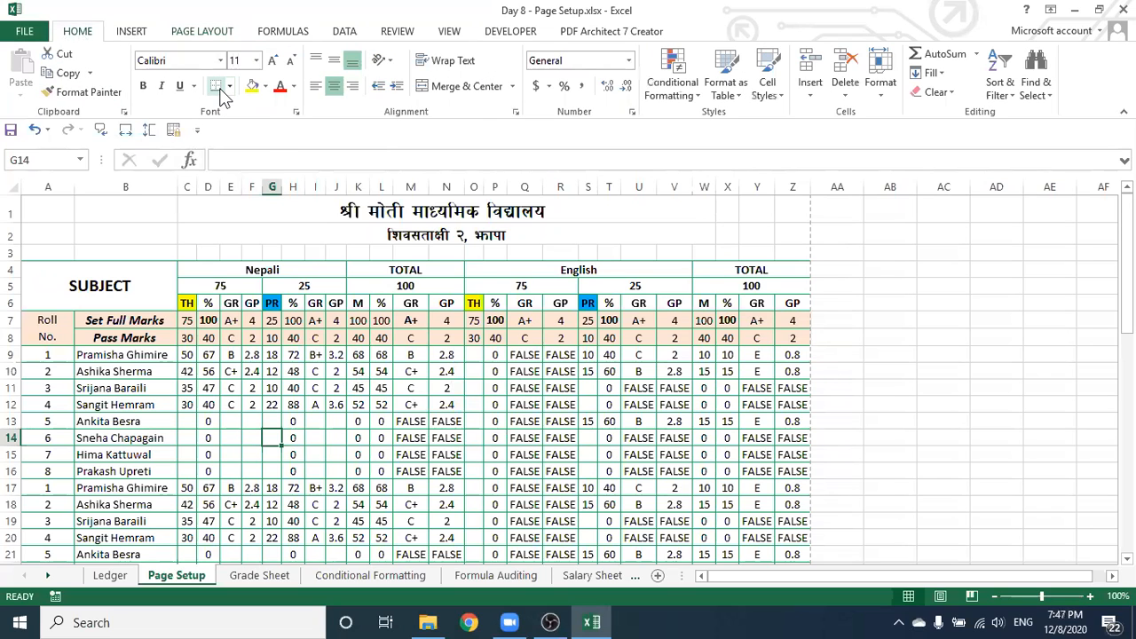
{"action": "left_click", "coordinate": [378, 405]}
{"action": "right_click", "coordinate": [380, 404]}
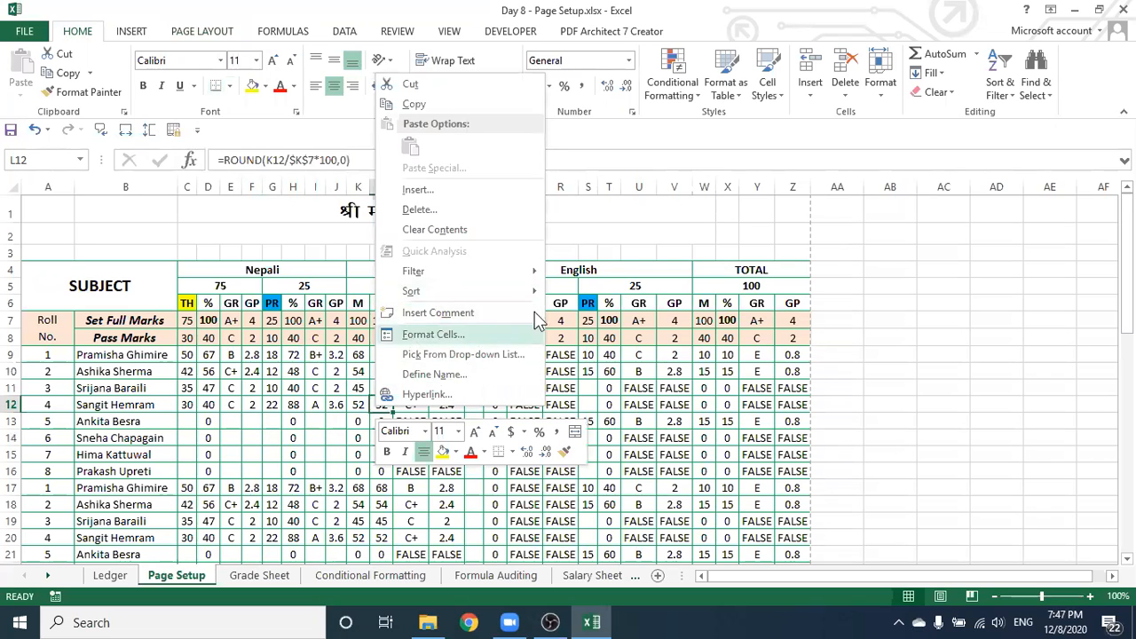
{"action": "key", "text": "Escape"}
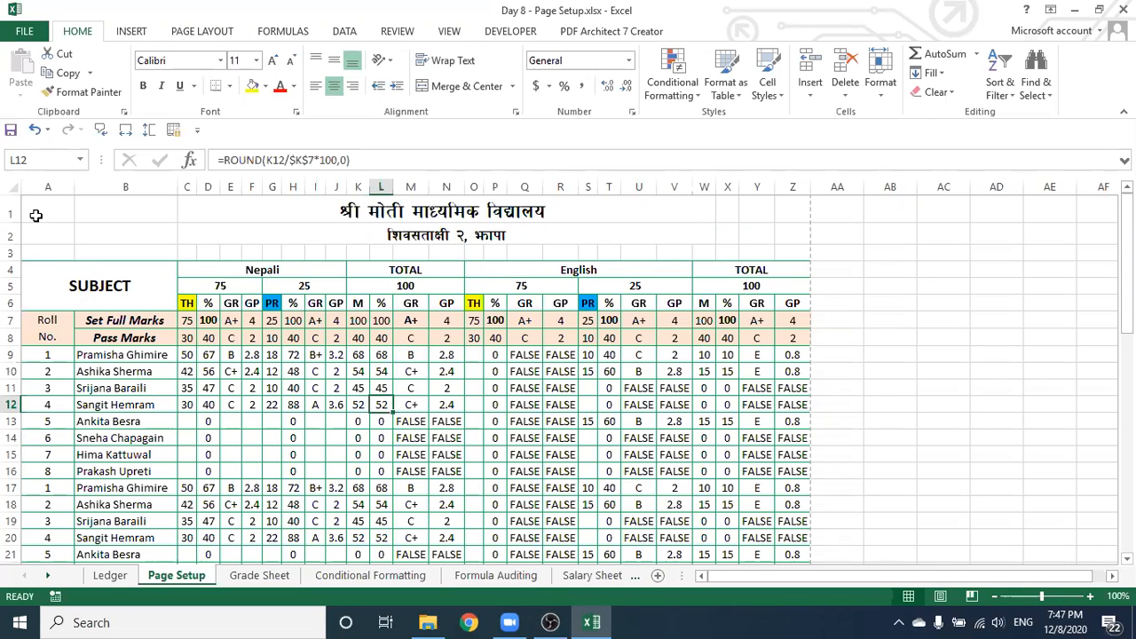
Select the title block A1:Z6, deselect it, and switch to the Page Layout ribbon
{"action": "left_click_drag", "start_coordinate": [32, 215], "coordinate": [773, 288]}
{"action": "left_click", "coordinate": [944, 354]}
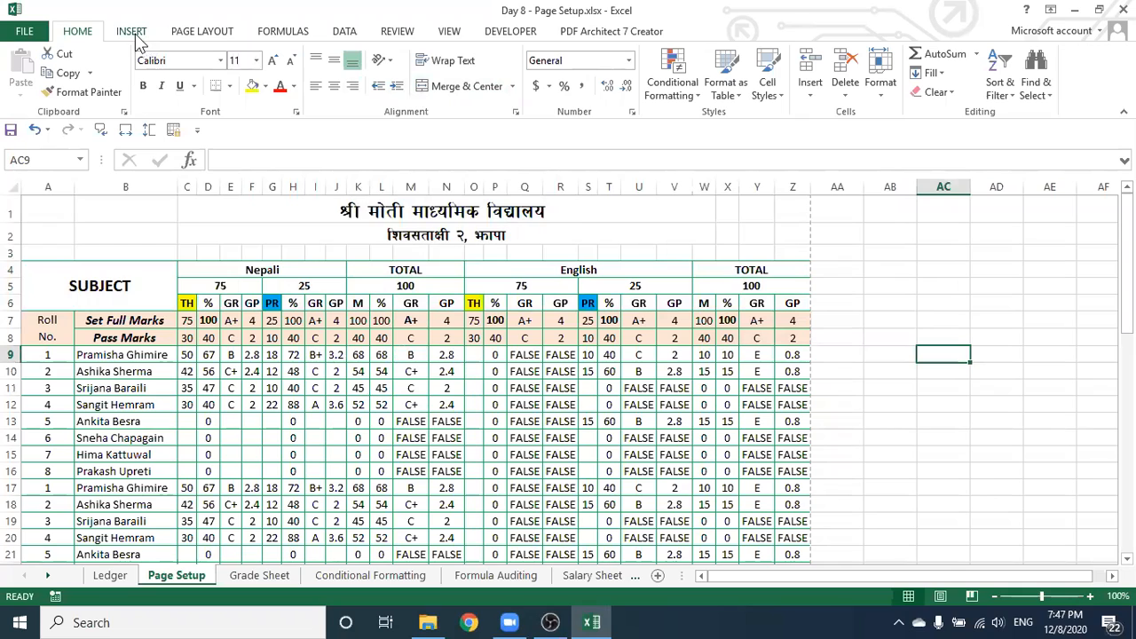
{"action": "left_click", "coordinate": [202, 31]}
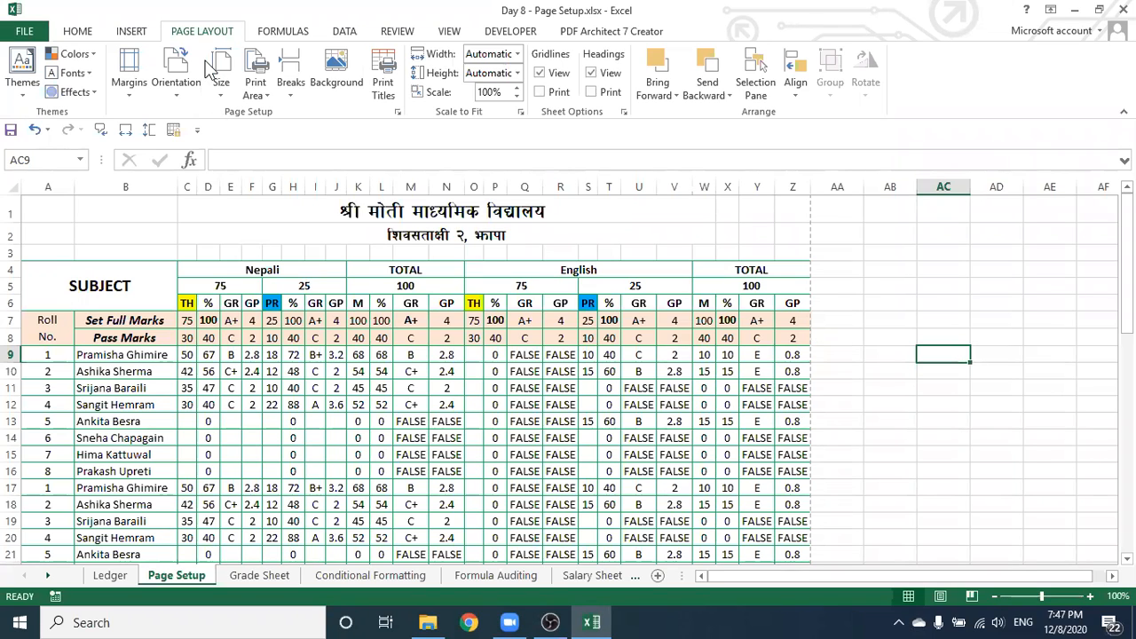
Choose Custom Margins from the Margins presets to view top 0.25, left 0.7, right 0.2, bottom 0.25
{"action": "left_click", "coordinate": [135, 91]}
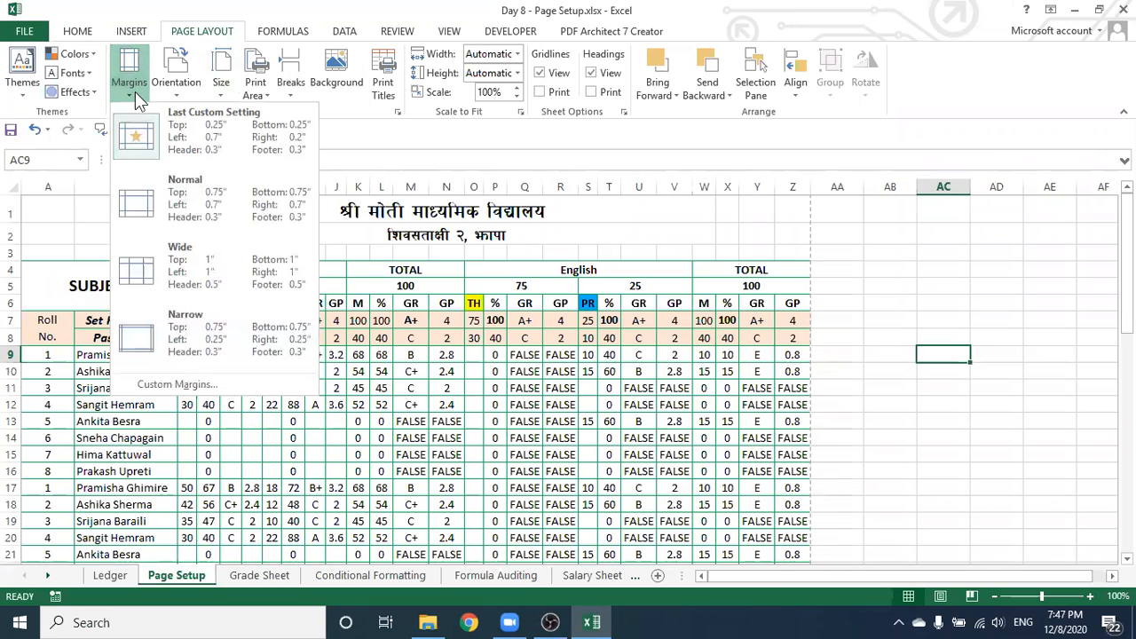
{"action": "left_click", "coordinate": [187, 387]}
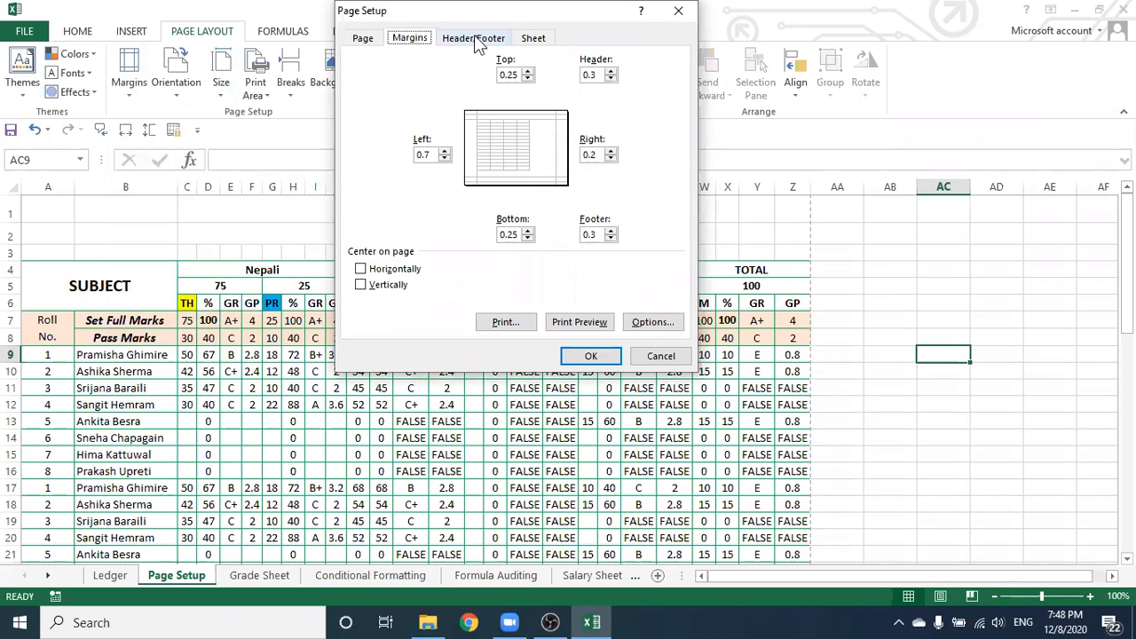
Keep the header at (none) and choose the Page 1 footer in Page Setup's Header/Footer settings
{"action": "left_click", "coordinate": [476, 39]}
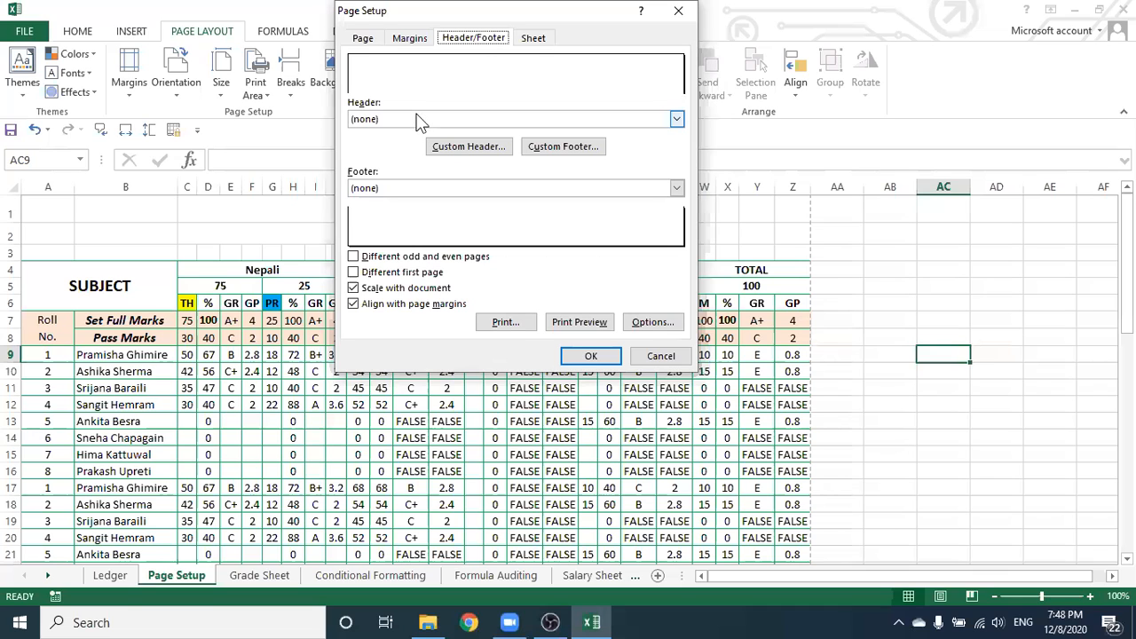
{"action": "left_click", "coordinate": [674, 119]}
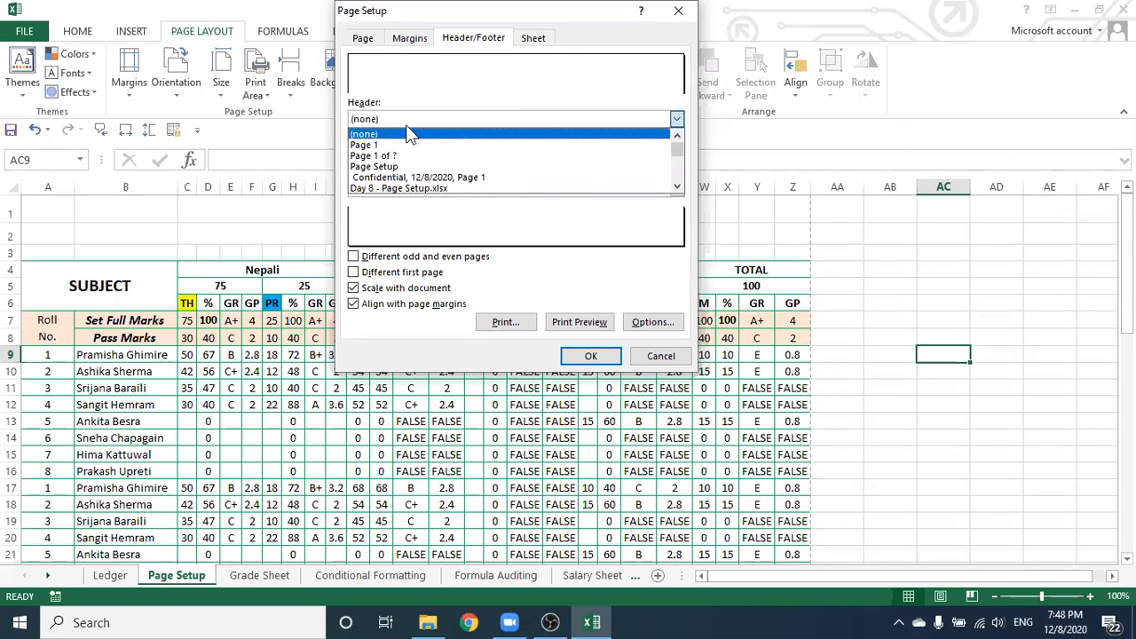
{"action": "left_click", "coordinate": [440, 133]}
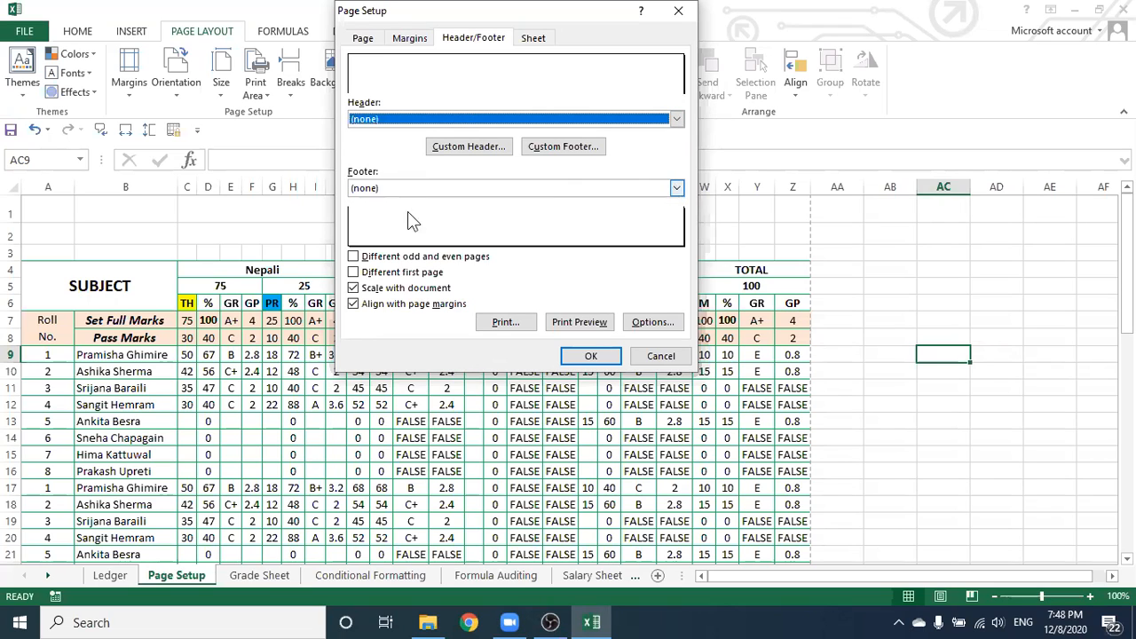
{"action": "left_click", "coordinate": [677, 189]}
{"action": "left_click", "coordinate": [383, 216]}
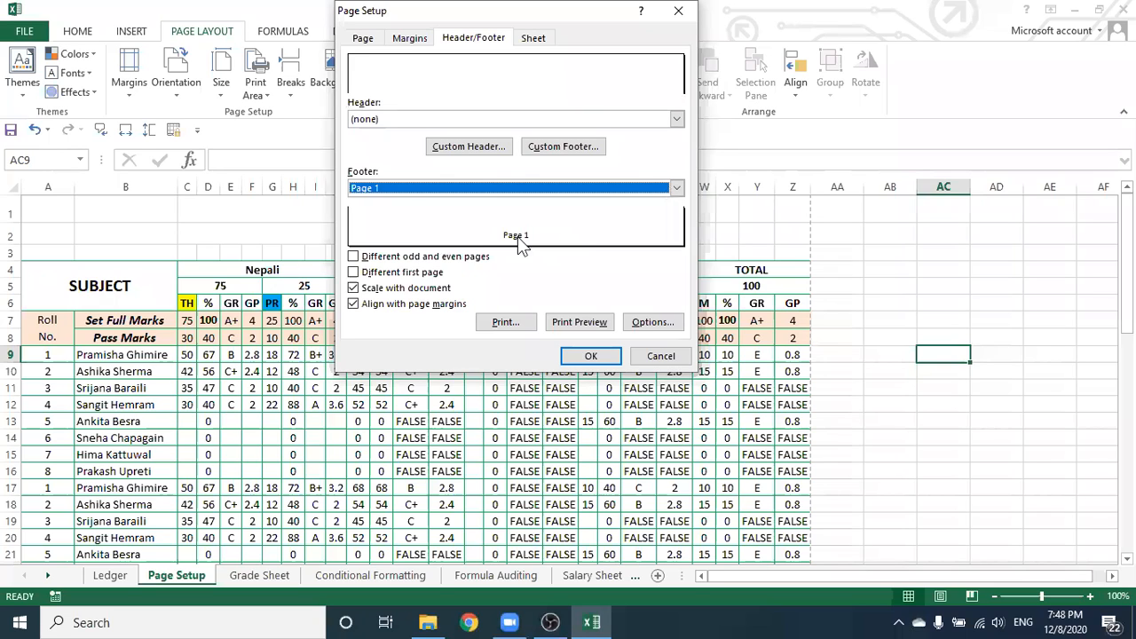
Apply the Page 1 footer and scroll through the sheet's laid-out pages to check them
{"action": "left_click", "coordinate": [586, 356]}
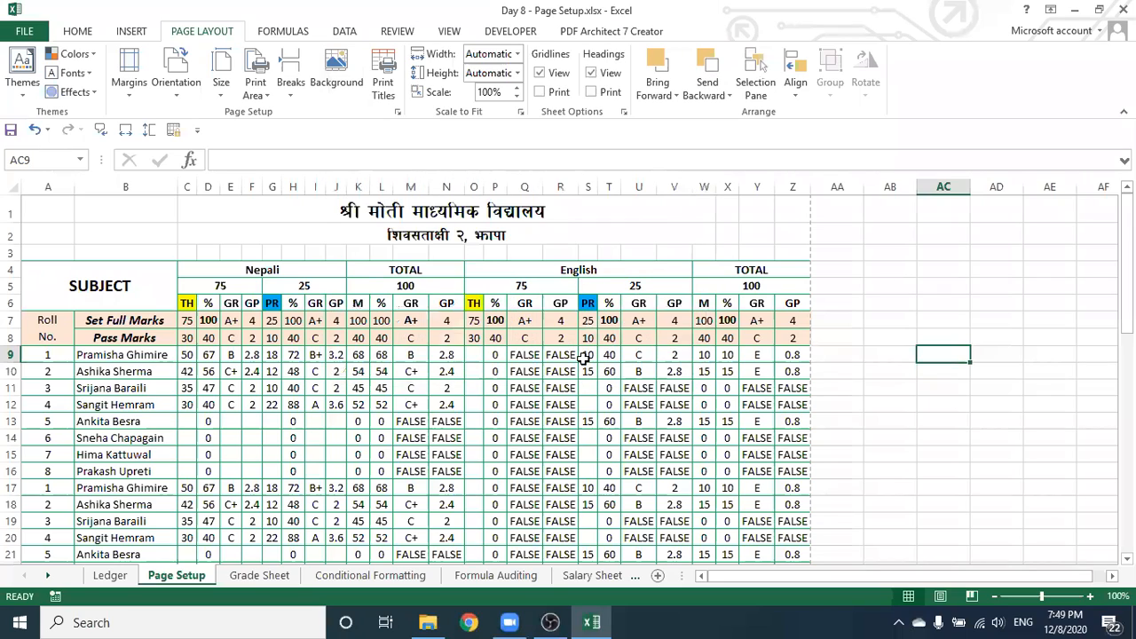
{"action": "scroll", "coordinate": [586, 356], "scroll_direction": "down", "scroll_amount": 8}
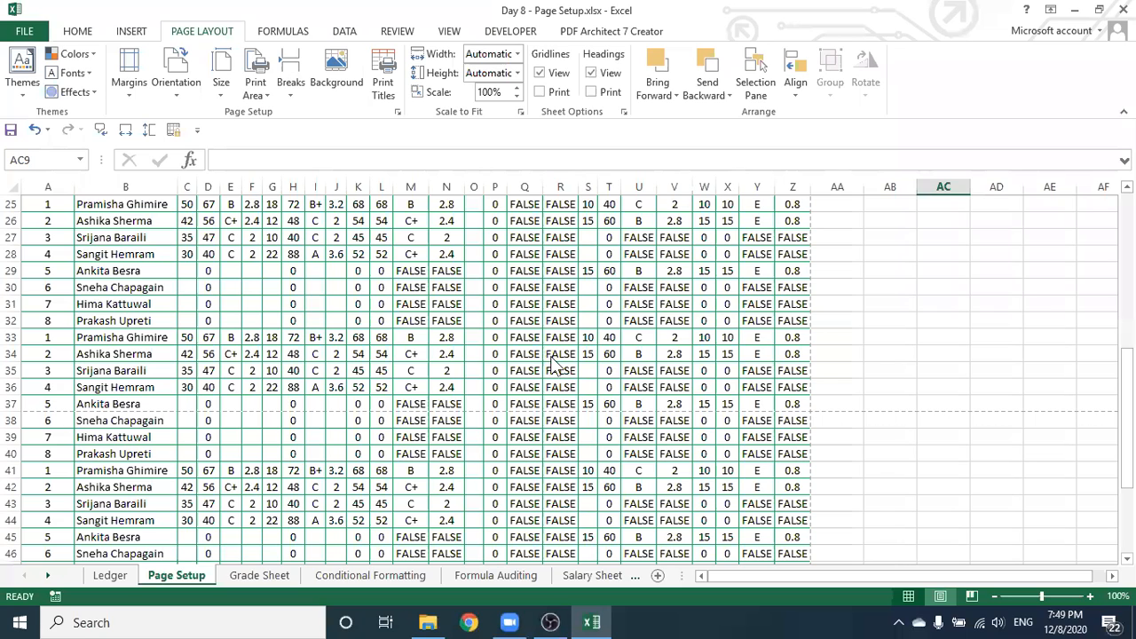
{"action": "scroll", "coordinate": [552, 357], "scroll_direction": "up", "scroll_amount": 2}
{"action": "scroll", "coordinate": [552, 358], "scroll_direction": "up", "scroll_amount": 2}
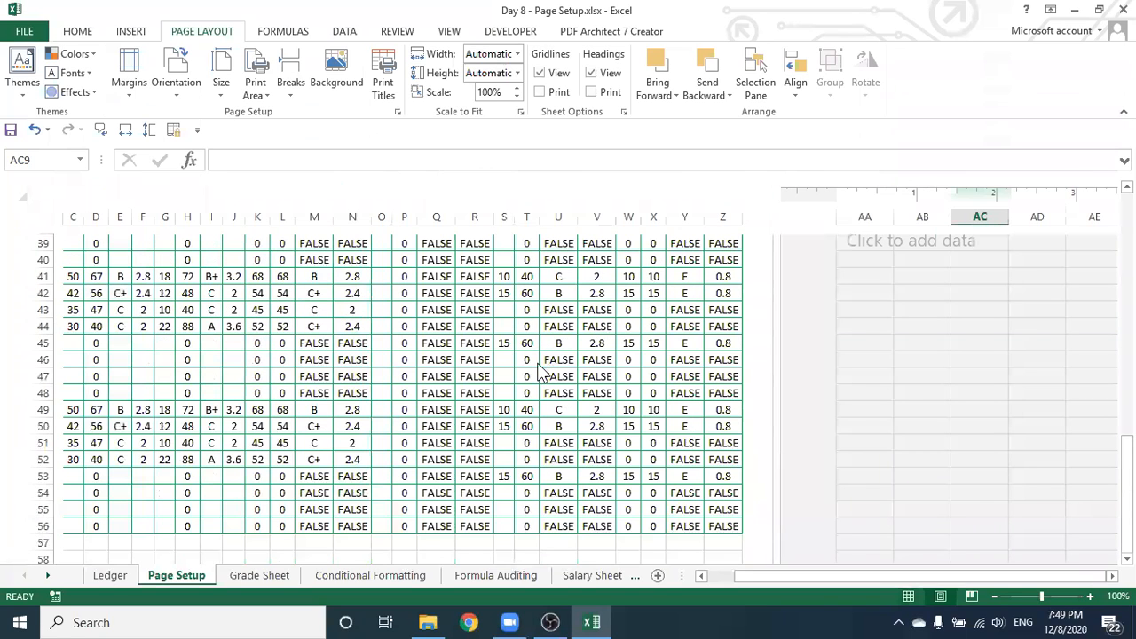
{"action": "scroll", "coordinate": [538, 371], "scroll_direction": "up", "scroll_amount": 2}
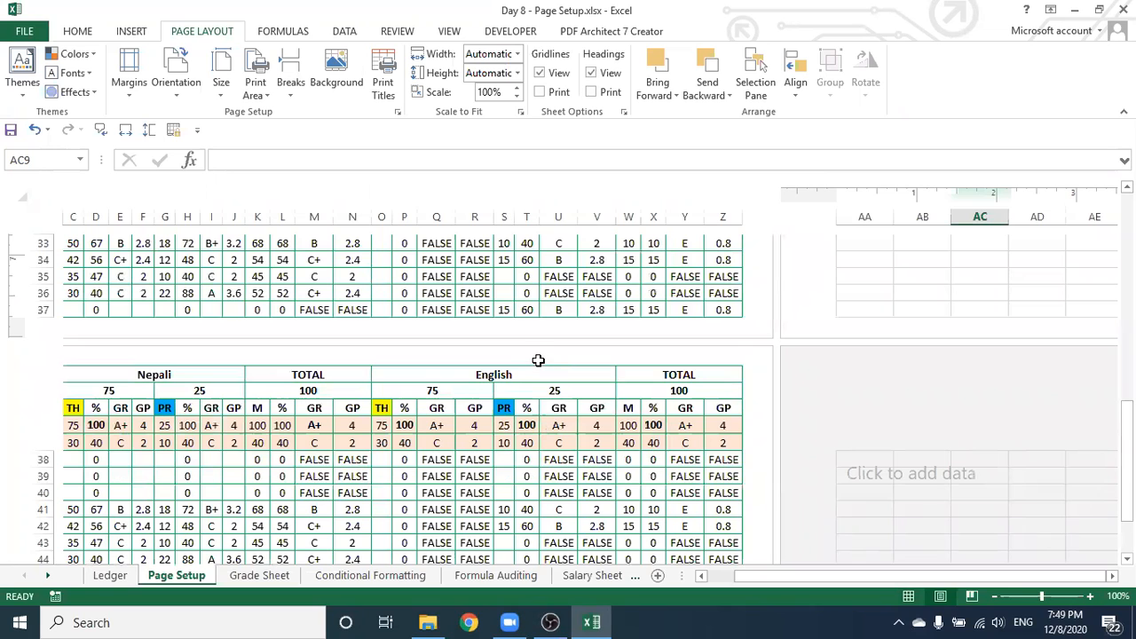
{"action": "scroll", "coordinate": [549, 379], "scroll_direction": "up", "scroll_amount": 1}
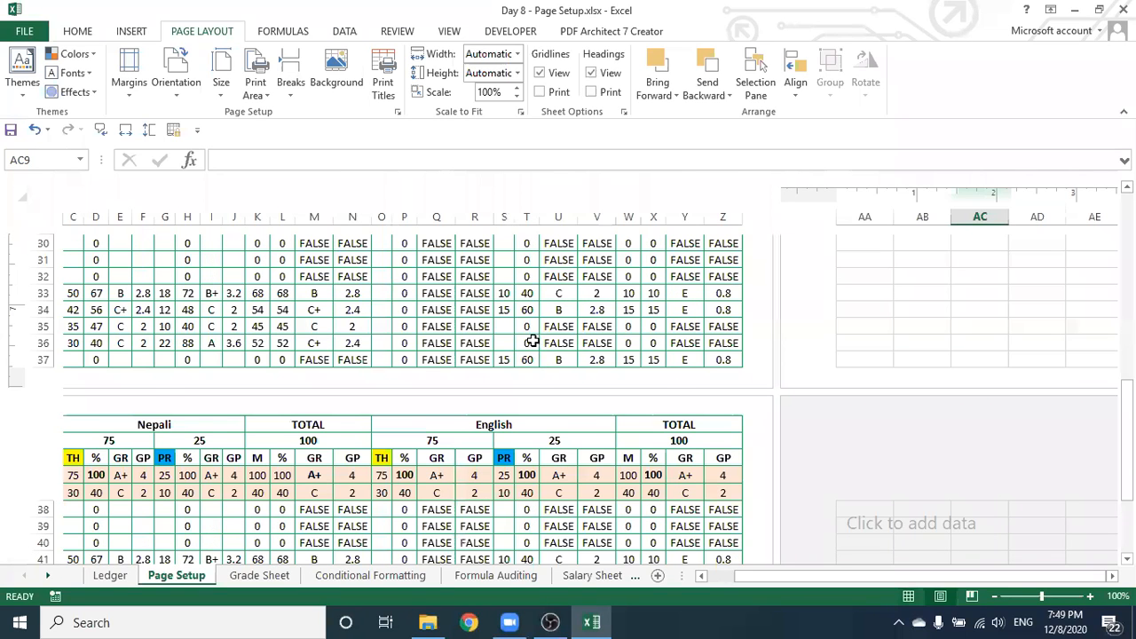
{"action": "scroll", "coordinate": [531, 341], "scroll_direction": "up", "scroll_amount": 5}
{"action": "scroll", "coordinate": [529, 339], "scroll_direction": "up", "scroll_amount": 5}
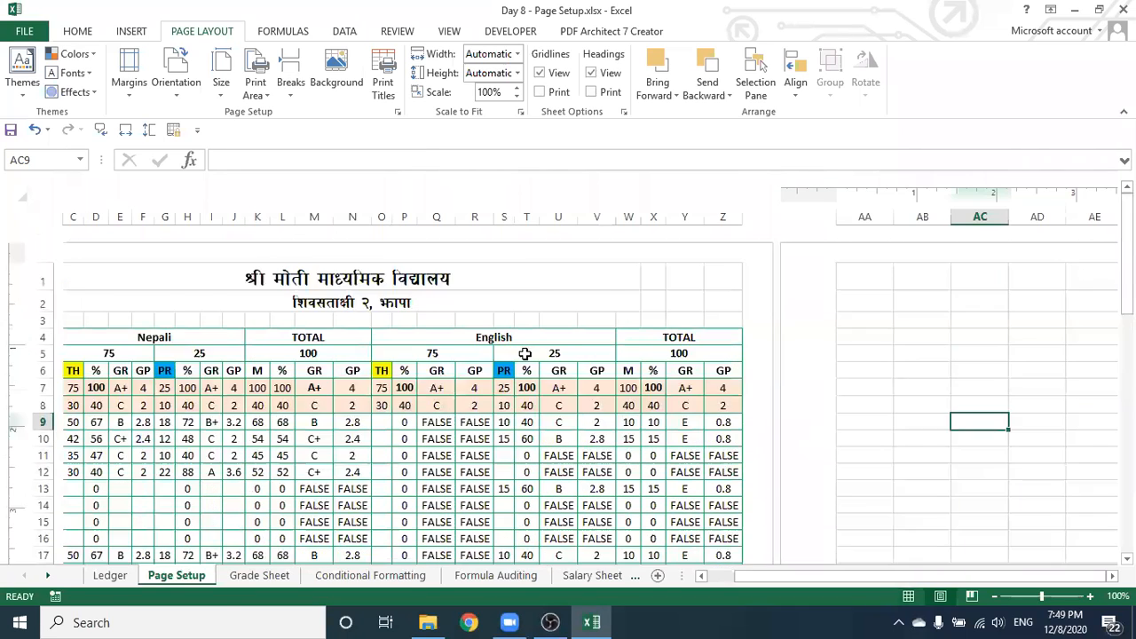
{"action": "scroll", "coordinate": [525, 355], "scroll_direction": "down", "scroll_amount": 7}
{"action": "scroll", "coordinate": [526, 355], "scroll_direction": "down", "scroll_amount": 1}
{"action": "scroll", "coordinate": [222, 416], "scroll_direction": "down", "scroll_amount": 2}
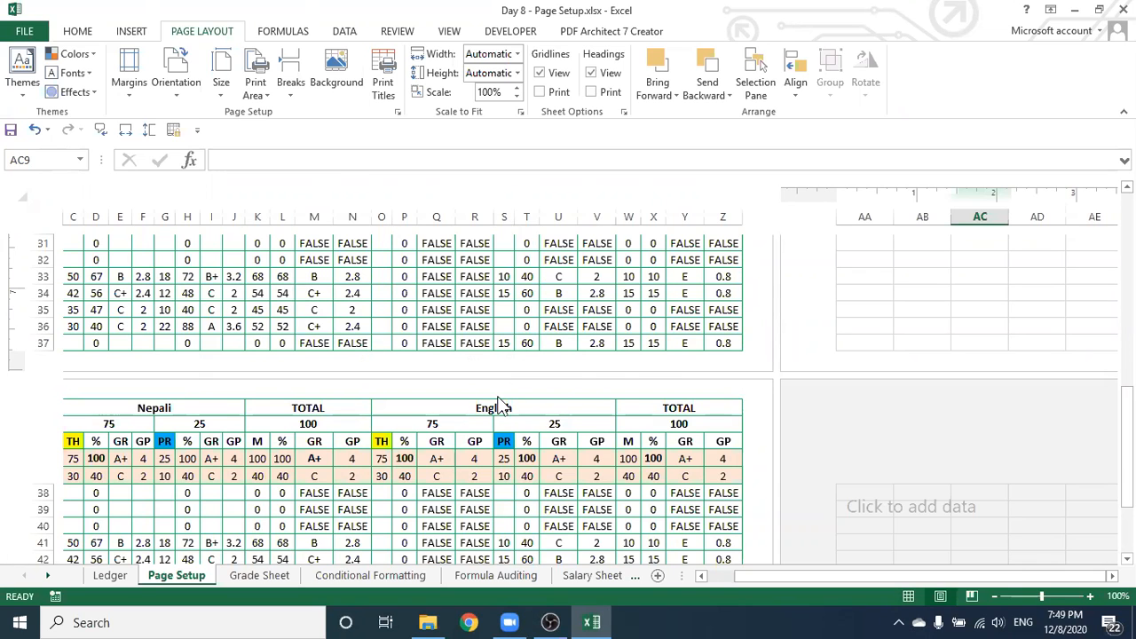
{"action": "scroll", "coordinate": [515, 373], "scroll_direction": "up", "scroll_amount": 5}
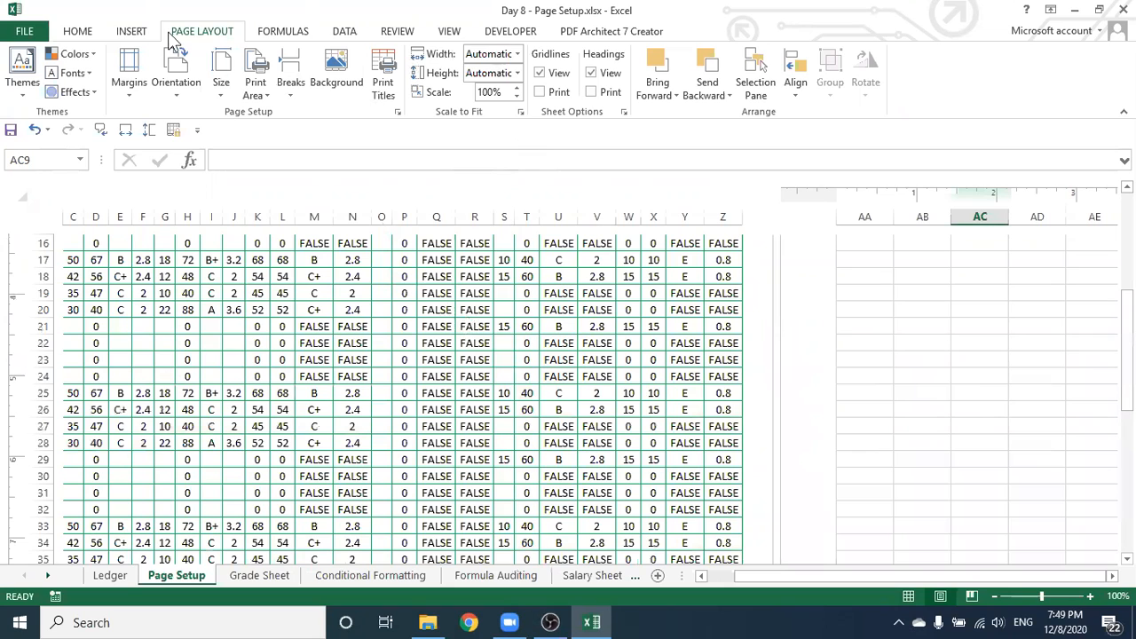
{"action": "scroll", "coordinate": [409, 369], "scroll_direction": "up", "scroll_amount": 5}
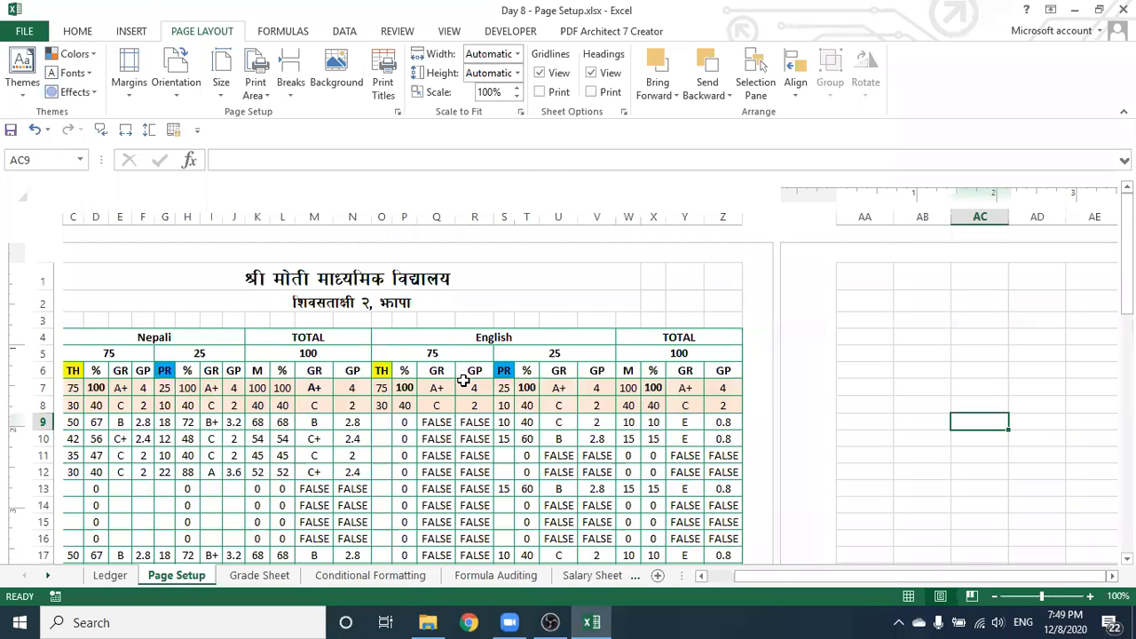
{"action": "scroll", "coordinate": [463, 380], "scroll_direction": "down", "scroll_amount": 9}
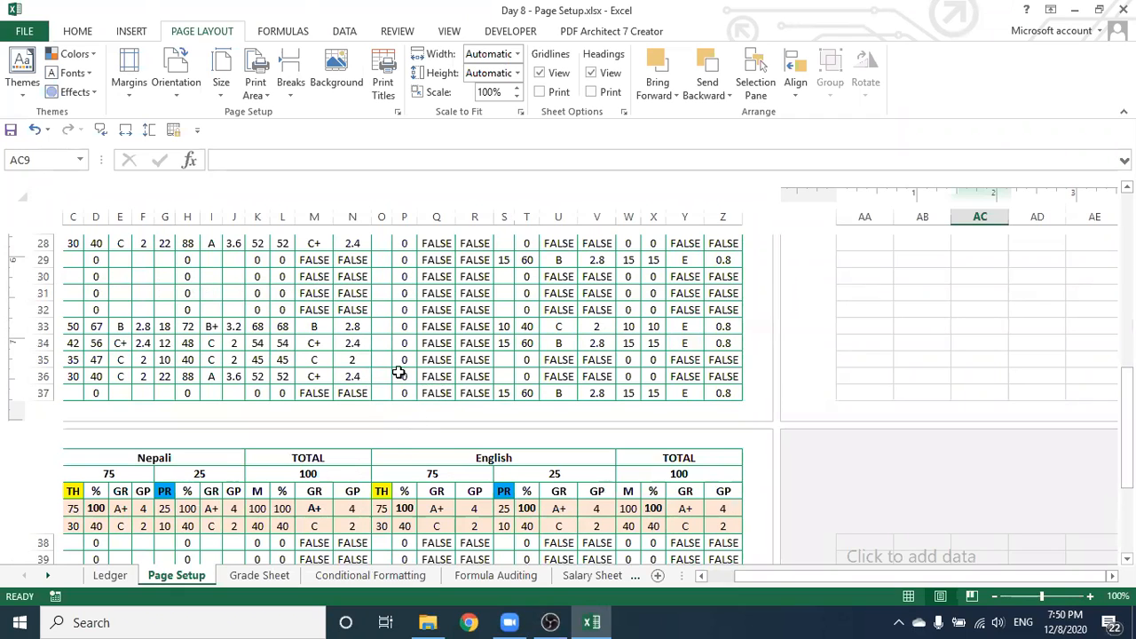
{"action": "scroll", "coordinate": [449, 406], "scroll_direction": "up", "scroll_amount": 5}
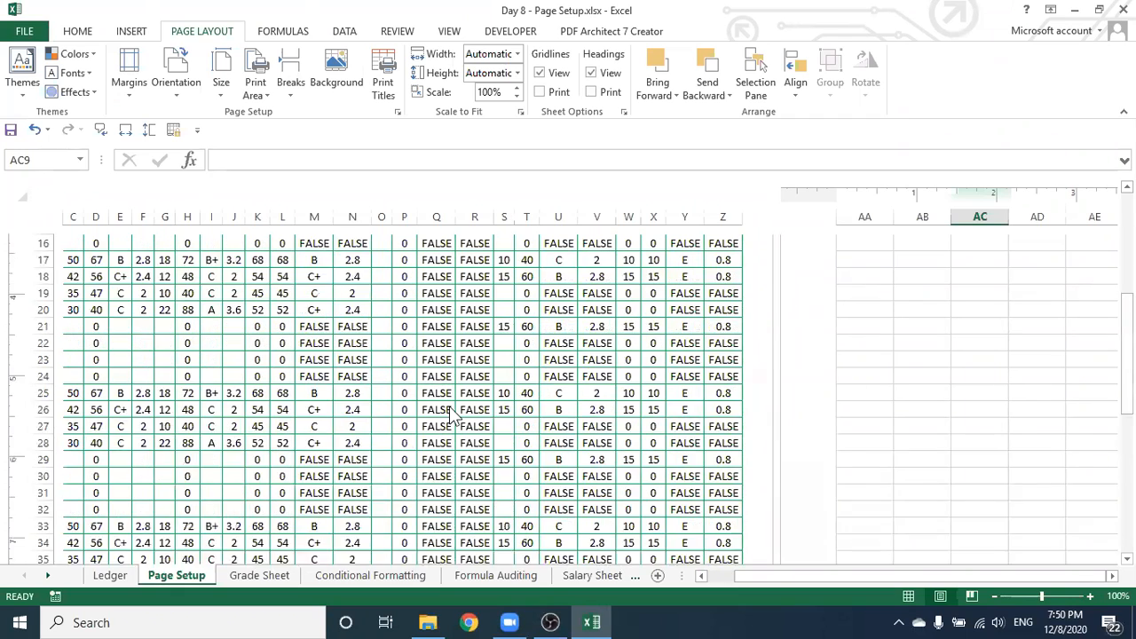
{"action": "scroll", "coordinate": [452, 406], "scroll_direction": "up", "scroll_amount": 3}
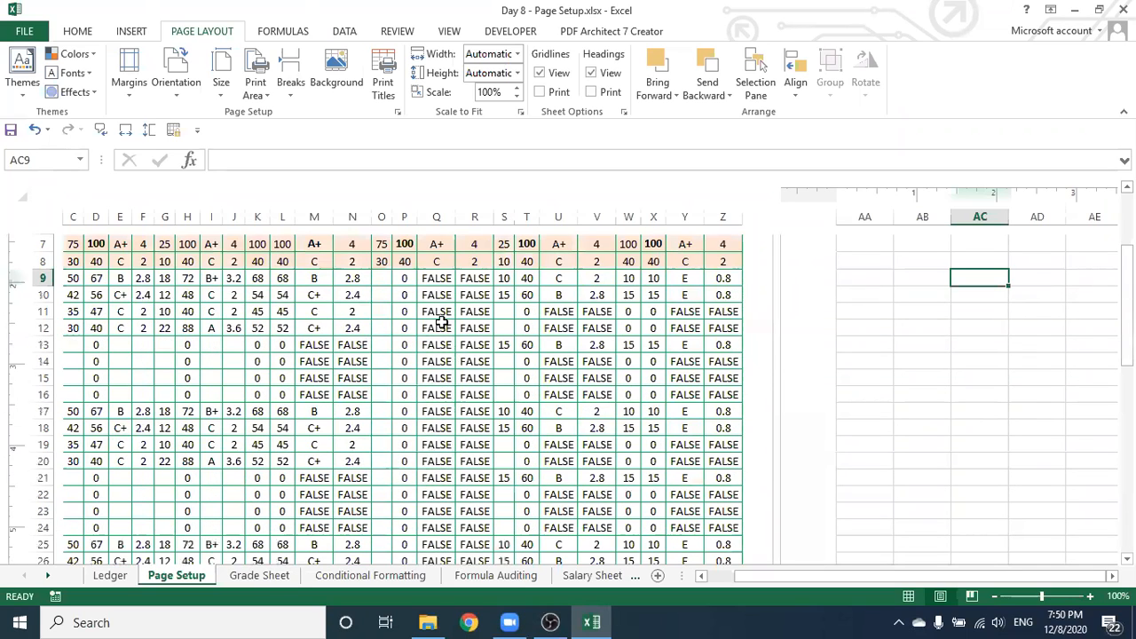
{"action": "scroll", "coordinate": [435, 321], "scroll_direction": "up", "scroll_amount": 1}
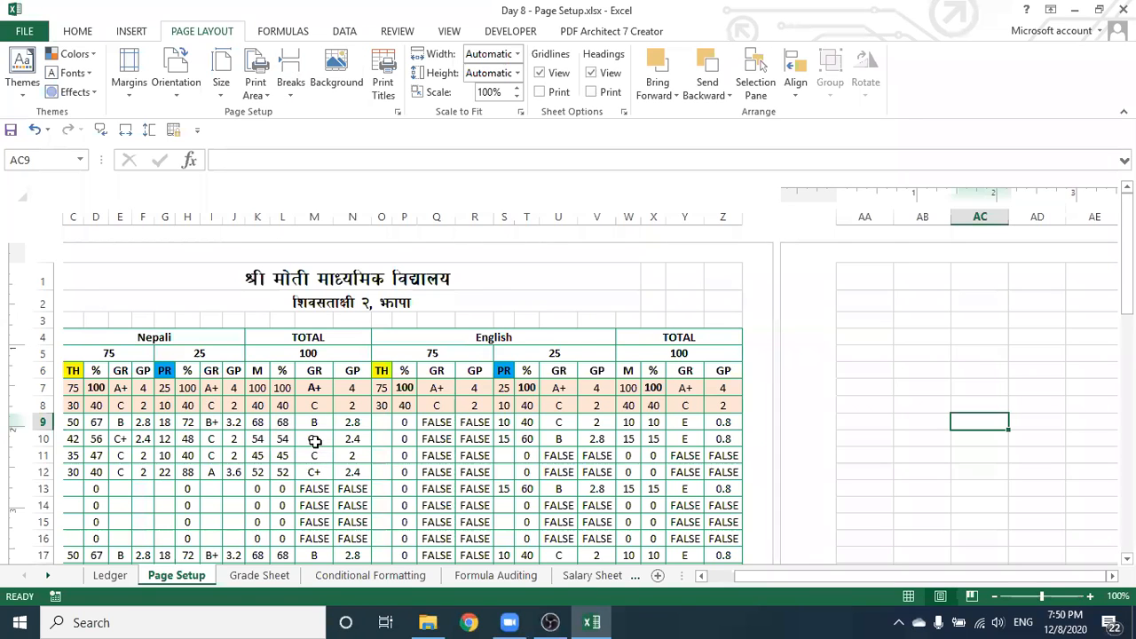
{"action": "scroll", "coordinate": [311, 426], "scroll_direction": "down", "scroll_amount": 2}
{"action": "scroll", "coordinate": [311, 425], "scroll_direction": "down", "scroll_amount": 11}
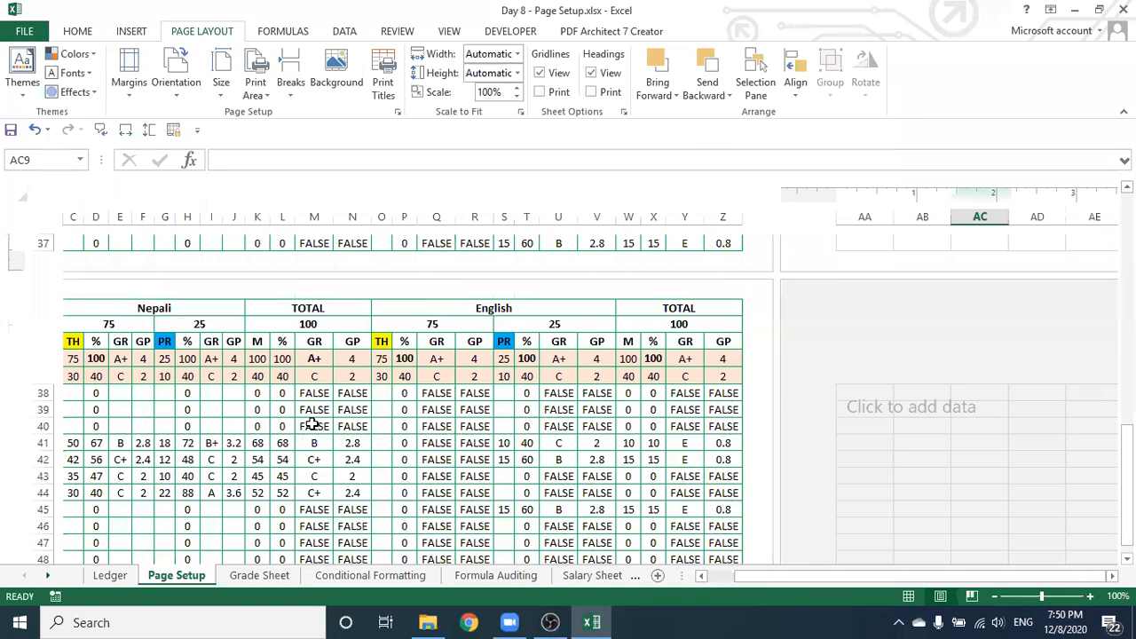
{"action": "scroll", "coordinate": [313, 425], "scroll_direction": "down", "scroll_amount": 3}
{"action": "scroll", "coordinate": [313, 424], "scroll_direction": "up", "scroll_amount": 3}
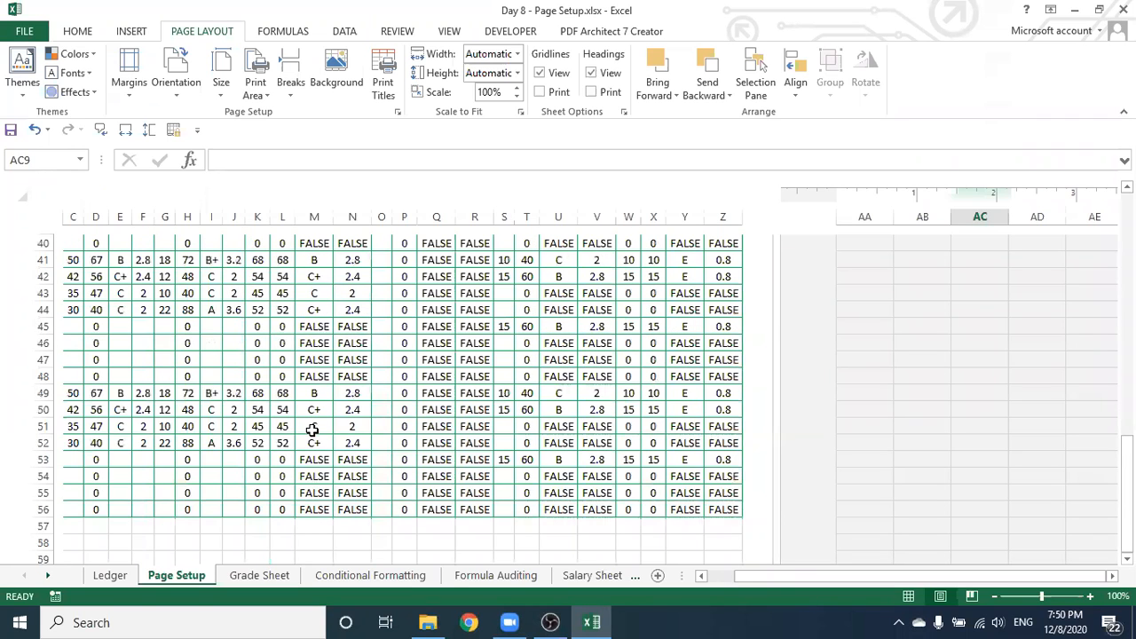
{"action": "scroll", "coordinate": [313, 430], "scroll_direction": "down", "scroll_amount": 9}
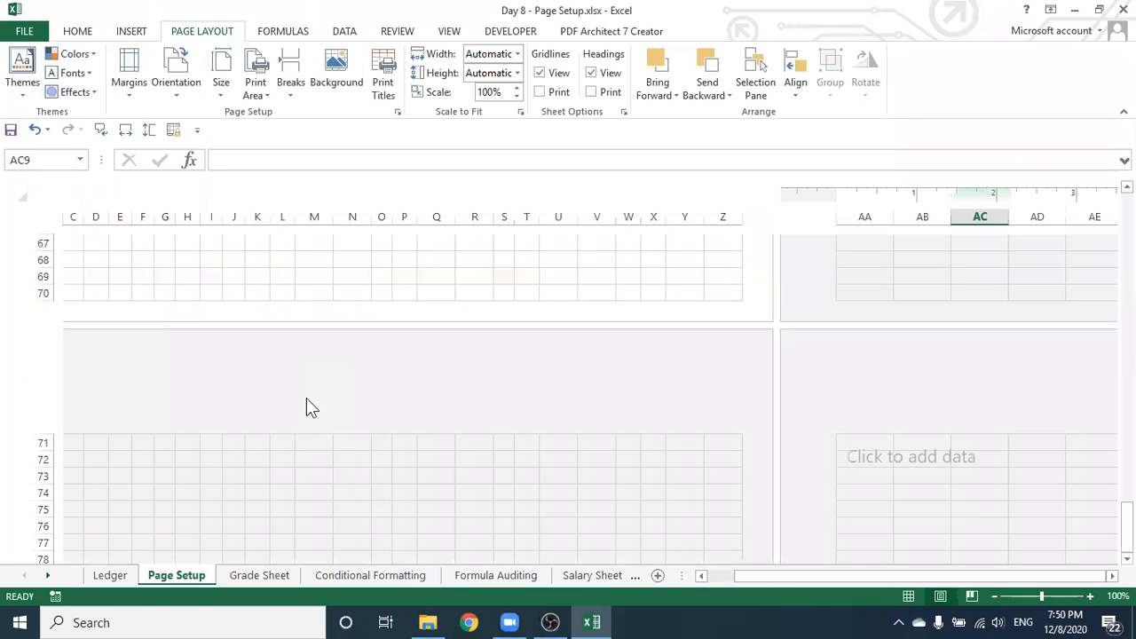
{"action": "scroll", "coordinate": [462, 441], "scroll_direction": "up", "scroll_amount": 6}
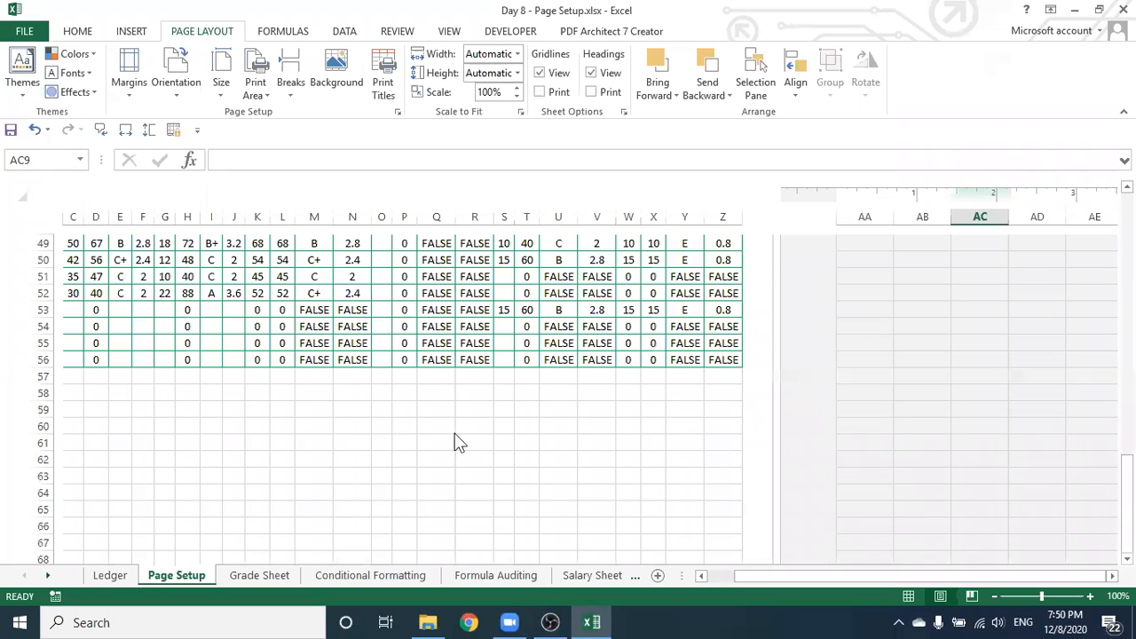
{"action": "scroll", "coordinate": [453, 432], "scroll_direction": "up", "scroll_amount": 4}
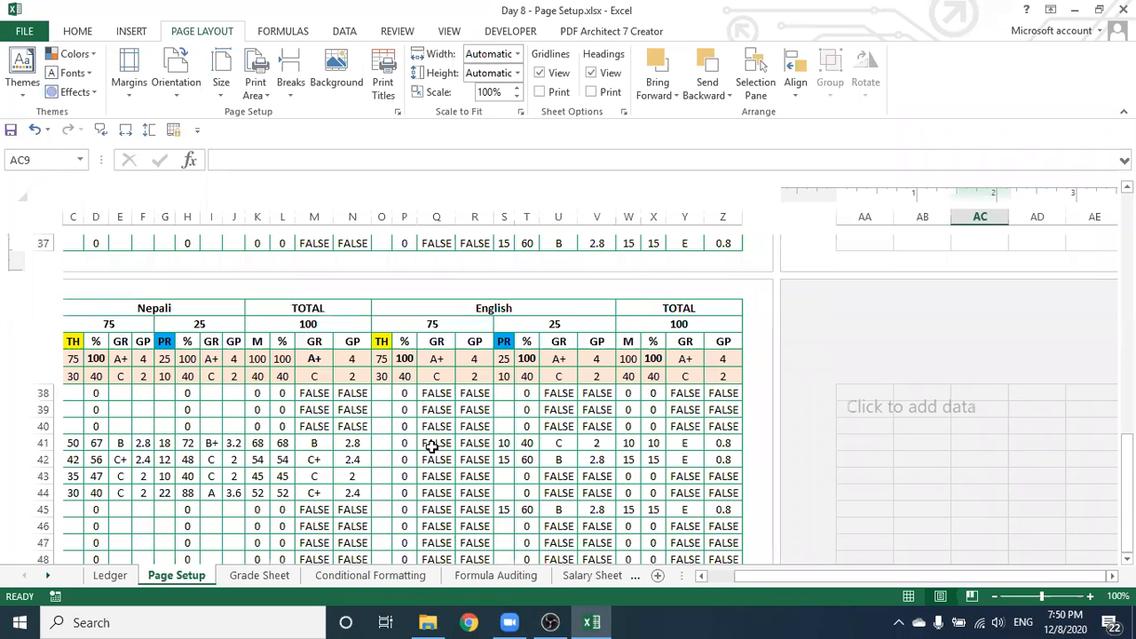
{"action": "scroll", "coordinate": [417, 475], "scroll_direction": "up", "scroll_amount": 10}
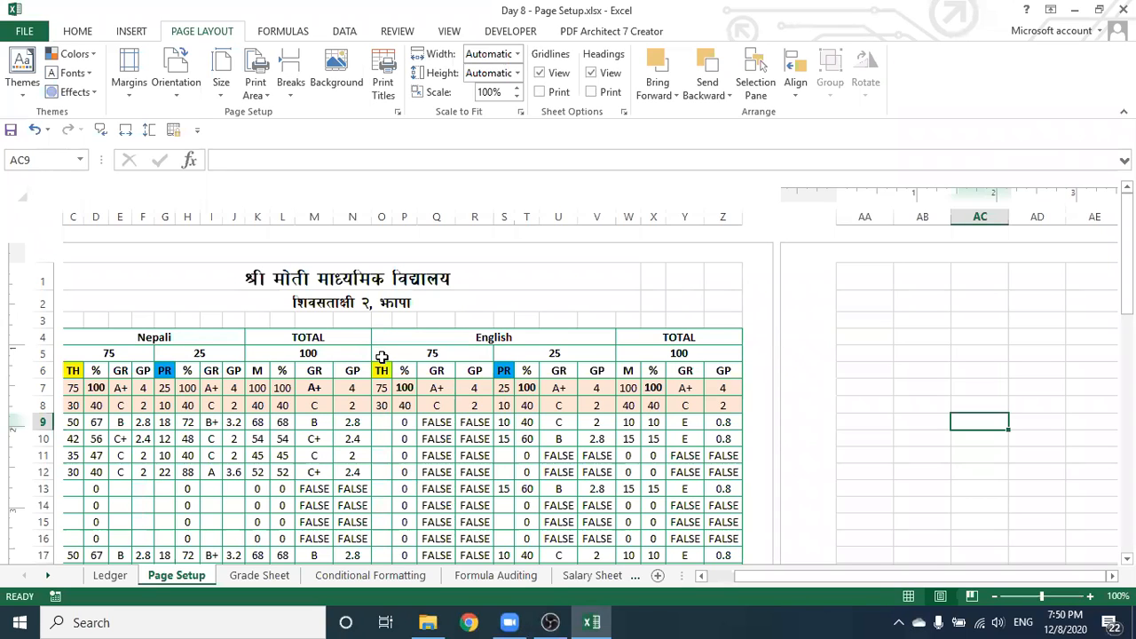
Reopen Page Setup via Custom Margins and browse the preset footers on the Header/Footer tab
{"action": "left_click", "coordinate": [129, 86]}
{"action": "left_click", "coordinate": [182, 384]}
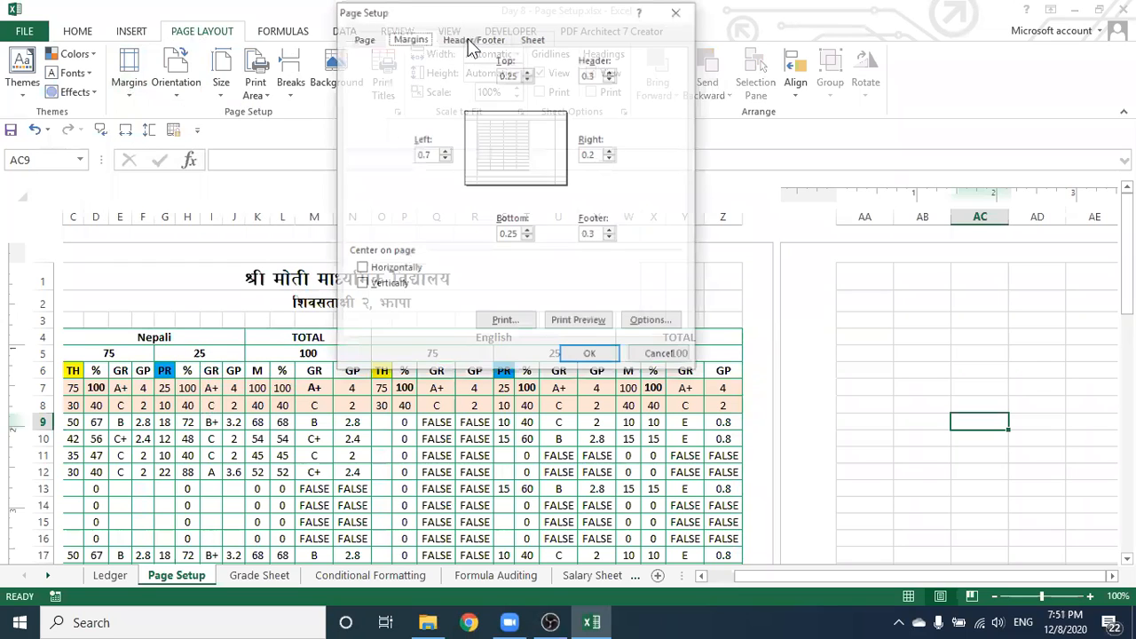
{"action": "left_click", "coordinate": [473, 40]}
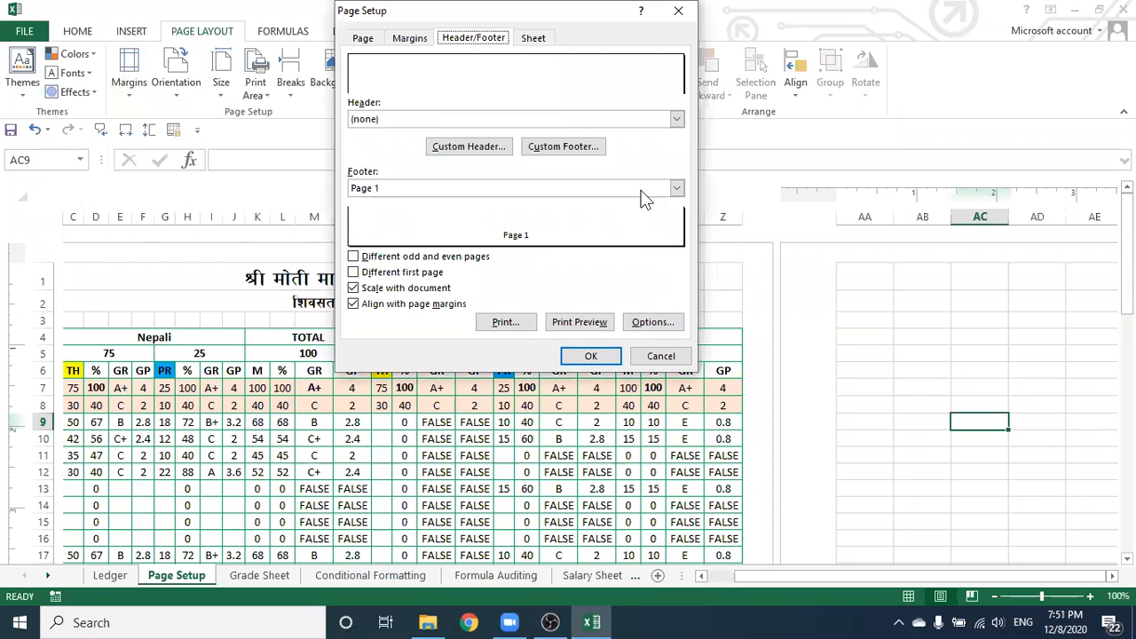
{"action": "left_click", "coordinate": [678, 191]}
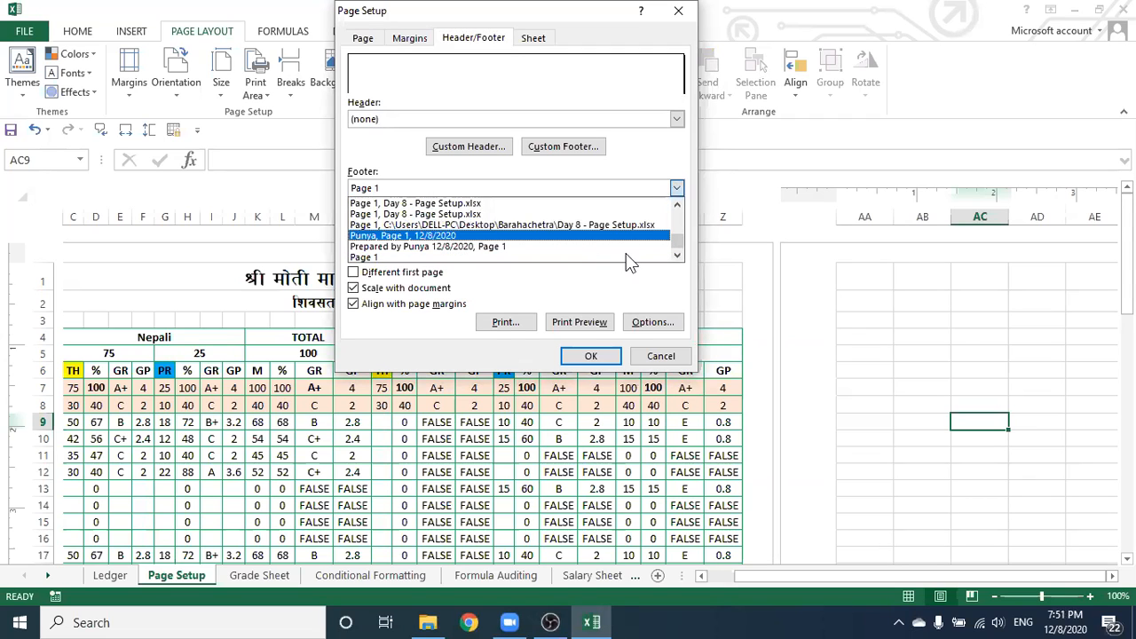
{"action": "scroll", "coordinate": [466, 213], "scroll_direction": "up", "scroll_amount": 5}
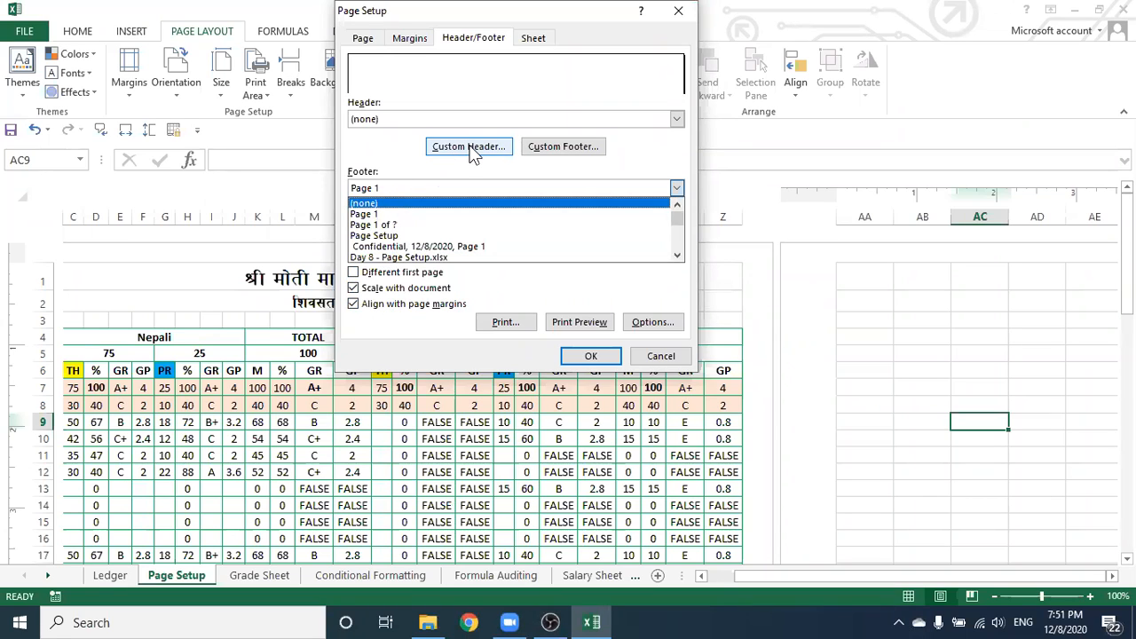
Put 2077/08/23 in the left section of a custom footer and close Page Setup
{"action": "left_click", "coordinate": [565, 148]}
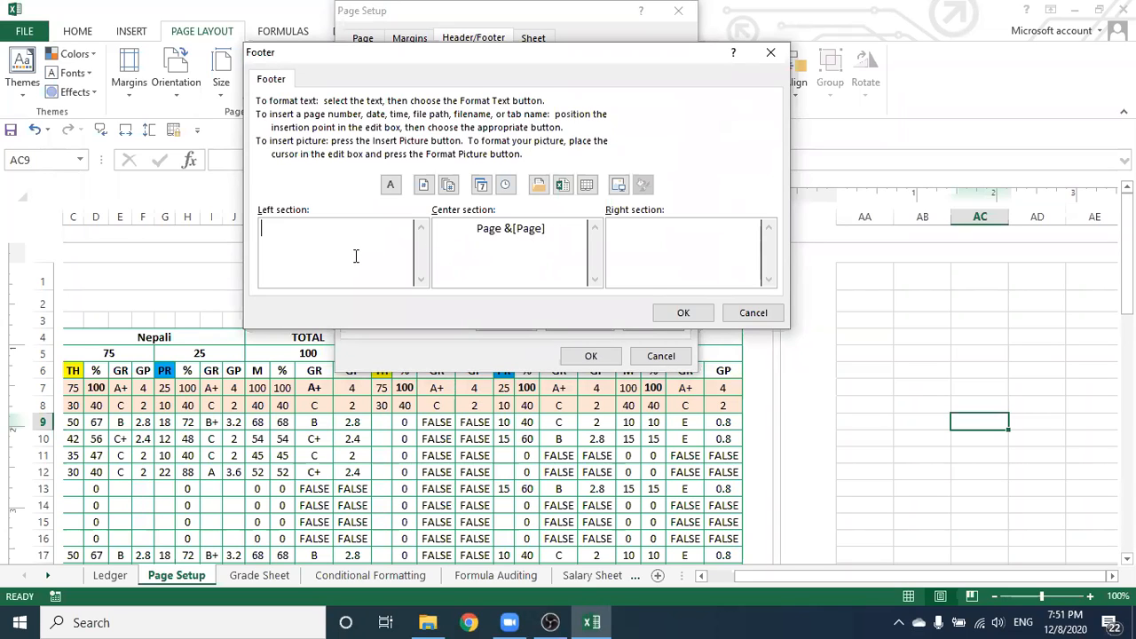
{"action": "type", "text": "2077/08/23"}
{"action": "left_click", "coordinate": [682, 316]}
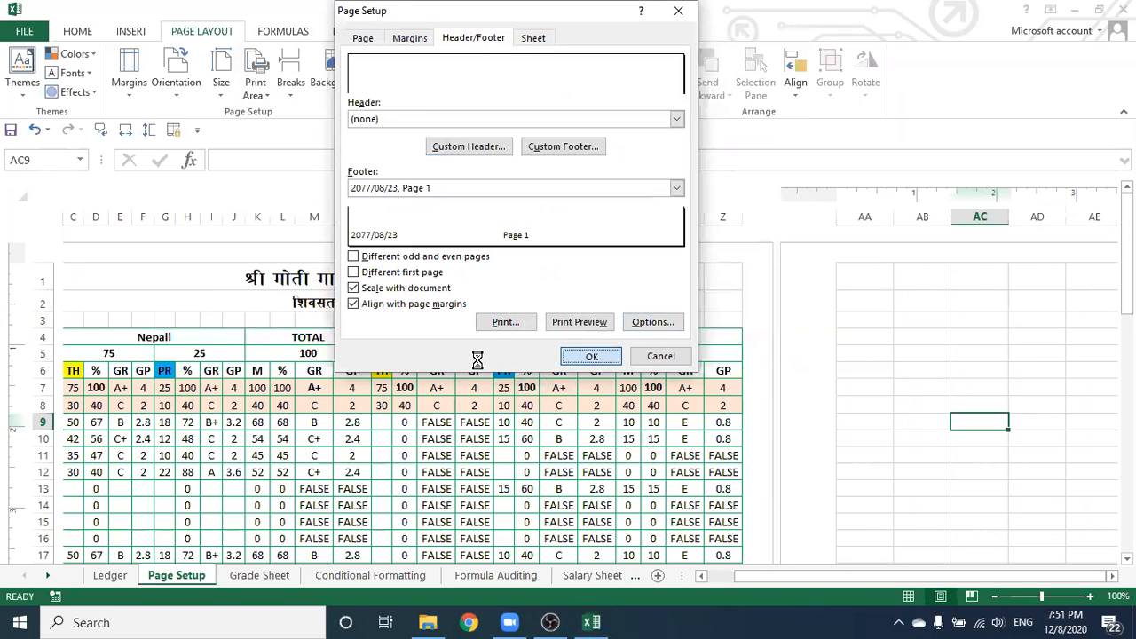
{"action": "key", "text": "Return"}
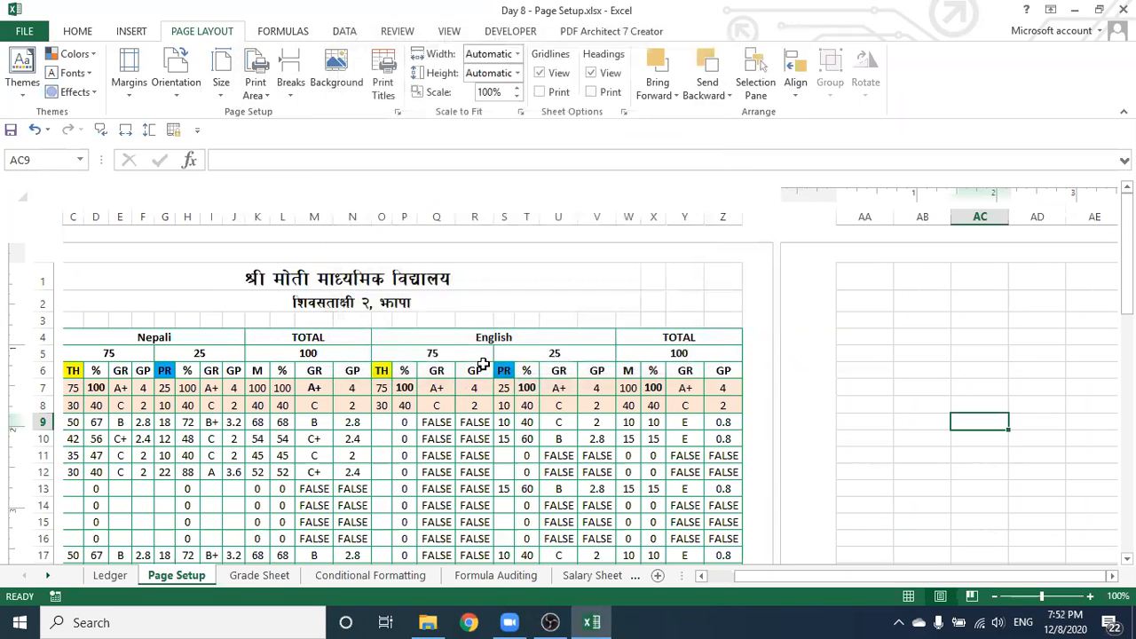
{"action": "scroll", "coordinate": [471, 426], "scroll_direction": "down", "scroll_amount": 6}
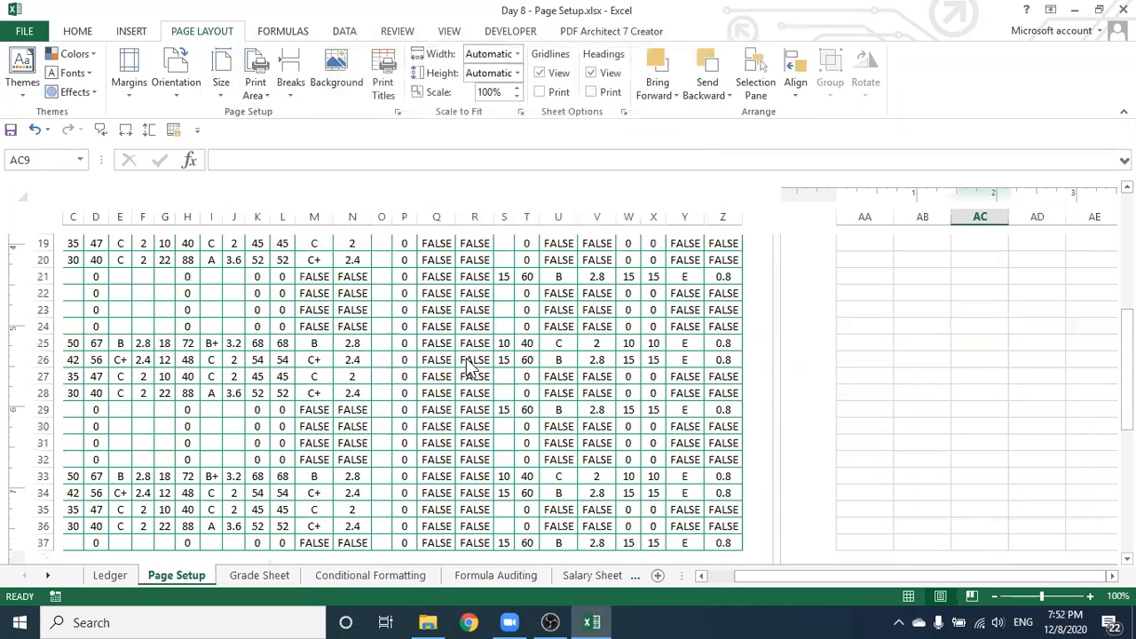
{"action": "scroll", "coordinate": [470, 364], "scroll_direction": "down", "scroll_amount": 3}
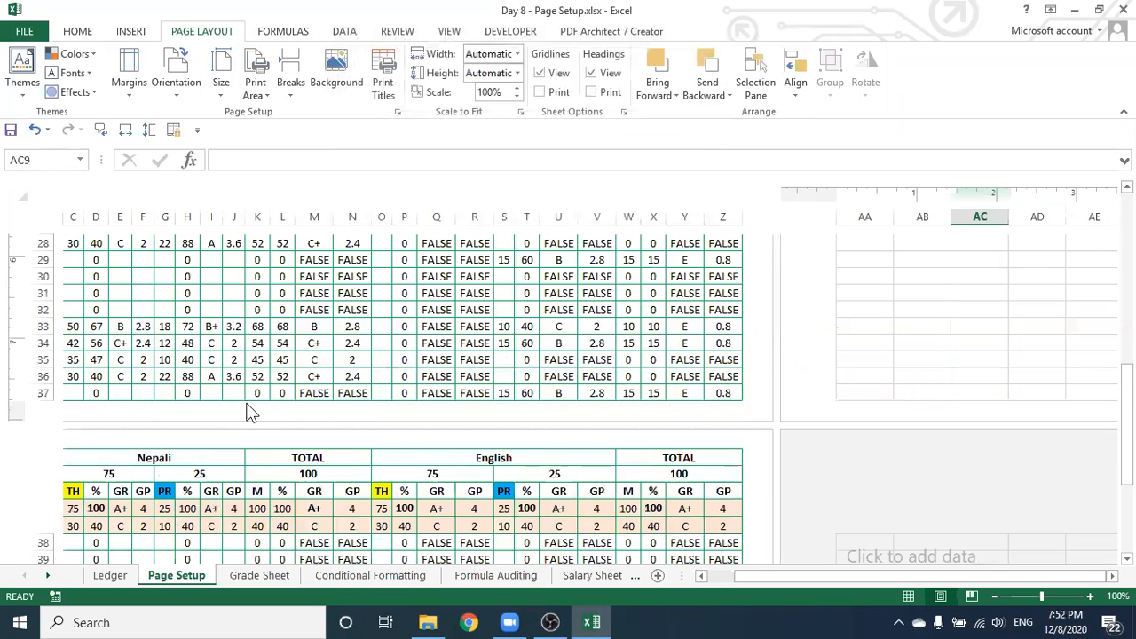
{"action": "scroll", "coordinate": [351, 404], "scroll_direction": "down", "scroll_amount": 1}
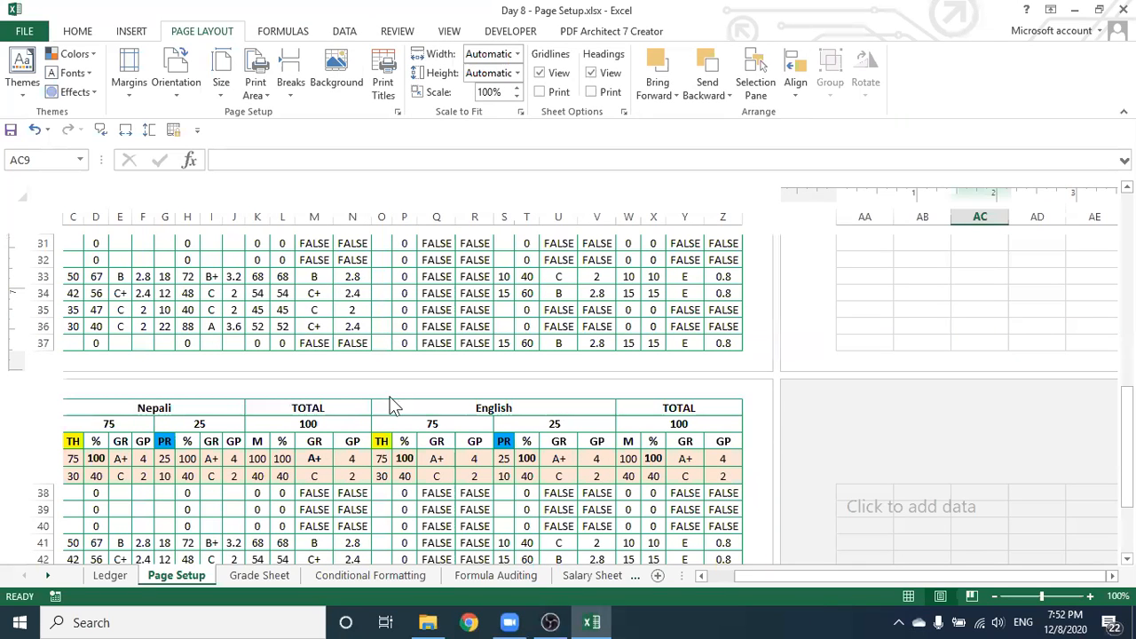
{"action": "scroll", "coordinate": [205, 389], "scroll_direction": "down", "scroll_amount": 3}
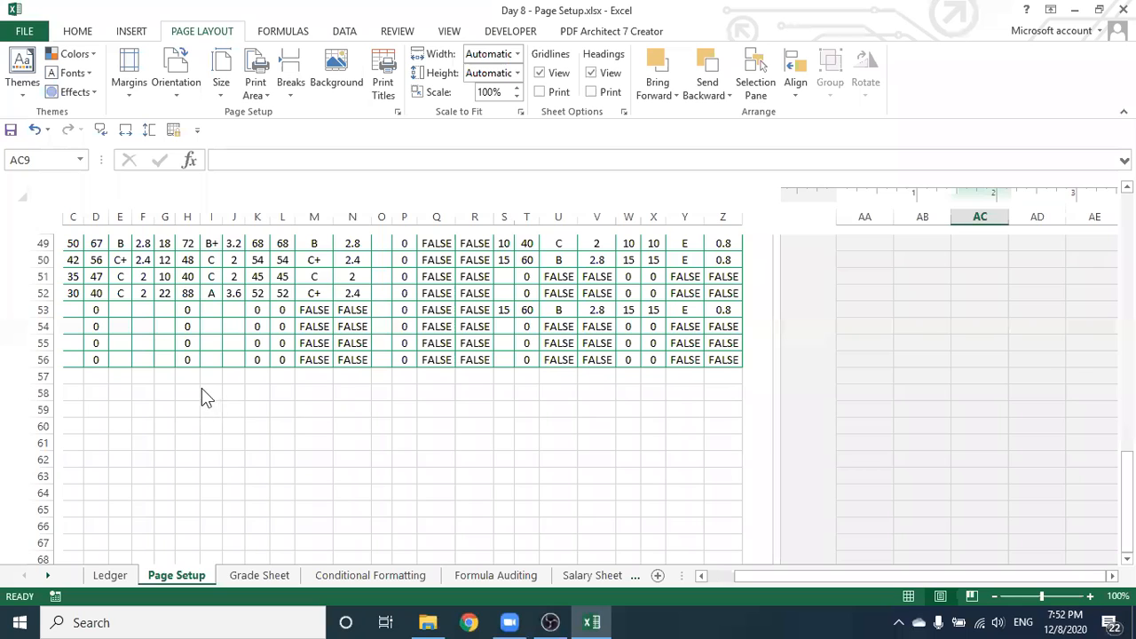
{"action": "scroll", "coordinate": [201, 390], "scroll_direction": "up", "scroll_amount": 3}
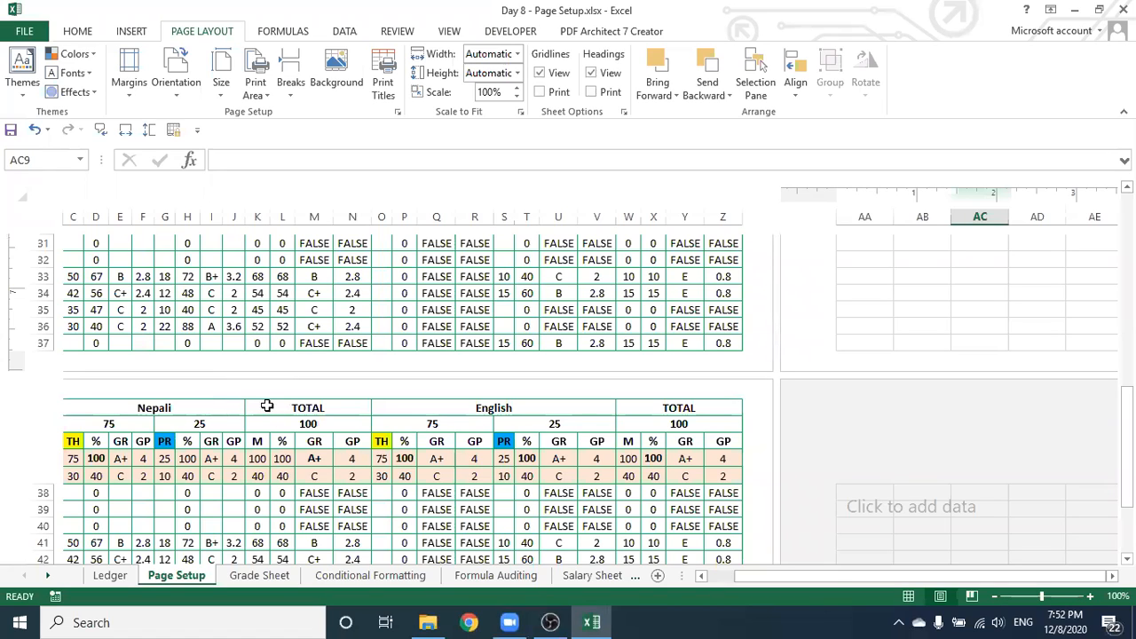
{"action": "scroll", "coordinate": [222, 421], "scroll_direction": "down", "scroll_amount": 4}
{"action": "scroll", "coordinate": [151, 472], "scroll_direction": "up", "scroll_amount": 2}
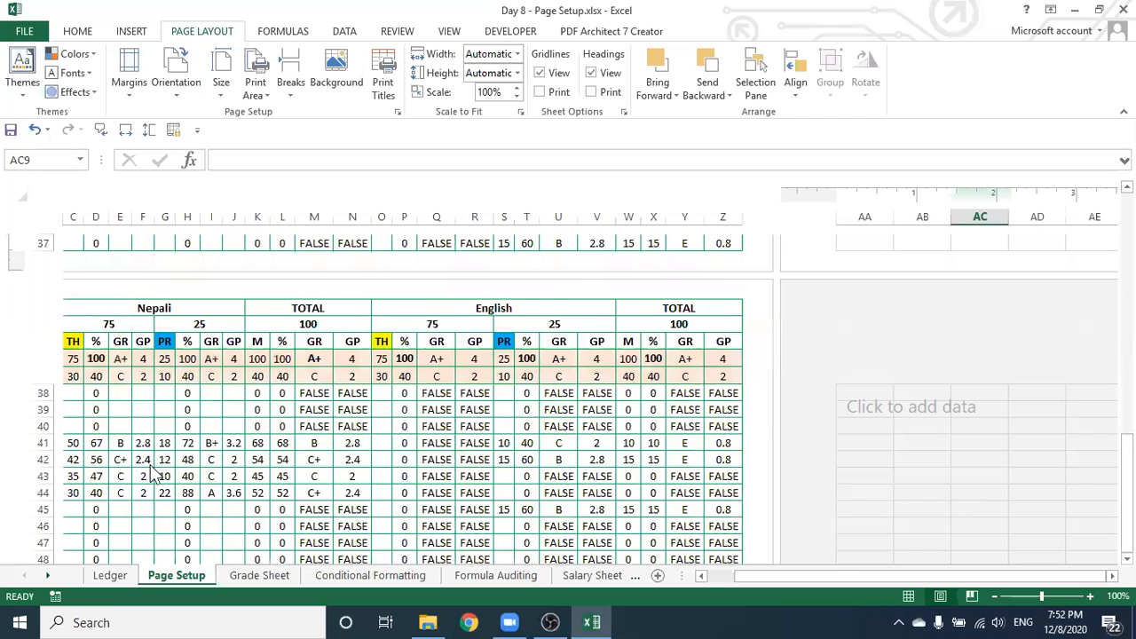
{"action": "scroll", "coordinate": [142, 471], "scroll_direction": "up", "scroll_amount": 3}
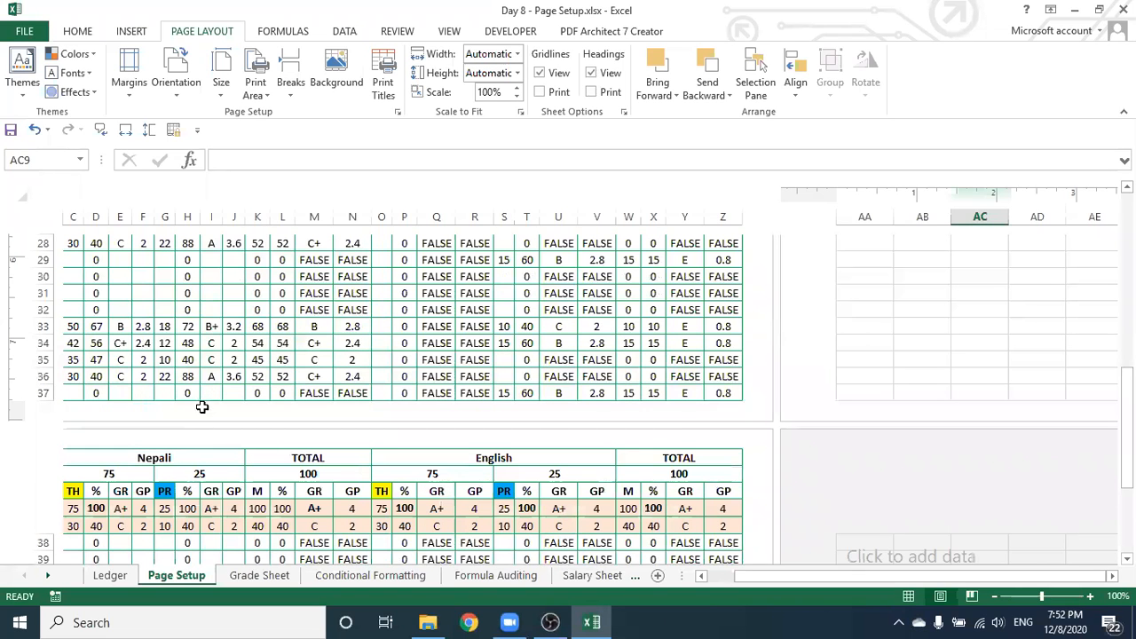
Review the printed pages in Page Layout view, then jump to the last used cell with Ctrl+End
{"action": "left_click", "coordinate": [940, 596]}
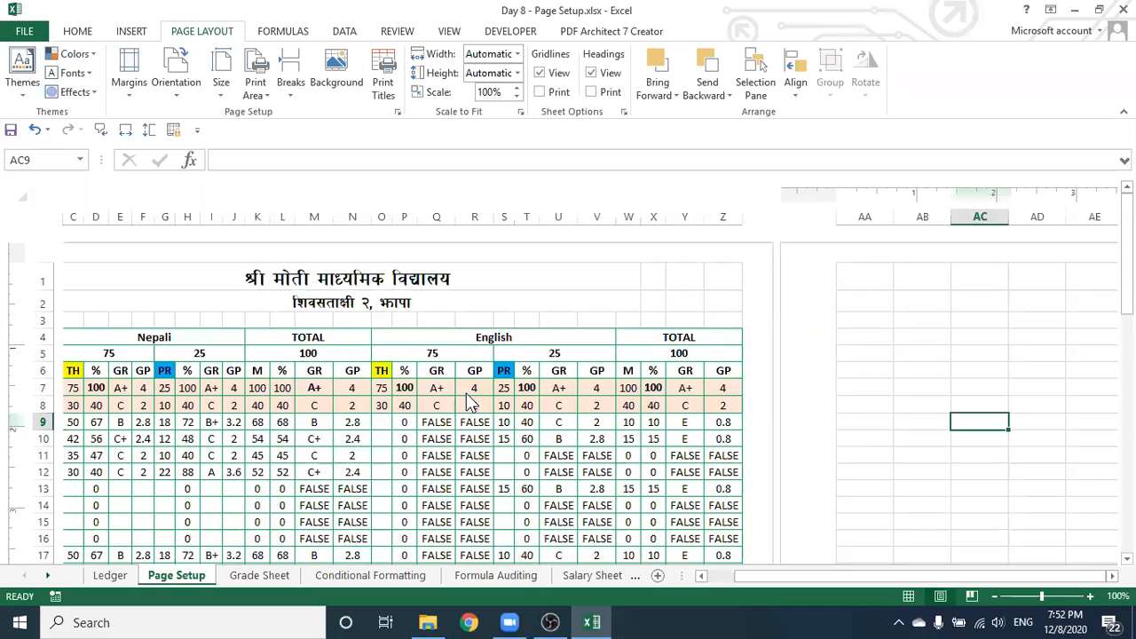
{"action": "scroll", "coordinate": [461, 395], "scroll_direction": "down", "scroll_amount": 1}
{"action": "scroll", "coordinate": [462, 395], "scroll_direction": "down", "scroll_amount": 16}
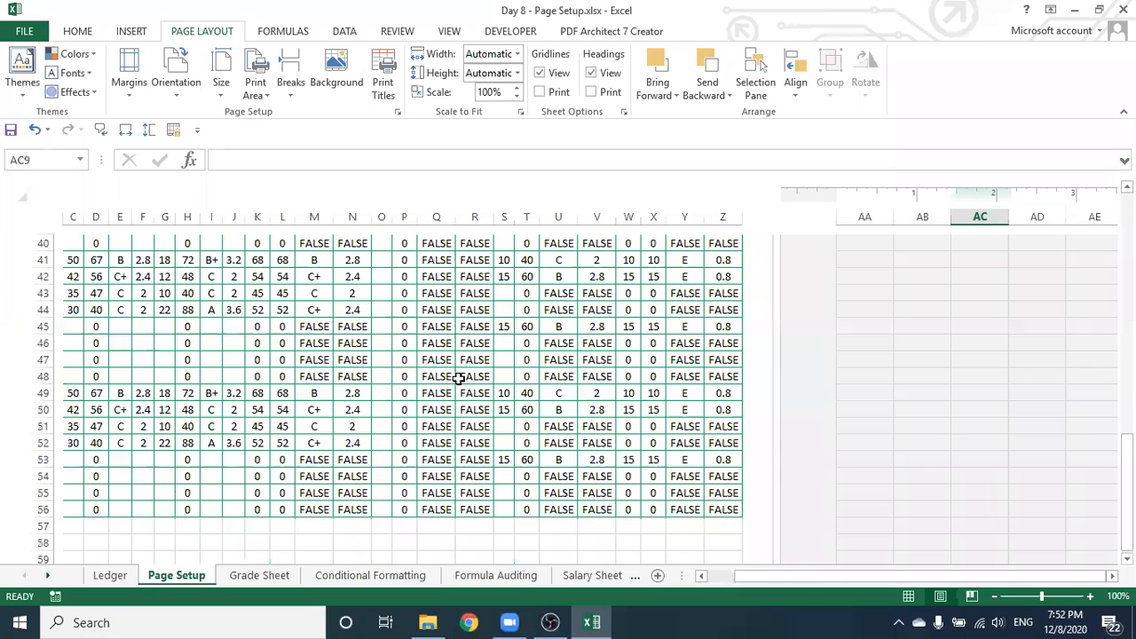
{"action": "scroll", "coordinate": [459, 378], "scroll_direction": "up", "scroll_amount": 3}
{"action": "scroll", "coordinate": [454, 376], "scroll_direction": "up", "scroll_amount": 4}
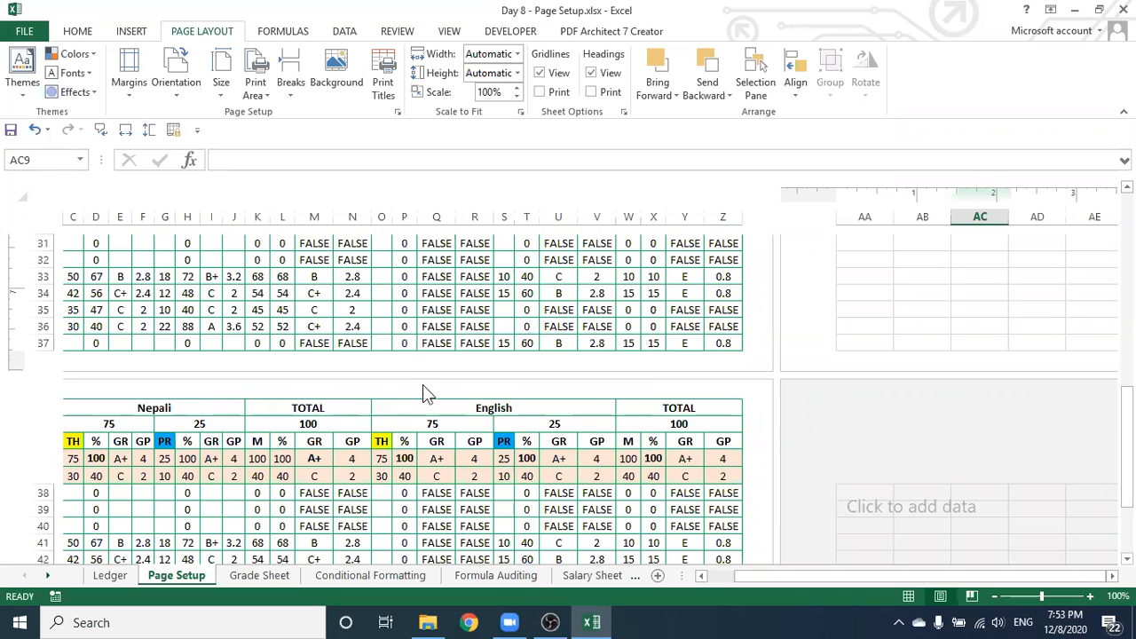
{"action": "scroll", "coordinate": [422, 385], "scroll_direction": "up", "scroll_amount": 7}
{"action": "scroll", "coordinate": [423, 385], "scroll_direction": "up", "scroll_amount": 4}
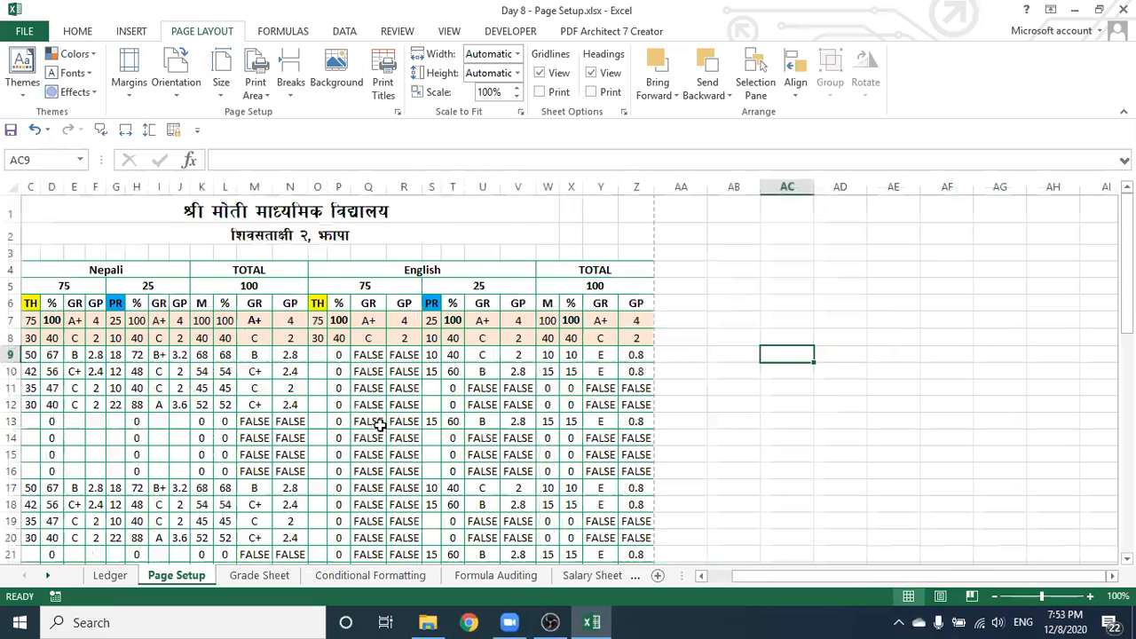
{"action": "key", "text": "ctrl+End"}
{"action": "scroll", "coordinate": [123, 461], "scroll_direction": "up", "scroll_amount": 6}
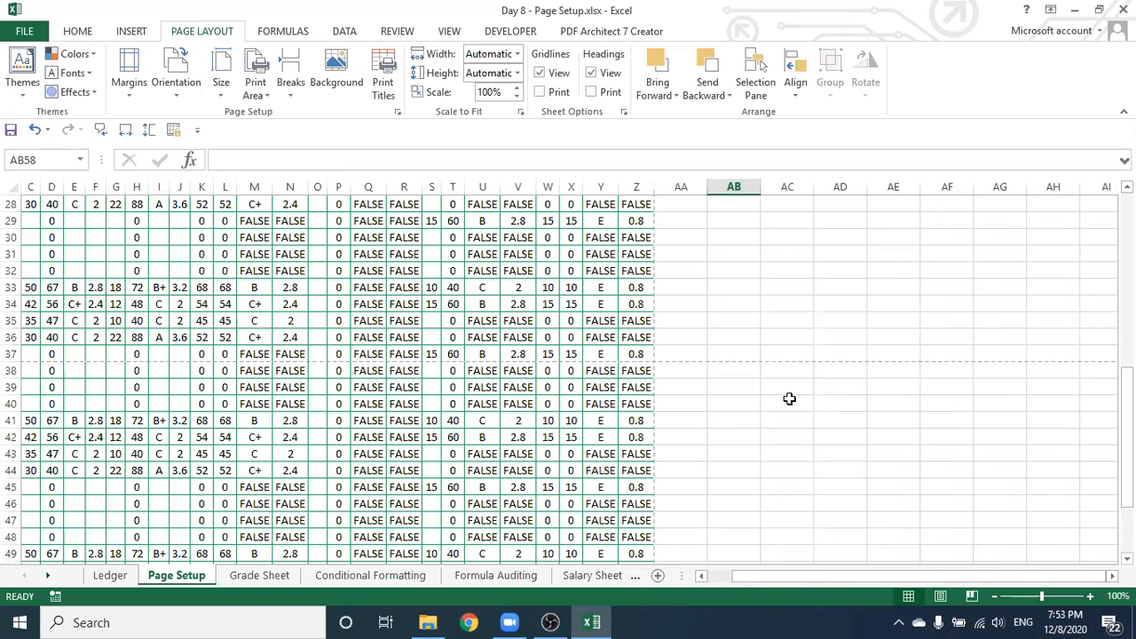
Select the duplicated student rows A32:Z56 so their contents can be cleared
{"action": "scroll", "coordinate": [774, 619], "scroll_direction": "left", "scroll_amount": 2}
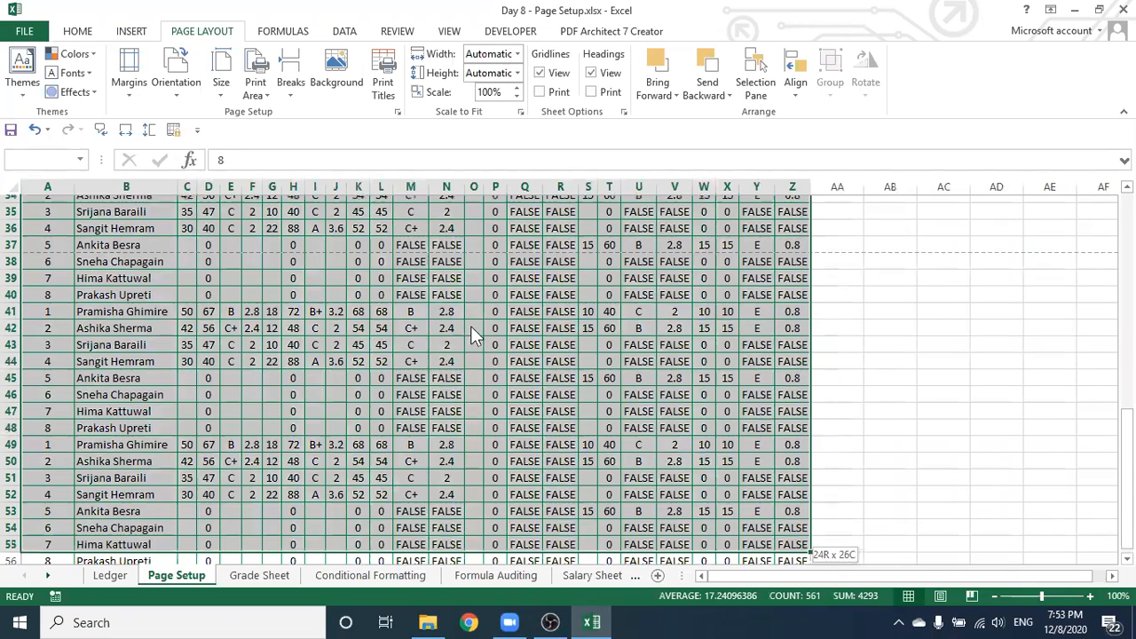
{"action": "right_click", "coordinate": [470, 459]}
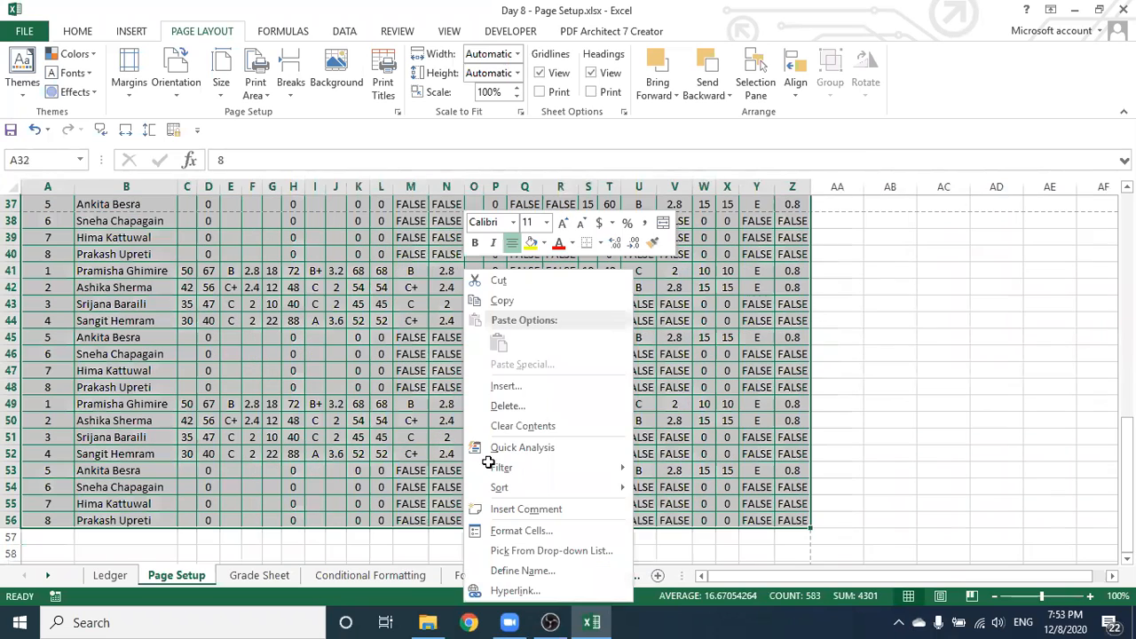
{"action": "left_click", "coordinate": [21, 395]}
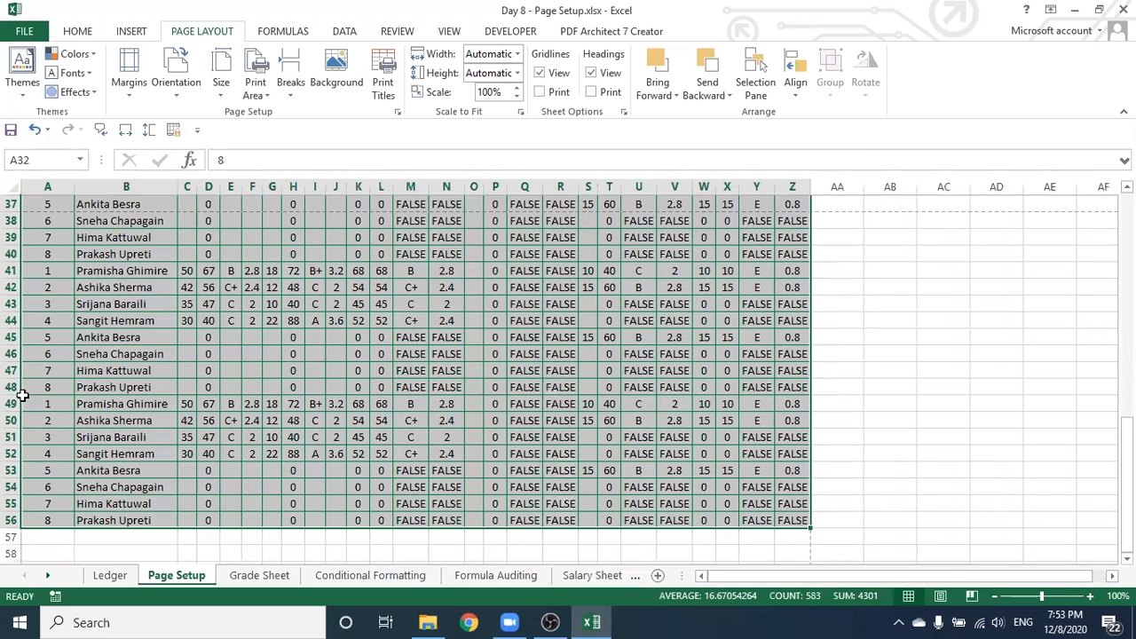
{"action": "left_click_drag", "start_coordinate": [24, 388], "coordinate": [796, 535]}
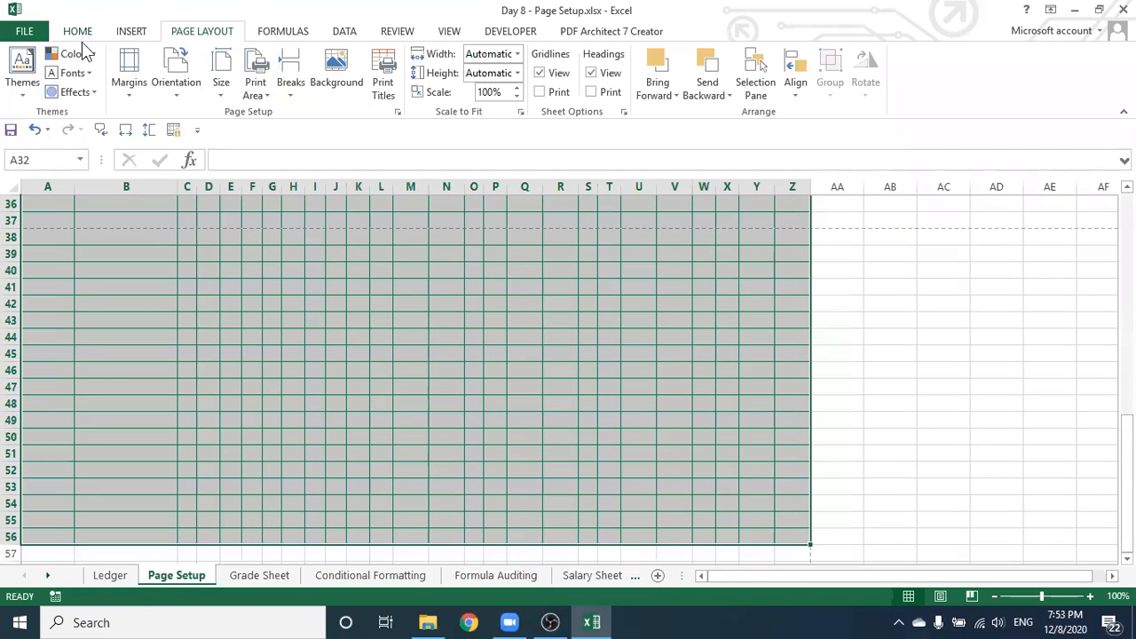
Remove all borders from the emptied rows below the table
{"action": "scroll", "coordinate": [228, 84], "scroll_direction": "up", "scroll_amount": 2}
{"action": "left_click", "coordinate": [229, 86]}
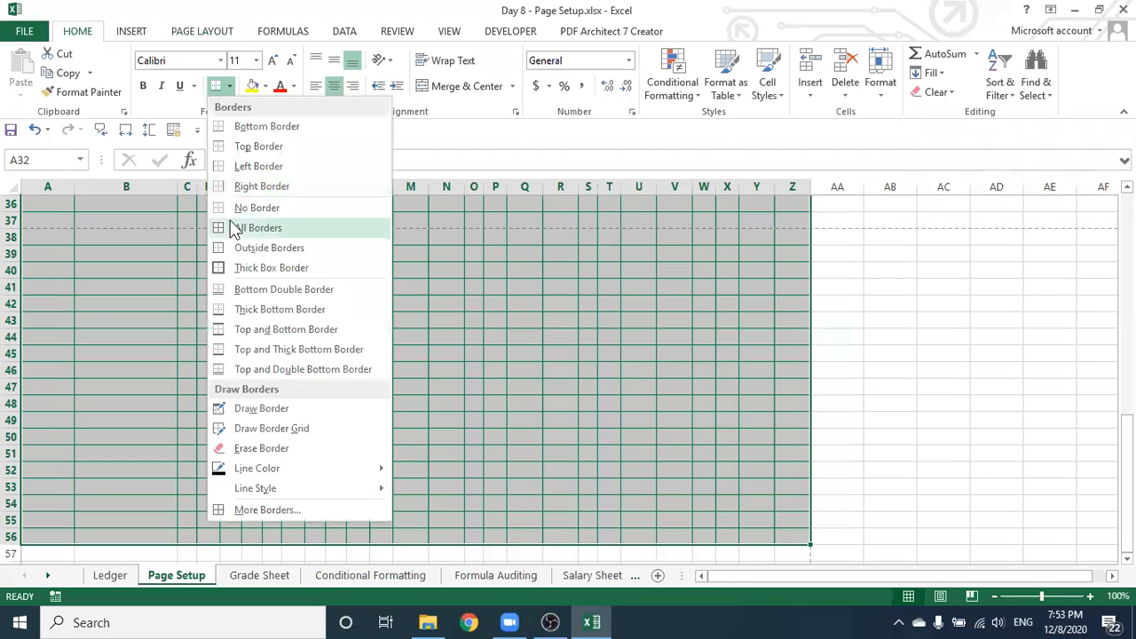
{"action": "left_click", "coordinate": [223, 213]}
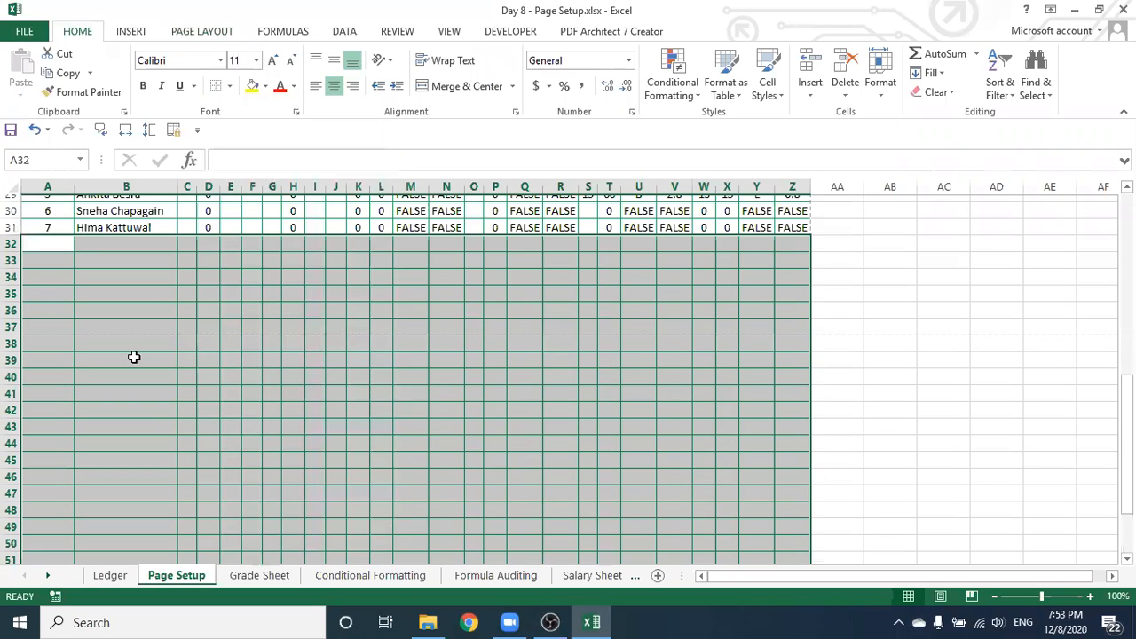
Apply All Borders to row 31 from column A to Z, then deselect
{"action": "scroll", "coordinate": [59, 358], "scroll_direction": "up", "scroll_amount": 3}
{"action": "left_click_drag", "start_coordinate": [35, 371], "coordinate": [783, 368]}
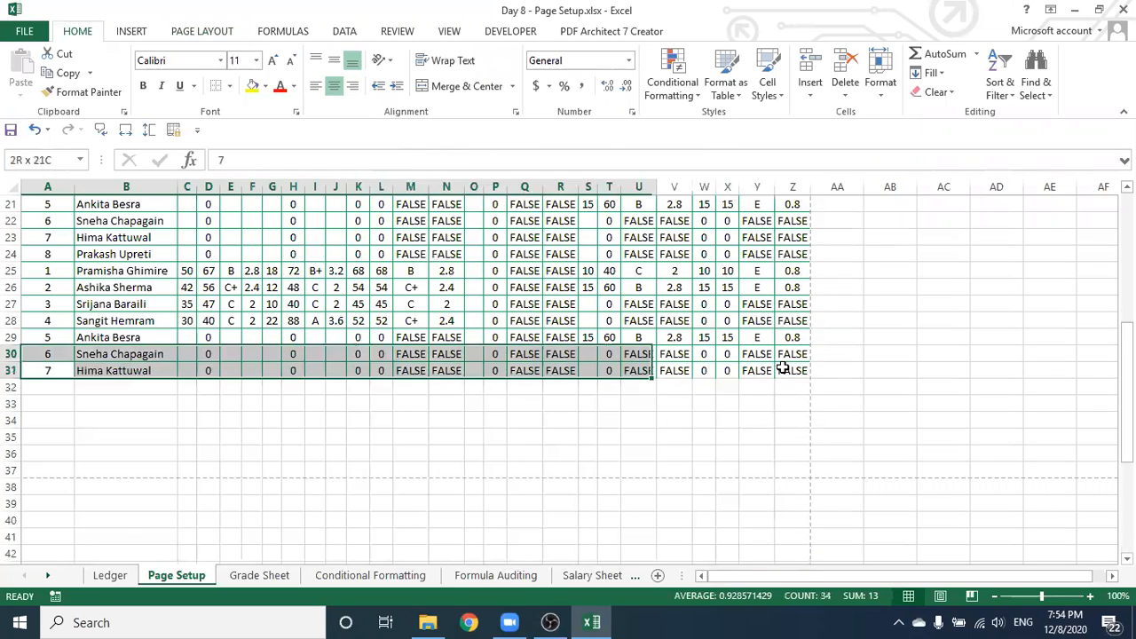
{"action": "left_click", "coordinate": [229, 87]}
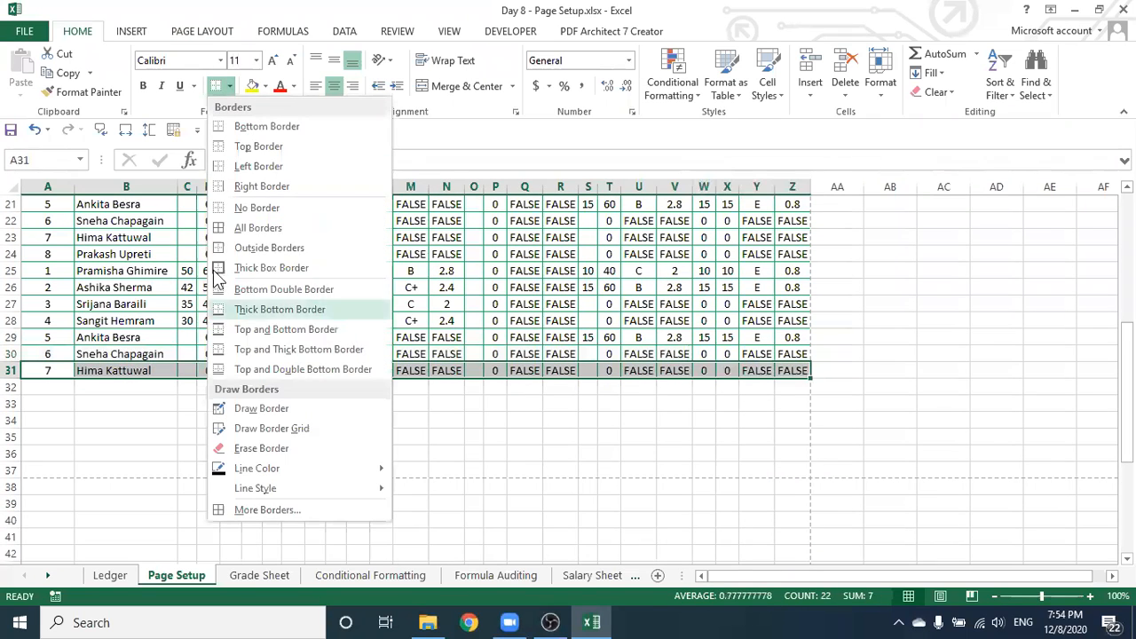
{"action": "left_click", "coordinate": [257, 227]}
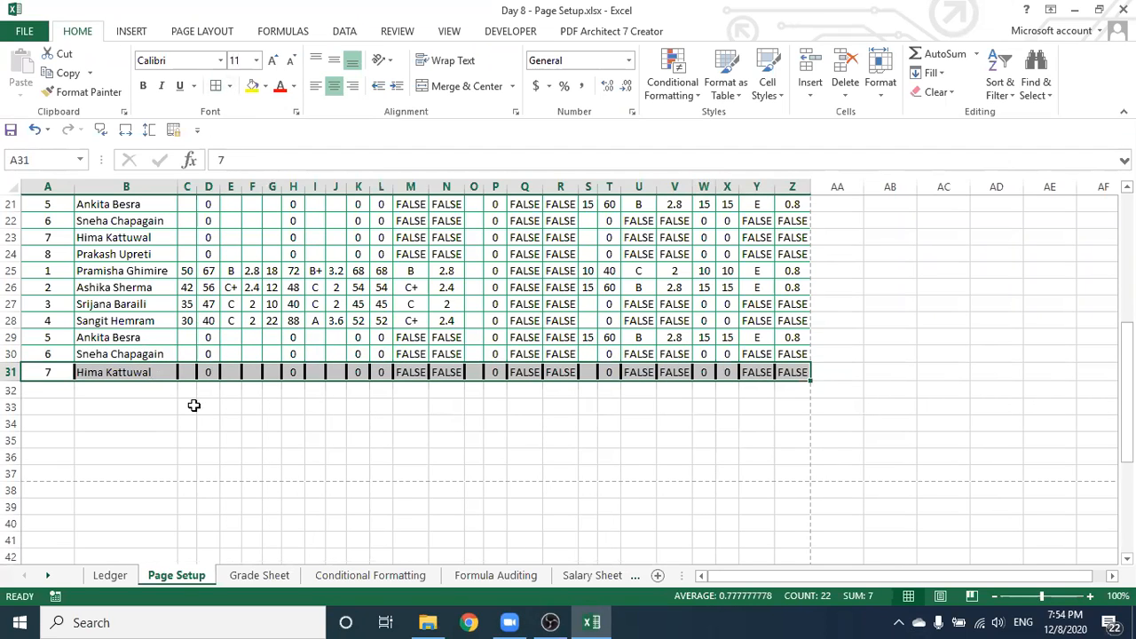
{"action": "left_click_drag", "start_coordinate": [29, 372], "coordinate": [788, 372]}
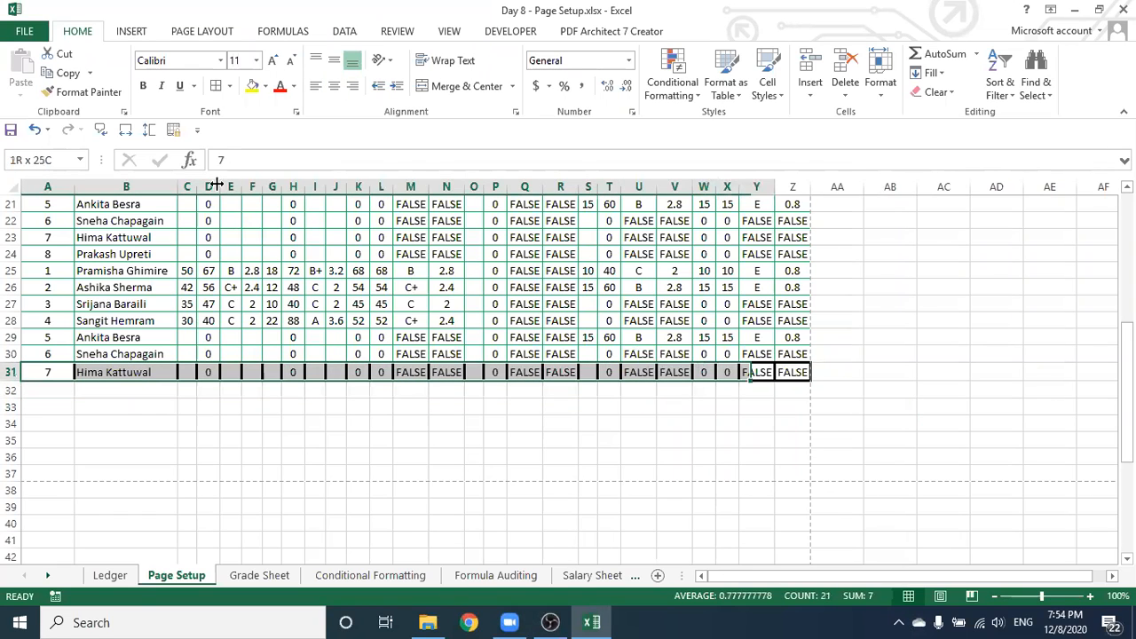
{"action": "left_click", "coordinate": [229, 86]}
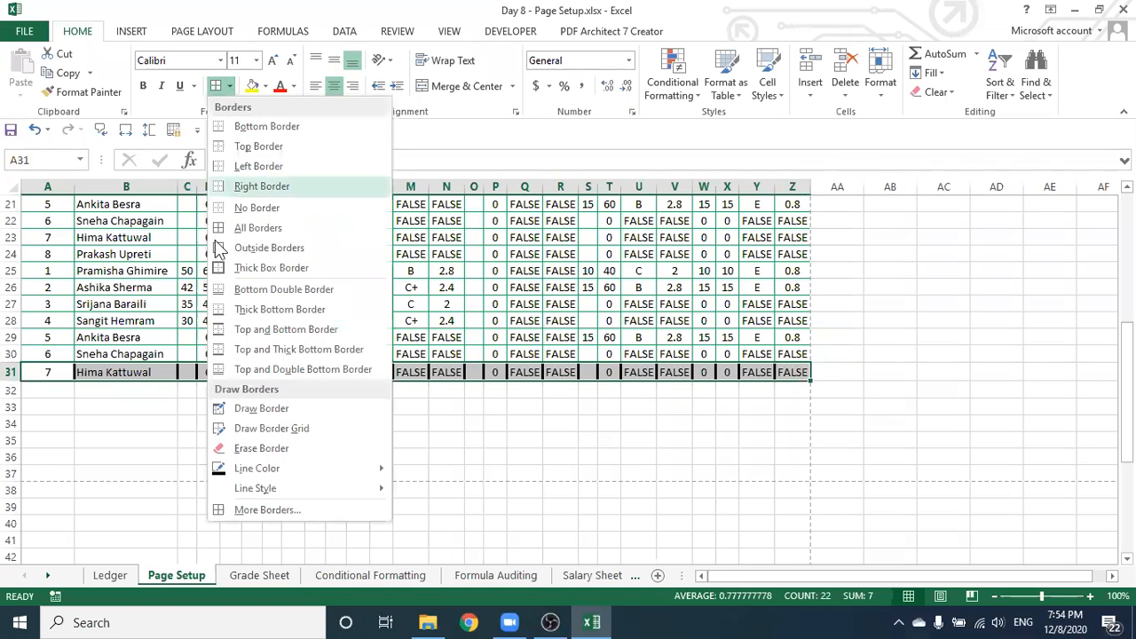
{"action": "left_click", "coordinate": [253, 226]}
{"action": "left_click", "coordinate": [314, 417]}
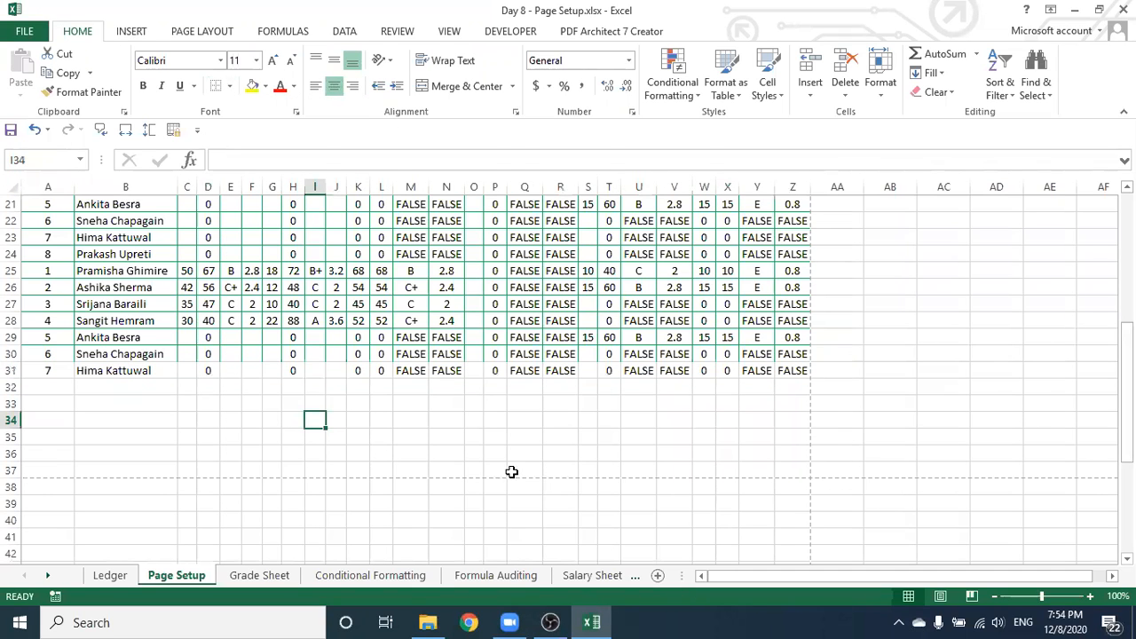
{"action": "left_click", "coordinate": [944, 355]}
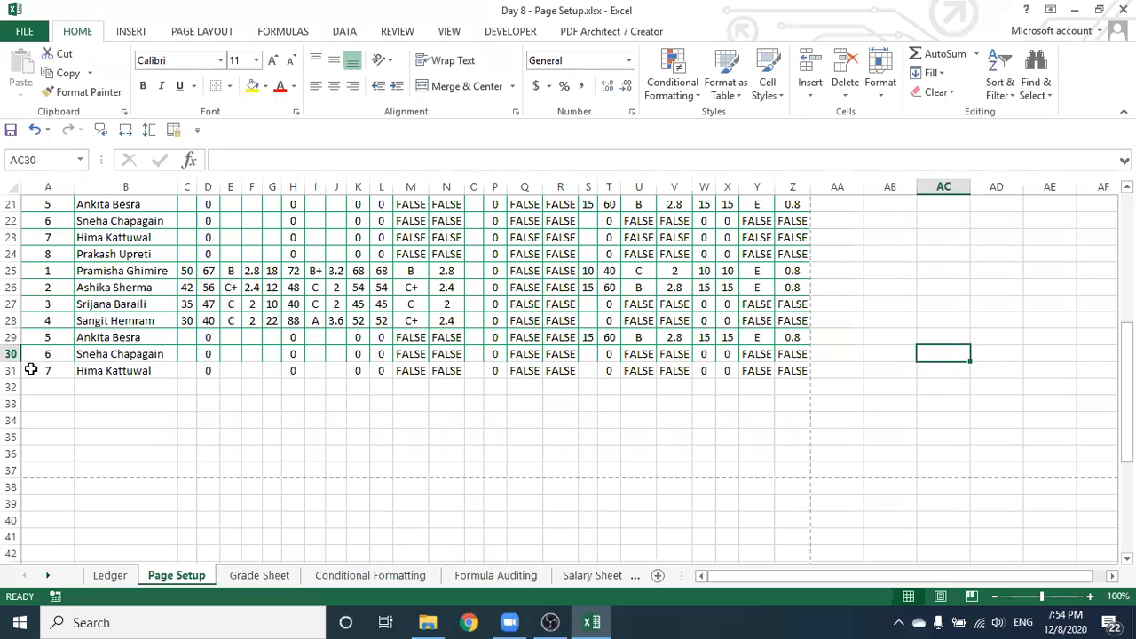
Draw a bottom border under row 31, then give rows 30–31 All Borders across A to Z
{"action": "left_click_drag", "start_coordinate": [32, 352], "coordinate": [794, 371]}
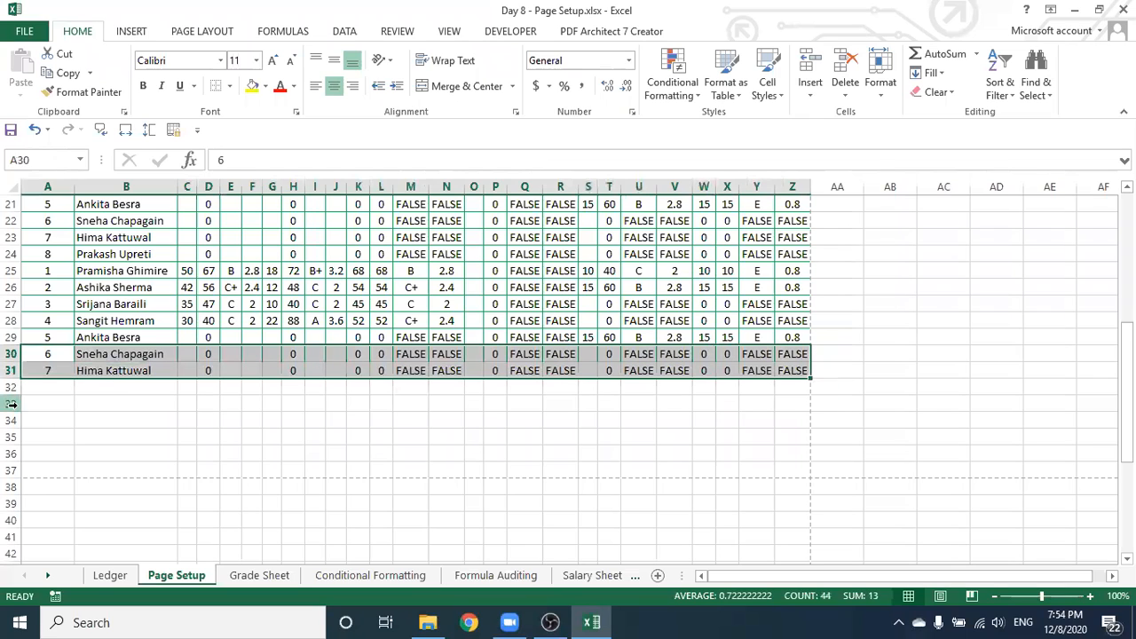
{"action": "left_click", "coordinate": [229, 86]}
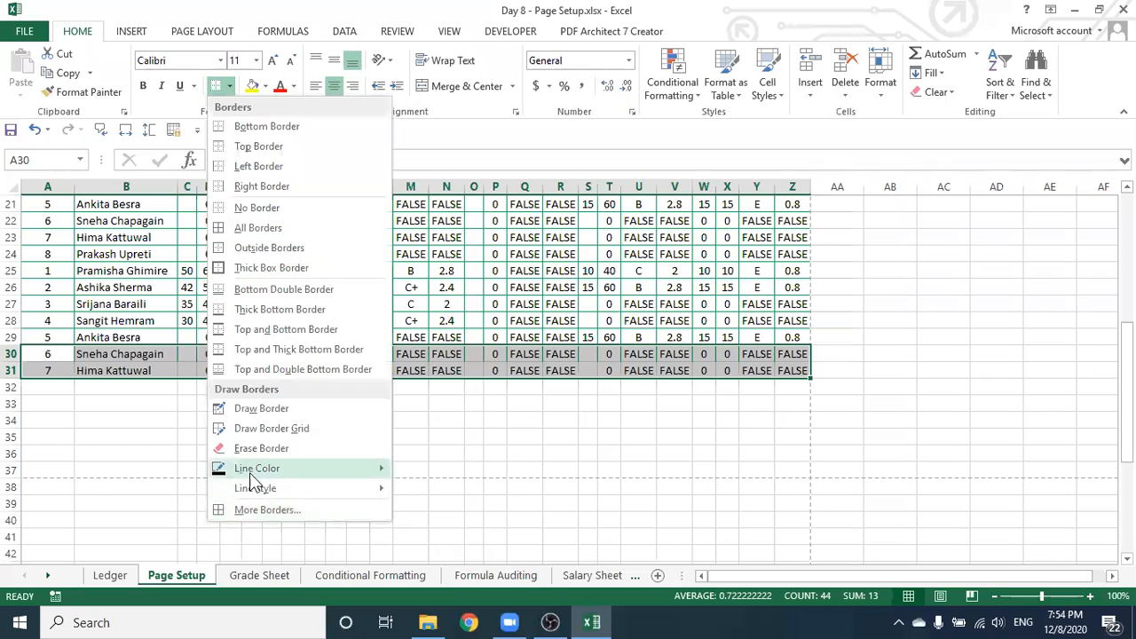
{"action": "mouse_move", "coordinate": [256, 470]}
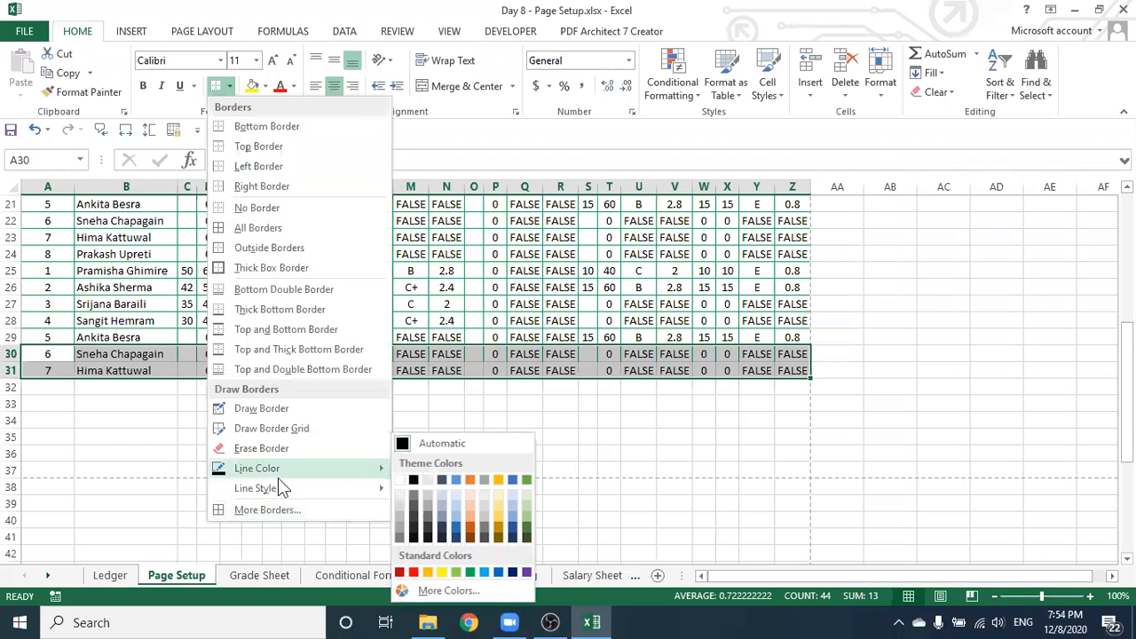
{"action": "mouse_move", "coordinate": [369, 488]}
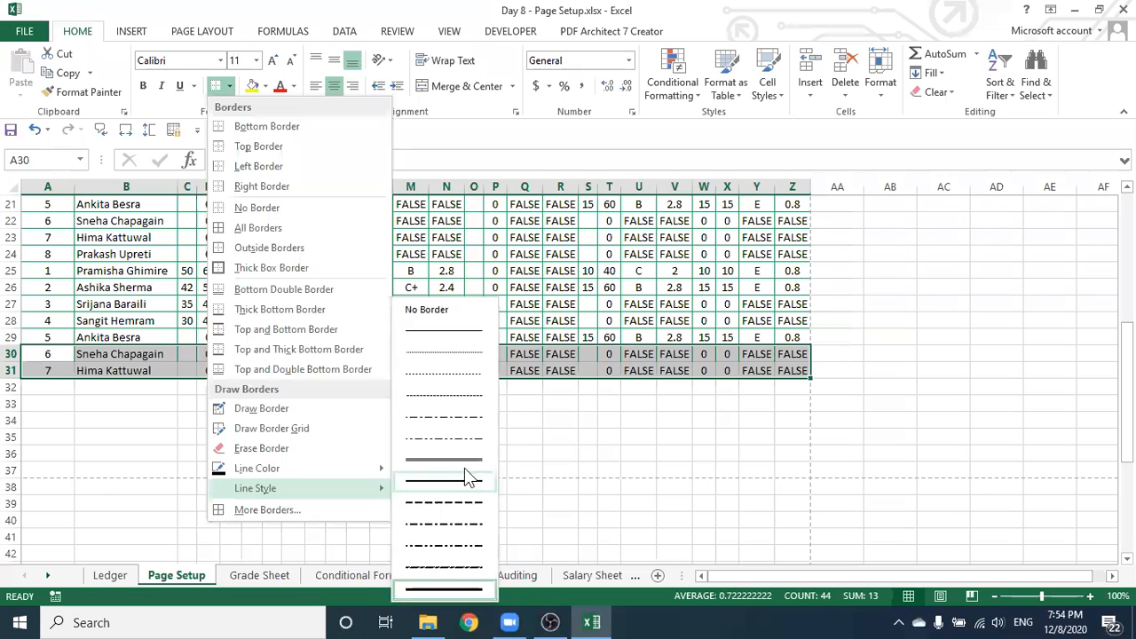
{"action": "left_click", "coordinate": [458, 332]}
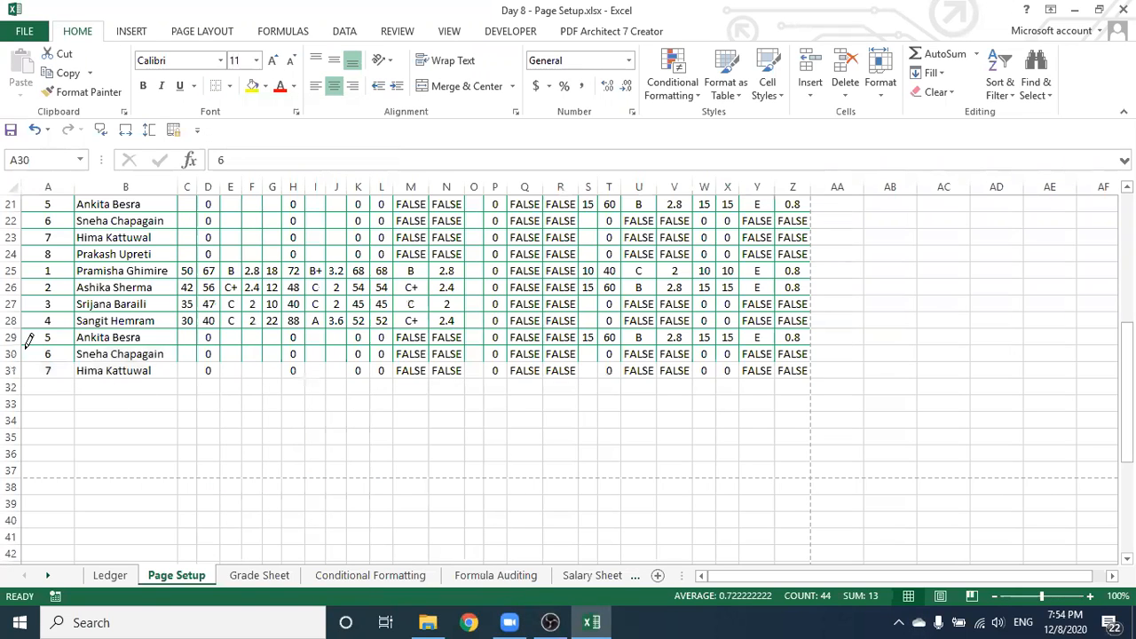
{"action": "mouse_move", "coordinate": [36, 364]}
{"action": "left_mouse_down"}
{"action": "mouse_move", "coordinate": [497, 371]}
{"action": "mouse_move", "coordinate": [804, 359]}
{"action": "left_mouse_up"}
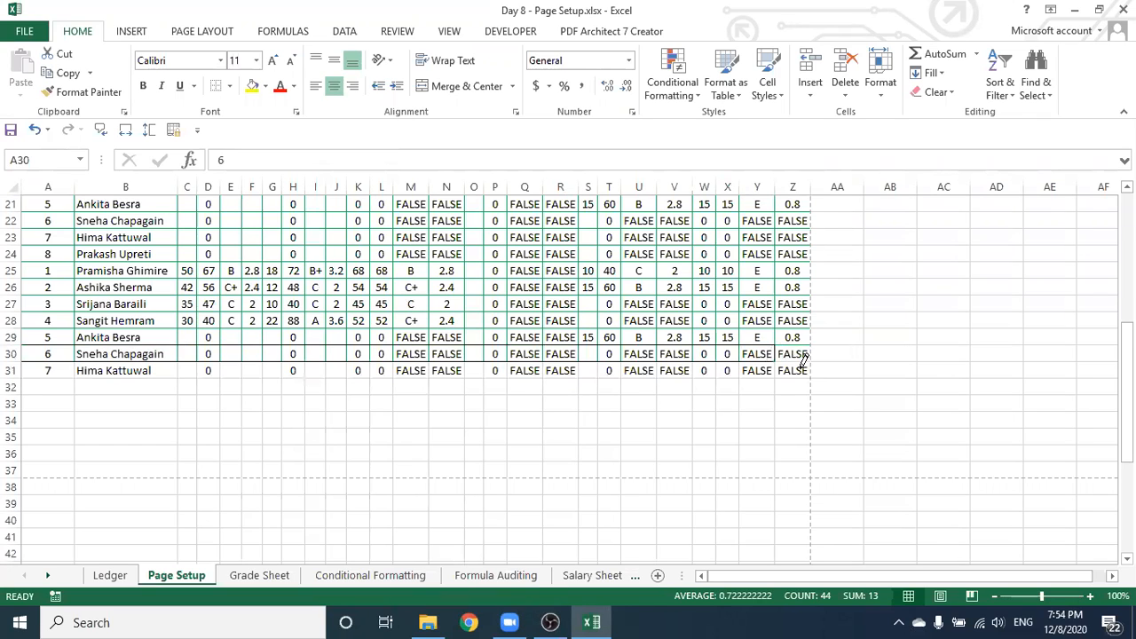
{"action": "left_click", "coordinate": [230, 86]}
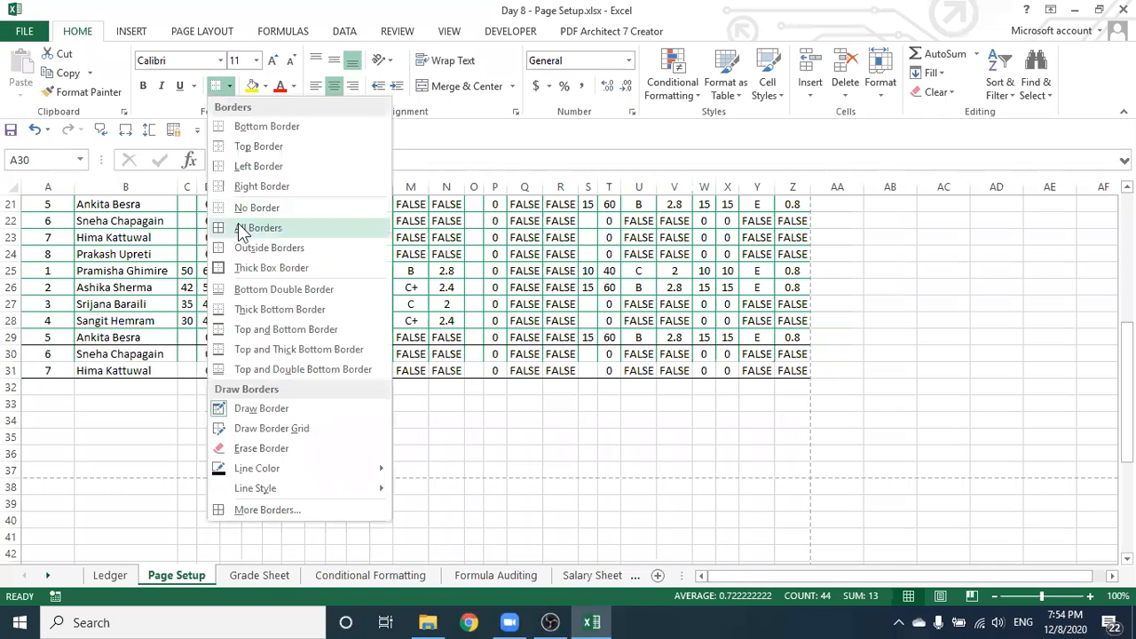
{"action": "left_click", "coordinate": [219, 229]}
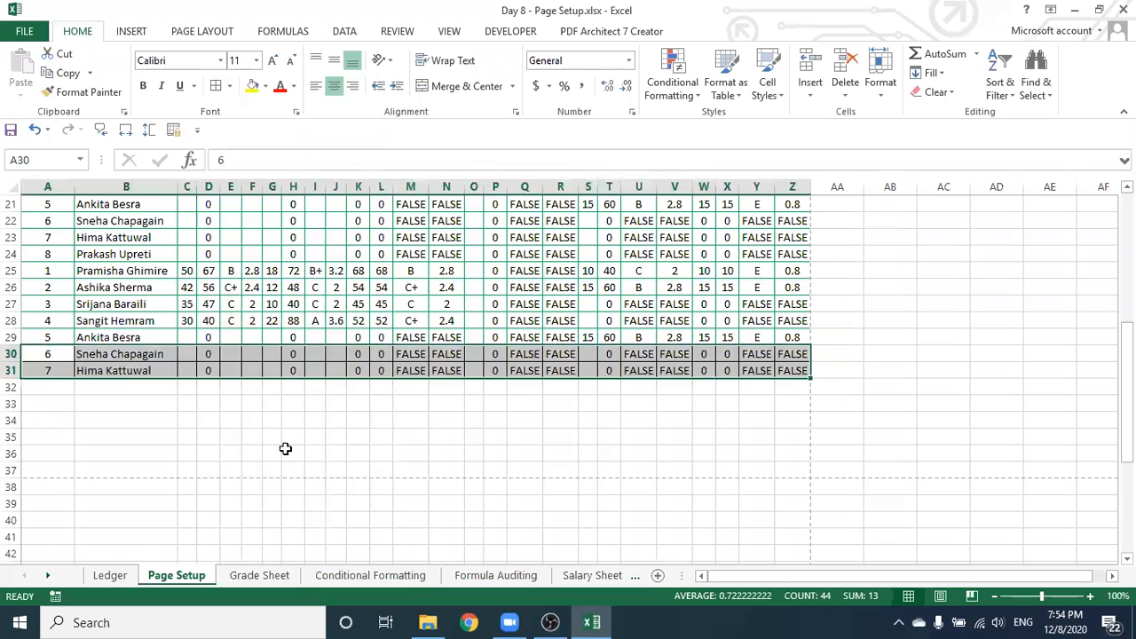
{"action": "left_click", "coordinate": [285, 448]}
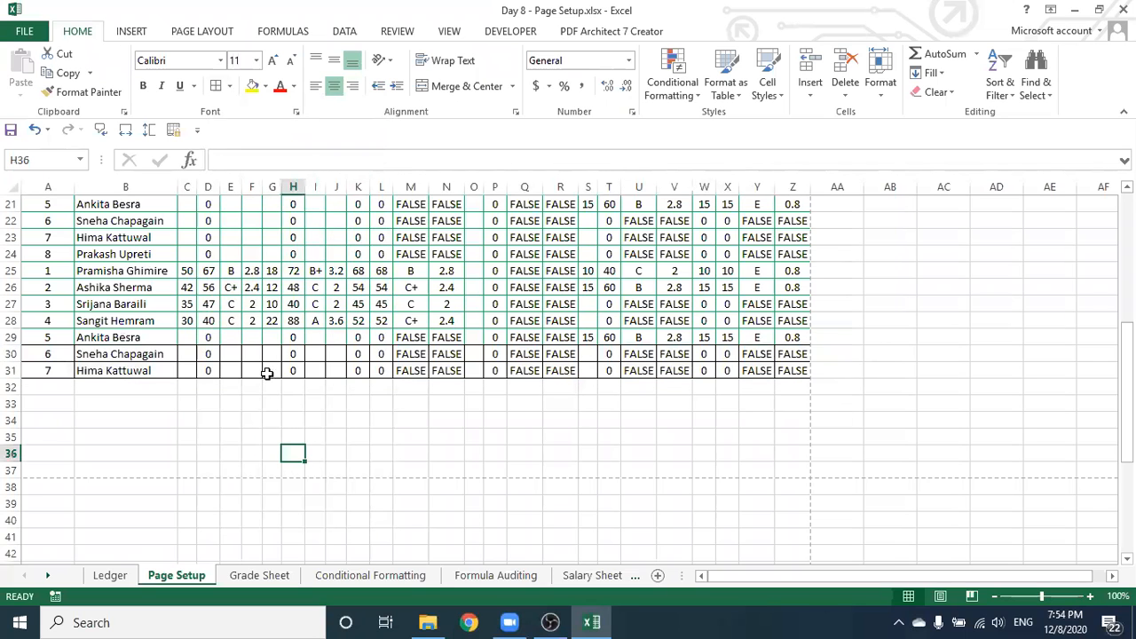
Select the marks table A4:Z31 from the SUBJECT heading down
{"action": "scroll", "coordinate": [308, 346], "scroll_direction": "up", "scroll_amount": 5}
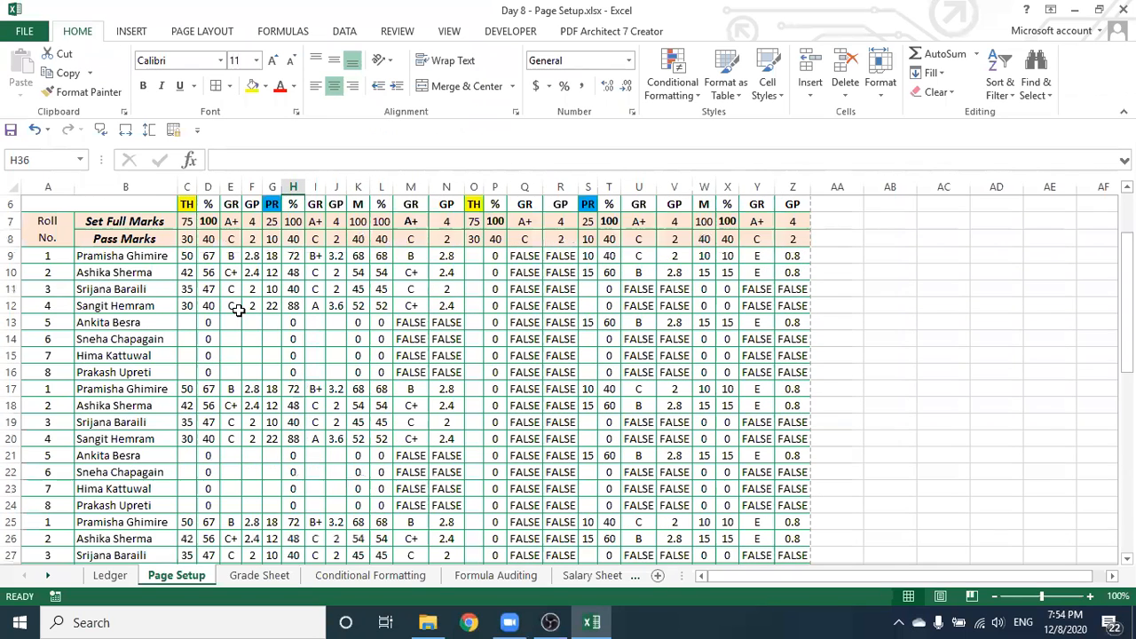
{"action": "scroll", "coordinate": [302, 395], "scroll_direction": "up", "scroll_amount": 2}
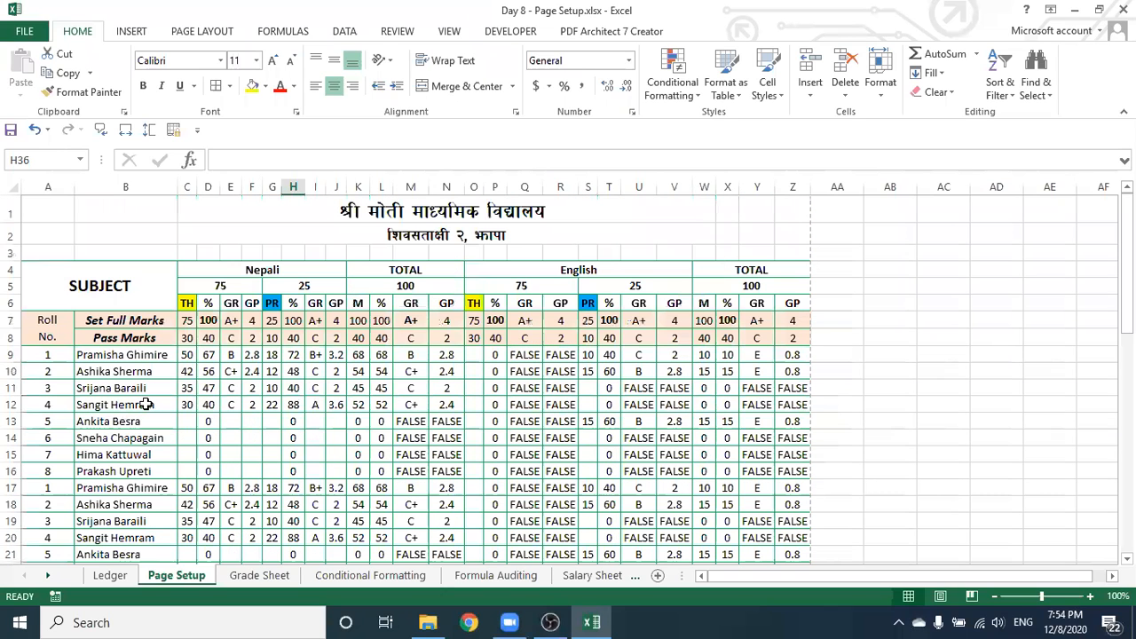
{"action": "left_click", "coordinate": [890, 371]}
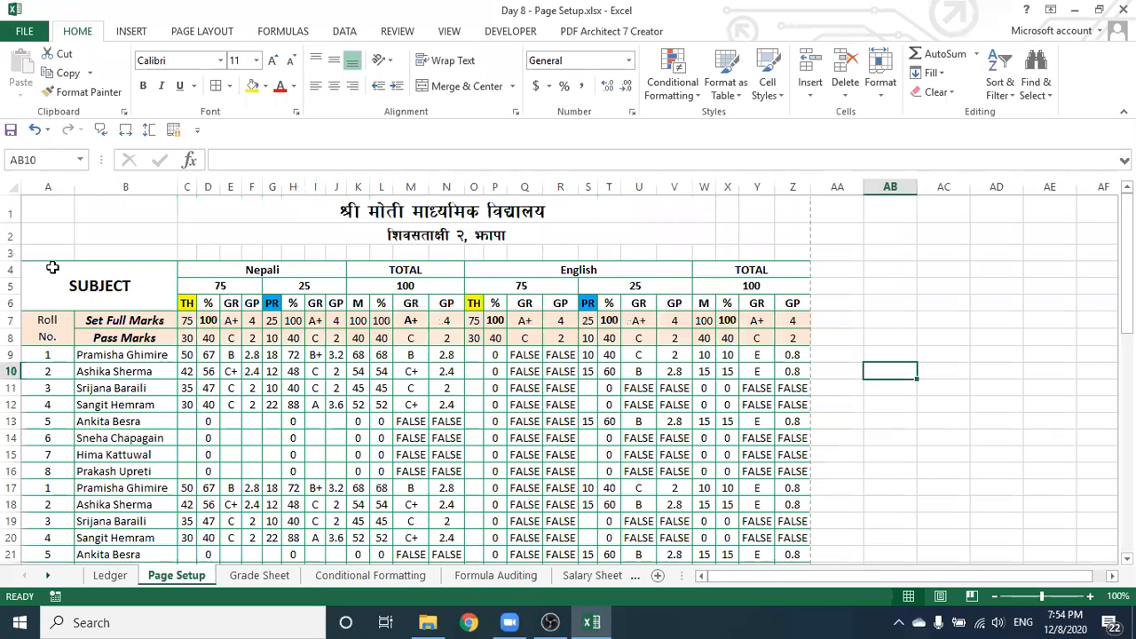
{"action": "left_click_drag", "start_coordinate": [82, 277], "coordinate": [203, 99]}
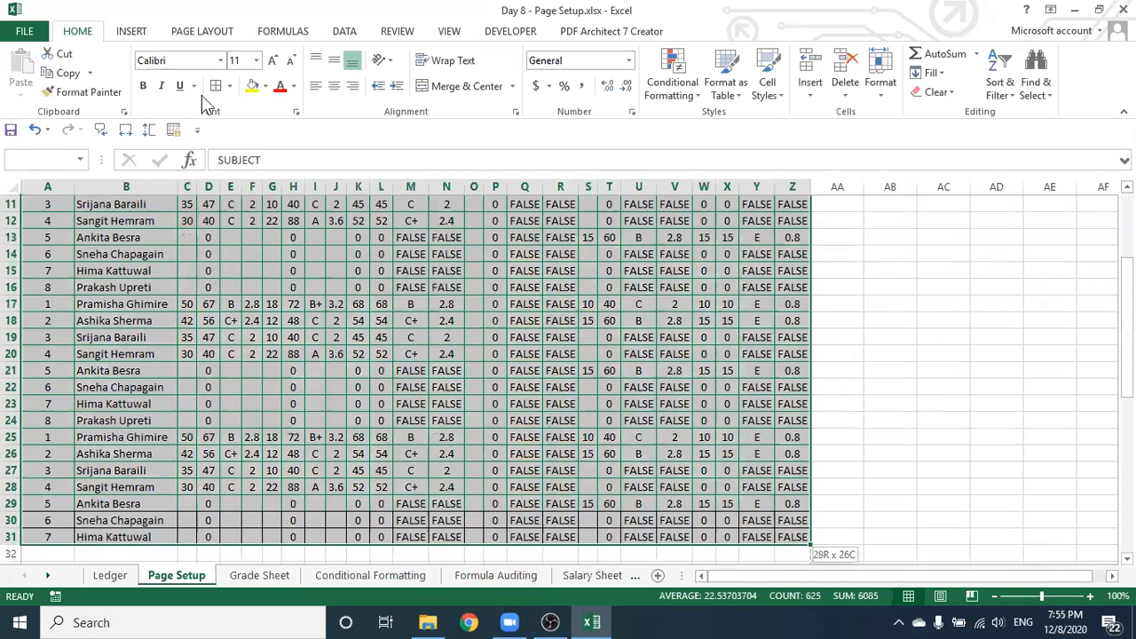
Set the footer to 'Page 1, Day 8 - Page Setup.xlsx' in Page Setup and apply it
{"action": "left_click", "coordinate": [202, 32]}
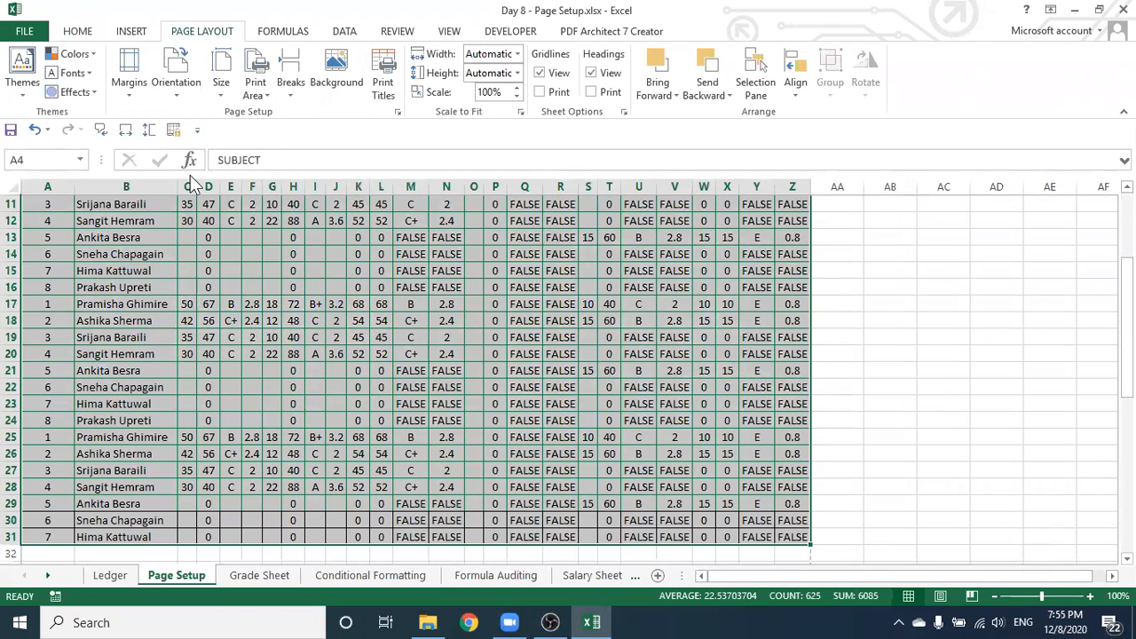
{"action": "left_click", "coordinate": [130, 89]}
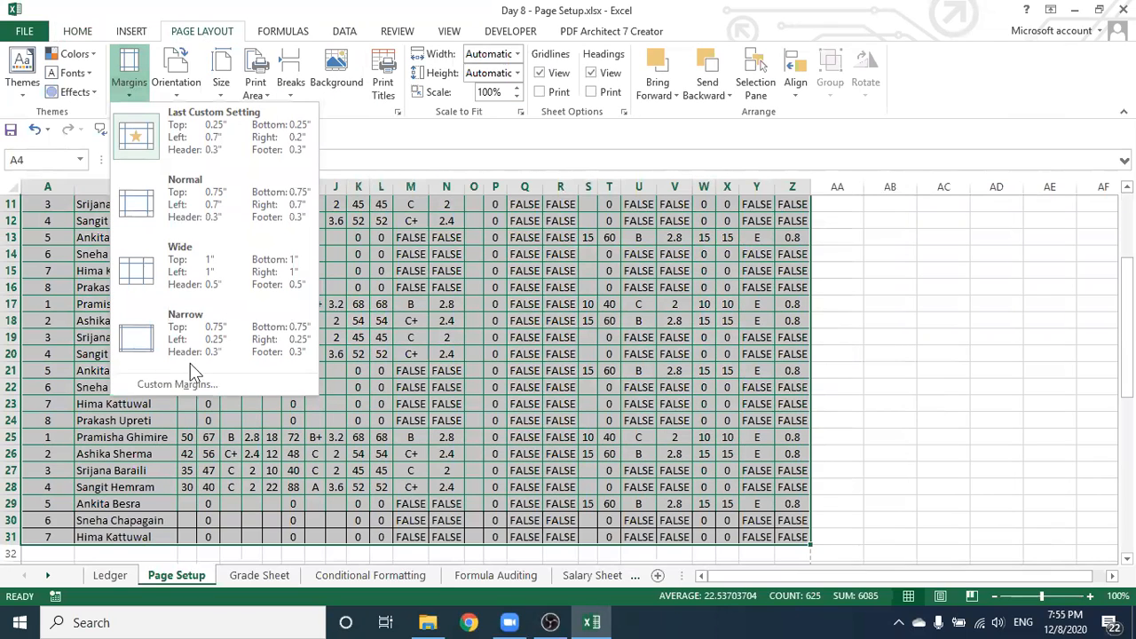
{"action": "left_click", "coordinate": [174, 382]}
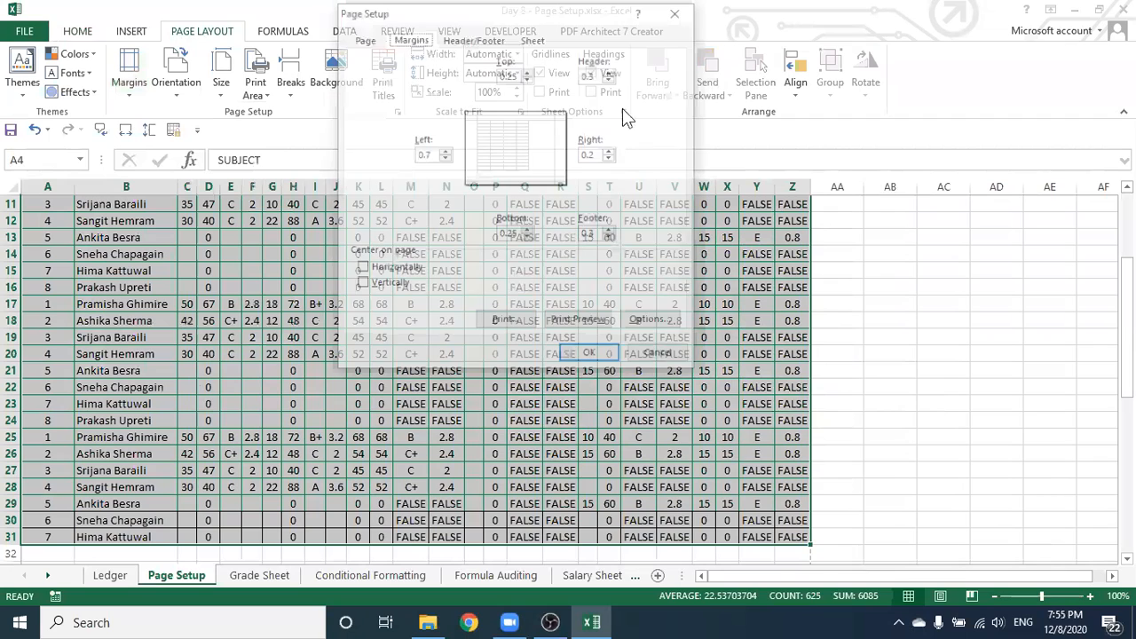
{"action": "left_click", "coordinate": [472, 38]}
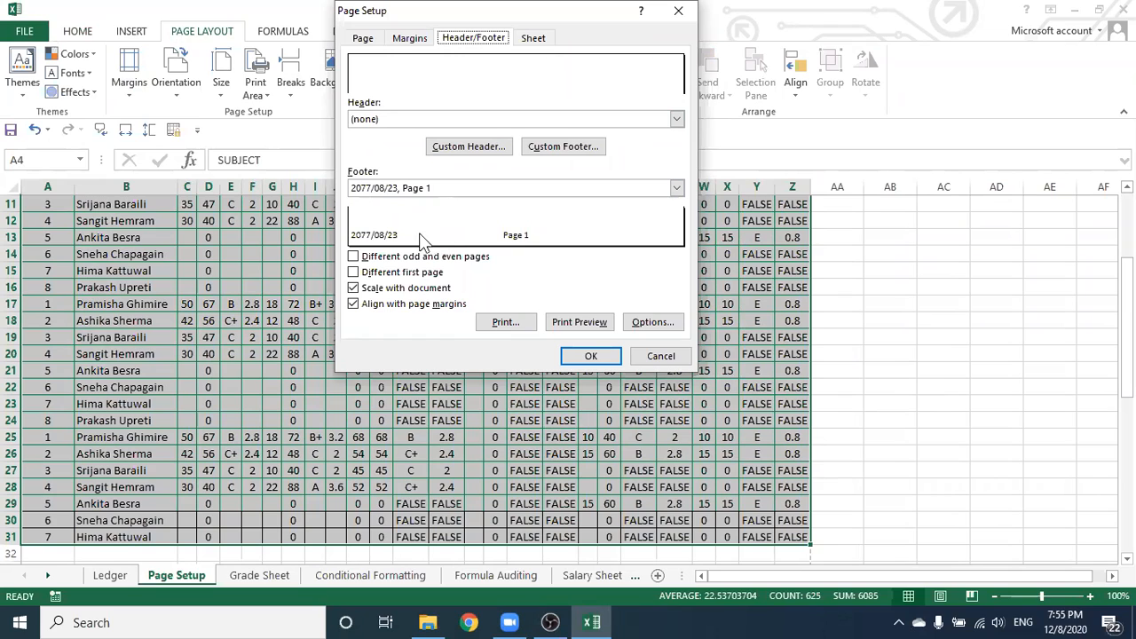
{"action": "left_click", "coordinate": [674, 187]}
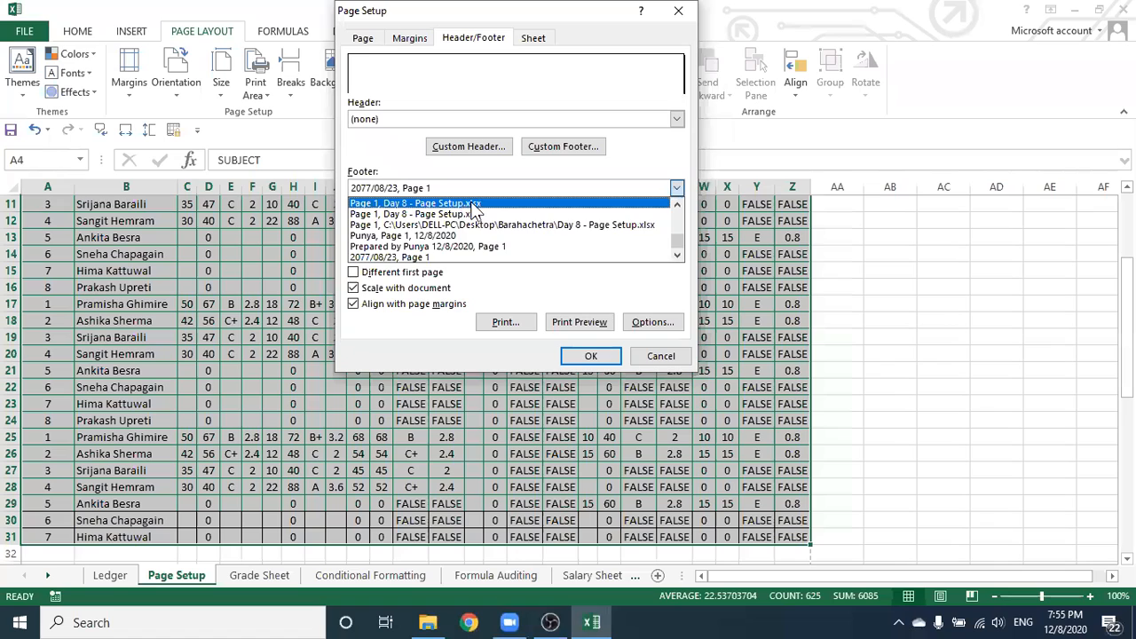
{"action": "left_click", "coordinate": [489, 203]}
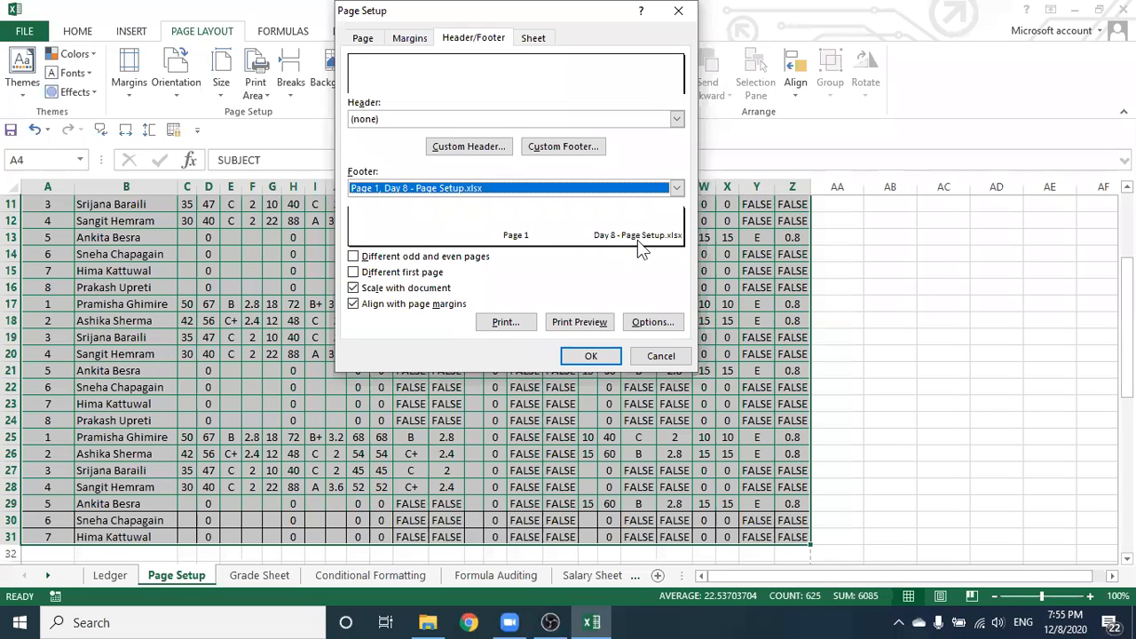
{"action": "left_click", "coordinate": [586, 358]}
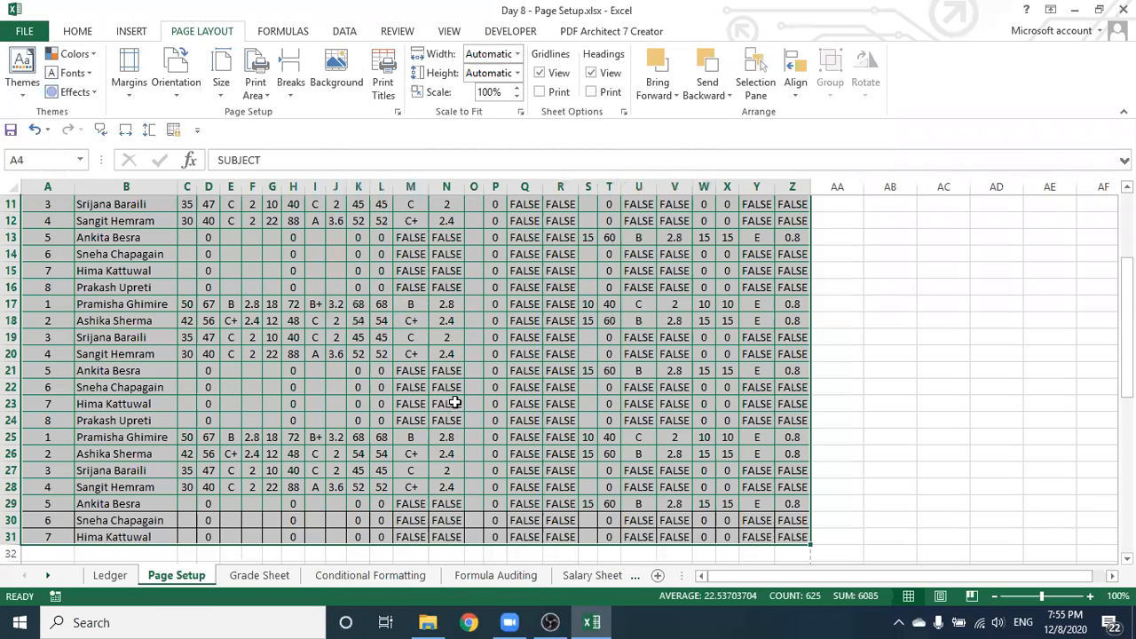
{"action": "scroll", "coordinate": [455, 399], "scroll_direction": "down", "scroll_amount": 4}
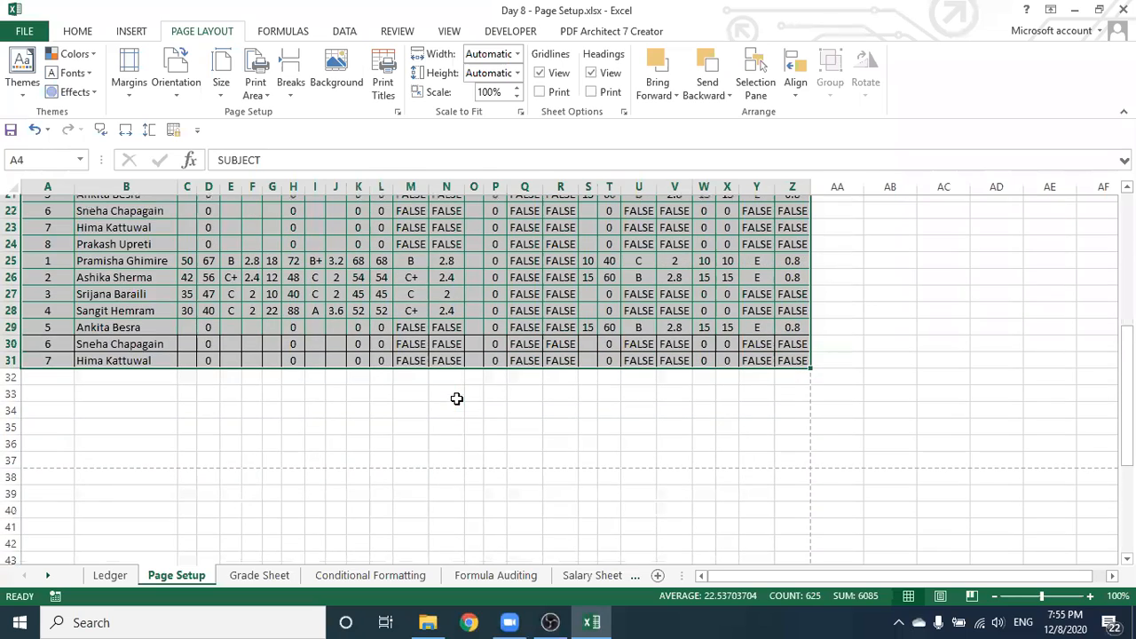
{"action": "scroll", "coordinate": [456, 398], "scroll_direction": "up", "scroll_amount": 7}
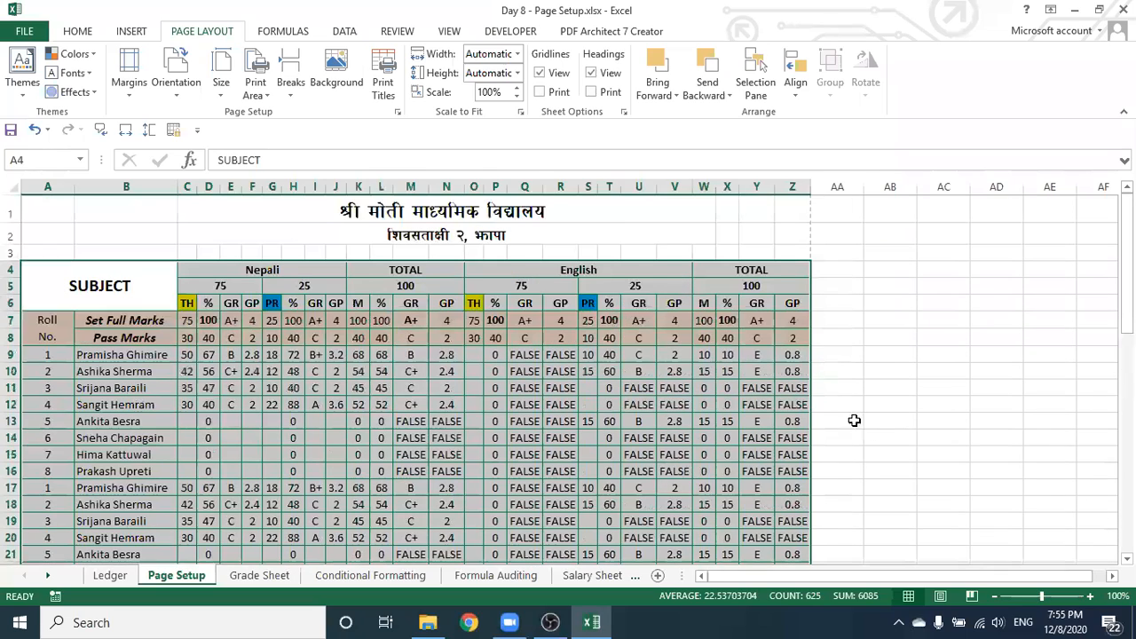
Check the pages in Page Layout view, deselect the table, then return to Normal view
{"action": "scroll", "coordinate": [881, 519], "scroll_direction": "down", "scroll_amount": 3}
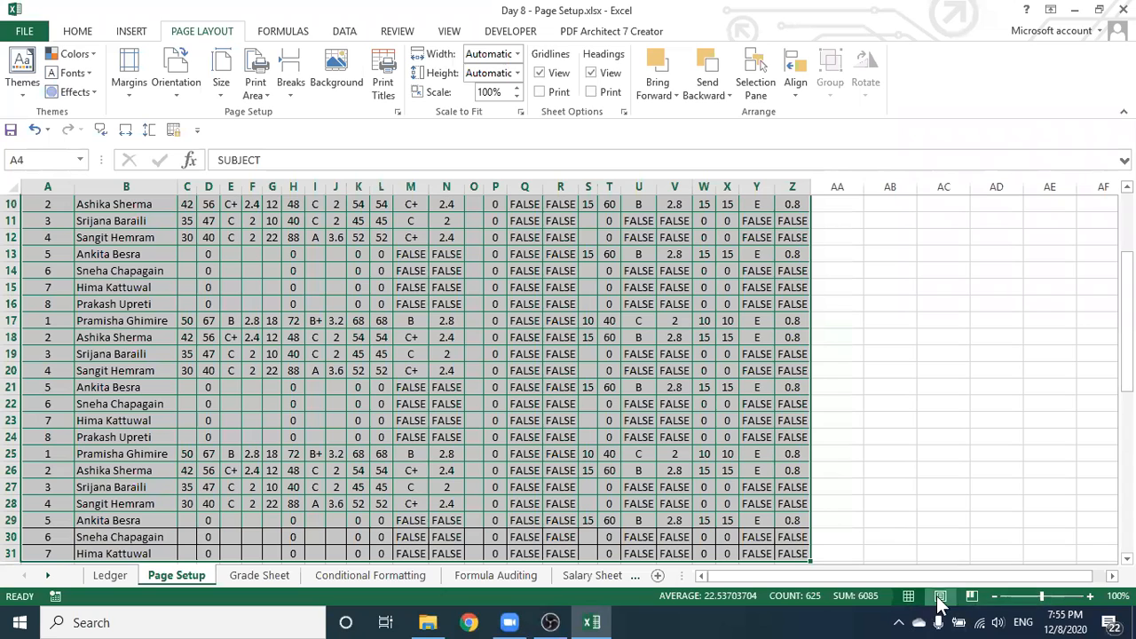
{"action": "left_click", "coordinate": [940, 602]}
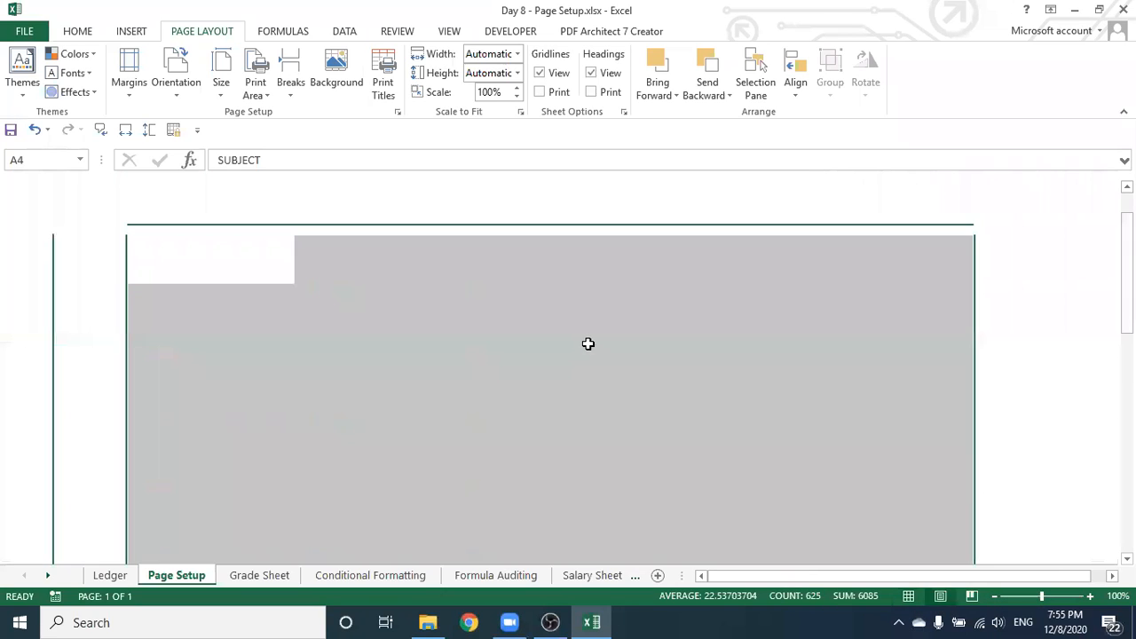
{"action": "scroll", "coordinate": [589, 346], "scroll_direction": "down", "scroll_amount": 8}
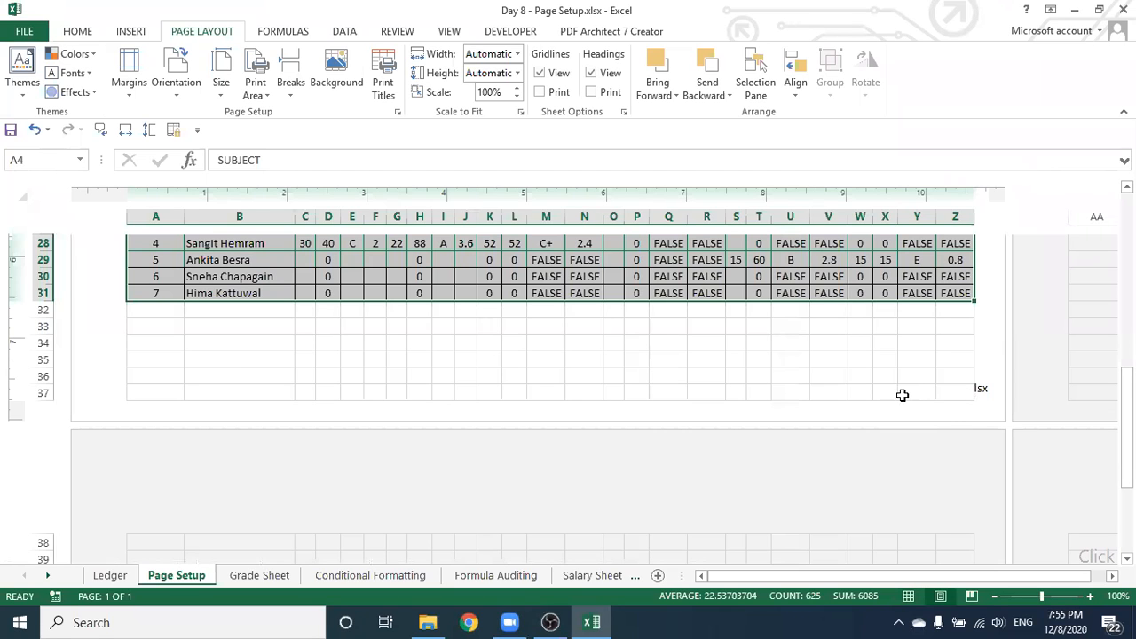
{"action": "scroll", "coordinate": [720, 357], "scroll_direction": "down", "scroll_amount": 14}
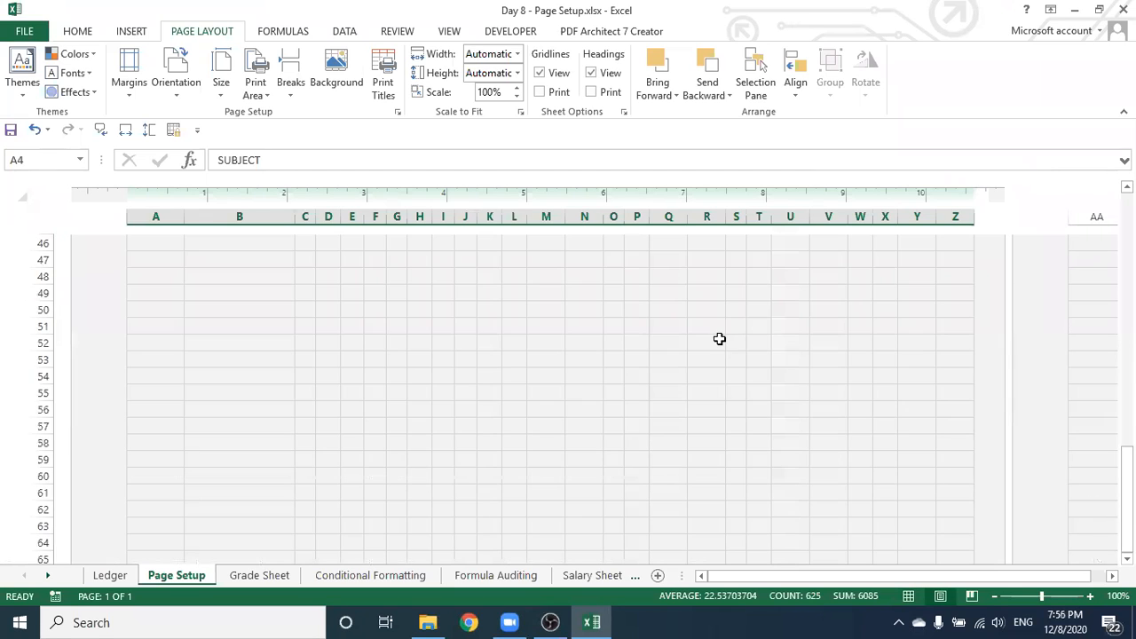
{"action": "scroll", "coordinate": [720, 339], "scroll_direction": "up", "scroll_amount": 10}
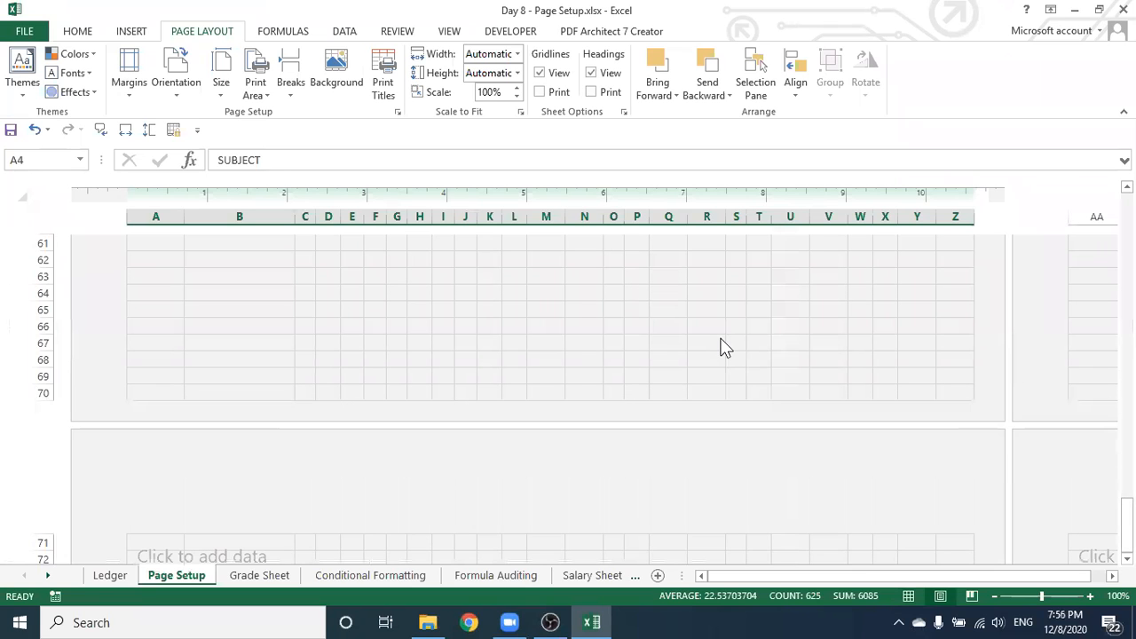
{"action": "scroll", "coordinate": [720, 338], "scroll_direction": "up", "scroll_amount": 4}
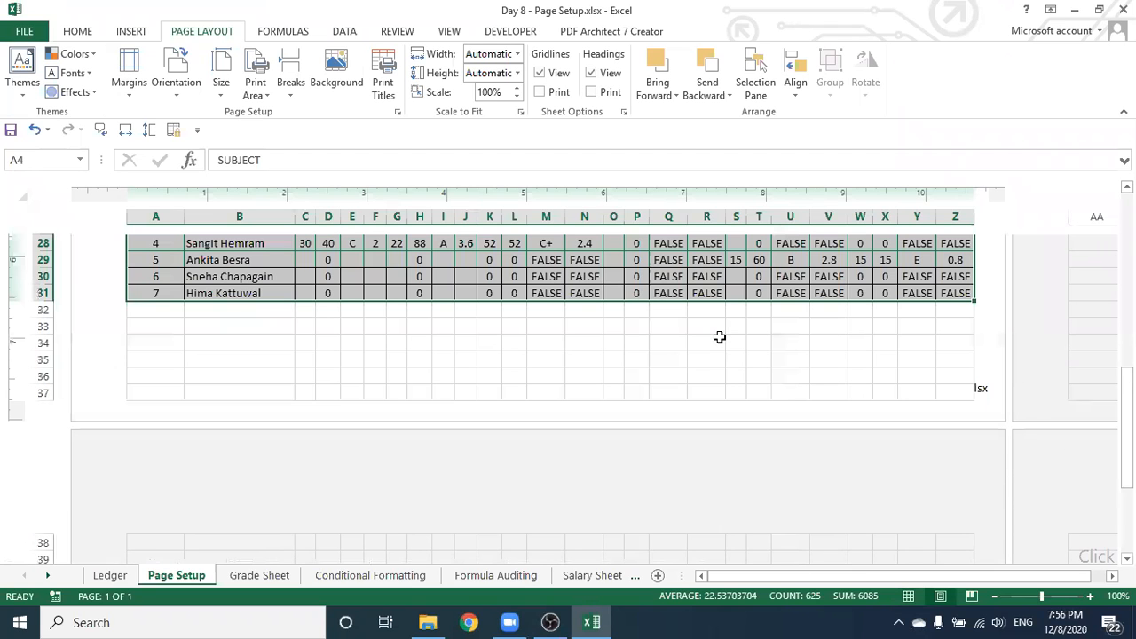
{"action": "left_click", "coordinate": [942, 391]}
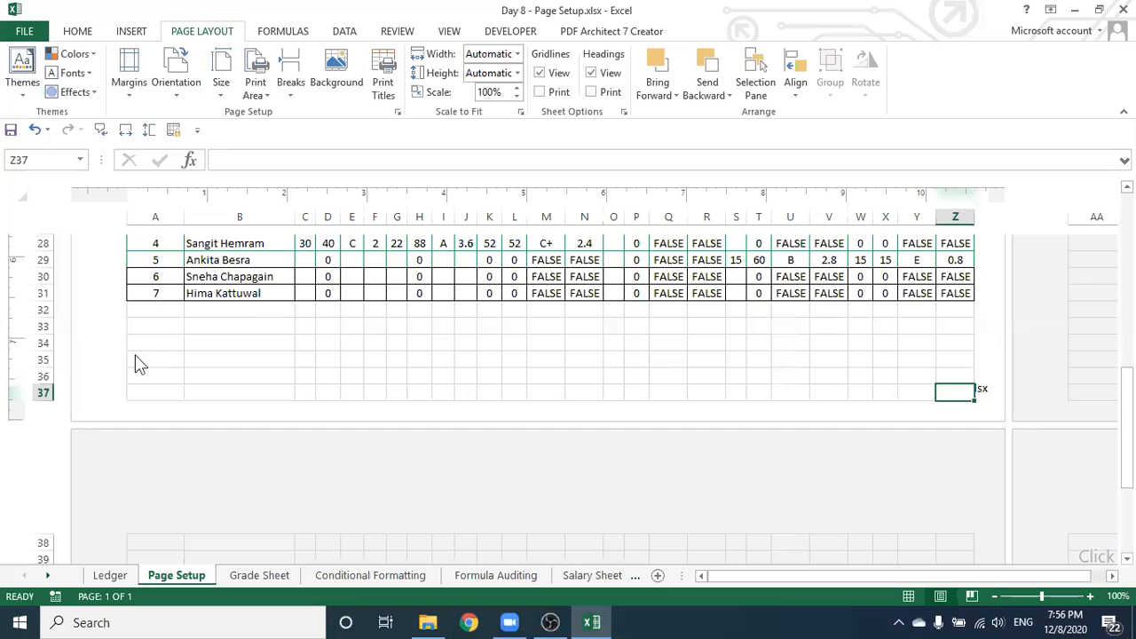
{"action": "left_click", "coordinate": [909, 597]}
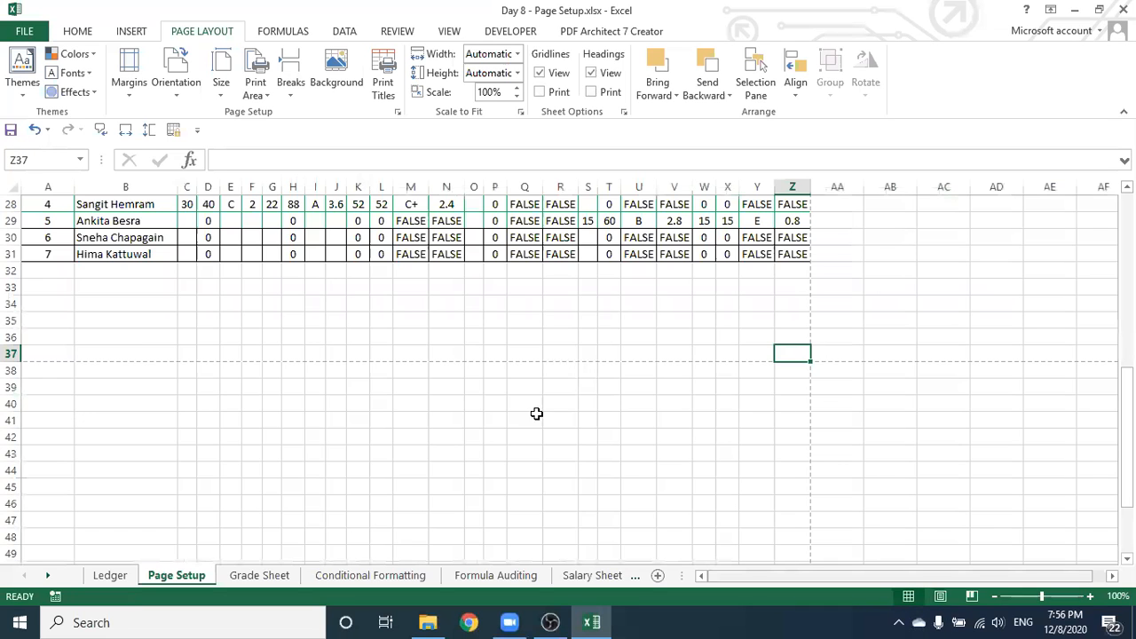
Select the marks table from A1 to Z31 and open the File backstage Info page
{"action": "scroll", "coordinate": [96, 118], "scroll_direction": "up", "scroll_amount": 2}
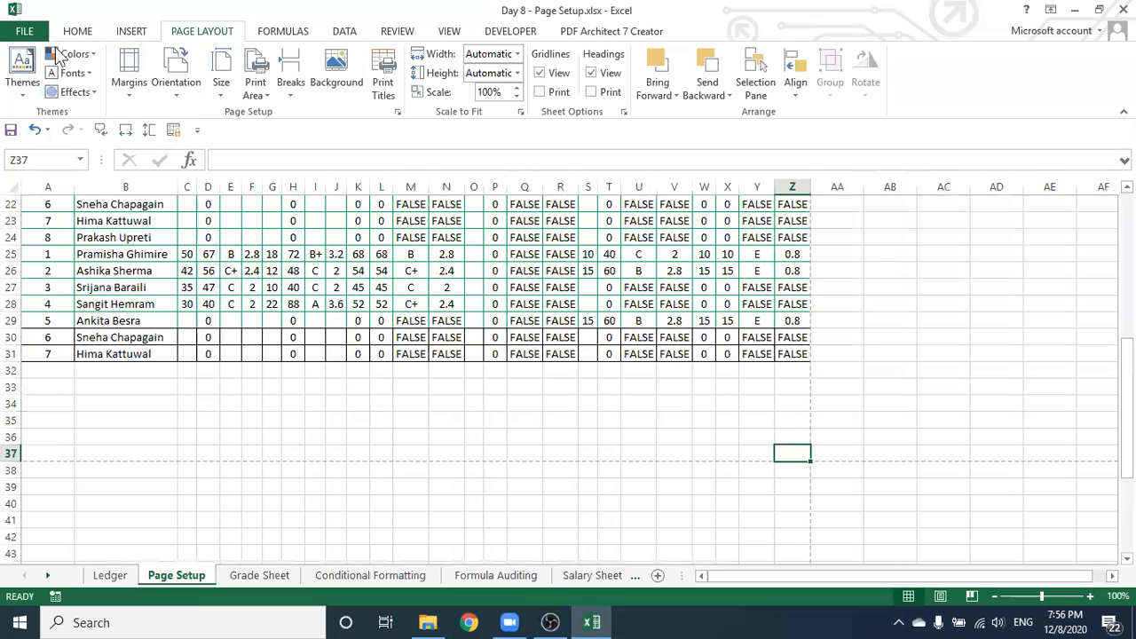
{"action": "scroll", "coordinate": [181, 48], "scroll_direction": "up", "scroll_amount": 7}
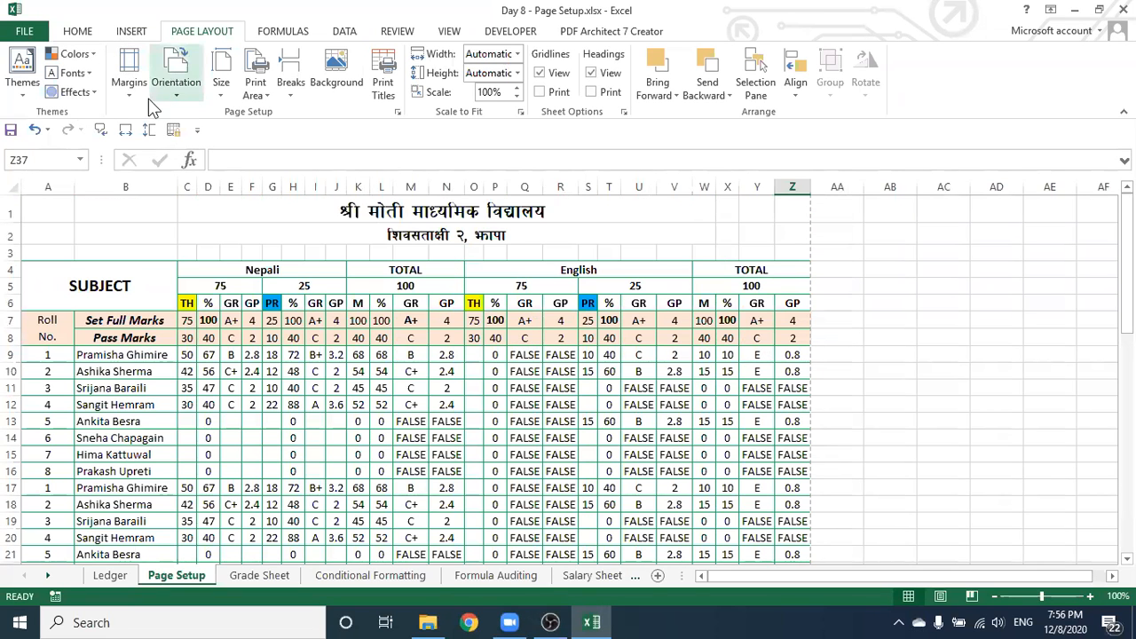
{"action": "left_click", "coordinate": [25, 33]}
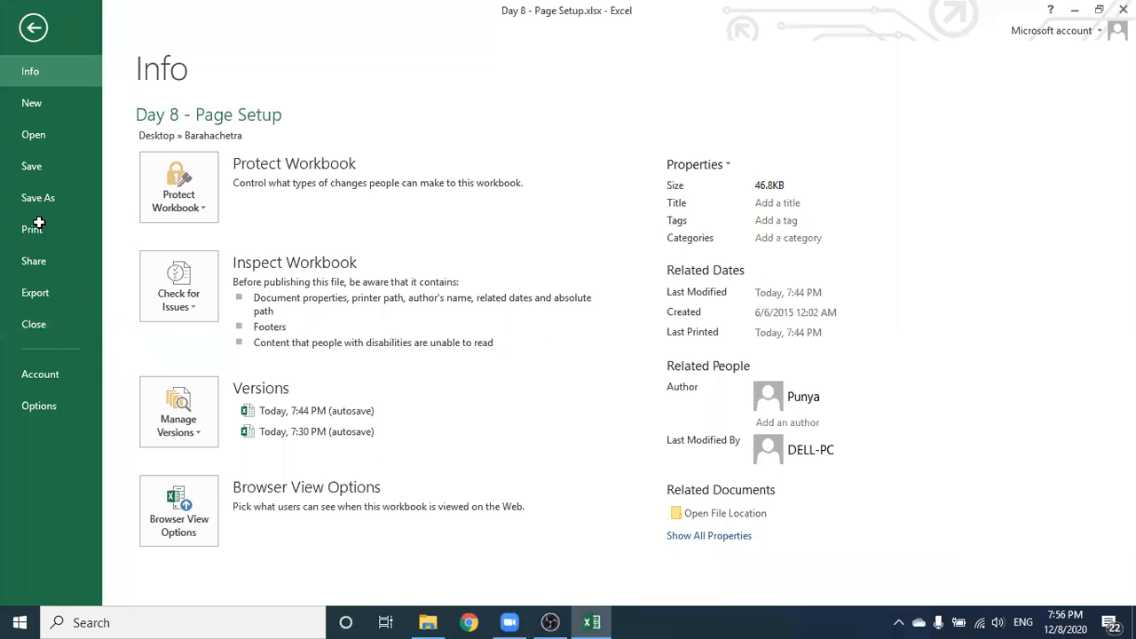
{"action": "key", "text": "Escape"}
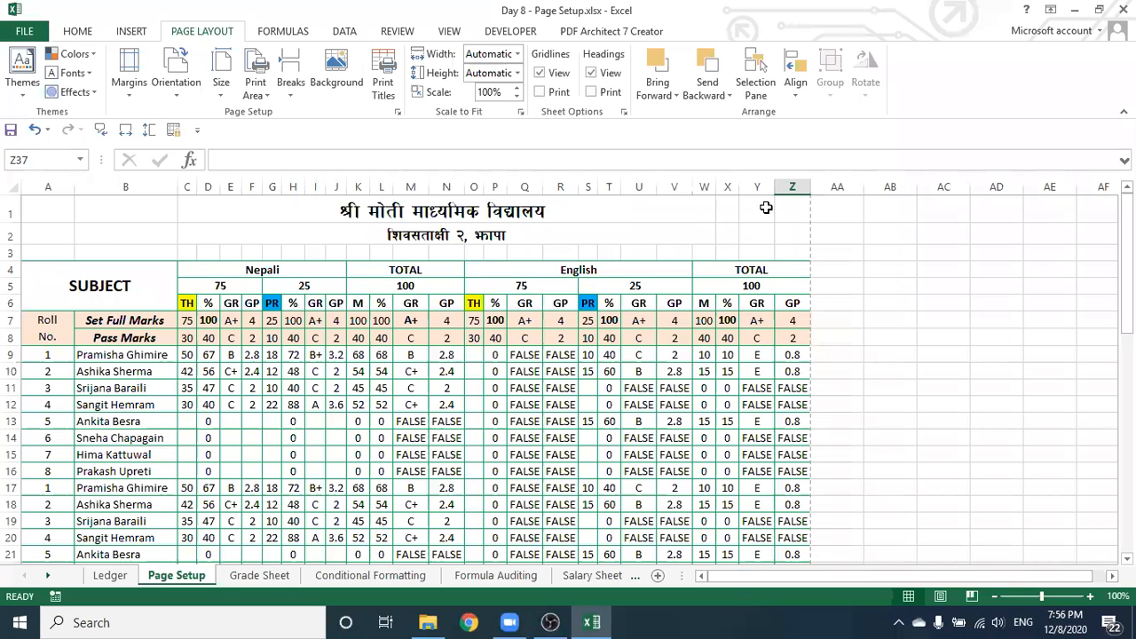
{"action": "left_click_drag", "start_coordinate": [771, 216], "coordinate": [792, 222]}
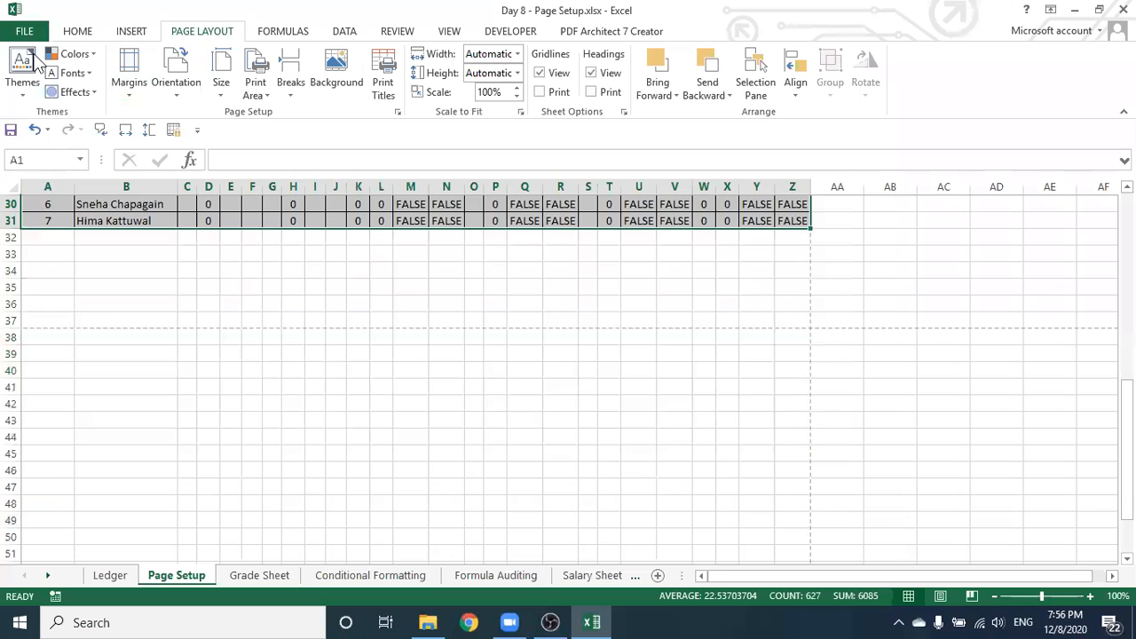
{"action": "left_click", "coordinate": [26, 32]}
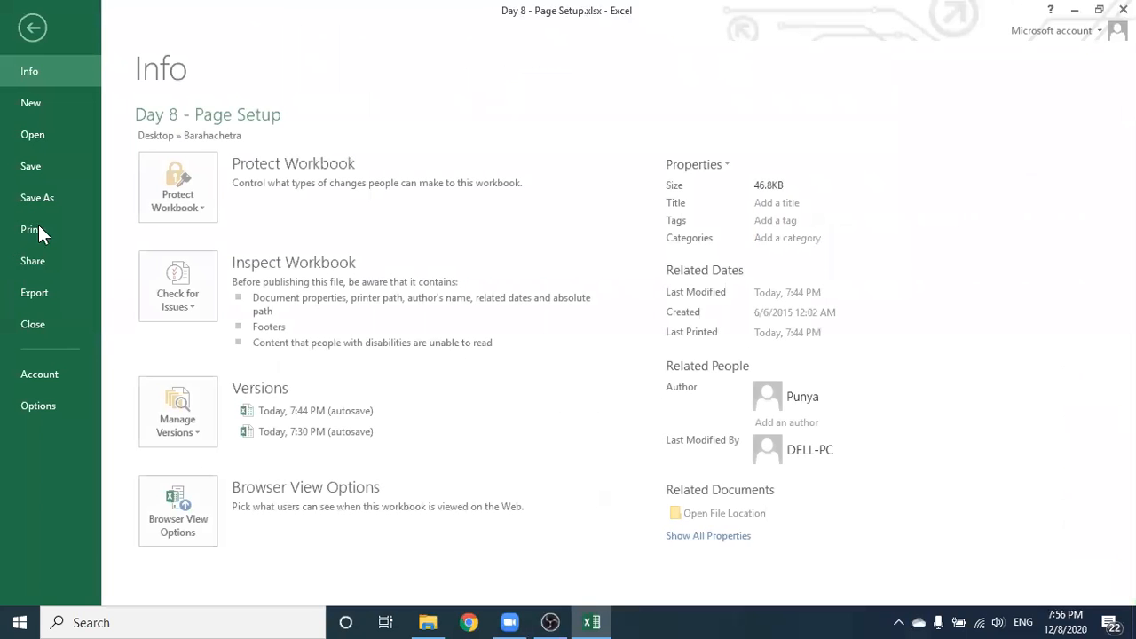
Preview the marks printout, close Day 8 - Page Setup without saving, and quit Excel
{"action": "left_click", "coordinate": [32, 230]}
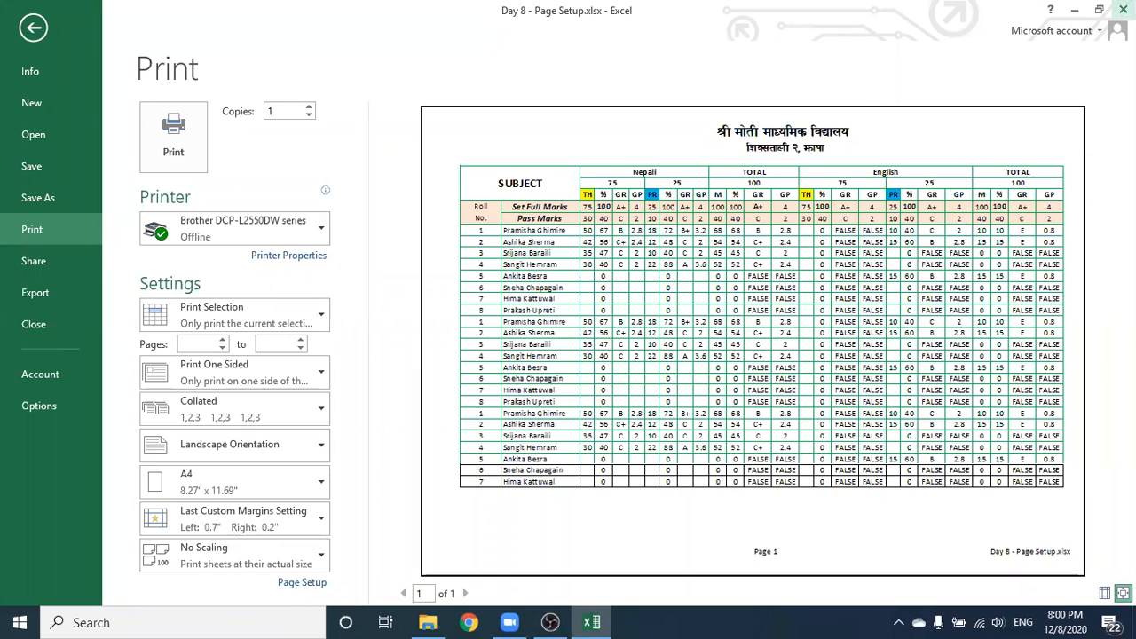
{"action": "key", "text": "Escape"}
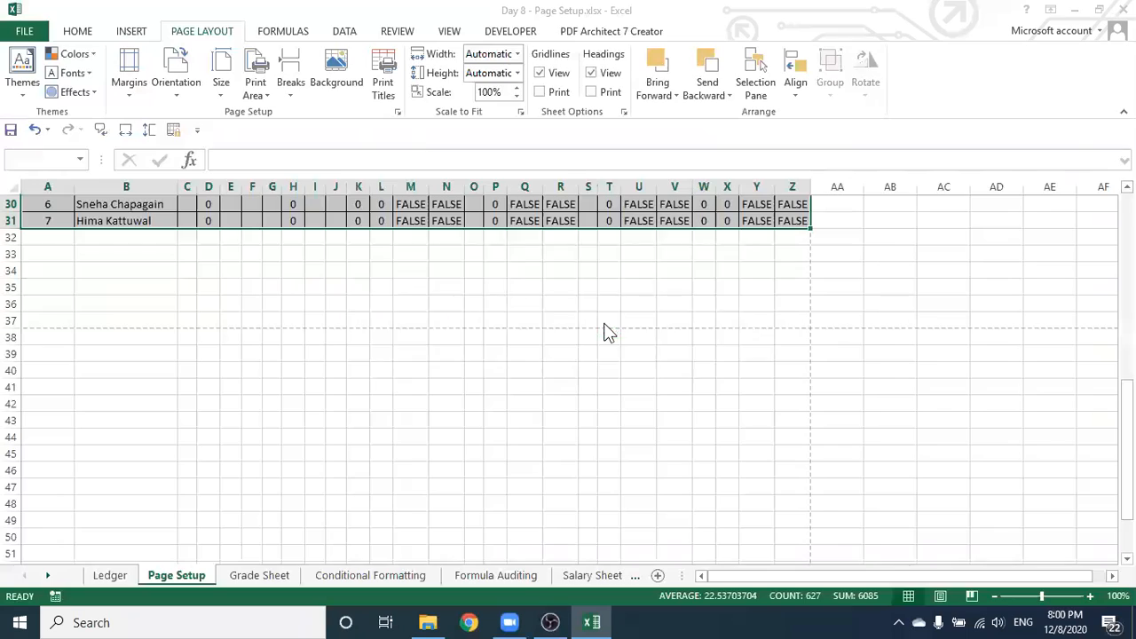
{"action": "key", "text": "alt+F4"}
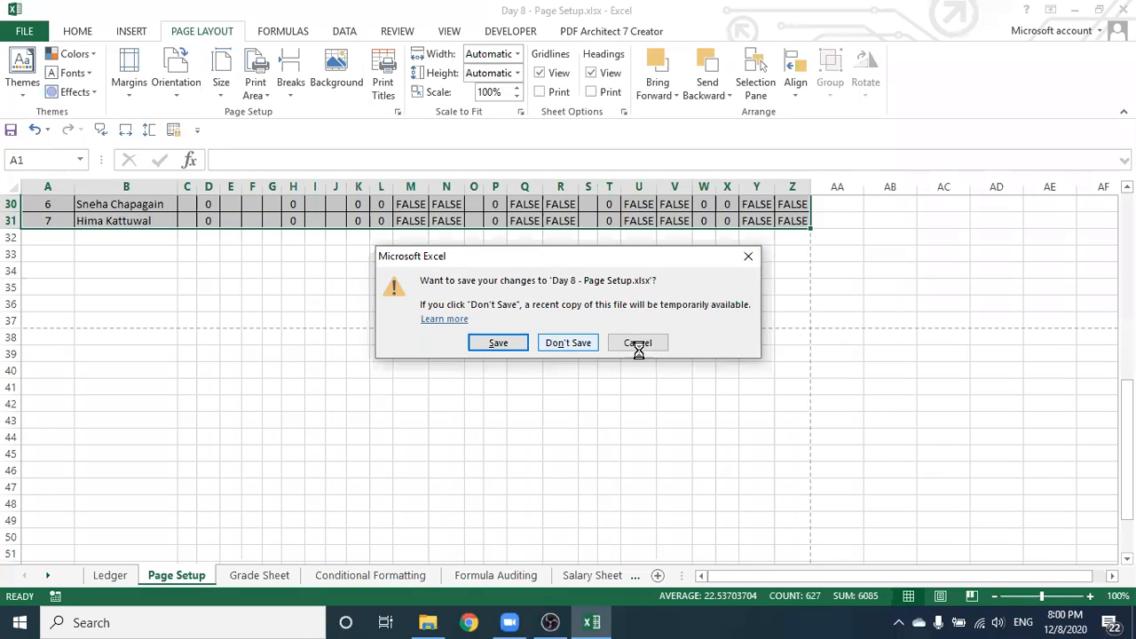
{"action": "key", "text": "n"}
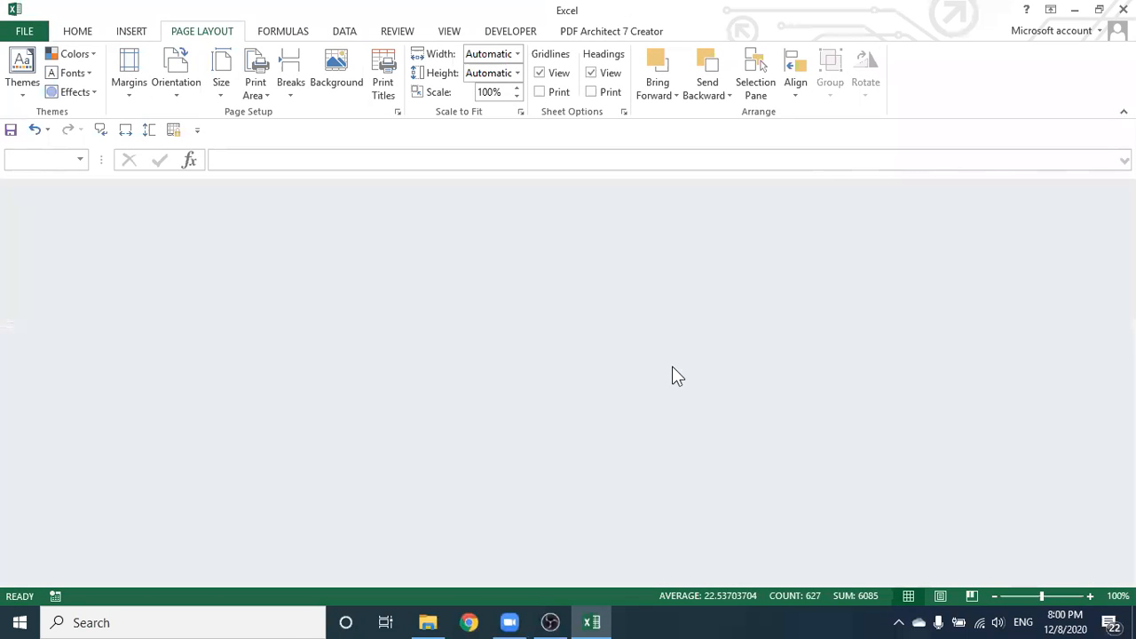
{"action": "key", "text": "alt+F4"}
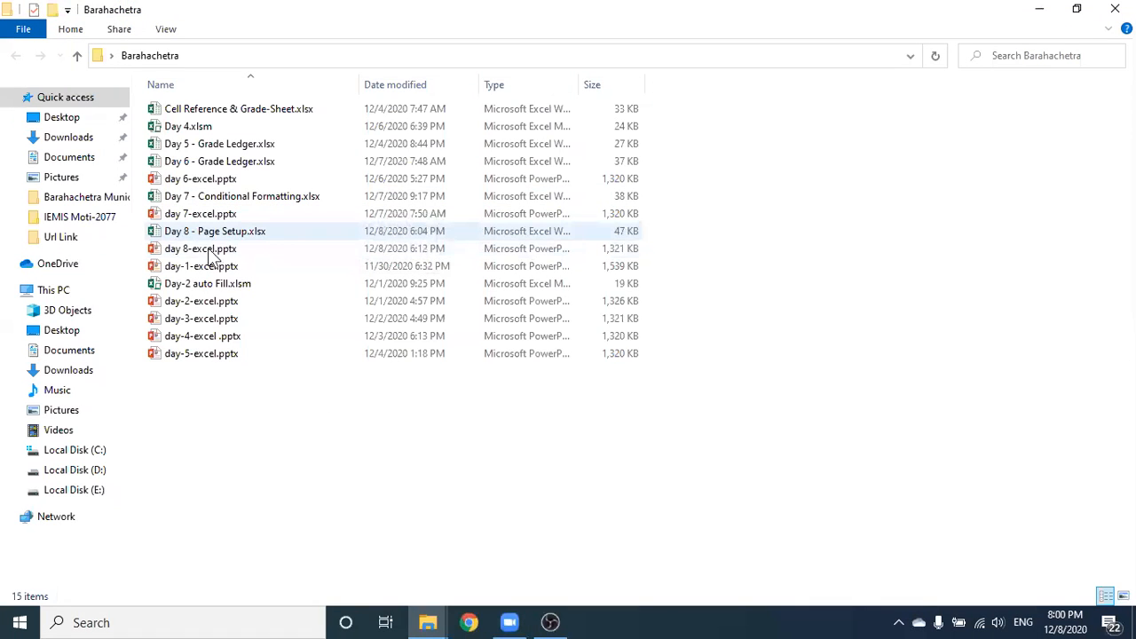
Open Day 8 - Page Setup.xlsx from the Barahachetra folder in Excel
{"action": "double_click", "coordinate": [285, 232]}
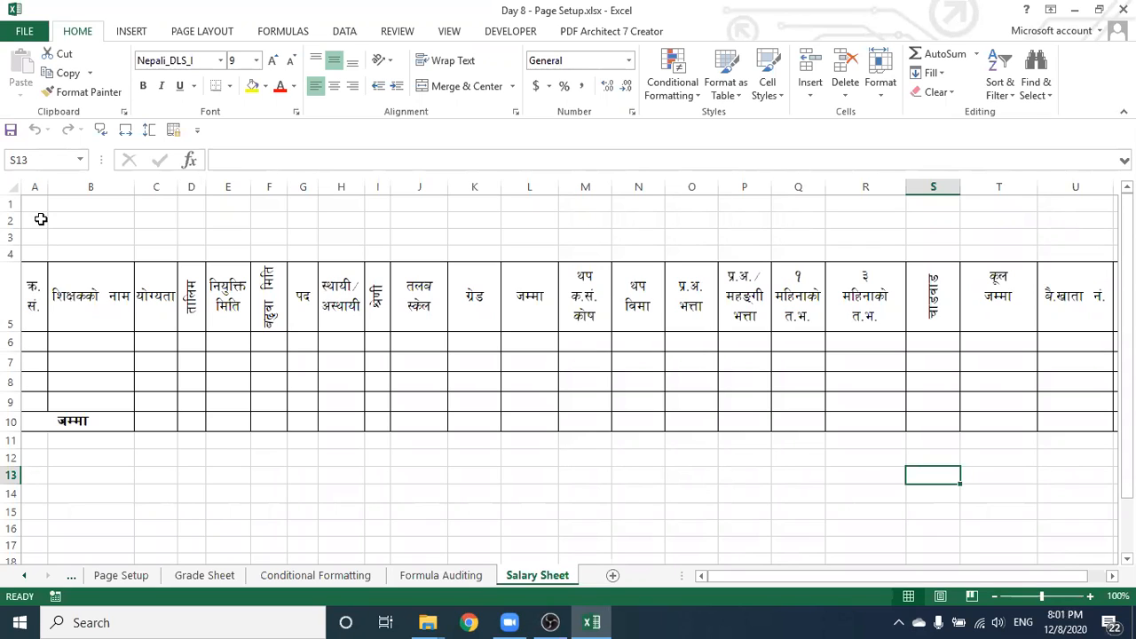
Select column A and a cell on Salary Sheet, then go to the Page Setup worksheet
{"action": "left_click", "coordinate": [34, 186]}
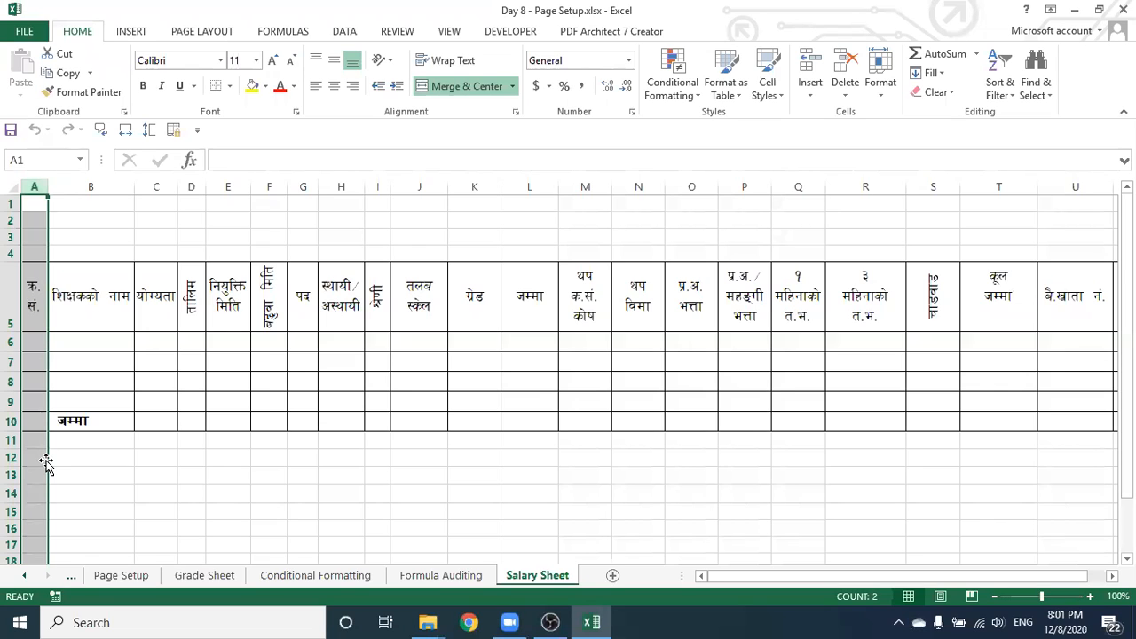
{"action": "left_click", "coordinate": [378, 460]}
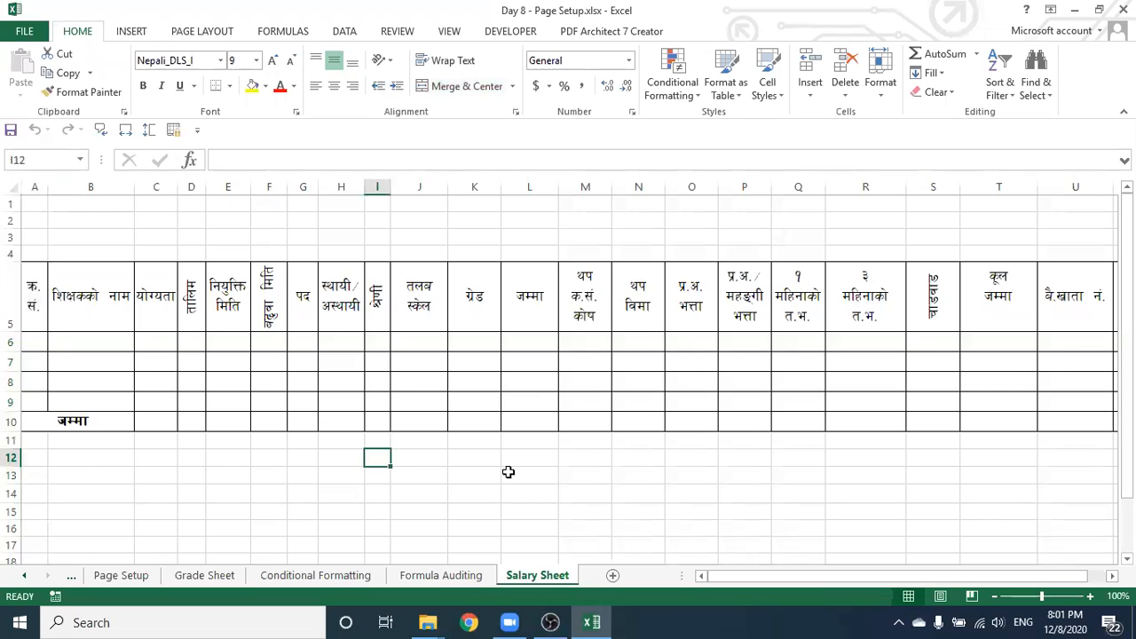
{"action": "left_click", "coordinate": [508, 473]}
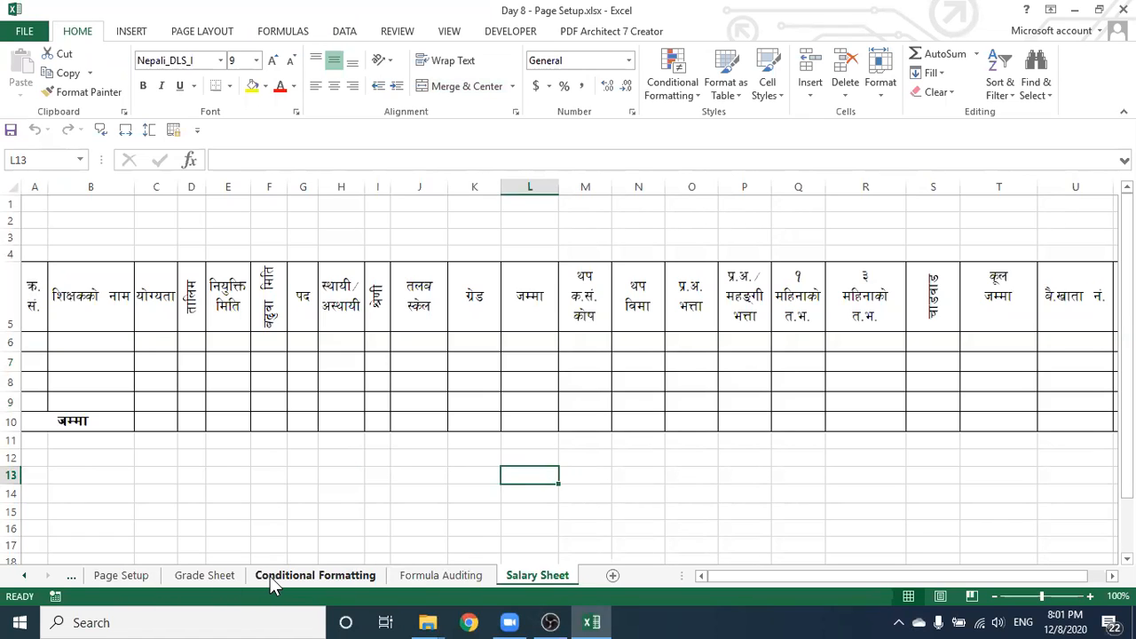
{"action": "left_click", "coordinate": [128, 574]}
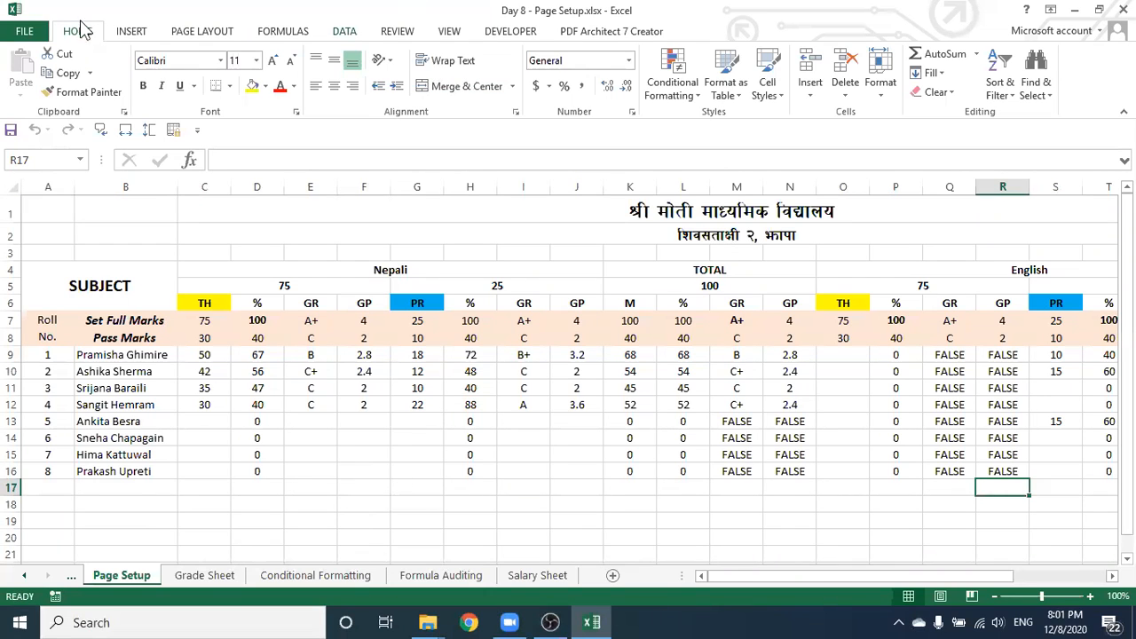
With B9 selected, open Page Setup through Custom Margins and show its Sheet options
{"action": "left_click", "coordinate": [124, 355]}
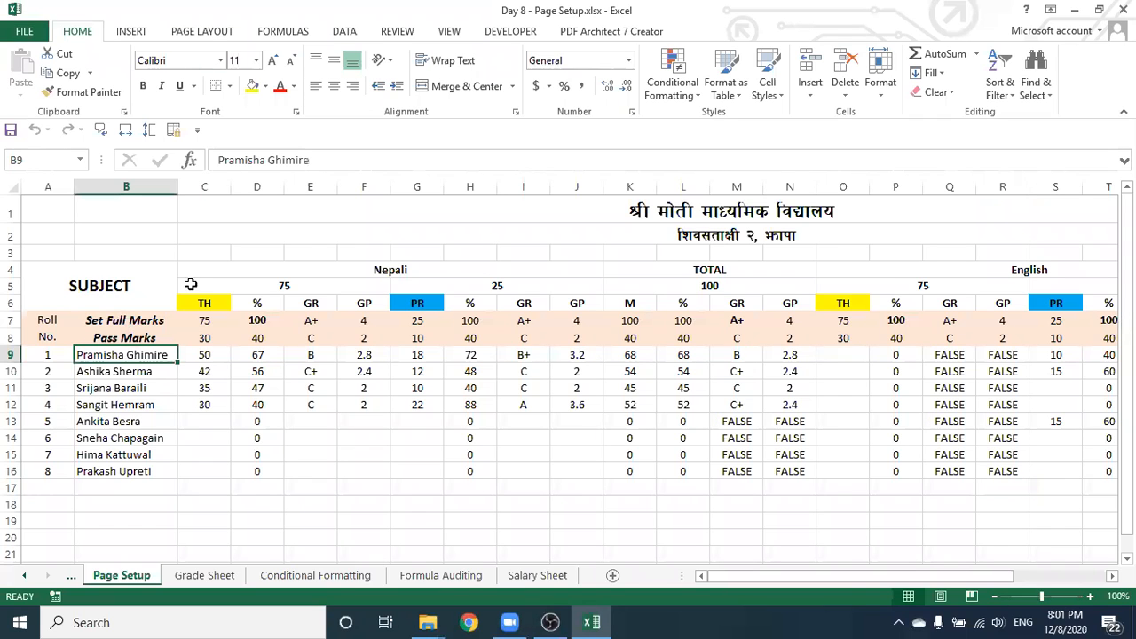
{"action": "left_click", "coordinate": [205, 36]}
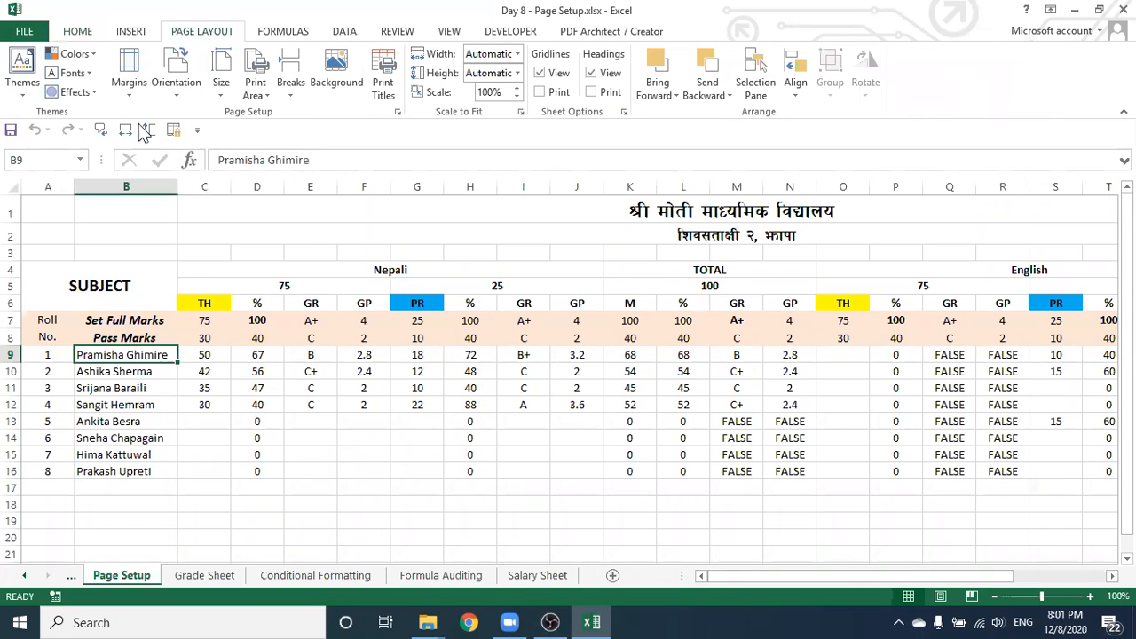
{"action": "left_click", "coordinate": [129, 84]}
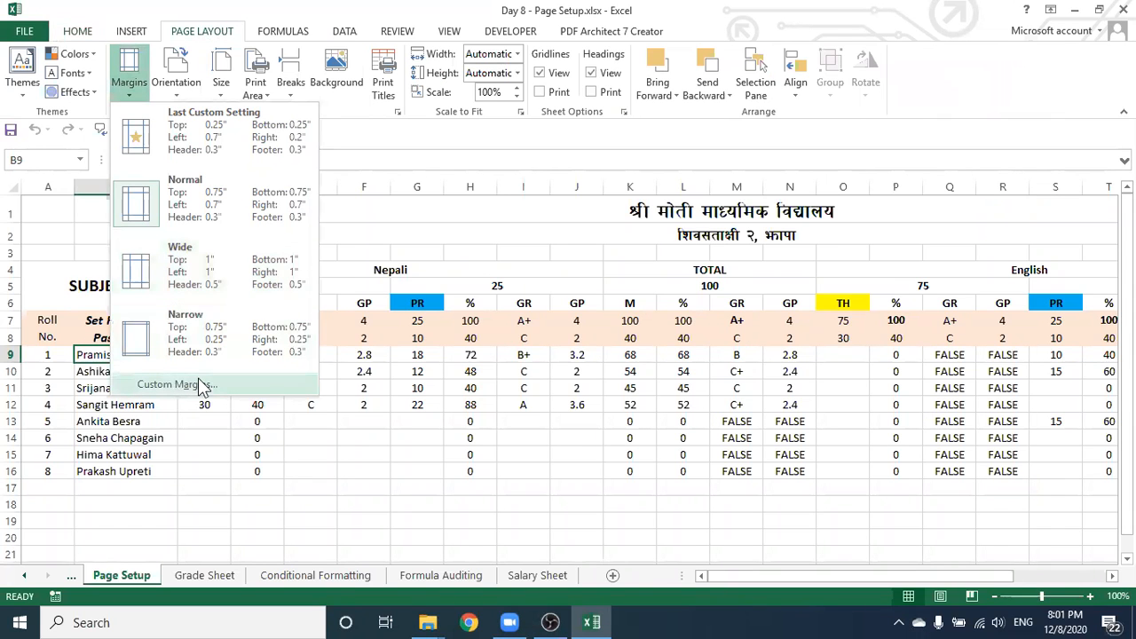
{"action": "left_click", "coordinate": [201, 384]}
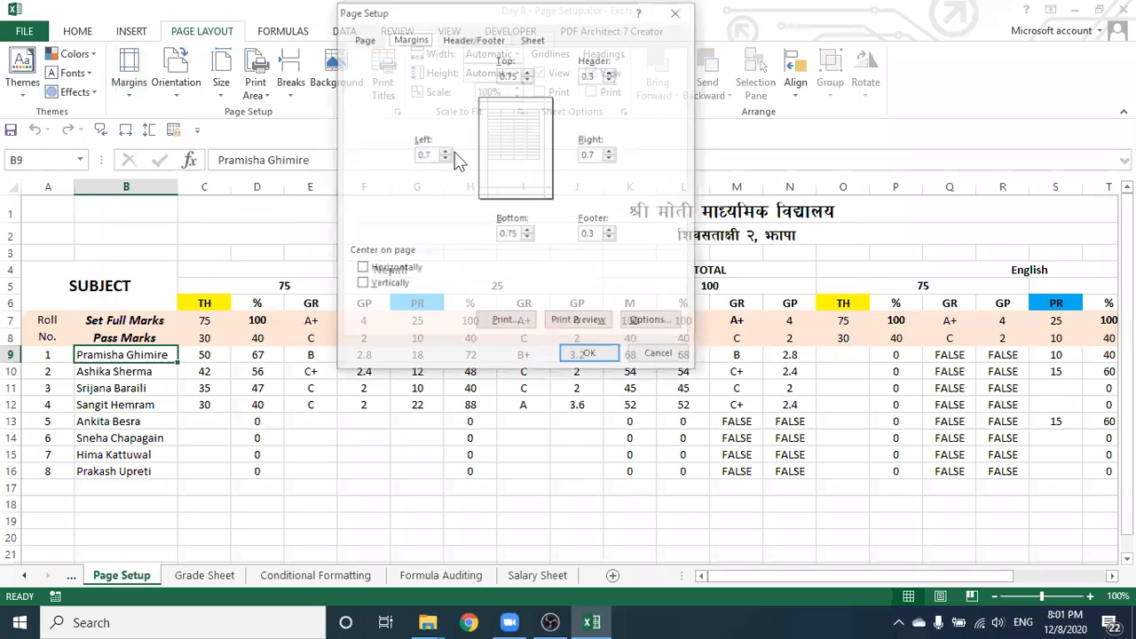
{"action": "left_click", "coordinate": [533, 38]}
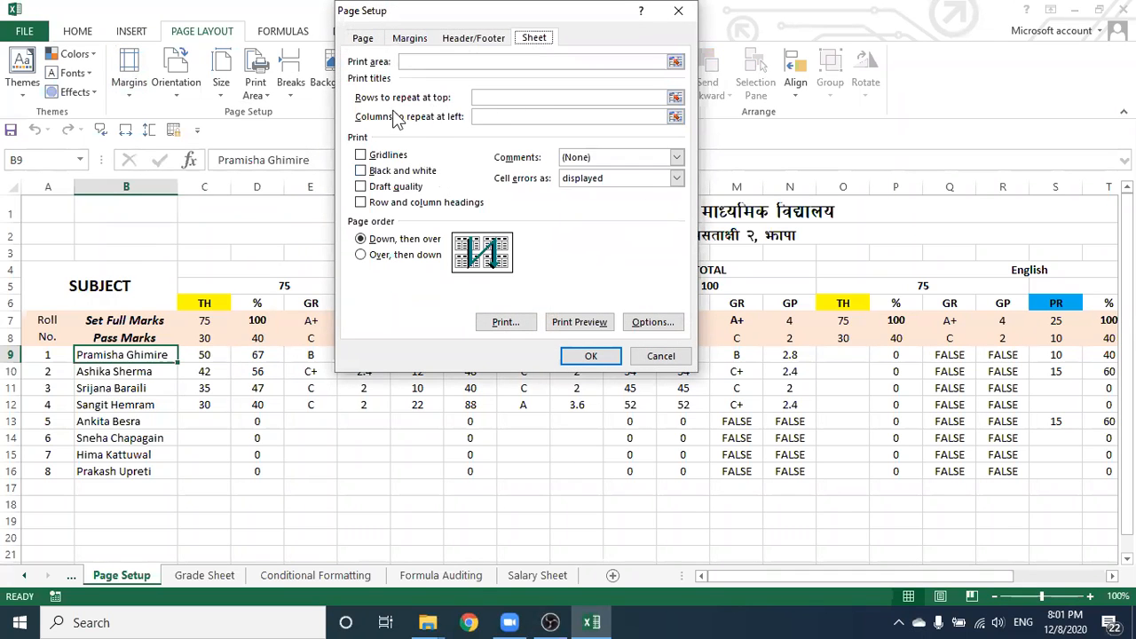
Put the cursor in the Rows to repeat at top box on the Sheet tab
{"action": "left_click", "coordinate": [489, 98]}
{"action": "left_click", "coordinate": [480, 97]}
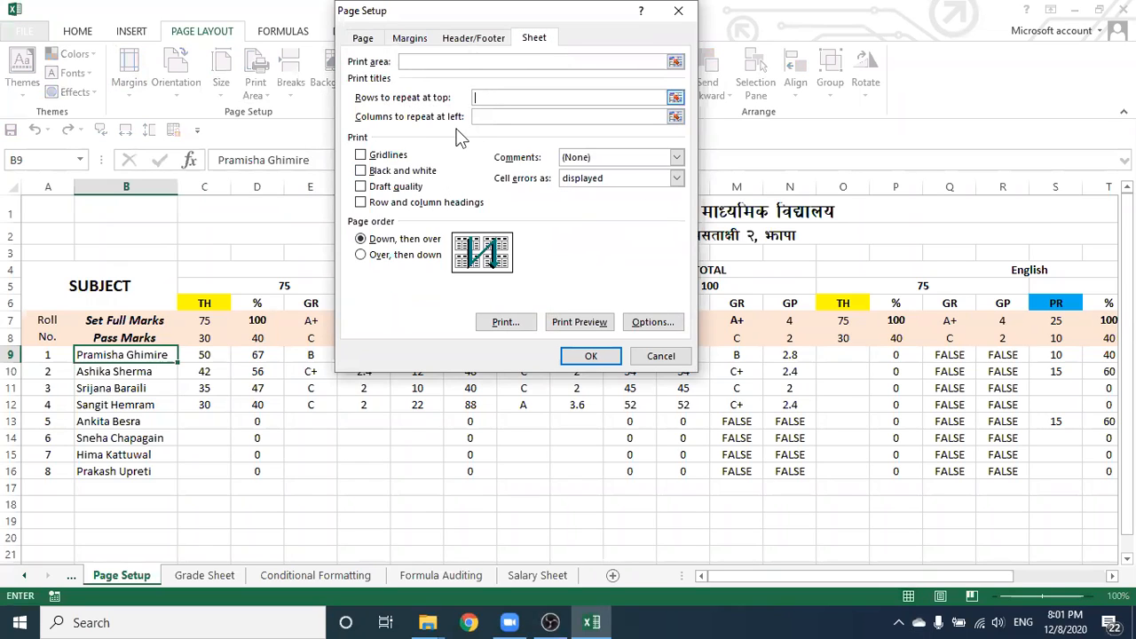
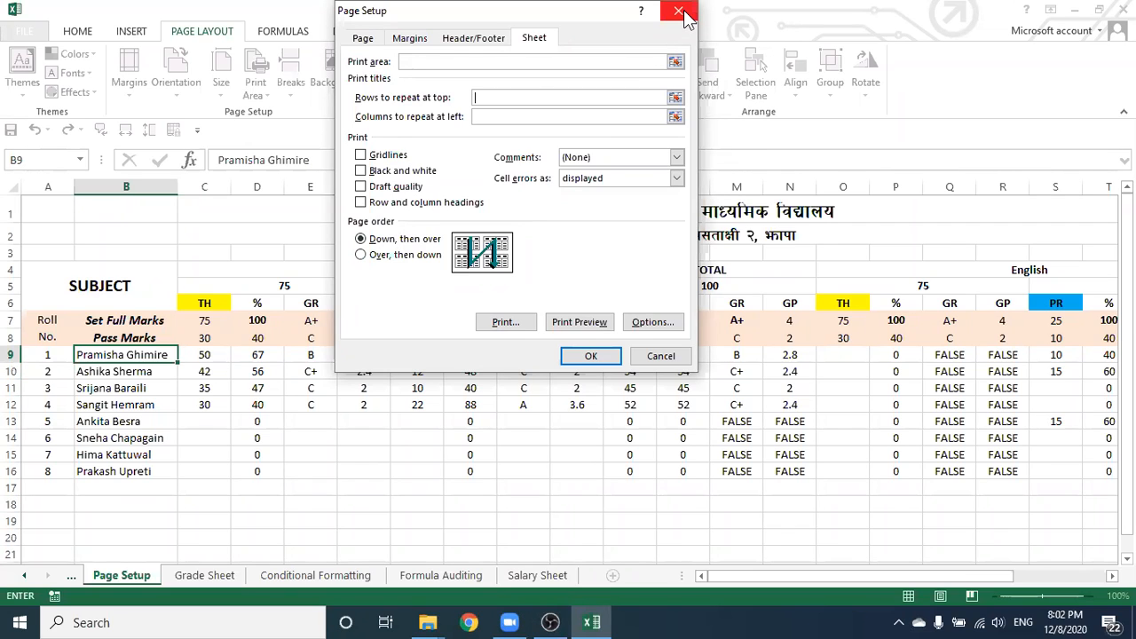
Cancel the Page Setup dialog unchanged and switch to the Formula Auditing sheet
{"action": "left_click", "coordinate": [658, 360]}
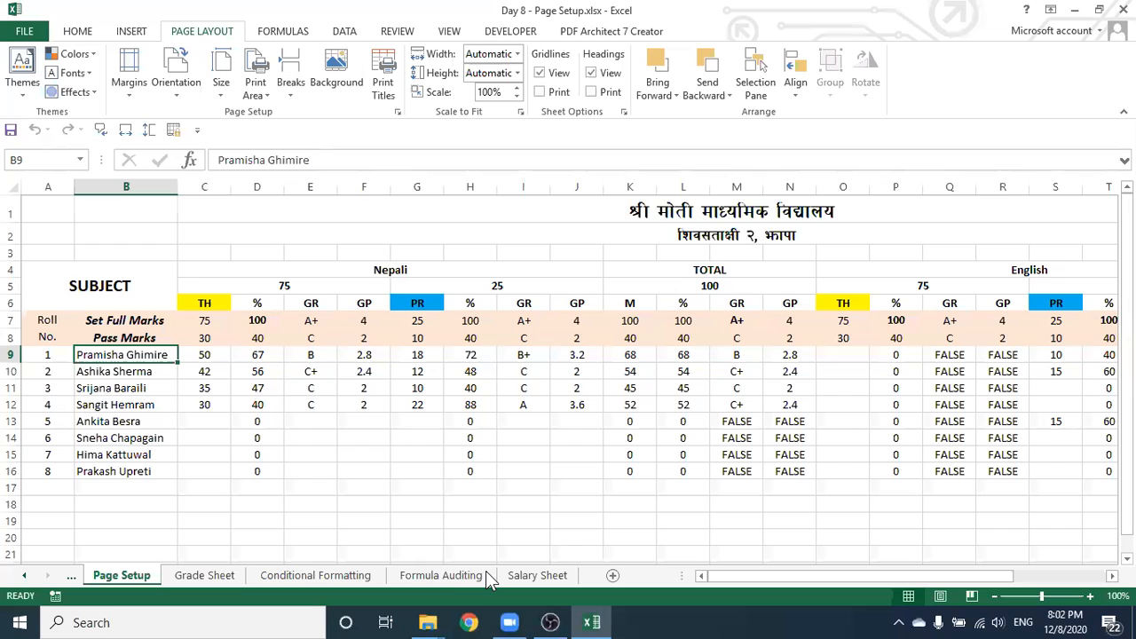
{"action": "left_click", "coordinate": [437, 577]}
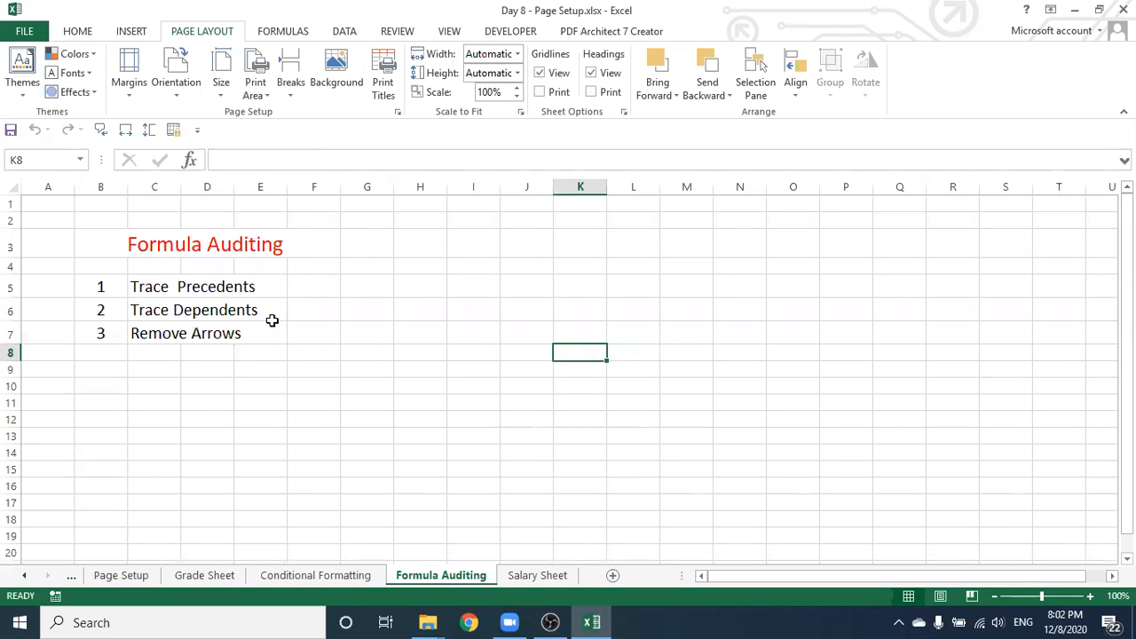
Enter 56, 10 and 25 down cells H5 to H7
{"action": "left_click", "coordinate": [360, 289]}
{"action": "left_click", "coordinate": [420, 286]}
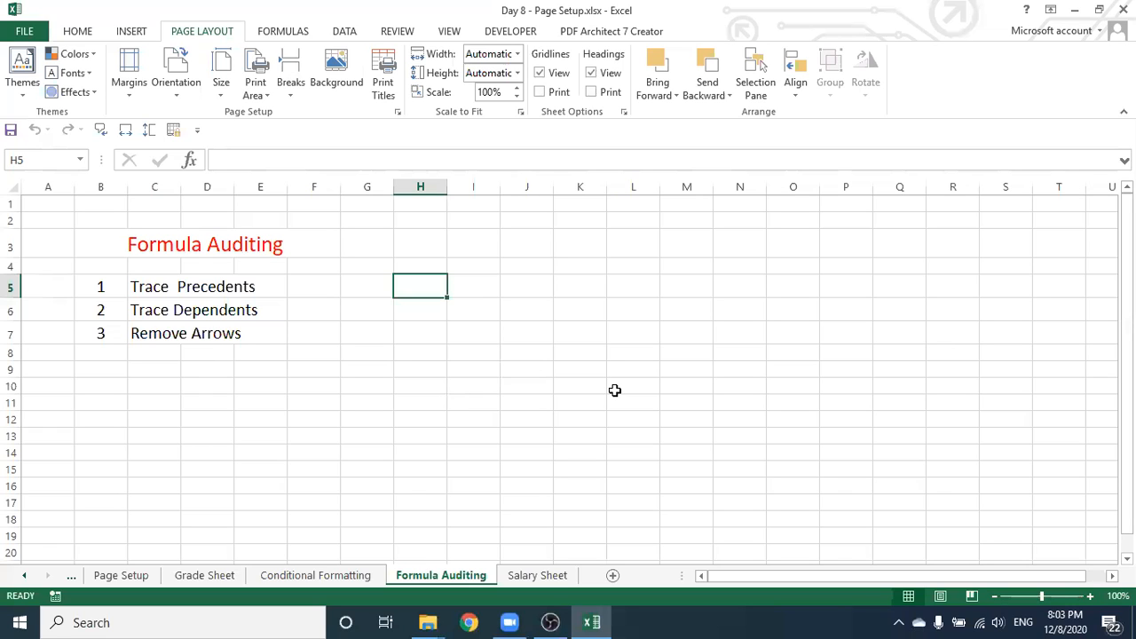
{"action": "type", "text": "56"}
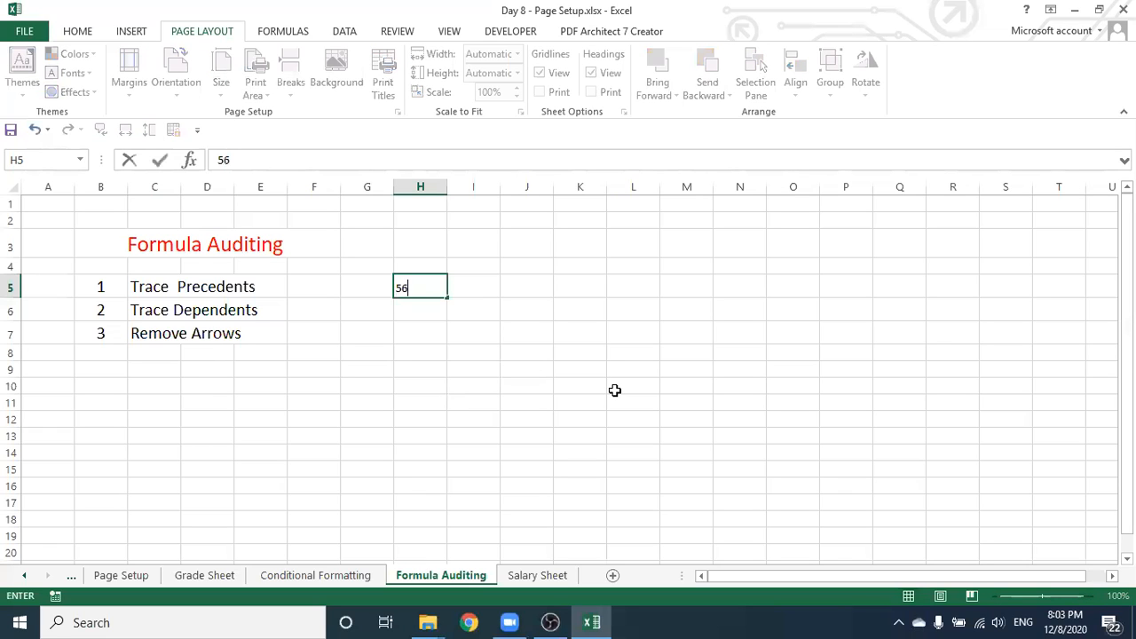
{"action": "key", "text": "Return"}
{"action": "type", "text": "10"}
{"action": "key", "text": "Return"}
{"action": "type", "text": "25"}
{"action": "left_click", "coordinate": [424, 432]}
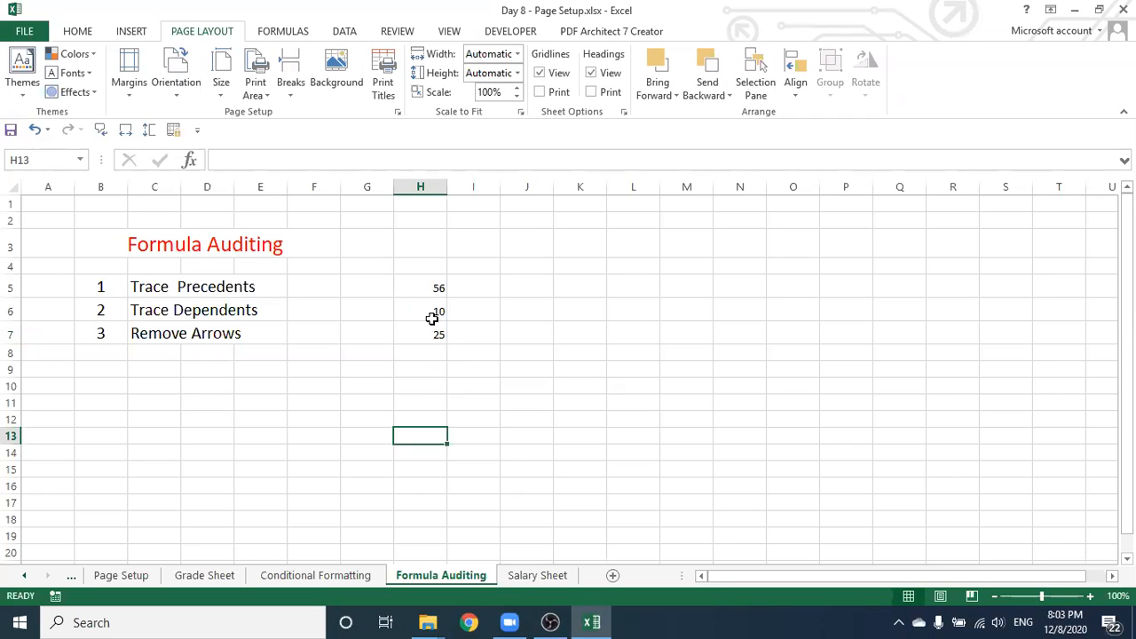
Put =SUM(H5:H7) in K6 so it shows 91
{"action": "left_click", "coordinate": [575, 315]}
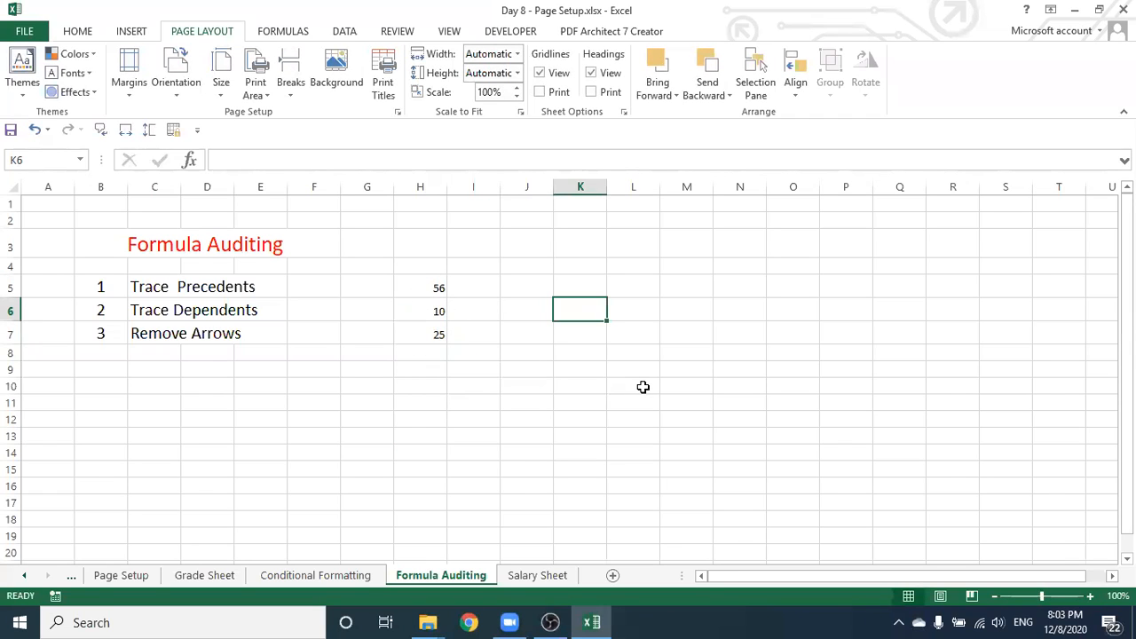
{"action": "type", "text": "="}
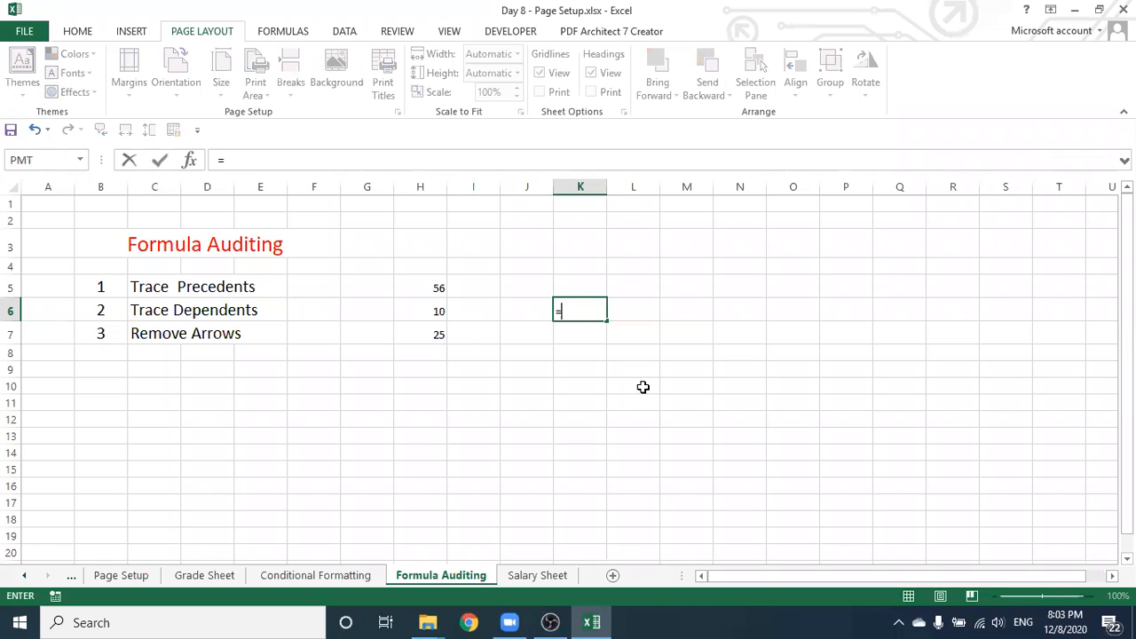
{"action": "type", "text": "sum"}
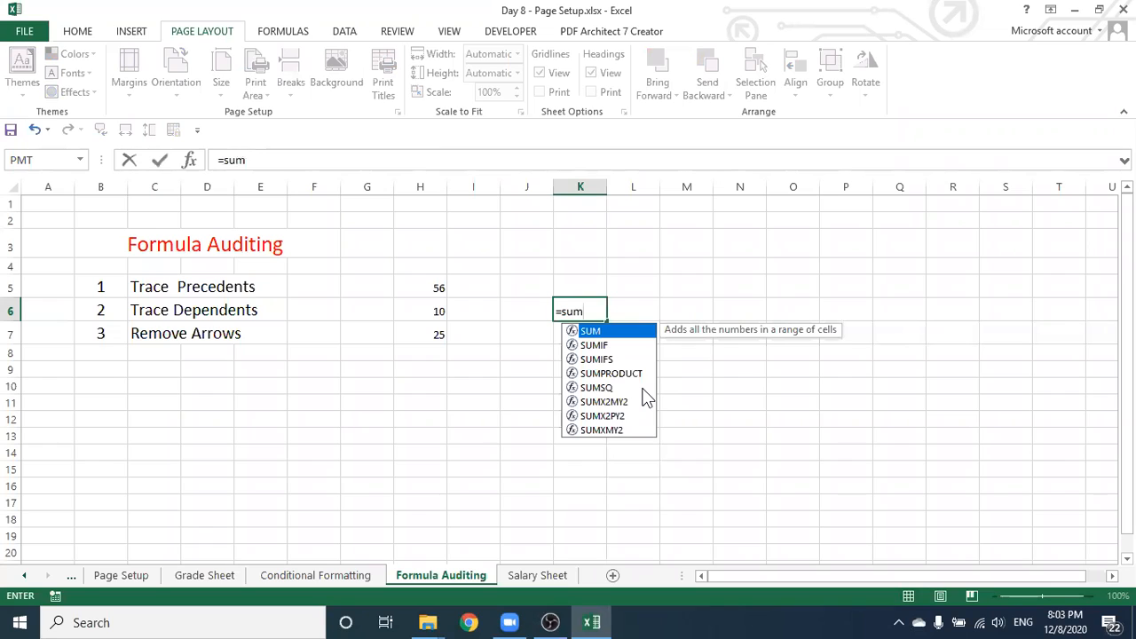
{"action": "type", "text": "("}
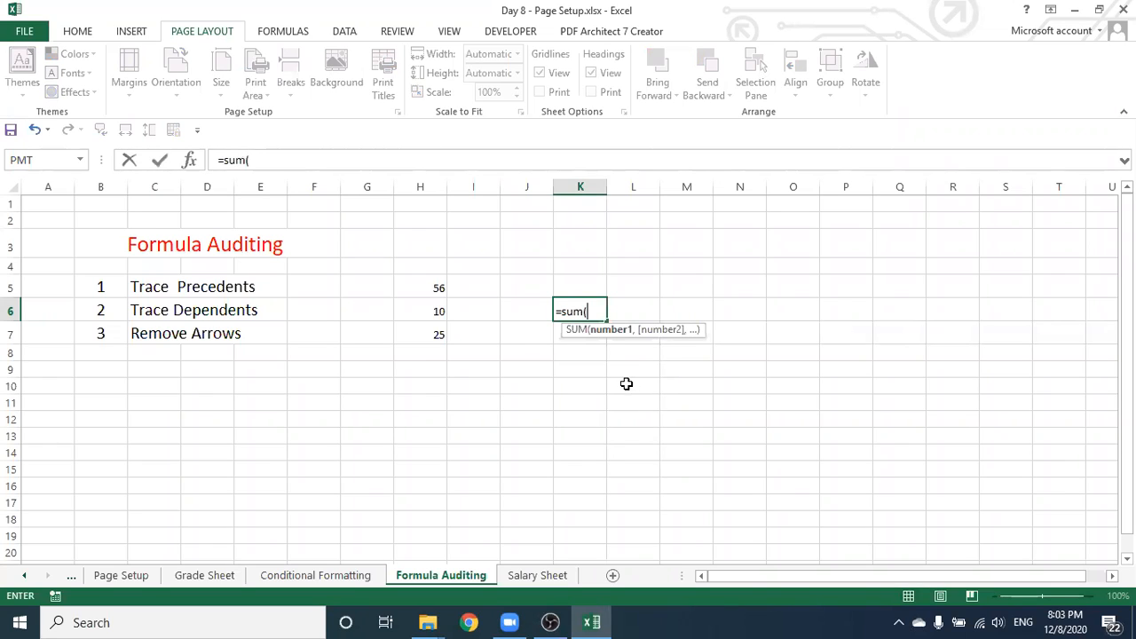
{"action": "left_click_drag", "start_coordinate": [429, 297], "coordinate": [434, 328]}
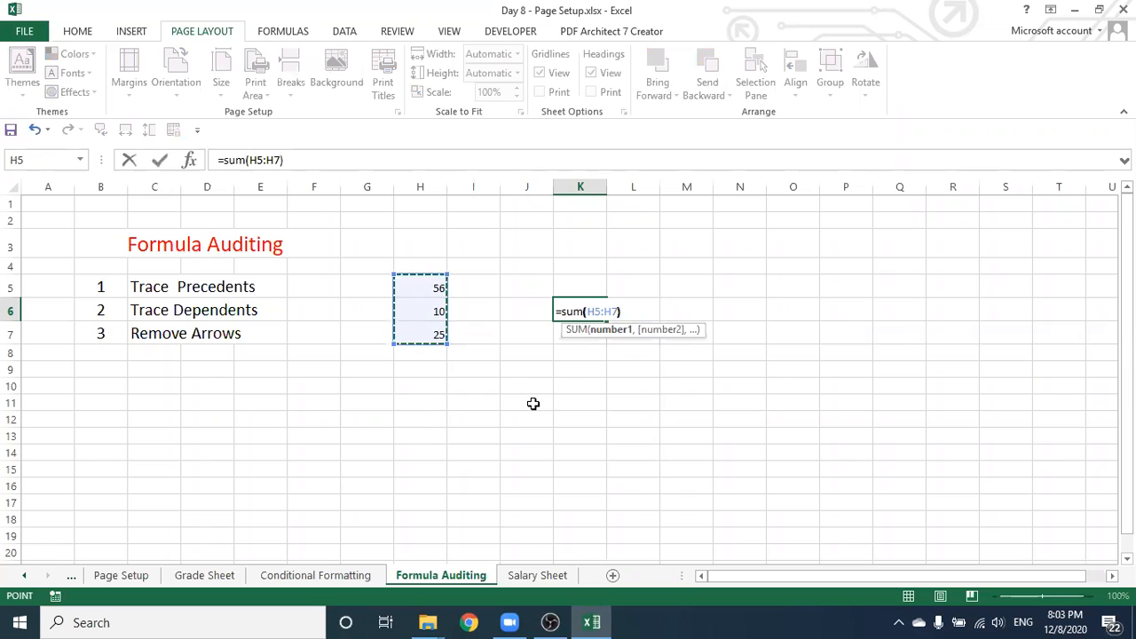
{"action": "type", "text": ")"}
{"action": "key", "text": "Return"}
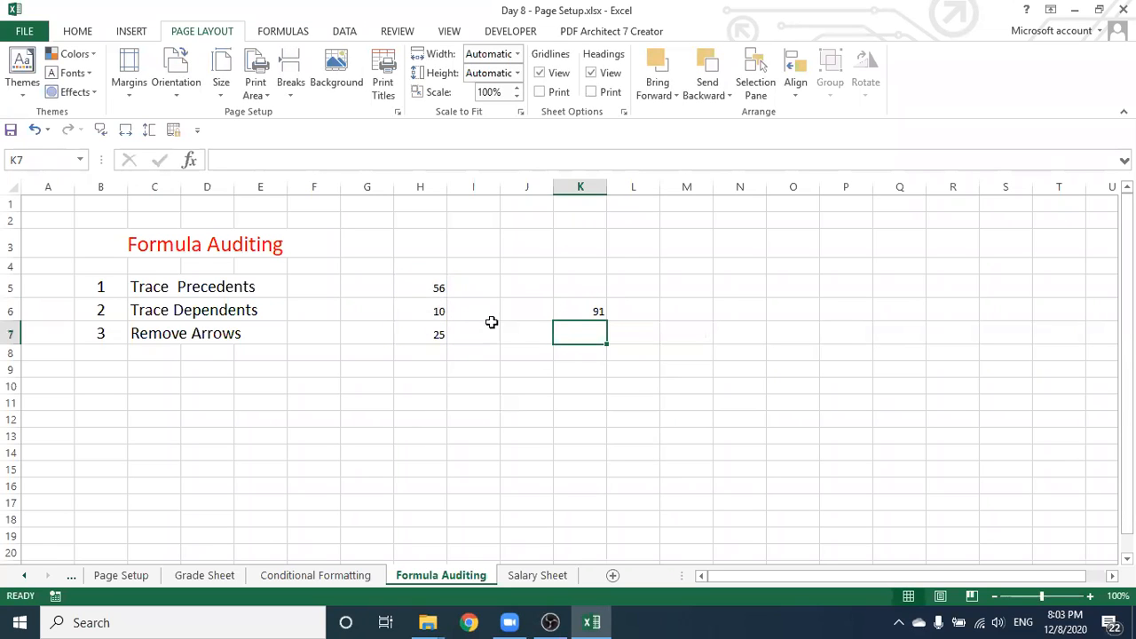
{"action": "left_click", "coordinate": [578, 307]}
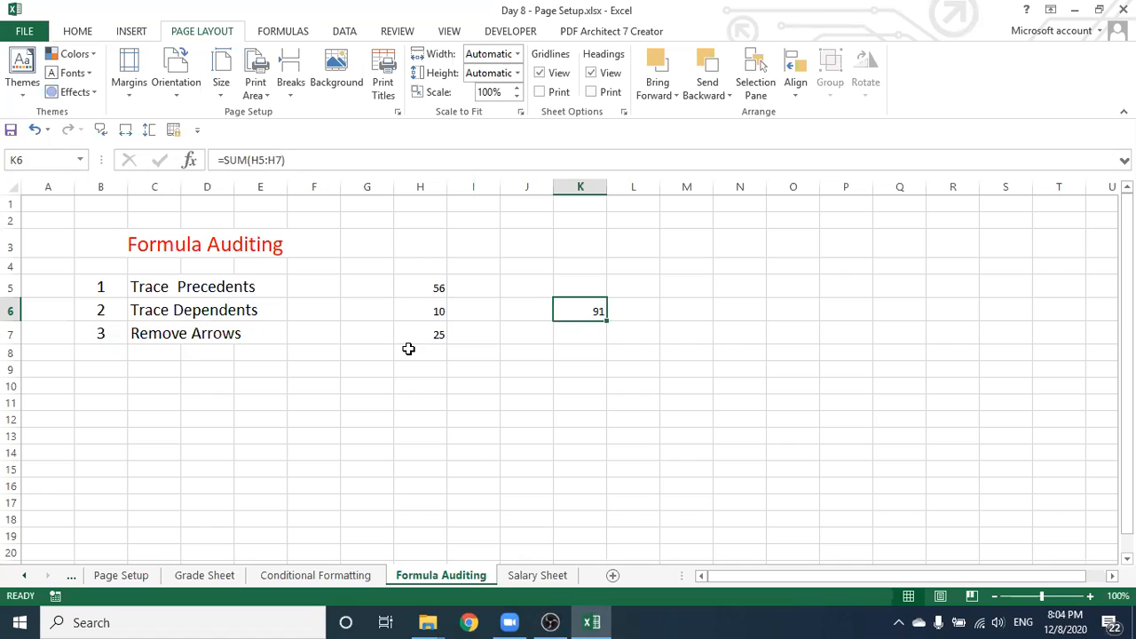
With K6 selected, run Trace Precedents on the Formulas tab to draw the arrow from H5:H7
{"action": "key", "text": "Down"}
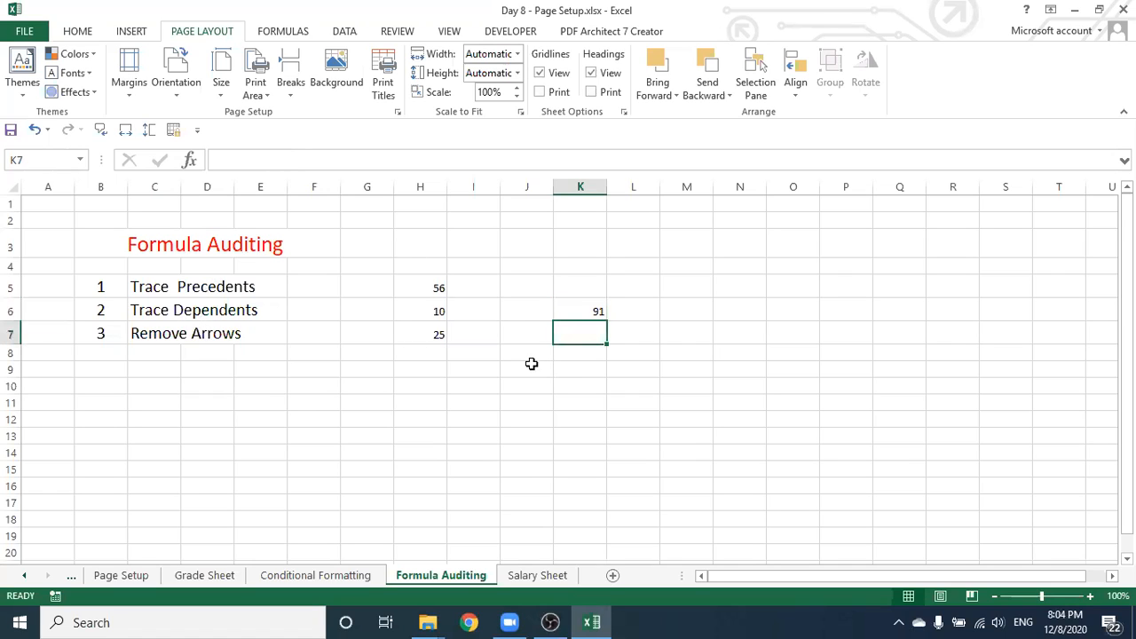
{"action": "key", "text": "Up"}
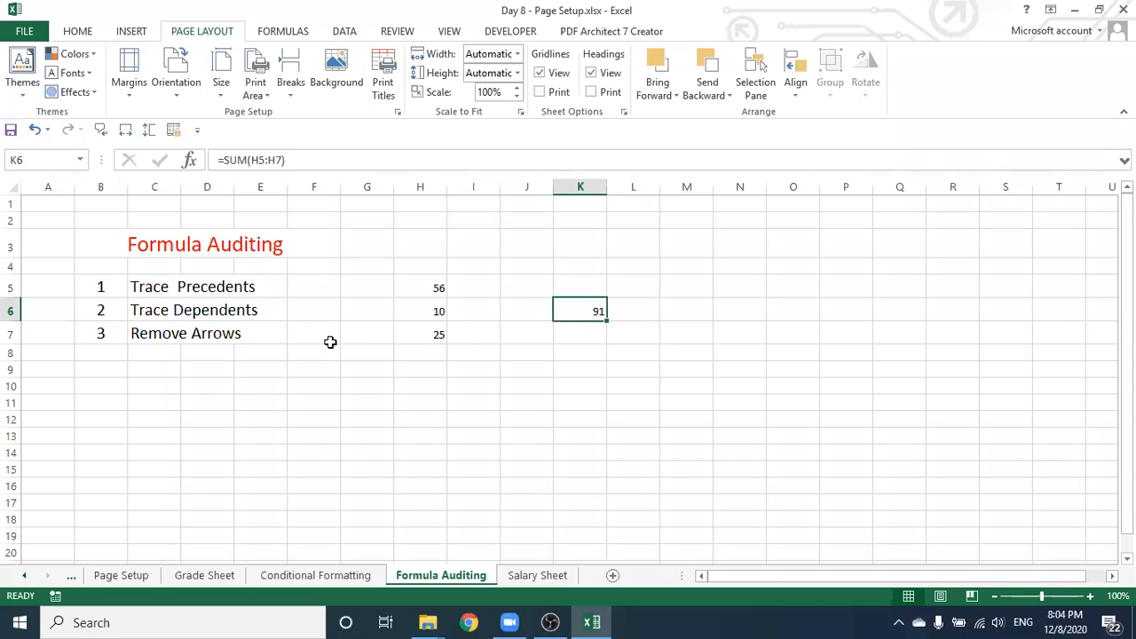
{"action": "left_click", "coordinate": [284, 32]}
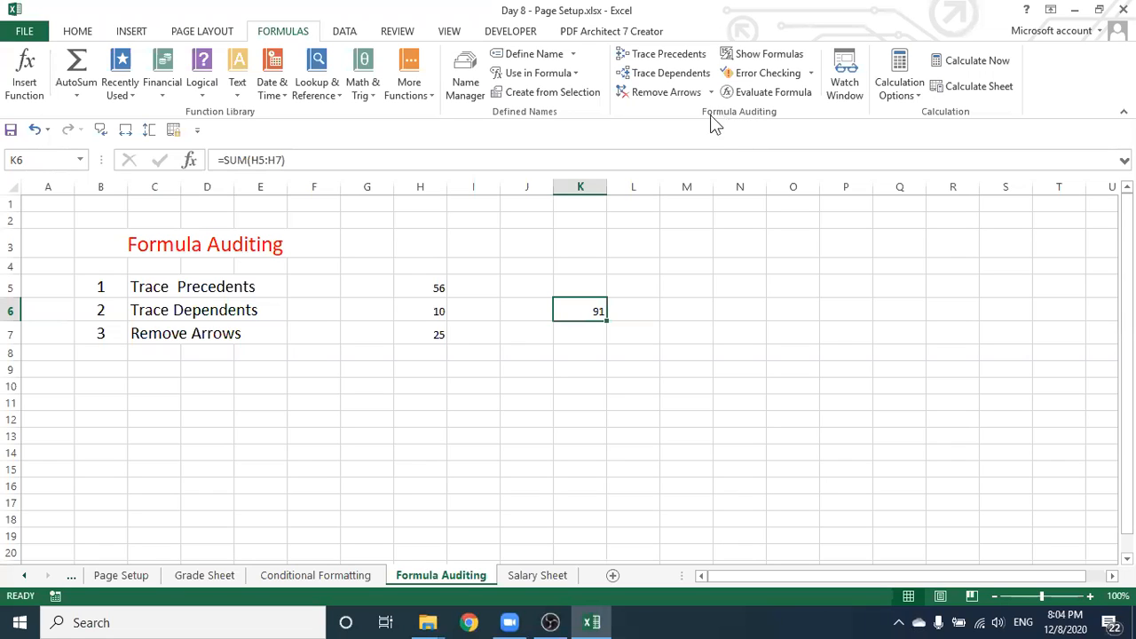
{"action": "left_click", "coordinate": [674, 55]}
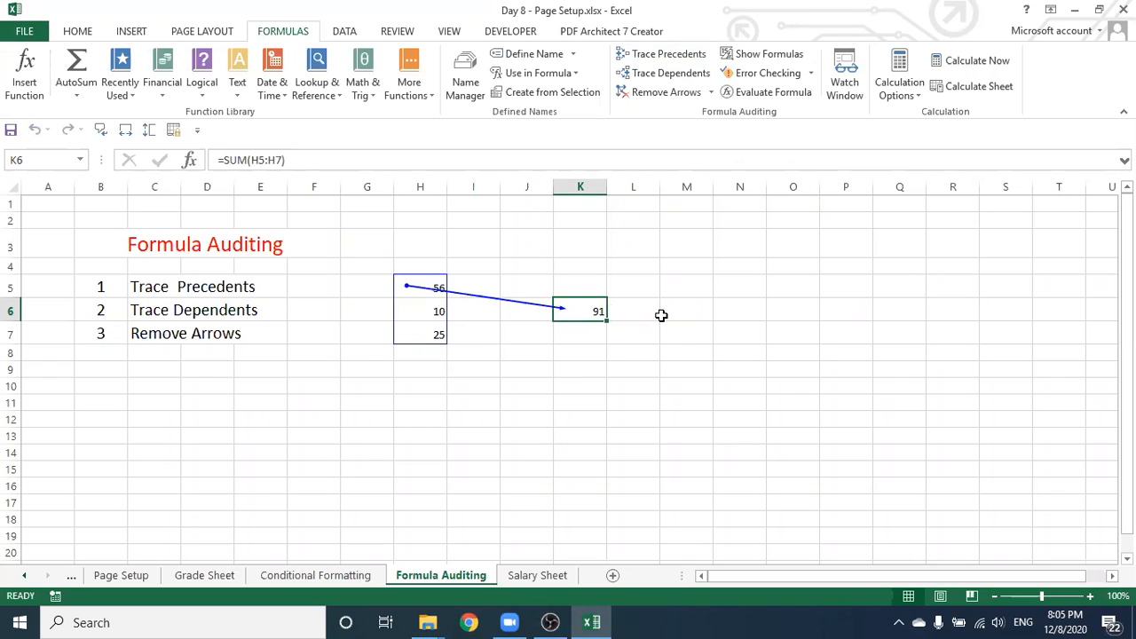
{"action": "left_click", "coordinate": [649, 390]}
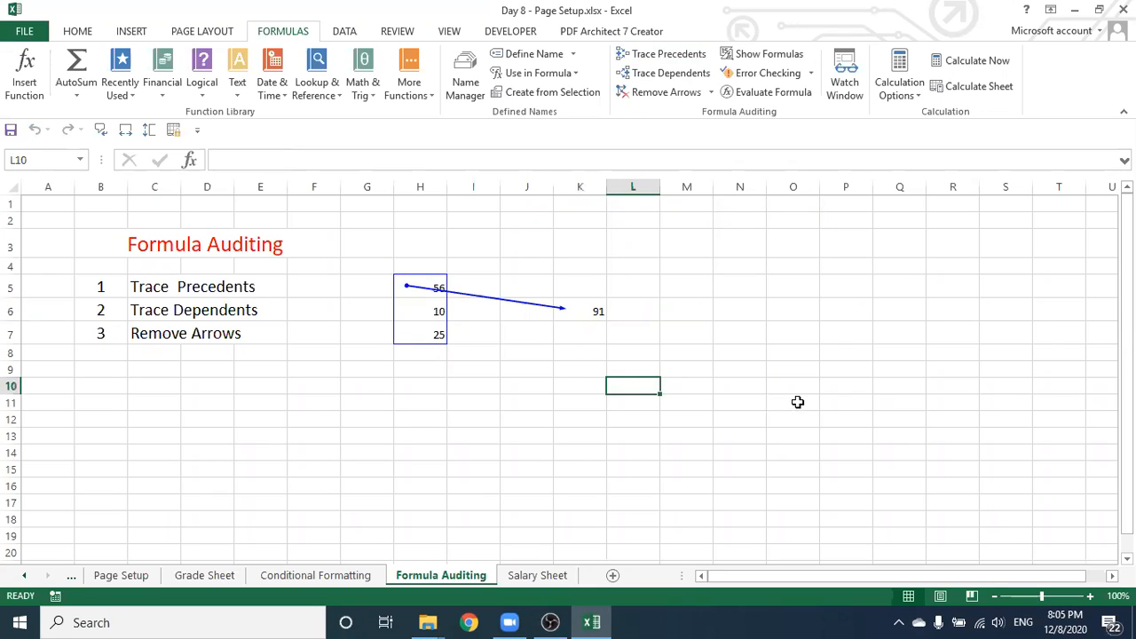
Enter 6 in L10, 8 in M16 and 5 in O12
{"action": "type", "text": "6"}
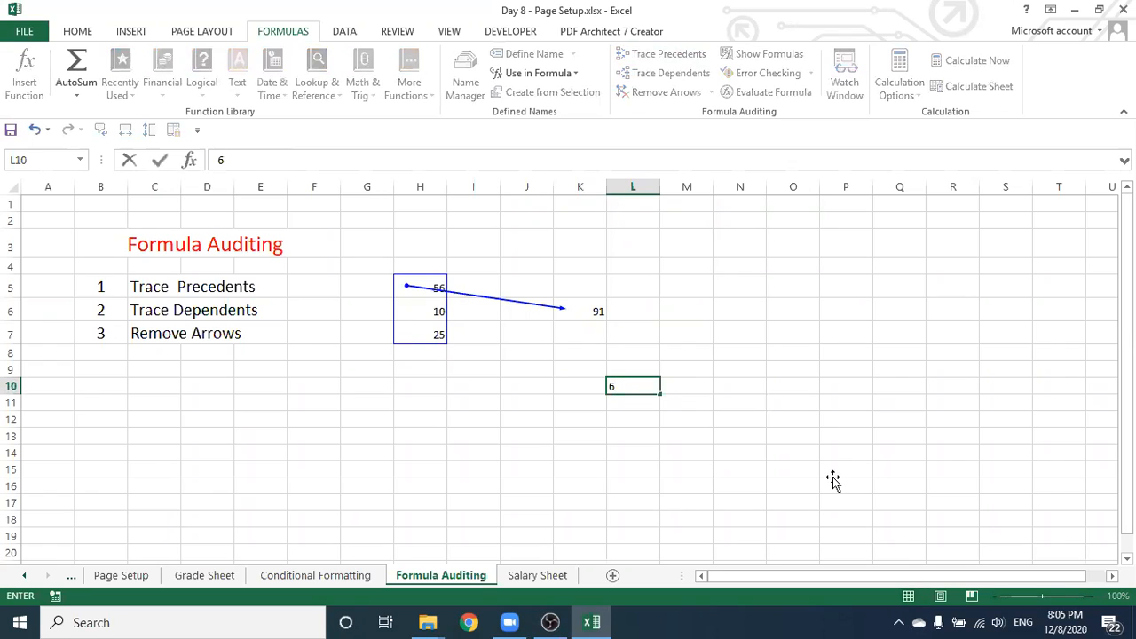
{"action": "left_click", "coordinate": [684, 486]}
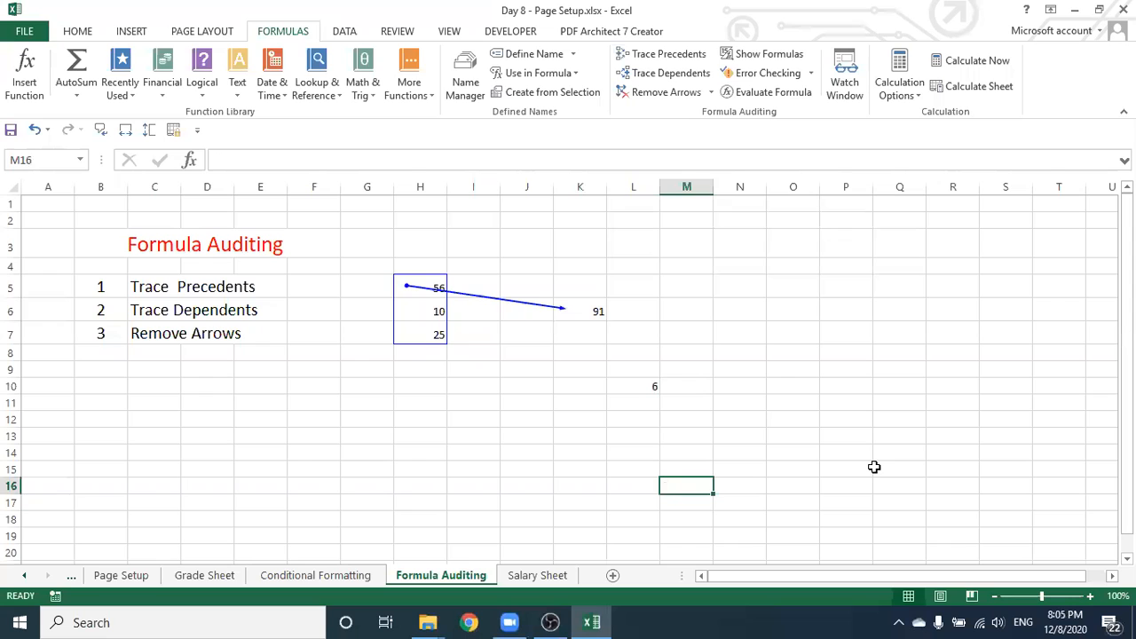
{"action": "type", "text": "8"}
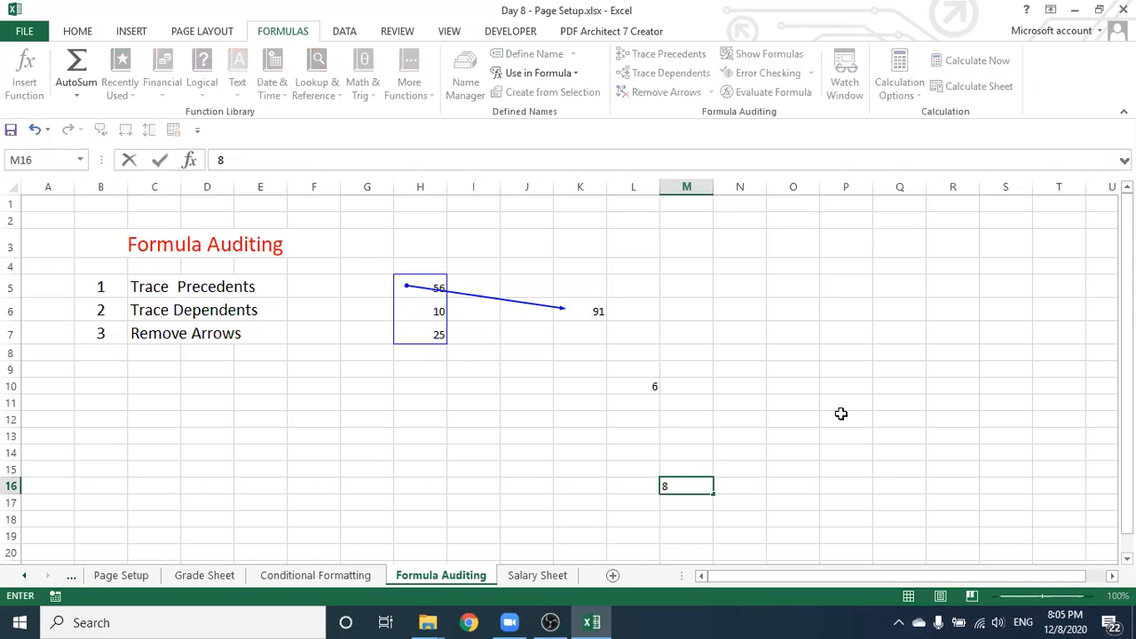
{"action": "left_click", "coordinate": [812, 426]}
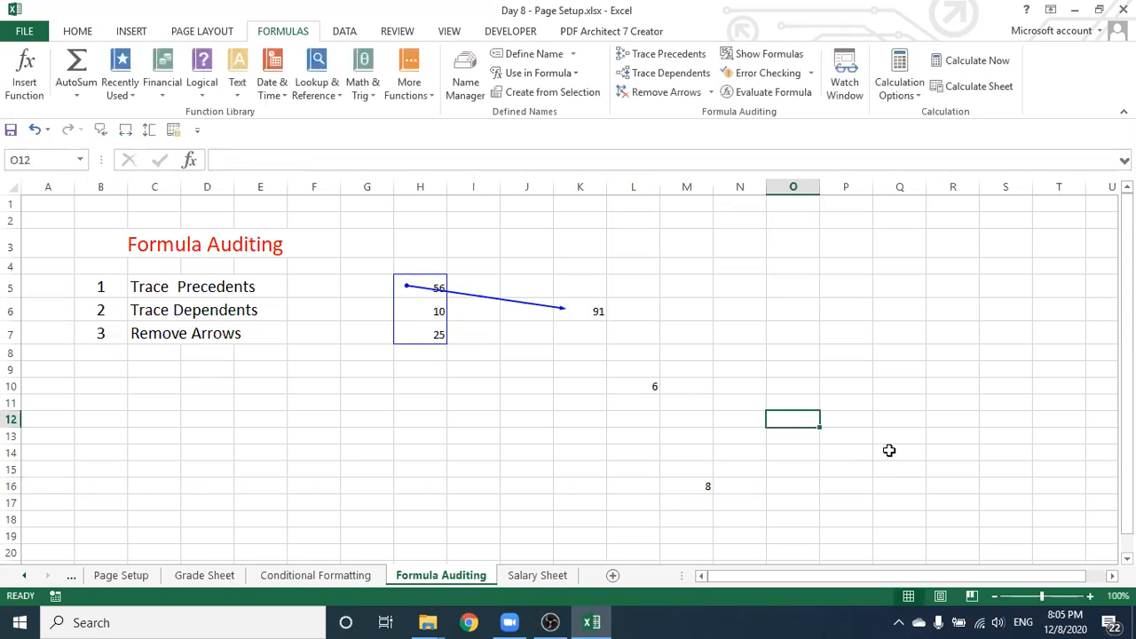
{"action": "type", "text": "5"}
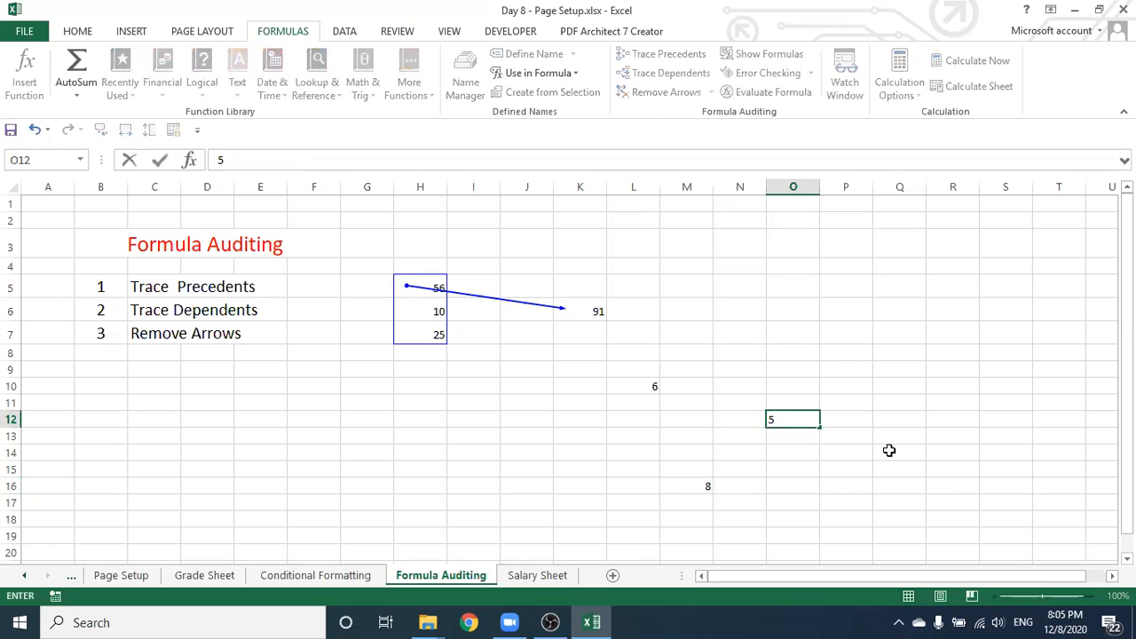
{"action": "left_click", "coordinate": [821, 473]}
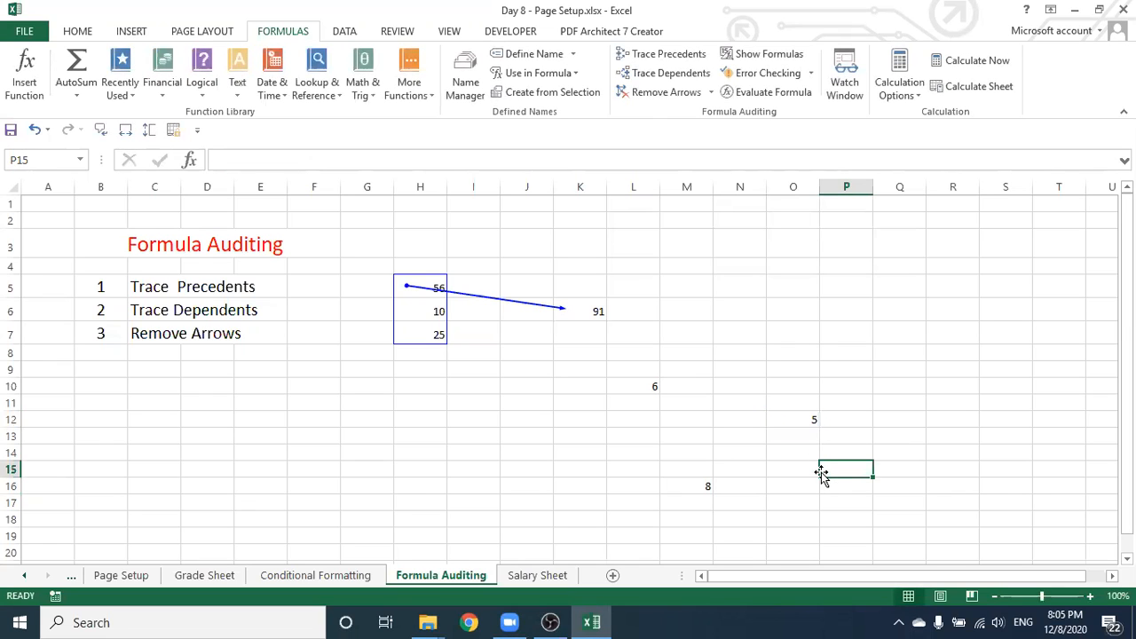
Build =L10+O12+M16 in R12 so it shows 19
{"action": "left_click", "coordinate": [957, 420]}
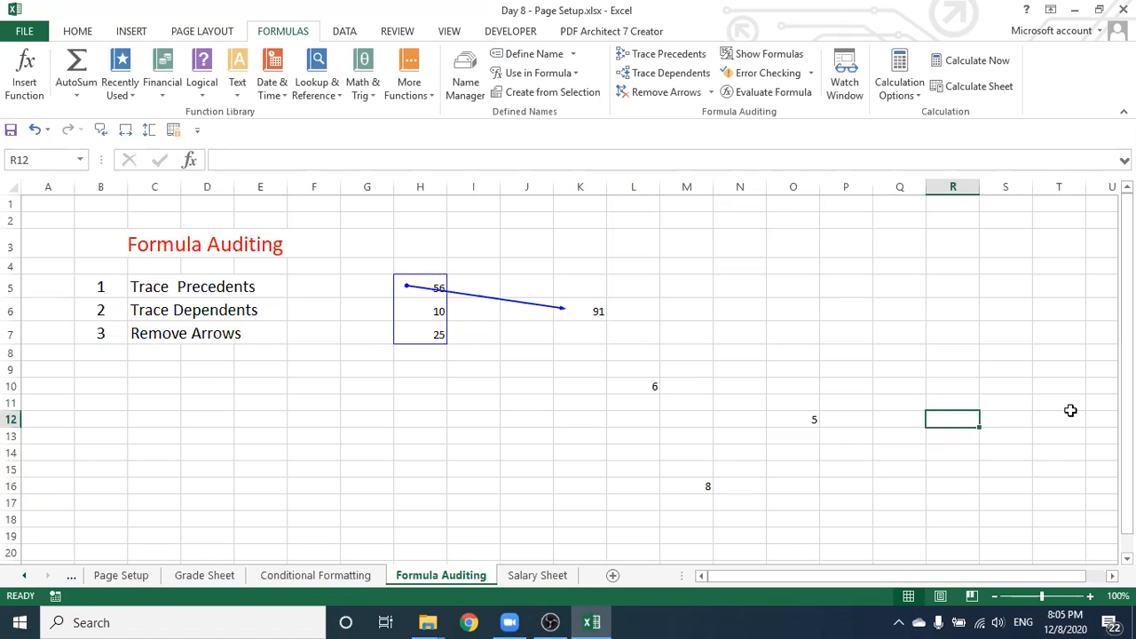
{"action": "type", "text": "="}
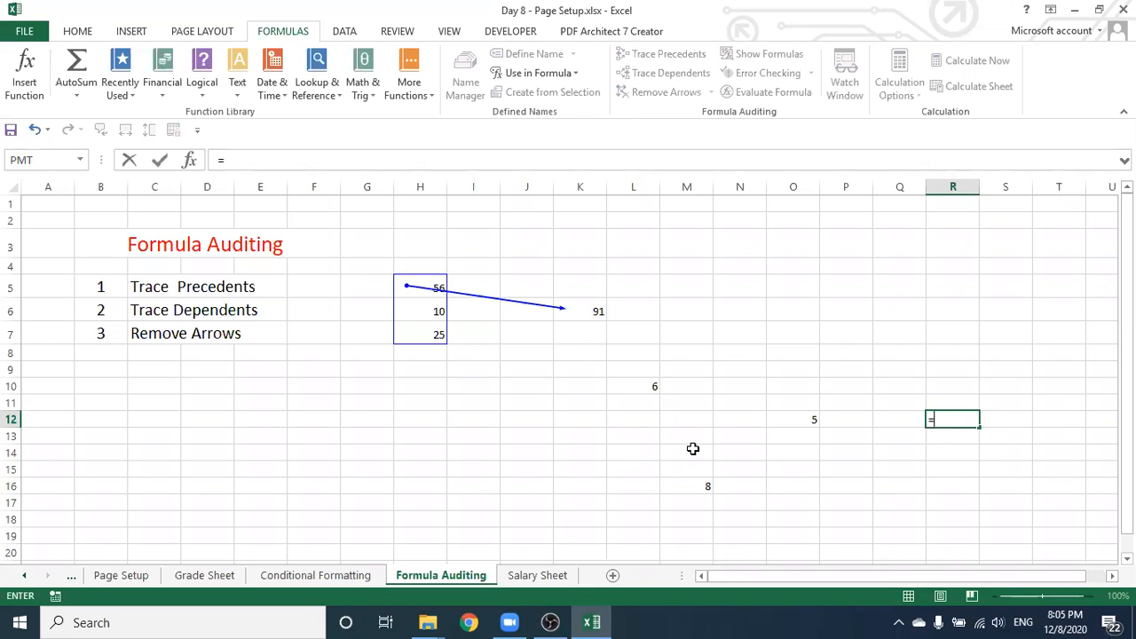
{"action": "left_click", "coordinate": [639, 386]}
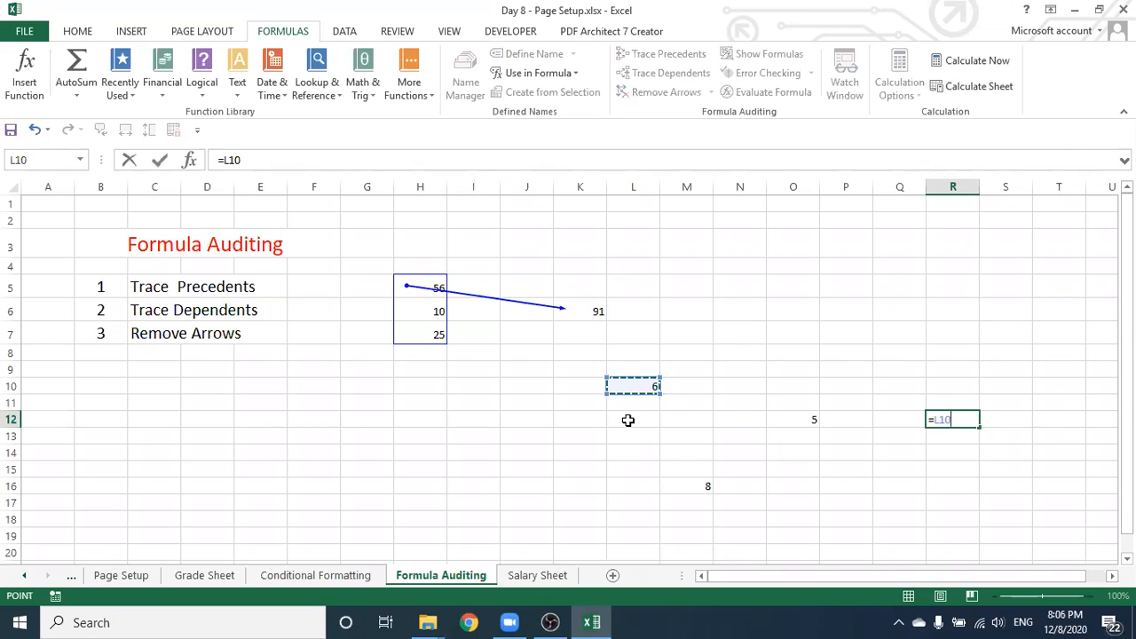
{"action": "type", "text": "+"}
{"action": "left_click", "coordinate": [790, 420]}
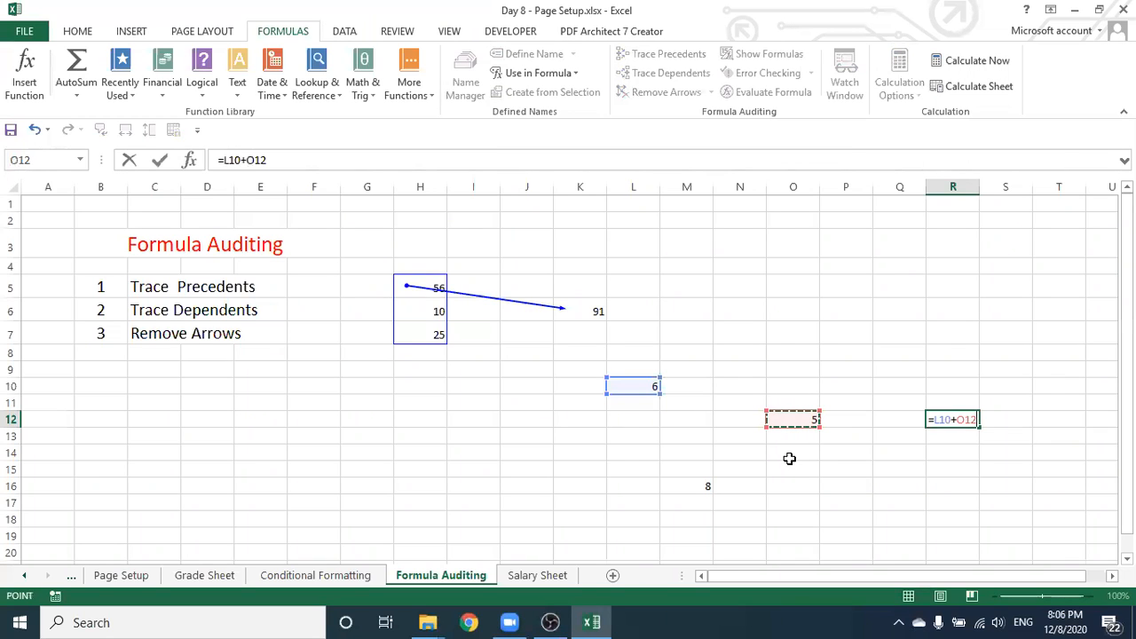
{"action": "type", "text": "+"}
{"action": "left_click", "coordinate": [679, 486]}
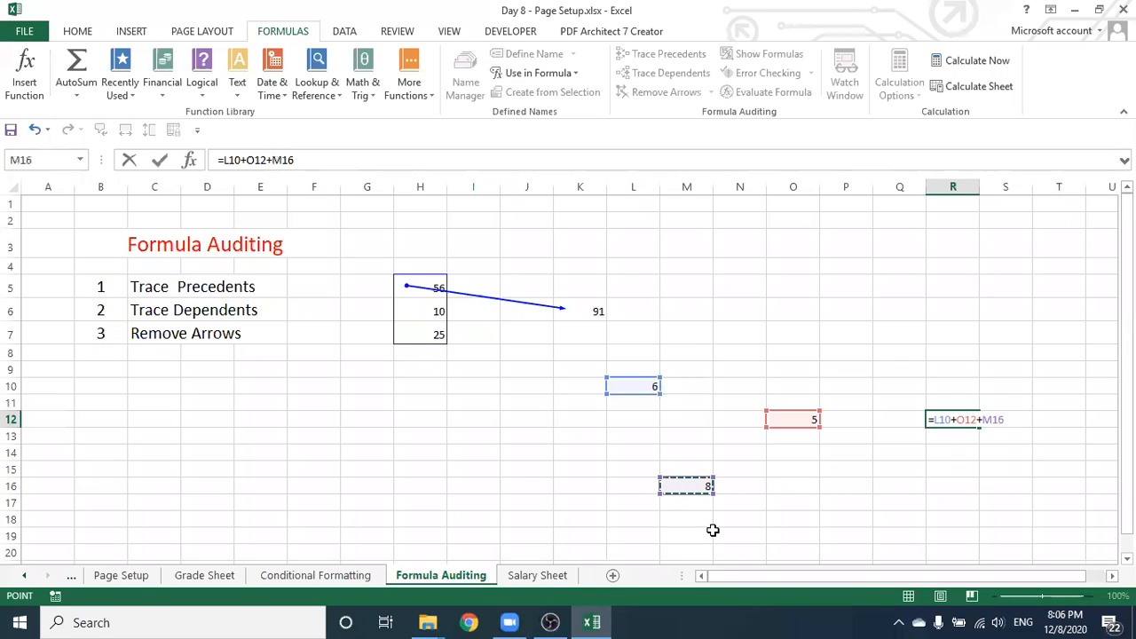
{"action": "key", "text": "Return"}
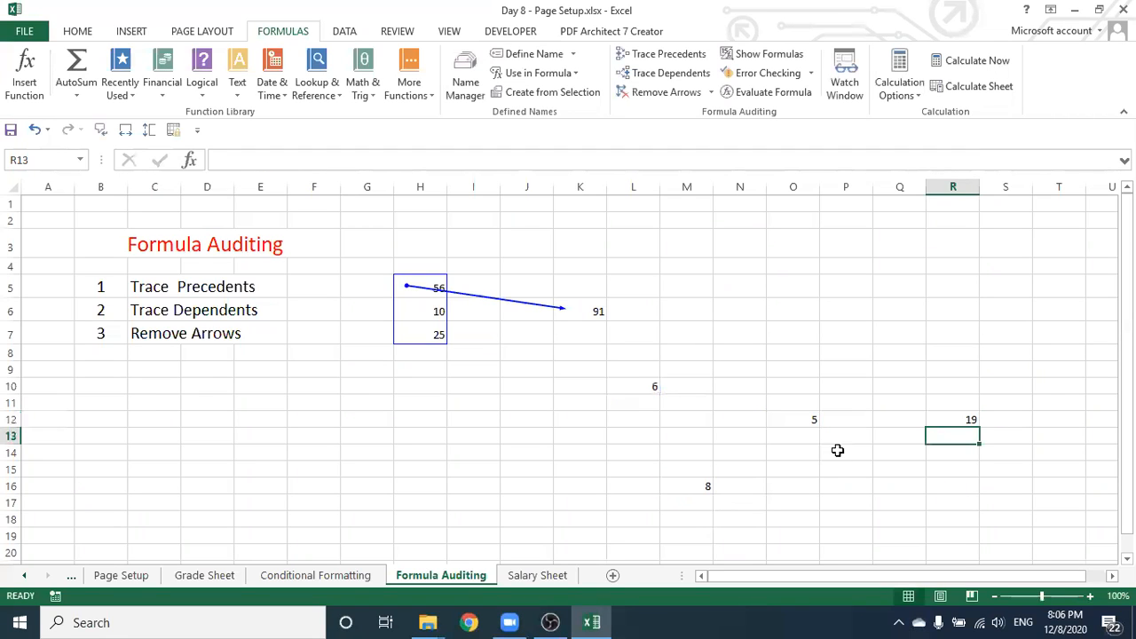
Trace precedents for R12, then check the values in L10 and M16
{"action": "left_click", "coordinate": [948, 421]}
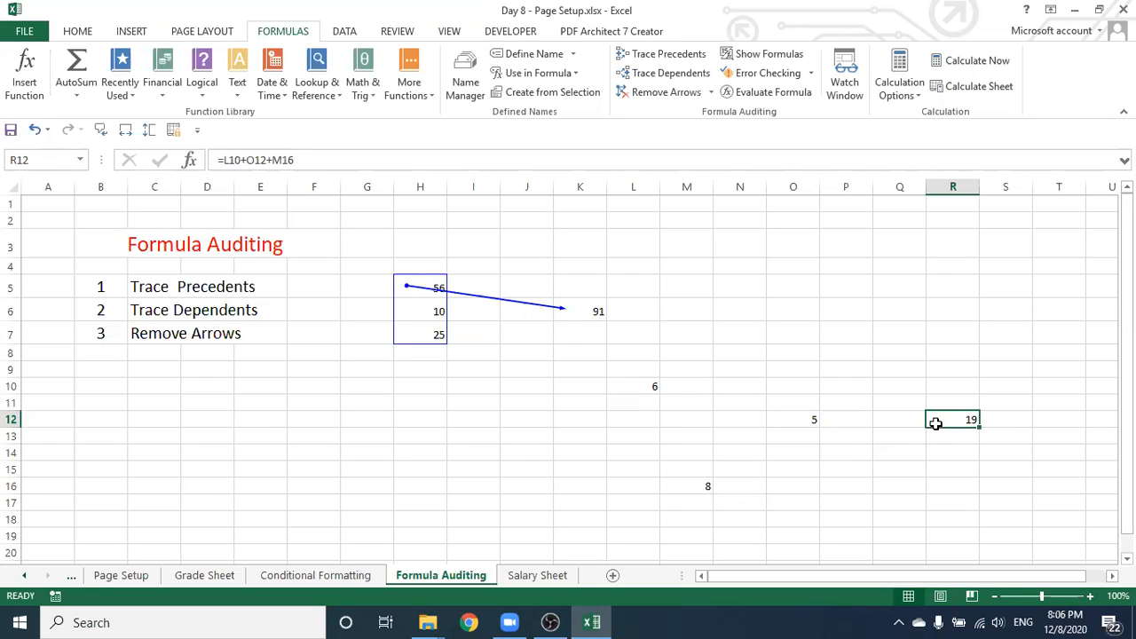
{"action": "left_click", "coordinate": [672, 60]}
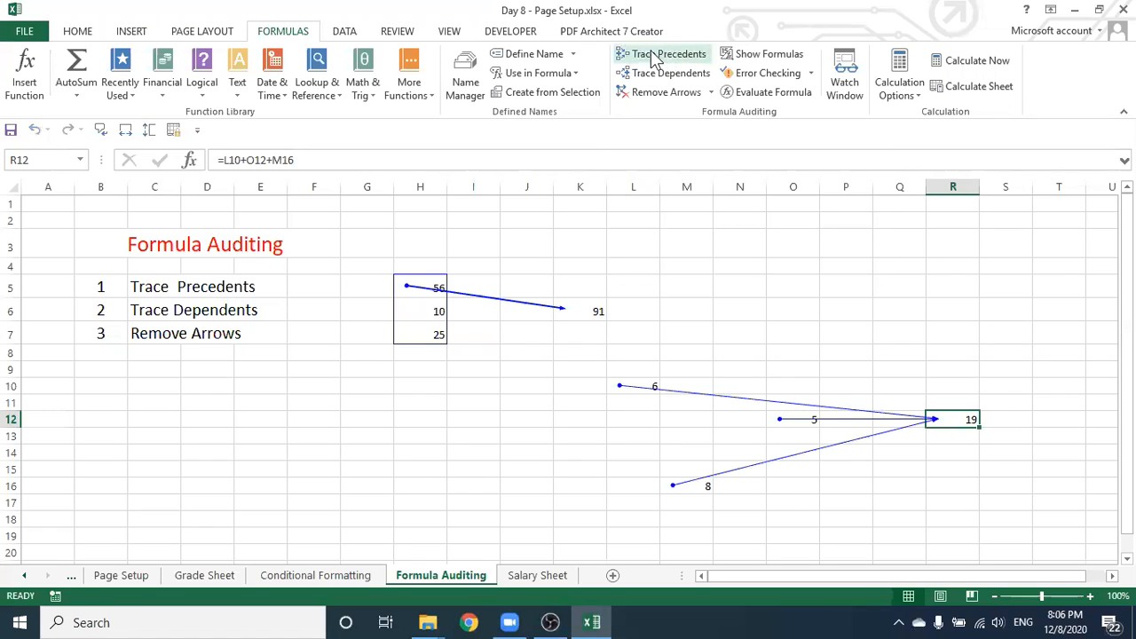
{"action": "left_click", "coordinate": [989, 434]}
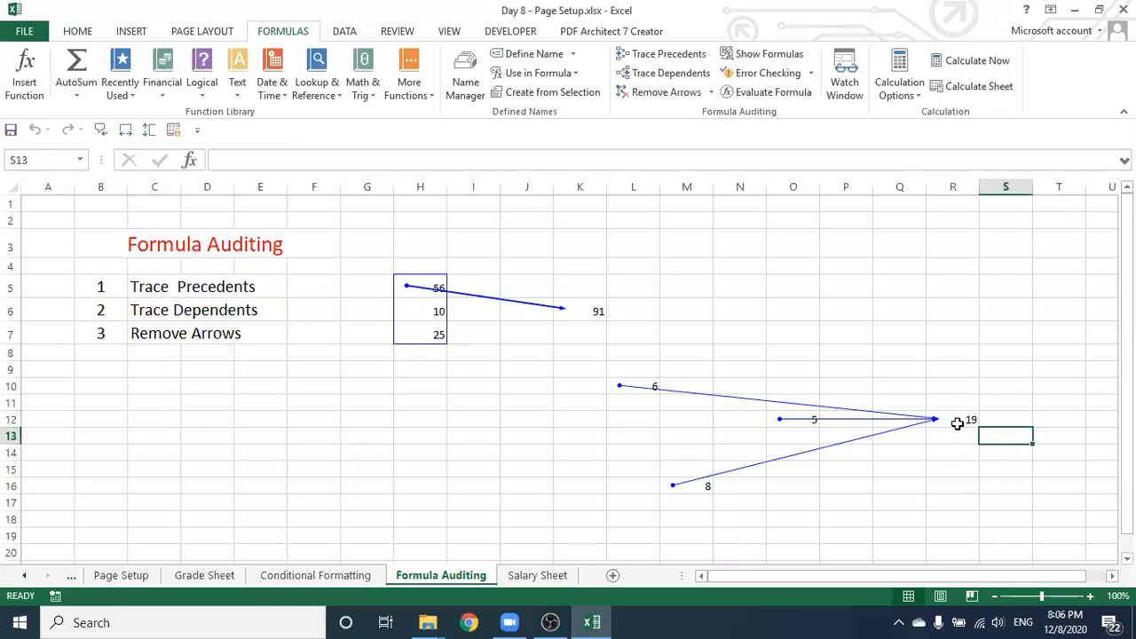
{"action": "left_click", "coordinate": [615, 384]}
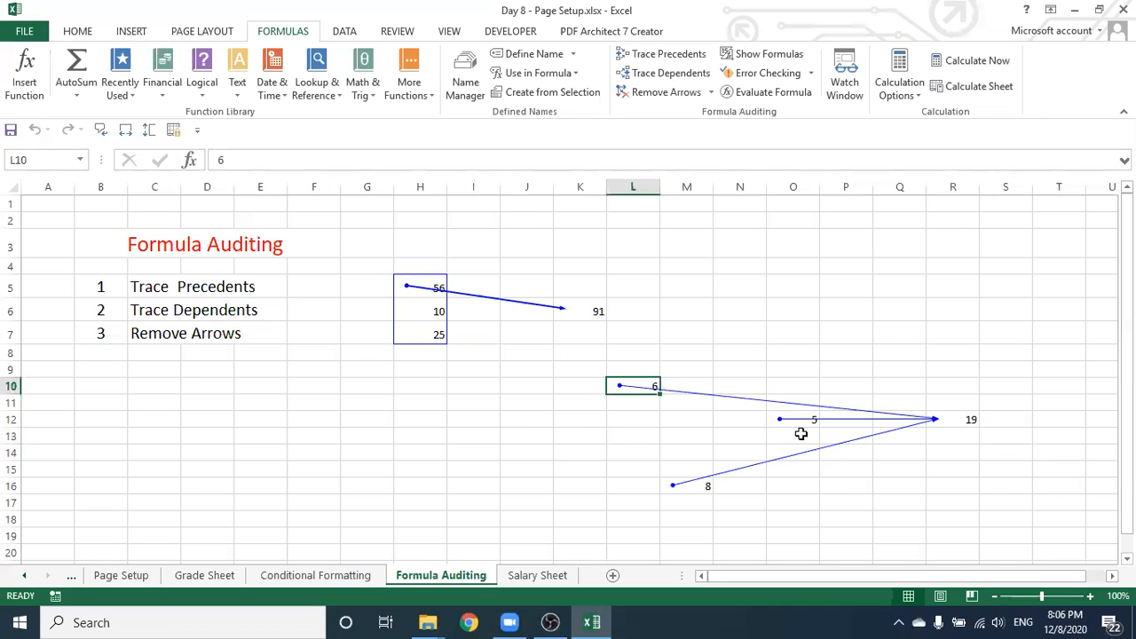
{"action": "left_click", "coordinate": [850, 483]}
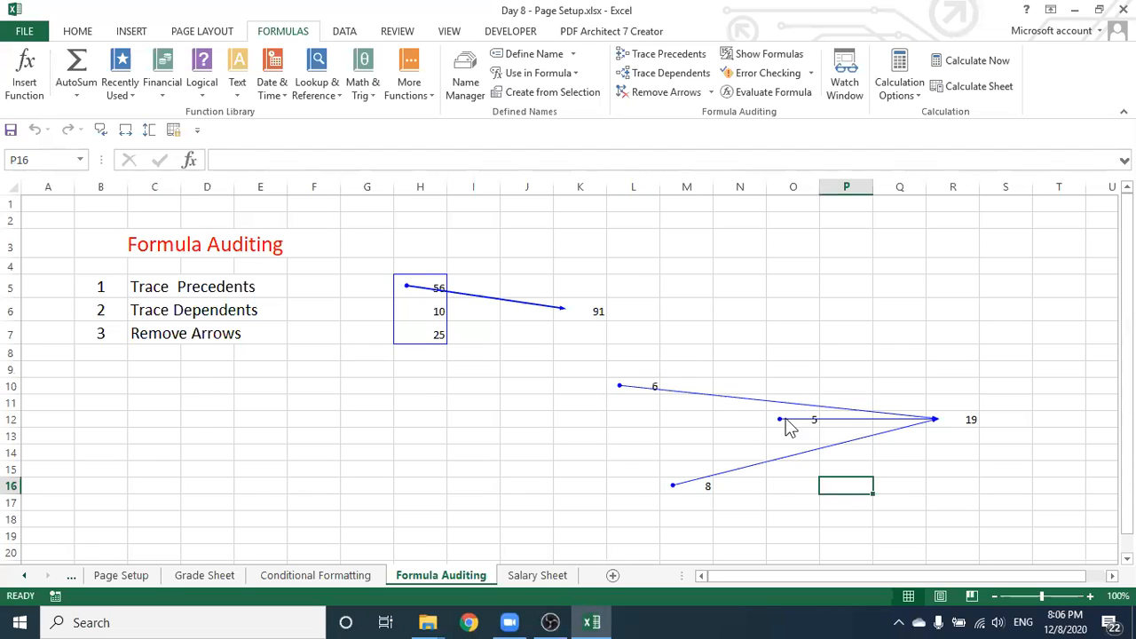
{"action": "left_click", "coordinate": [697, 491]}
{"action": "left_click", "coordinate": [870, 484]}
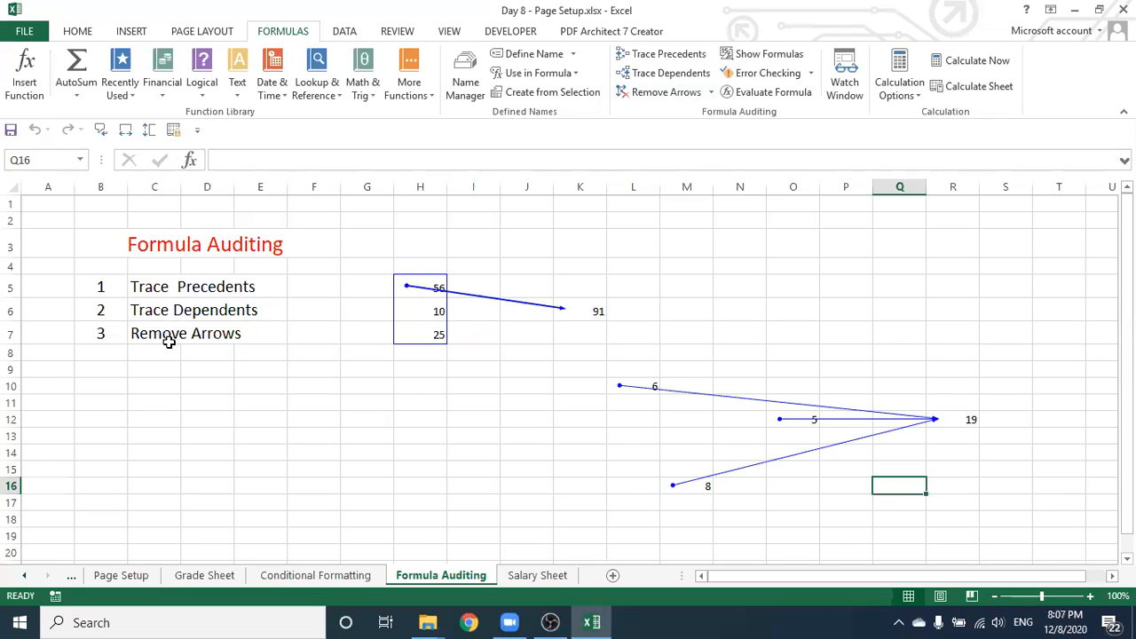
Use Remove Arrows on the Formulas tab, then select the 91 total in K6
{"action": "left_click", "coordinate": [656, 93]}
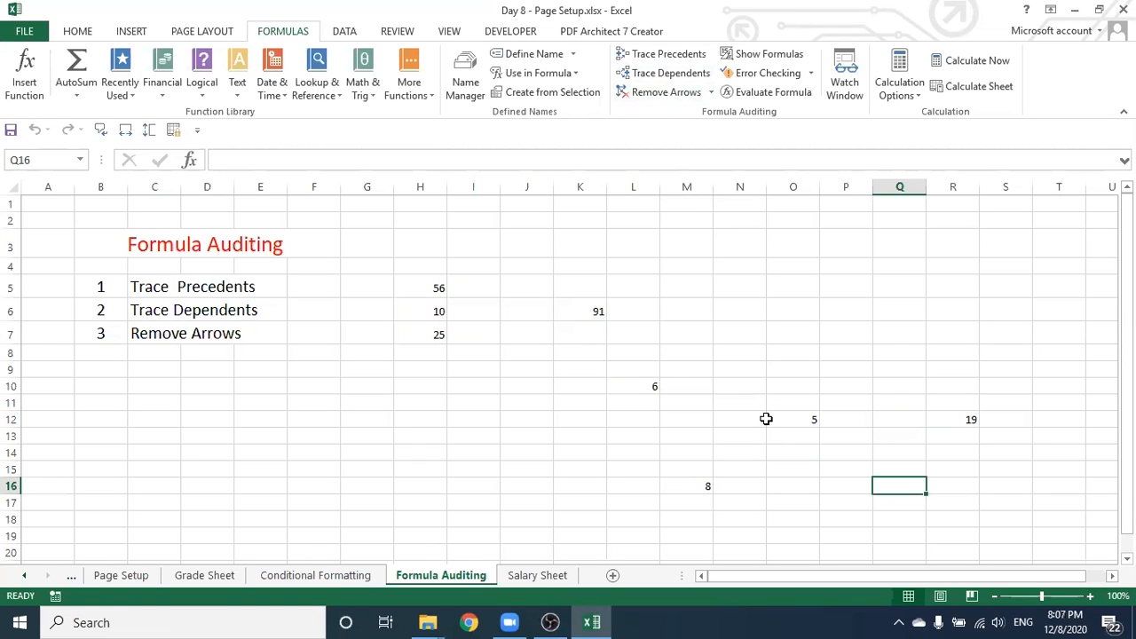
{"action": "left_click", "coordinate": [588, 311]}
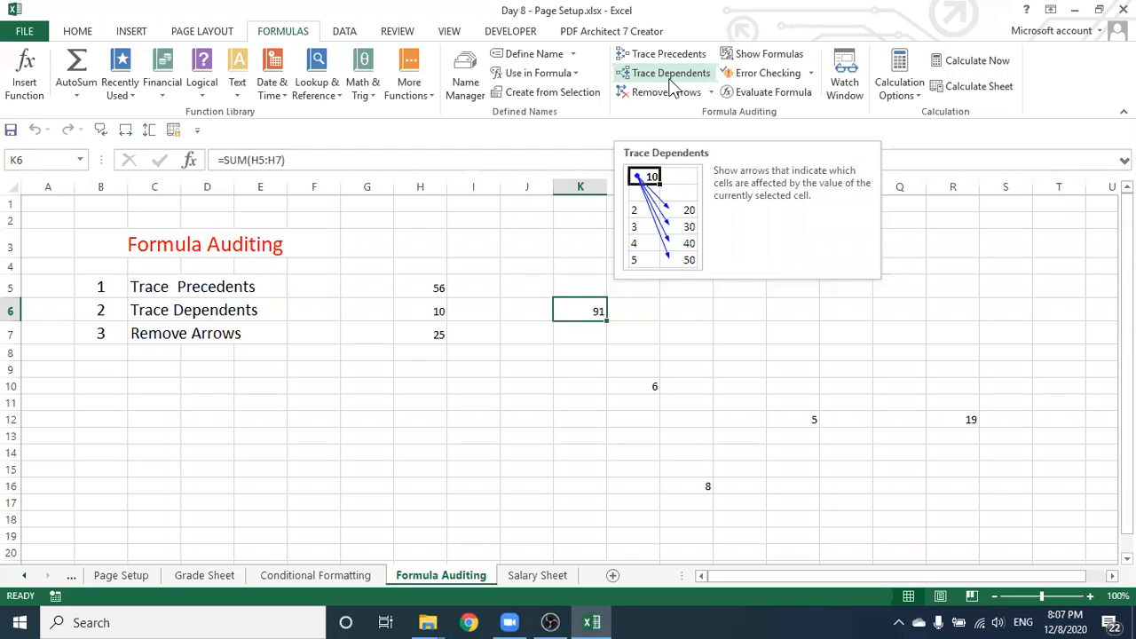
Visit the Page Setup and Grade Sheet tabs, then scroll the tabs left to the Ledger sheet
{"action": "left_click", "coordinate": [123, 575]}
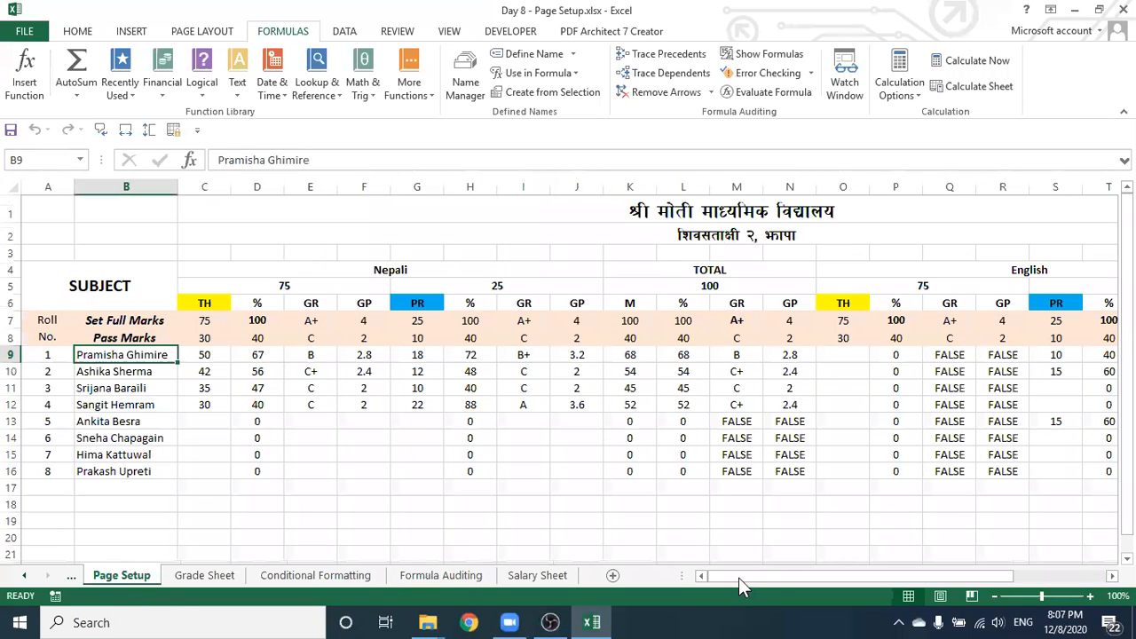
{"action": "left_click", "coordinate": [202, 574]}
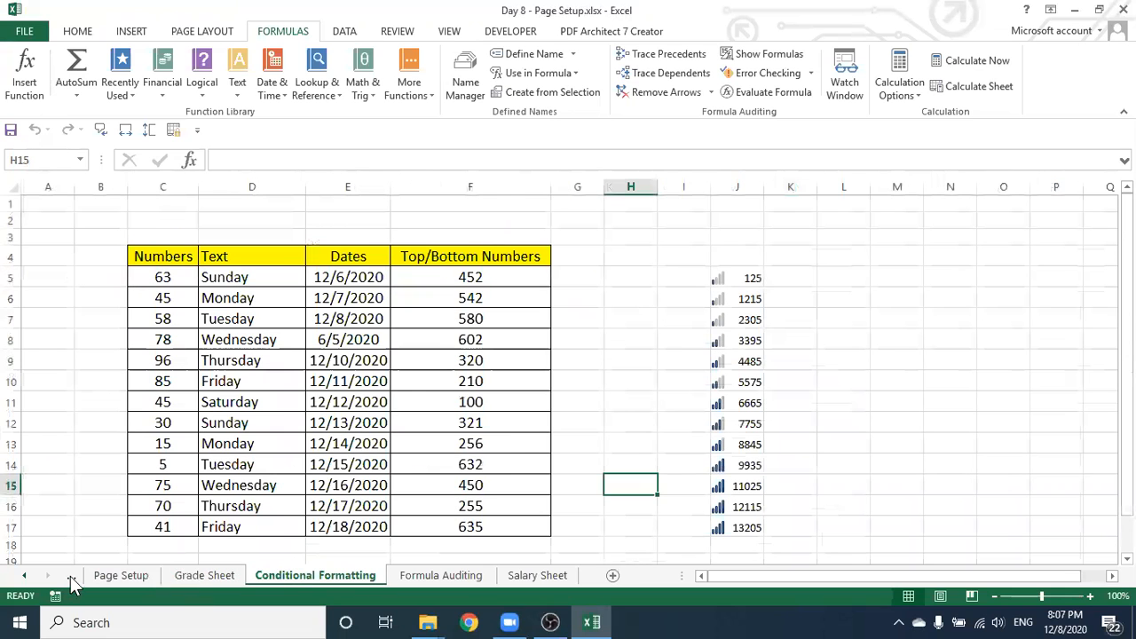
{"action": "left_click", "coordinate": [71, 575]}
{"action": "left_click", "coordinate": [112, 573]}
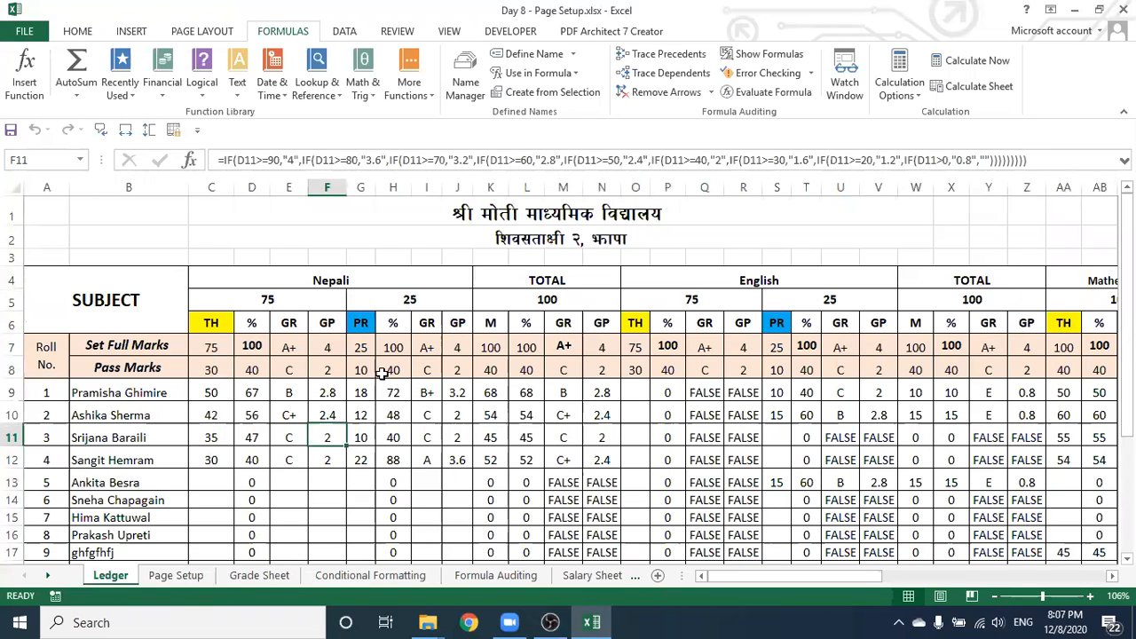
{"action": "left_click", "coordinate": [293, 373]}
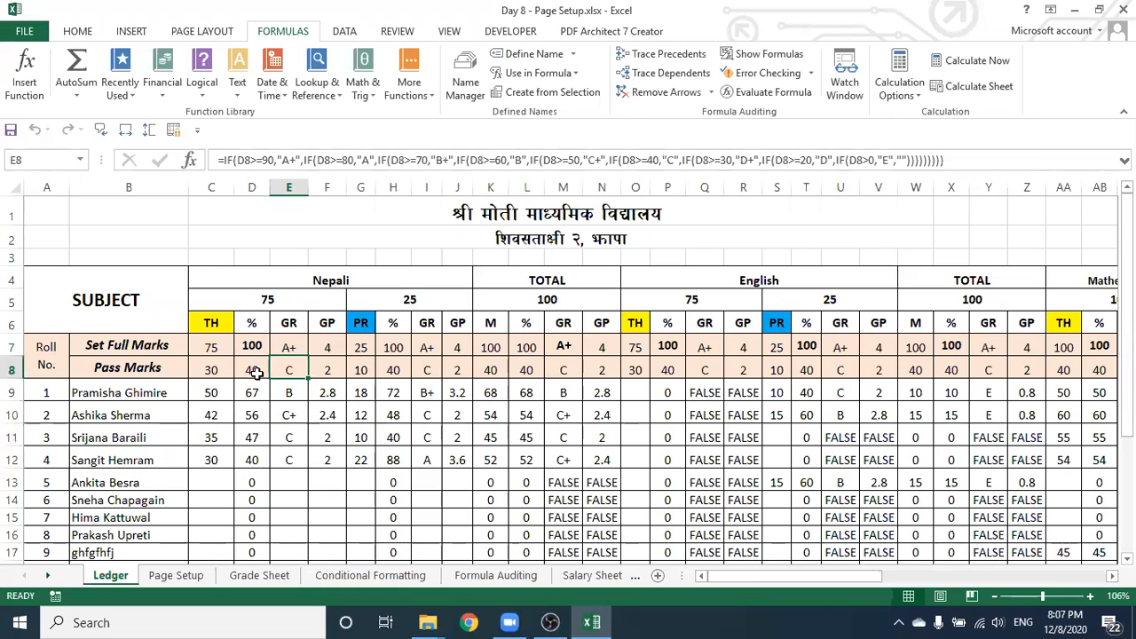
{"action": "left_click", "coordinate": [255, 373]}
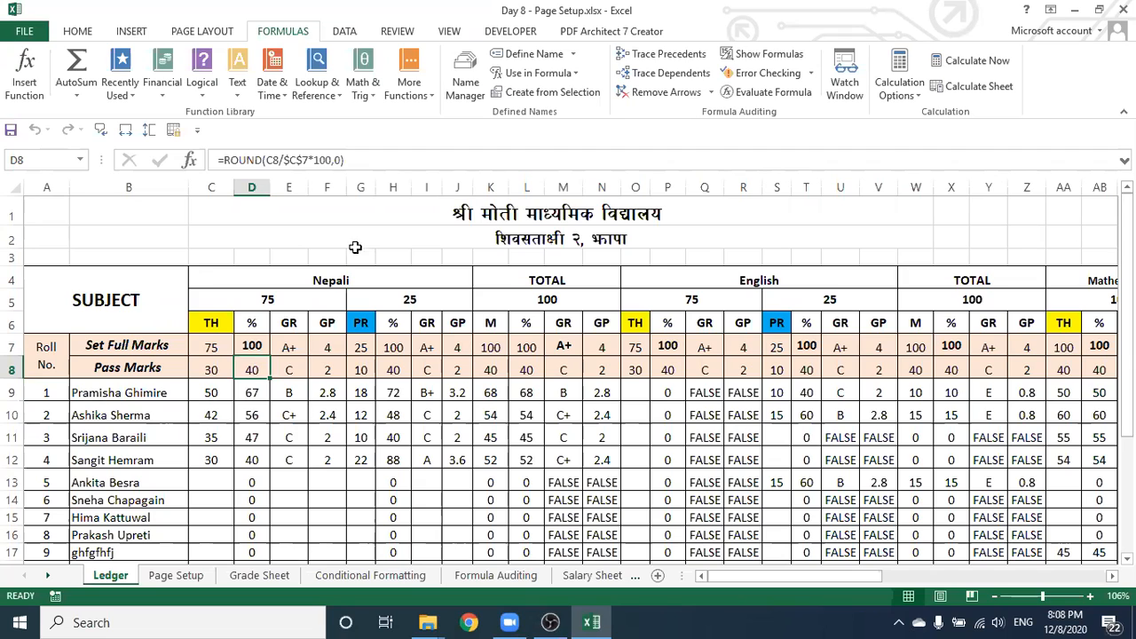
{"action": "left_click", "coordinate": [690, 80]}
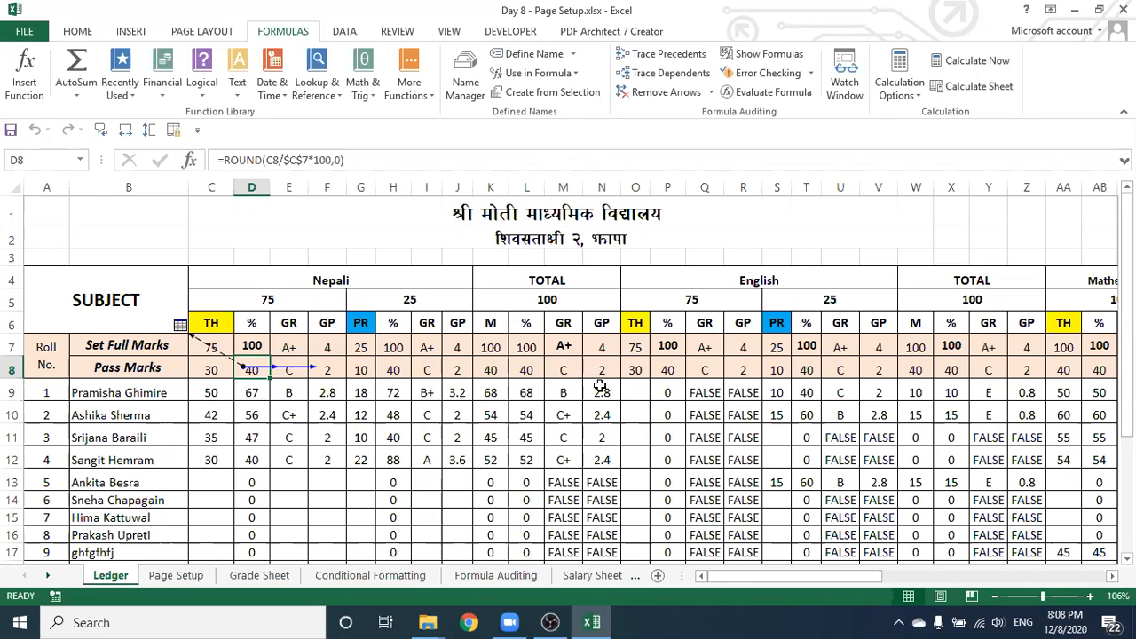
{"action": "left_click", "coordinate": [459, 391]}
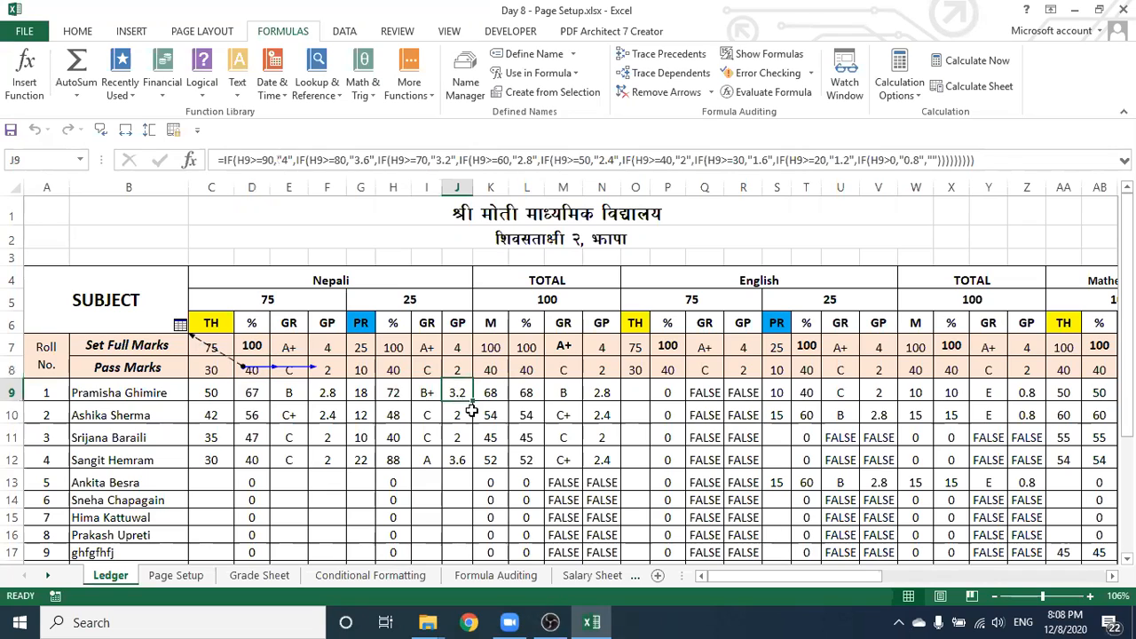
{"action": "left_click", "coordinate": [685, 76]}
{"action": "left_click_drag", "start_coordinate": [716, 584], "coordinate": [799, 581]}
{"action": "left_click_drag", "start_coordinate": [904, 597], "coordinate": [906, 578]}
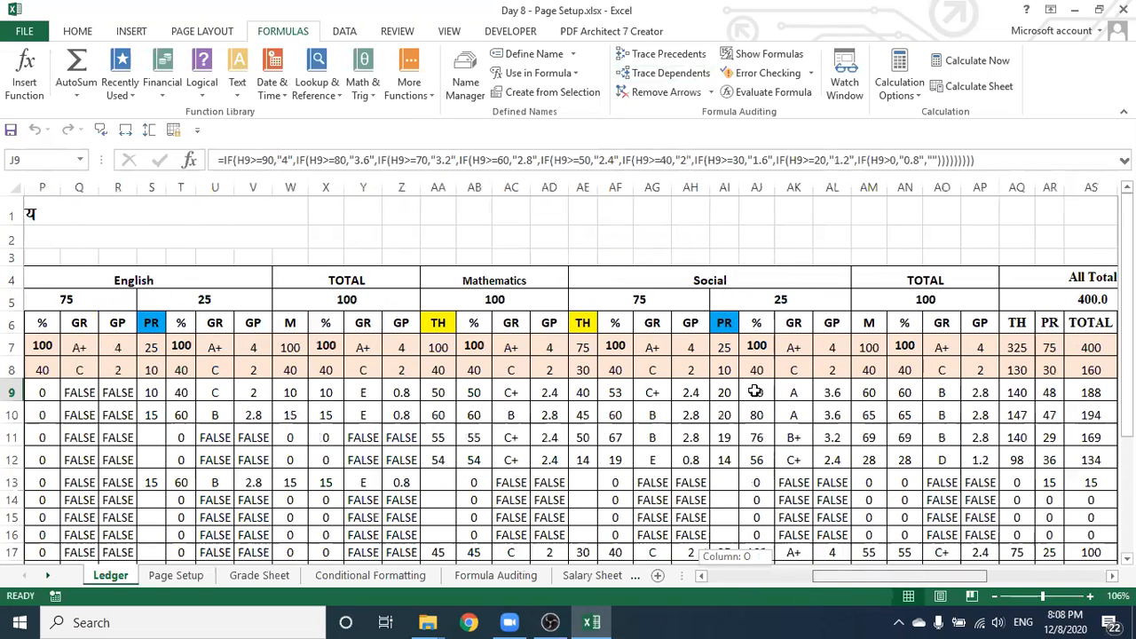
{"action": "left_click", "coordinate": [810, 371]}
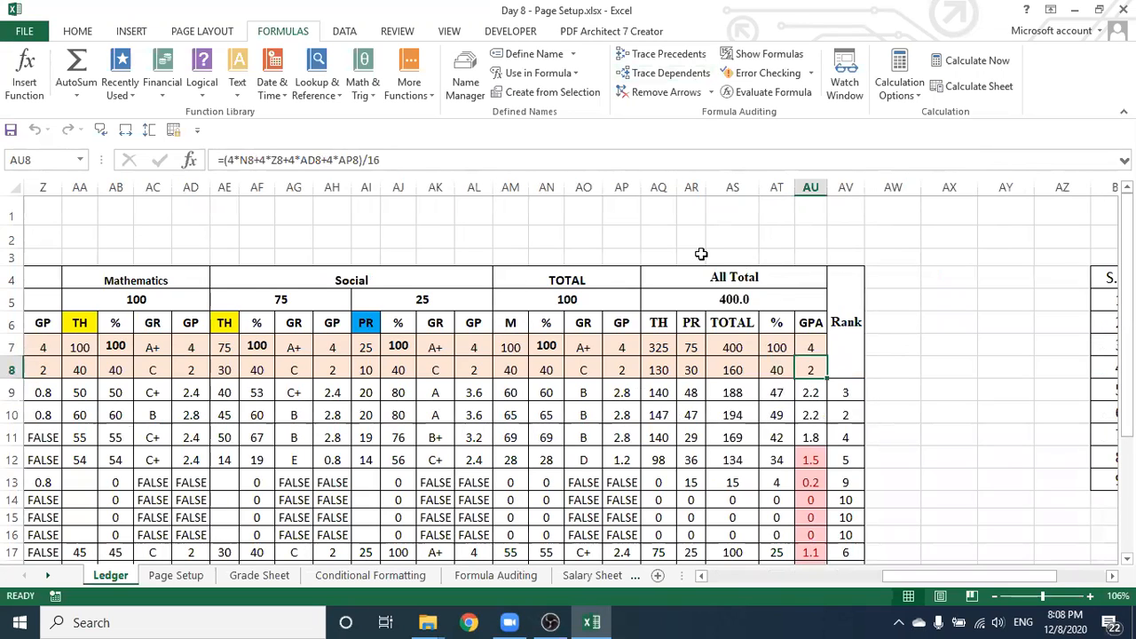
{"action": "left_click", "coordinate": [680, 73]}
{"action": "left_click_drag", "start_coordinate": [935, 574], "coordinate": [827, 590]}
{"action": "left_click_drag", "start_coordinate": [735, 597], "coordinate": [711, 586]}
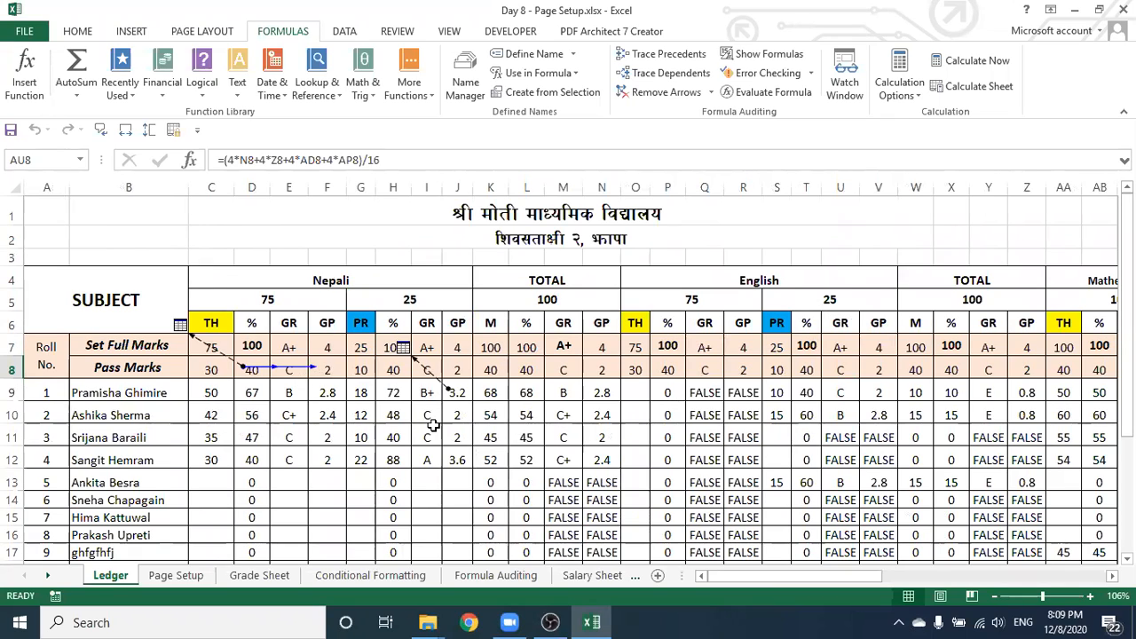
{"action": "left_click", "coordinate": [663, 94]}
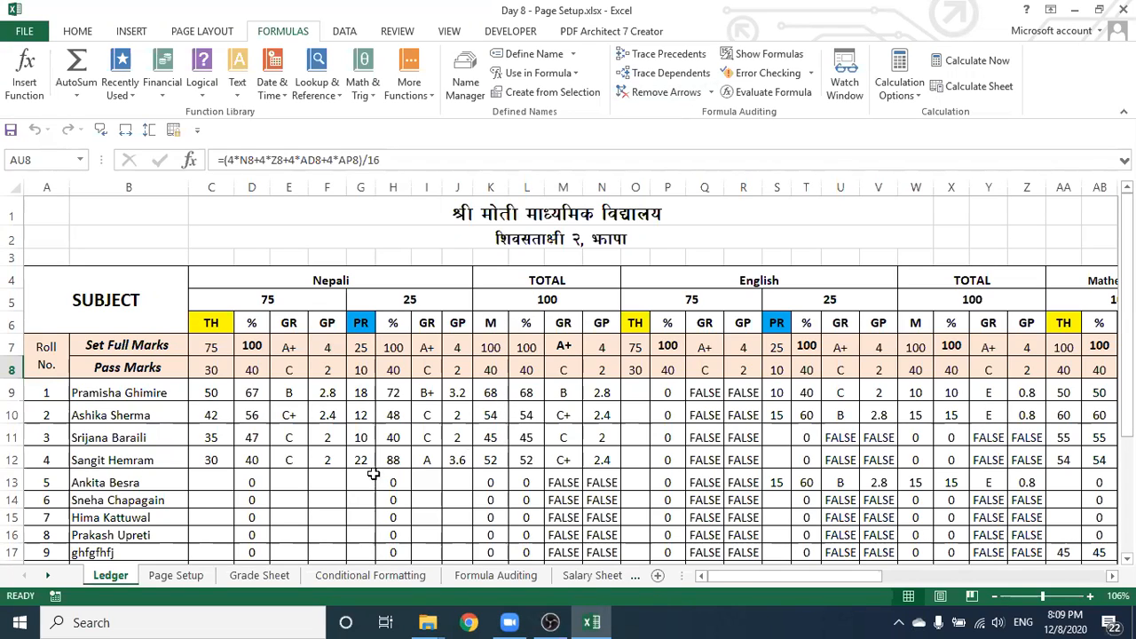
{"action": "left_click", "coordinate": [499, 576]}
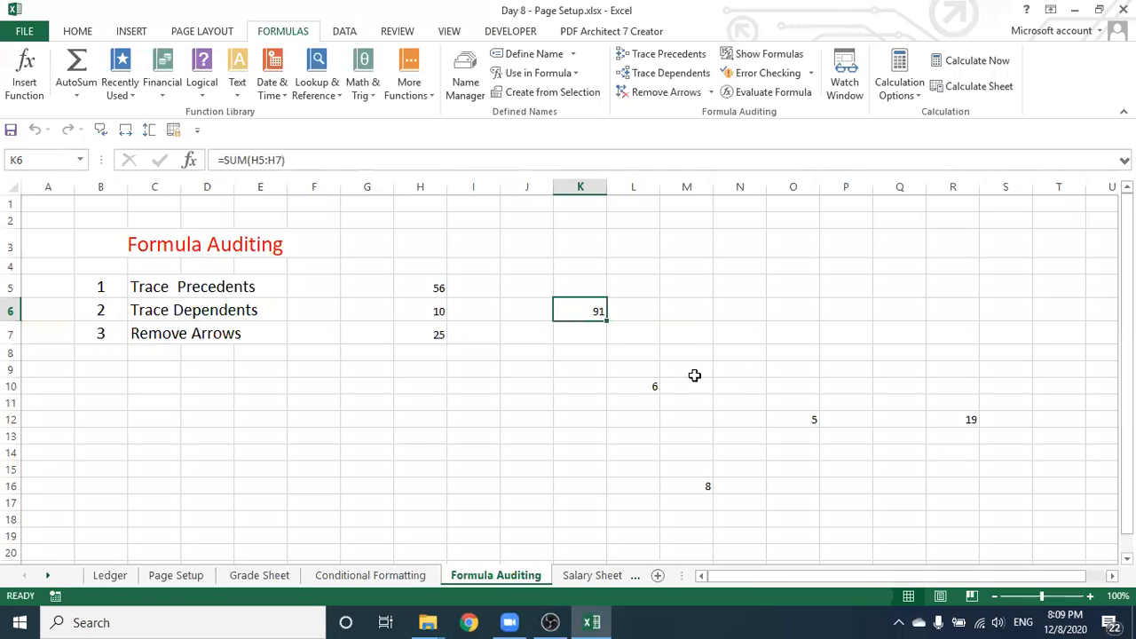
{"action": "left_click", "coordinate": [779, 54]}
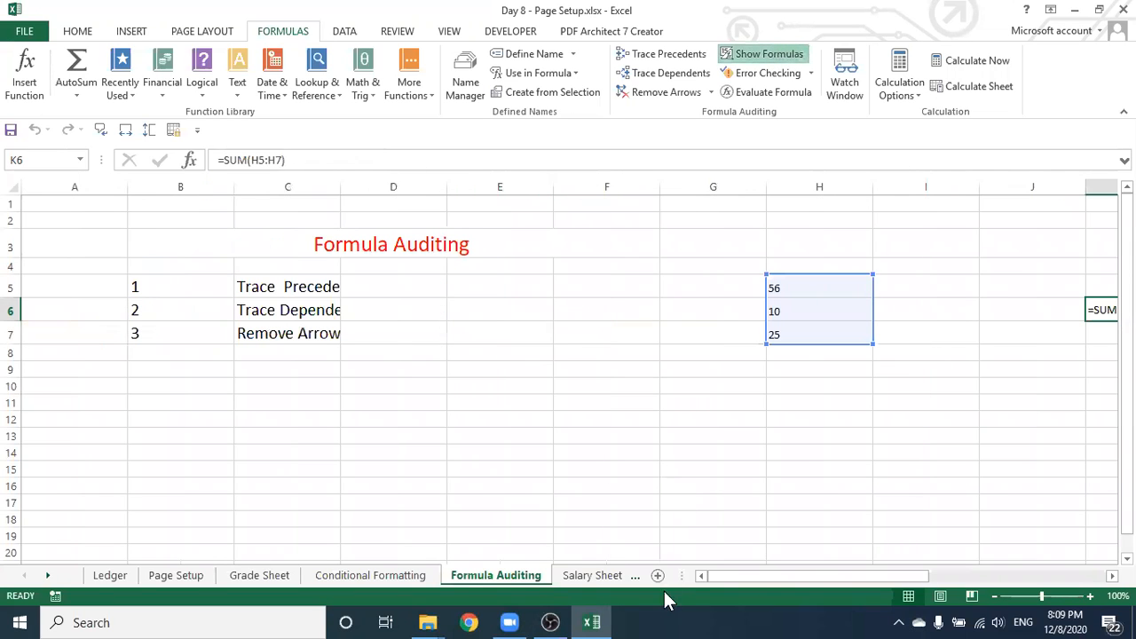
{"action": "left_click_drag", "start_coordinate": [742, 575], "coordinate": [856, 577]}
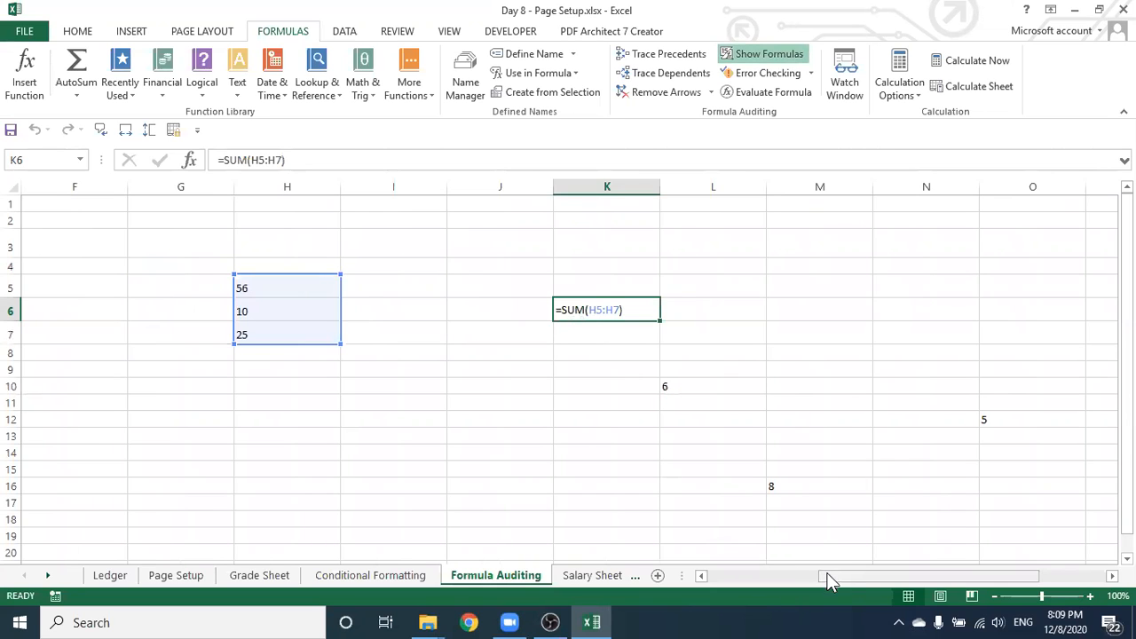
{"action": "left_click_drag", "start_coordinate": [832, 575], "coordinate": [928, 577]}
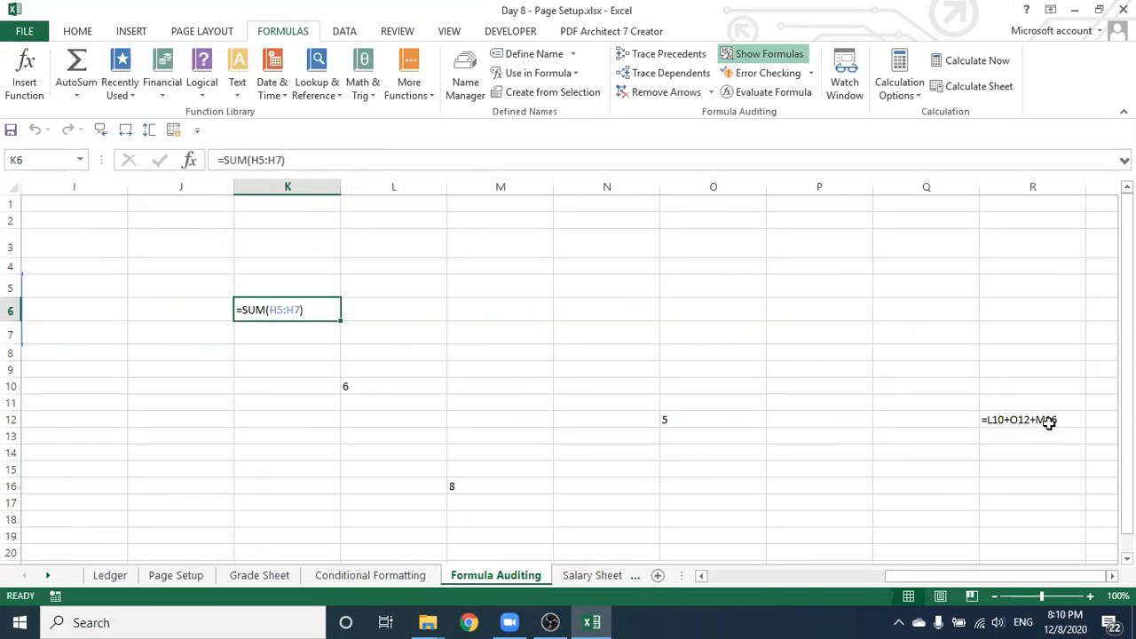
{"action": "left_click_drag", "start_coordinate": [910, 579], "coordinate": [704, 573]}
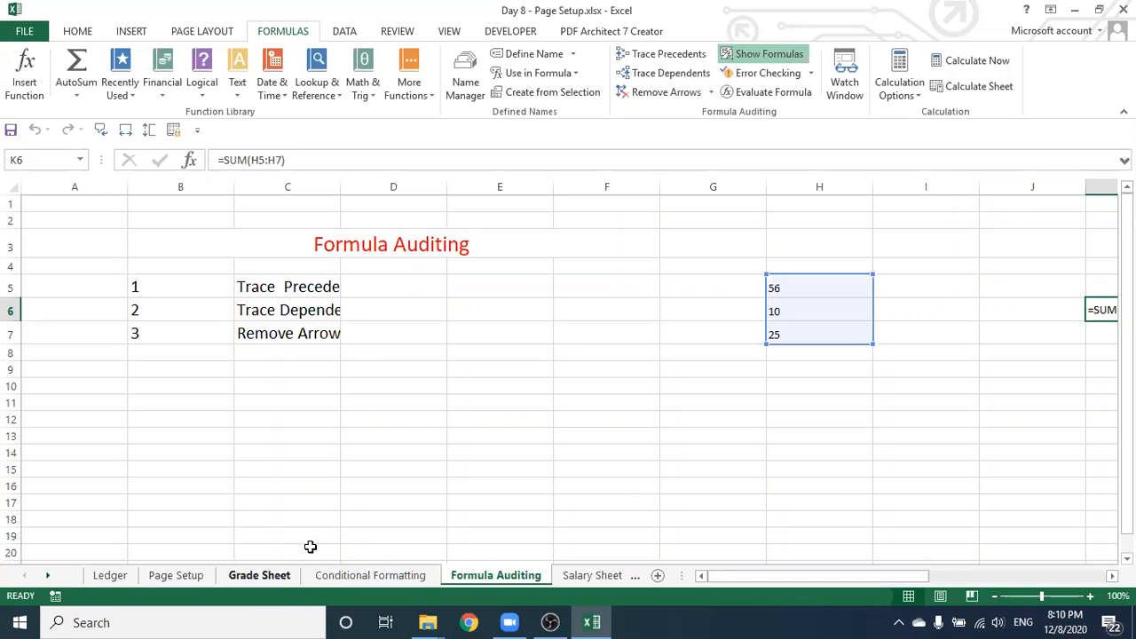
{"action": "left_click", "coordinate": [758, 56]}
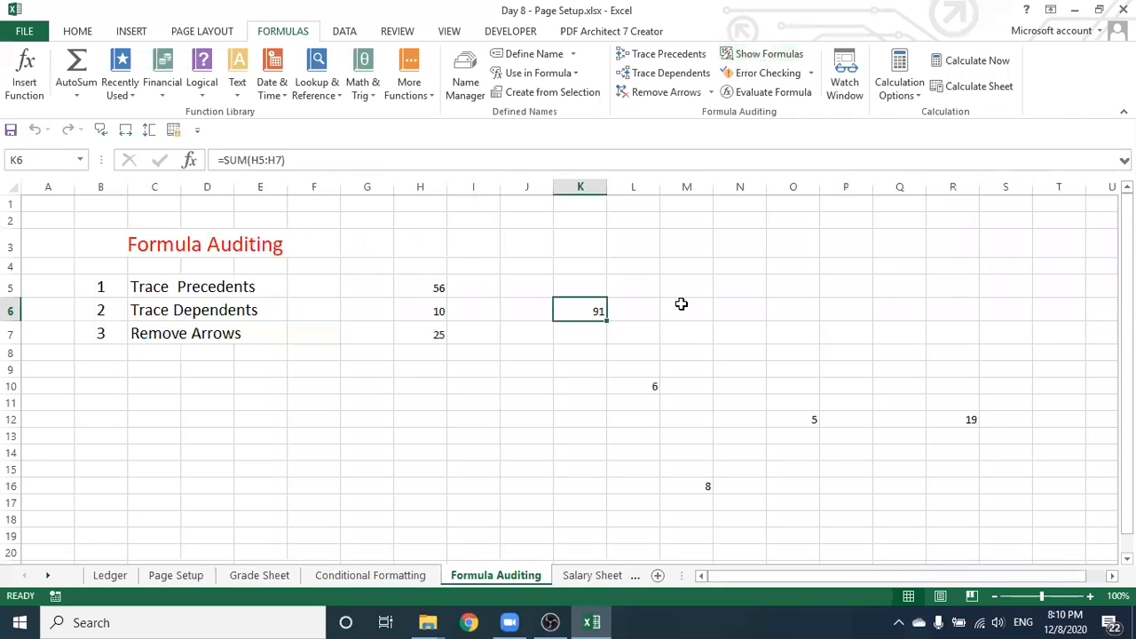
{"action": "left_click", "coordinate": [520, 389]}
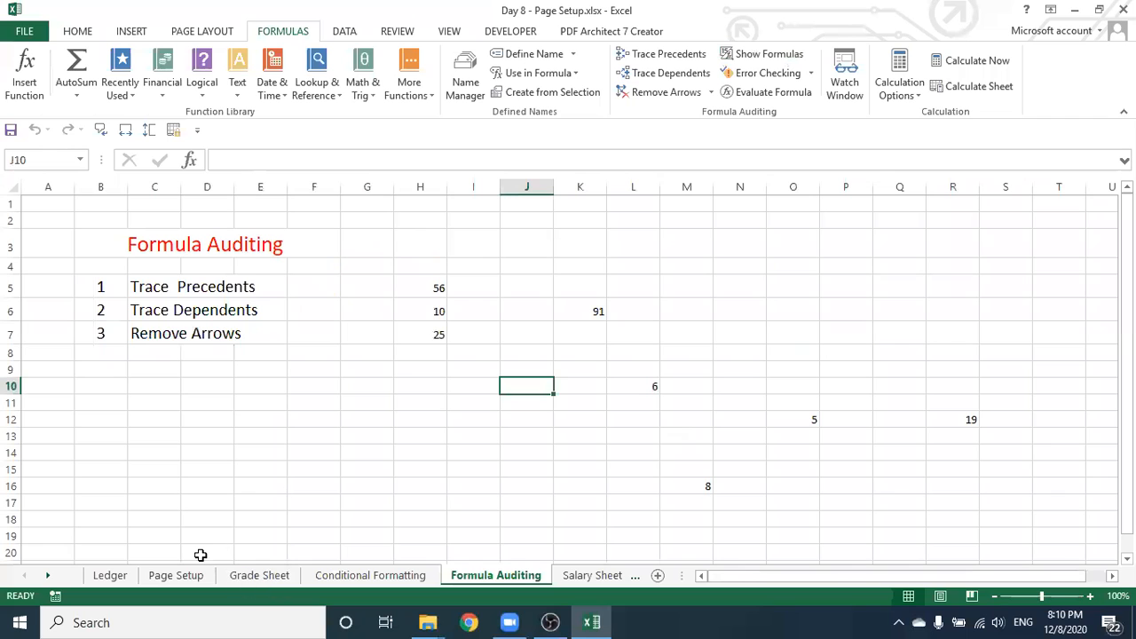
{"action": "left_click", "coordinate": [110, 575]}
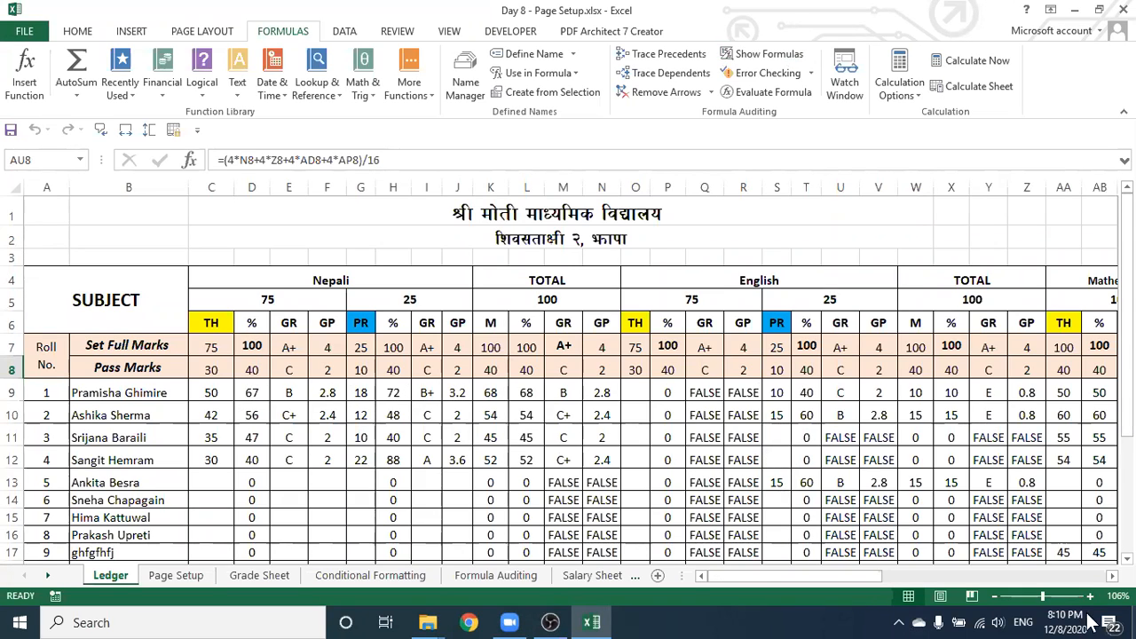
Turn Show Formulas on to inspect the Ledger's nested IF formulas, then turn it off again
{"action": "left_click", "coordinate": [767, 56]}
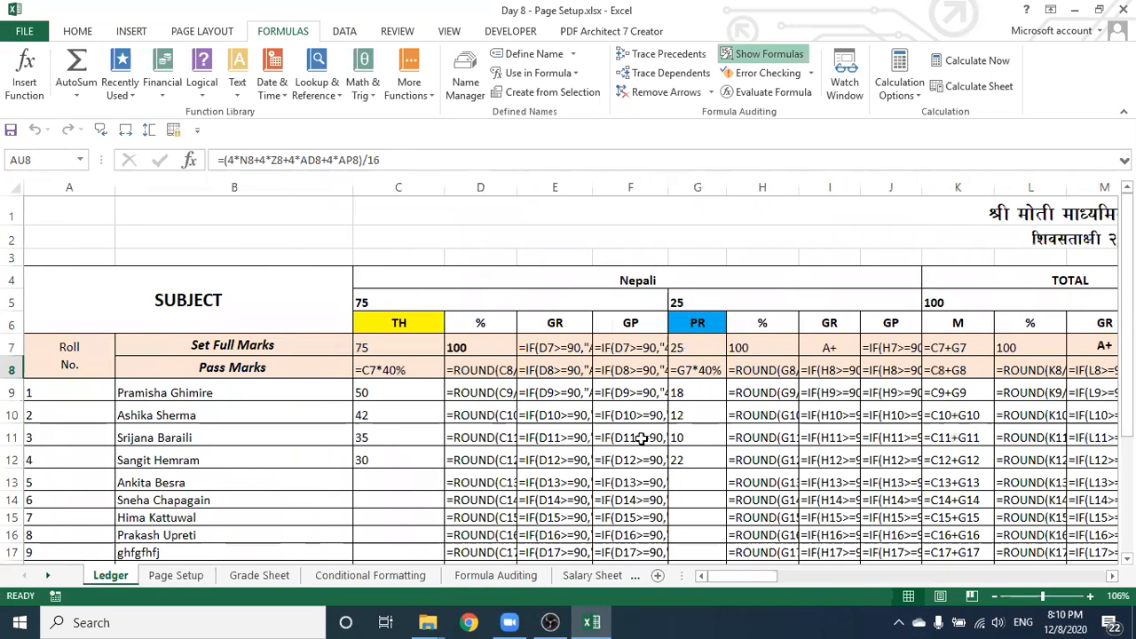
{"action": "scroll", "coordinate": [644, 430], "scroll_direction": "down", "scroll_amount": 3}
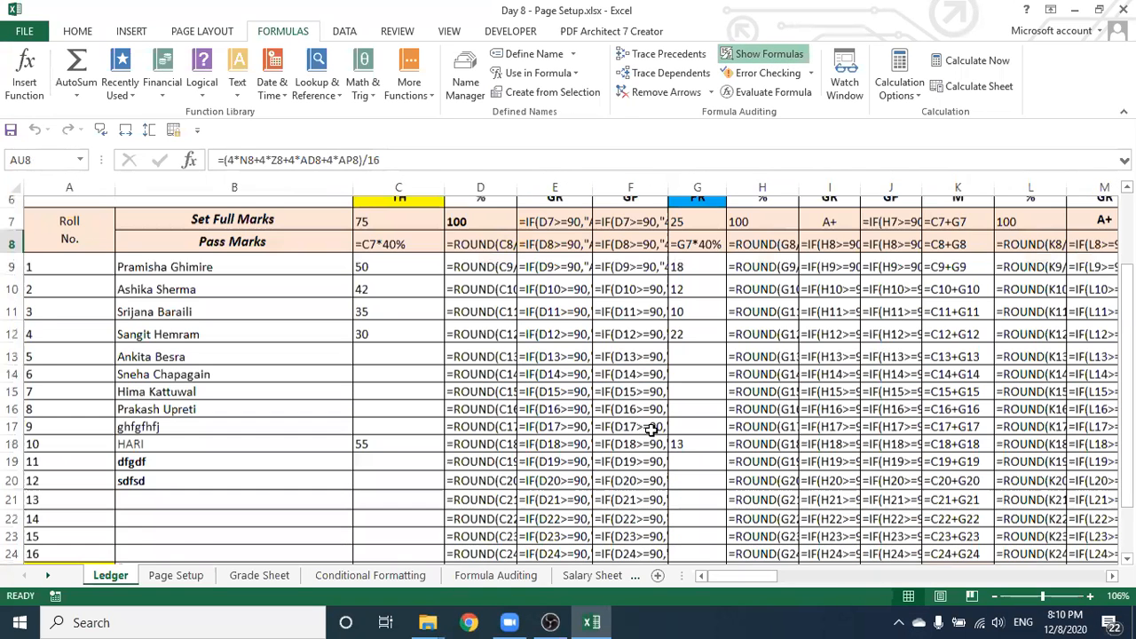
{"action": "scroll", "coordinate": [729, 586], "scroll_direction": "up", "scroll_amount": 3}
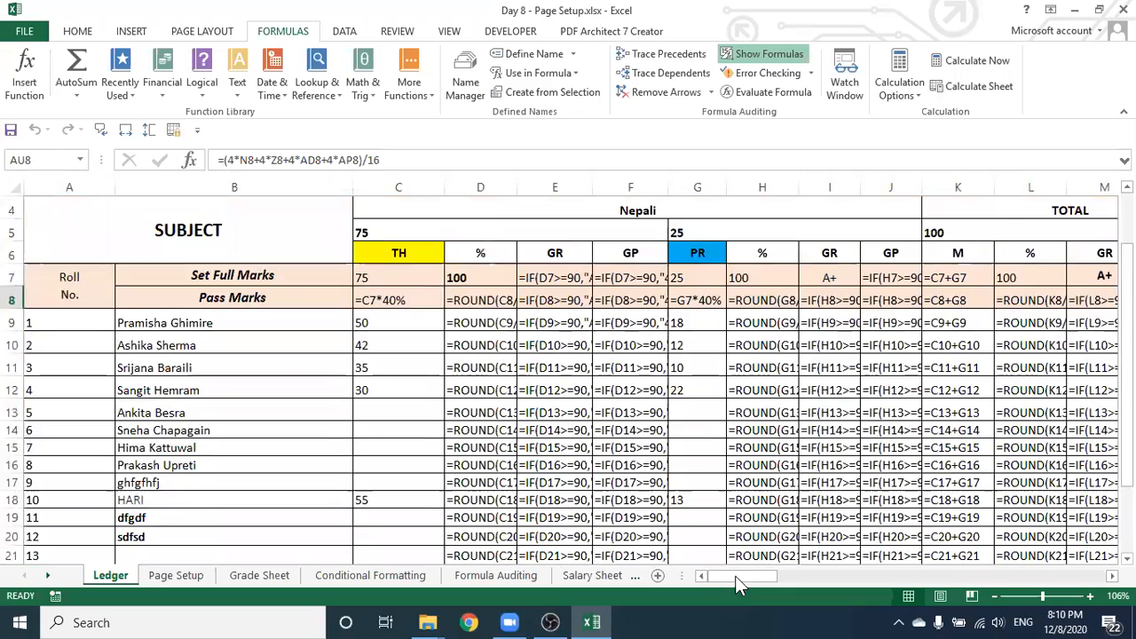
{"action": "left_click_drag", "start_coordinate": [756, 576], "coordinate": [994, 584]}
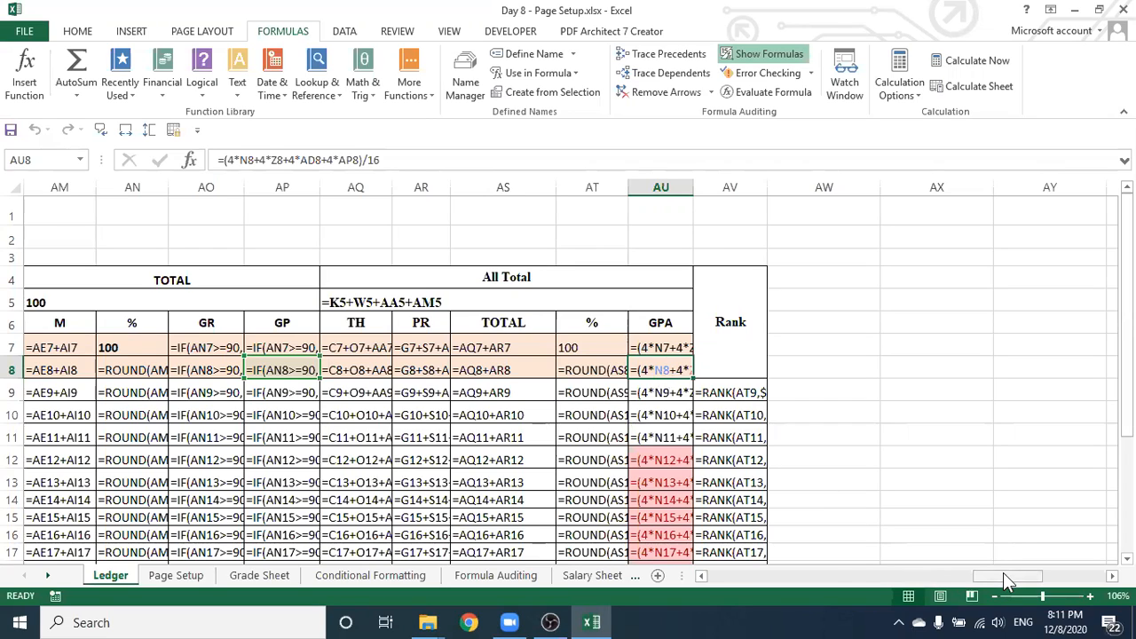
{"action": "left_click_drag", "start_coordinate": [1006, 577], "coordinate": [717, 579]}
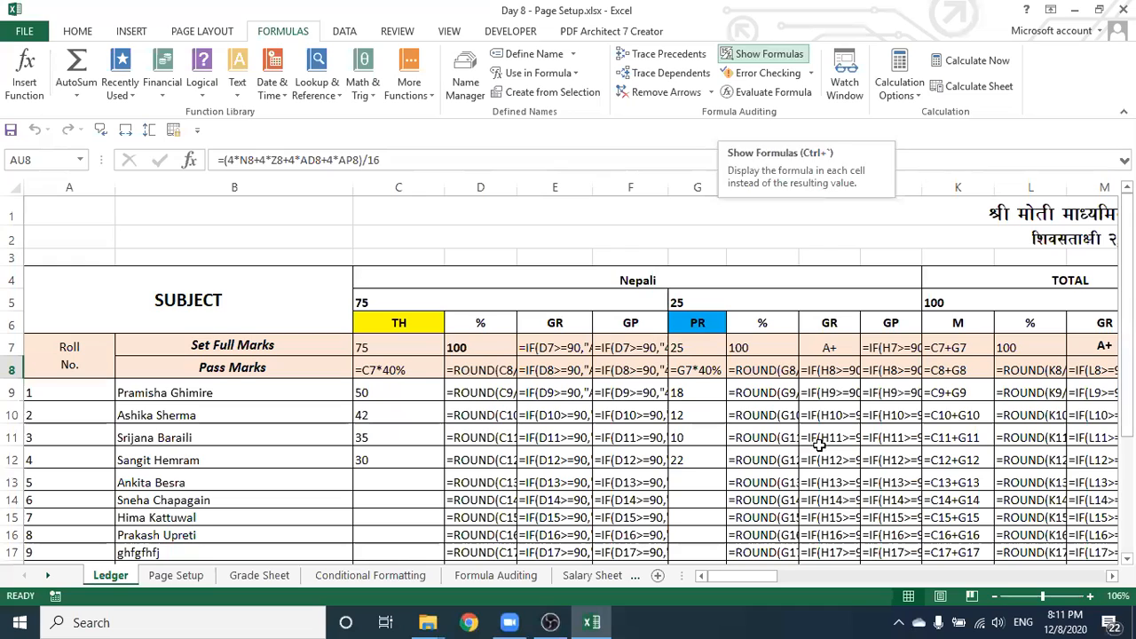
{"action": "left_click", "coordinate": [769, 55]}
{"action": "left_click", "coordinate": [601, 482]}
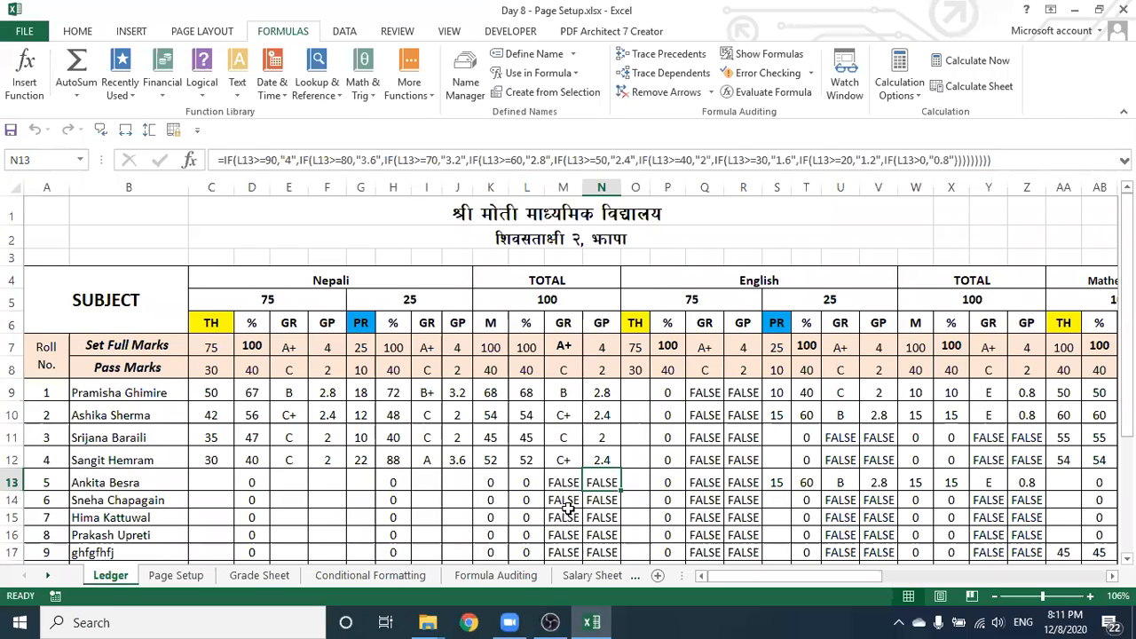
Move the Ledger selection to M10, then go to the Salary Sheet
{"action": "key", "text": "Left"}
{"action": "key", "text": "Up"}
{"action": "key", "text": "Up"}
{"action": "key", "text": "Up"}
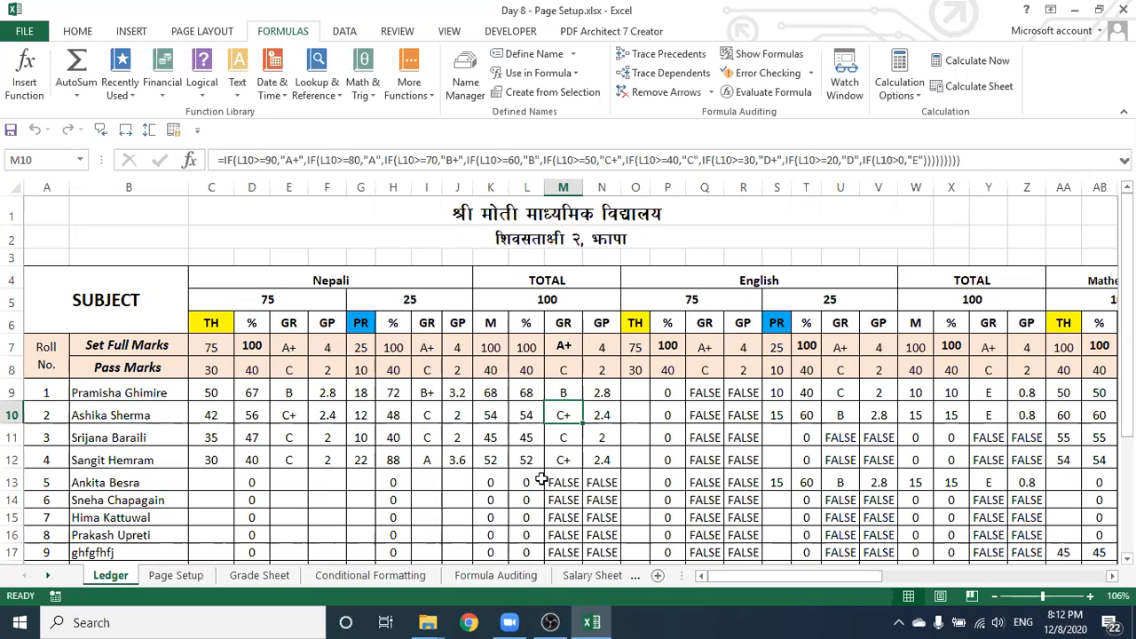
{"action": "left_click", "coordinate": [592, 575]}
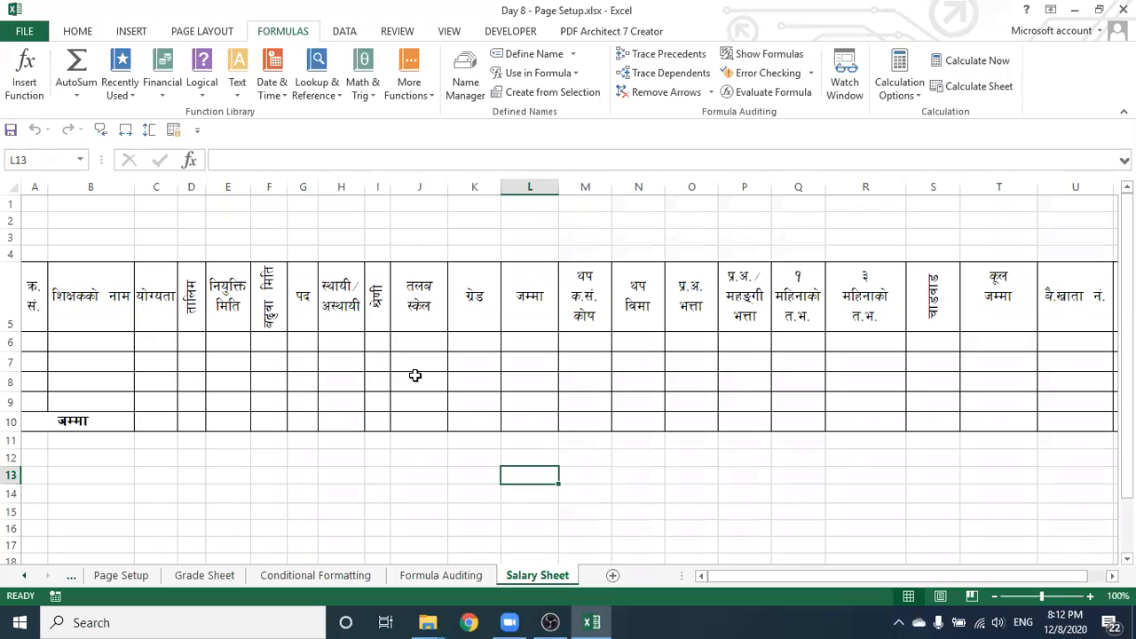
{"action": "left_click", "coordinate": [793, 361]}
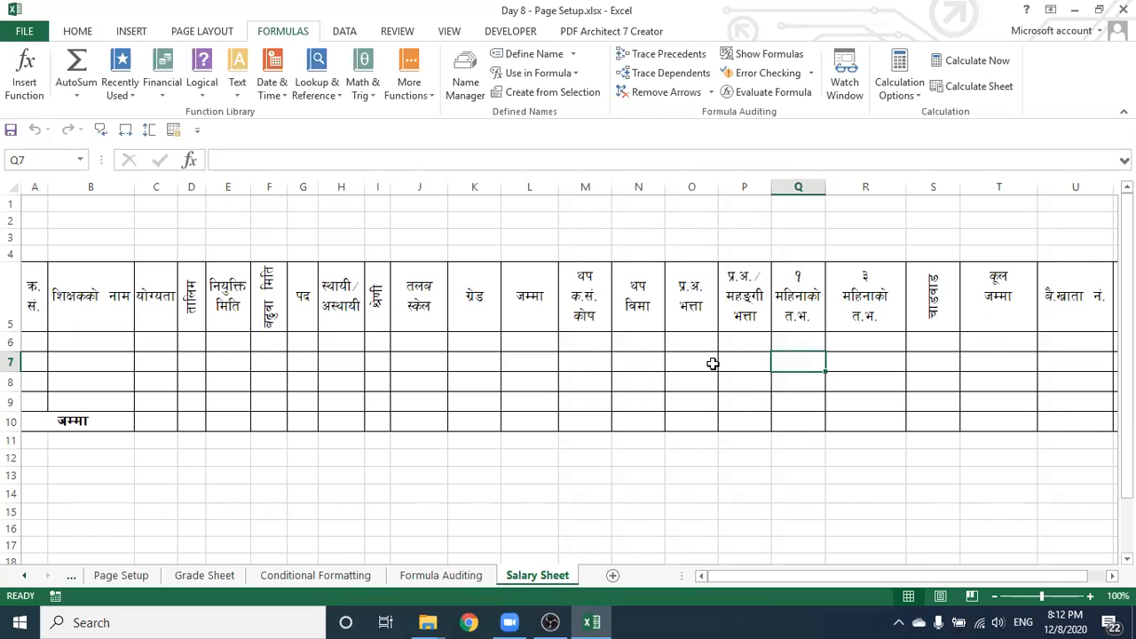
{"action": "left_click", "coordinate": [868, 345]}
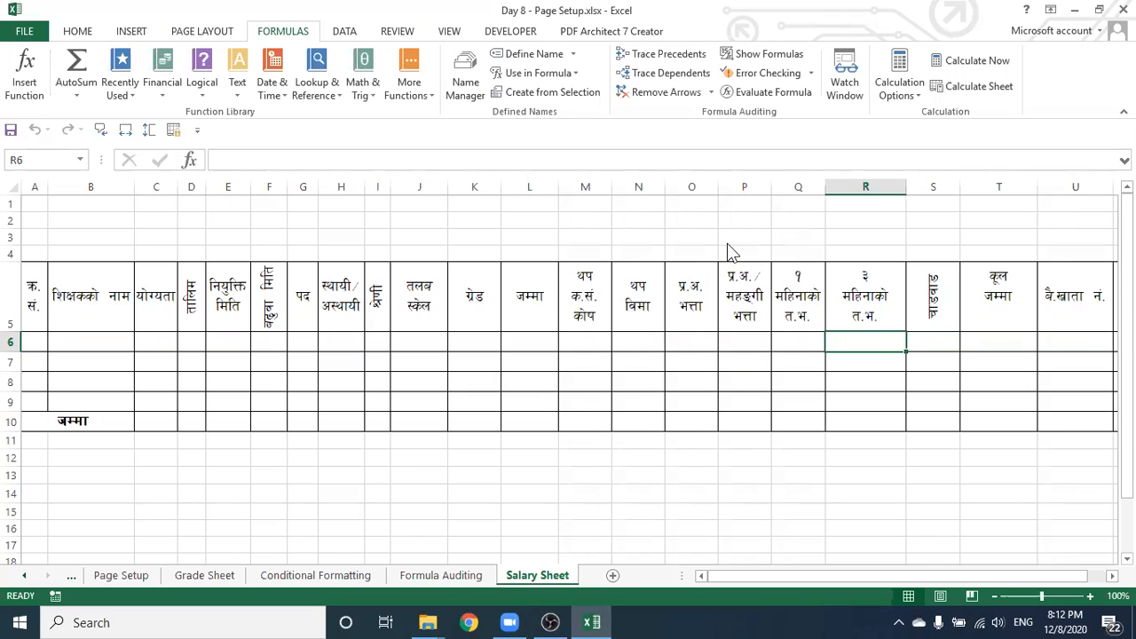
{"action": "left_click", "coordinate": [583, 349]}
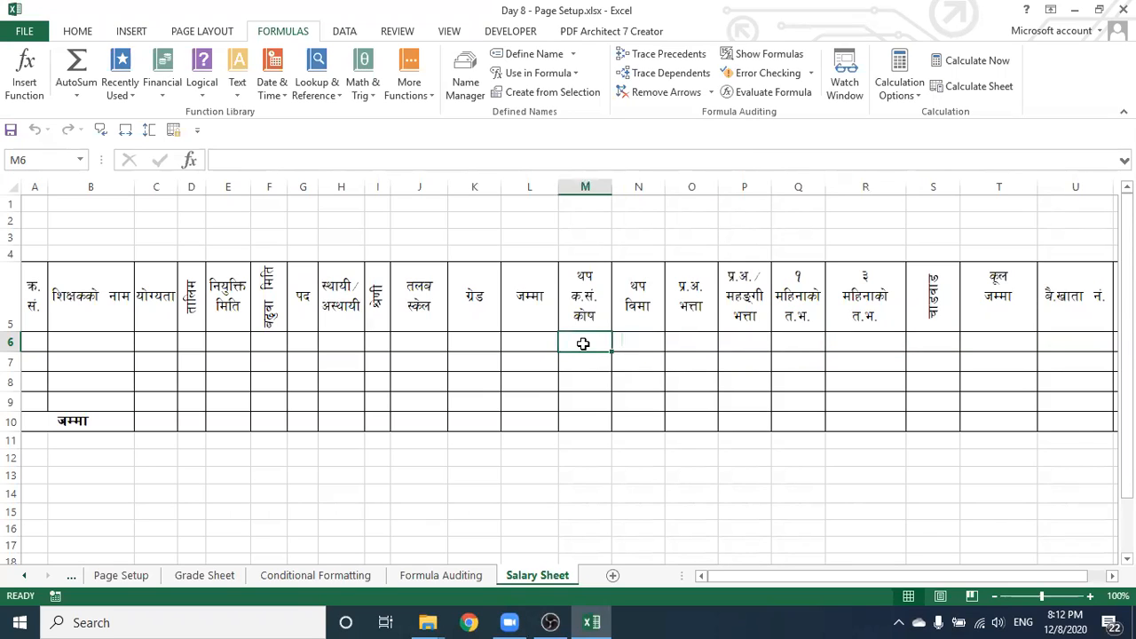
{"action": "left_click", "coordinate": [534, 344]}
{"action": "left_click", "coordinate": [464, 348]}
{"action": "left_click", "coordinate": [420, 347]}
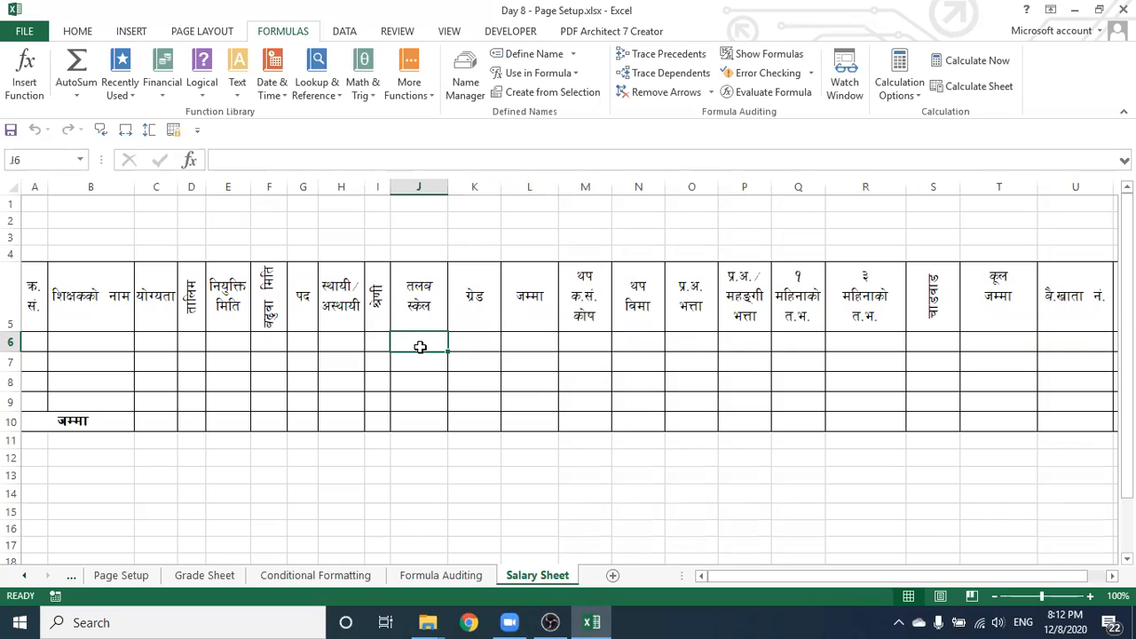
{"action": "left_click", "coordinate": [376, 345]}
{"action": "left_click", "coordinate": [351, 345]}
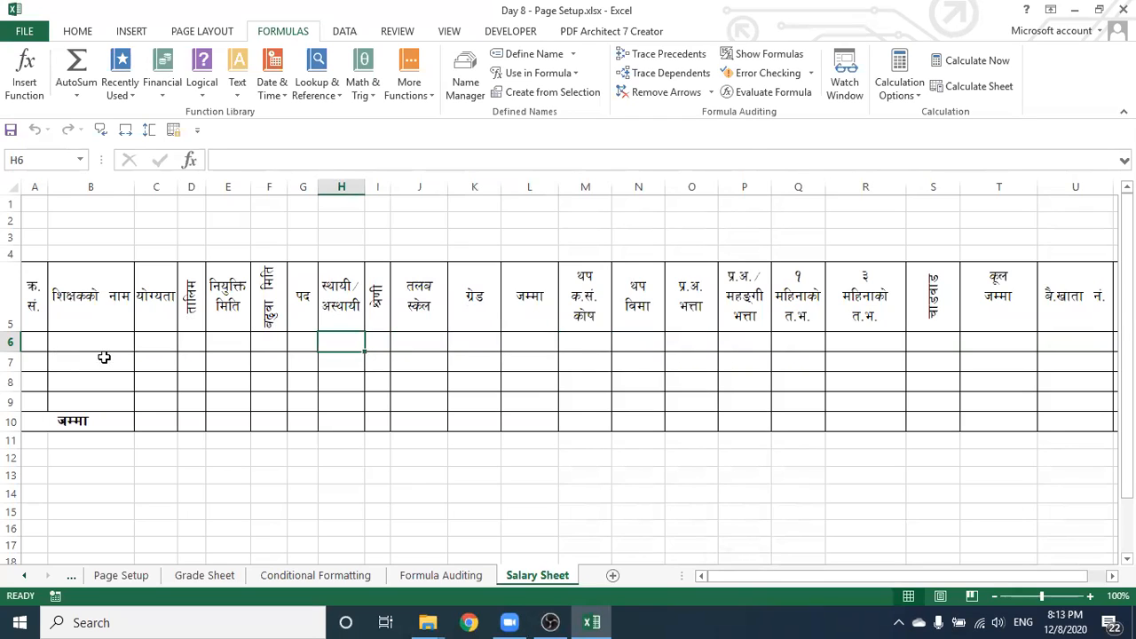
{"action": "left_click", "coordinate": [38, 341]}
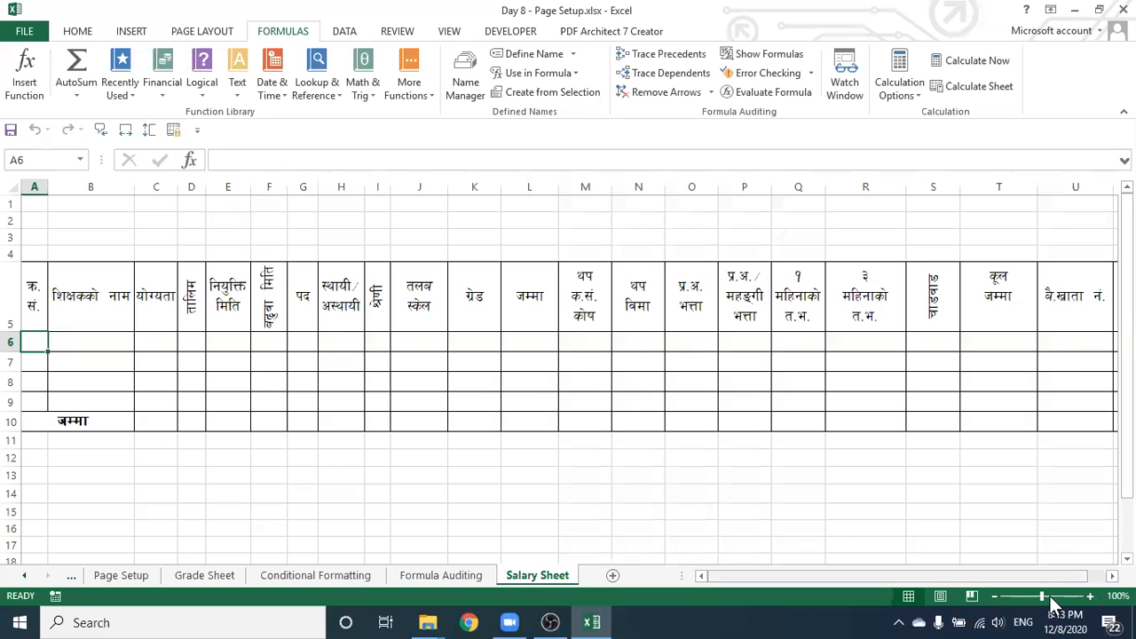
Zoom the sheet to 148% and enter serial numbers 1 and 2 in A6 and A7
{"action": "left_click_drag", "start_coordinate": [1042, 597], "coordinate": [1051, 600]}
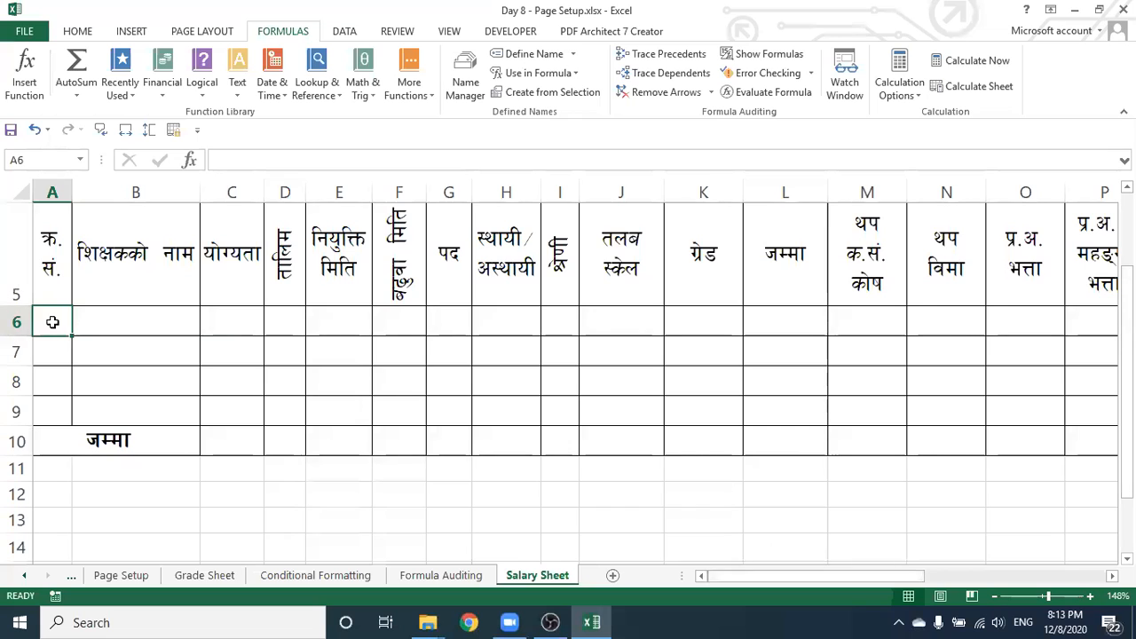
{"action": "type", "text": "1"}
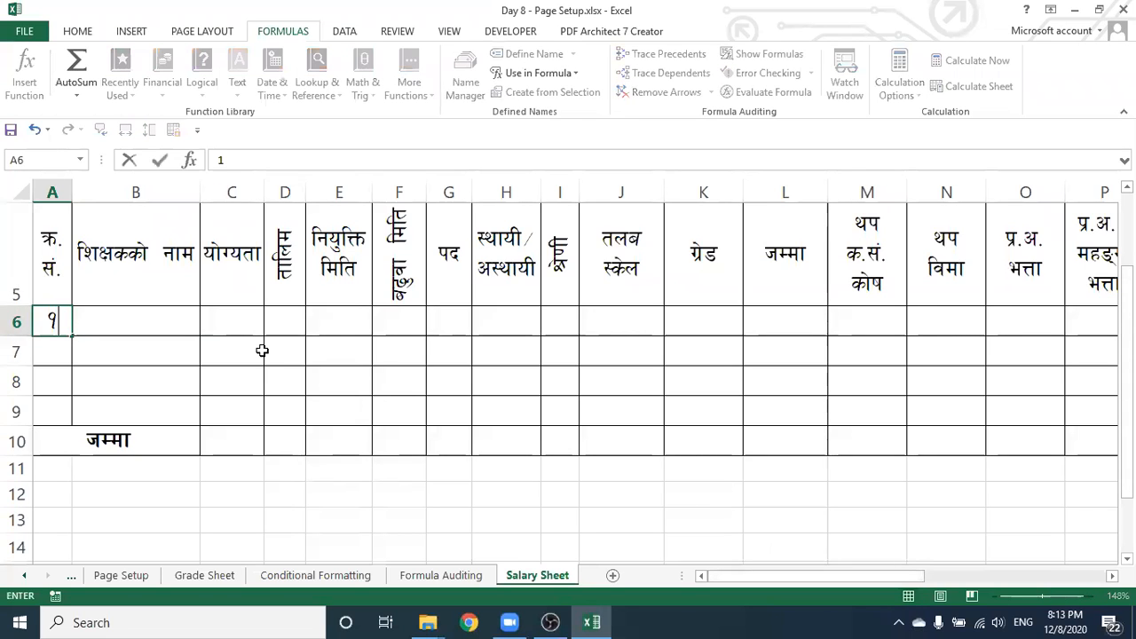
{"action": "key", "text": "Return"}
{"action": "type", "text": "2"}
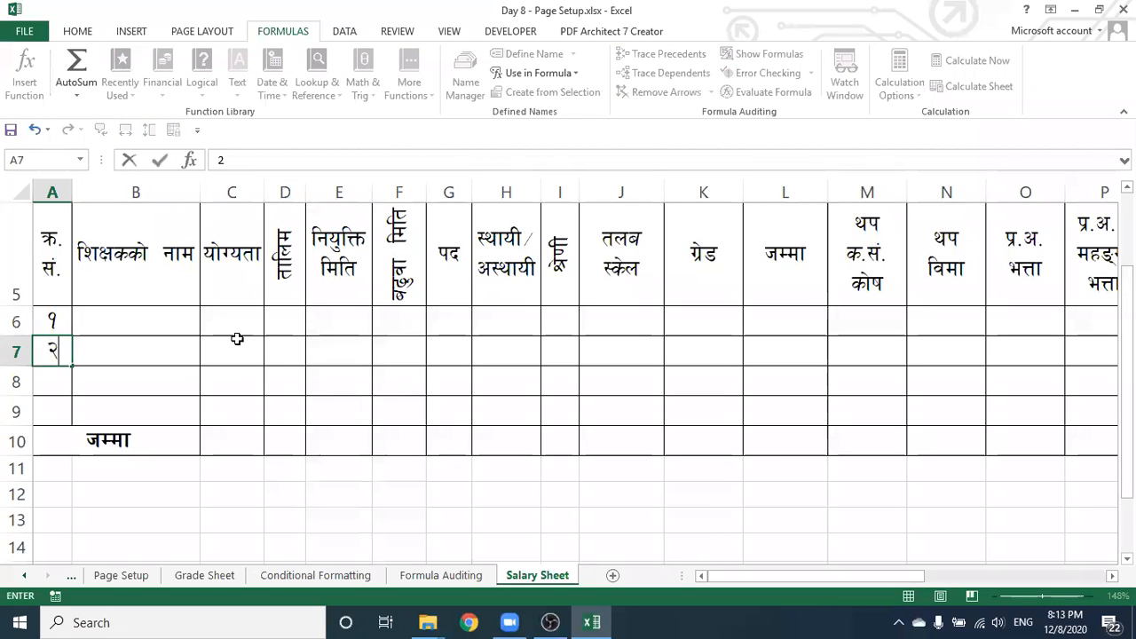
{"action": "left_click", "coordinate": [91, 317]}
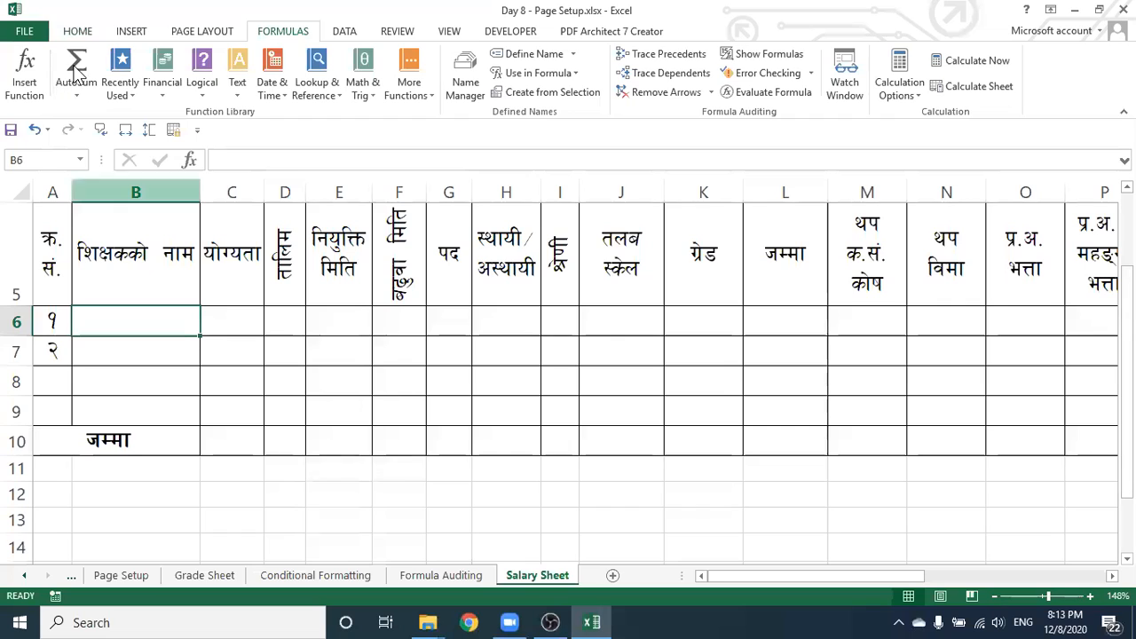
On the Home tab, click through cells E7, F7 and B6–E6, ending on B6 for the teacher's name
{"action": "left_click", "coordinate": [77, 31]}
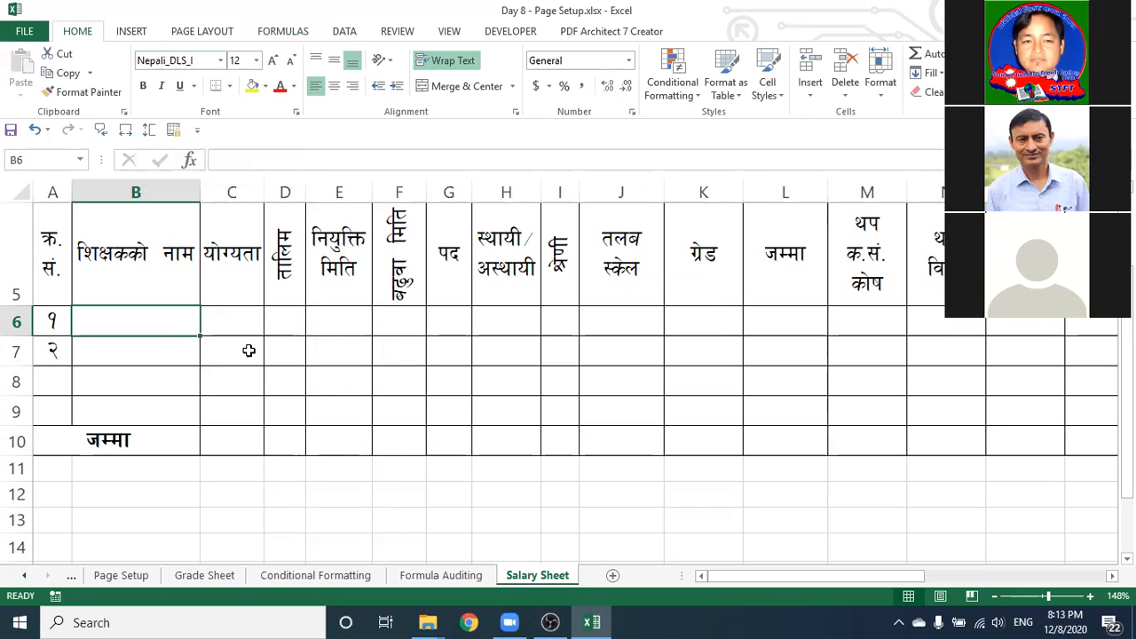
{"action": "left_click", "coordinate": [349, 346]}
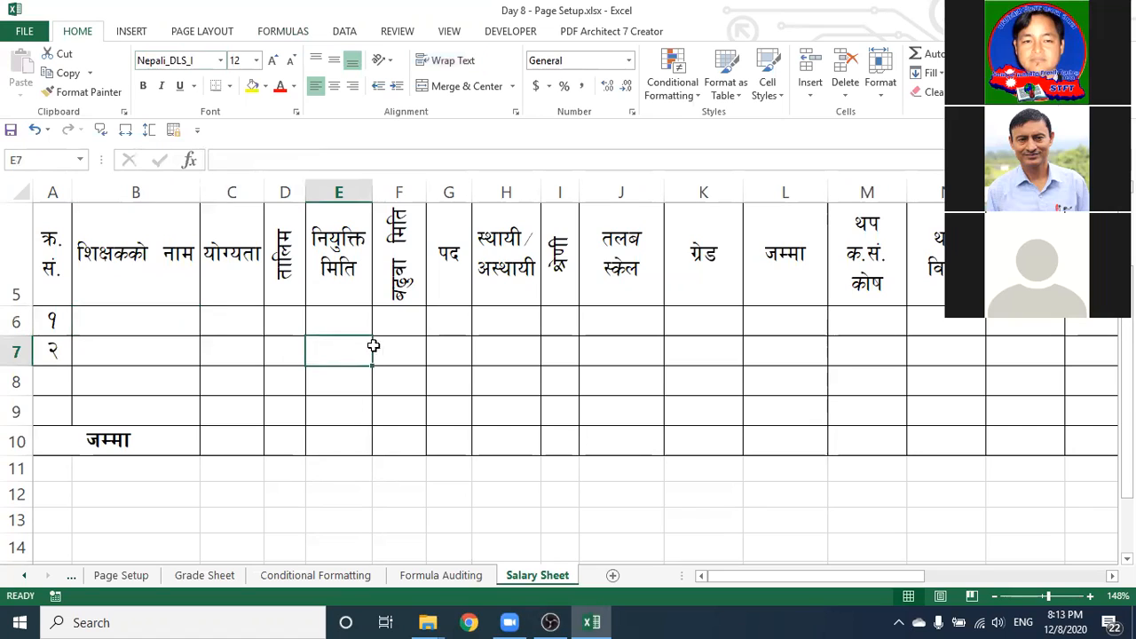
{"action": "left_click", "coordinate": [413, 348]}
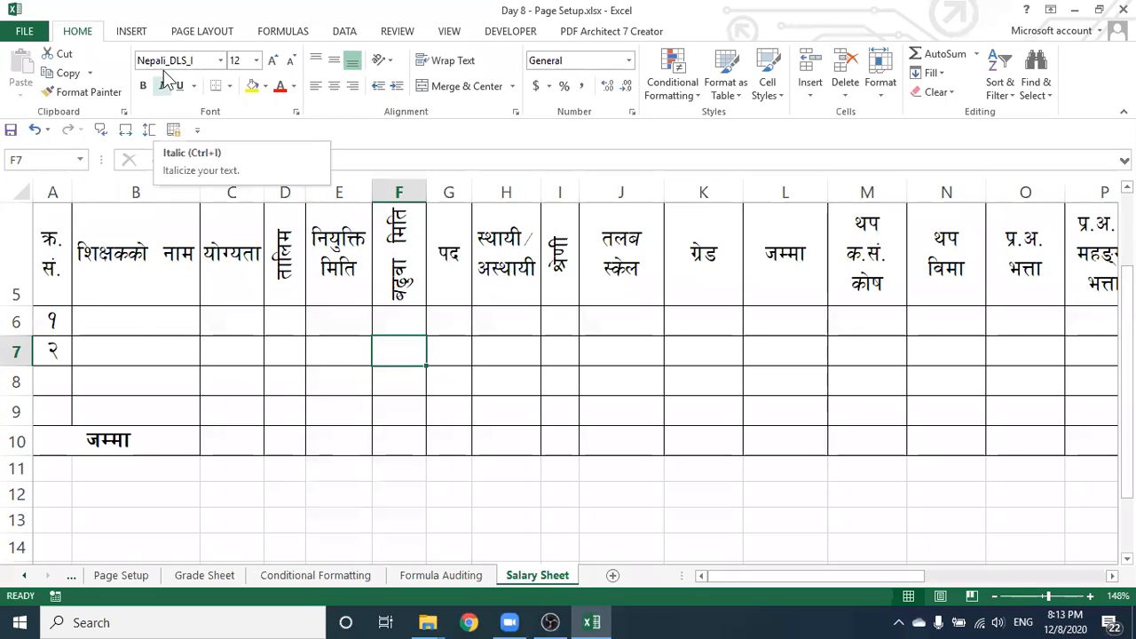
{"action": "left_click", "coordinate": [145, 322]}
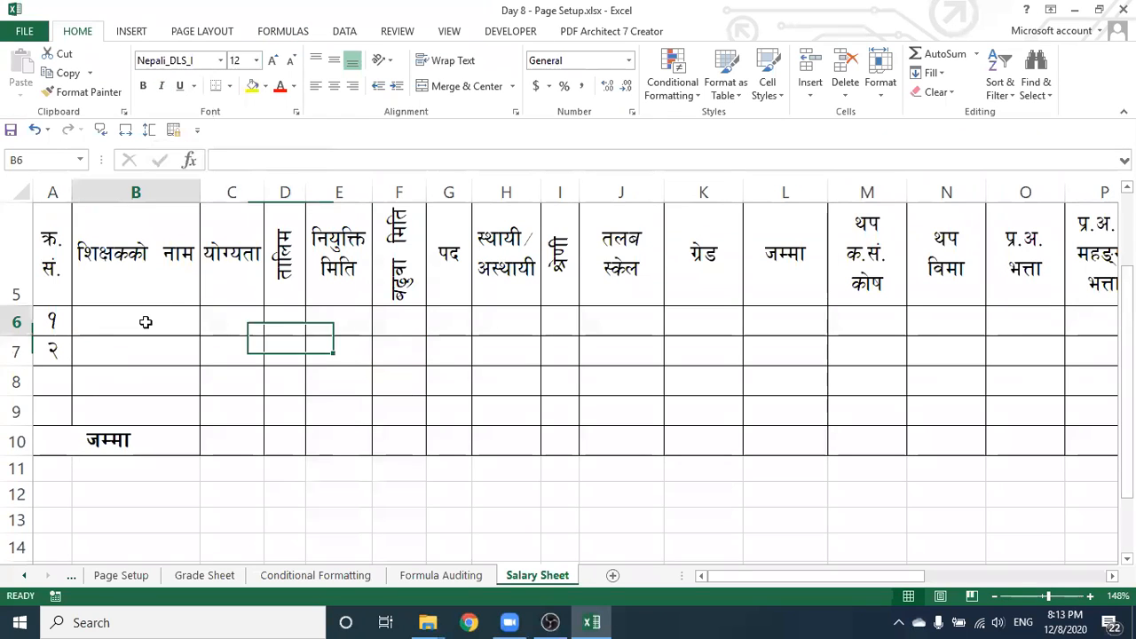
{"action": "left_click", "coordinate": [228, 321]}
{"action": "left_click", "coordinate": [292, 320]}
{"action": "left_click", "coordinate": [334, 321]}
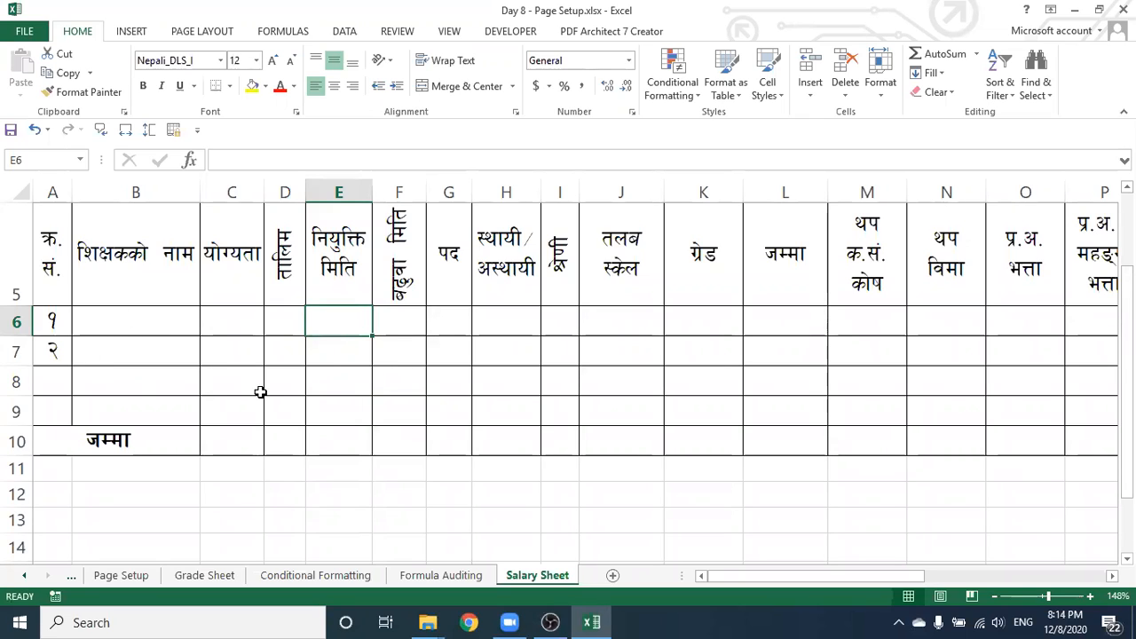
{"action": "left_click", "coordinate": [138, 323]}
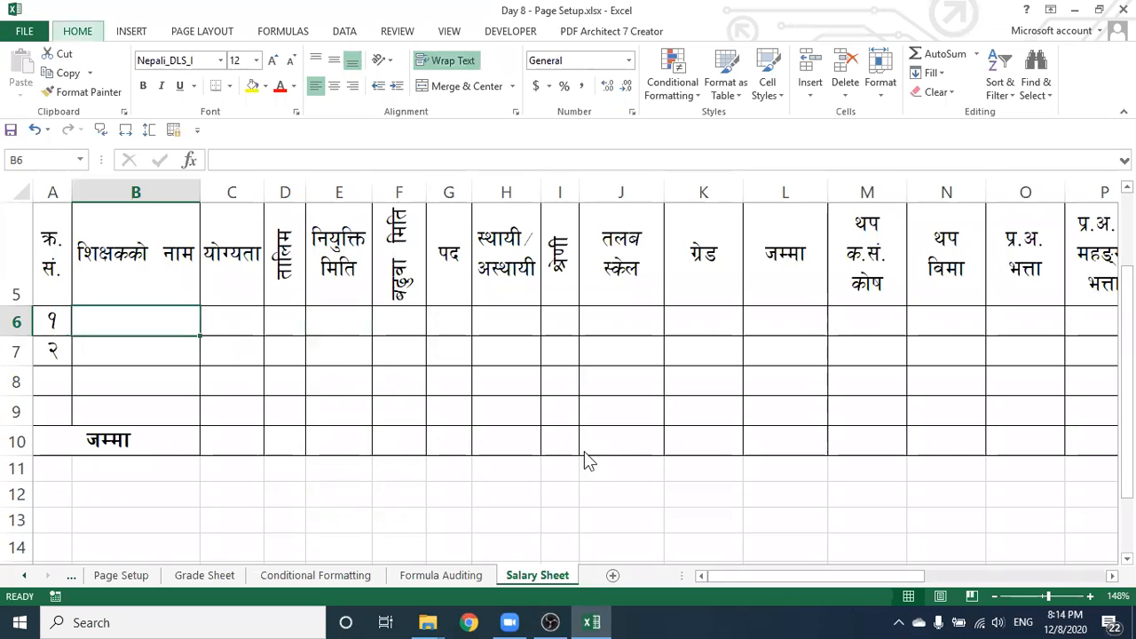
Cancel closing the workbook and keep working in Excel
{"action": "key", "text": "alt+f"}
{"action": "key", "text": "alt+F4"}
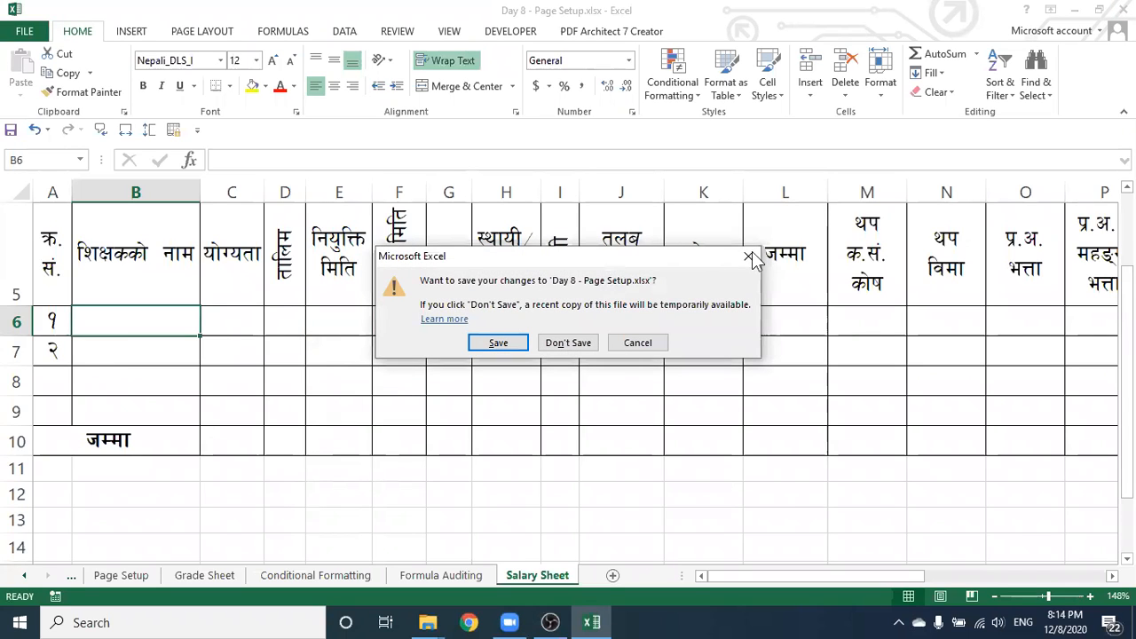
{"action": "left_click", "coordinate": [746, 257]}
Enter the first teacher's name in B6 and move across to G6
{"action": "key", "text": "BackSpace"}
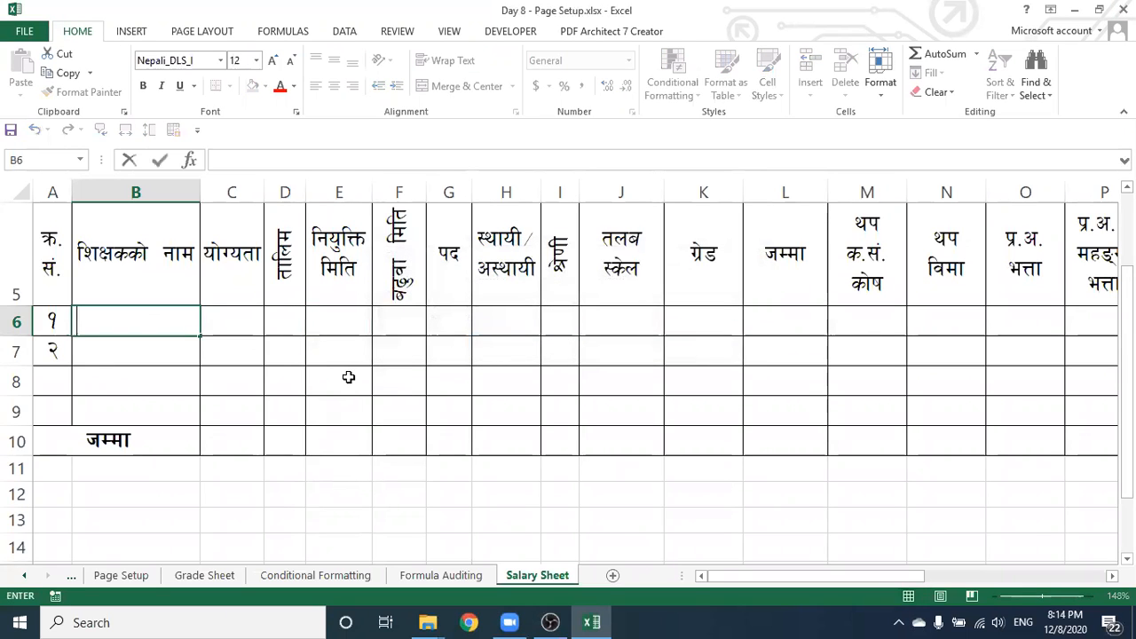
{"action": "type", "text": "/fd"}
{"action": "key", "text": "Tab"}
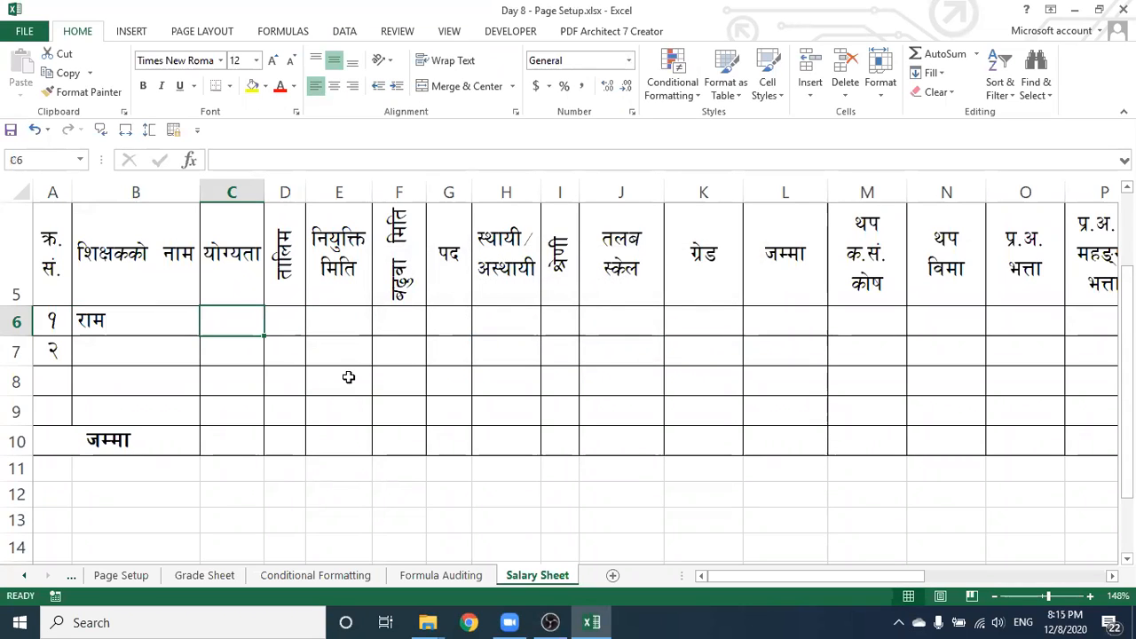
{"action": "key", "text": "Tab"}
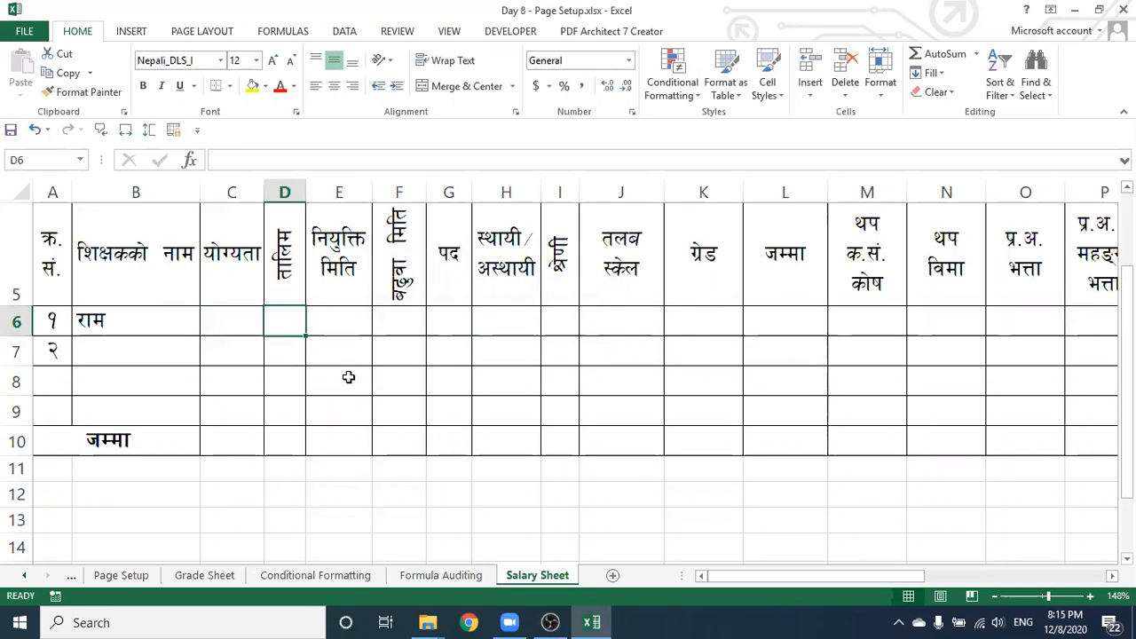
{"action": "key", "text": "Tab"}
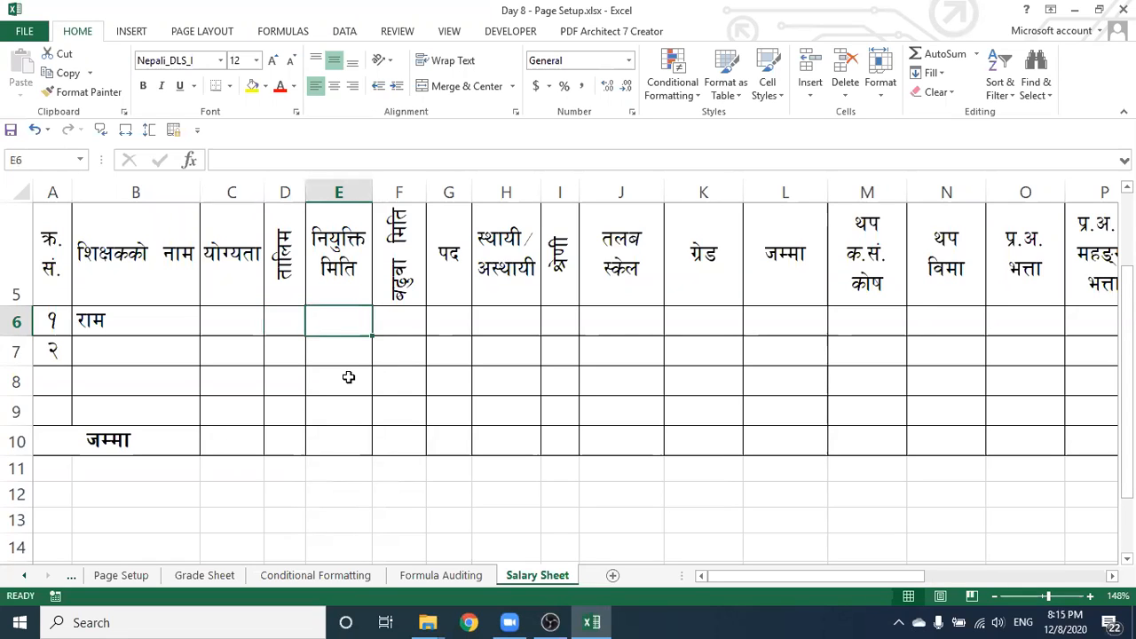
{"action": "key", "text": "Tab"}
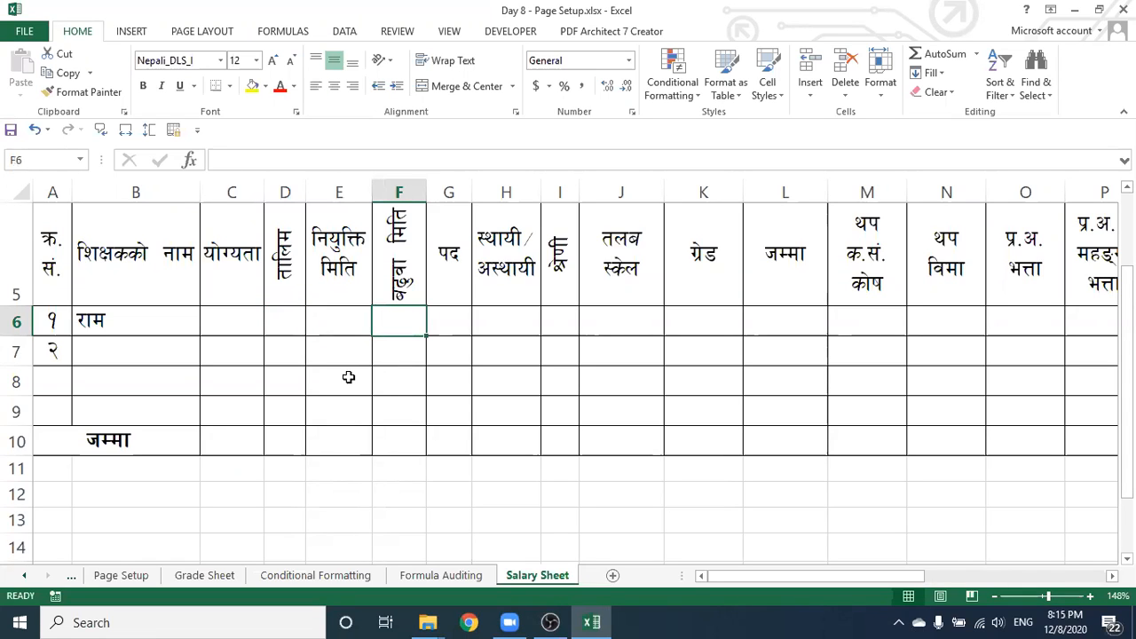
{"action": "key", "text": "Tab"}
Enter the post प्र.अ. in G6
{"action": "type", "text": "k"}
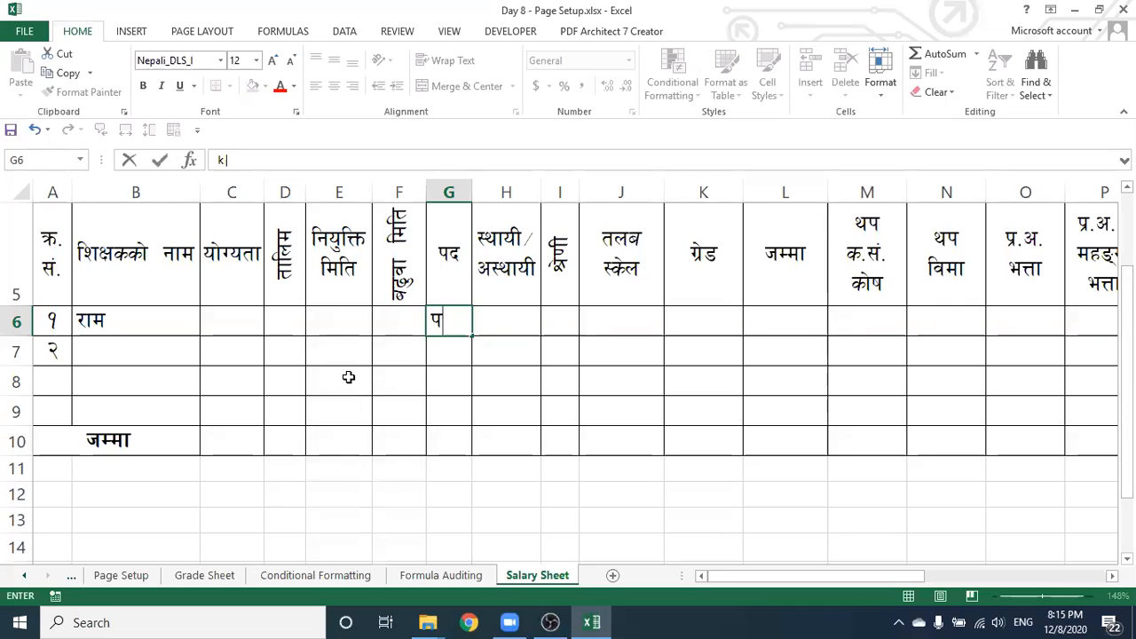
{"action": "type", "text": "=x"}
{"action": "key", "text": "BackSpace"}
{"action": "type", "text": "c"}
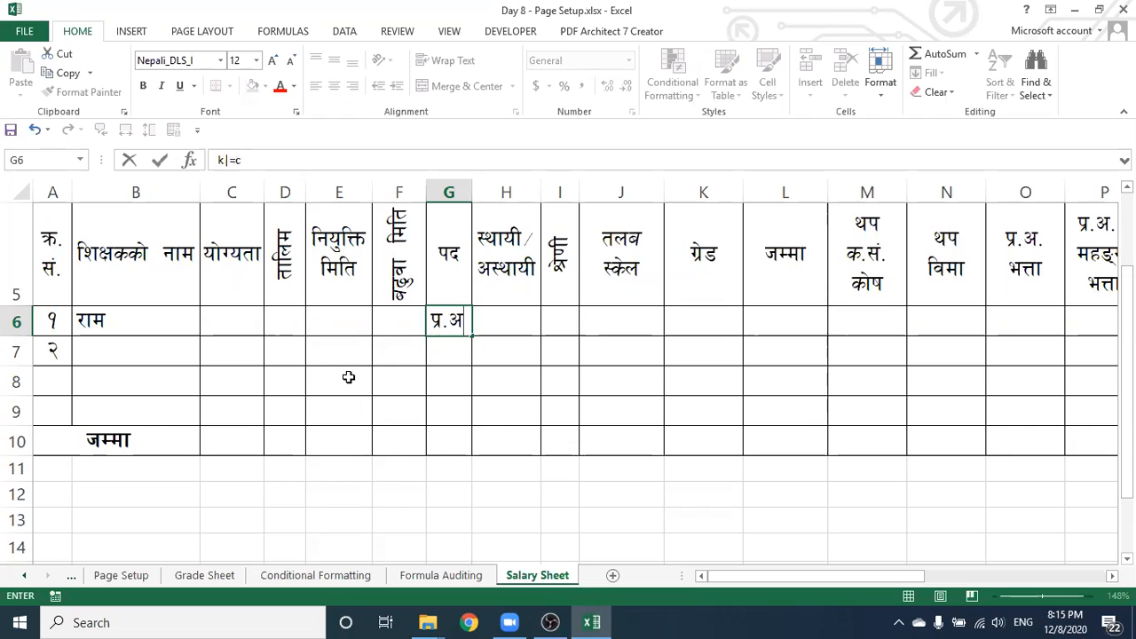
{"action": "type", "text": "="}
{"action": "key", "text": "Tab"}
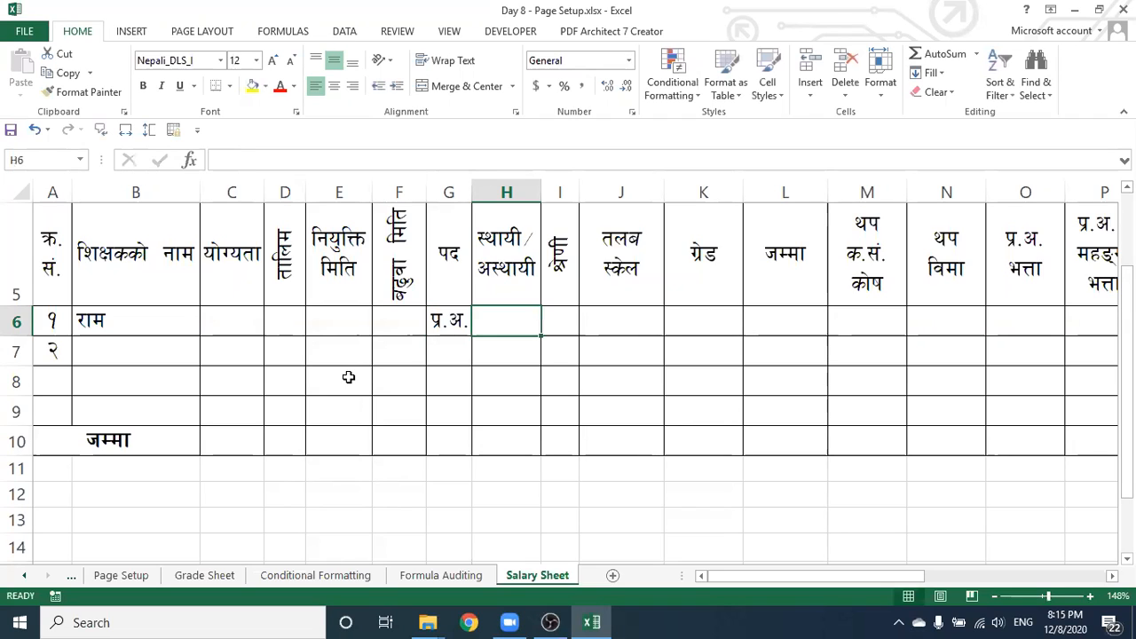
Enter salary scale 35990 in J6 and grade 1200 in K6
{"action": "key", "text": "Tab"}
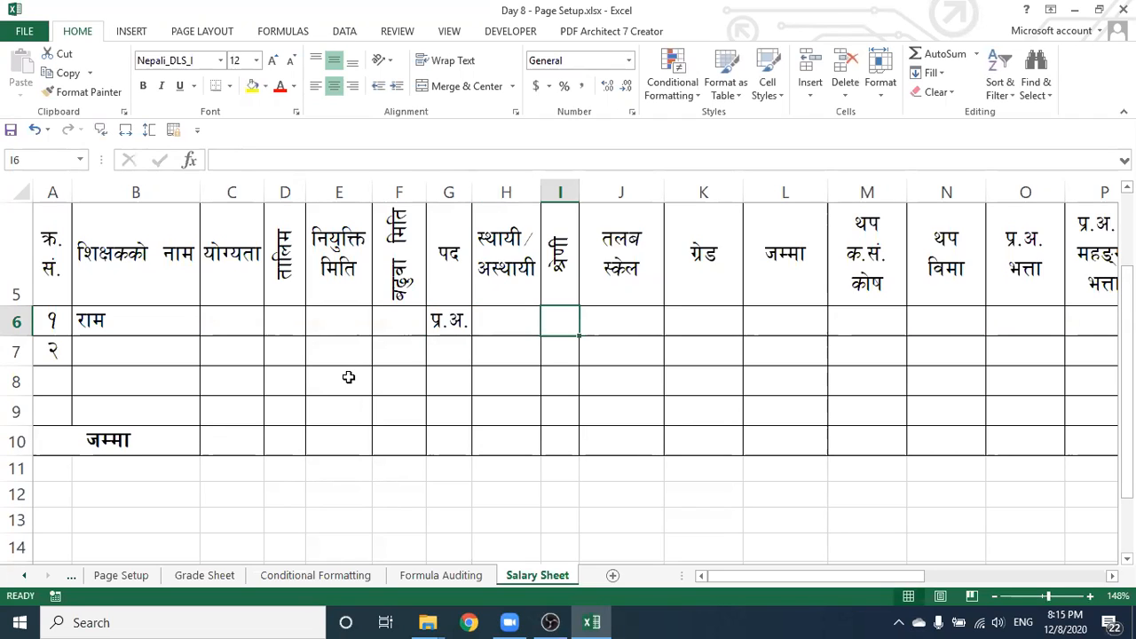
{"action": "key", "text": "Tab"}
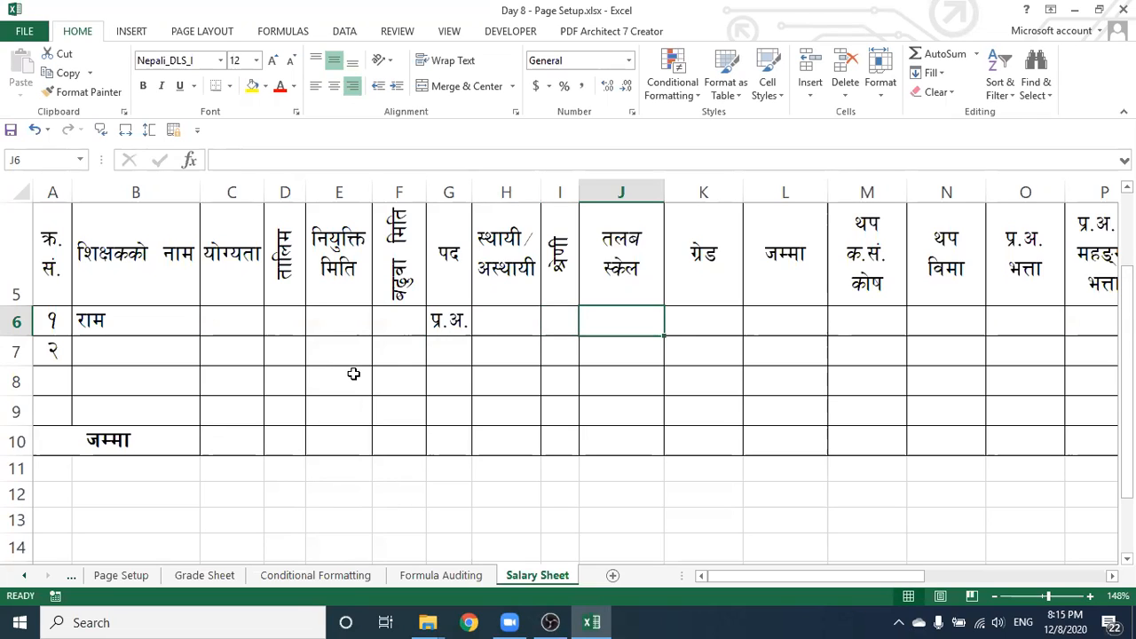
{"action": "type", "text": "35990"}
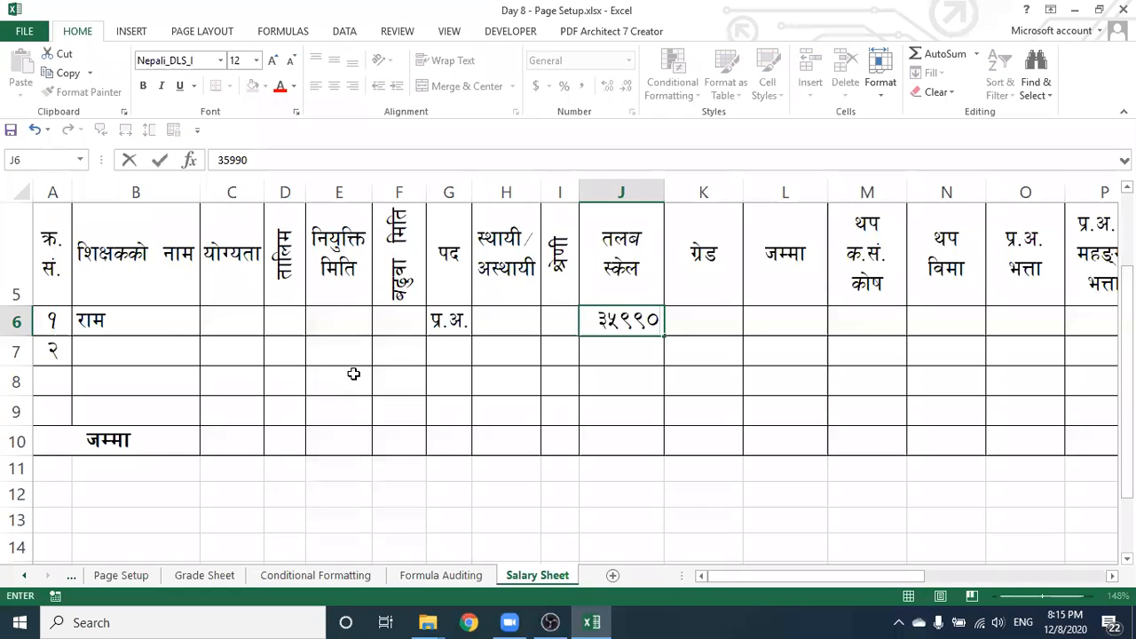
{"action": "key", "text": "Tab"}
{"action": "type", "text": "12"}
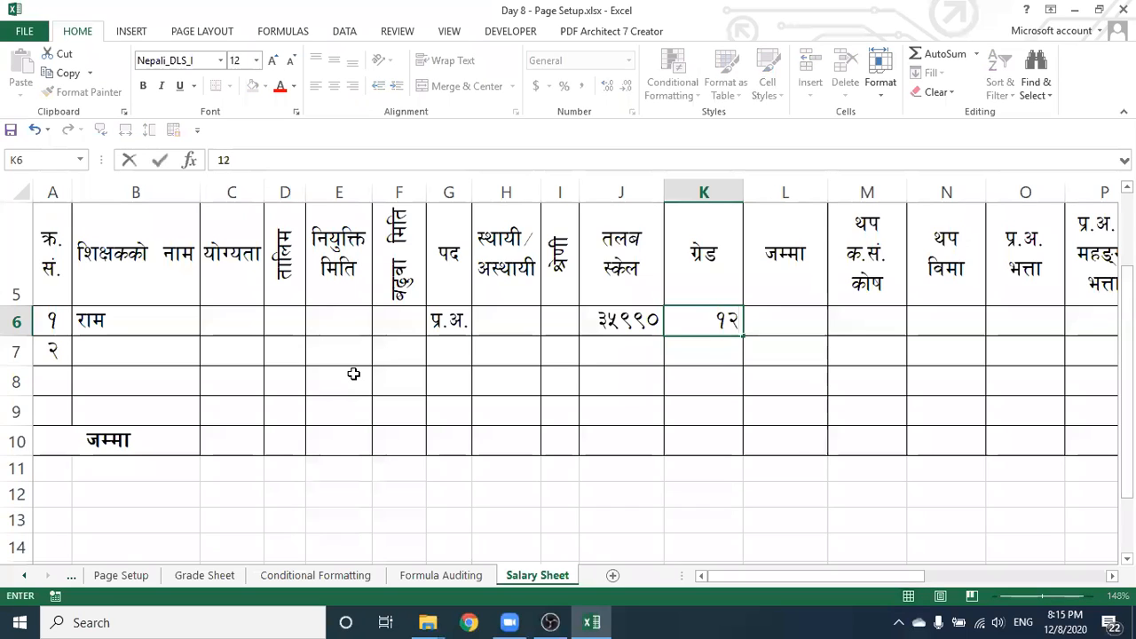
{"action": "type", "text": "00"}
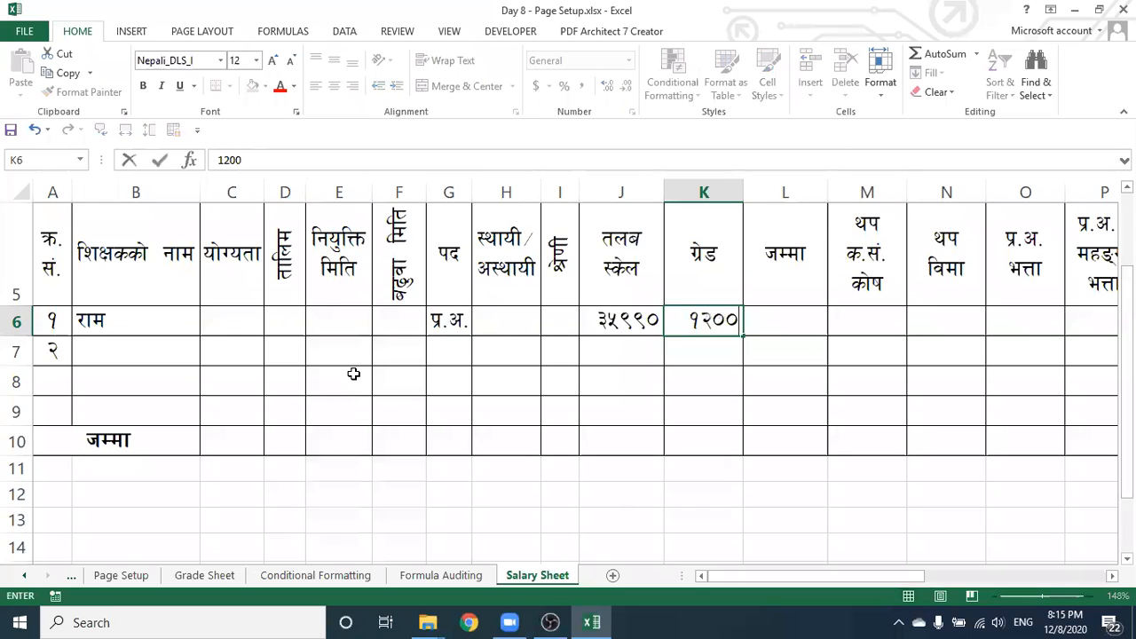
{"action": "key", "text": "Tab"}
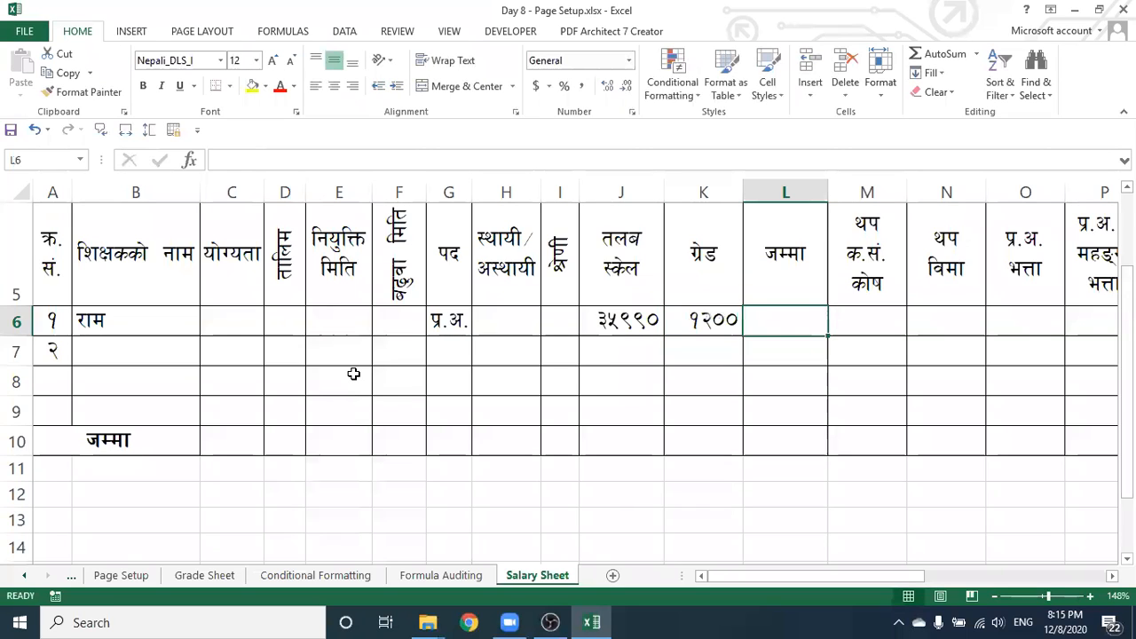
Build =J6+K6 in L6 to show 37190, then check J6, K6 and L6
{"action": "left_click_drag", "start_coordinate": [860, 578], "coordinate": [618, 414]}
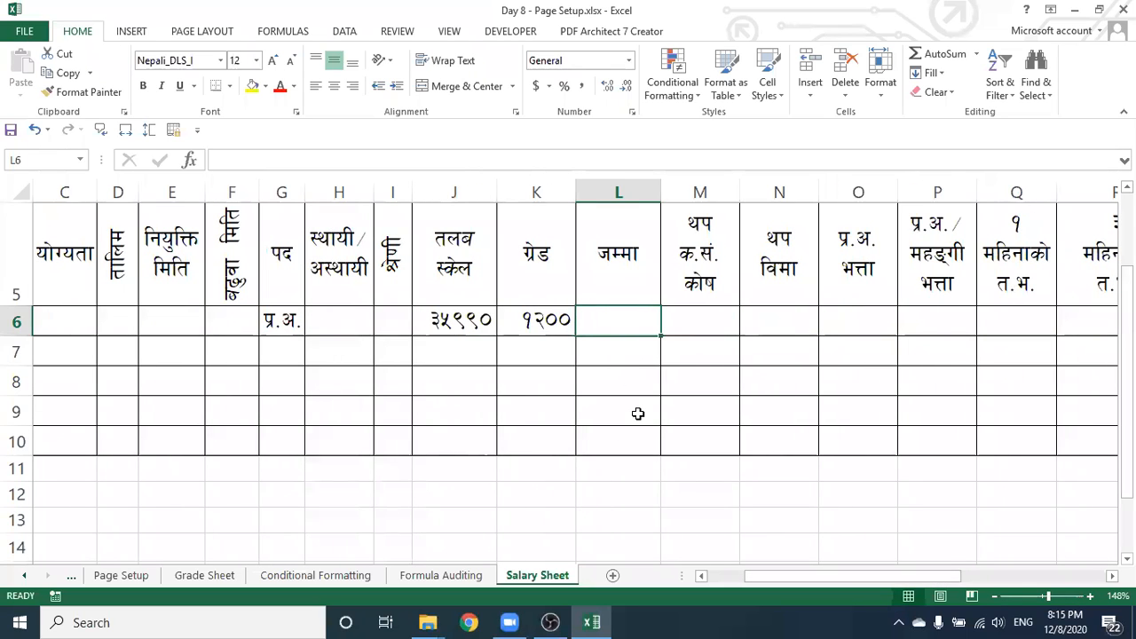
{"action": "type", "text": "="}
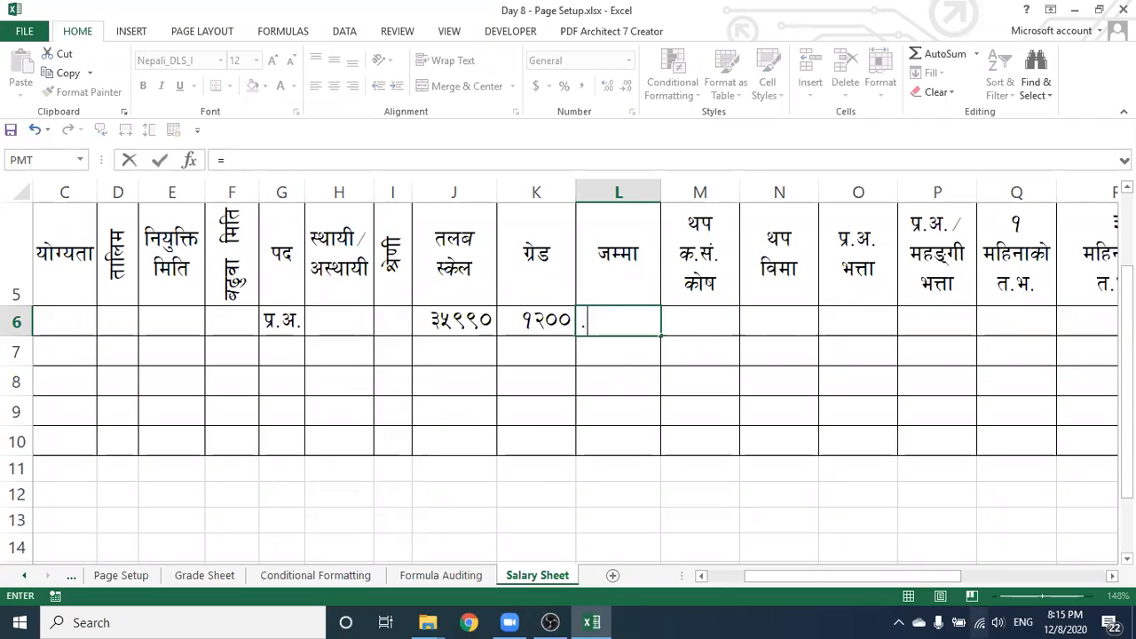
{"action": "left_click", "coordinate": [233, 167]}
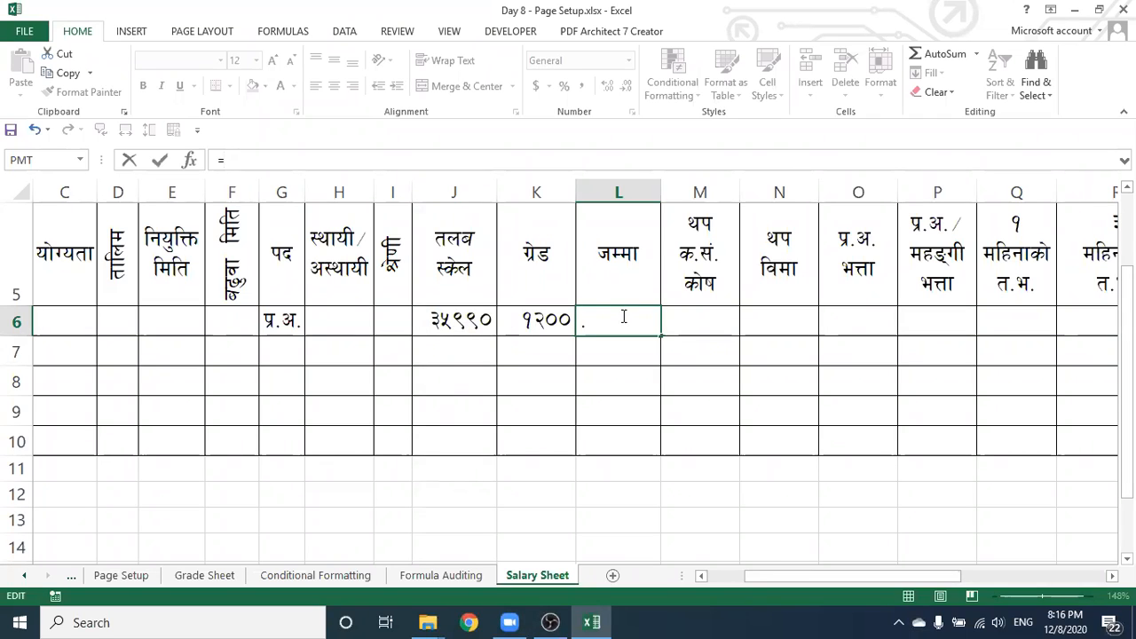
{"action": "left_click", "coordinate": [459, 321]}
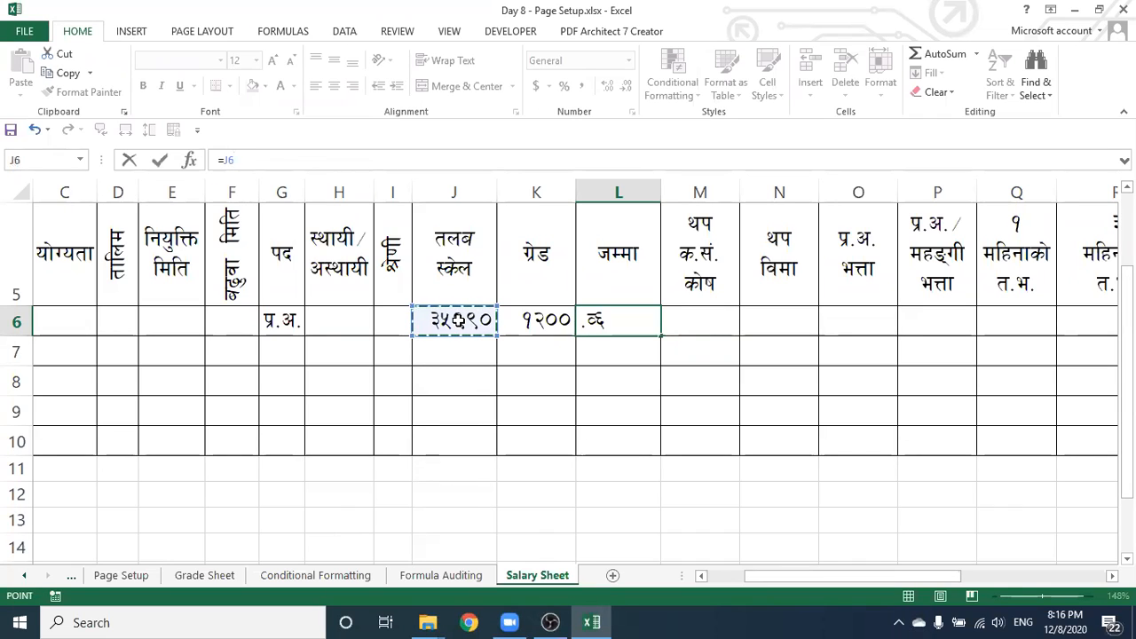
{"action": "type", "text": "+"}
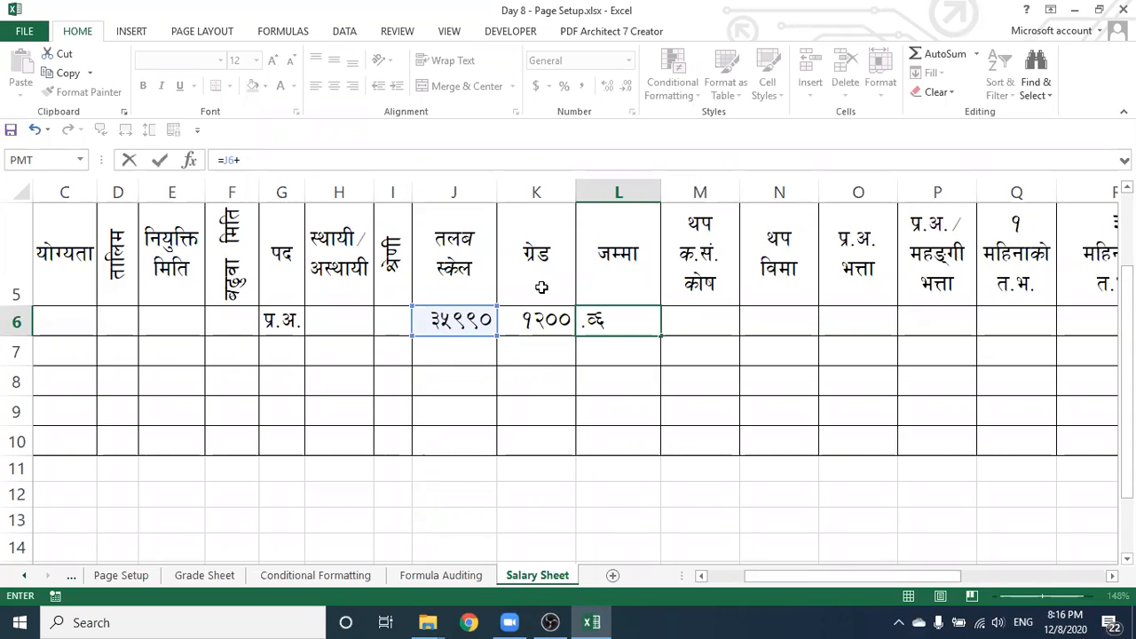
{"action": "left_click", "coordinate": [522, 321]}
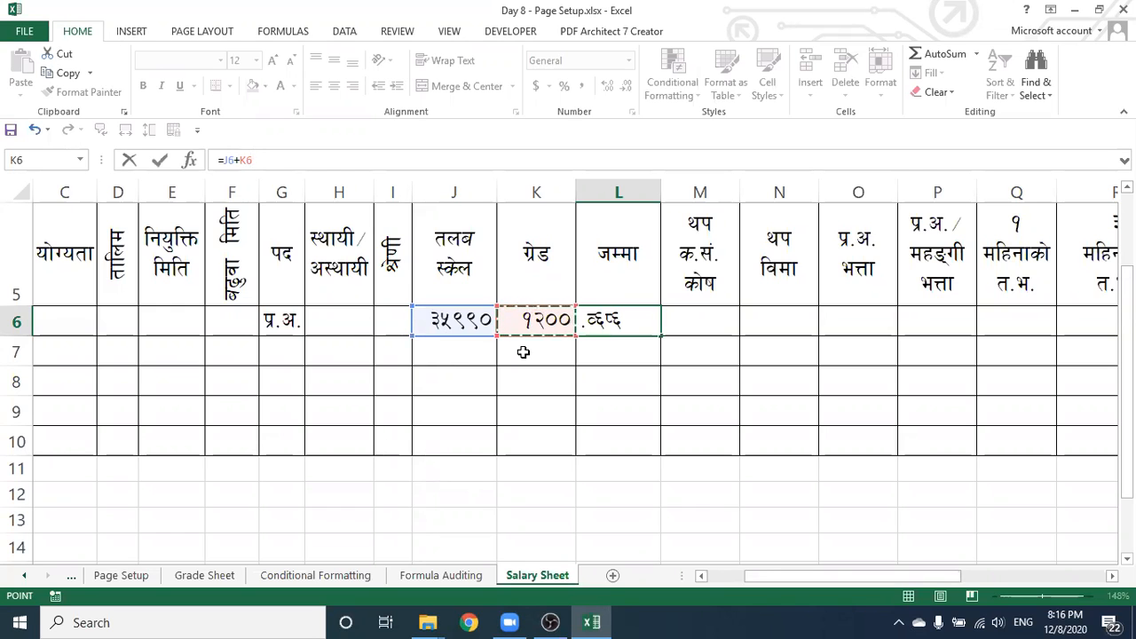
{"action": "key", "text": "Return"}
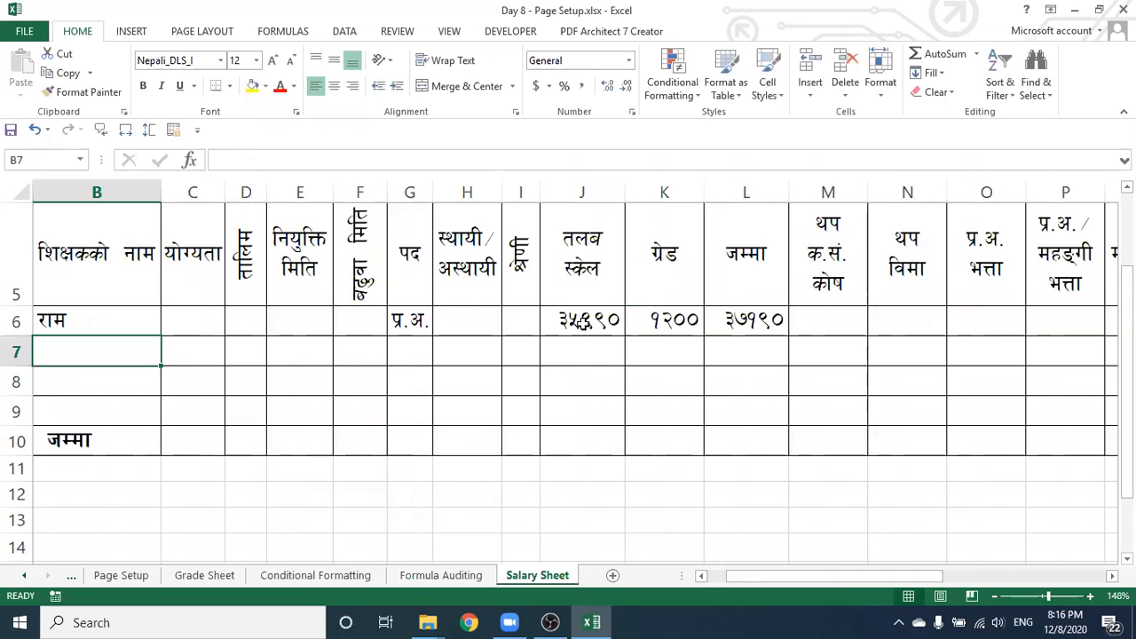
{"action": "left_click", "coordinate": [582, 321]}
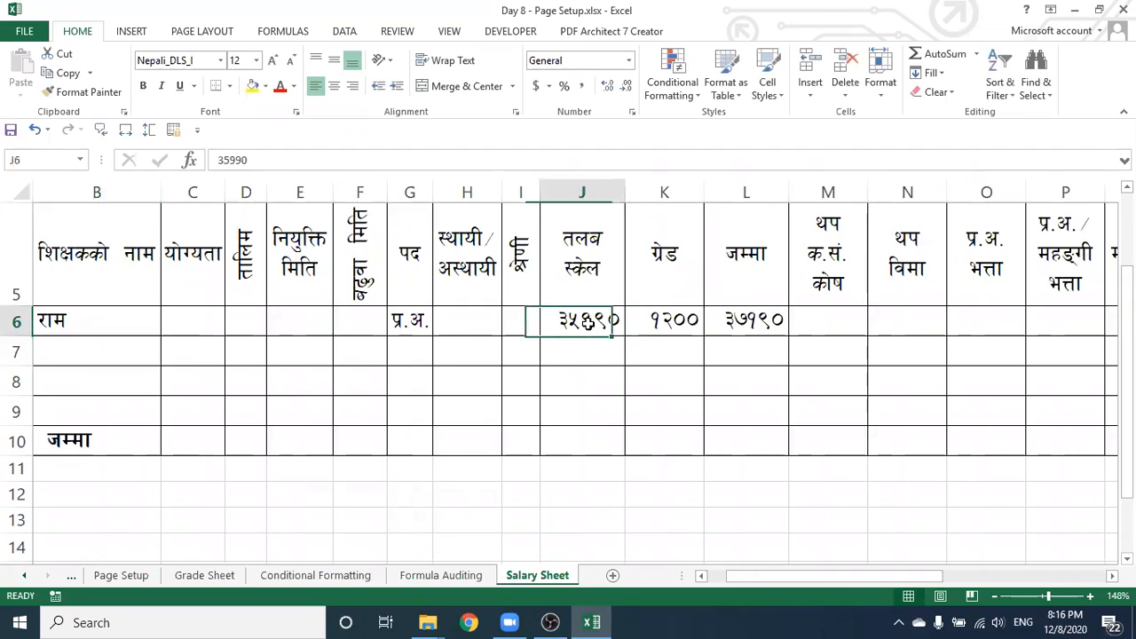
{"action": "left_click", "coordinate": [663, 322]}
{"action": "left_click", "coordinate": [727, 324]}
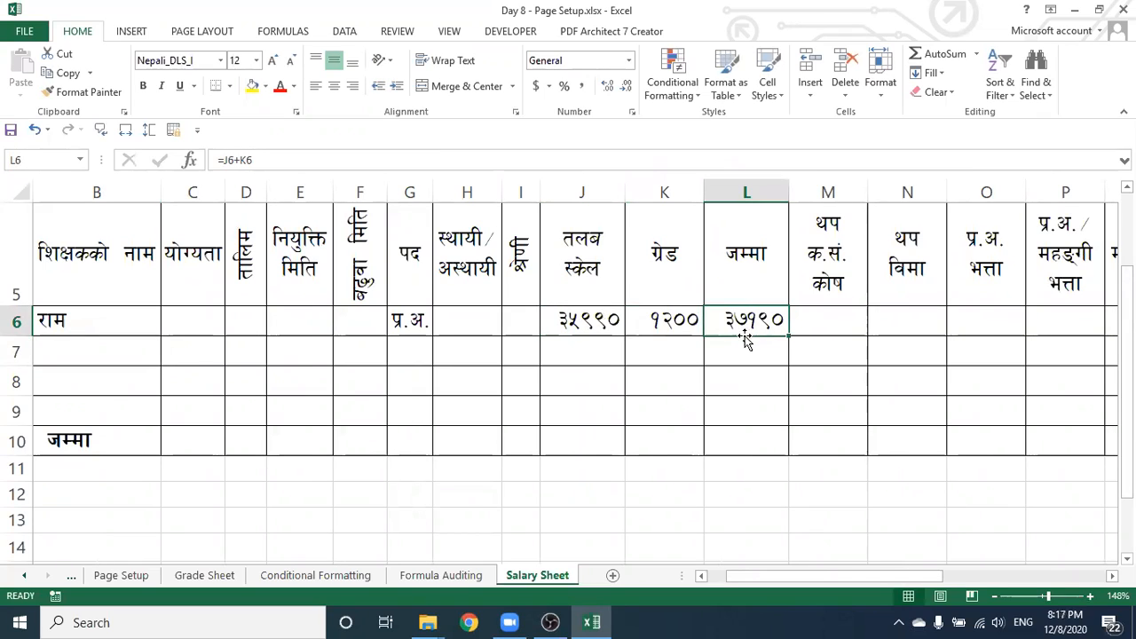
{"action": "left_click", "coordinate": [806, 328]}
Enter =L6*10% in M6 so the provident fund shows 3719
{"action": "left_click_drag", "start_coordinate": [750, 577], "coordinate": [797, 572]}
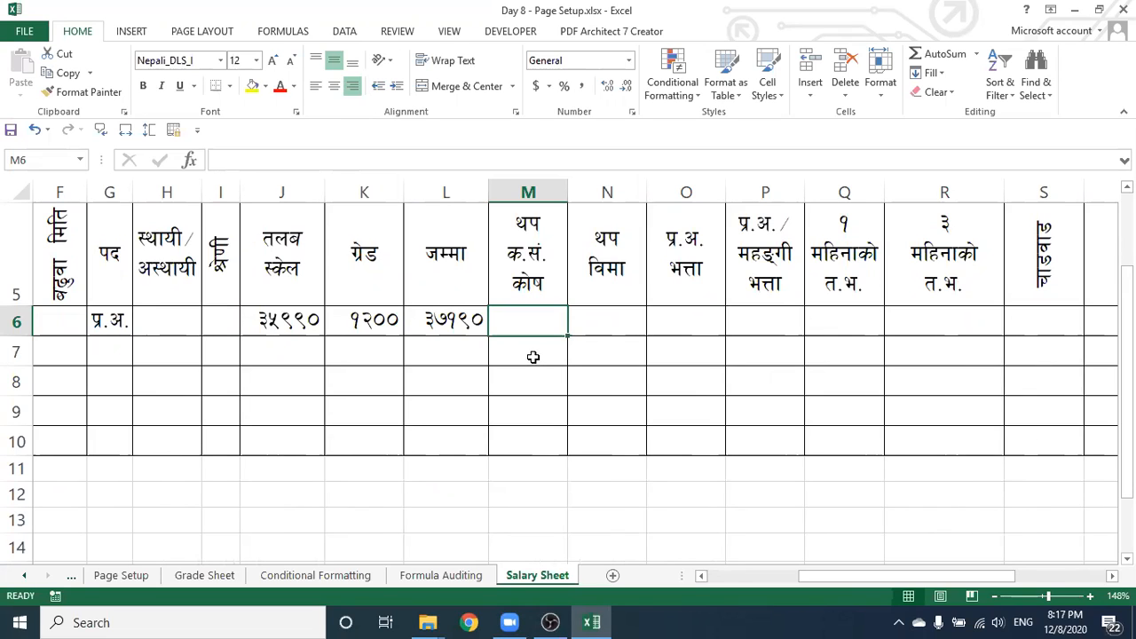
{"action": "type", "text": "="}
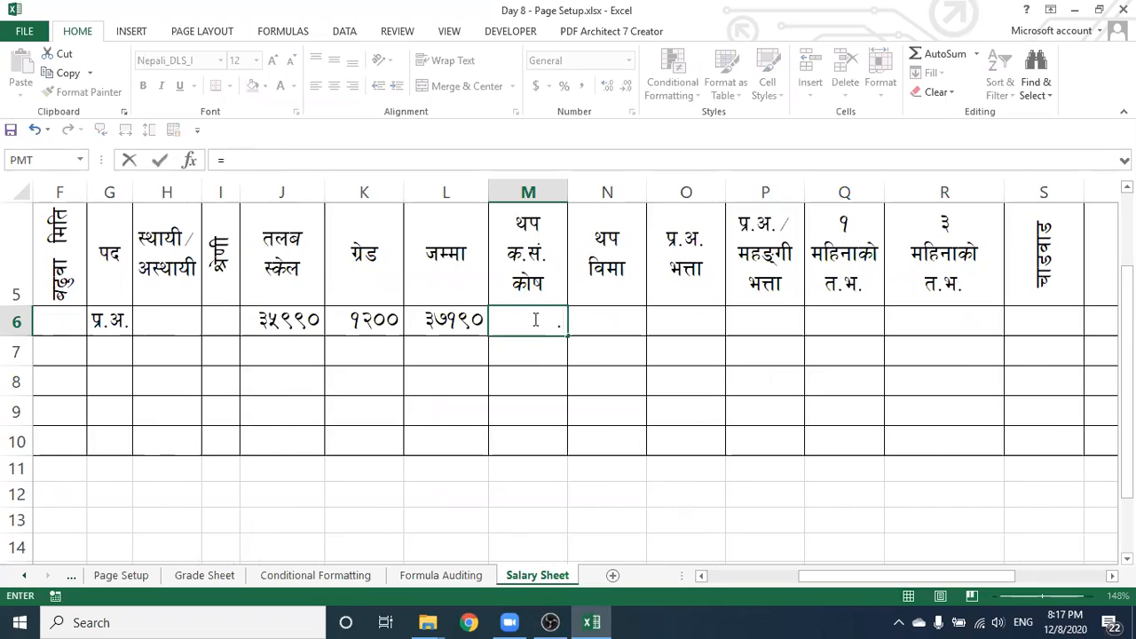
{"action": "left_click", "coordinate": [229, 159]}
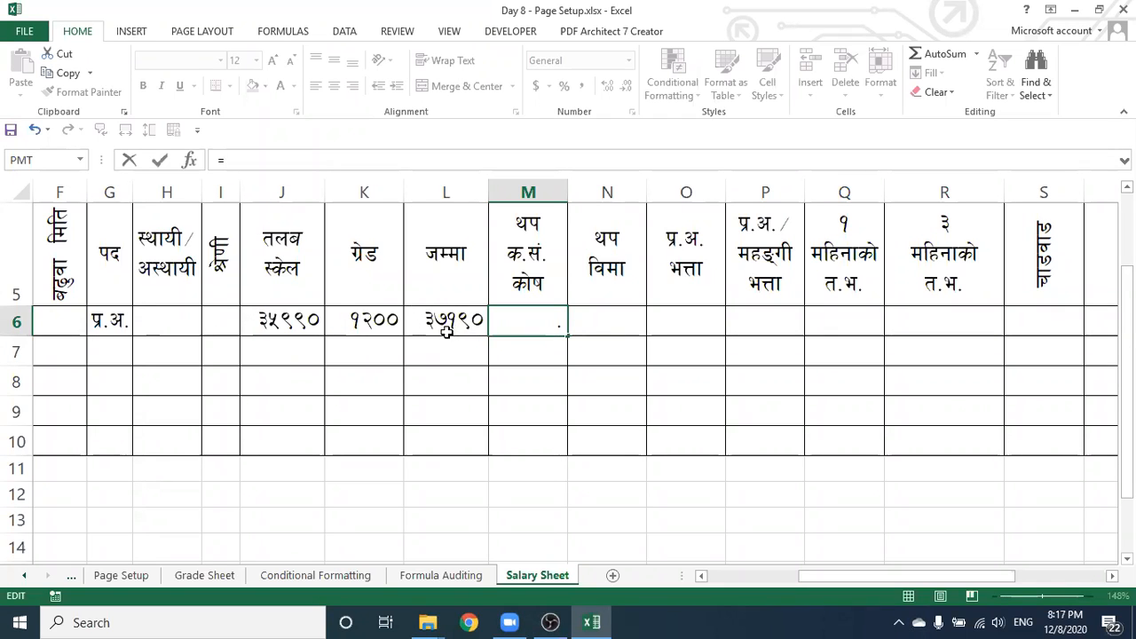
{"action": "left_click", "coordinate": [429, 320]}
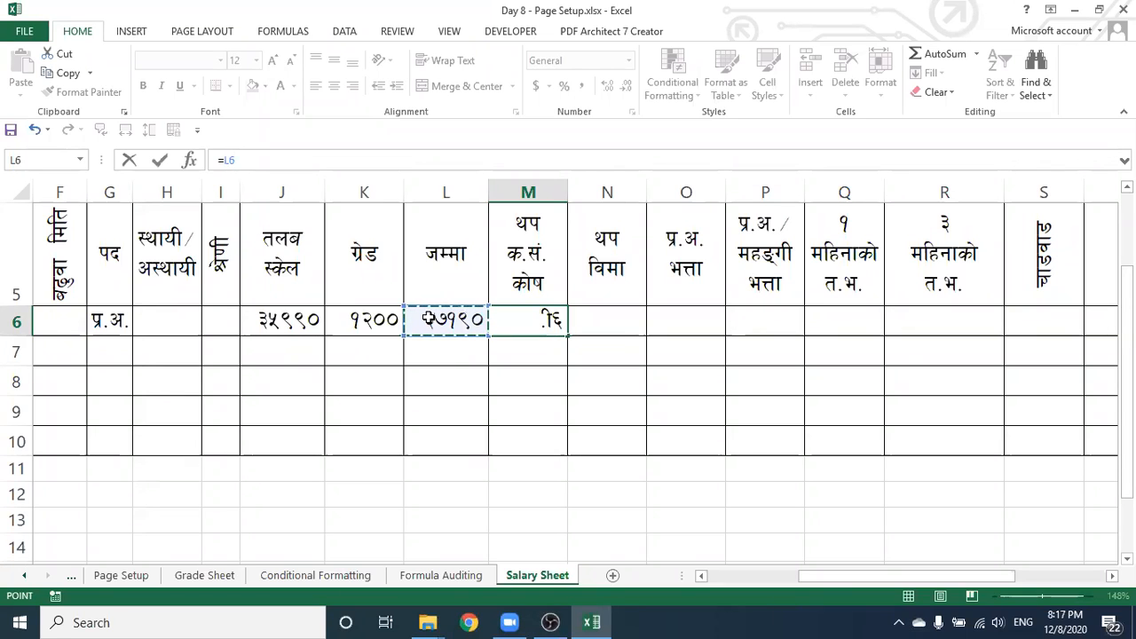
{"action": "type", "text": "*"}
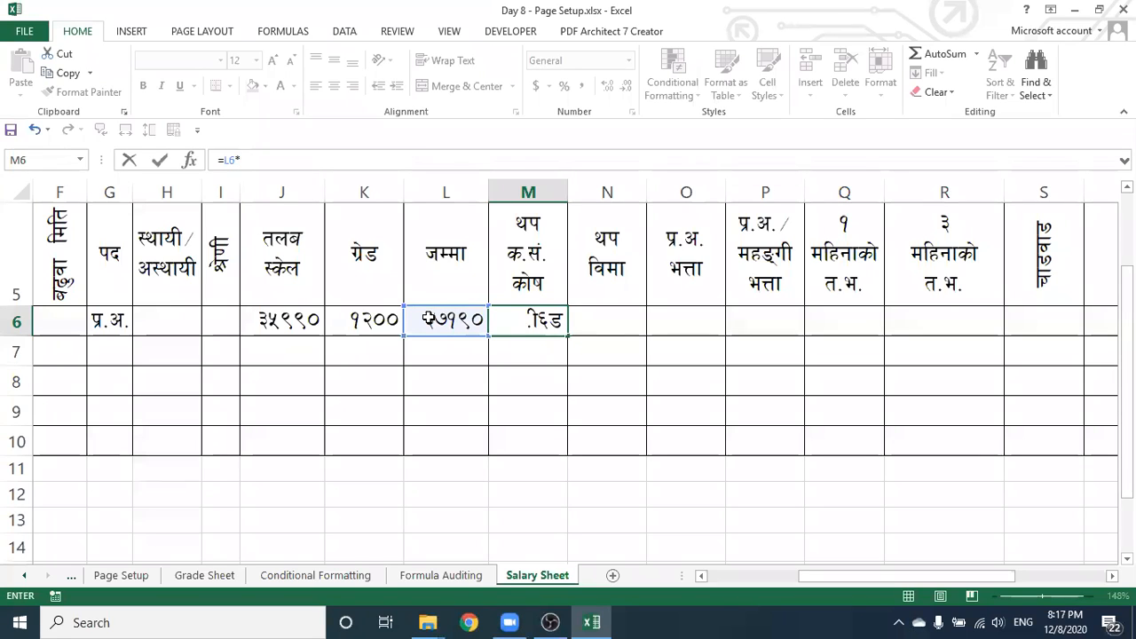
{"action": "type", "text": "10"}
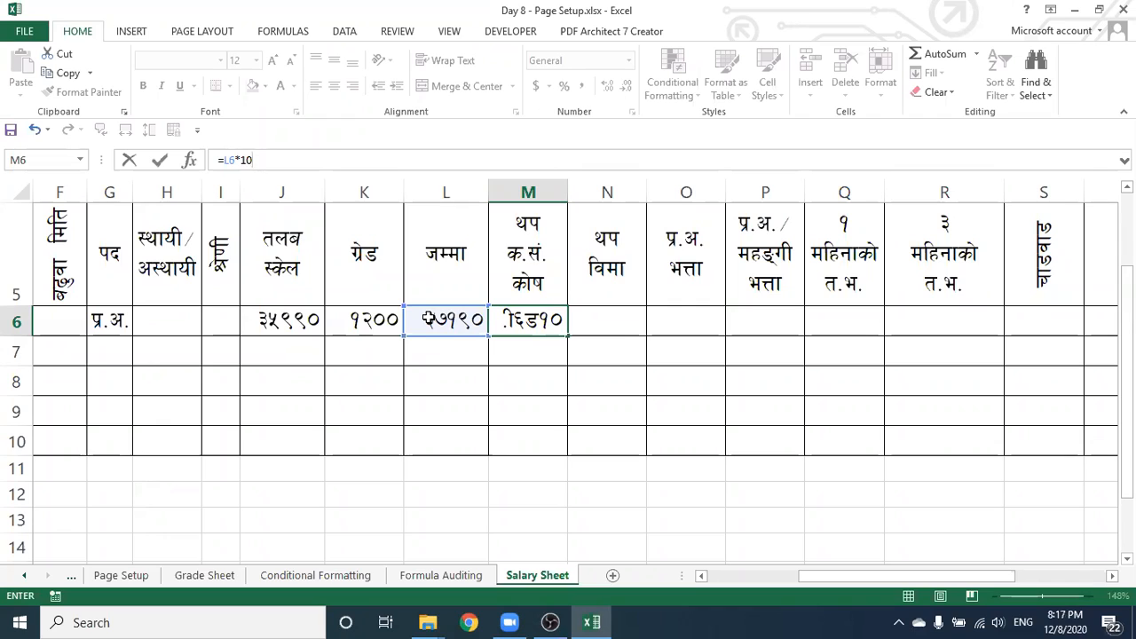
{"action": "type", "text": "%"}
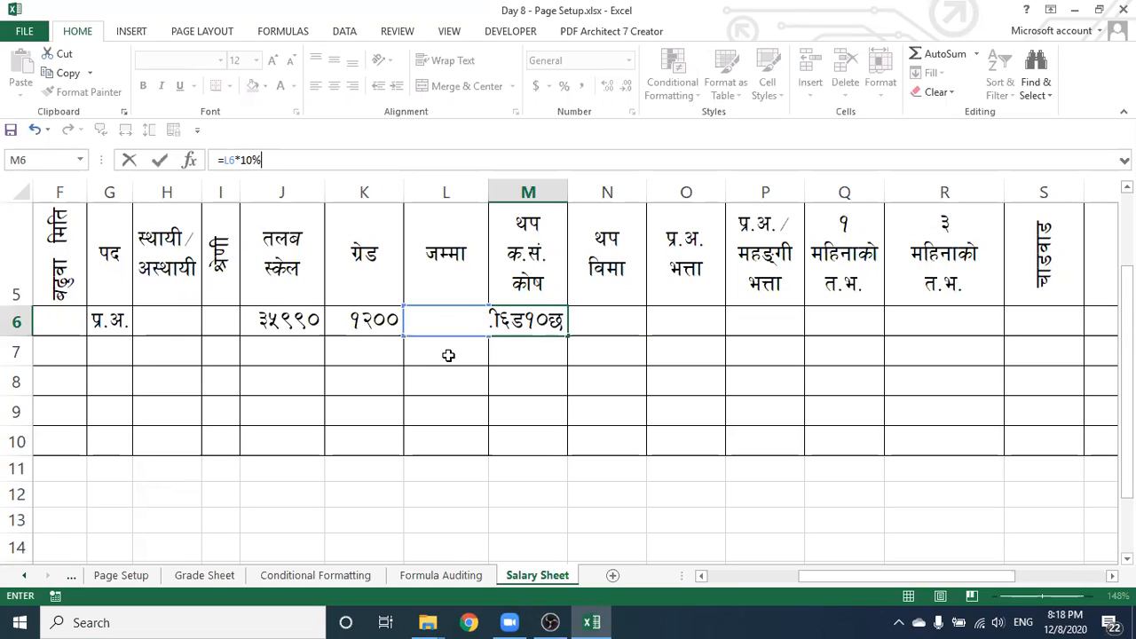
{"action": "key", "text": "Return"}
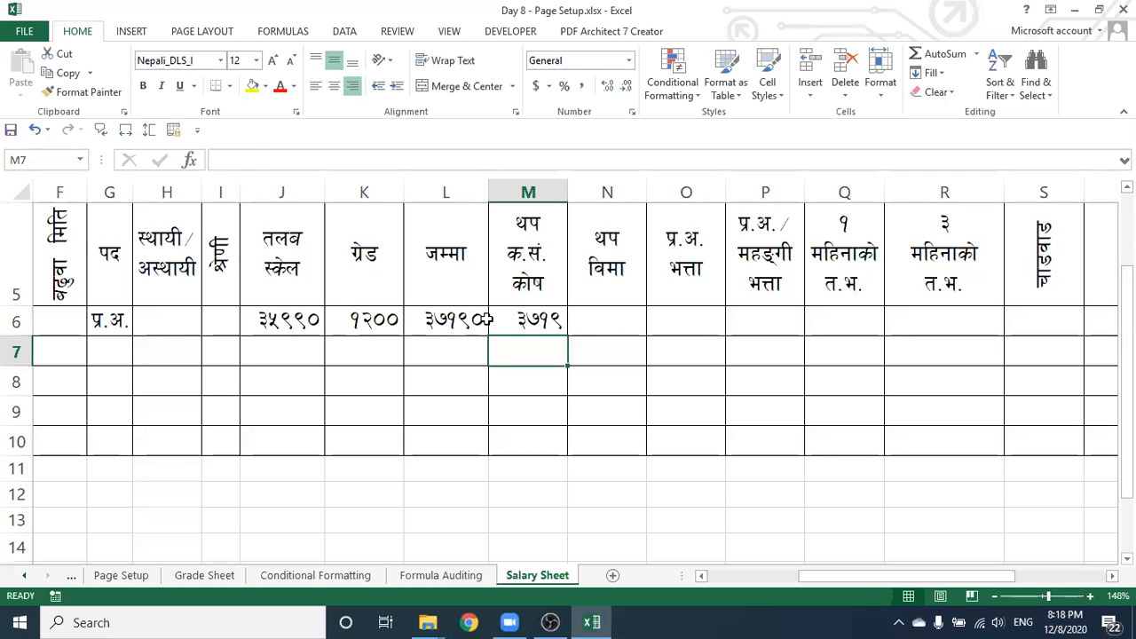
{"action": "key", "text": "Up"}
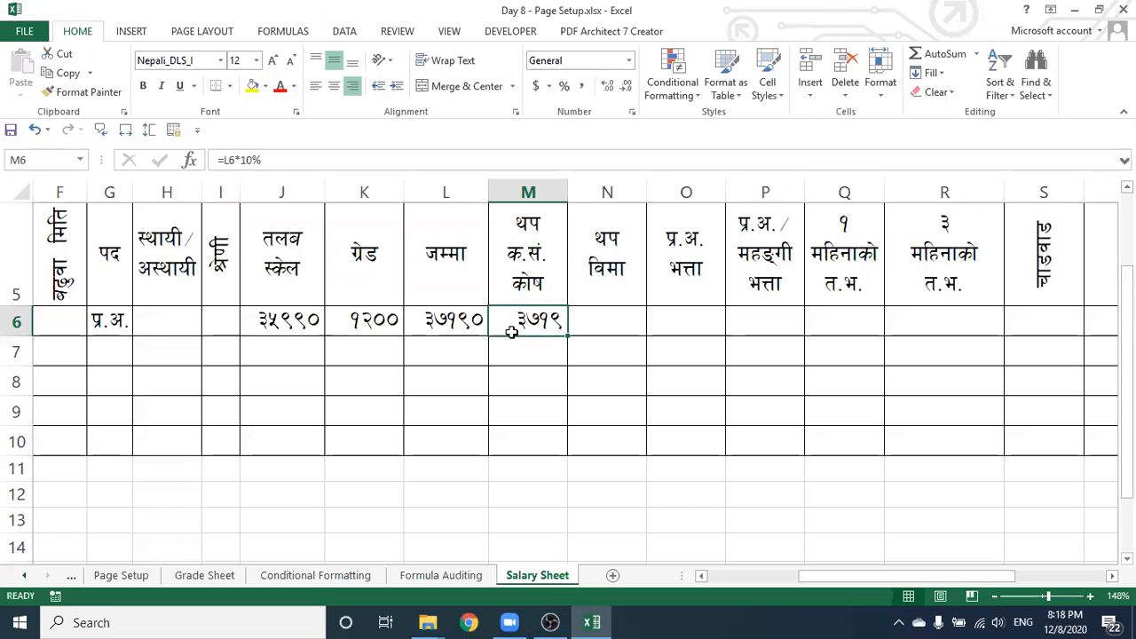
Type 400 in N6, 500 in O6 and 2000 in P6, then begin a formula in Q6
{"action": "left_click", "coordinate": [607, 320]}
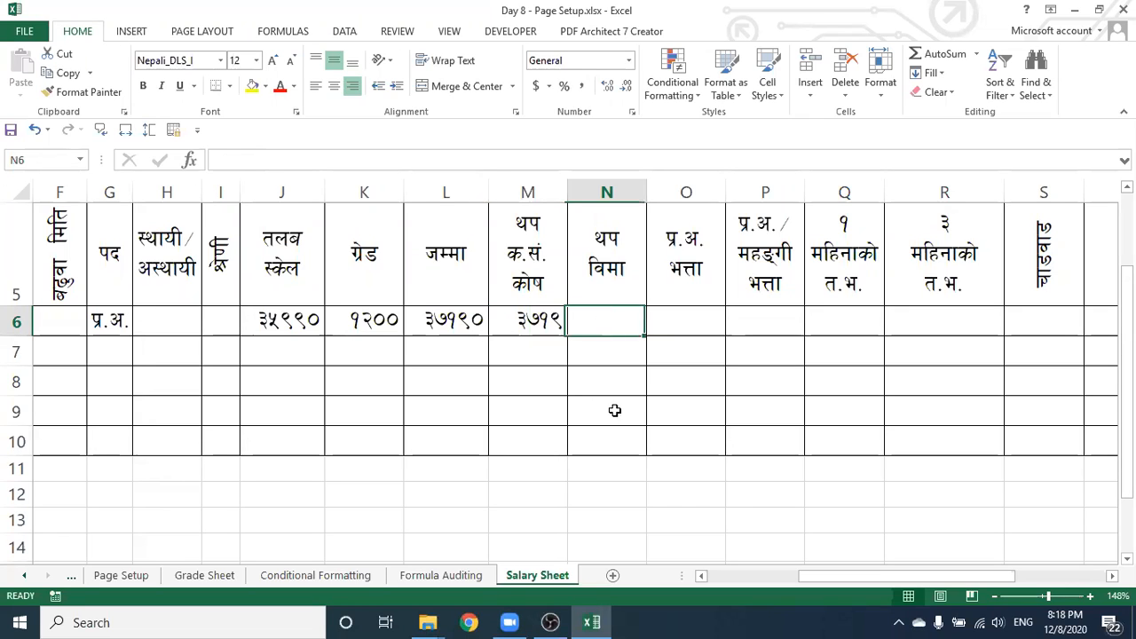
{"action": "type", "text": "400"}
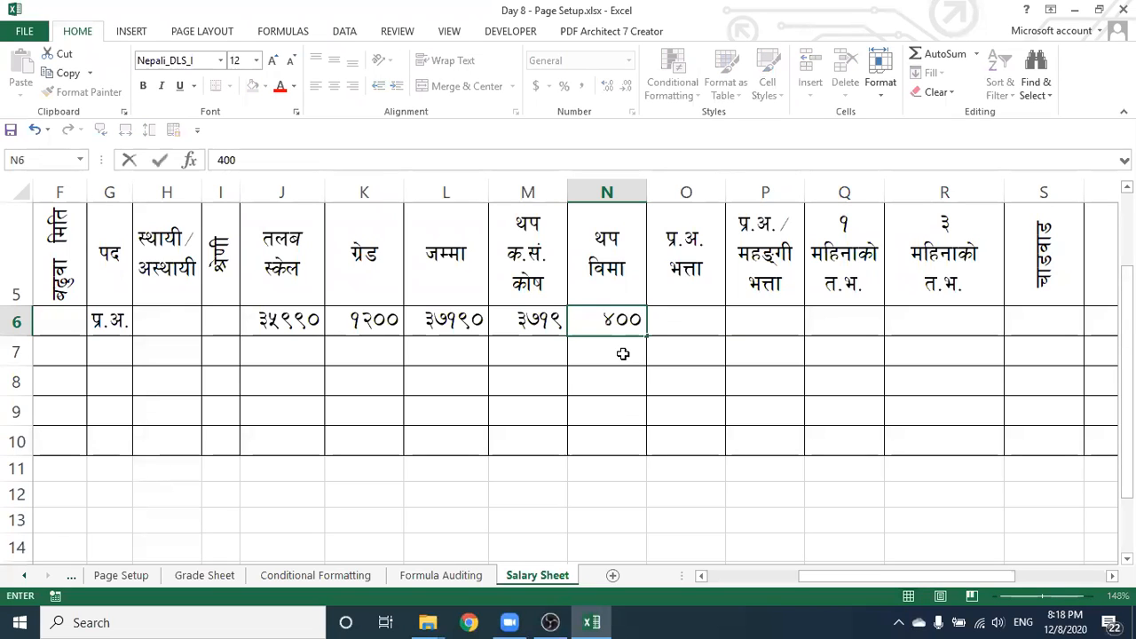
{"action": "left_click", "coordinate": [681, 321]}
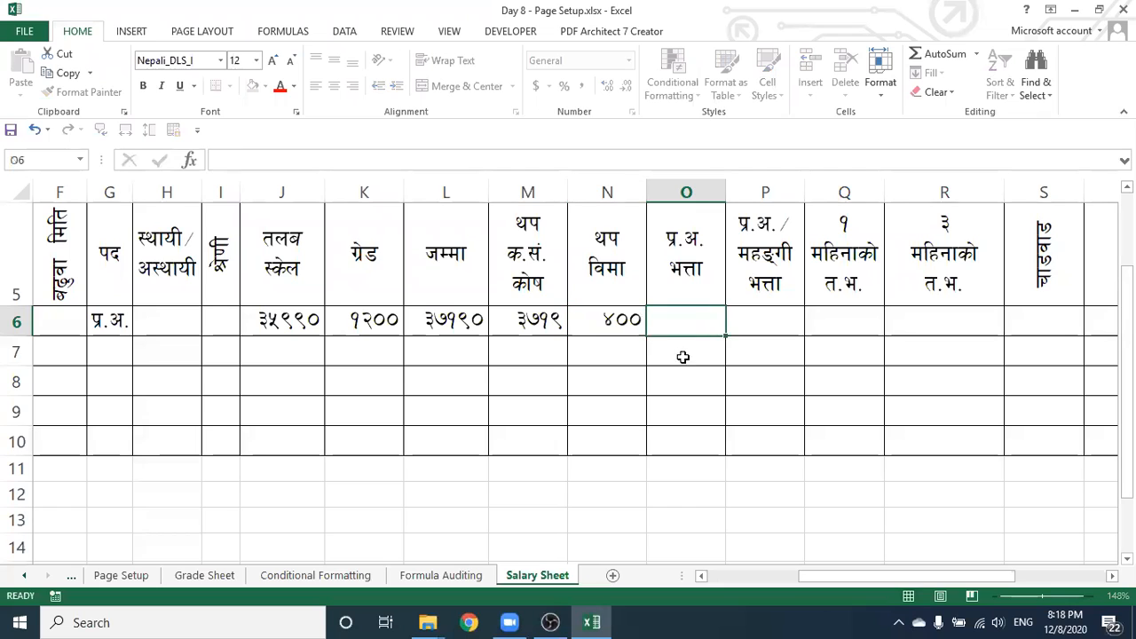
{"action": "type", "text": "500"}
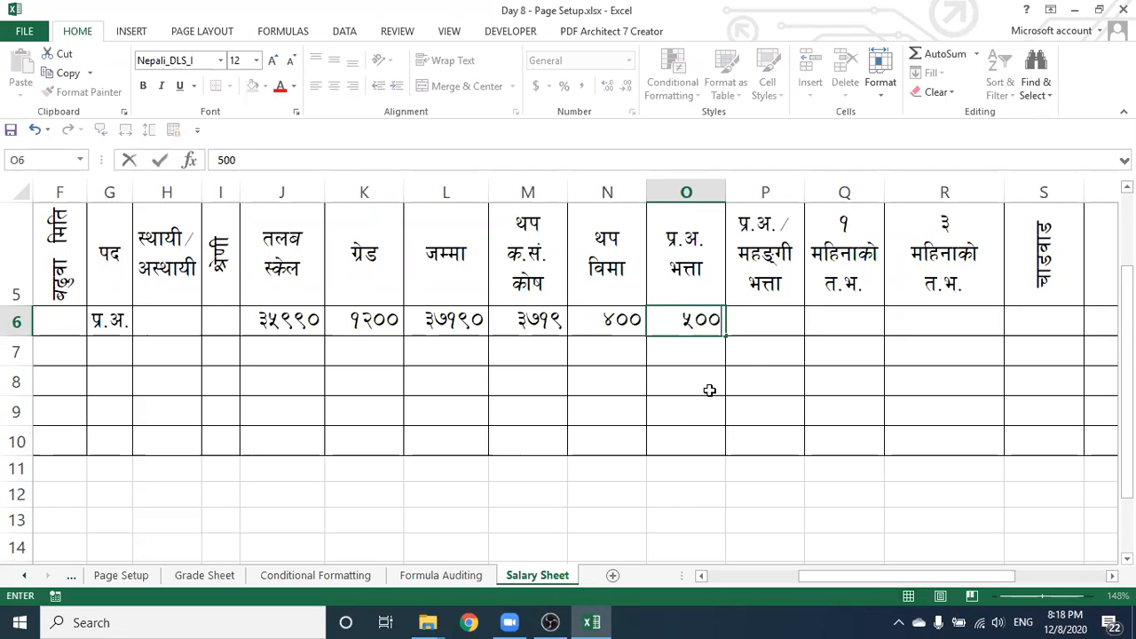
{"action": "left_click", "coordinate": [761, 320]}
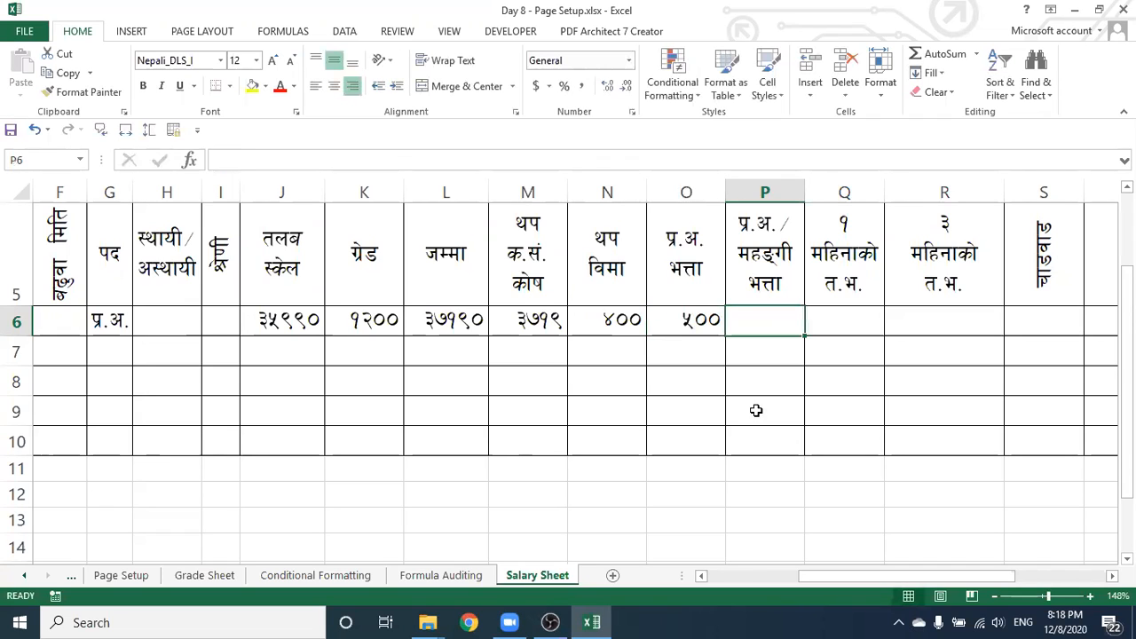
{"action": "type", "text": "2000"}
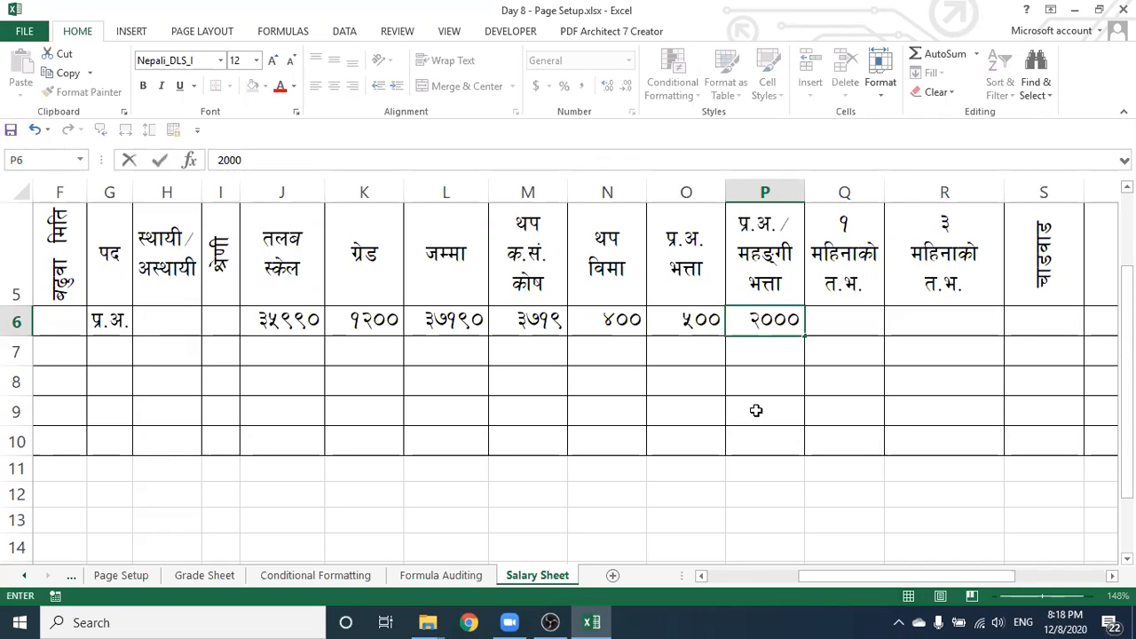
{"action": "left_click", "coordinate": [824, 320]}
{"action": "left_click_drag", "start_coordinate": [837, 574], "coordinate": [880, 569]}
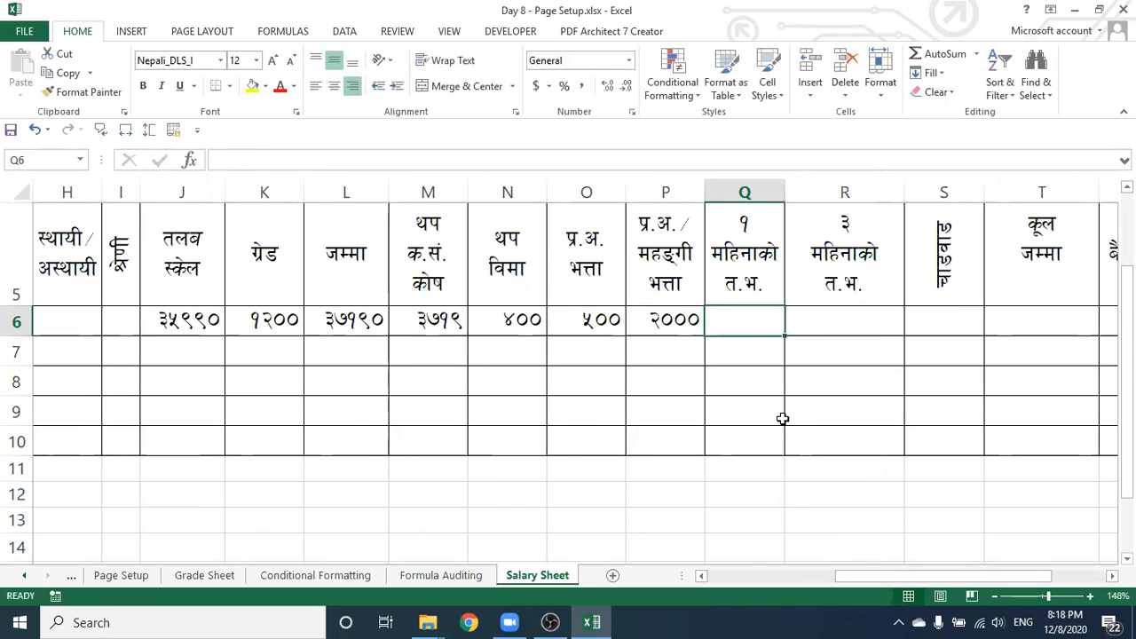
{"action": "type", "text": "="}
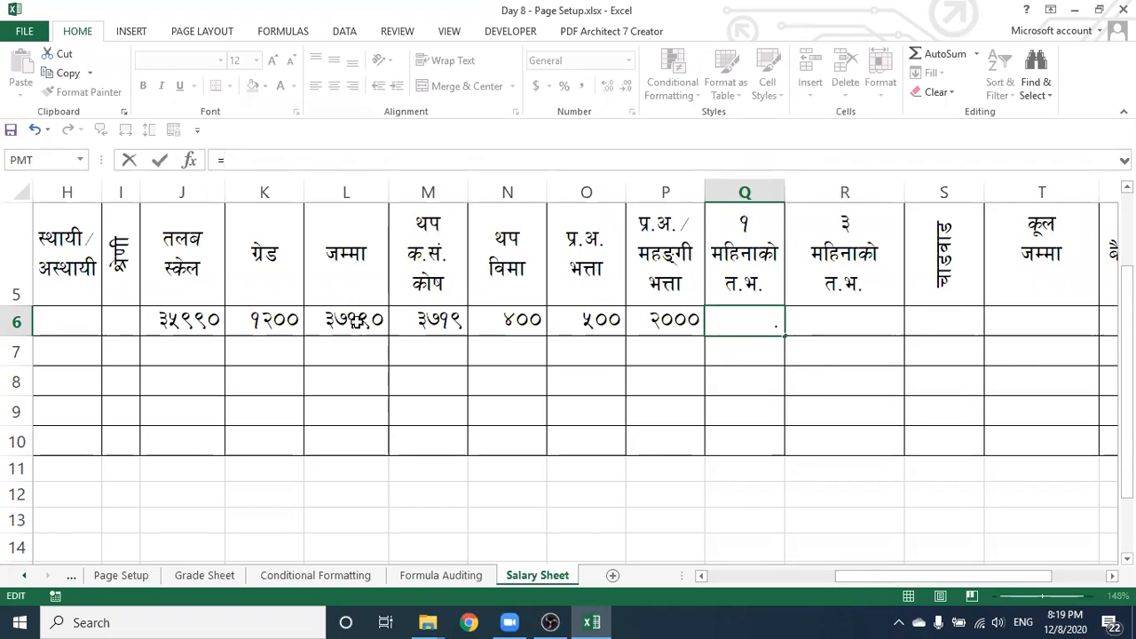
{"action": "left_click", "coordinate": [356, 324]}
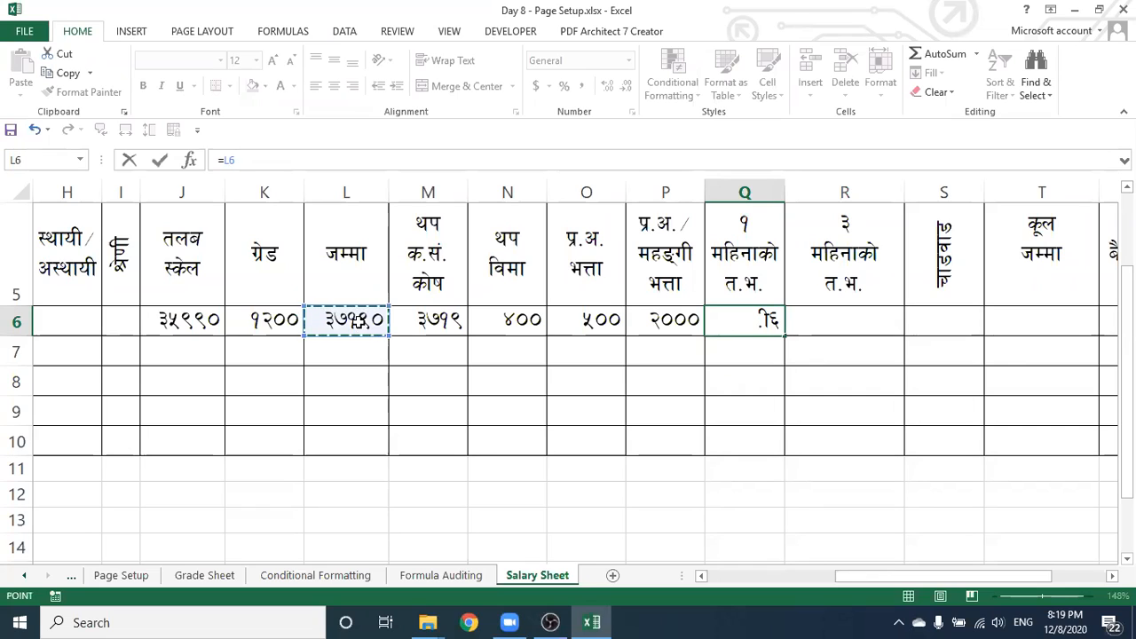
{"action": "type", "text": "+"}
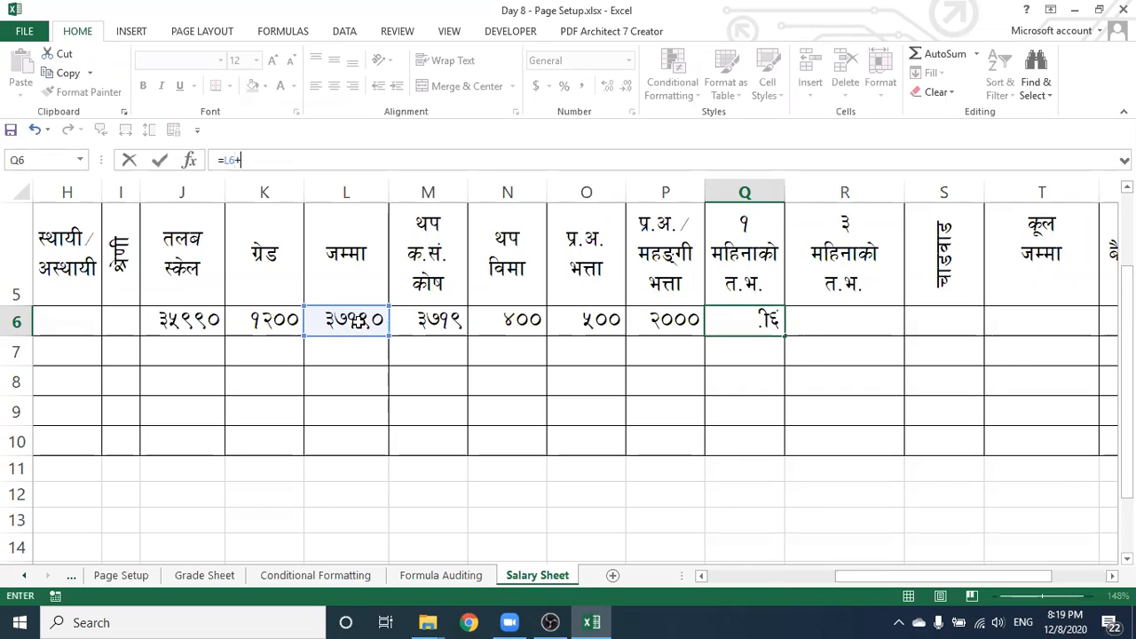
{"action": "left_click", "coordinate": [410, 321]}
{"action": "type", "text": "+"}
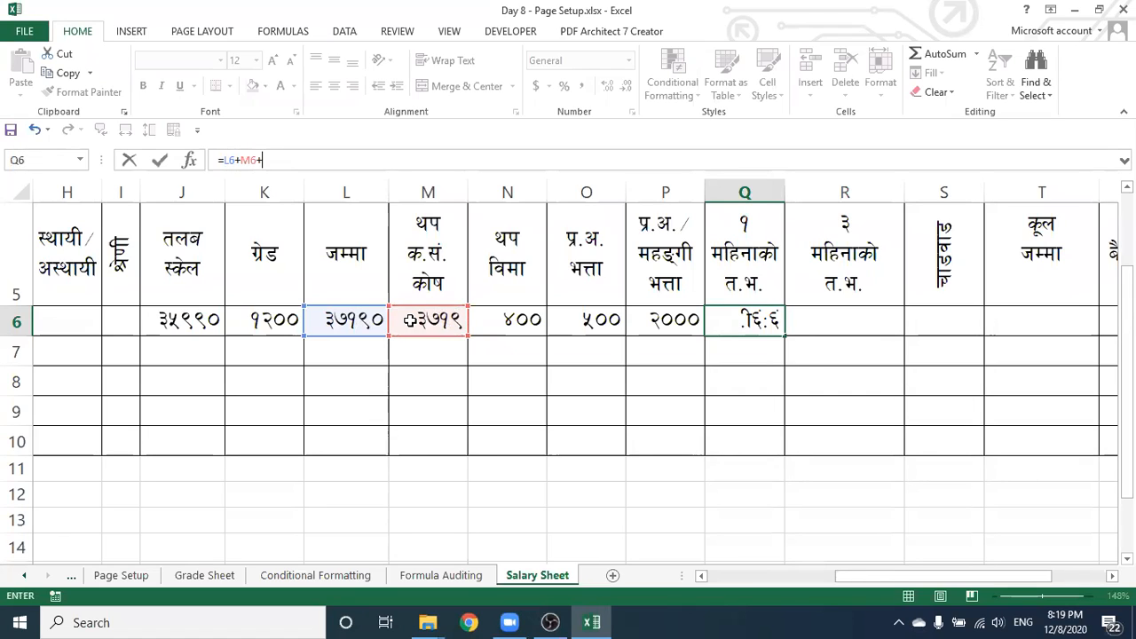
{"action": "left_click", "coordinate": [492, 318]}
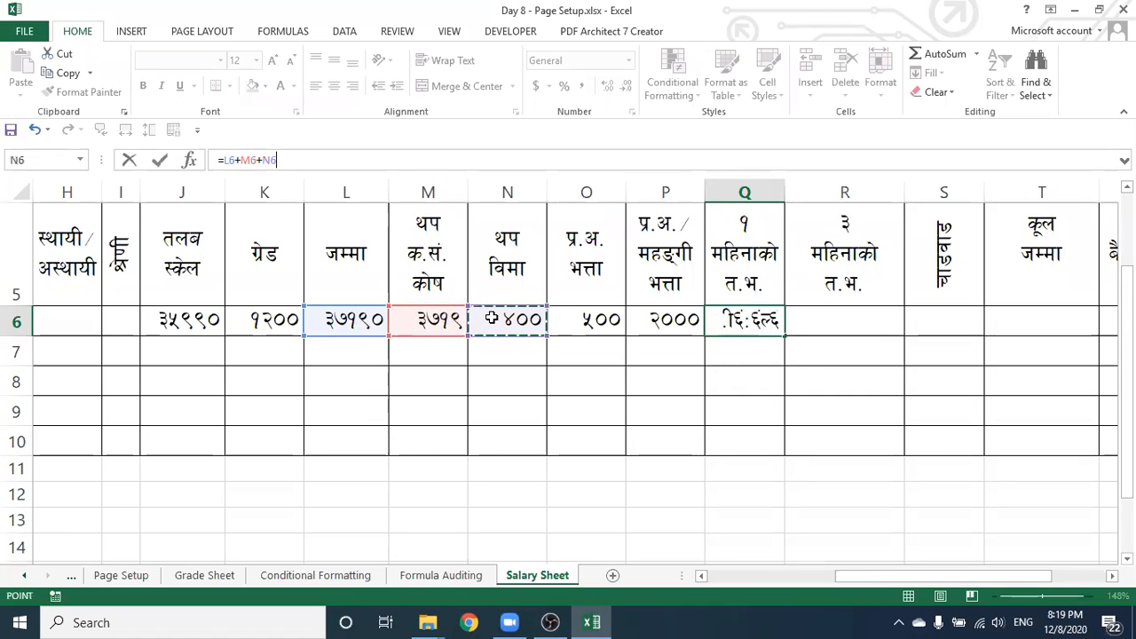
{"action": "type", "text": "+"}
{"action": "left_click", "coordinate": [573, 319]}
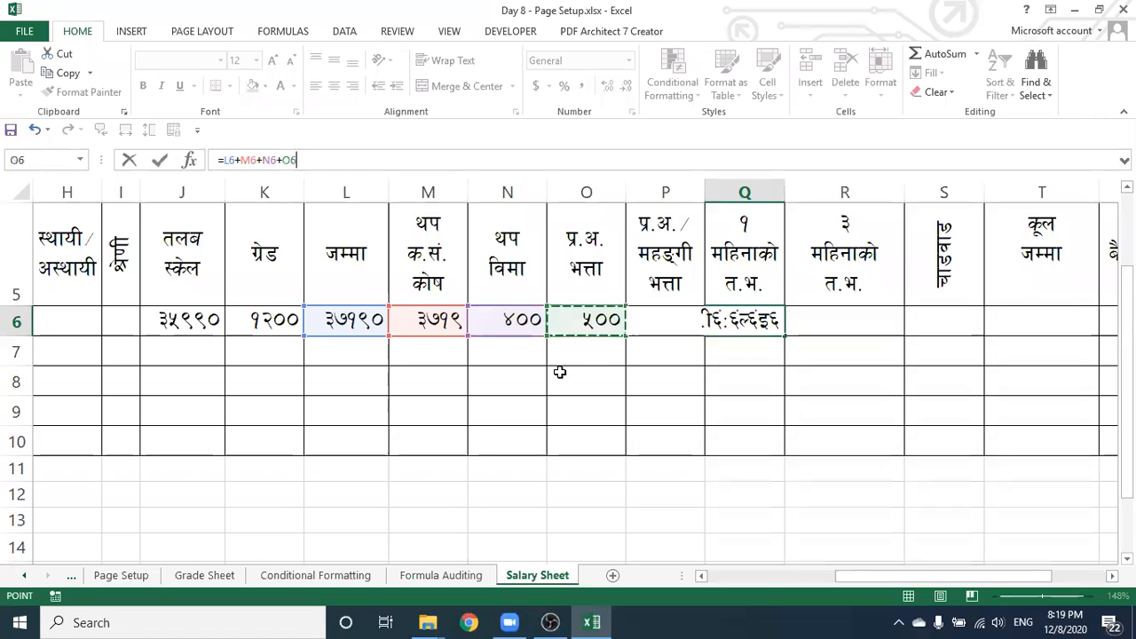
{"action": "type", "text": "+"}
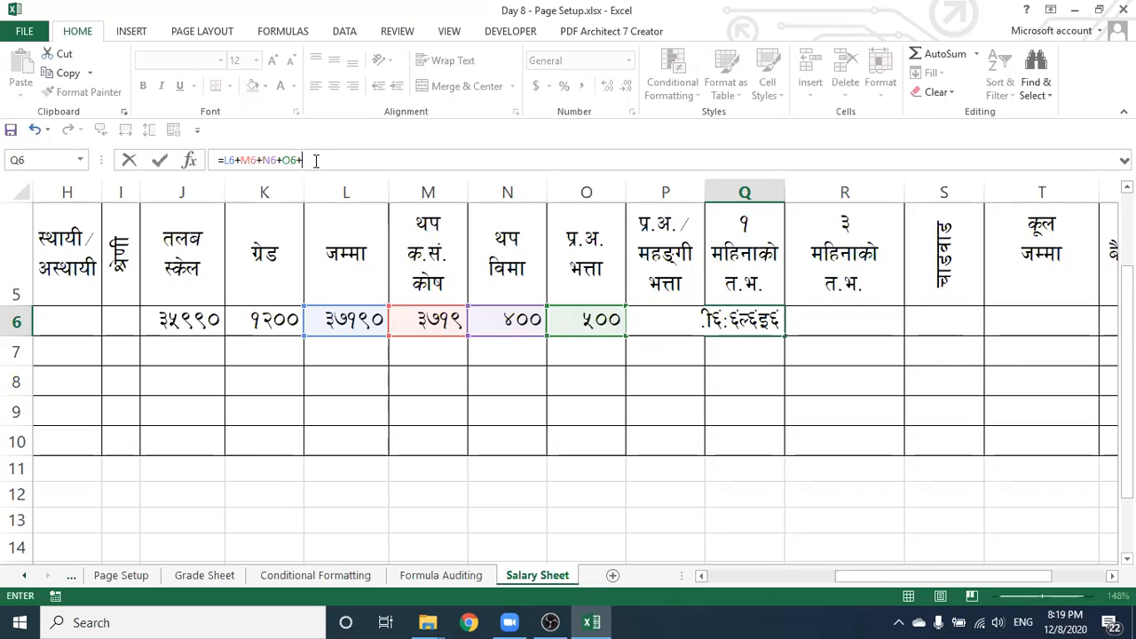
{"action": "key", "text": "BackSpace"}
{"action": "key", "text": "BackSpace"}
{"action": "key", "text": "BackSpace"}
{"action": "key", "text": "BackSpace"}
{"action": "key", "text": "BackSpace"}
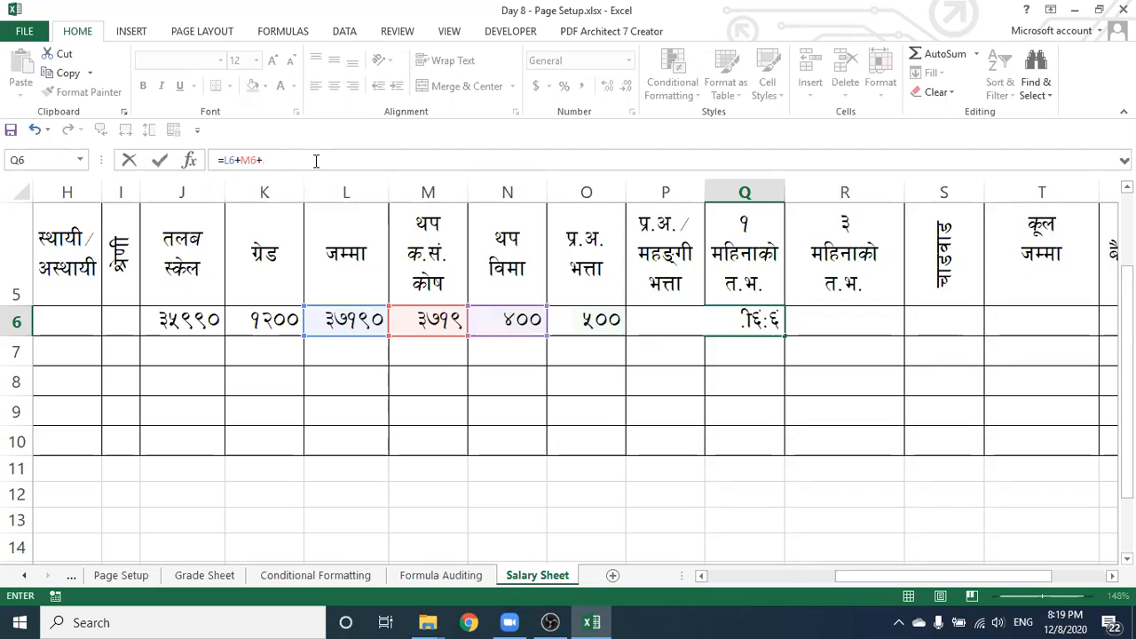
{"action": "key", "text": "Escape"}
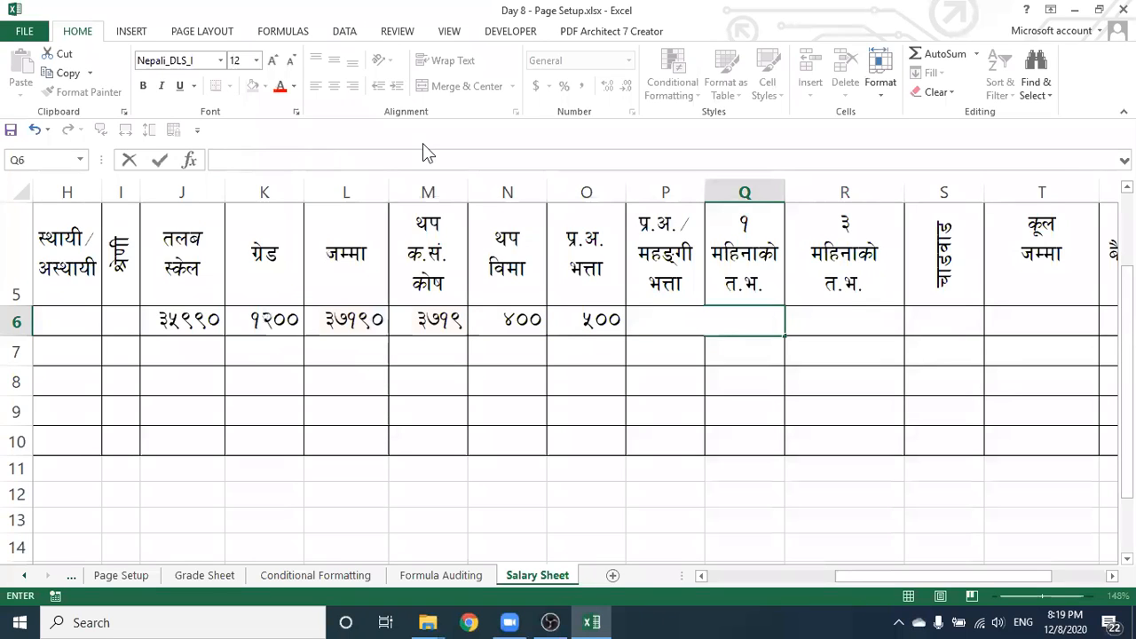
{"action": "left_click", "coordinate": [748, 354]}
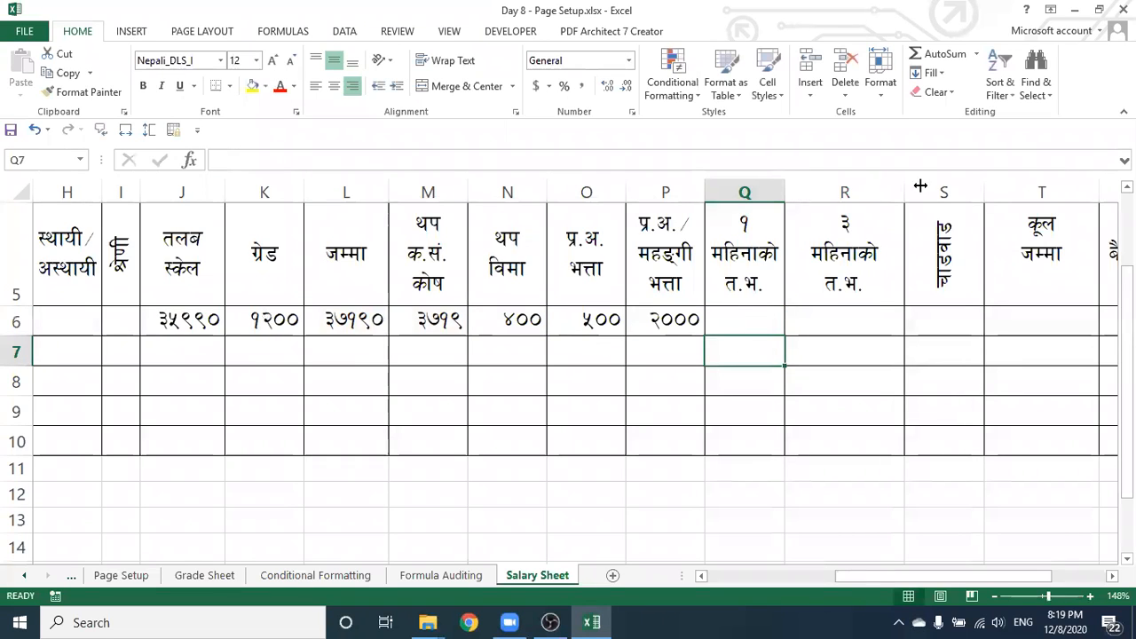
Enter =L6+M6+N6+O6+P6 in Q6, widening column Q only while building it
{"action": "left_click_drag", "start_coordinate": [785, 192], "coordinate": [996, 192]}
{"action": "left_click", "coordinate": [888, 321]}
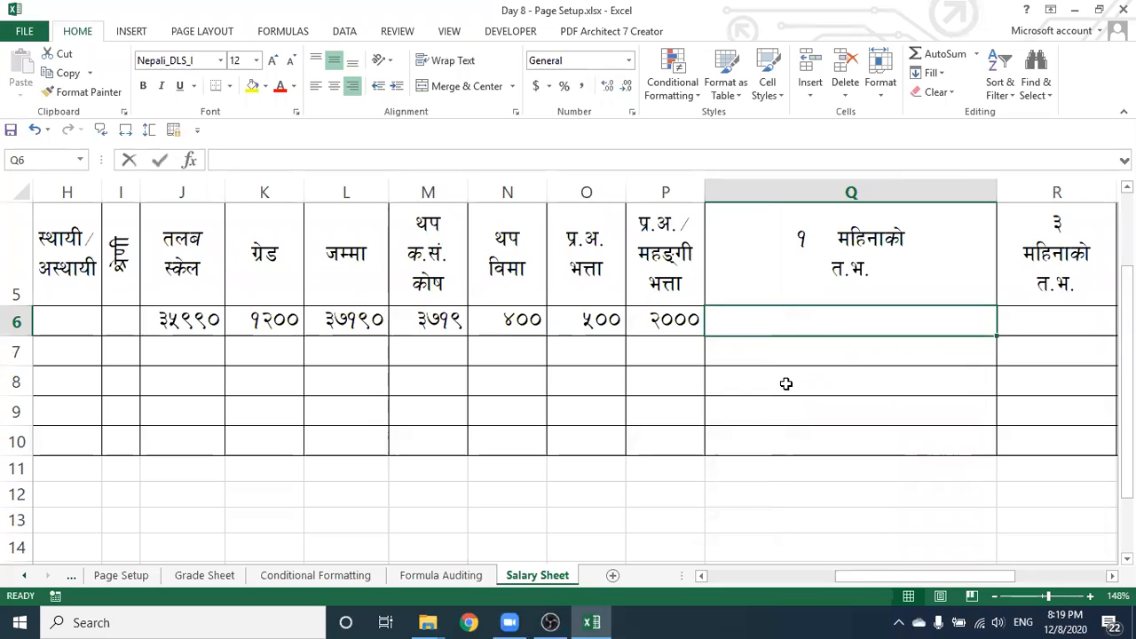
{"action": "type", "text": "="}
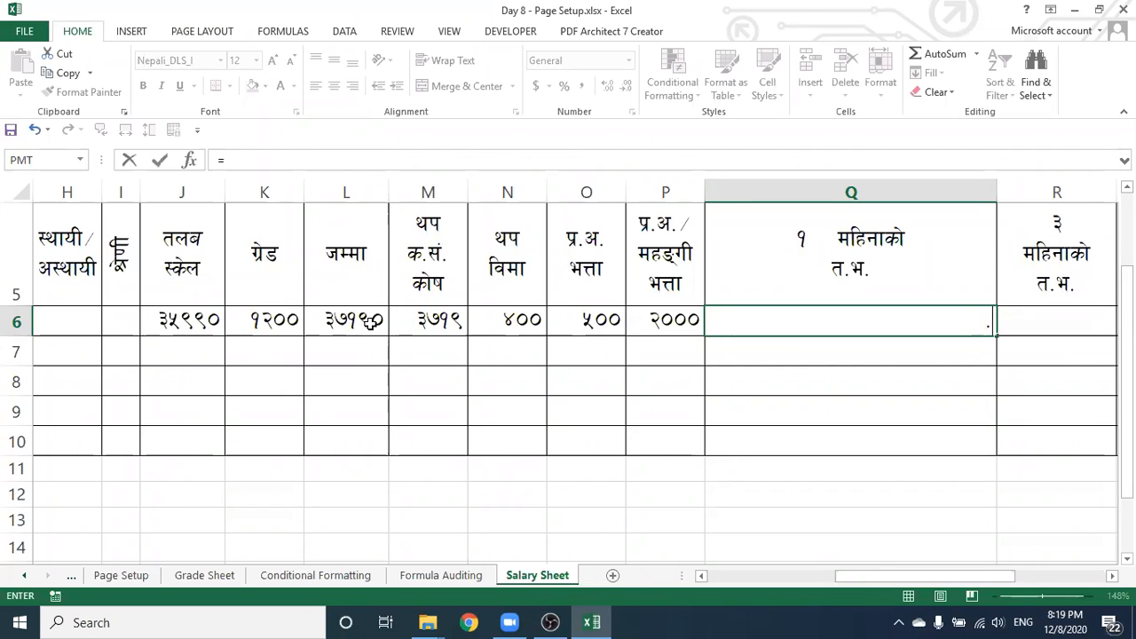
{"action": "left_click", "coordinate": [371, 323]}
{"action": "type", "text": "+"}
{"action": "left_click", "coordinate": [417, 321]}
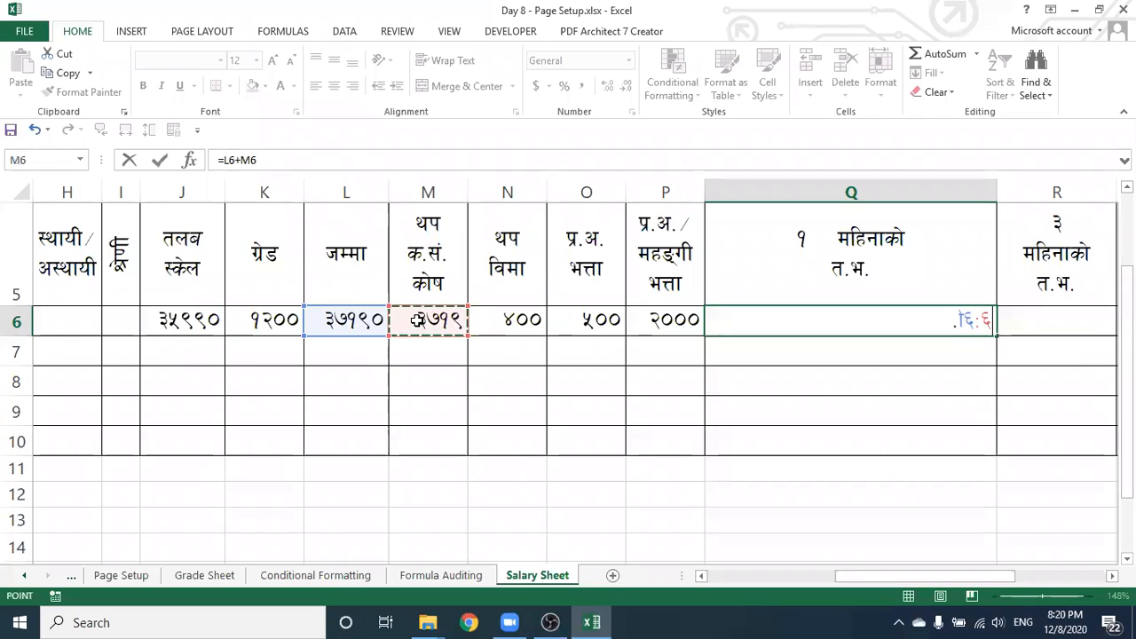
{"action": "type", "text": "+"}
{"action": "left_click", "coordinate": [484, 322]}
{"action": "type", "text": "+"}
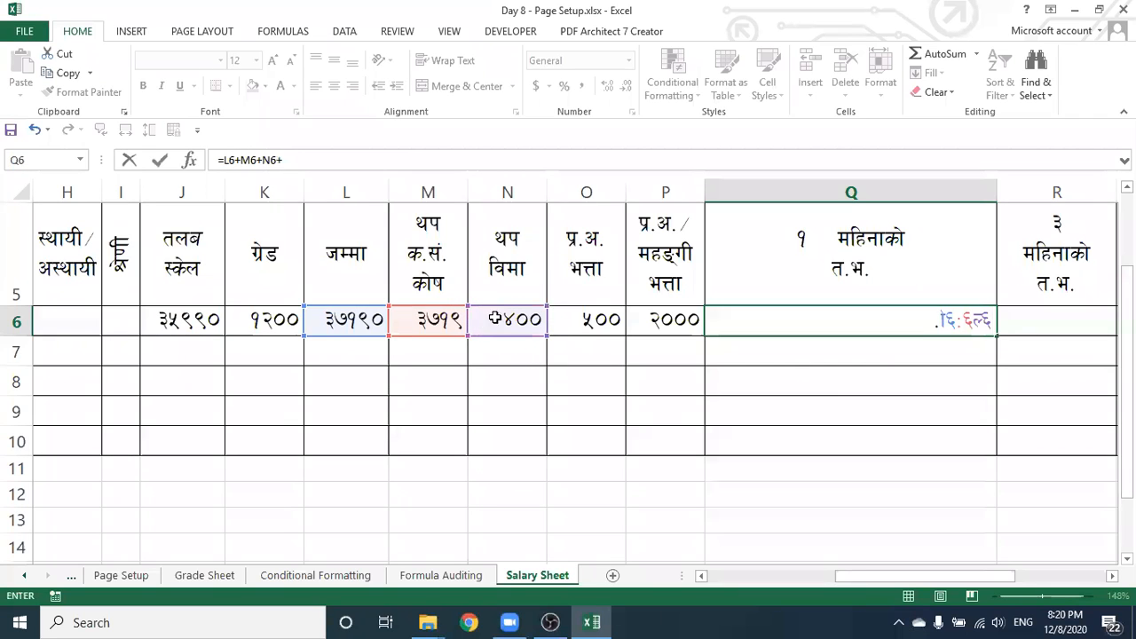
{"action": "left_click", "coordinate": [569, 321]}
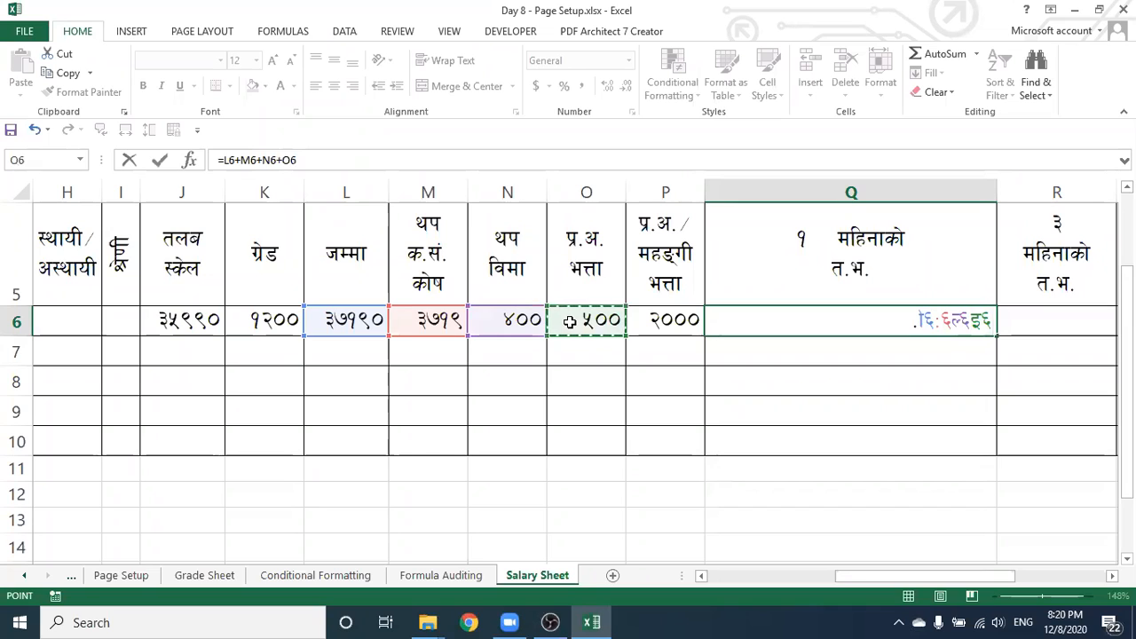
{"action": "type", "text": "+"}
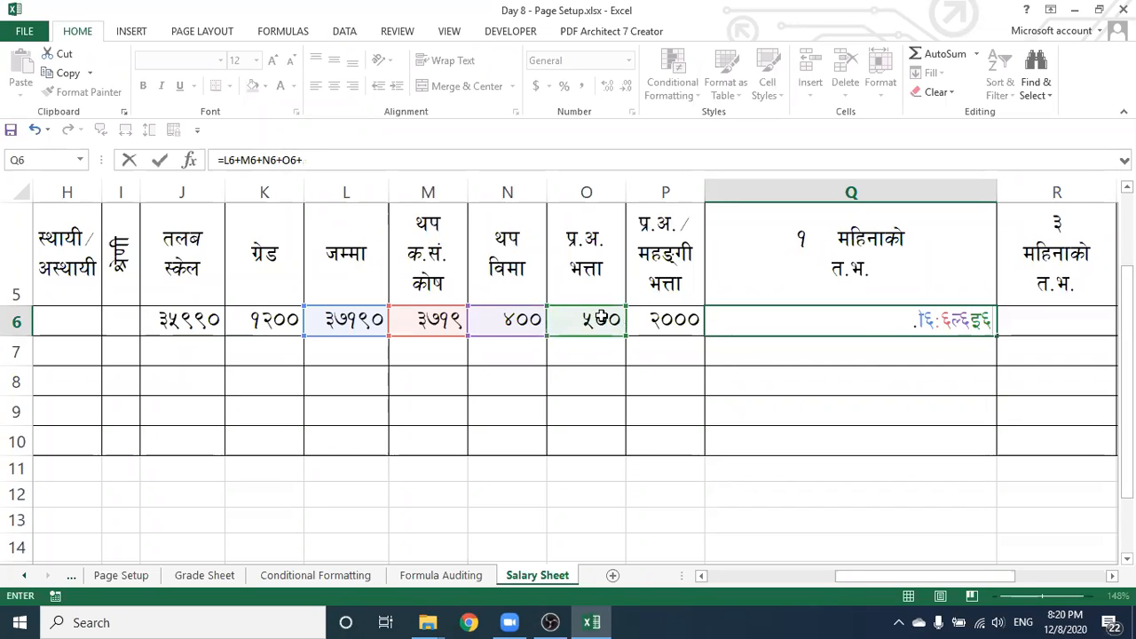
{"action": "left_click", "coordinate": [650, 318]}
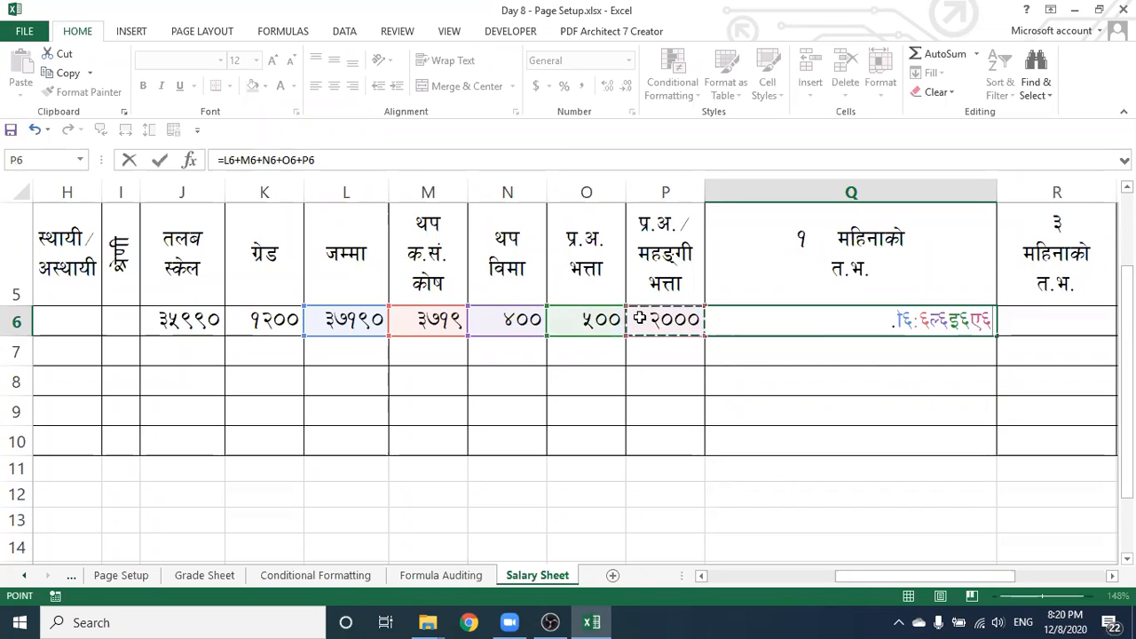
{"action": "key", "text": "Return"}
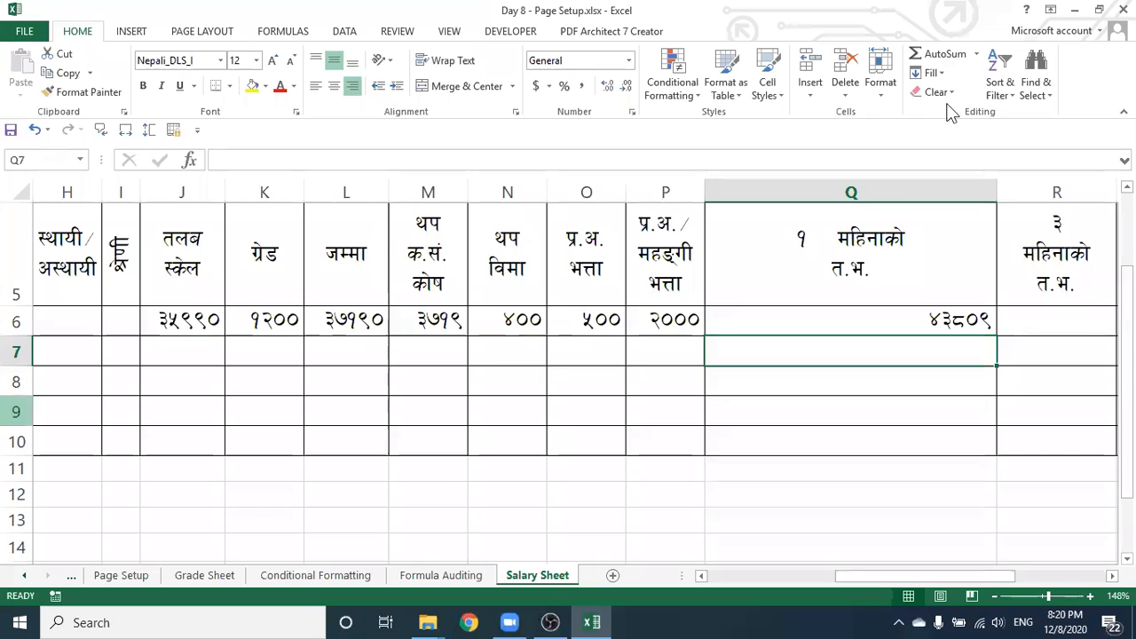
{"action": "left_click_drag", "start_coordinate": [993, 192], "coordinate": [799, 240]}
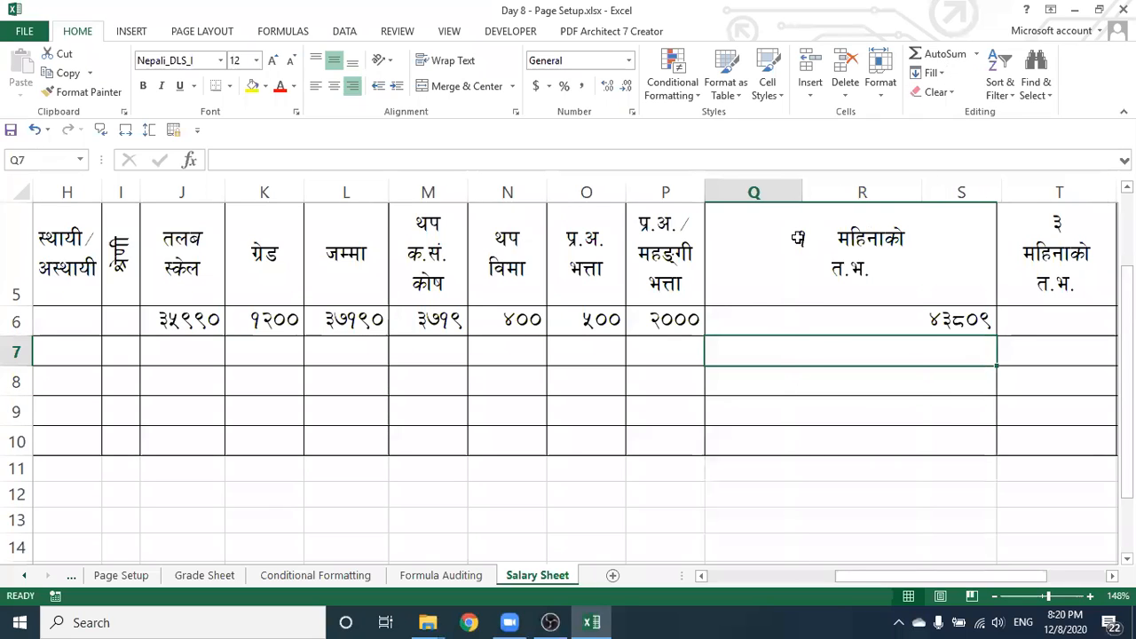
Enter =Q6*3 in R6 to give the 3-month allowance of 131427
{"action": "left_click", "coordinate": [842, 318]}
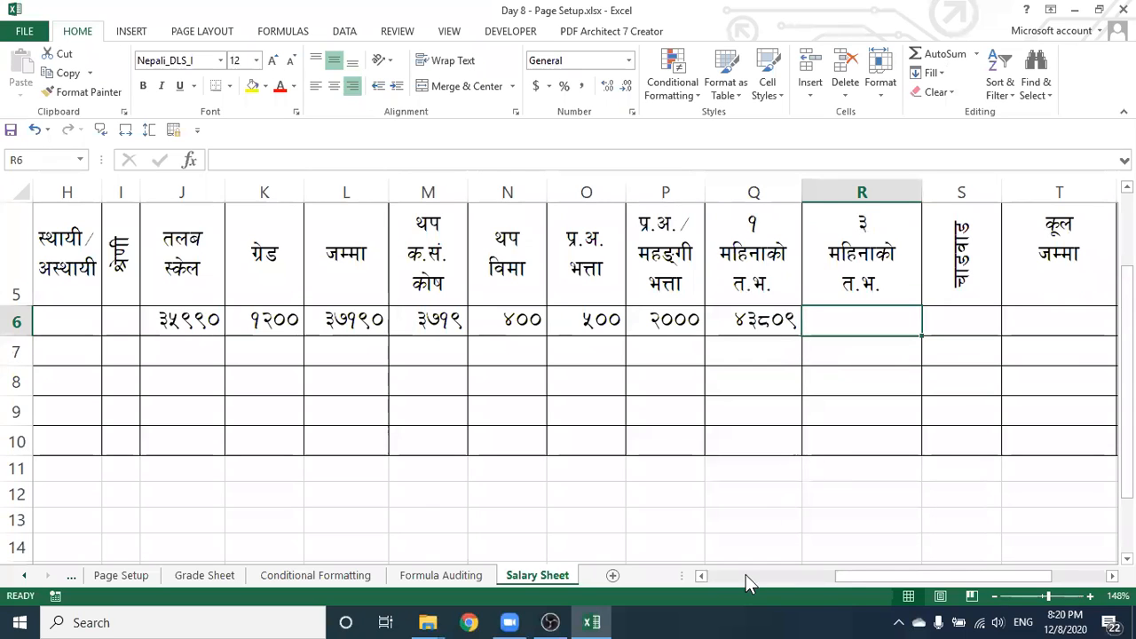
{"action": "mouse_move", "coordinate": [873, 576]}
{"action": "left_mouse_down"}
{"action": "mouse_move", "coordinate": [915, 581]}
{"action": "mouse_move", "coordinate": [879, 577]}
{"action": "left_mouse_up"}
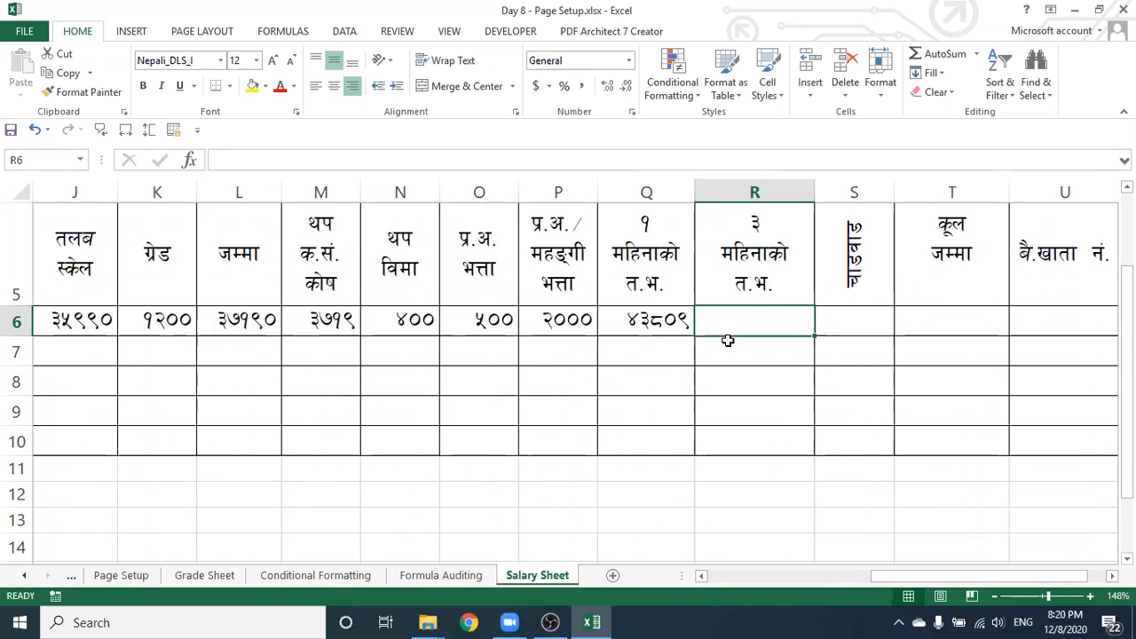
{"action": "type", "text": "="}
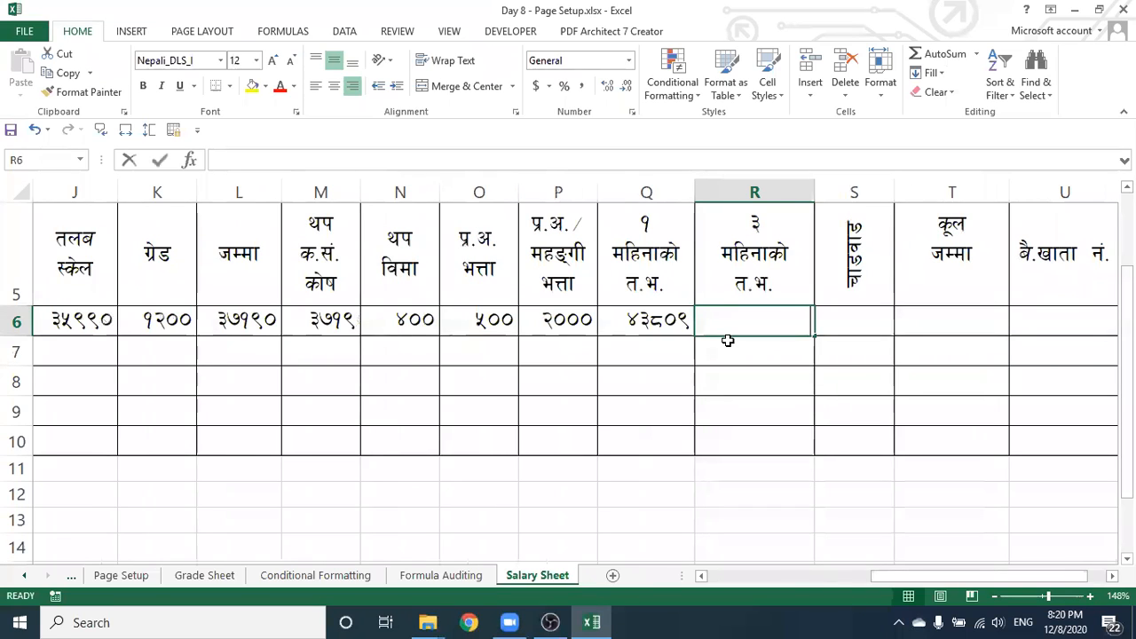
{"action": "left_click", "coordinate": [621, 316]}
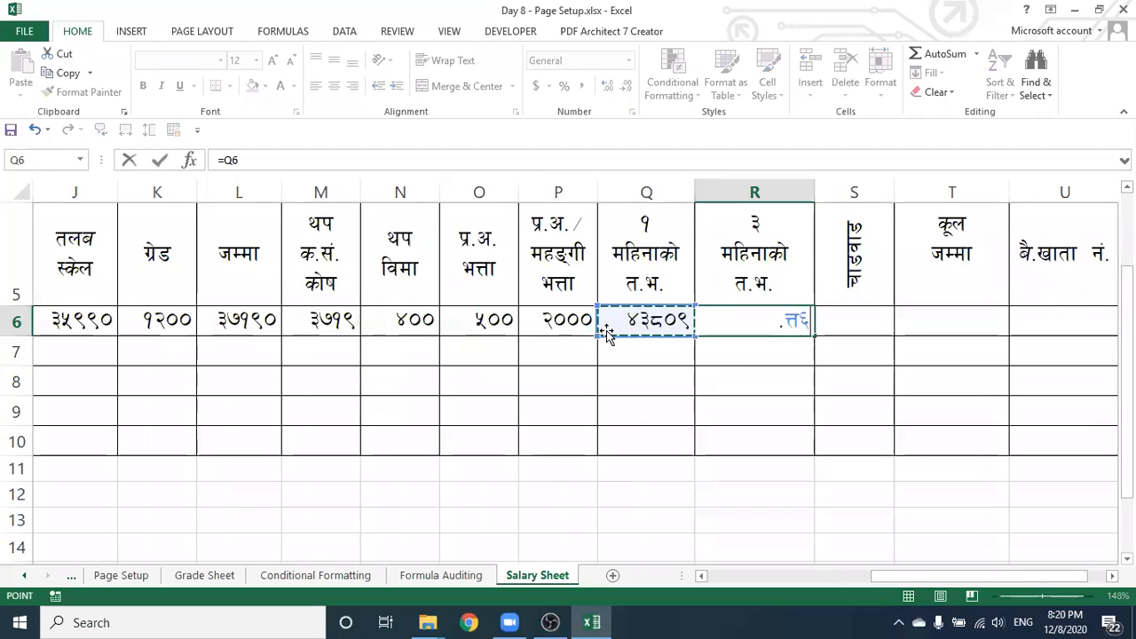
{"action": "type", "text": "*"}
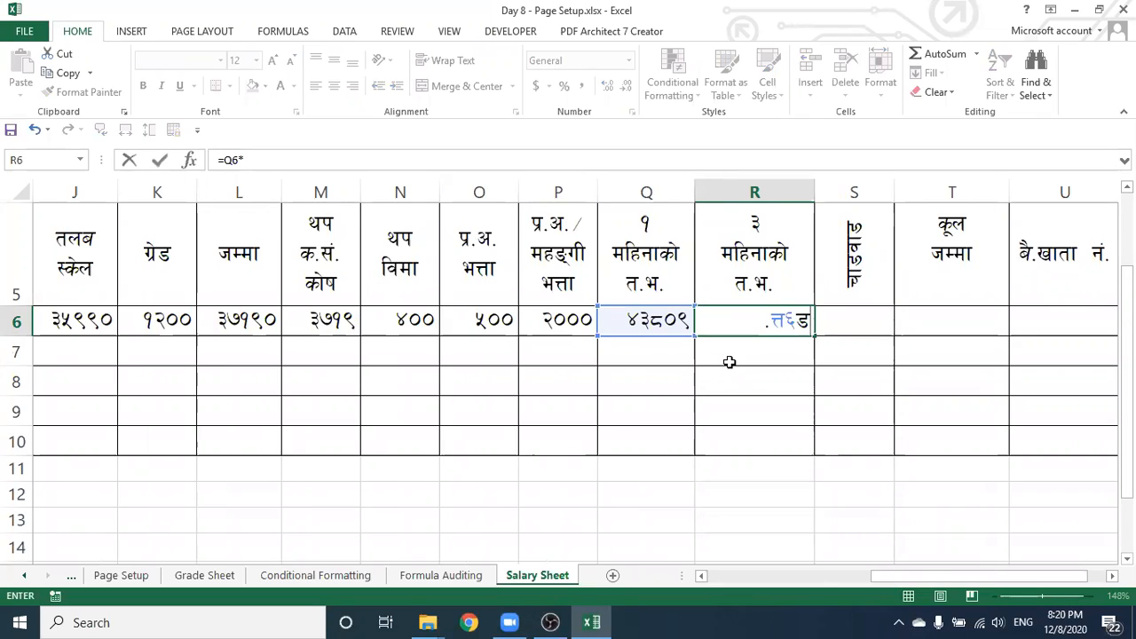
{"action": "type", "text": "3"}
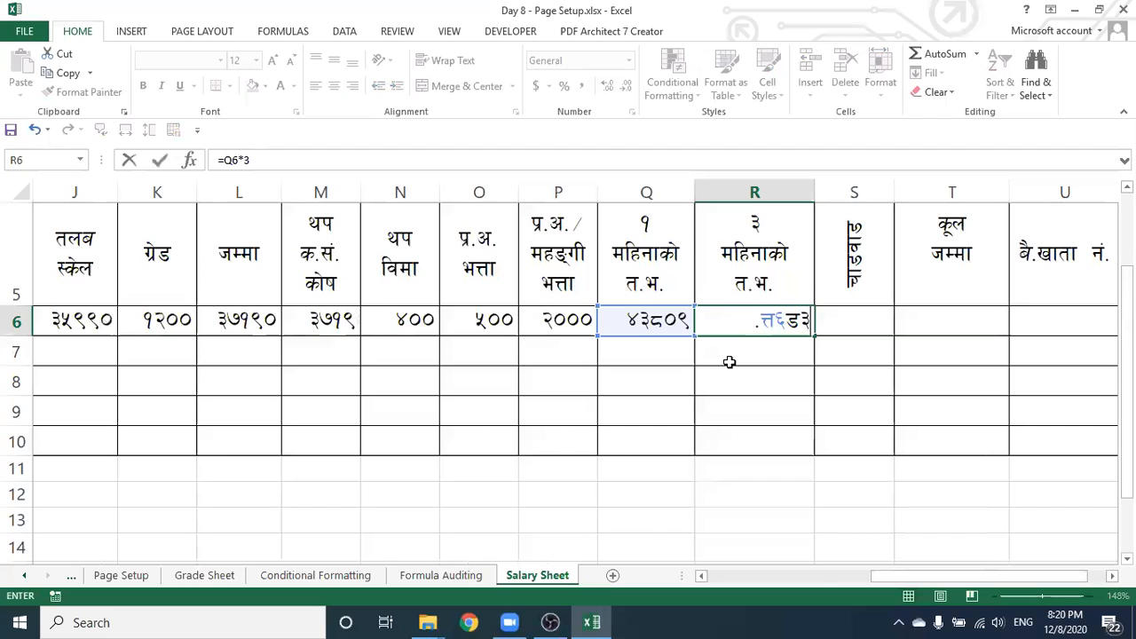
{"action": "key", "text": "Return"}
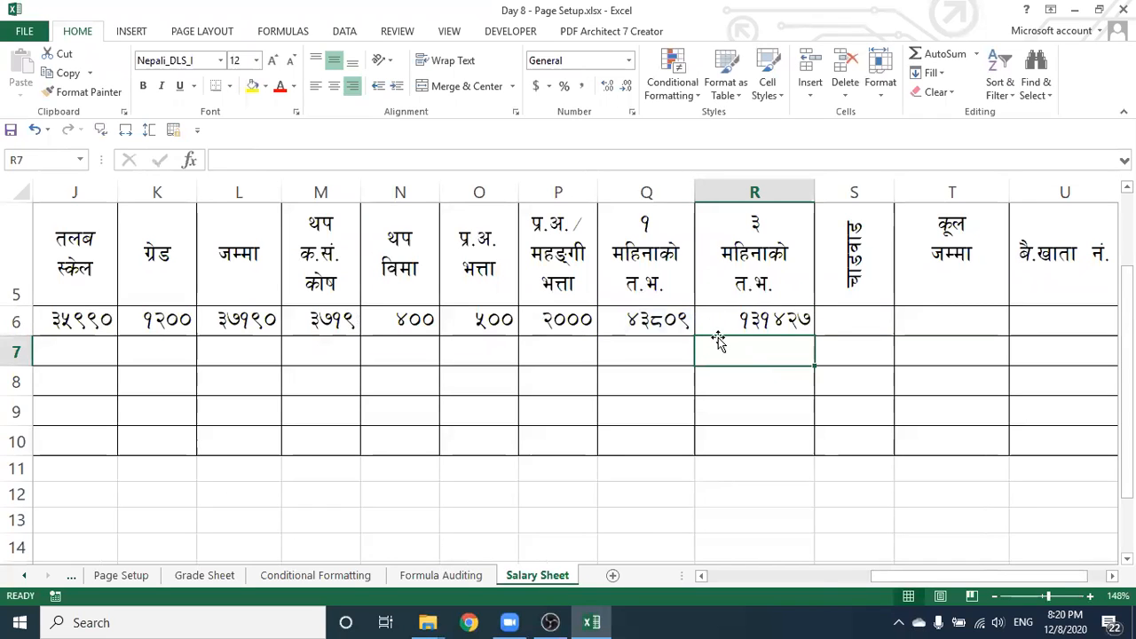
{"action": "left_click", "coordinate": [708, 325]}
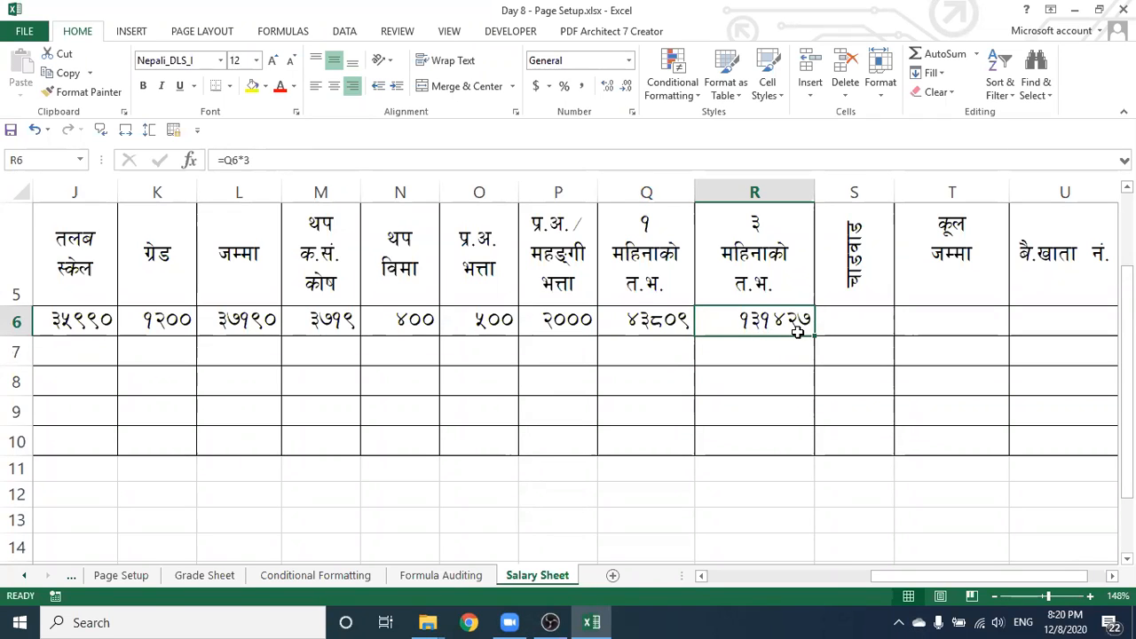
{"action": "left_click_drag", "start_coordinate": [885, 576], "coordinate": [929, 571]}
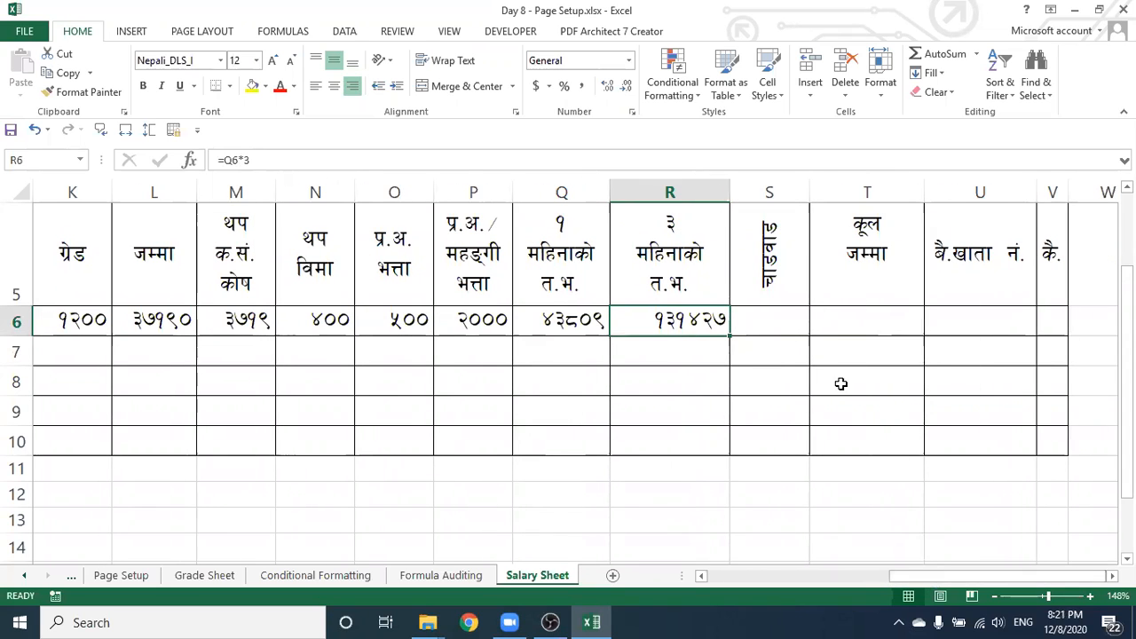
Enter =R6+S6 in T6 as the row total
{"action": "left_click", "coordinate": [780, 326]}
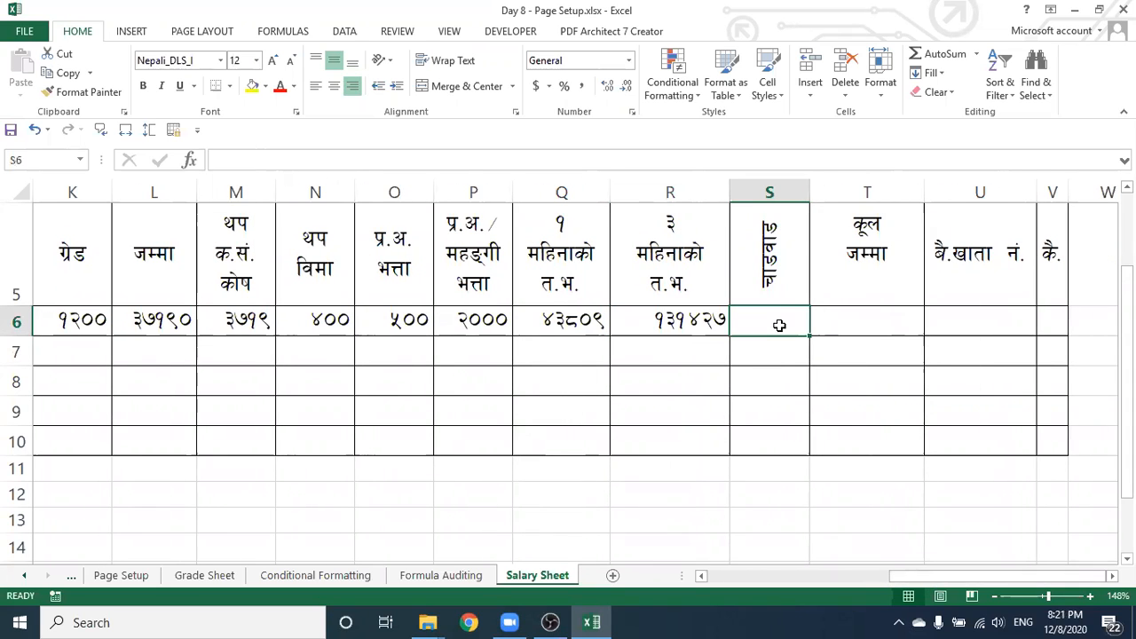
{"action": "left_click", "coordinate": [852, 320]}
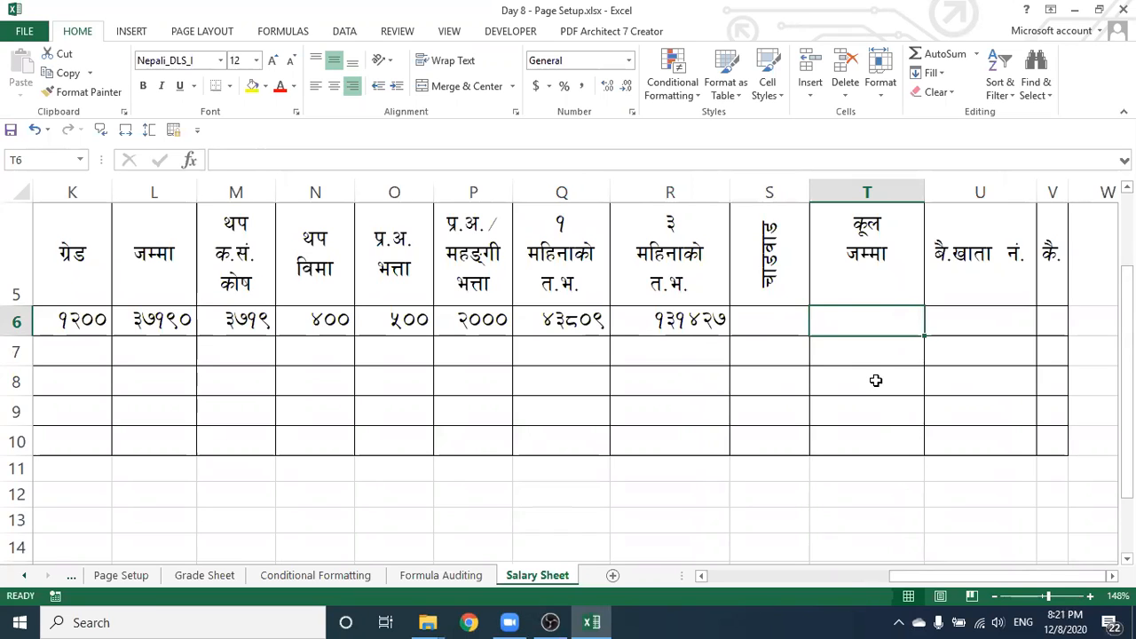
{"action": "type", "text": "="}
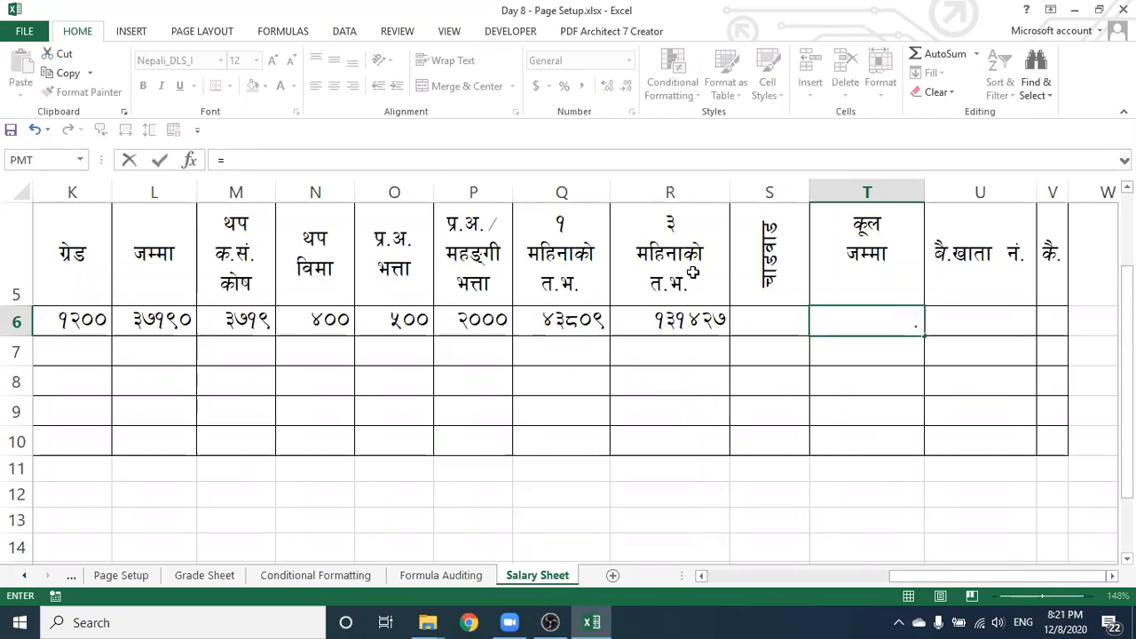
{"action": "left_click", "coordinate": [642, 323]}
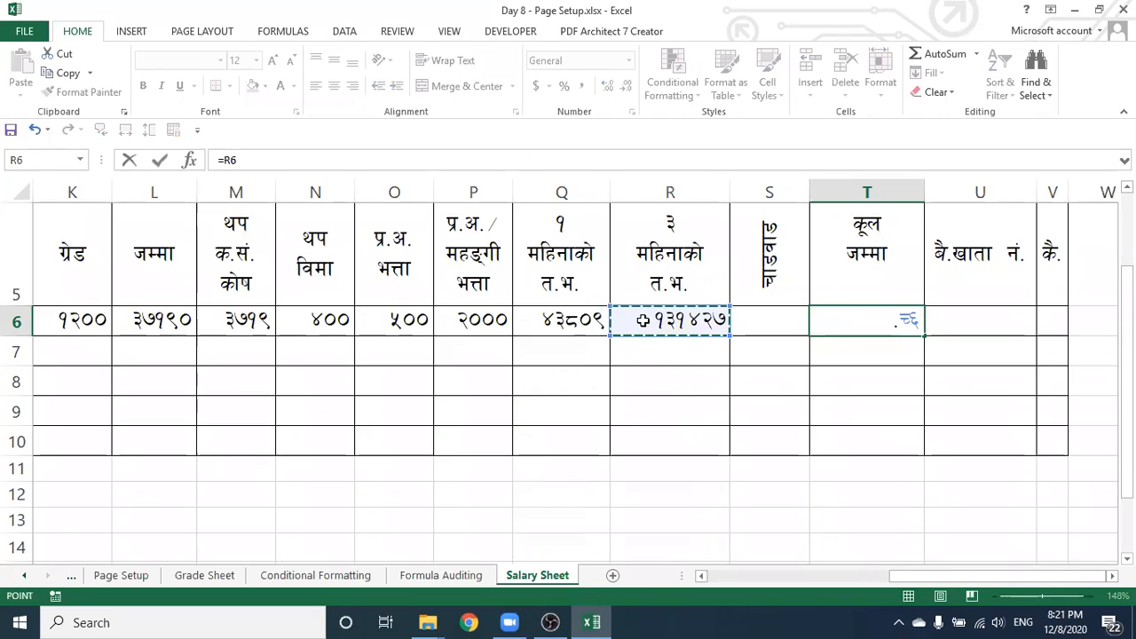
{"action": "type", "text": "+"}
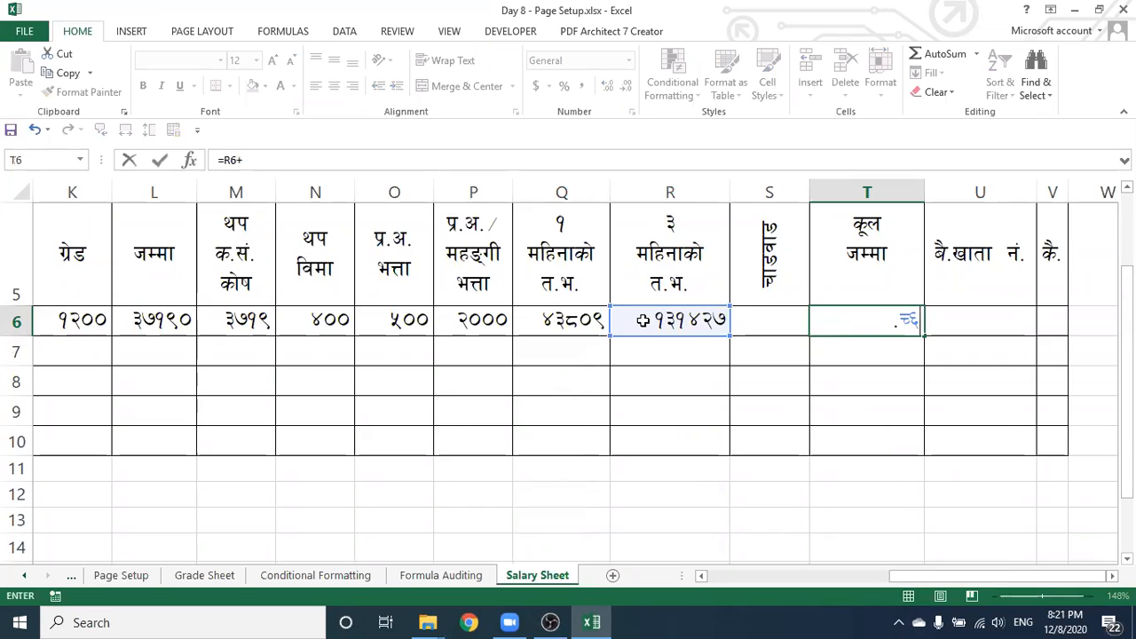
{"action": "left_click", "coordinate": [771, 319]}
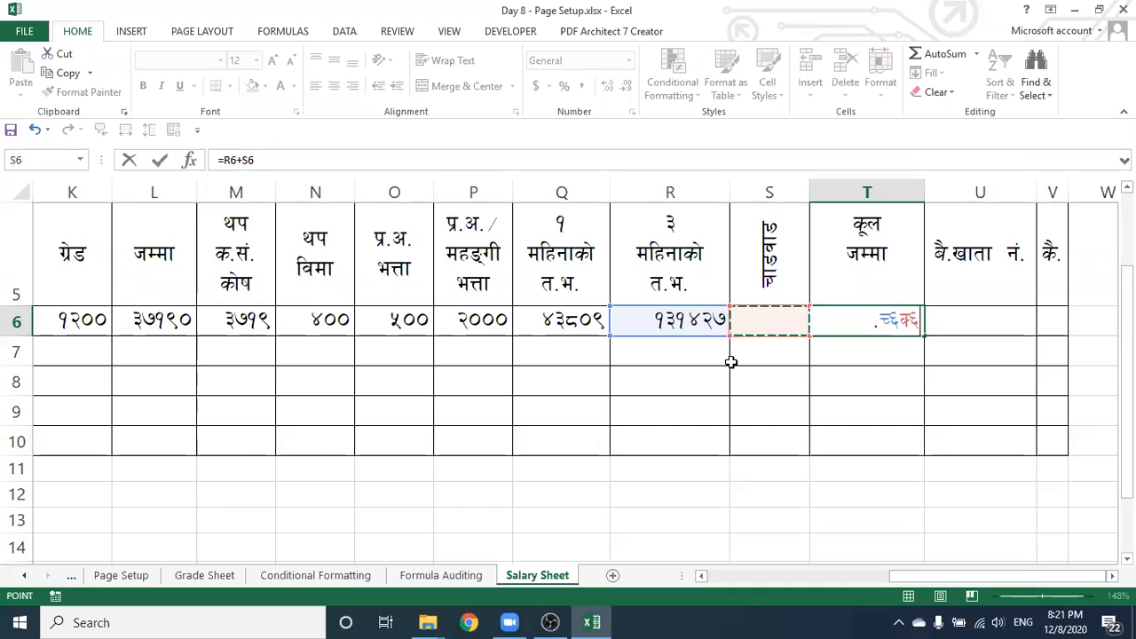
{"action": "key", "text": "Return"}
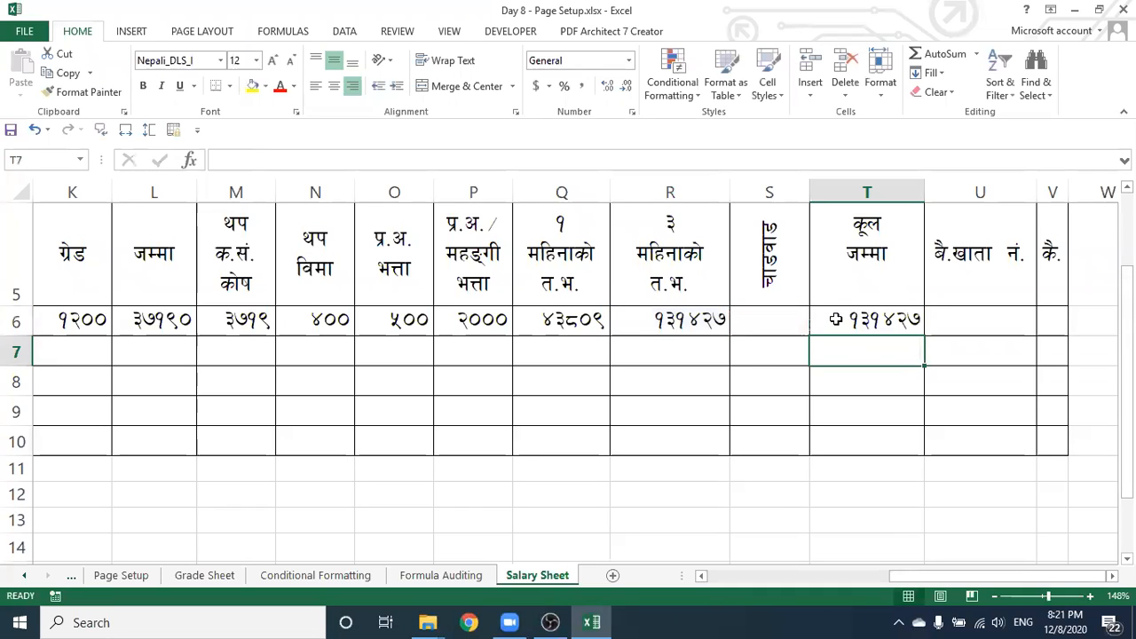
{"action": "key", "text": "Up"}
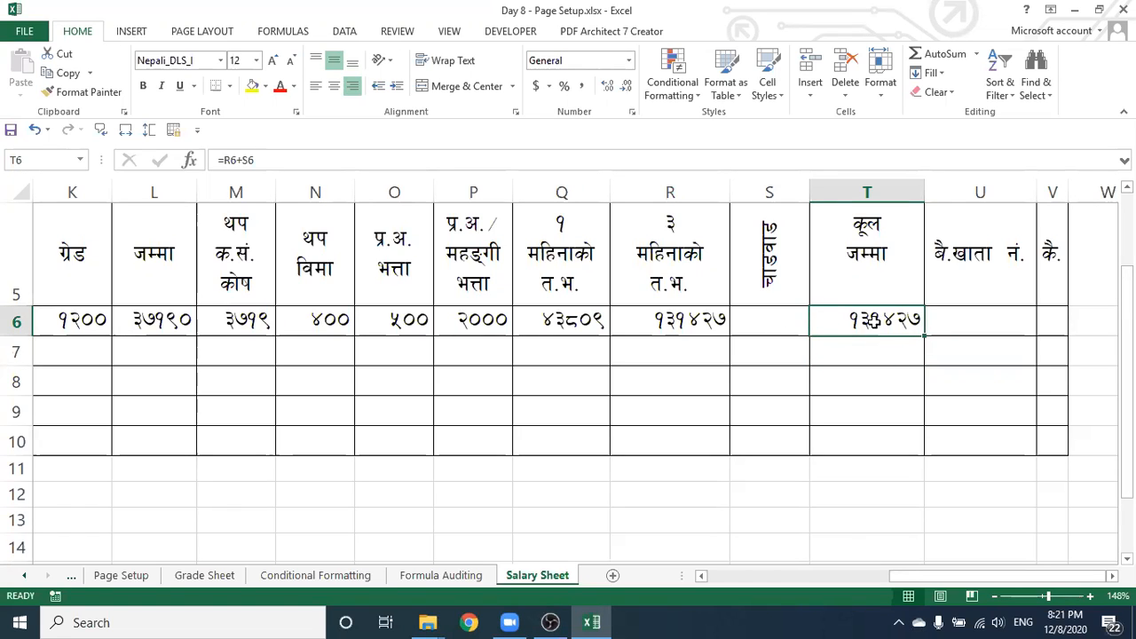
Put 37190 in S6 so the T6 total becomes 168617
{"action": "left_click", "coordinate": [760, 323]}
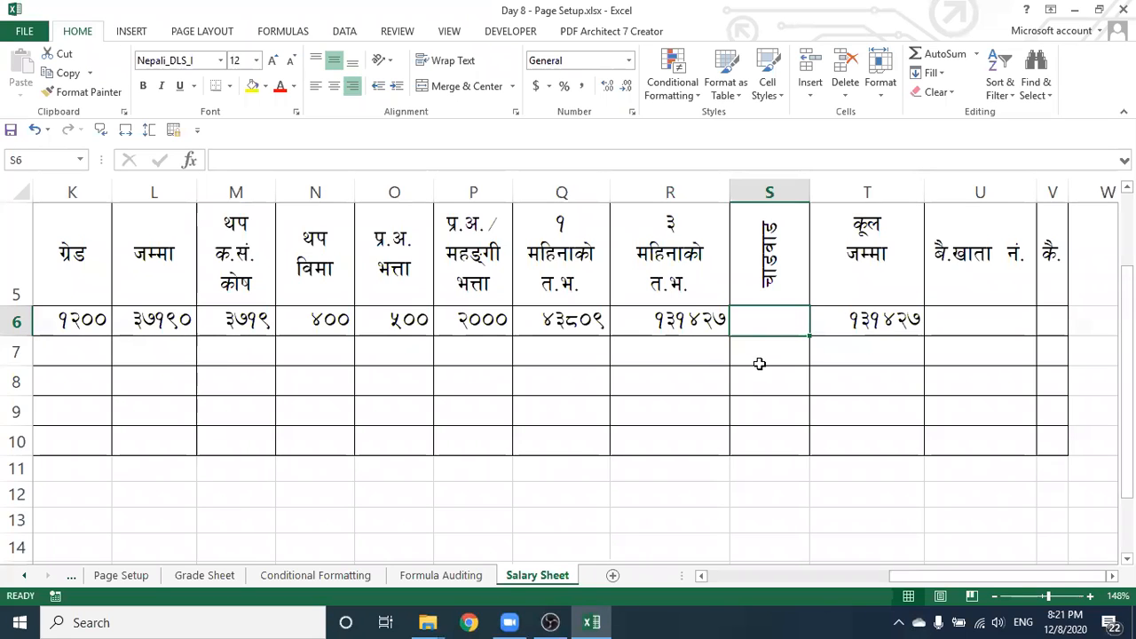
{"action": "type", "text": "37"}
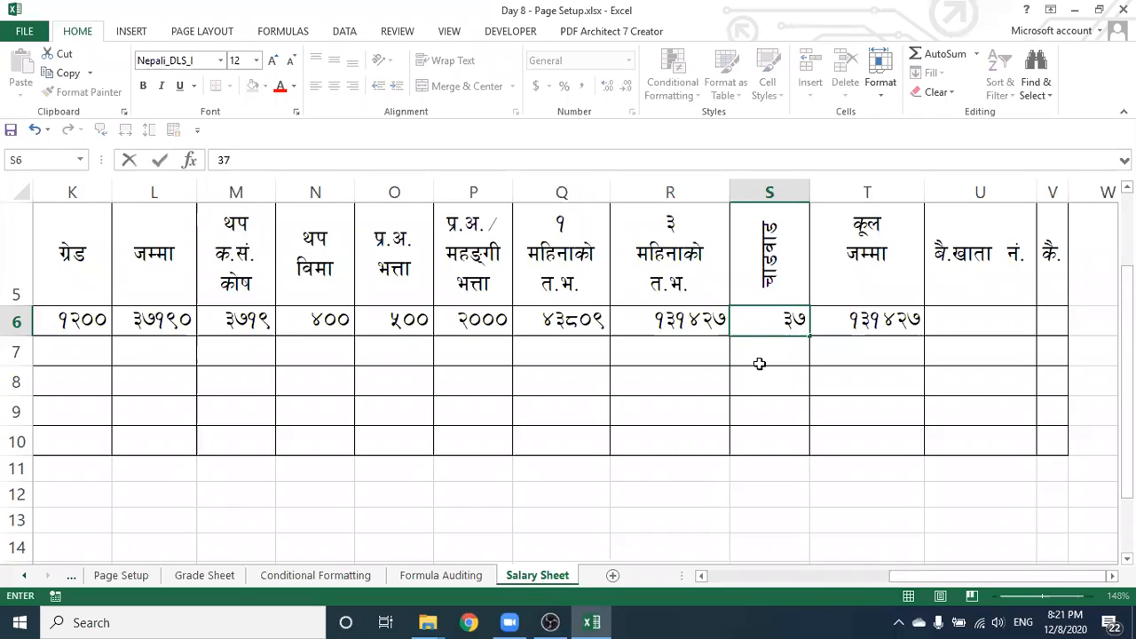
{"action": "type", "text": "190"}
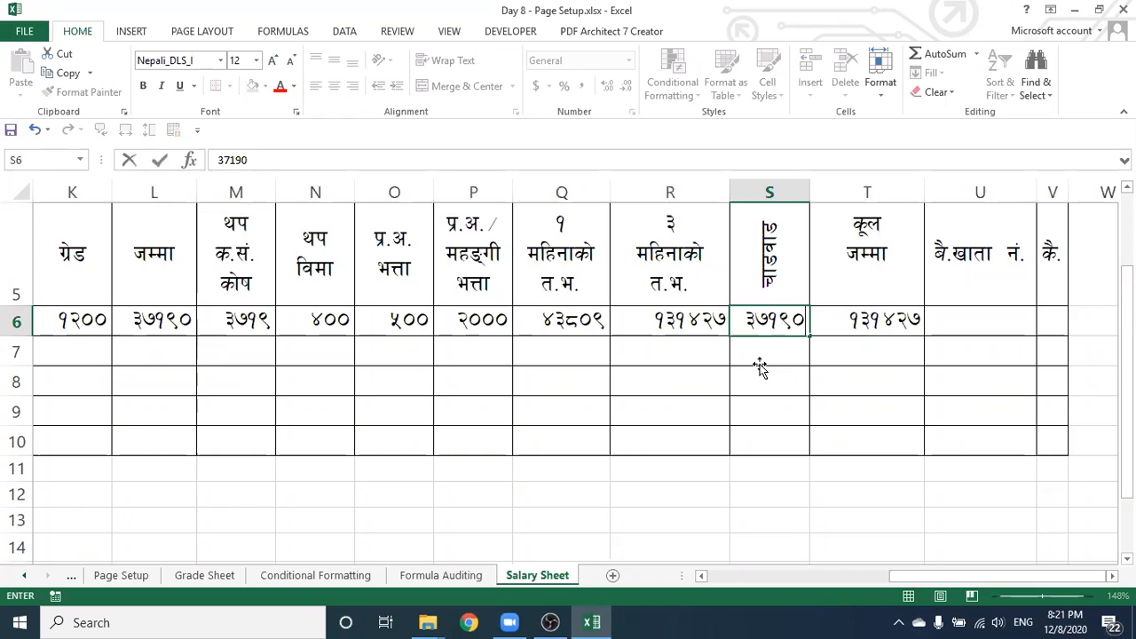
{"action": "key", "text": "Return"}
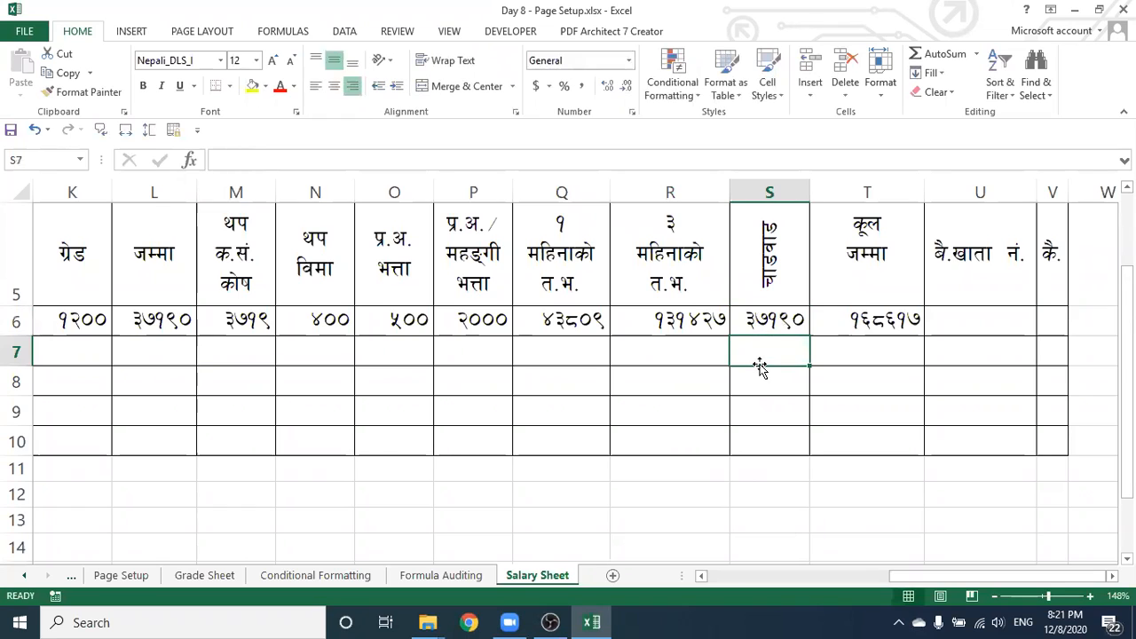
{"action": "left_click", "coordinate": [835, 319]}
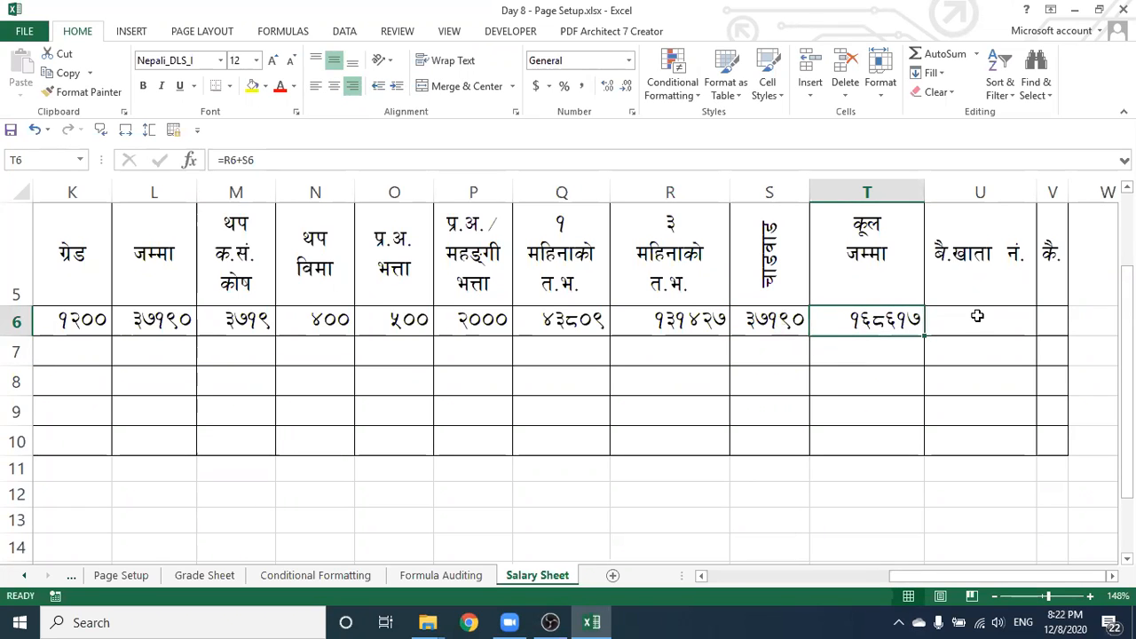
{"action": "left_click", "coordinate": [977, 316]}
Fill the L6 and M6 formulas down to row 9
{"action": "left_click", "coordinate": [1049, 323]}
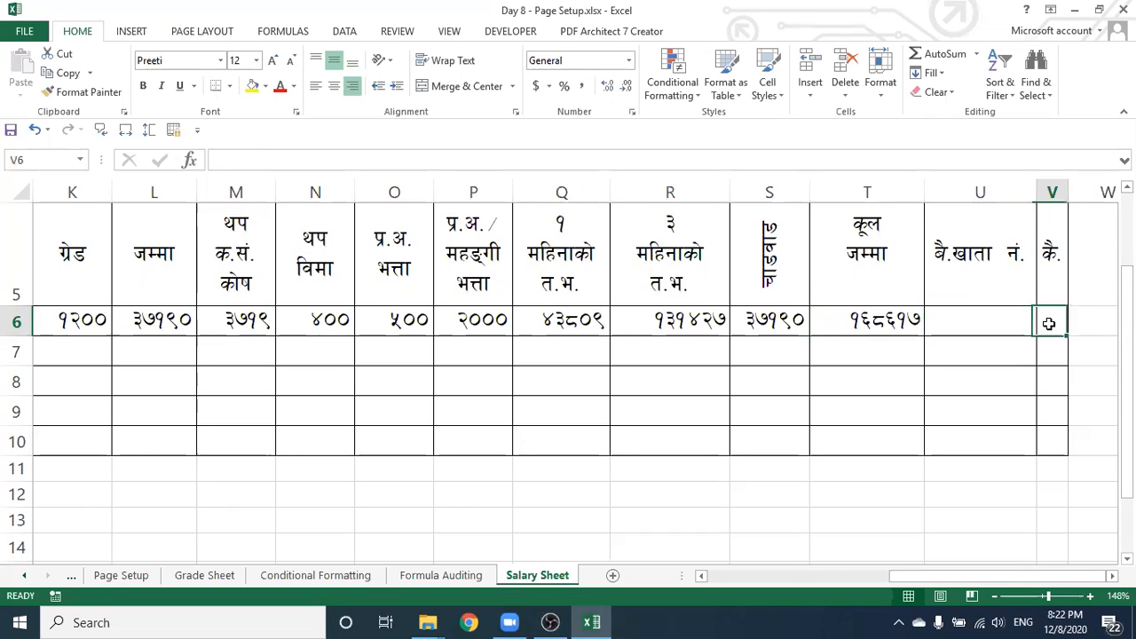
{"action": "left_click", "coordinate": [843, 320]}
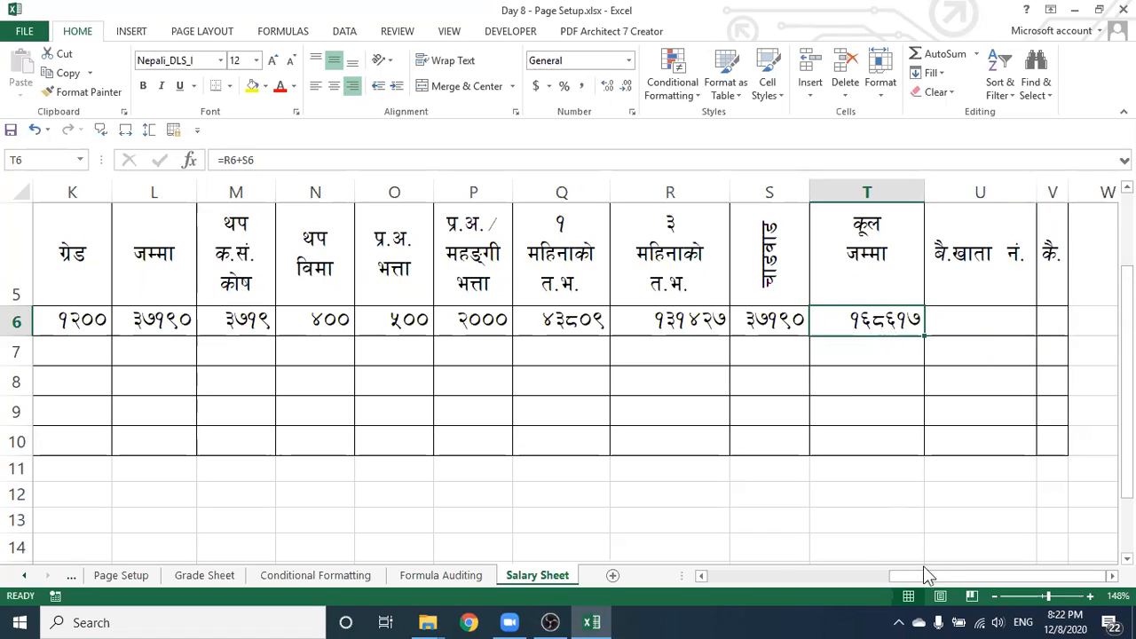
{"action": "left_click_drag", "start_coordinate": [923, 576], "coordinate": [835, 575]}
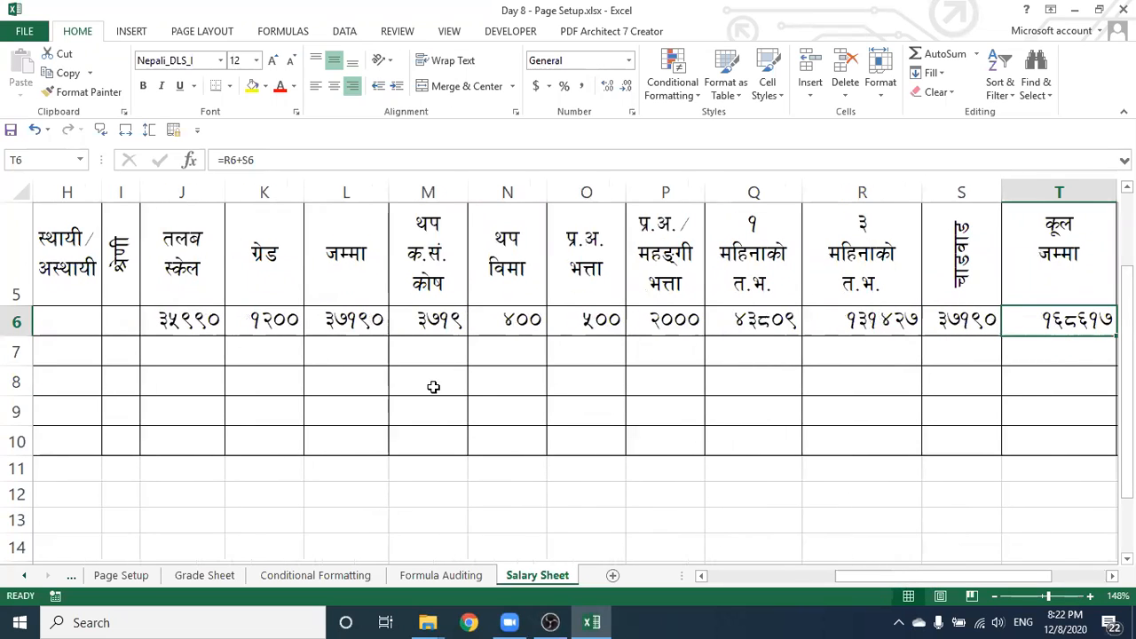
{"action": "left_click", "coordinate": [355, 321]}
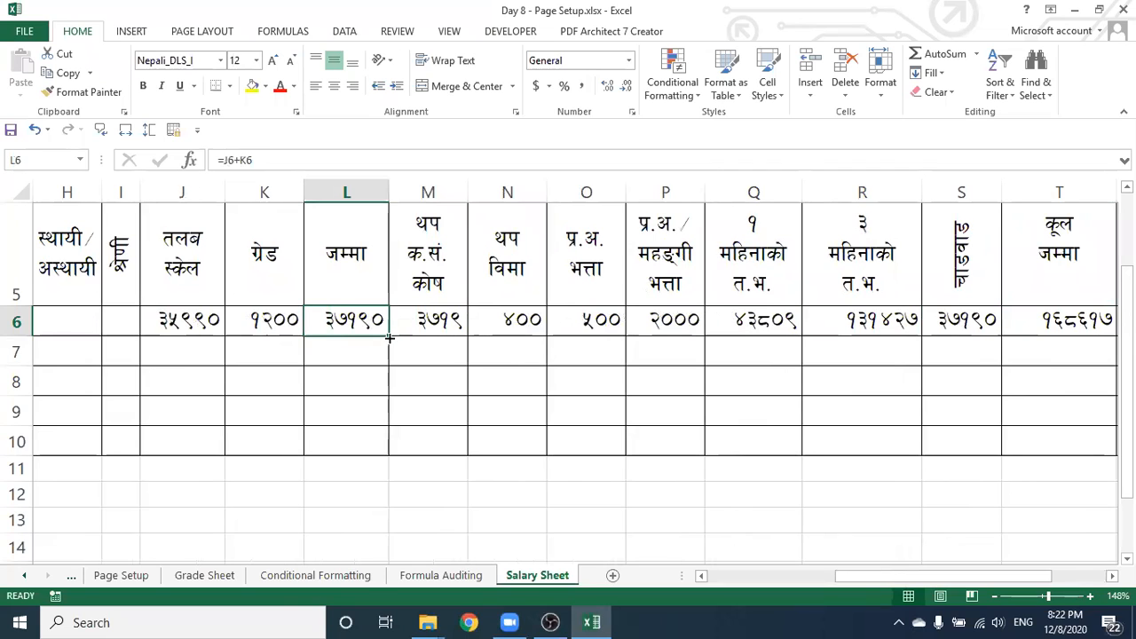
{"action": "left_click_drag", "start_coordinate": [377, 427], "coordinate": [378, 424]}
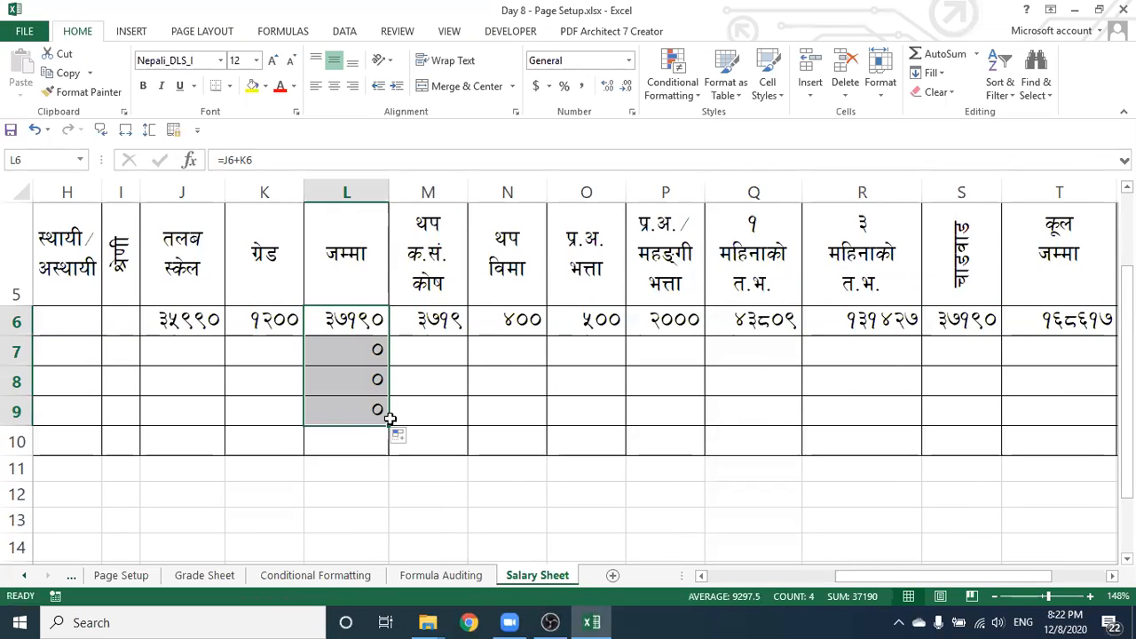
{"action": "left_click", "coordinate": [426, 320]}
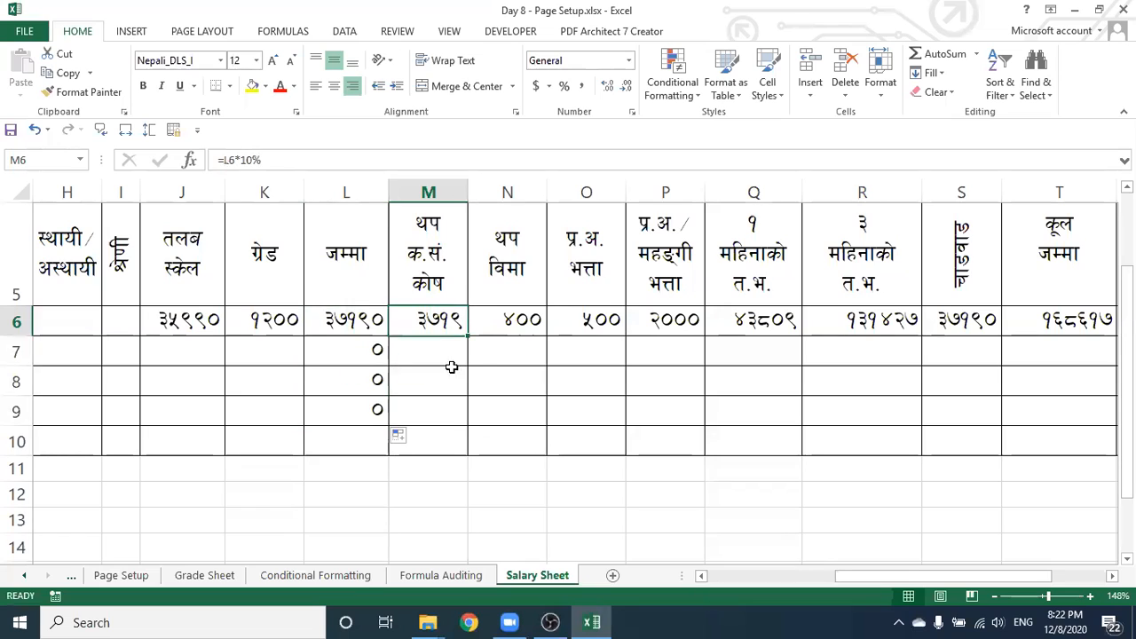
{"action": "left_click_drag", "start_coordinate": [470, 338], "coordinate": [461, 408]}
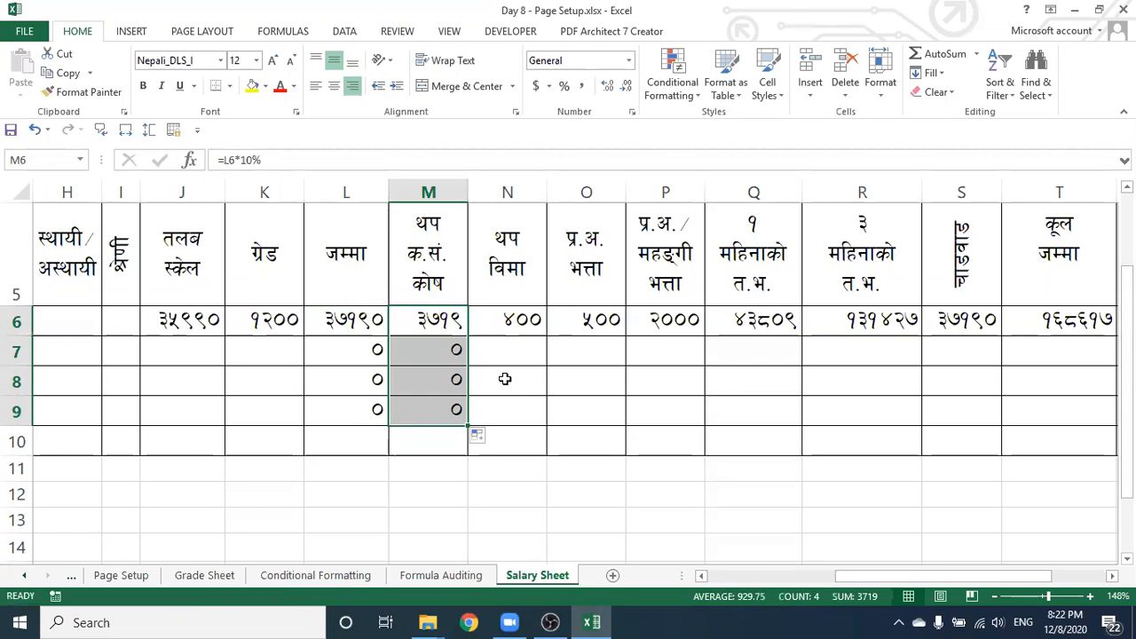
{"action": "left_click", "coordinate": [526, 325]}
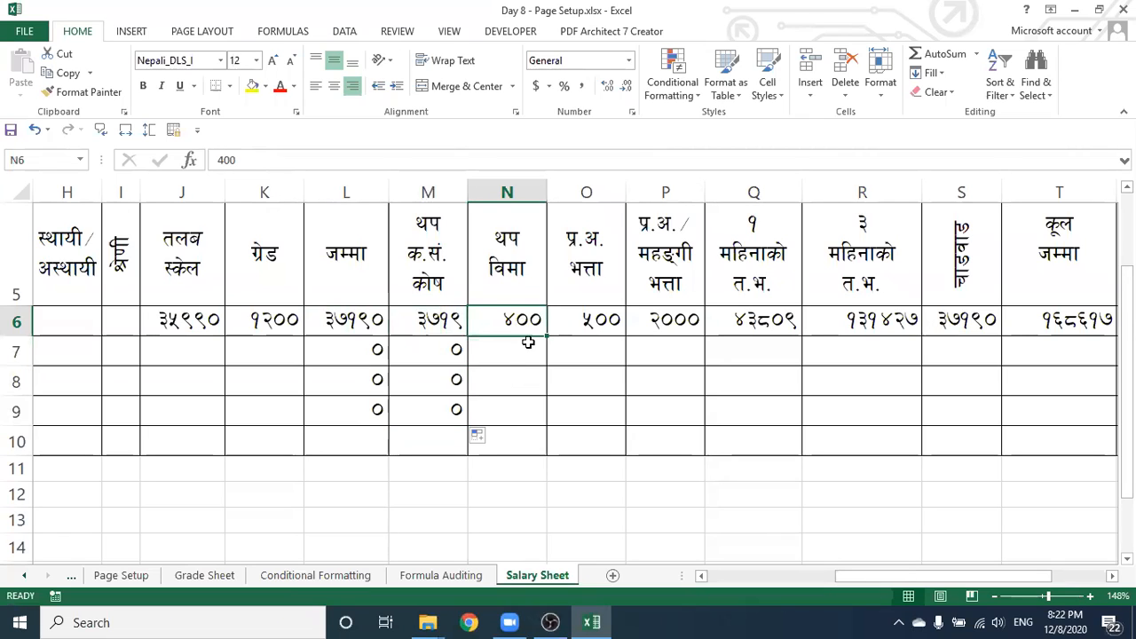
{"action": "left_click", "coordinate": [598, 326]}
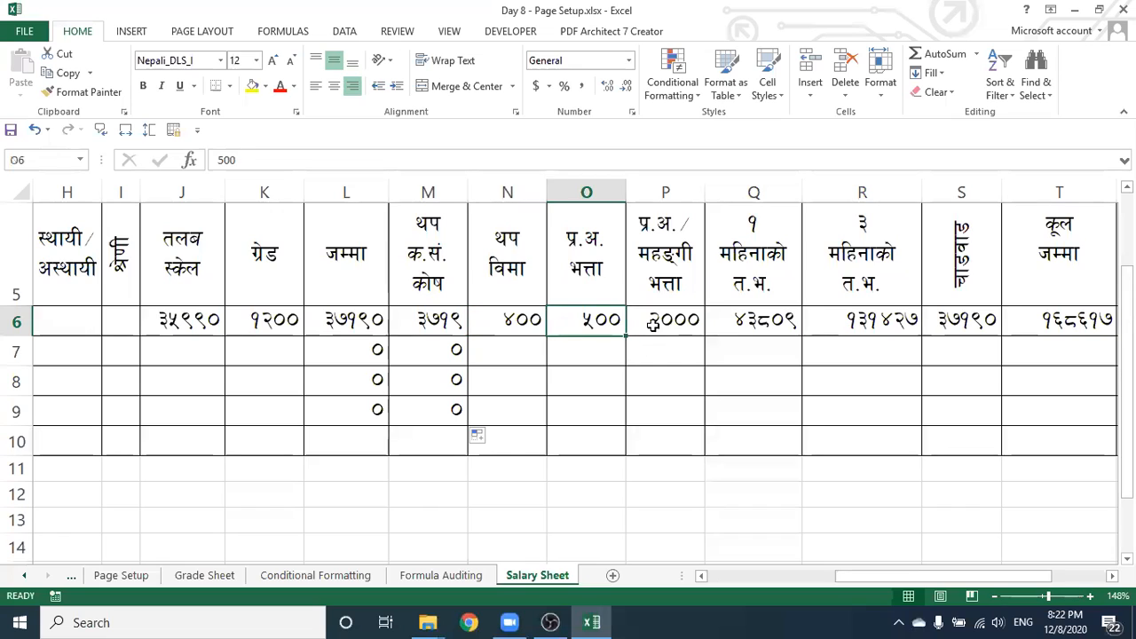
{"action": "left_click", "coordinate": [660, 327]}
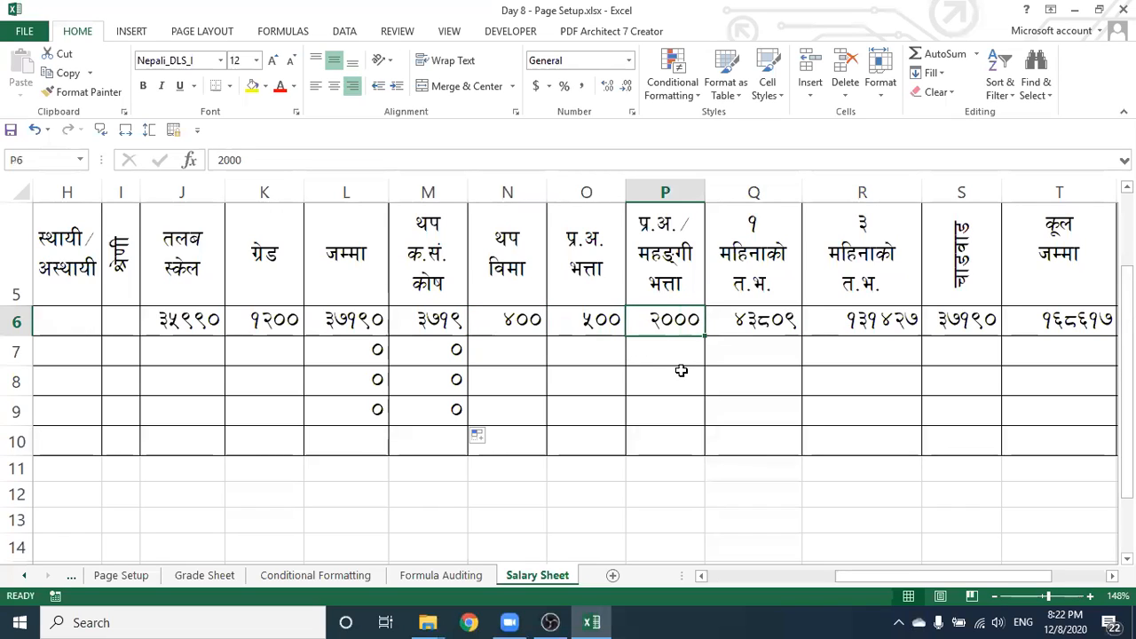
Fill the Q6 and R6 formulas down to row 9 and the T6 total down to T10
{"action": "left_click", "coordinate": [734, 324]}
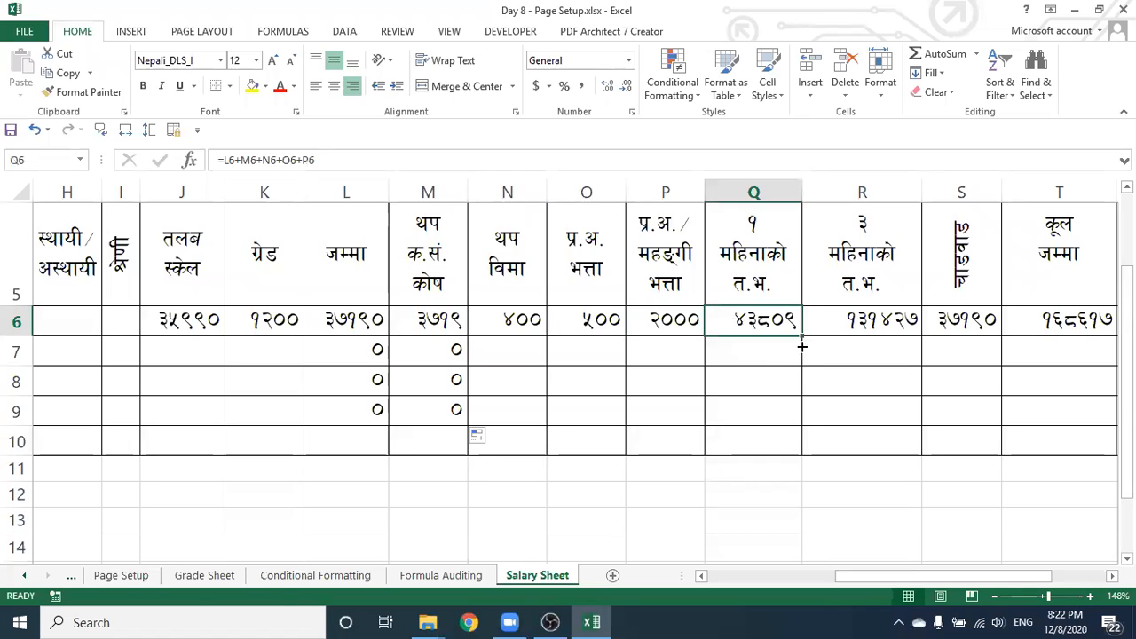
{"action": "left_click_drag", "start_coordinate": [793, 420], "coordinate": [791, 420]}
{"action": "left_click_drag", "start_coordinate": [873, 412], "coordinate": [807, 417]}
{"action": "left_click", "coordinate": [861, 324]}
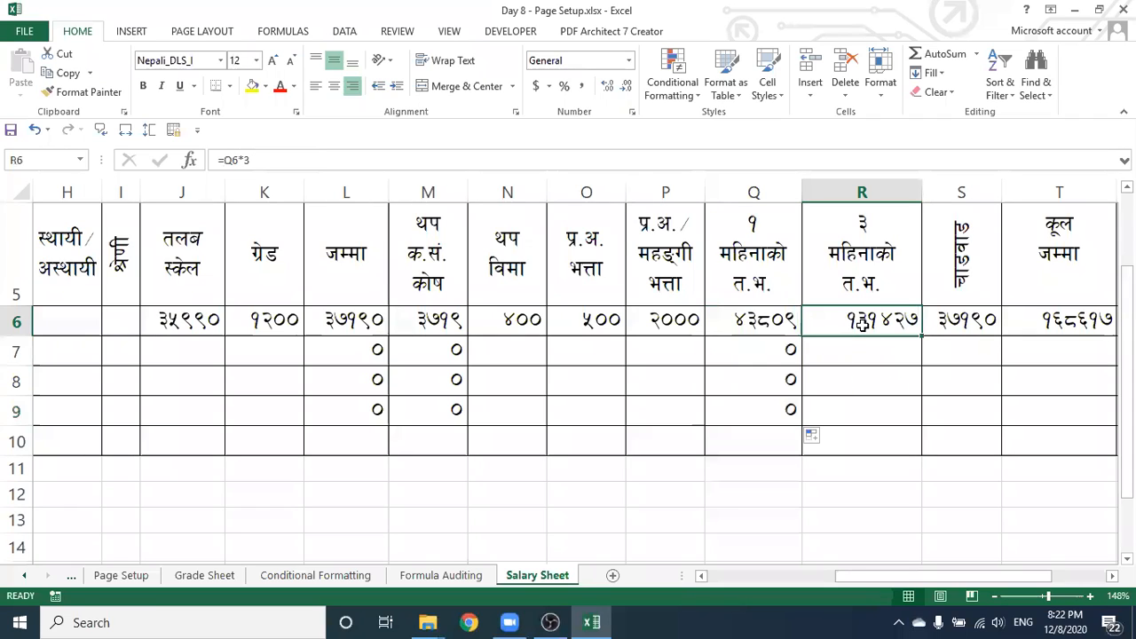
{"action": "left_click_drag", "start_coordinate": [923, 337], "coordinate": [915, 420]}
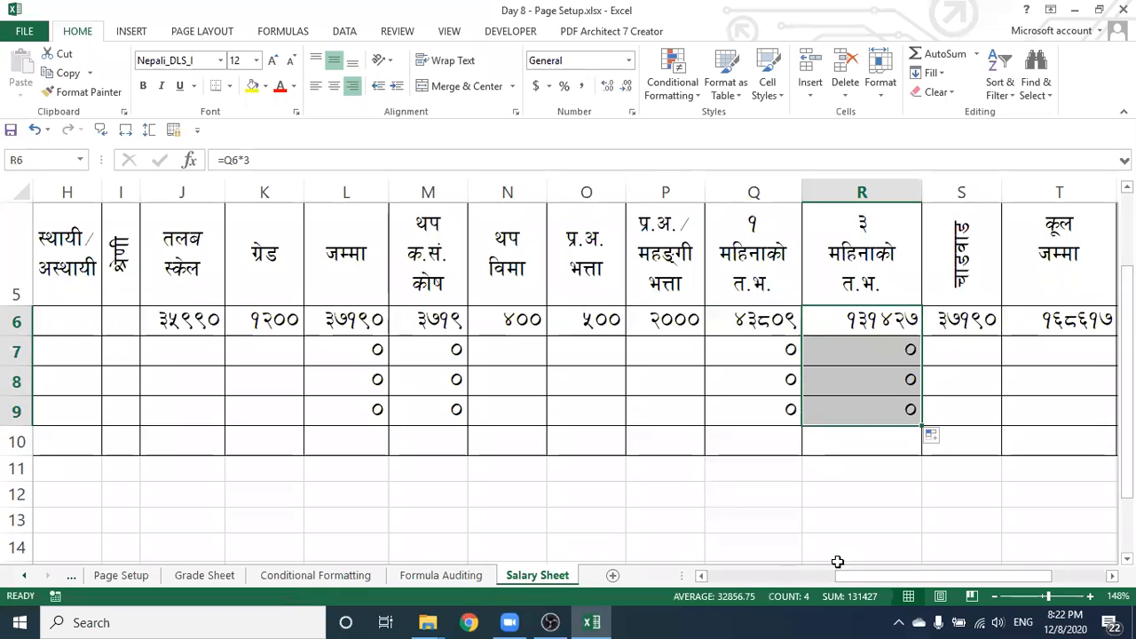
{"action": "left_click_drag", "start_coordinate": [833, 573], "coordinate": [946, 569]}
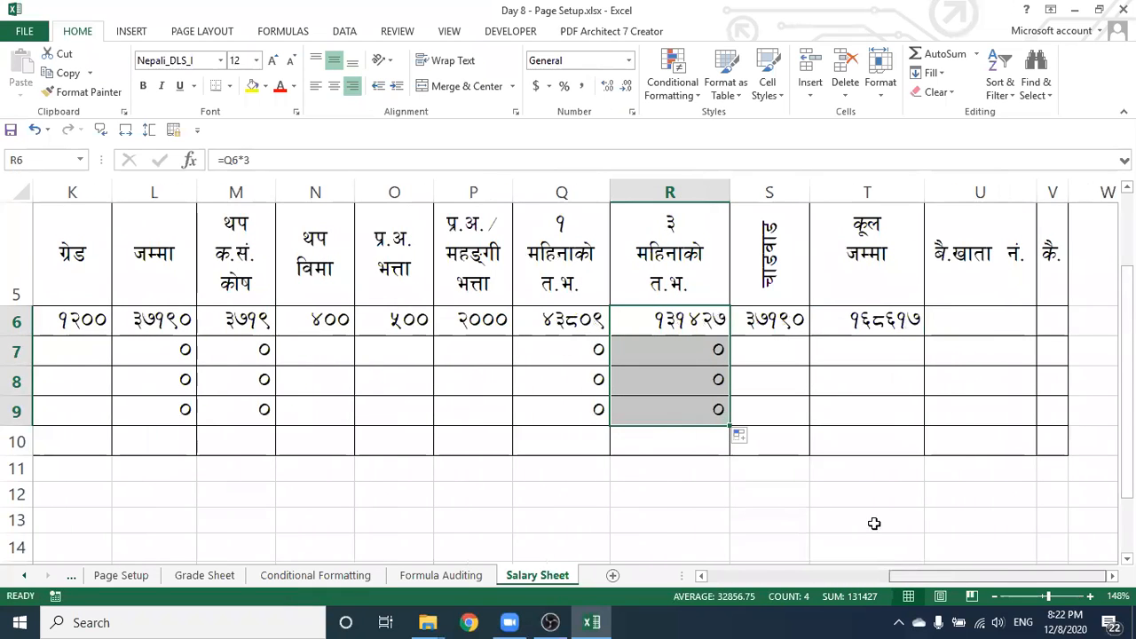
{"action": "left_click", "coordinate": [859, 325]}
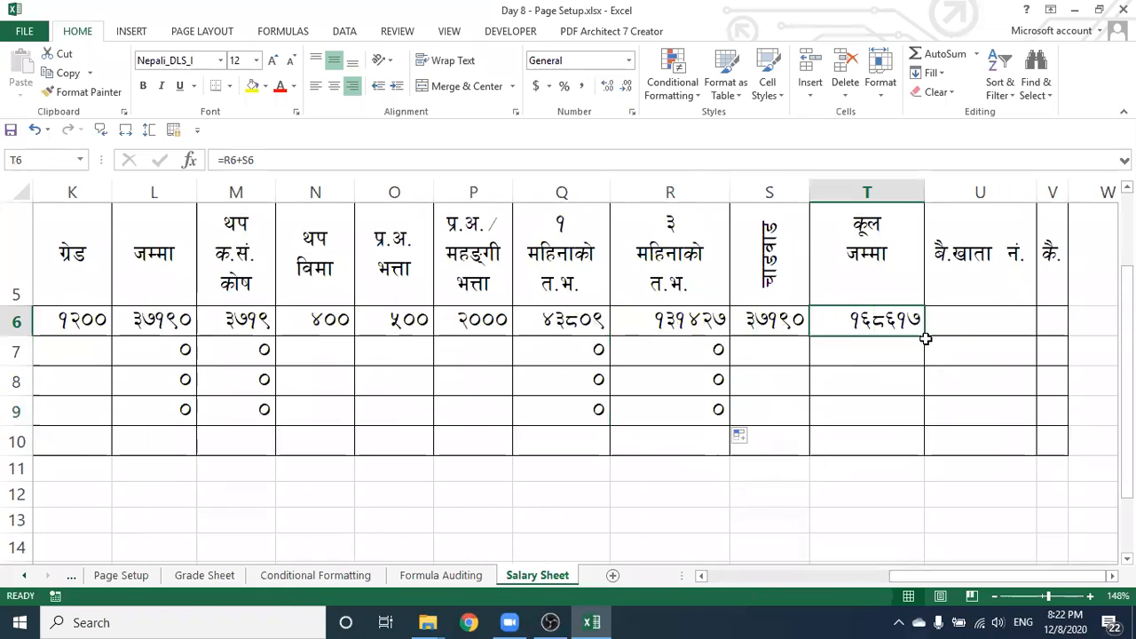
{"action": "left_click_drag", "start_coordinate": [923, 363], "coordinate": [920, 441]}
{"action": "left_click", "coordinate": [848, 493]}
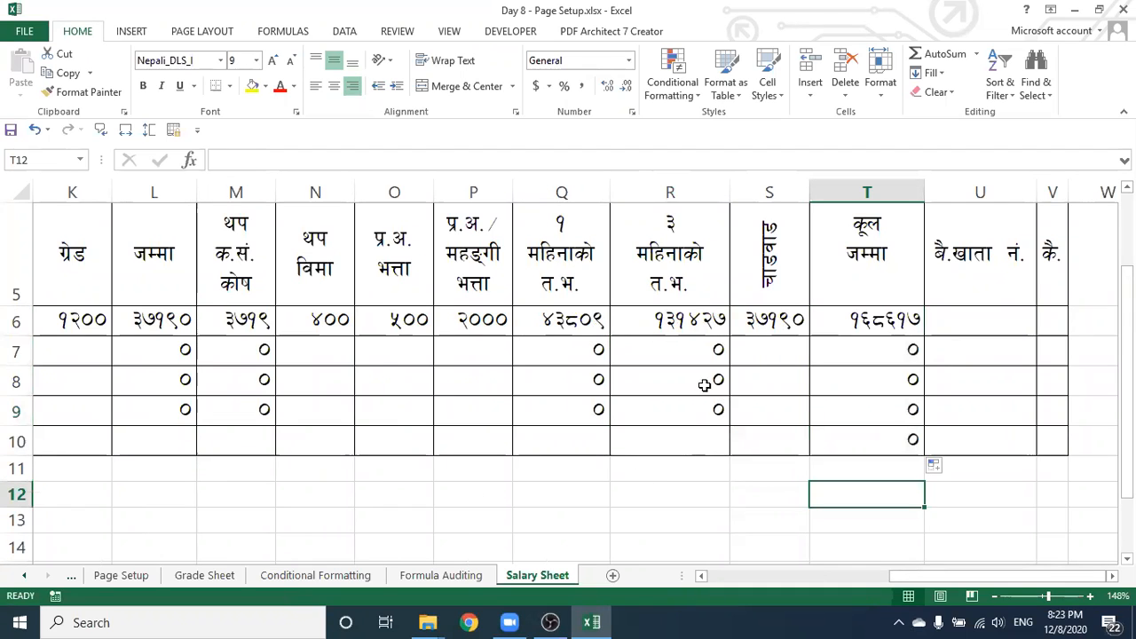
{"action": "left_click_drag", "start_coordinate": [927, 578], "coordinate": [735, 577]}
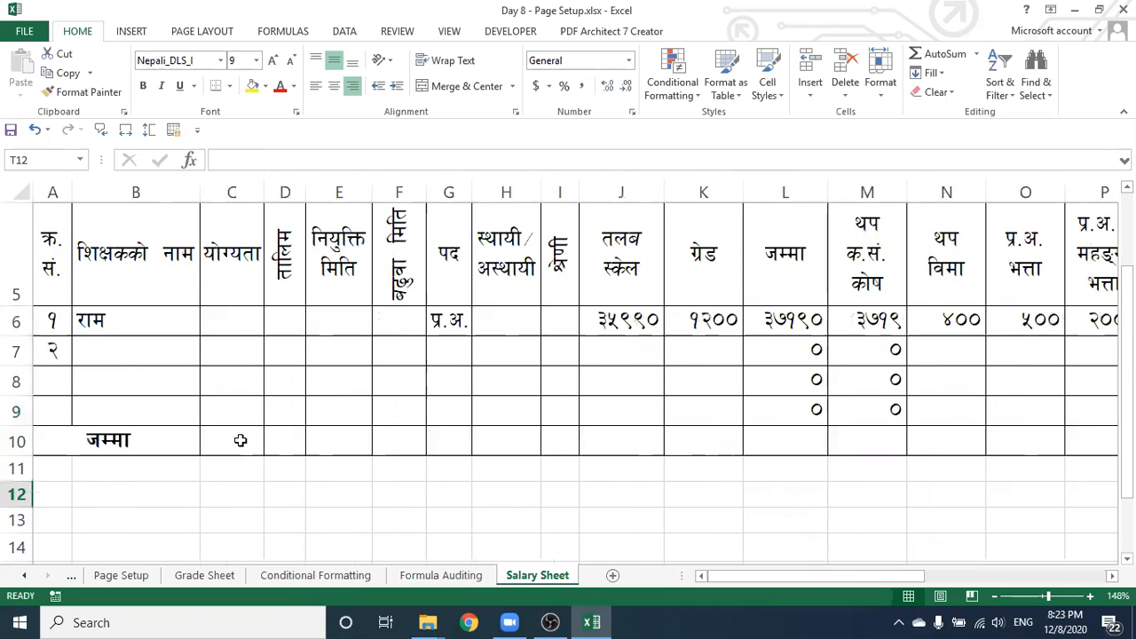
Enter the second teacher's name in B7 and salary scale 28200 in J7
{"action": "left_click", "coordinate": [112, 346]}
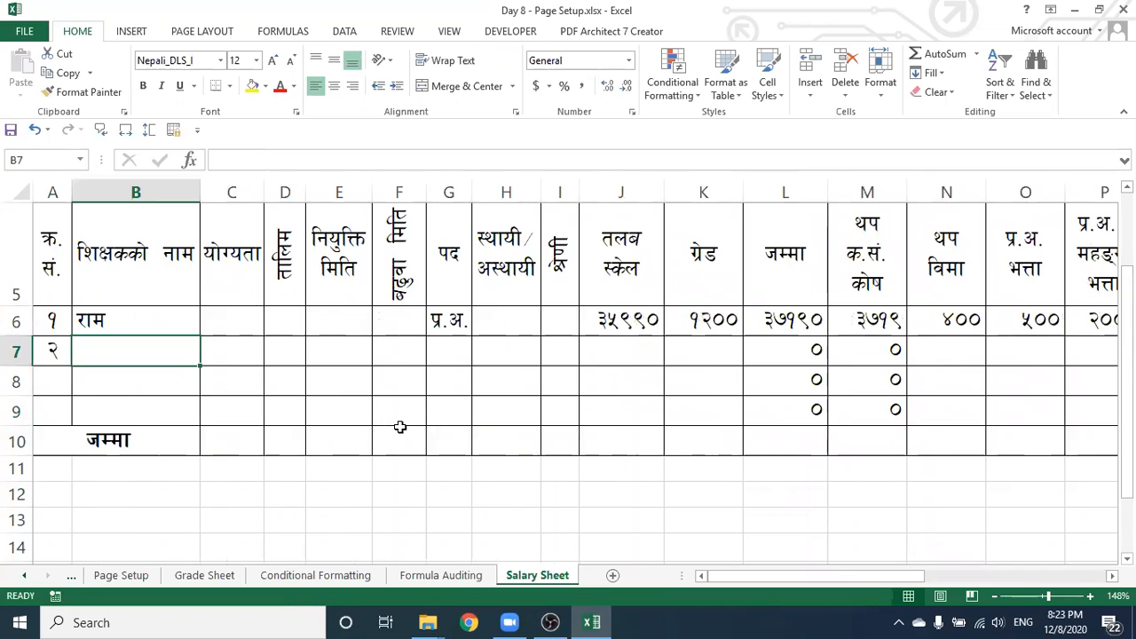
{"action": "type", "text": "xl/"}
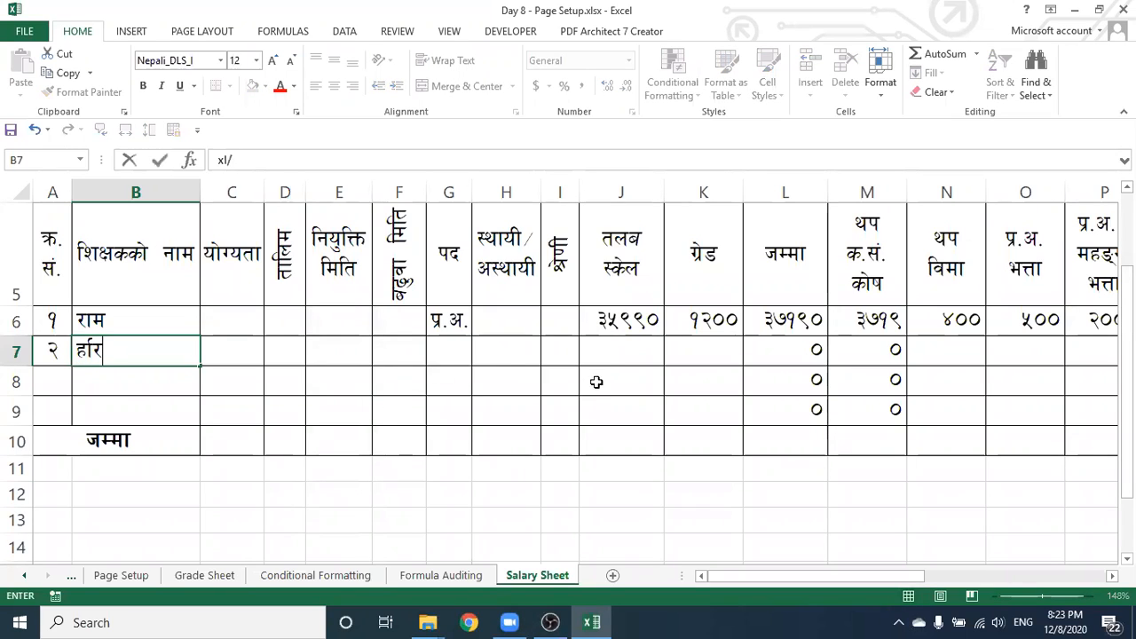
{"action": "left_click", "coordinate": [605, 355]}
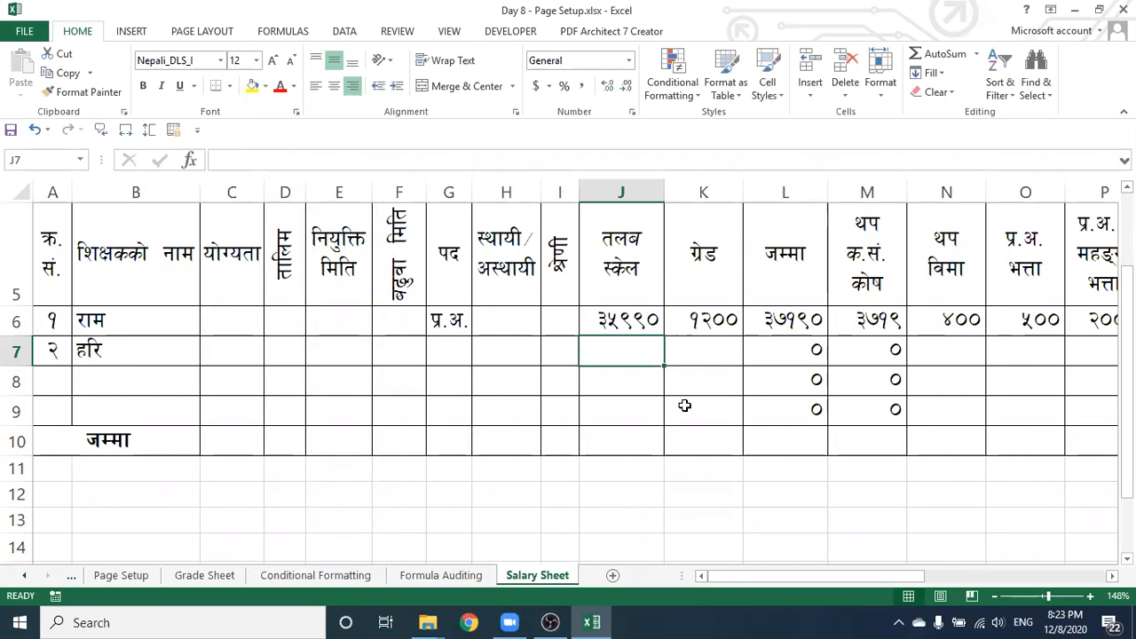
{"action": "type", "text": "28200"}
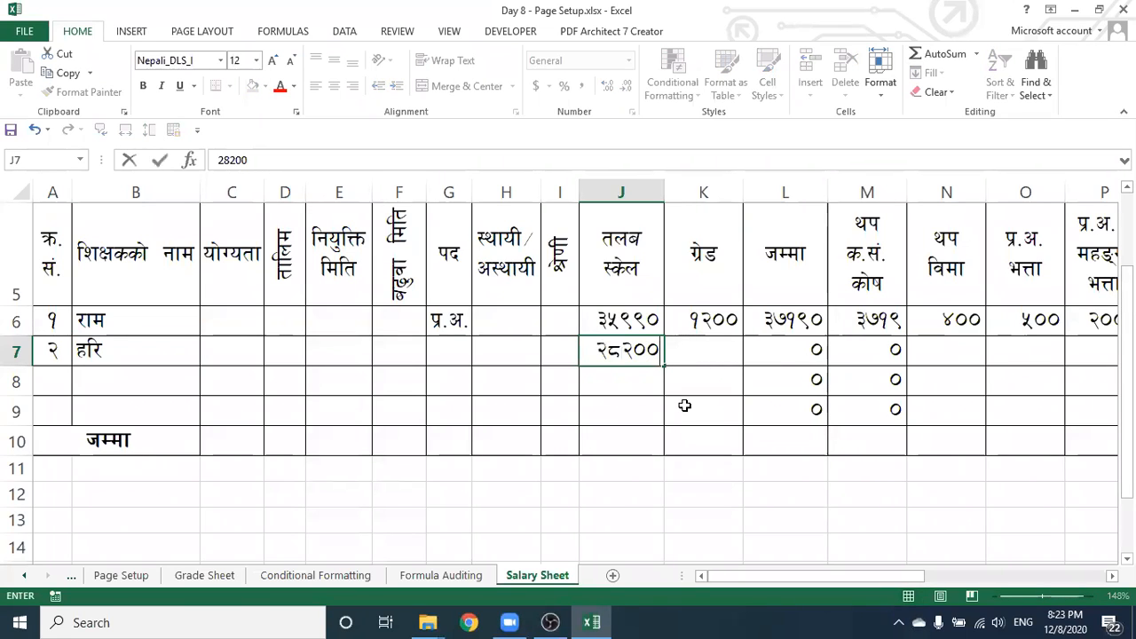
{"action": "key", "text": "Tab"}
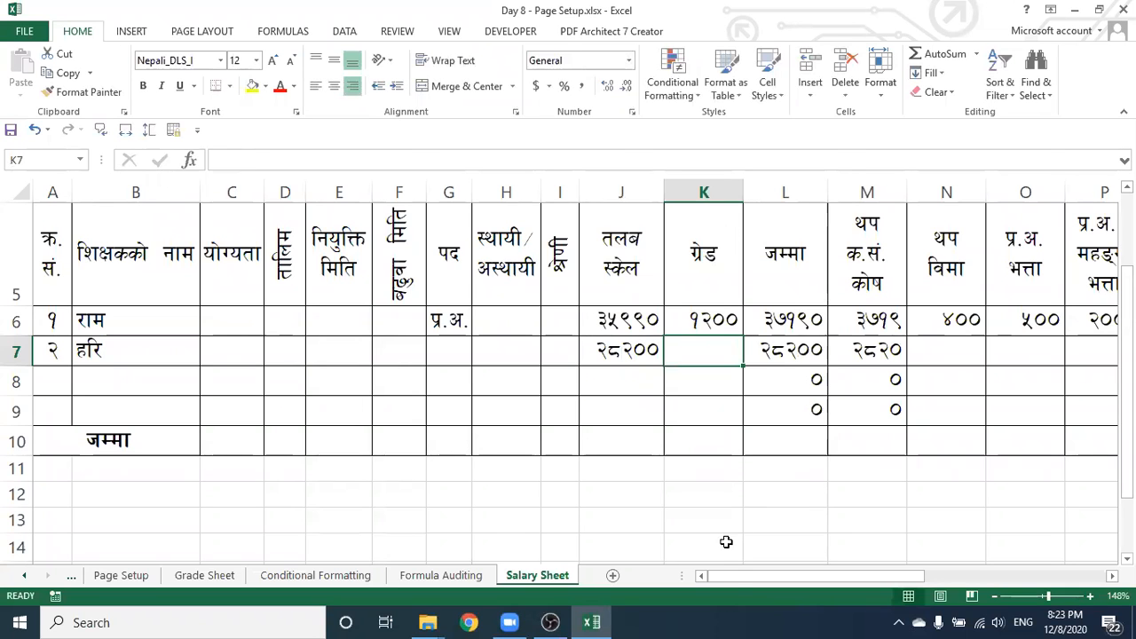
Enter grade 940 in K7, 400 in N7 and 2000 in P7
{"action": "left_click_drag", "start_coordinate": [735, 575], "coordinate": [700, 405]}
{"action": "key", "text": "F2"}
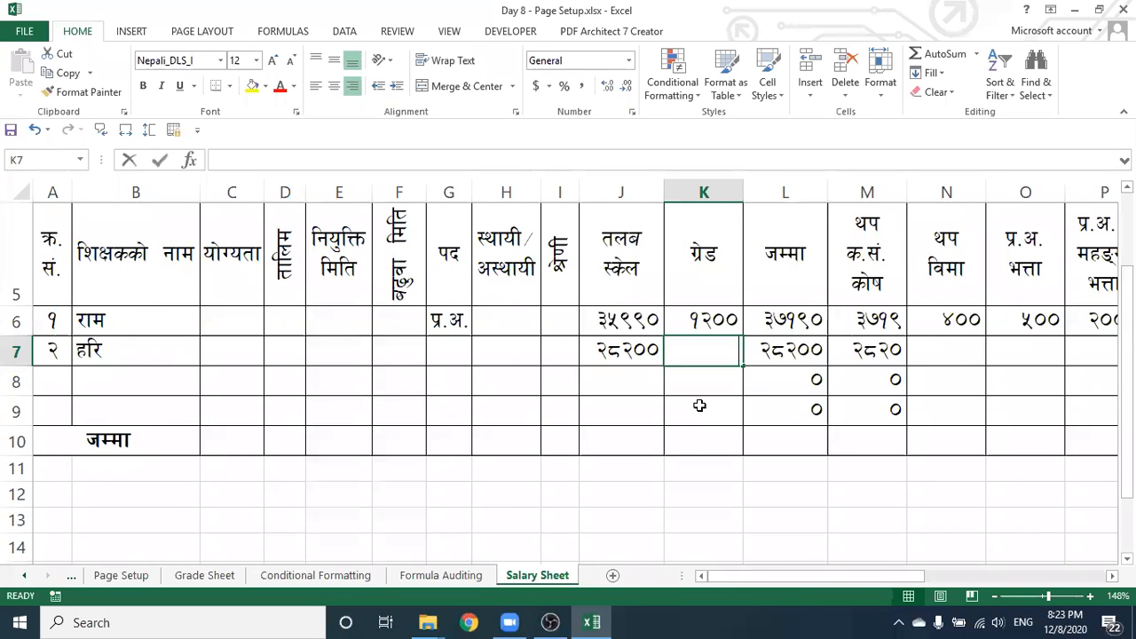
{"action": "type", "text": "12"}
{"action": "key", "text": "BackSpace"}
{"action": "key", "text": "BackSpace"}
{"action": "type", "text": "940"}
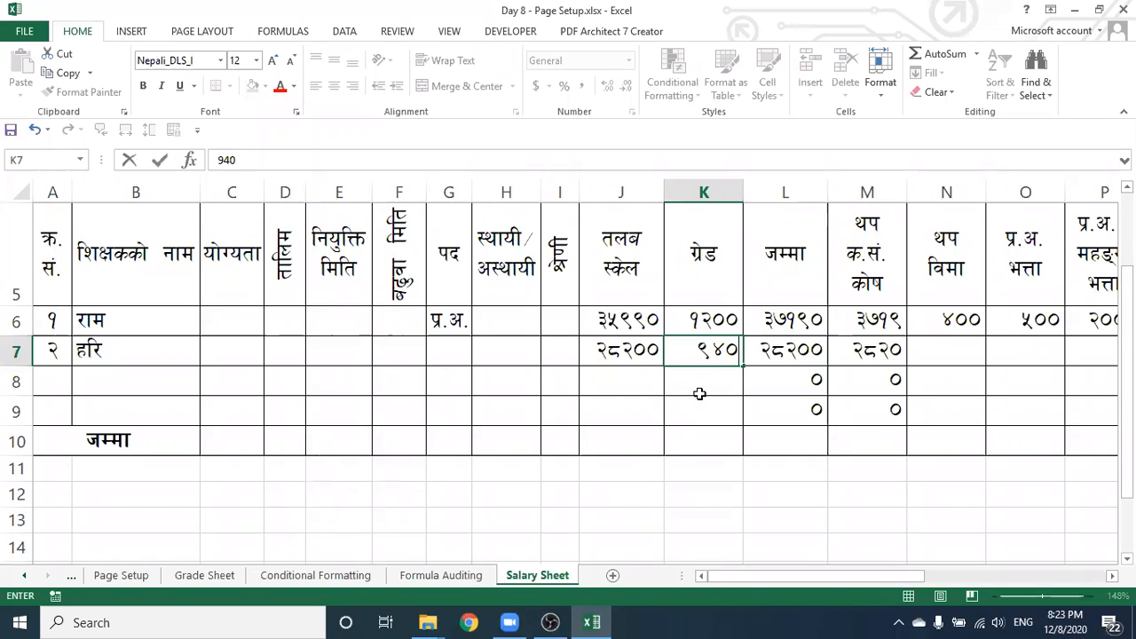
{"action": "left_click", "coordinate": [912, 383]}
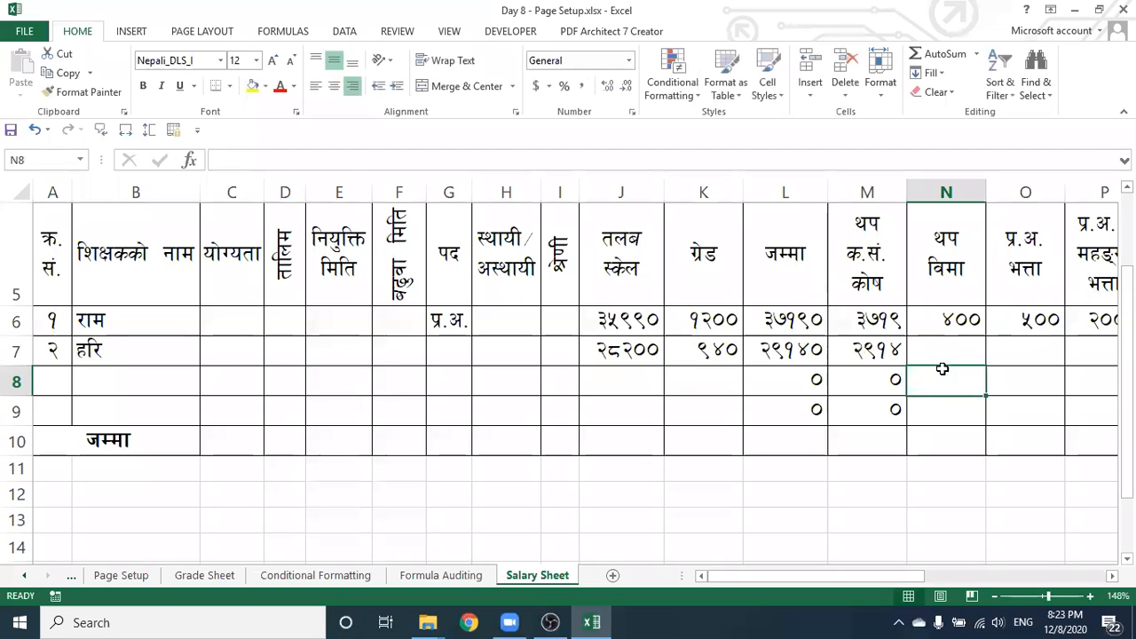
{"action": "left_click", "coordinate": [946, 355]}
{"action": "left_click_drag", "start_coordinate": [761, 575], "coordinate": [936, 574]}
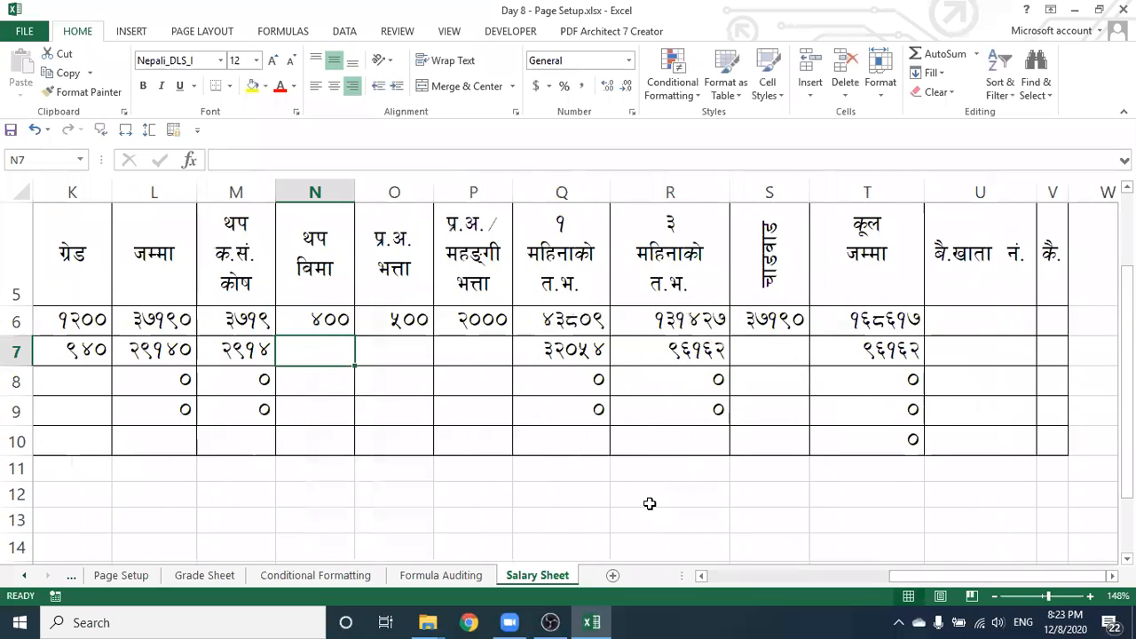
{"action": "type", "text": "400"}
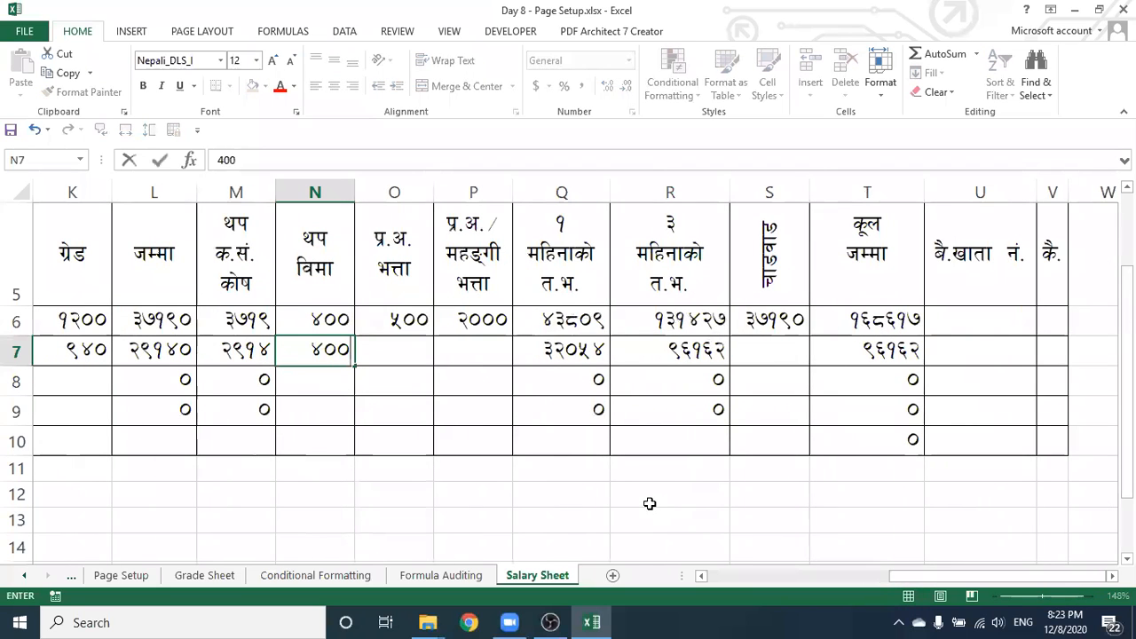
{"action": "left_click", "coordinate": [444, 349]}
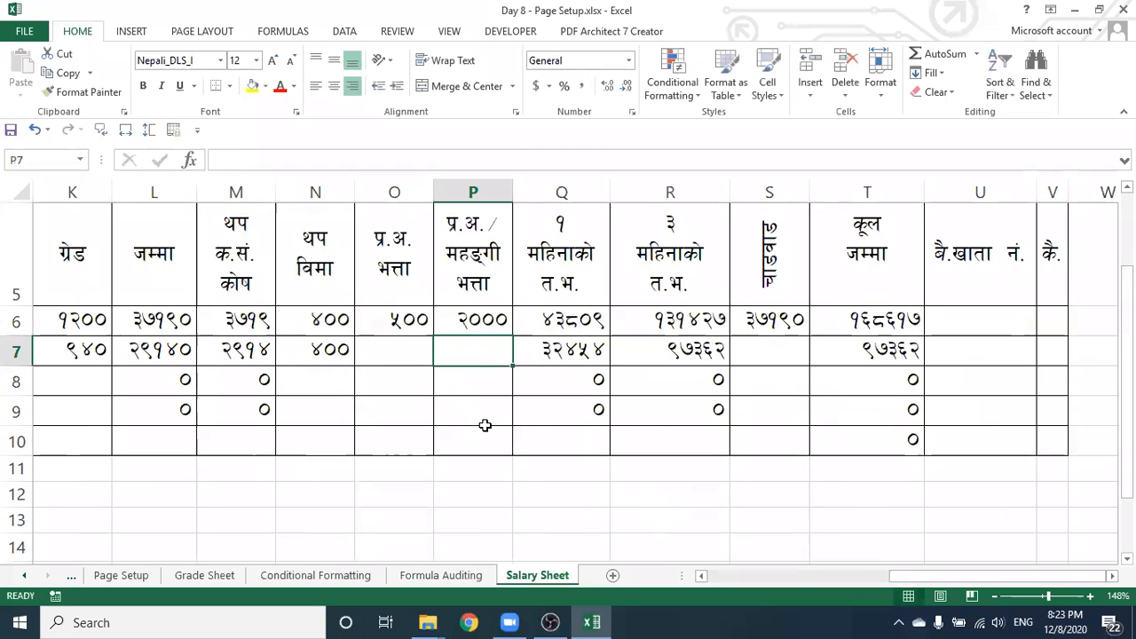
{"action": "type", "text": "2000"}
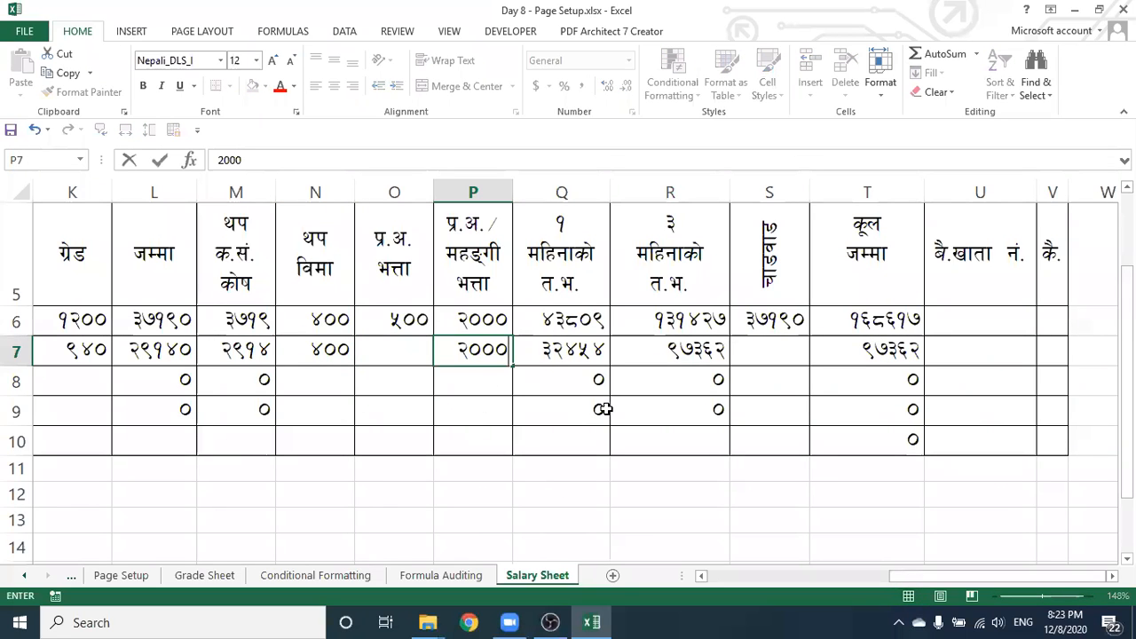
{"action": "left_click", "coordinate": [655, 407]}
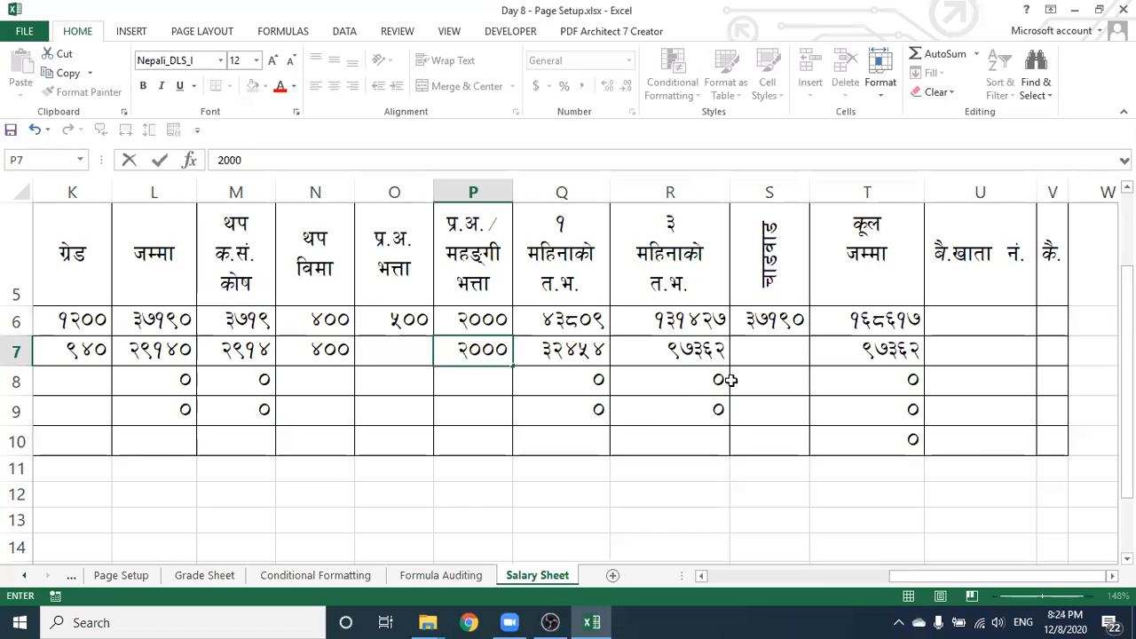
Enter 29140 in S7
{"action": "left_click", "coordinate": [773, 353]}
{"action": "left_click_drag", "start_coordinate": [917, 574], "coordinate": [839, 585]}
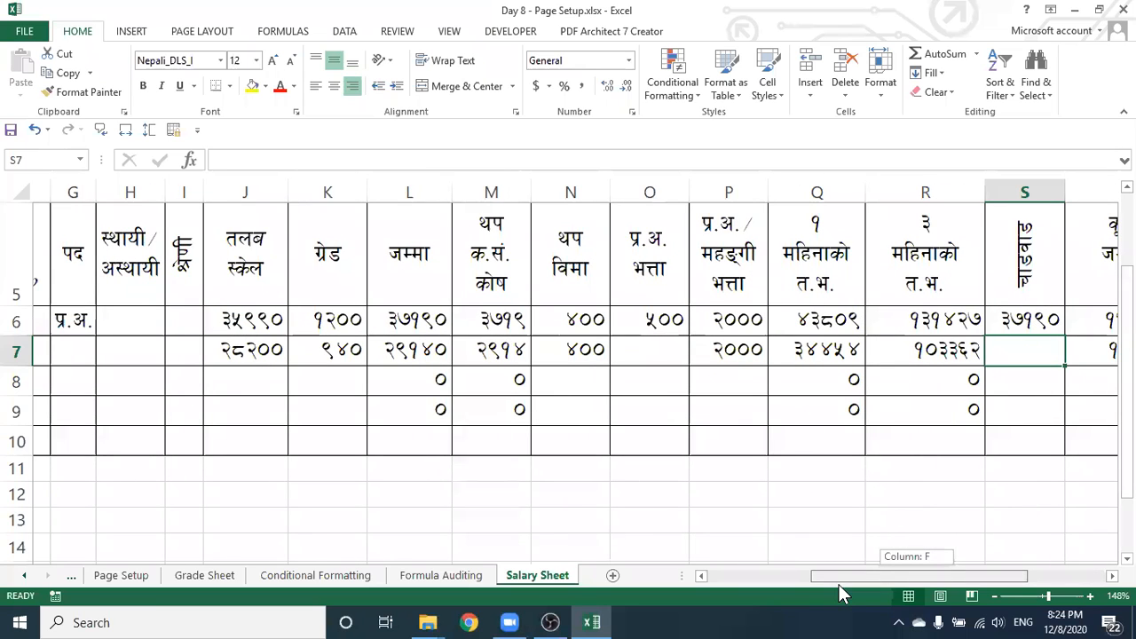
{"action": "left_click_drag", "start_coordinate": [911, 587], "coordinate": [955, 582]}
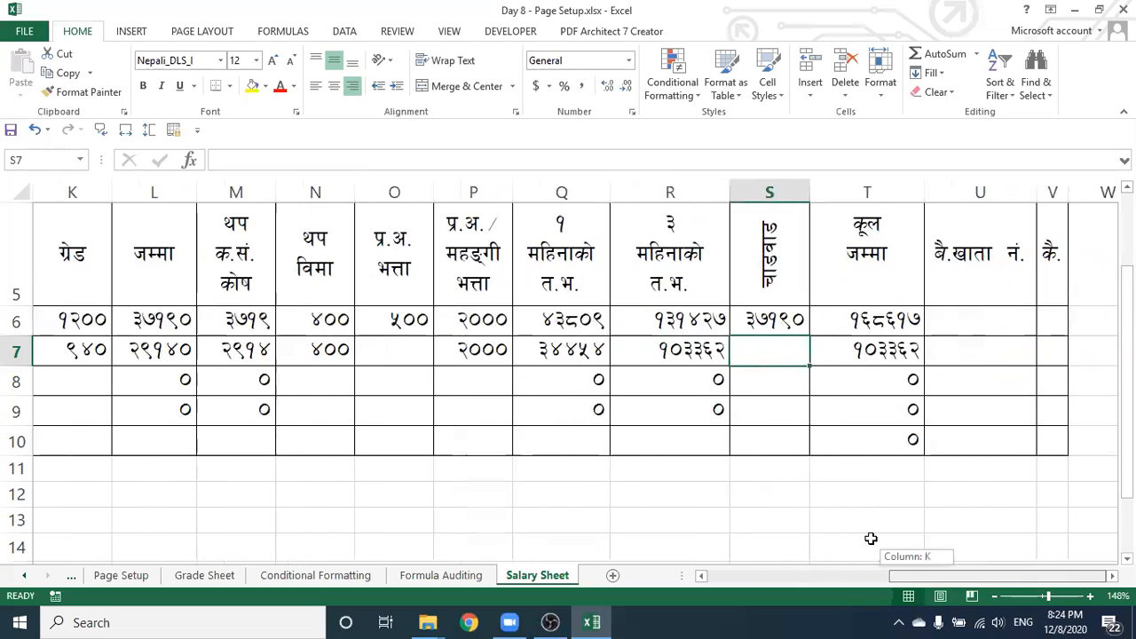
{"action": "type", "text": "29140"}
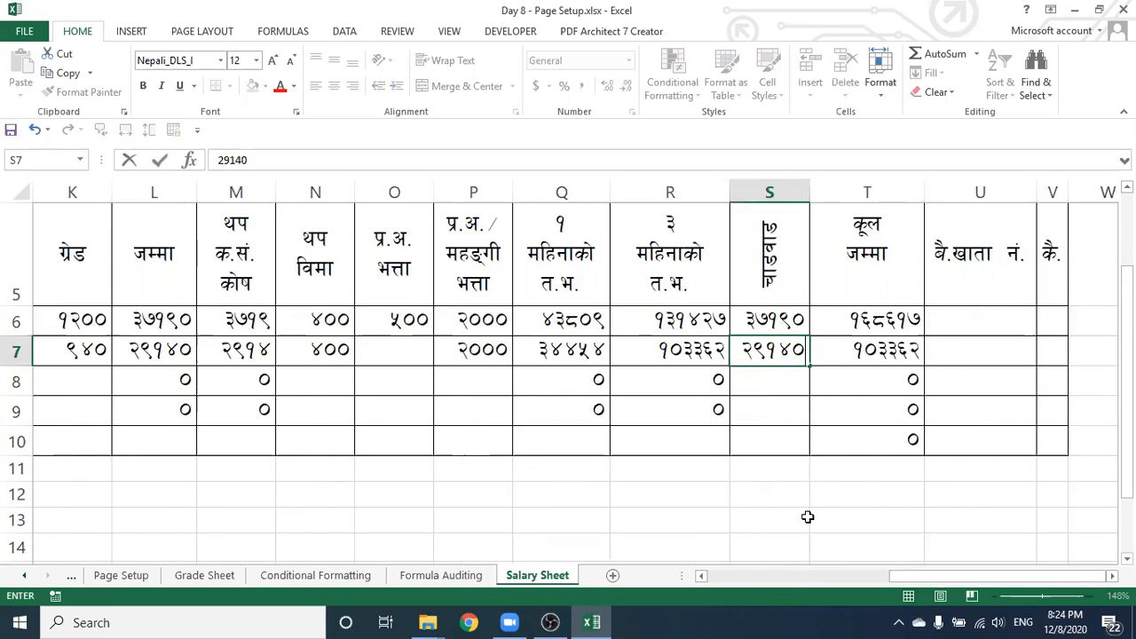
{"action": "left_click", "coordinate": [852, 411]}
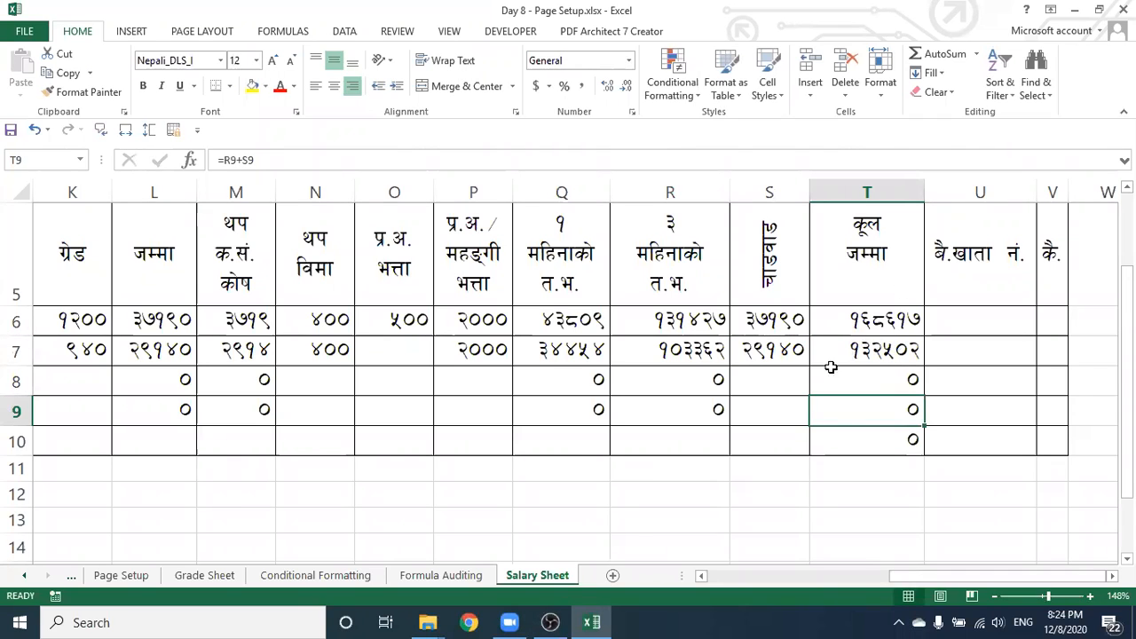
{"action": "scroll", "coordinate": [618, 438], "scroll_direction": "left", "scroll_amount": 5}
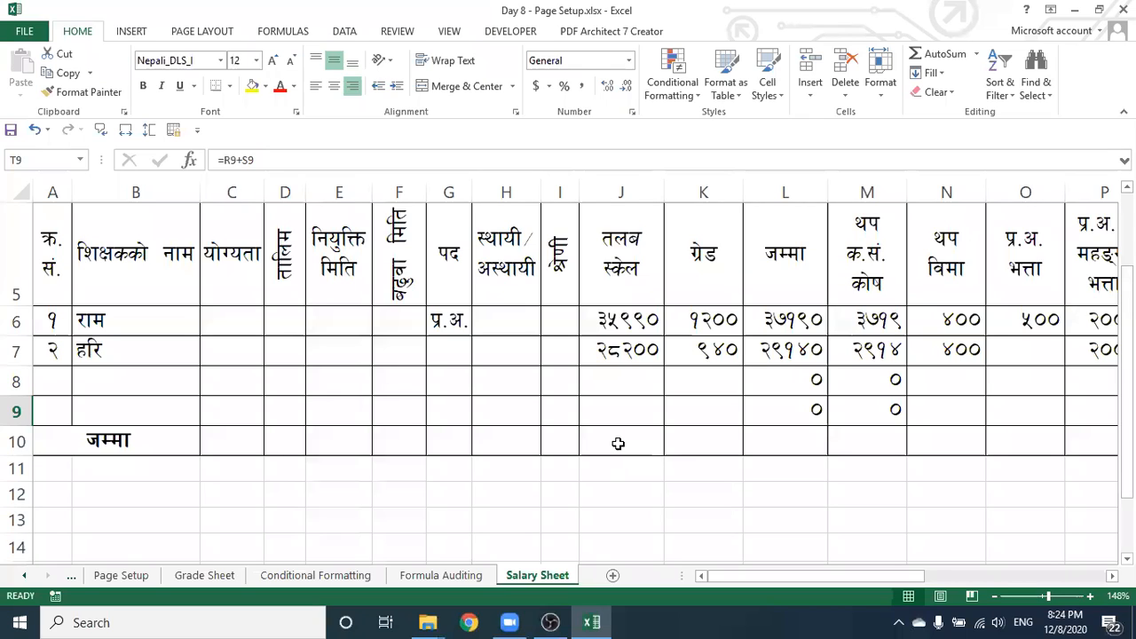
Enter =SUM(J6:J9) in J10 to total the salary scale column
{"action": "left_click", "coordinate": [619, 444]}
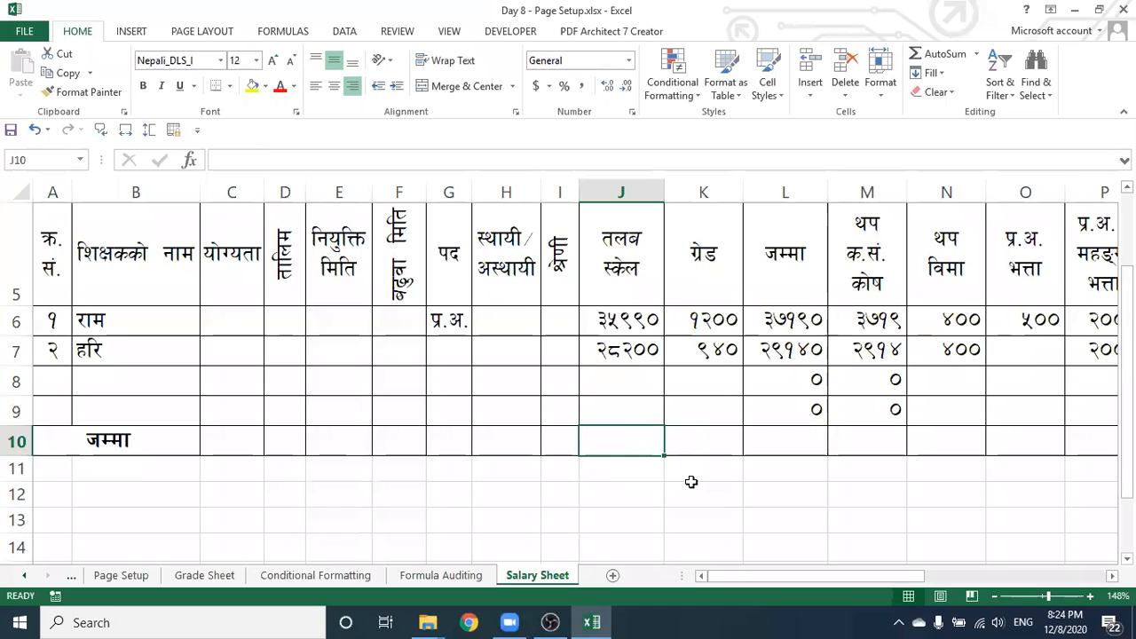
{"action": "type", "text": "="}
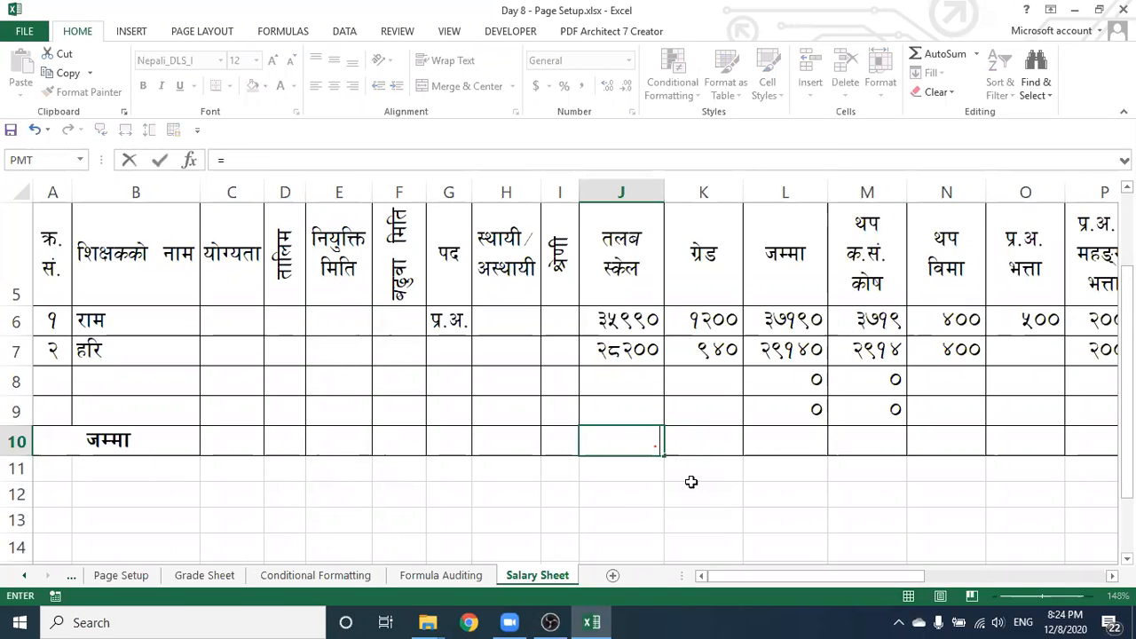
{"action": "type", "text": "sum"}
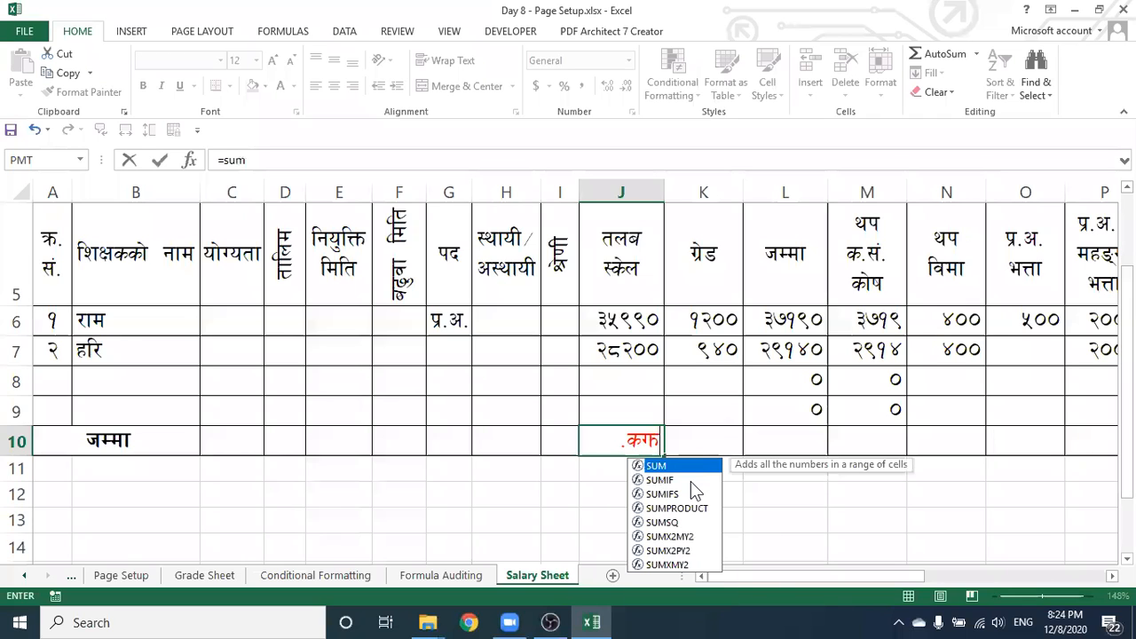
{"action": "type", "text": "("}
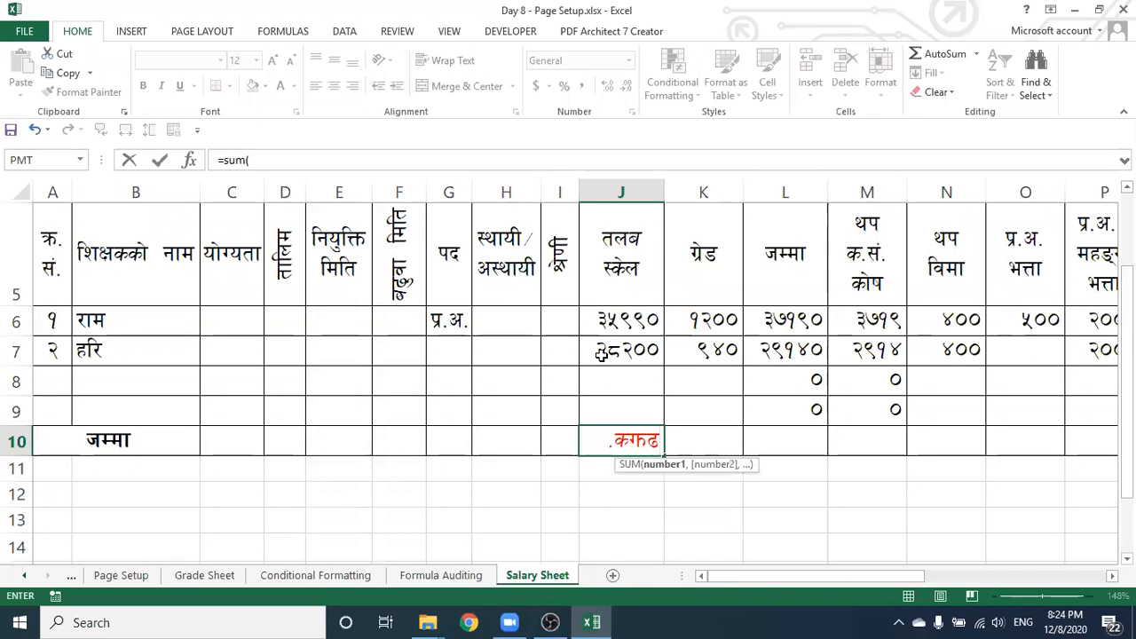
{"action": "left_click_drag", "start_coordinate": [592, 320], "coordinate": [600, 408]}
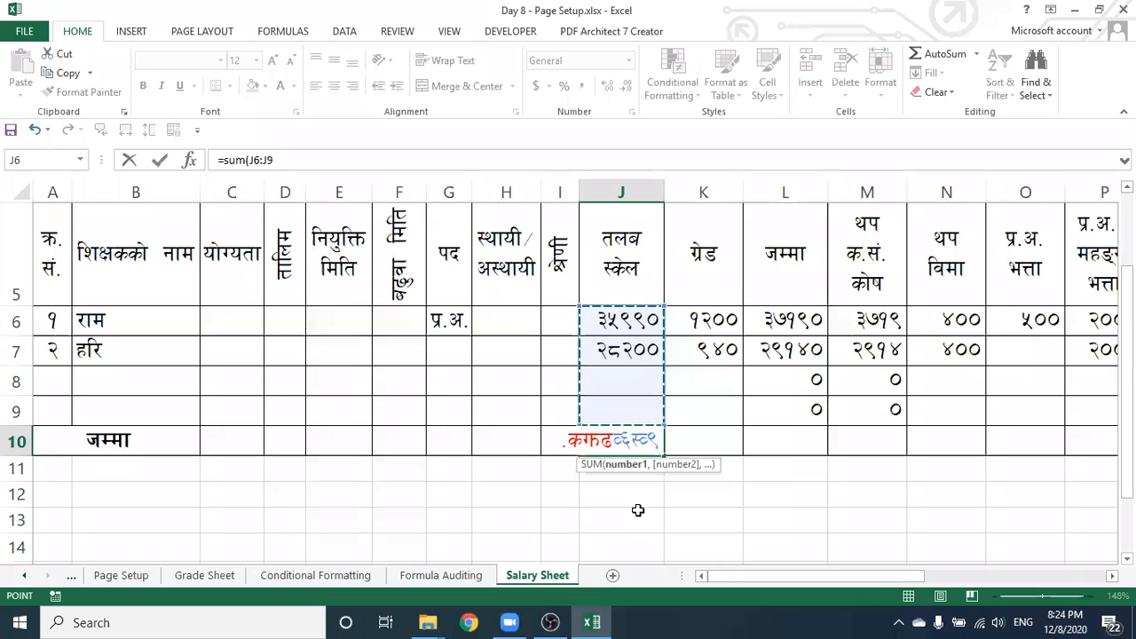
{"action": "type", "text": ")"}
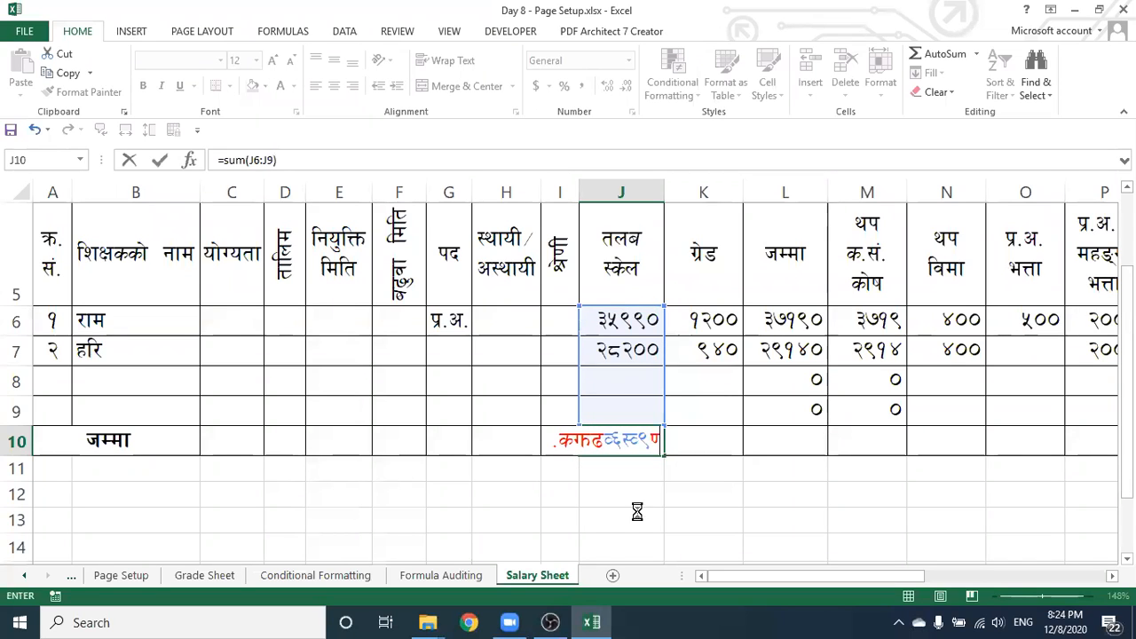
{"action": "key", "text": "Return"}
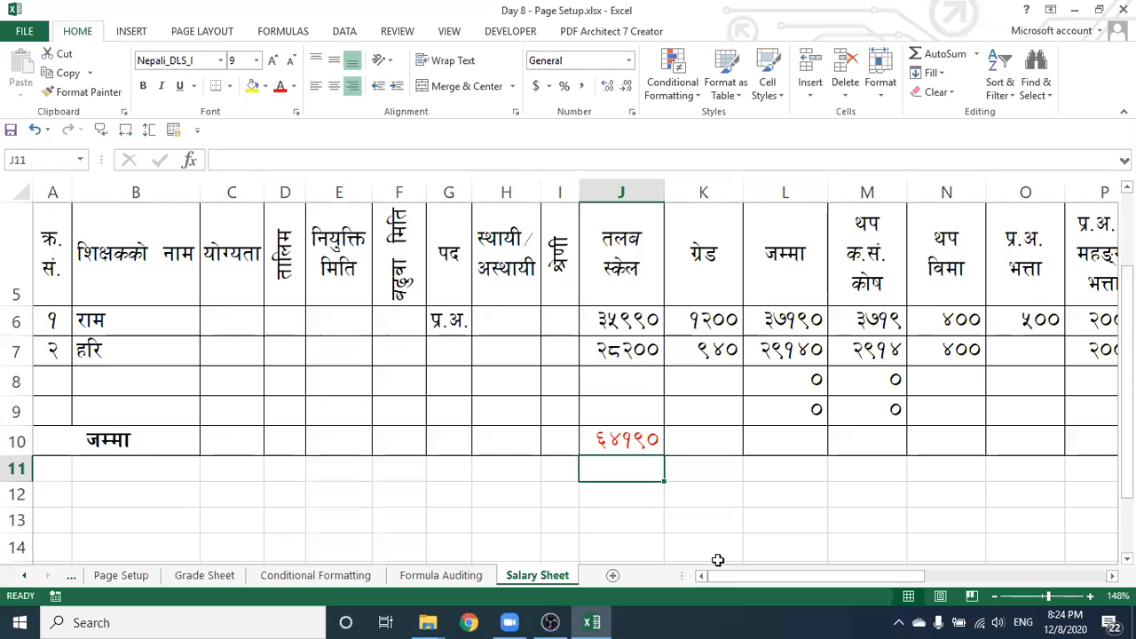
{"action": "mouse_move", "coordinate": [734, 574]}
{"action": "left_mouse_down"}
{"action": "mouse_move", "coordinate": [788, 575]}
{"action": "mouse_move", "coordinate": [724, 572]}
{"action": "left_mouse_up"}
Copy the J10 SUM formula across row 10 through T10
{"action": "left_click", "coordinate": [405, 436]}
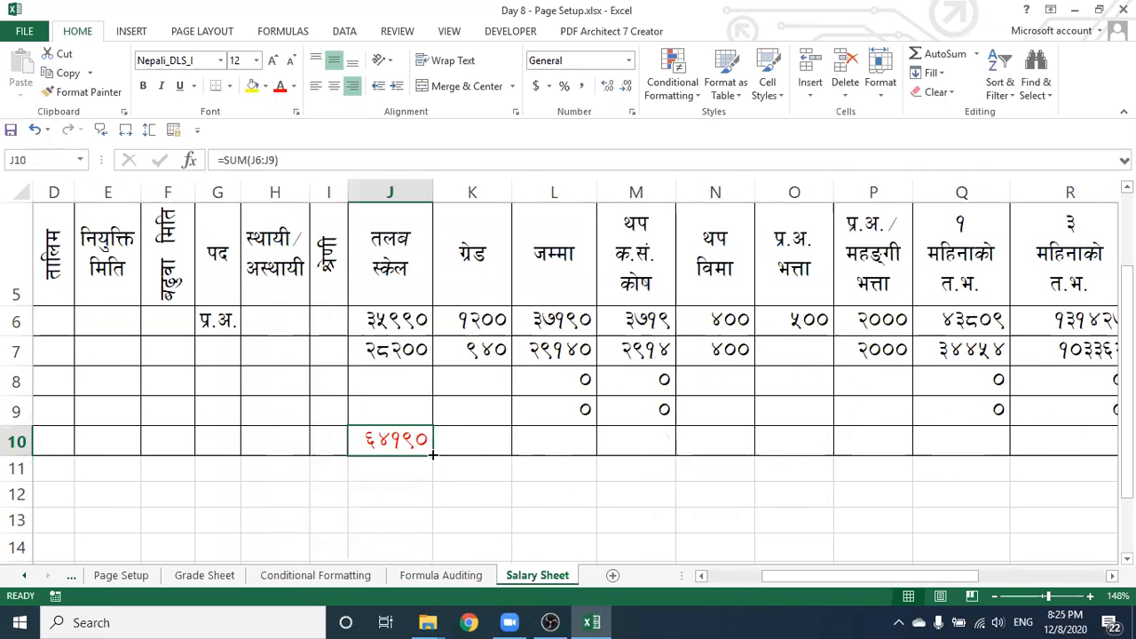
{"action": "left_click_drag", "start_coordinate": [515, 454], "coordinate": [852, 457]}
{"action": "left_click", "coordinate": [907, 518]}
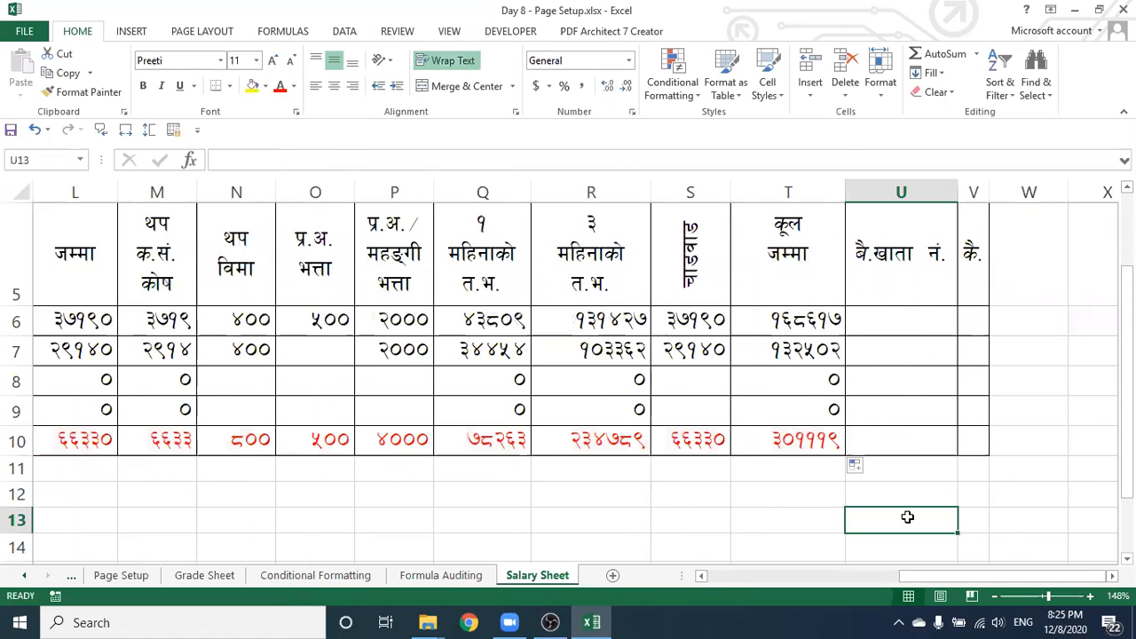
{"action": "left_click_drag", "start_coordinate": [916, 576], "coordinate": [715, 584]}
{"action": "left_click_drag", "start_coordinate": [675, 428], "coordinate": [595, 390]}
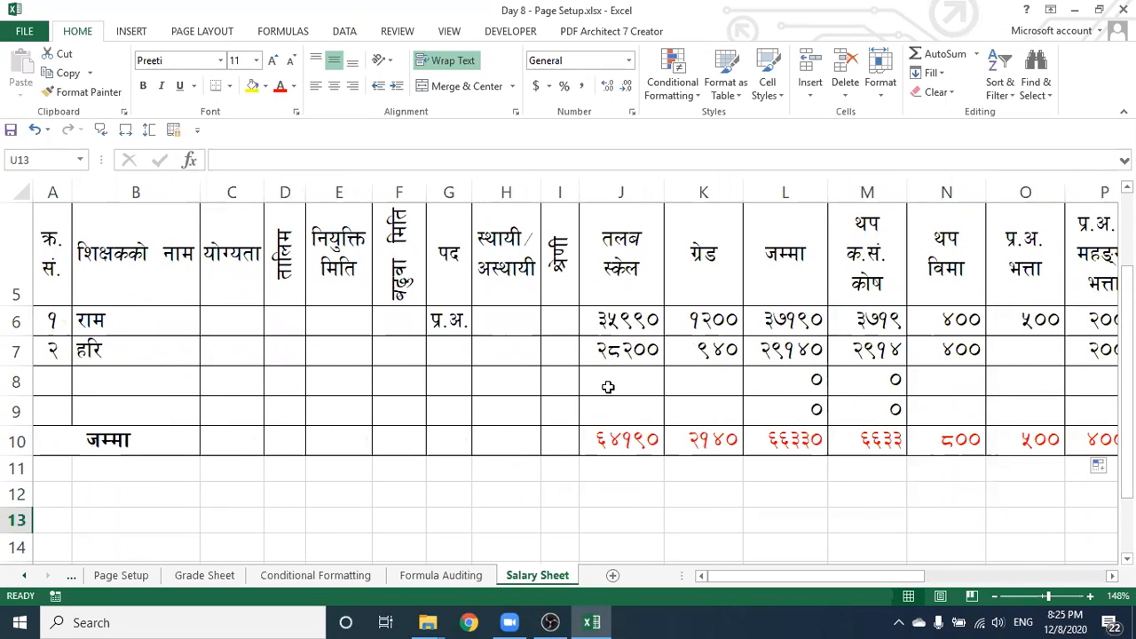
Extend the serial numbers 1 and 2 in A6:A7 down to 3 and 4 in A8:A9
{"action": "left_click", "coordinate": [55, 380]}
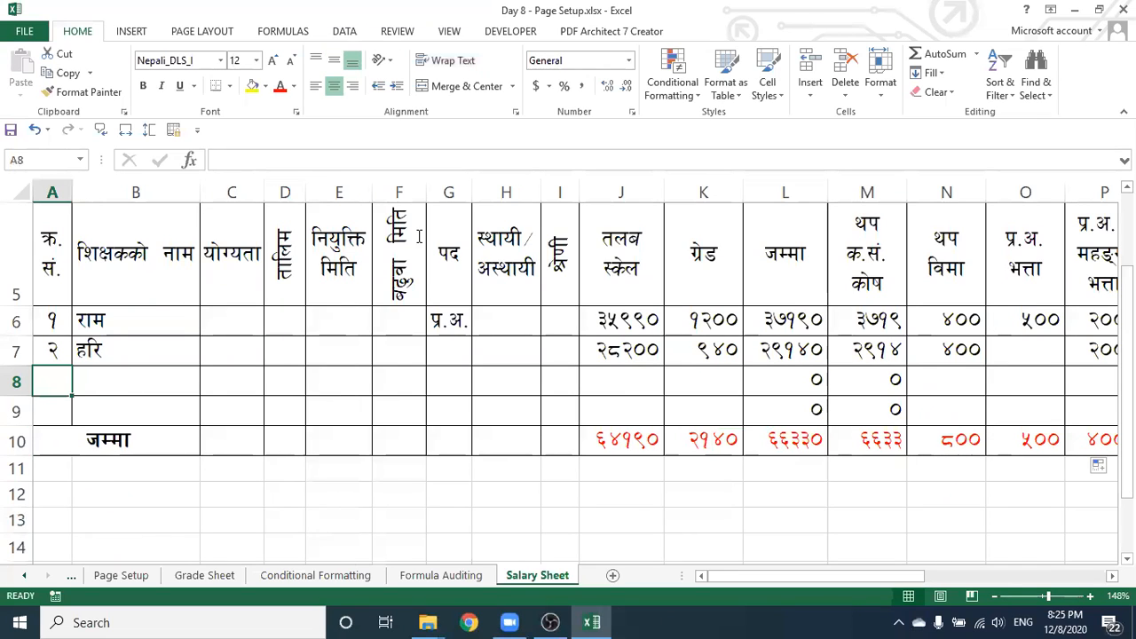
{"action": "left_click_drag", "start_coordinate": [59, 317], "coordinate": [127, 385]}
{"action": "left_click", "coordinate": [127, 385]}
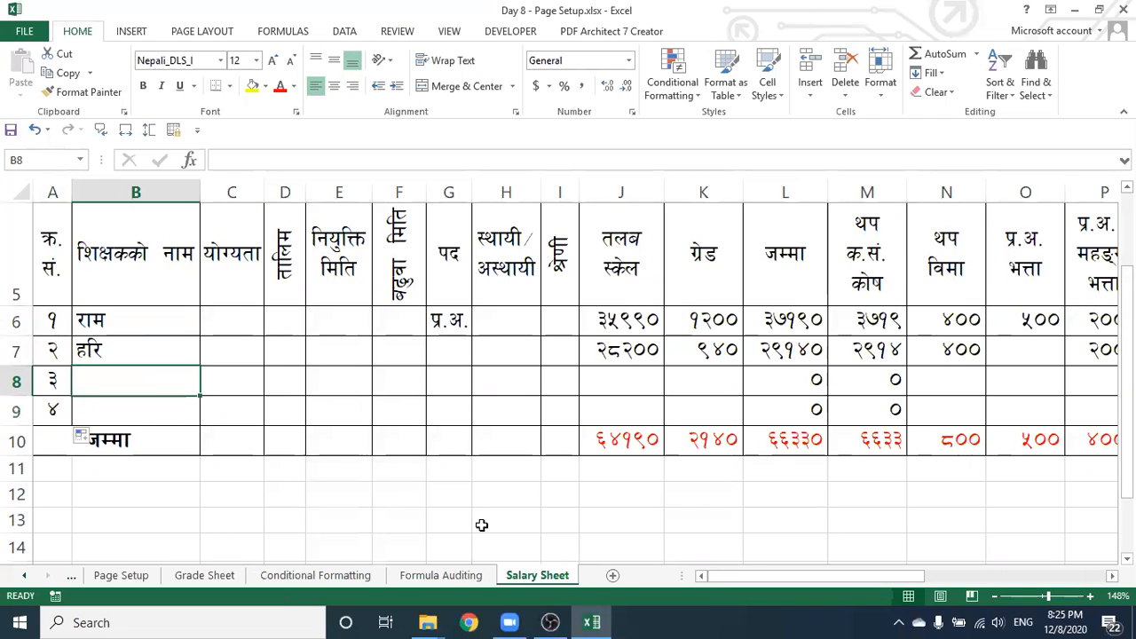
Enter the third teacher's name in B8 and salary scale 35990 in J8
{"action": "type", "text": "df]xg"}
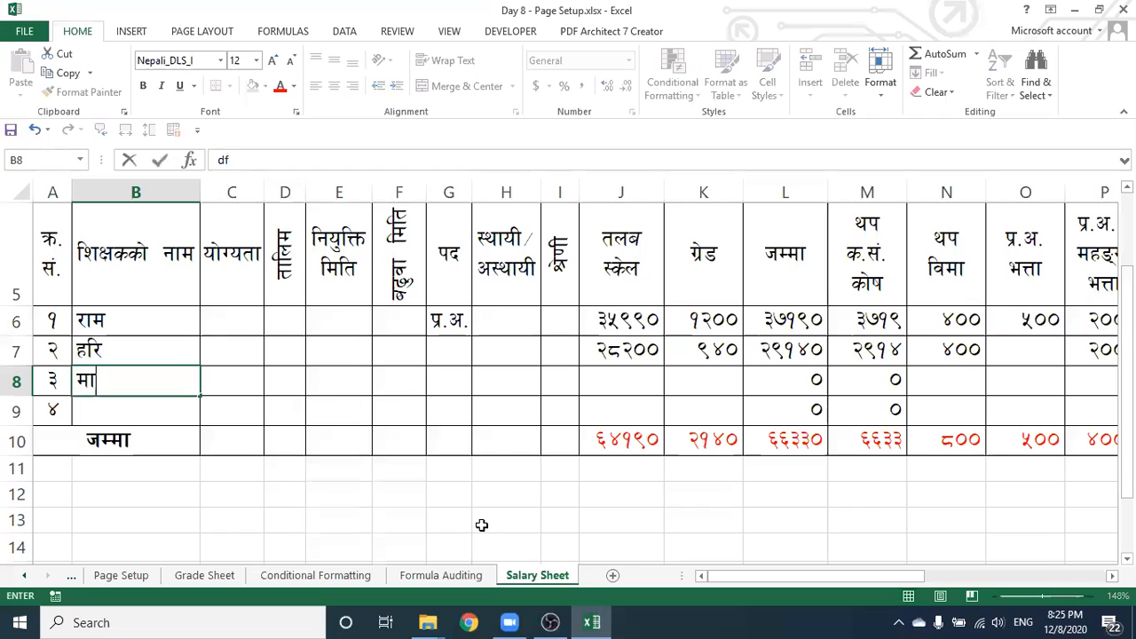
{"action": "key", "text": "BackSpace"}
{"action": "key", "text": "BackSpace"}
{"action": "type", "text": "g"}
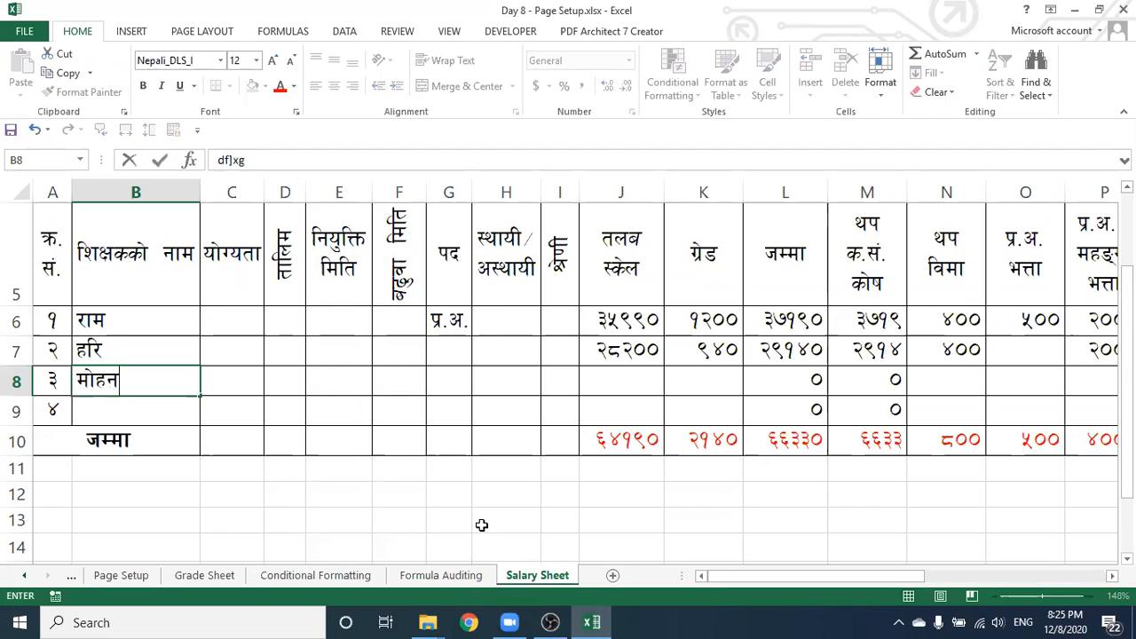
{"action": "left_click", "coordinate": [585, 402]}
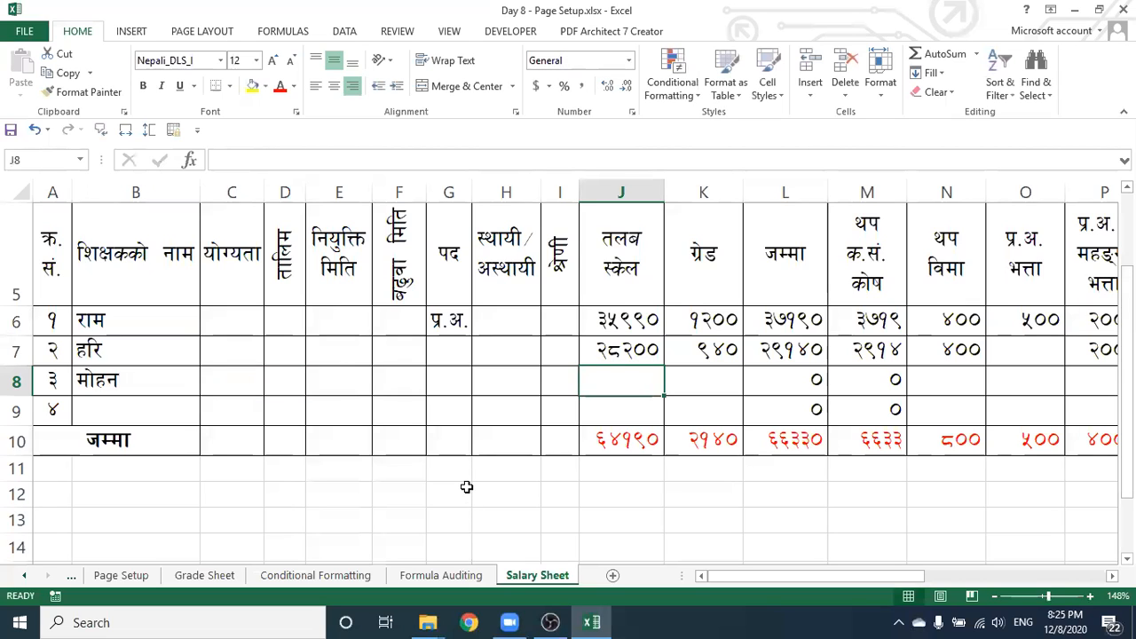
{"action": "type", "text": "35990"}
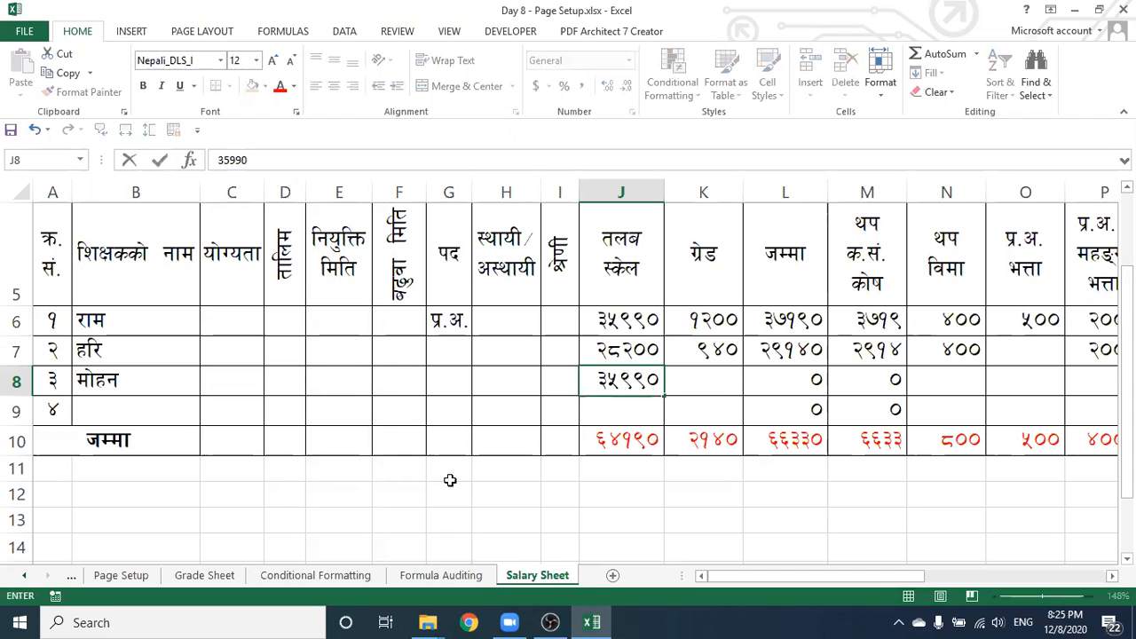
{"action": "left_click_drag", "start_coordinate": [732, 578], "coordinate": [838, 579]}
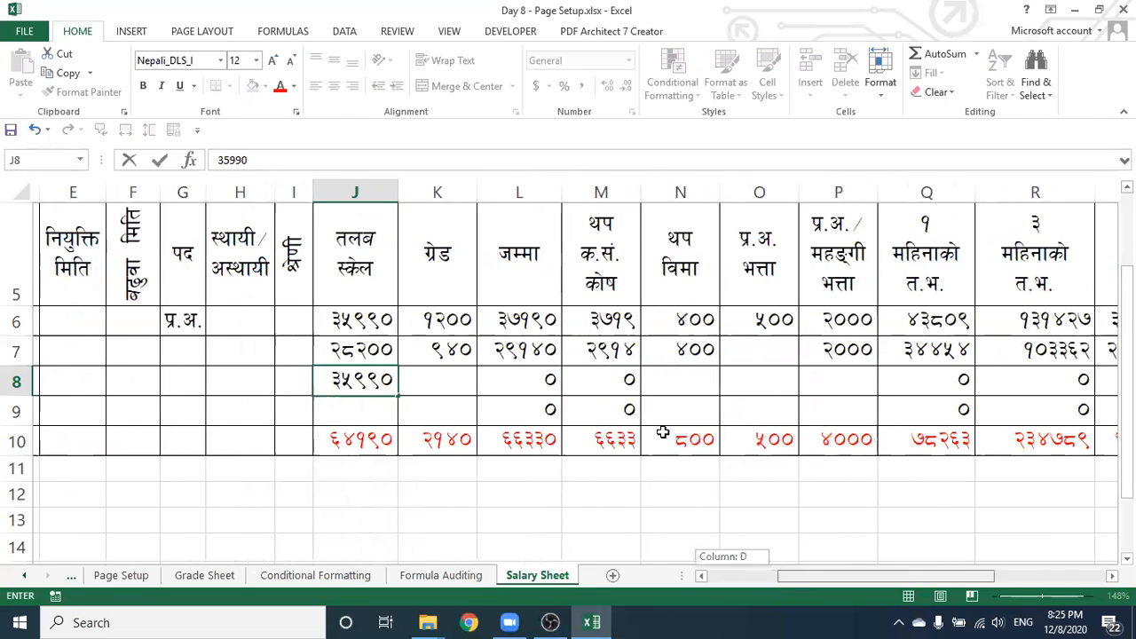
{"action": "left_click", "coordinate": [591, 389]}
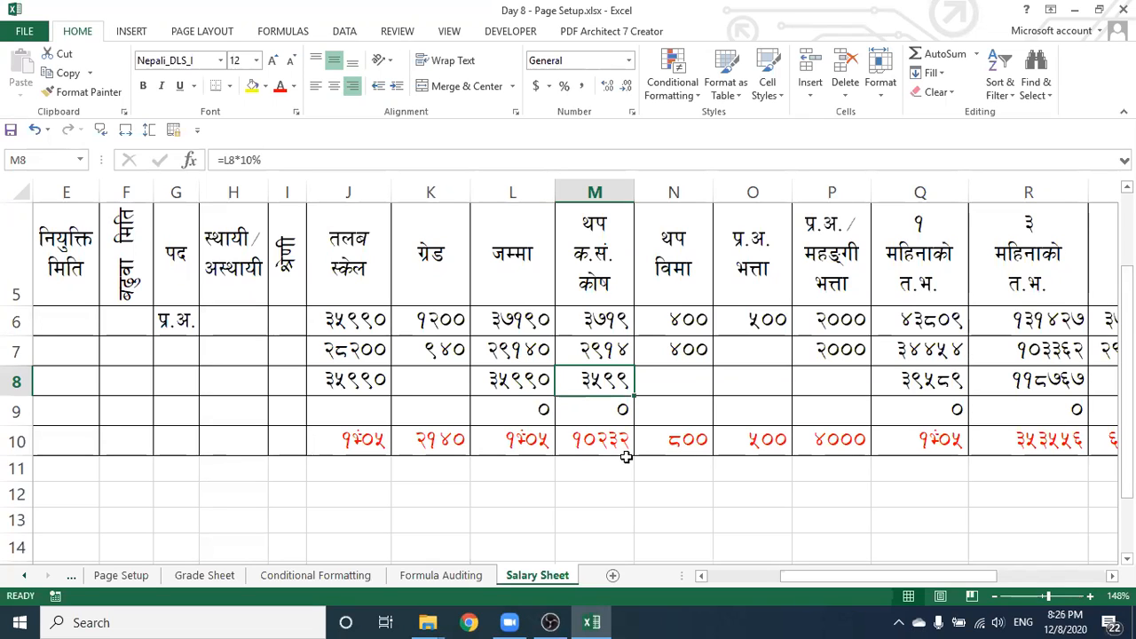
Empty the provident-fund cell M8 and select the row 7 salary figures
{"action": "key", "text": "BackSpace"}
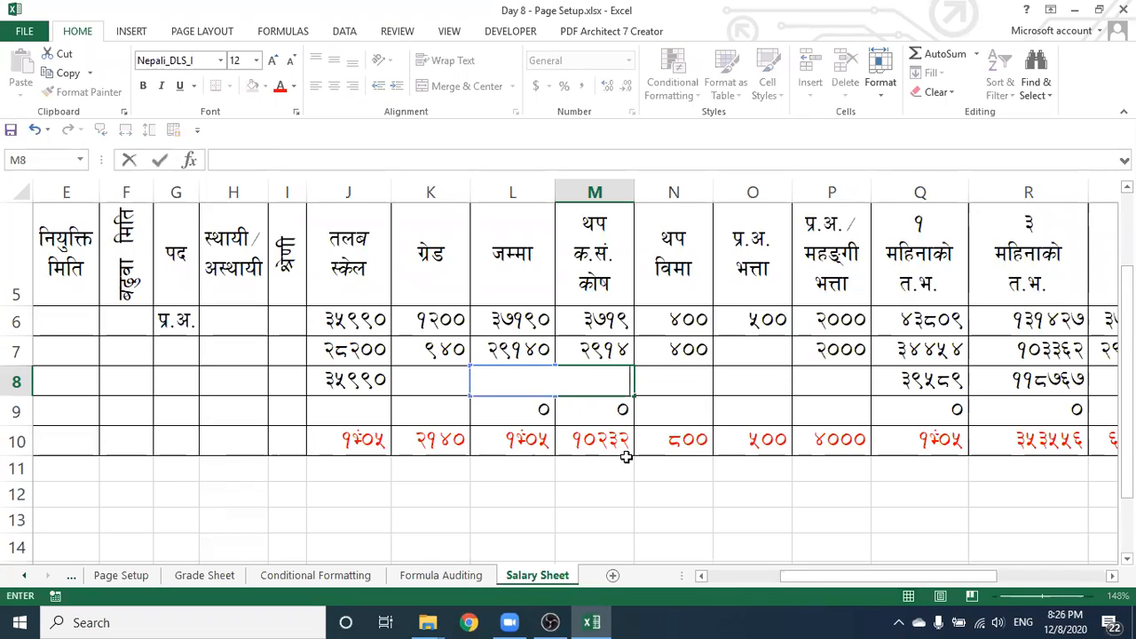
{"action": "key", "text": "Return"}
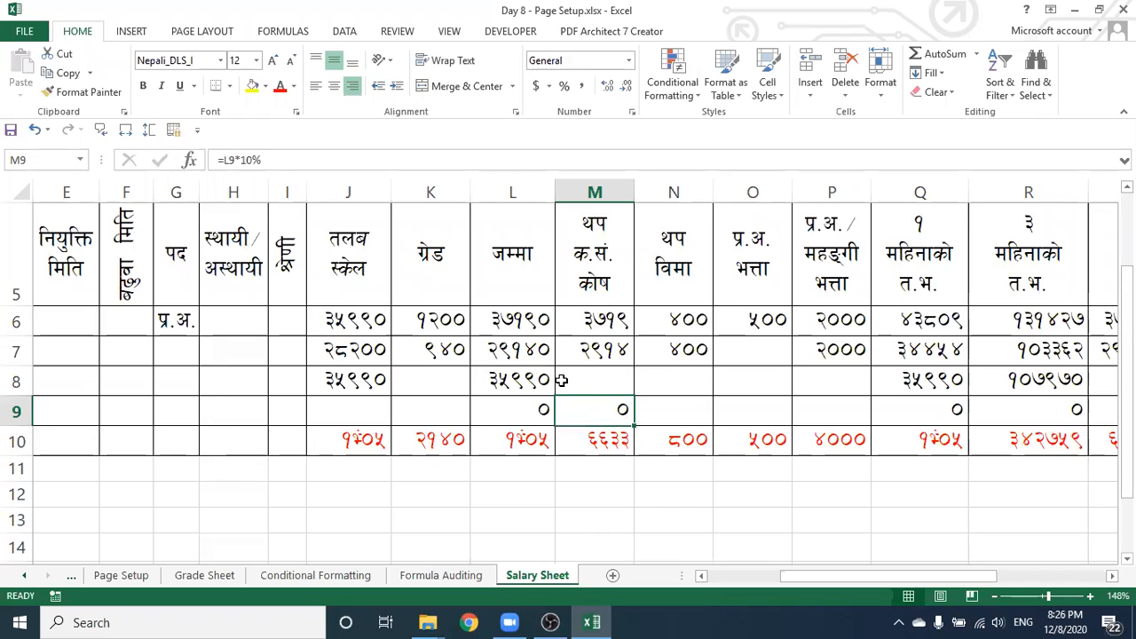
{"action": "left_click_drag", "start_coordinate": [792, 576], "coordinate": [685, 471]}
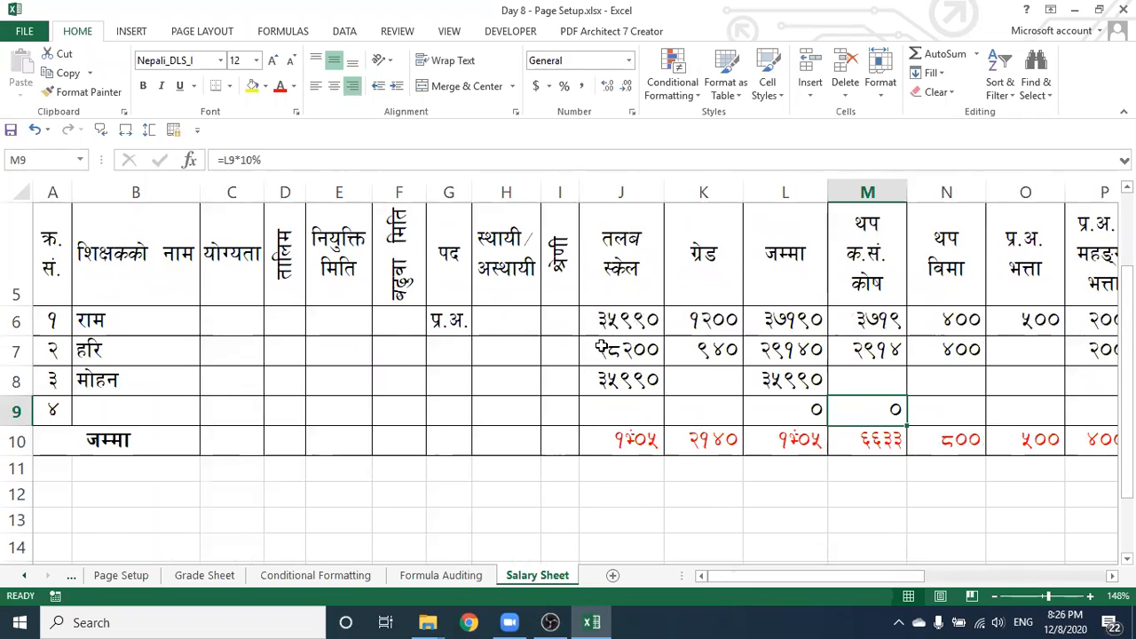
{"action": "left_click_drag", "start_coordinate": [599, 348], "coordinate": [981, 359]}
Clear the contents of the salary cells in rows 7 and 8
{"action": "left_click_drag", "start_coordinate": [824, 381], "coordinate": [816, 387]}
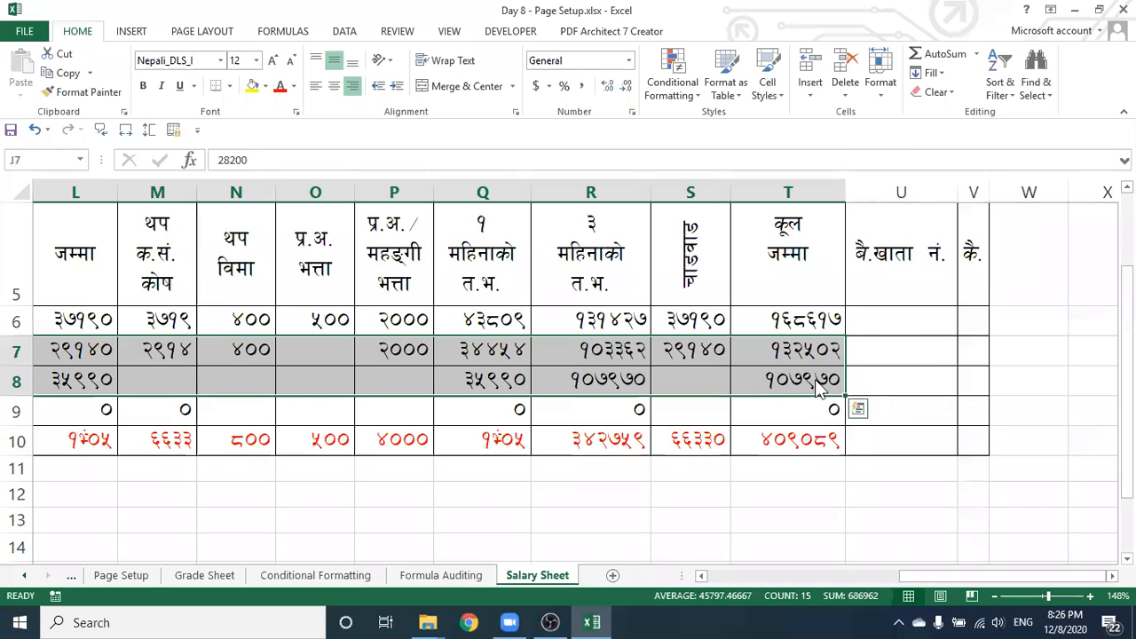
{"action": "right_click", "coordinate": [817, 389]}
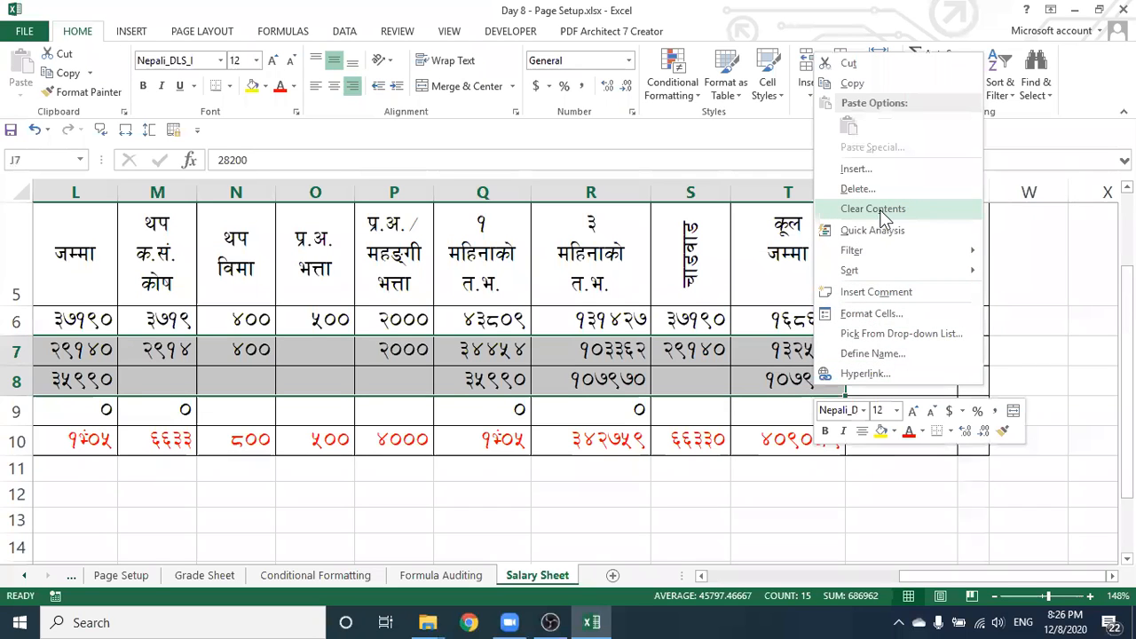
{"action": "left_click", "coordinate": [880, 210]}
Delete the values in L6 and Q6, leaving both cells empty
{"action": "scroll", "coordinate": [739, 340], "scroll_direction": "left", "scroll_amount": 5}
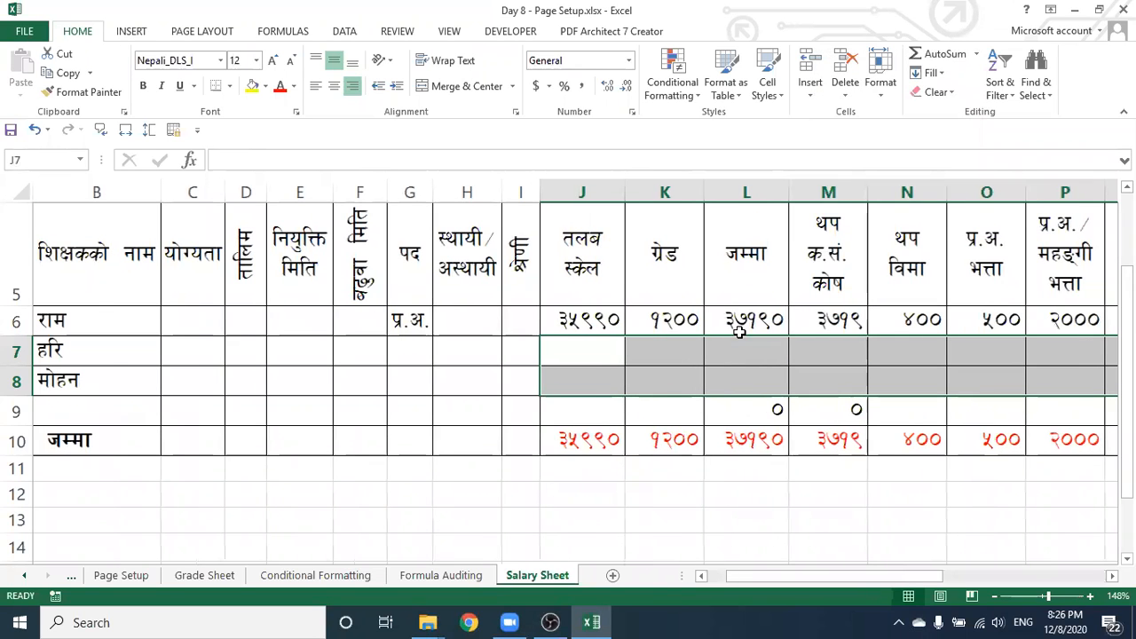
{"action": "left_click", "coordinate": [749, 328]}
{"action": "key", "text": "Delete"}
{"action": "scroll", "coordinate": [748, 328], "scroll_direction": "right", "scroll_amount": 3}
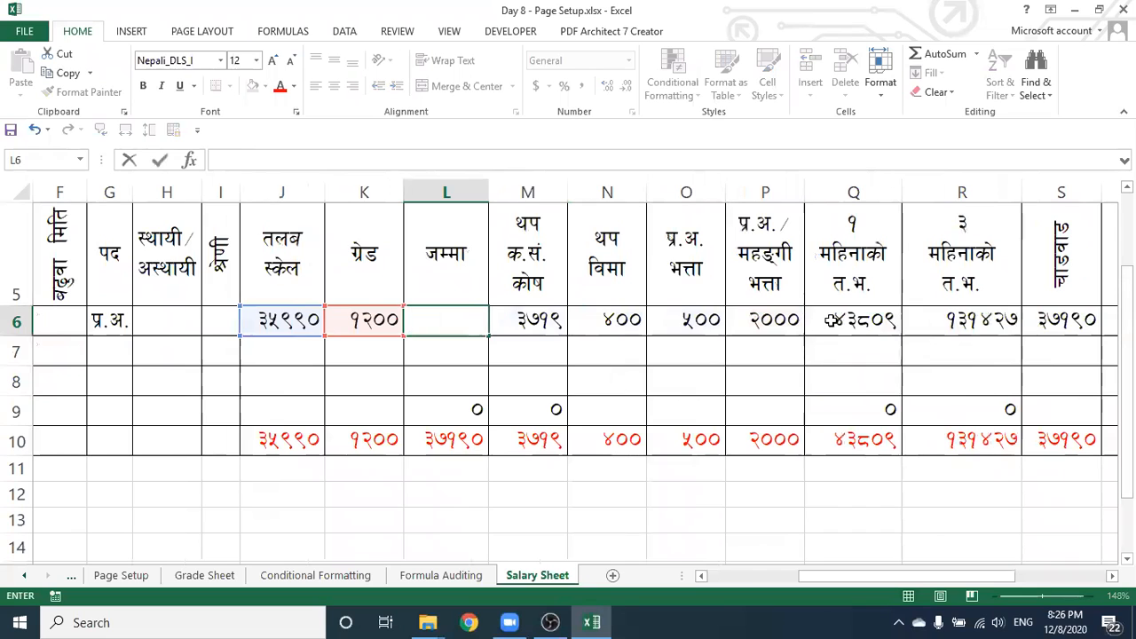
{"action": "left_click", "coordinate": [831, 321]}
{"action": "double_click", "coordinate": [831, 320]}
{"action": "left_click_drag", "start_coordinate": [812, 593], "coordinate": [841, 321]}
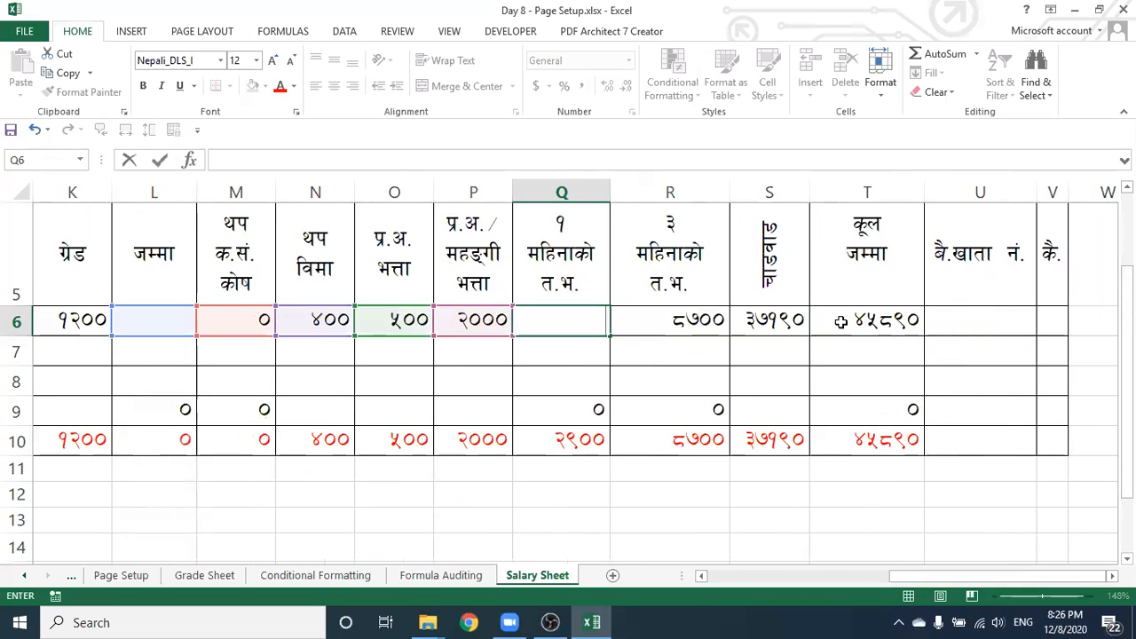
{"action": "left_click", "coordinate": [841, 322]}
Clear the contents of row 6 cells M6 through S6
{"action": "left_click", "coordinate": [786, 360]}
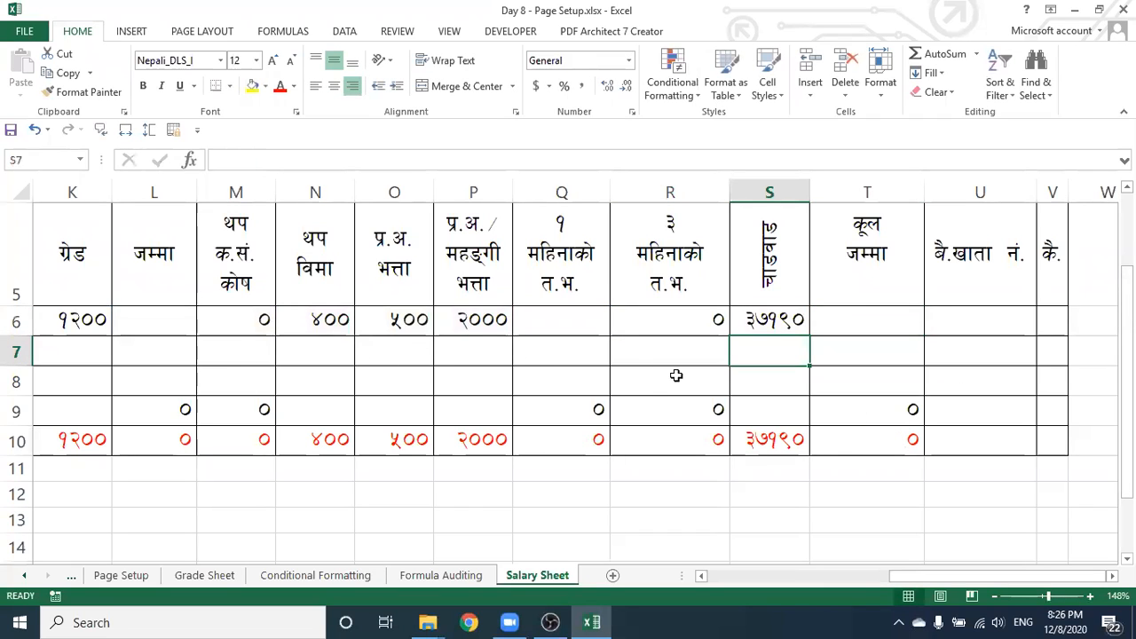
{"action": "left_click_drag", "start_coordinate": [257, 321], "coordinate": [777, 325]}
{"action": "right_click", "coordinate": [780, 327]}
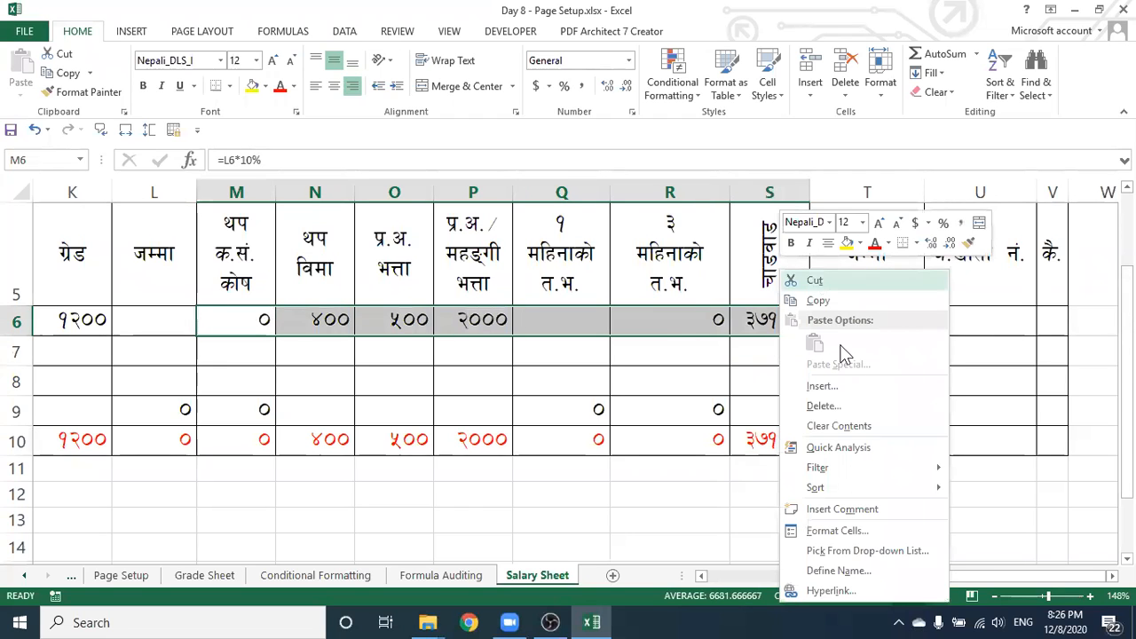
{"action": "left_click", "coordinate": [839, 426]}
{"action": "left_click_drag", "start_coordinate": [931, 580], "coordinate": [824, 576]}
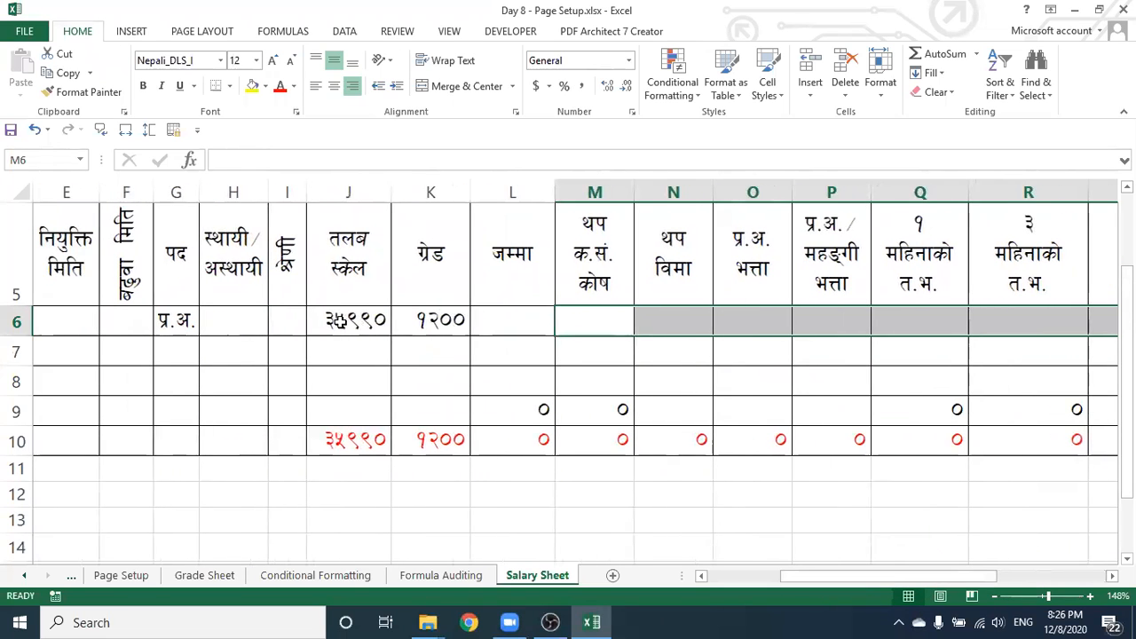
{"action": "left_click", "coordinate": [340, 322]}
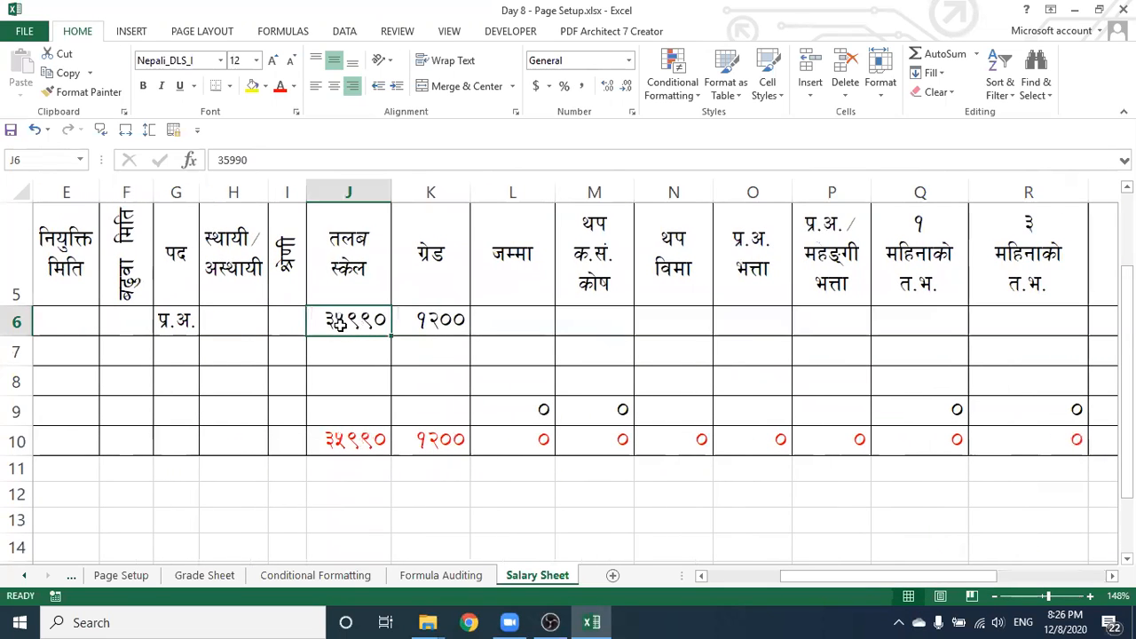
Enter the formula =J6+K6 in L6 to total scale and allowance
{"action": "left_click", "coordinate": [404, 320]}
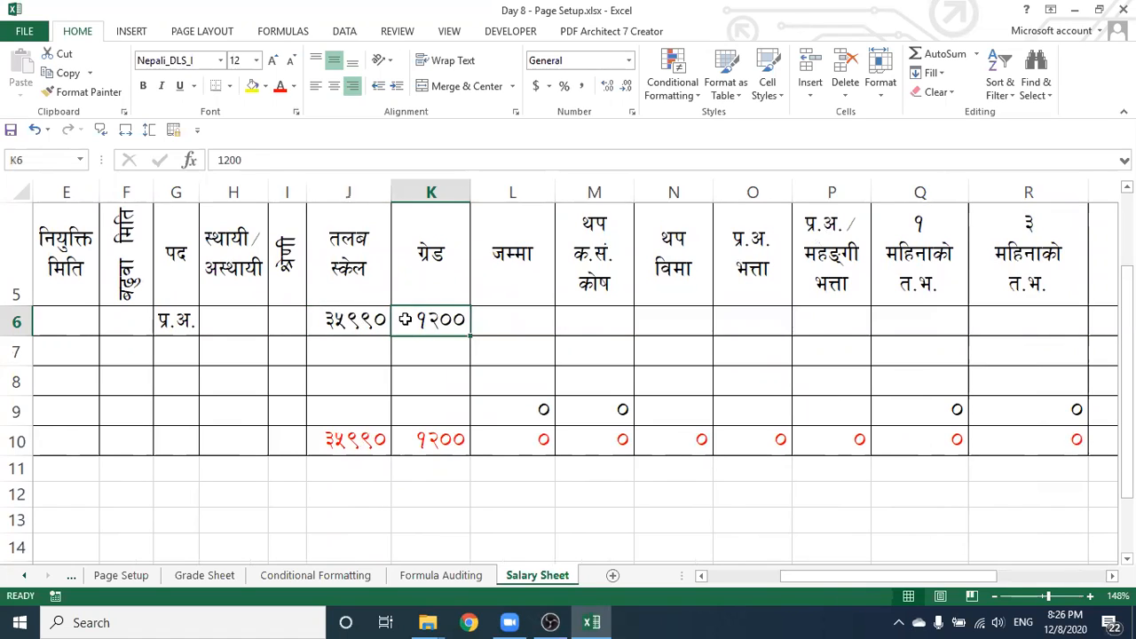
{"action": "left_click", "coordinate": [516, 325]}
{"action": "left_click", "coordinate": [377, 325]}
{"action": "left_click", "coordinate": [396, 322]}
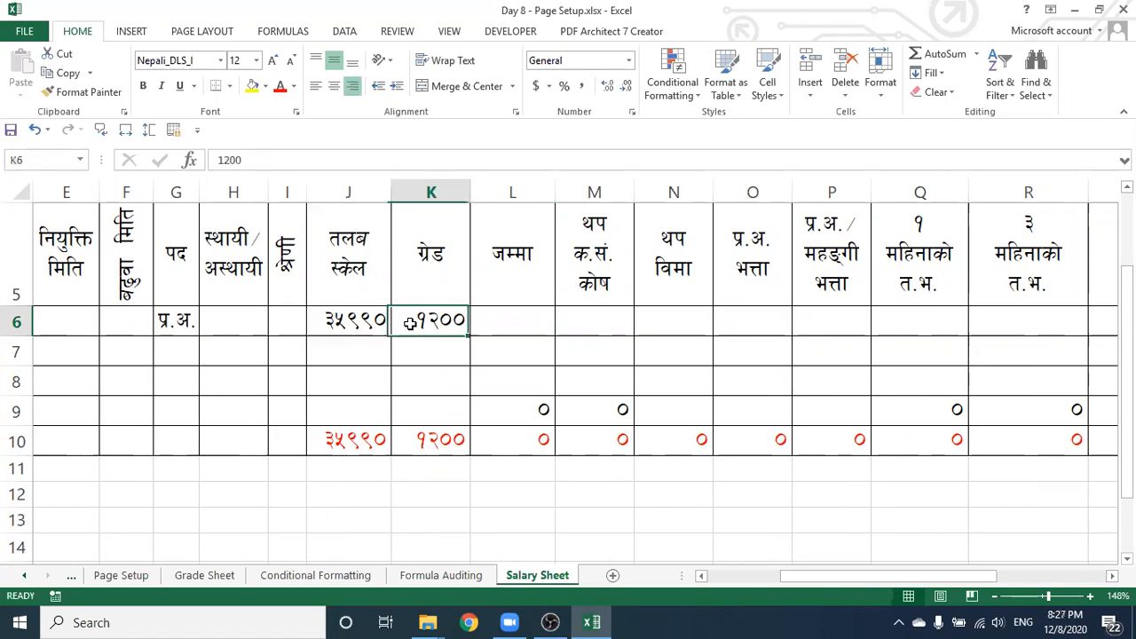
{"action": "left_click", "coordinate": [497, 327]}
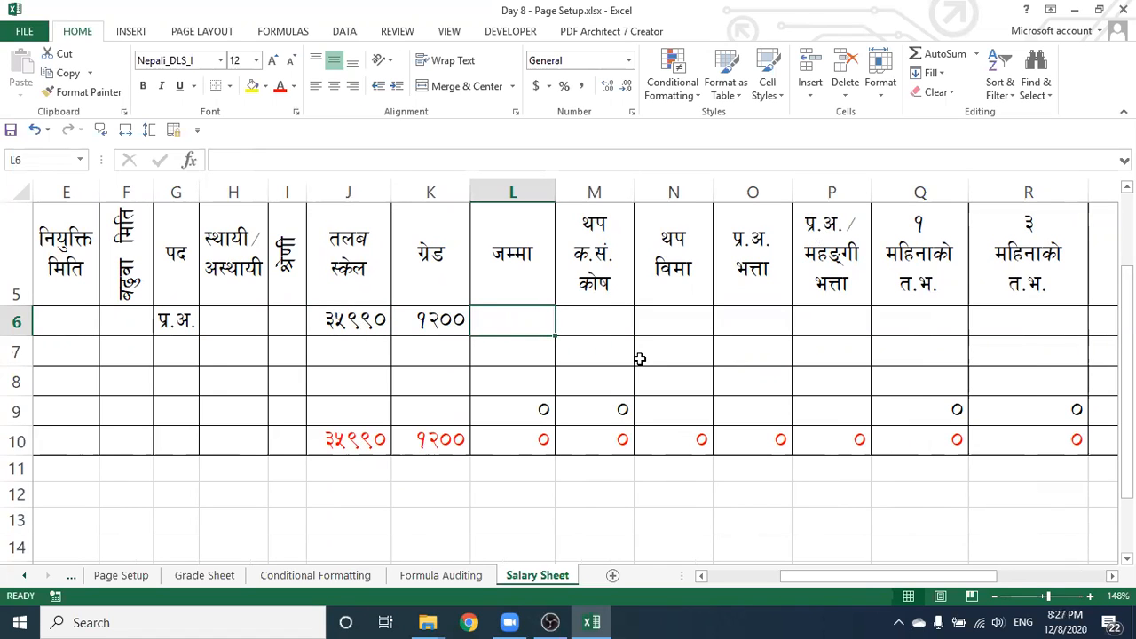
{"action": "type", "text": "="}
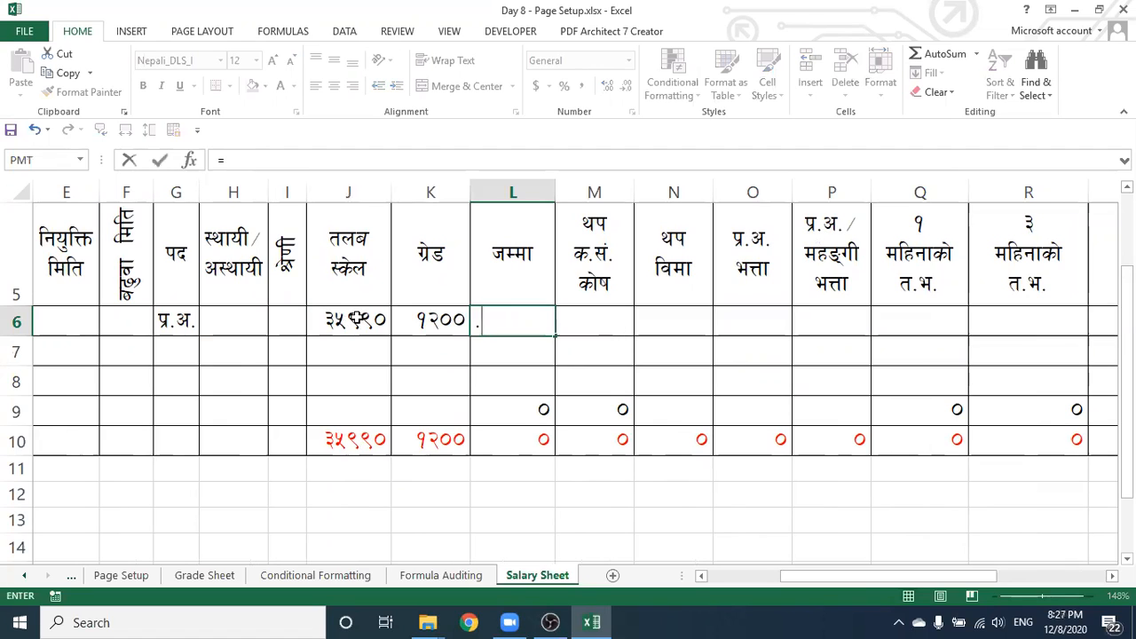
{"action": "left_click", "coordinate": [347, 320]}
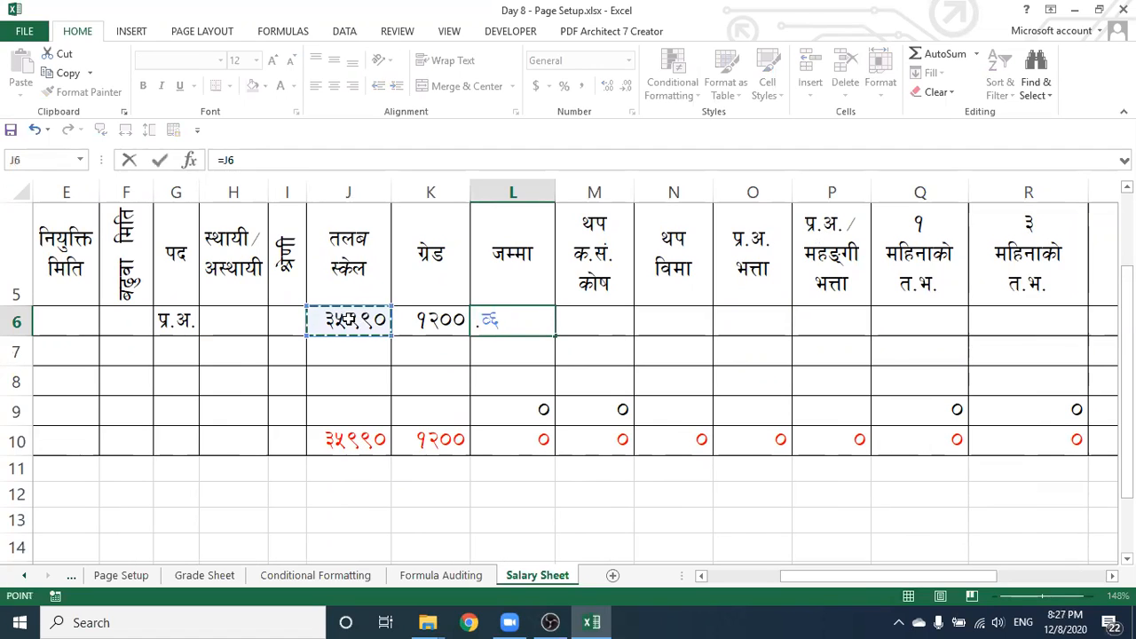
{"action": "type", "text": "+"}
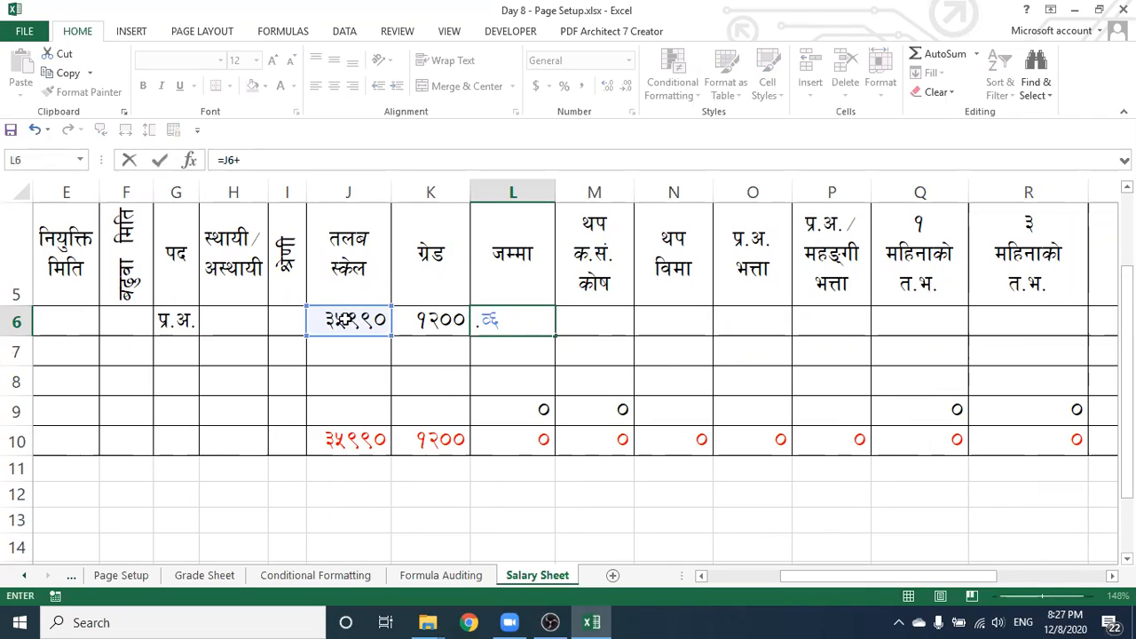
{"action": "left_click", "coordinate": [407, 320]}
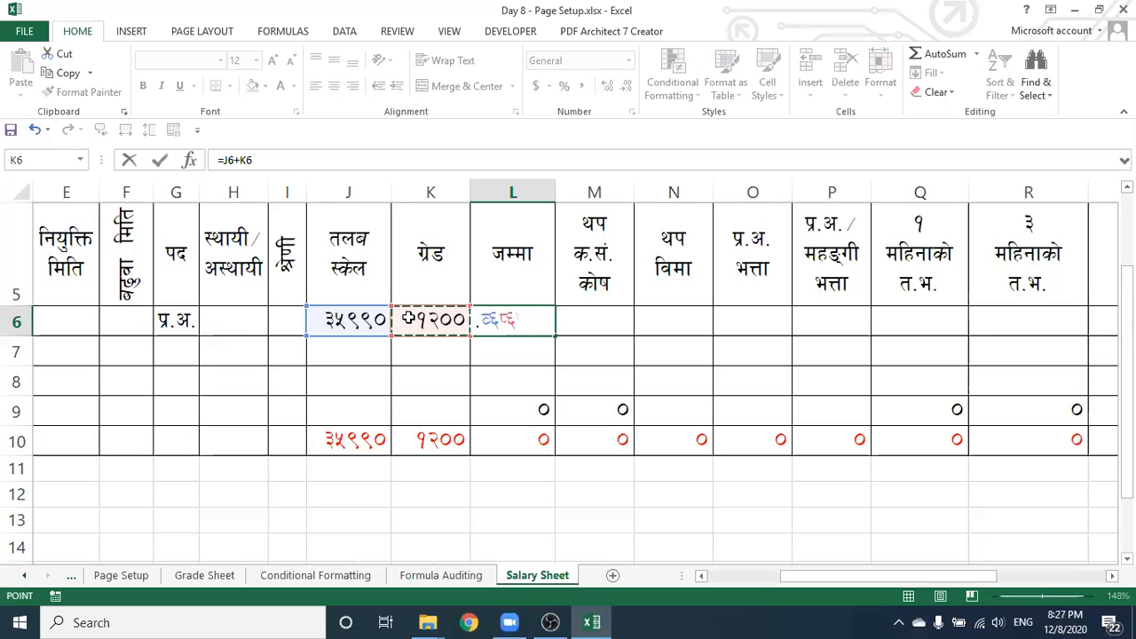
{"action": "key", "text": "Return"}
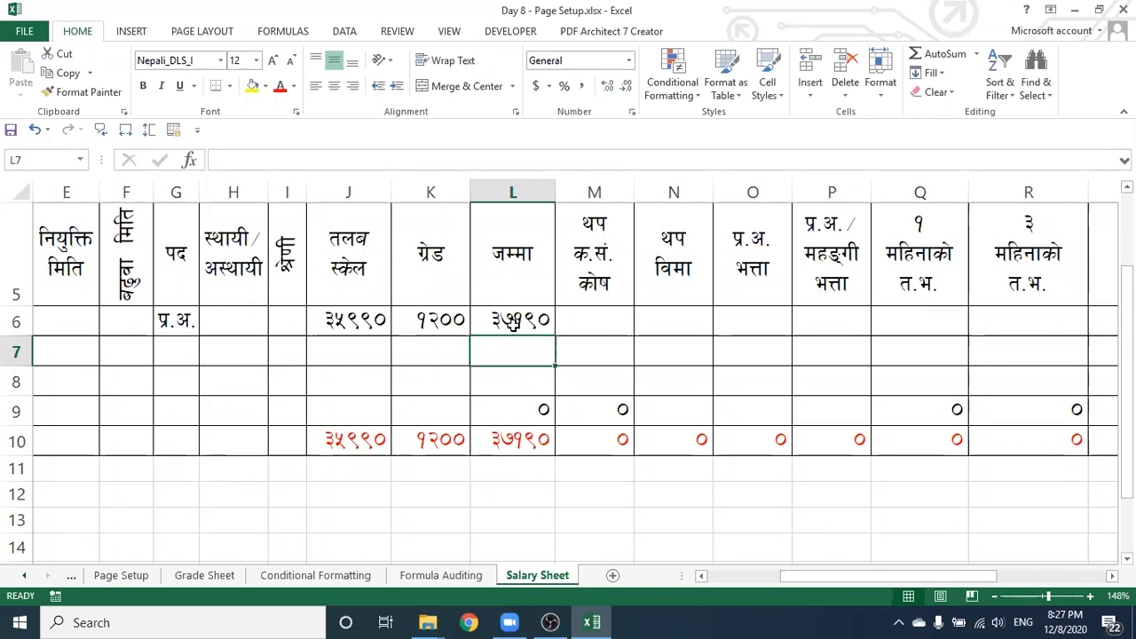
Clear L6 and re-enter =J6+K6, then begin a formula in M6
{"action": "left_click", "coordinate": [505, 325]}
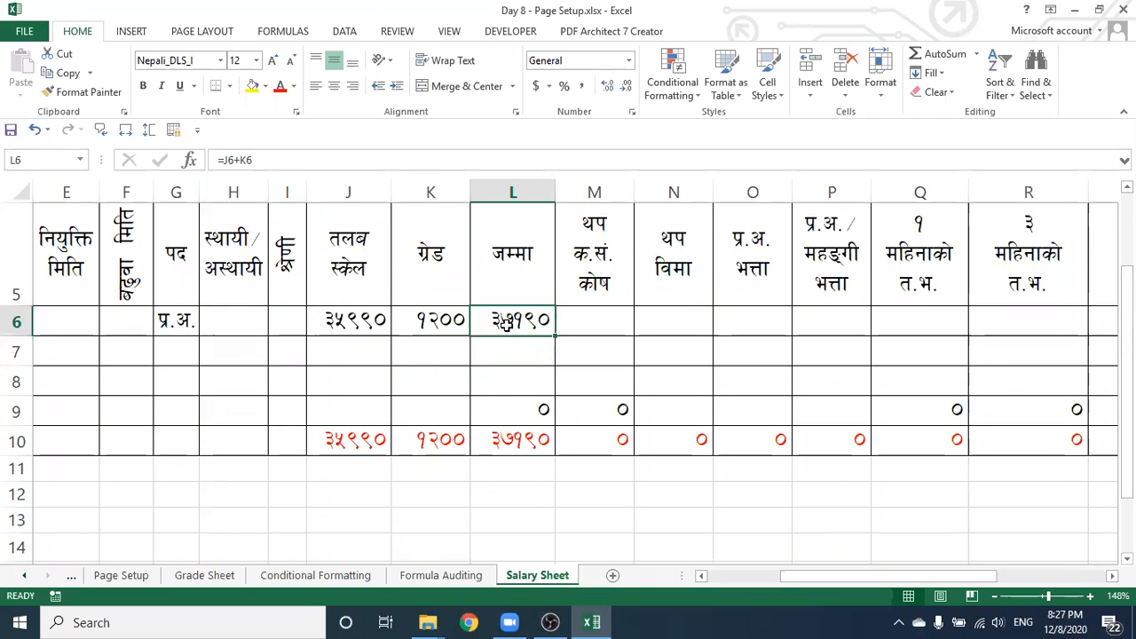
{"action": "key", "text": "BackSpace"}
{"action": "key", "text": "Return"}
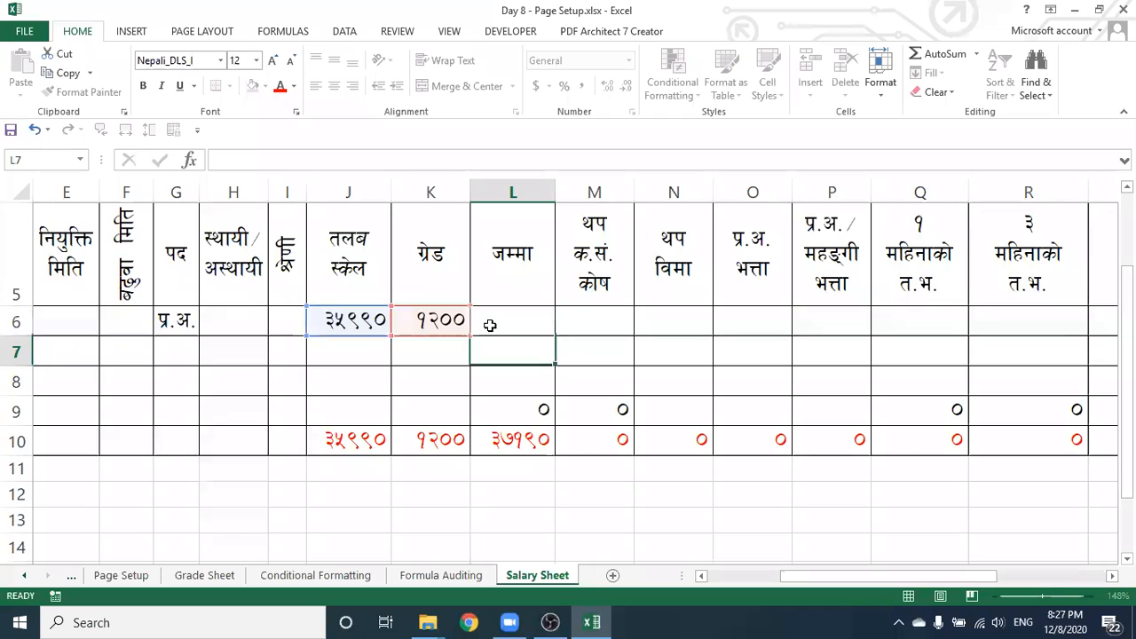
{"action": "key", "text": "Up"}
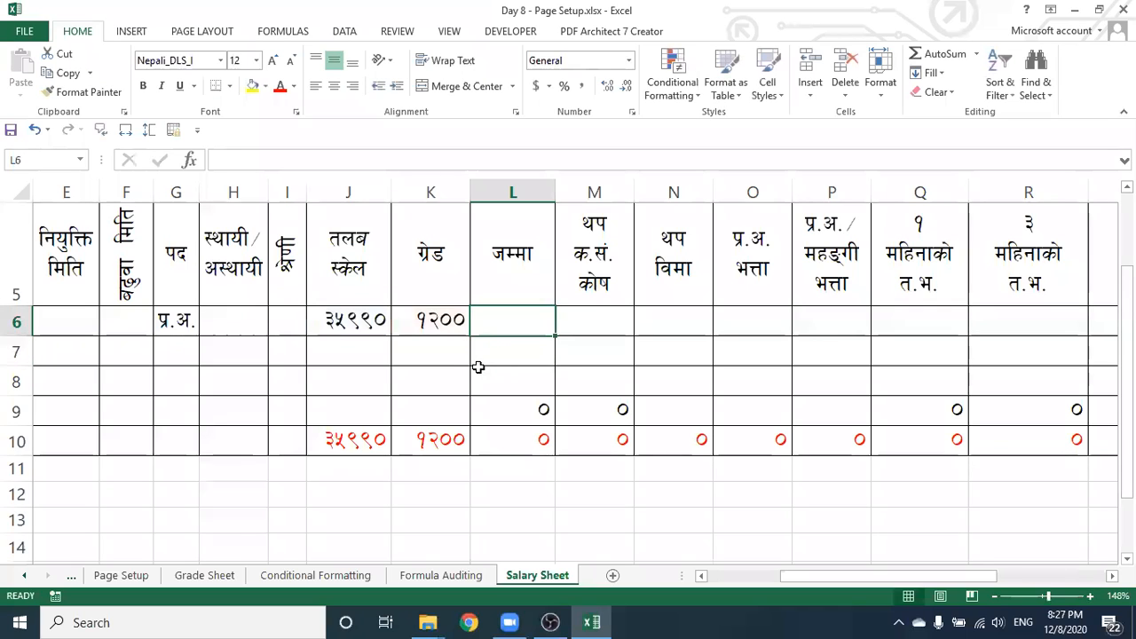
{"action": "type", "text": "="}
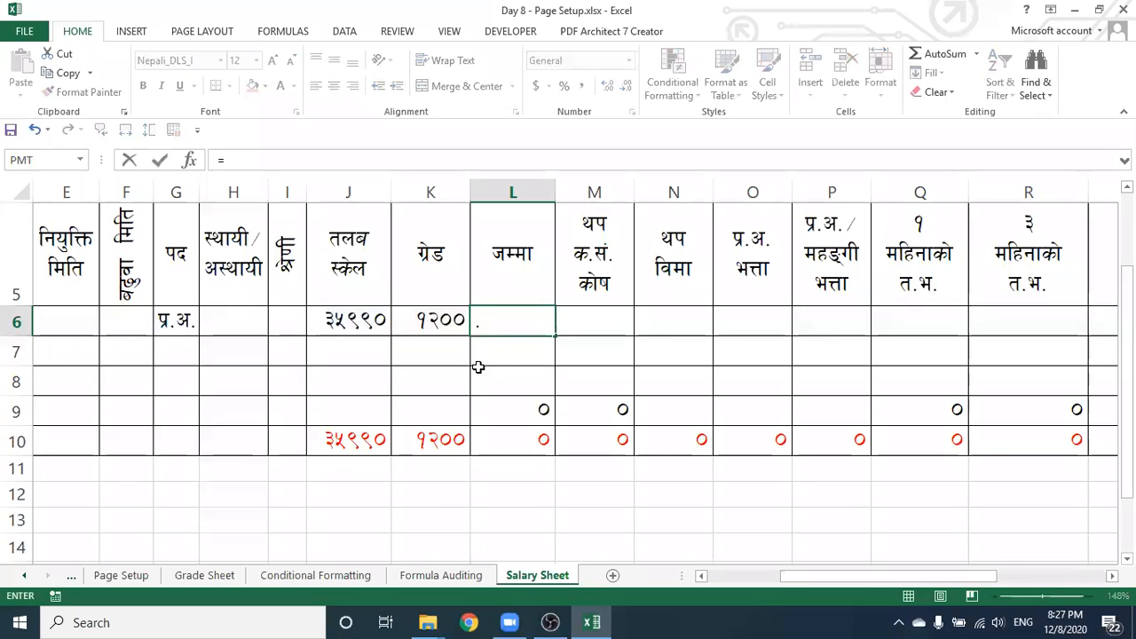
{"action": "left_click", "coordinate": [369, 326]}
{"action": "type", "text": "+"}
{"action": "left_click", "coordinate": [439, 320]}
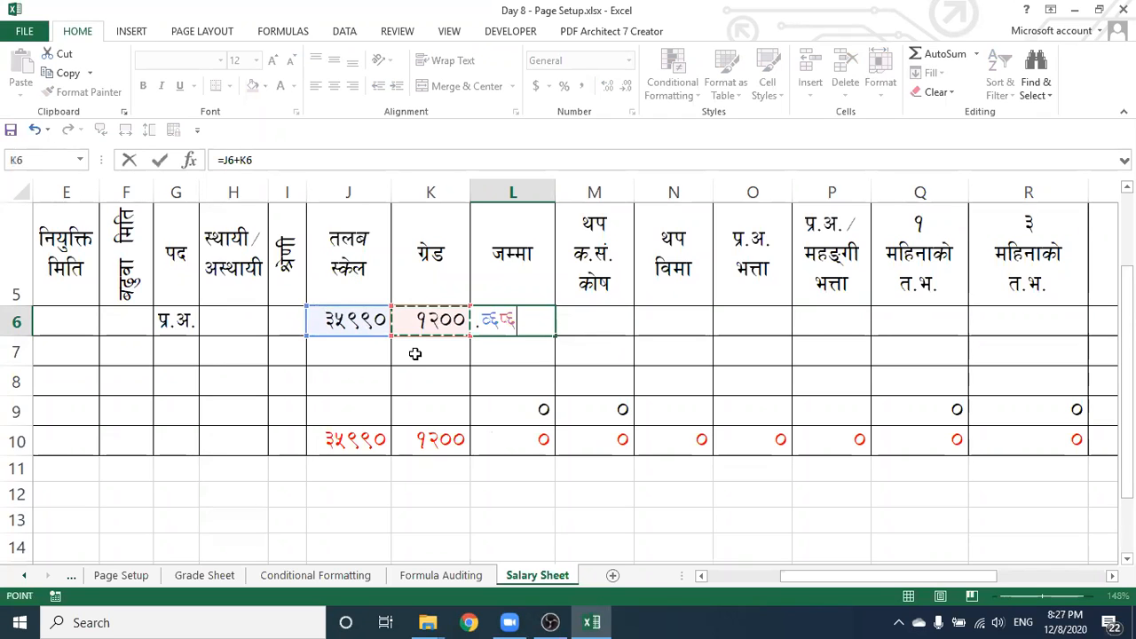
{"action": "key", "text": "Return"}
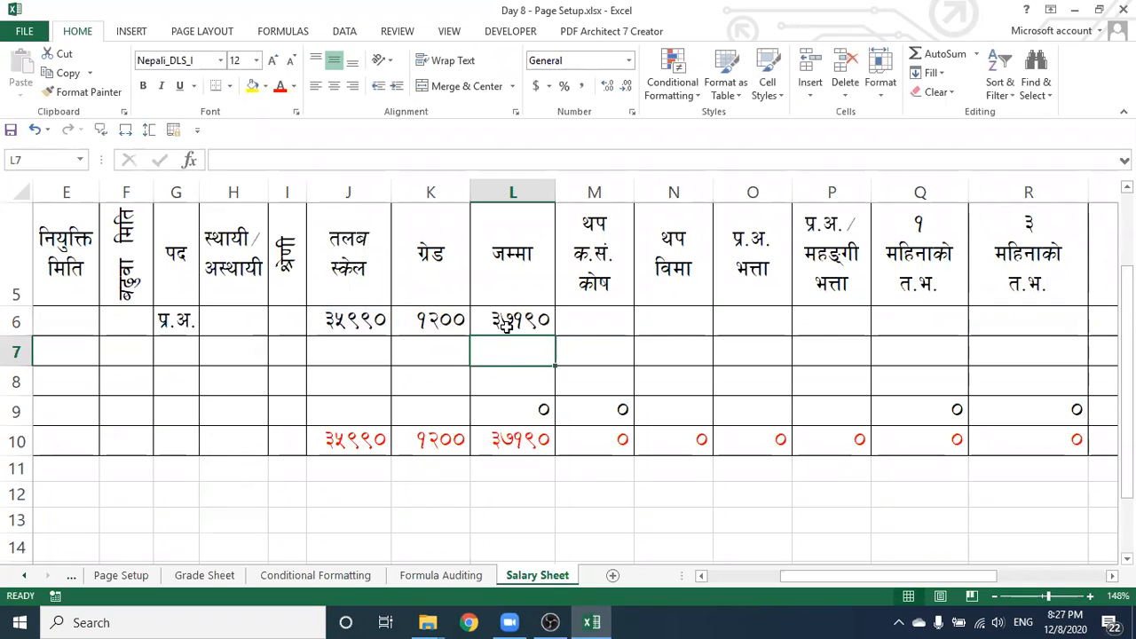
{"action": "left_click", "coordinate": [612, 320]}
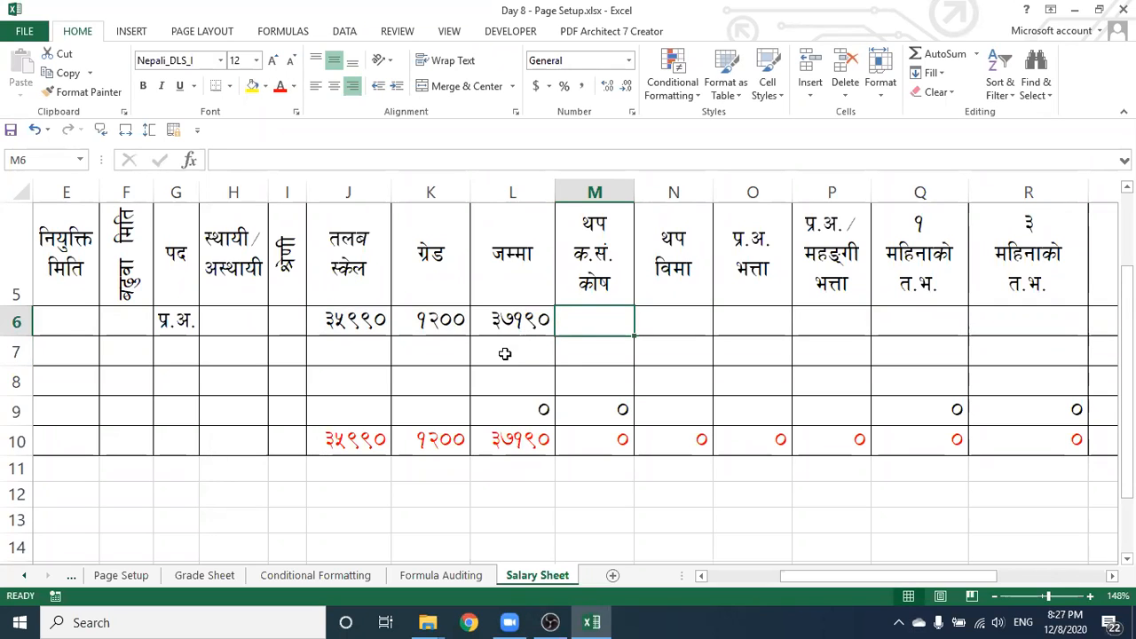
{"action": "type", "text": "="}
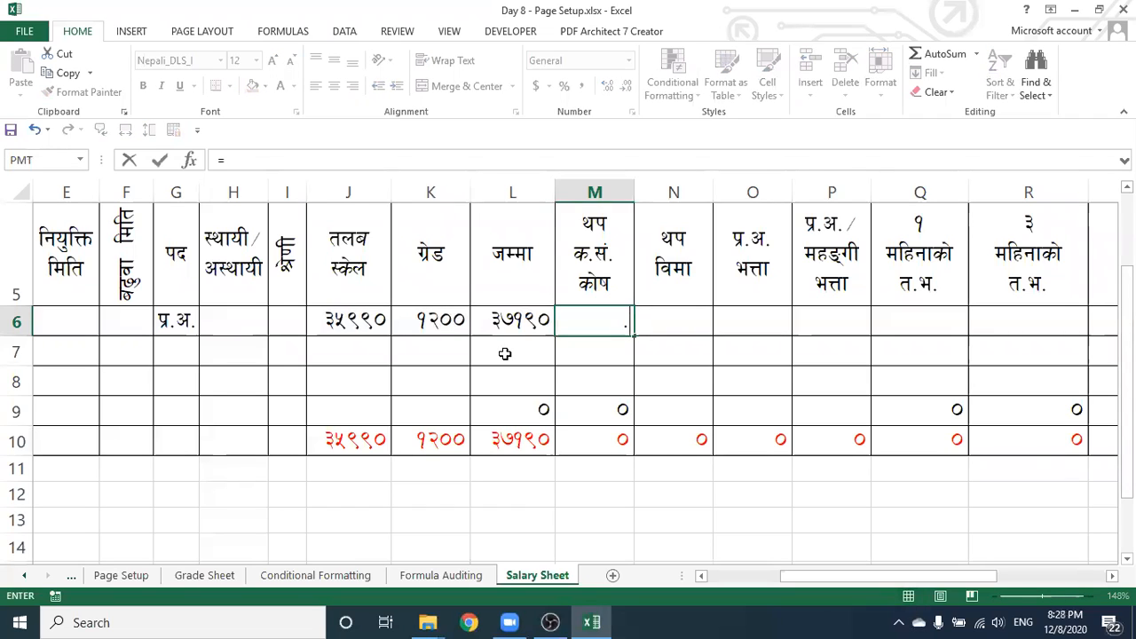
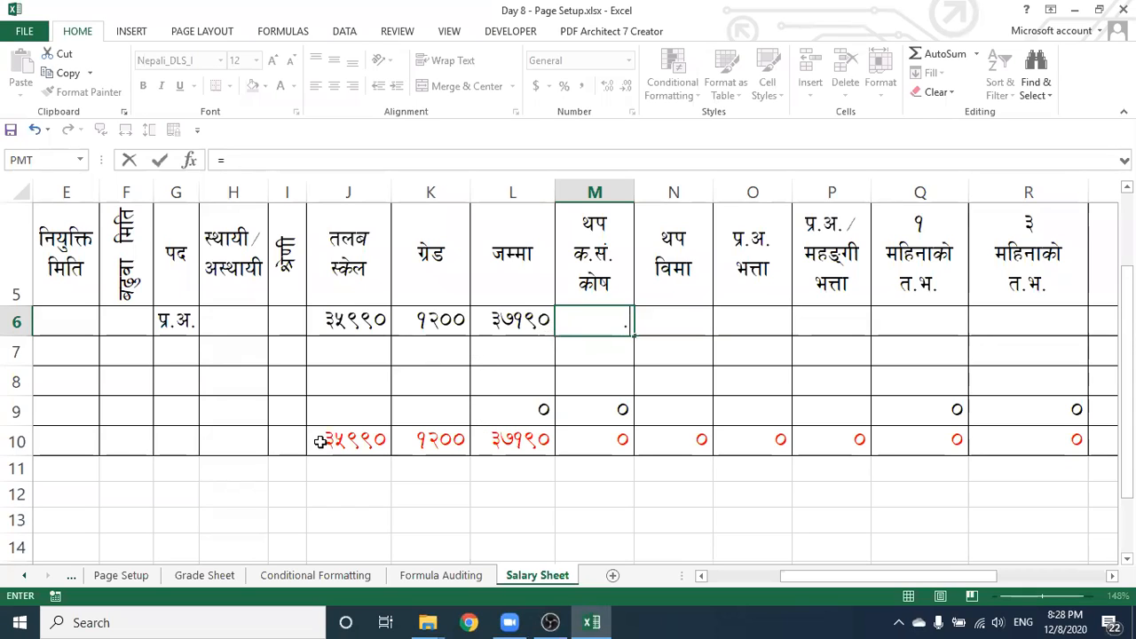
Abandon the unfinished M6 formula that referenced rows 9–10, leaving M6 empty
{"action": "left_click_drag", "start_coordinate": [325, 439], "coordinate": [837, 423]}
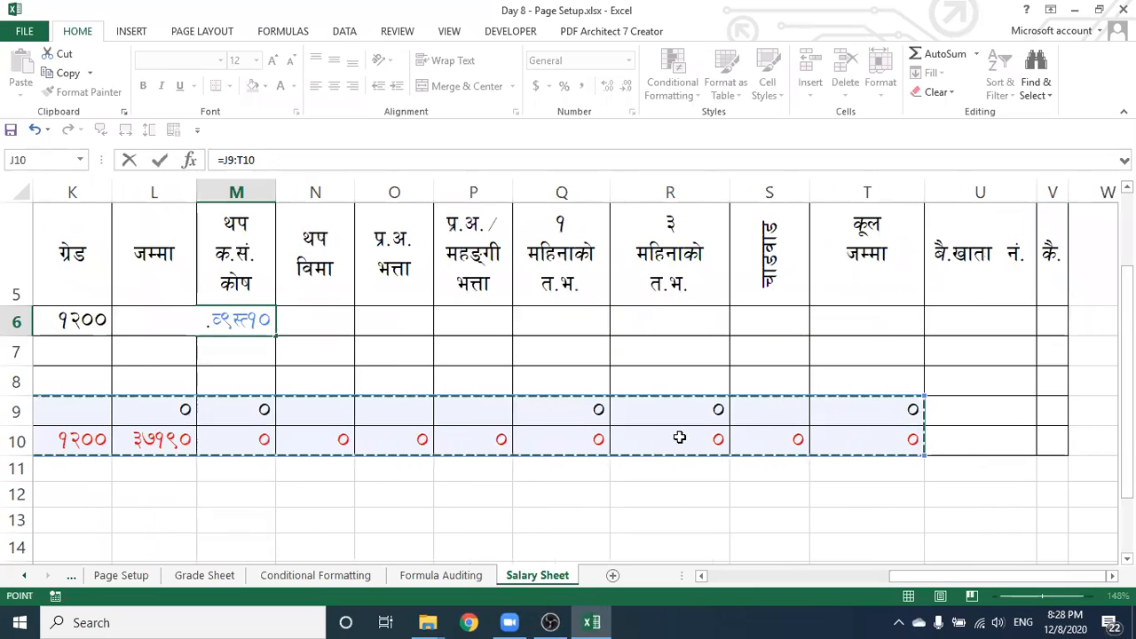
{"action": "left_click", "coordinate": [720, 492]}
{"action": "key", "text": "BackSpace"}
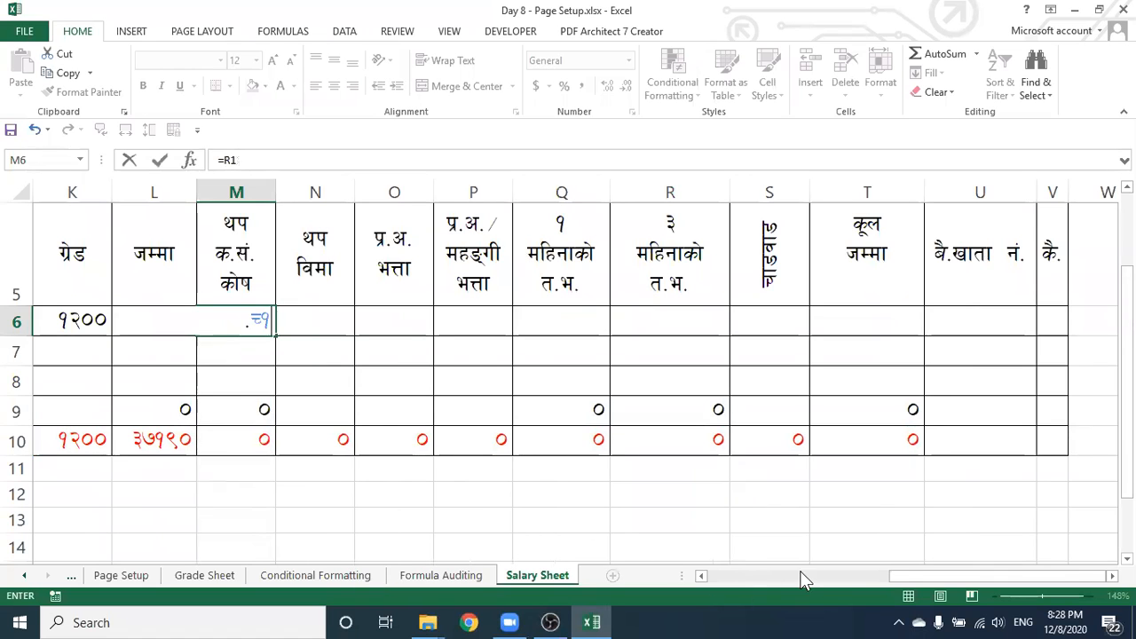
{"action": "left_click_drag", "start_coordinate": [914, 576], "coordinate": [824, 579]}
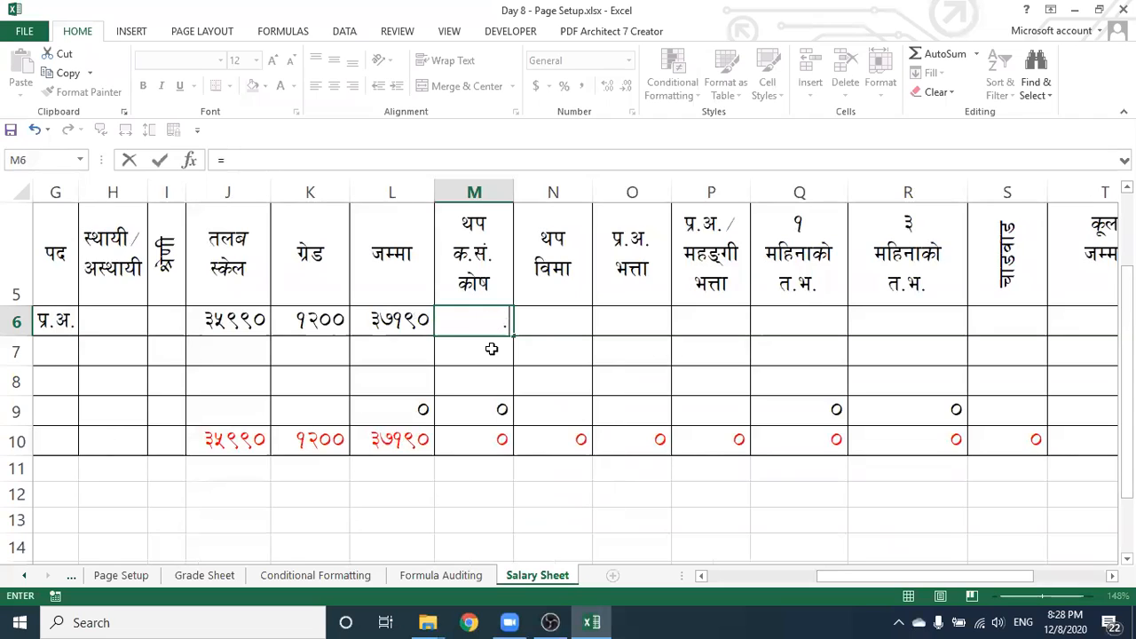
{"action": "key", "text": "Escape"}
{"action": "left_click", "coordinate": [474, 357]}
{"action": "left_click", "coordinate": [478, 326]}
{"action": "left_click", "coordinate": [473, 341]}
{"action": "left_click", "coordinate": [471, 328]}
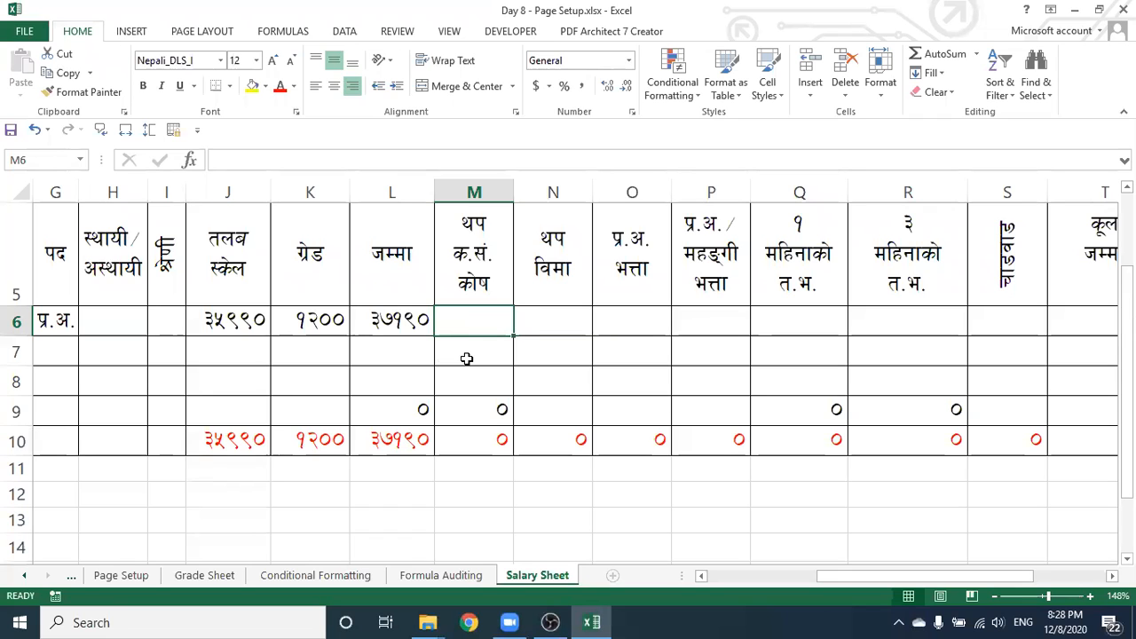
Enter 35990 in K18 and =K18*10/100 in M18, giving 3599
{"action": "scroll", "coordinate": [350, 368], "scroll_direction": "down", "scroll_amount": 3}
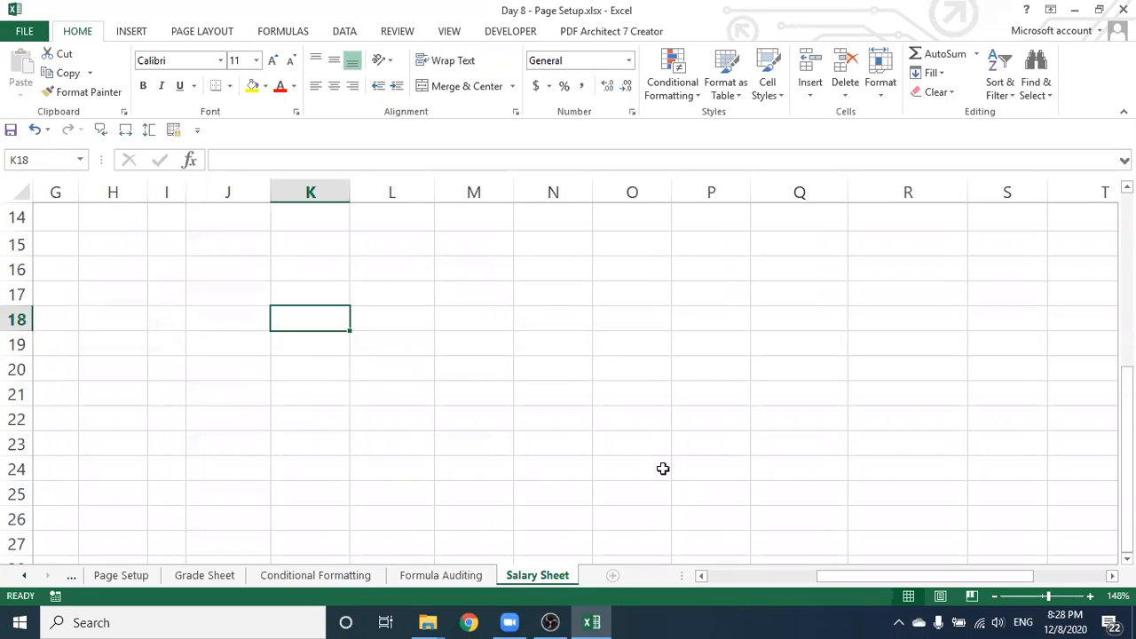
{"action": "type", "text": "35990"}
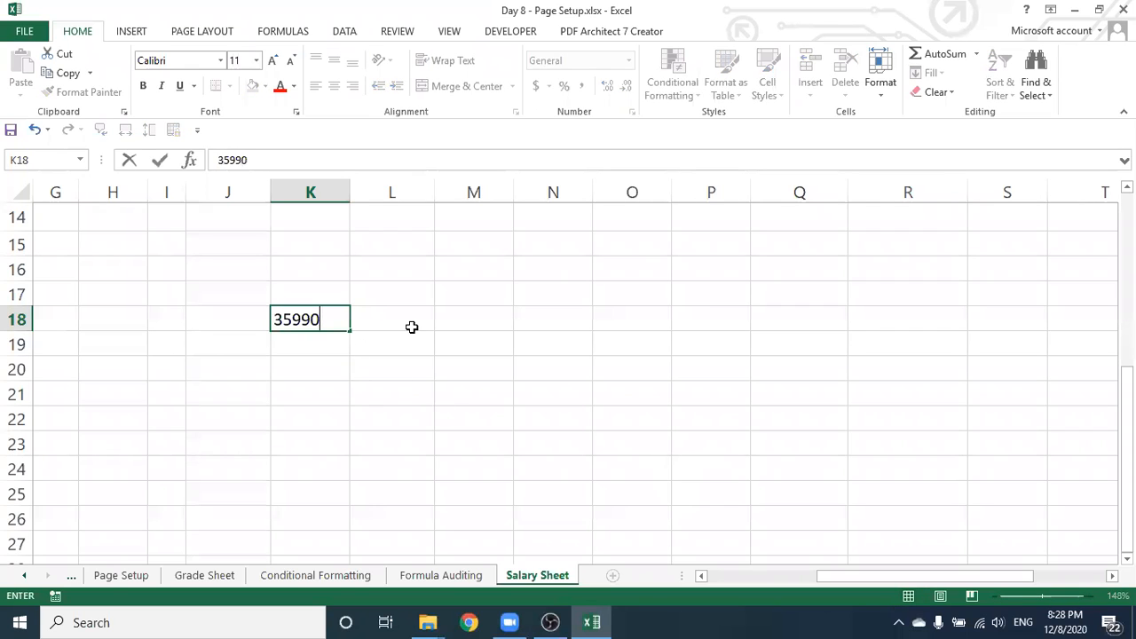
{"action": "left_click", "coordinate": [482, 320]}
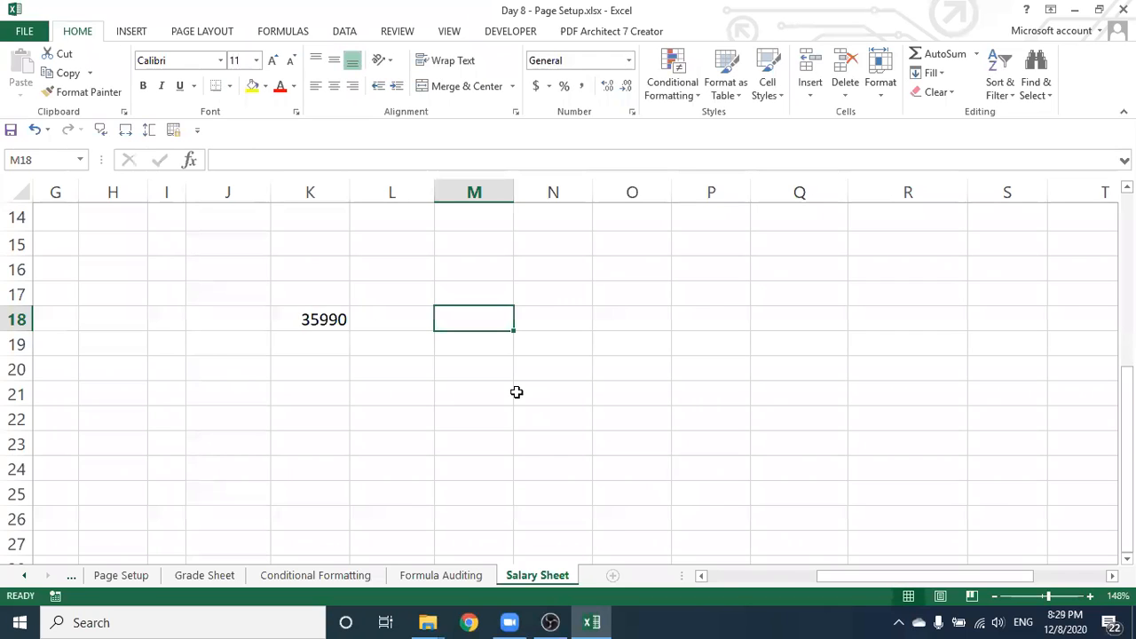
{"action": "type", "text": "="}
{"action": "left_click", "coordinate": [306, 319]}
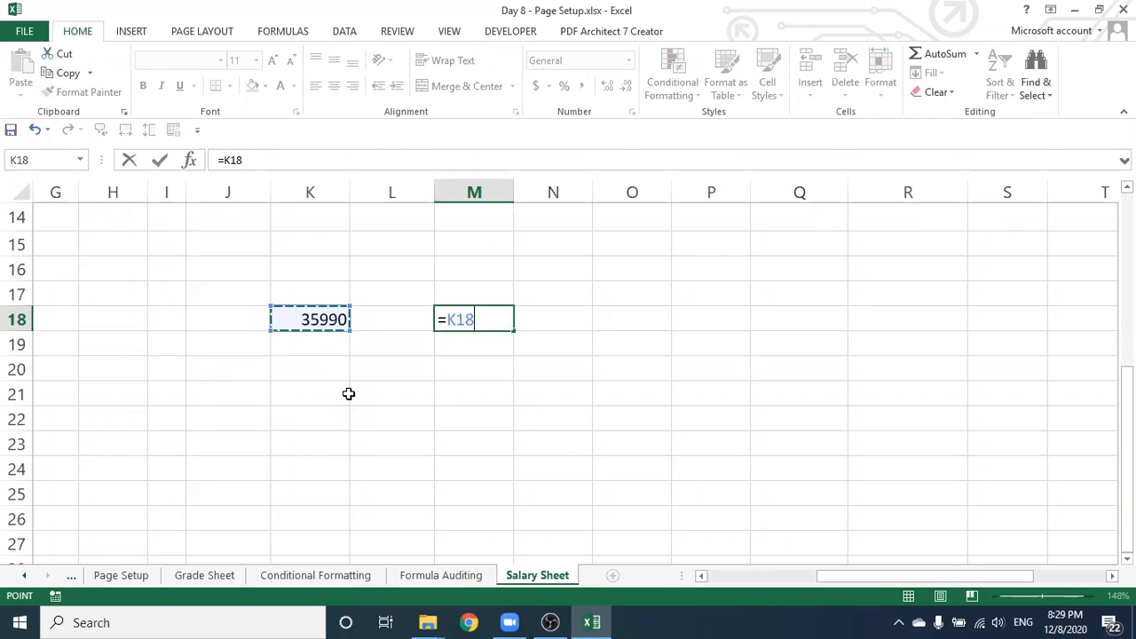
{"action": "type", "text": "*10"}
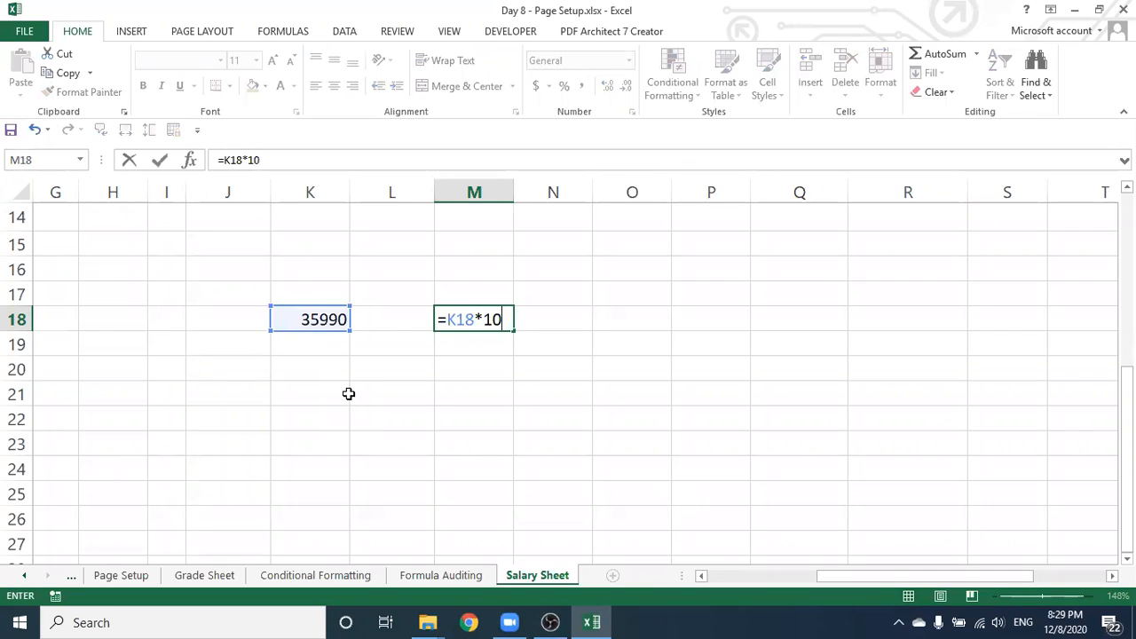
{"action": "type", "text": "/100"}
{"action": "key", "text": "Return"}
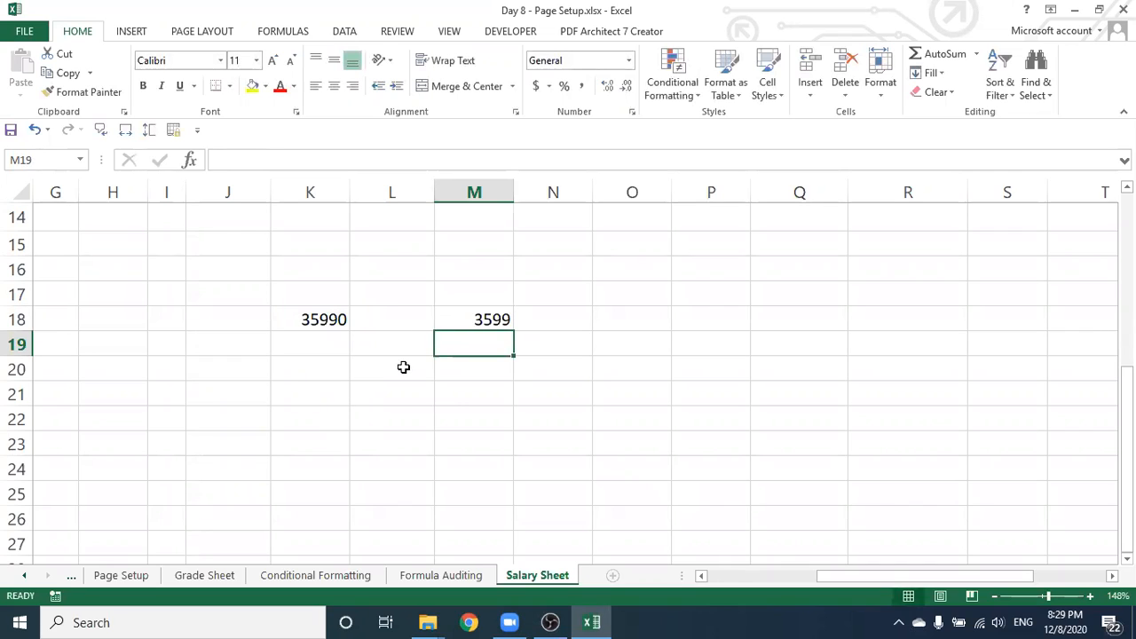
Enter 35990 in K21 and try committing =K21*% in M21, which Excel rejects
{"action": "left_click", "coordinate": [300, 390]}
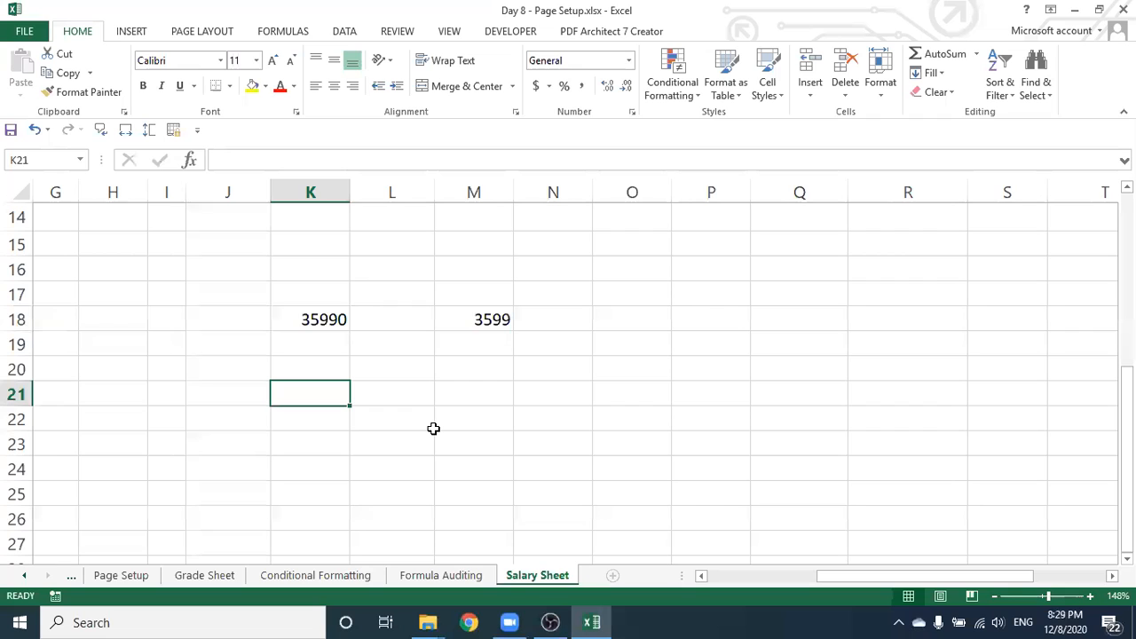
{"action": "type", "text": "35990"}
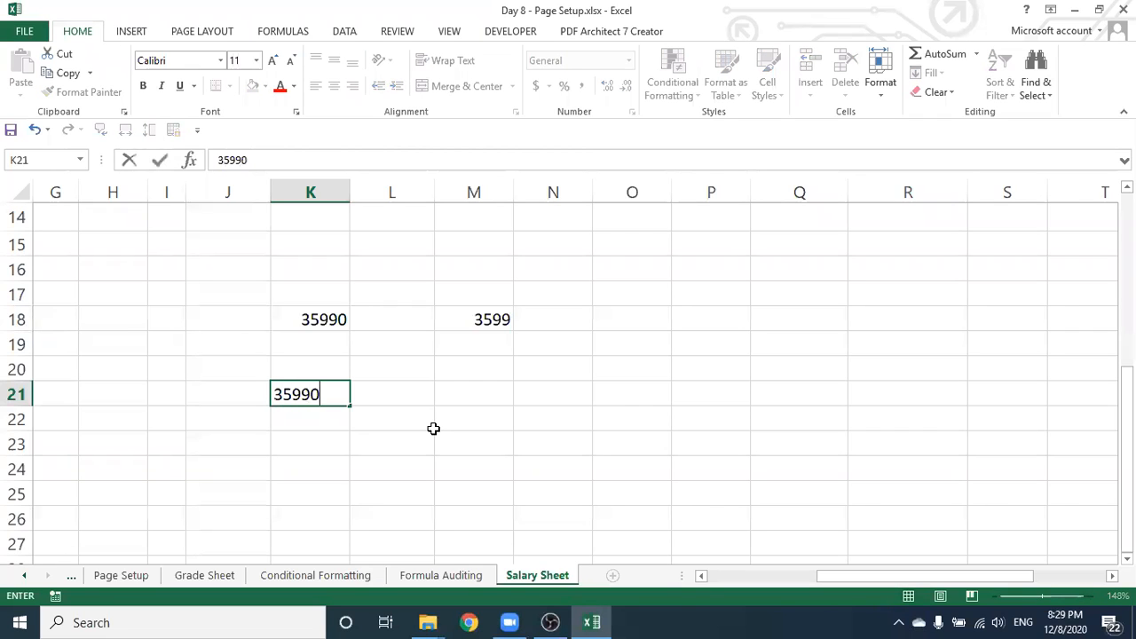
{"action": "left_click", "coordinate": [470, 397]}
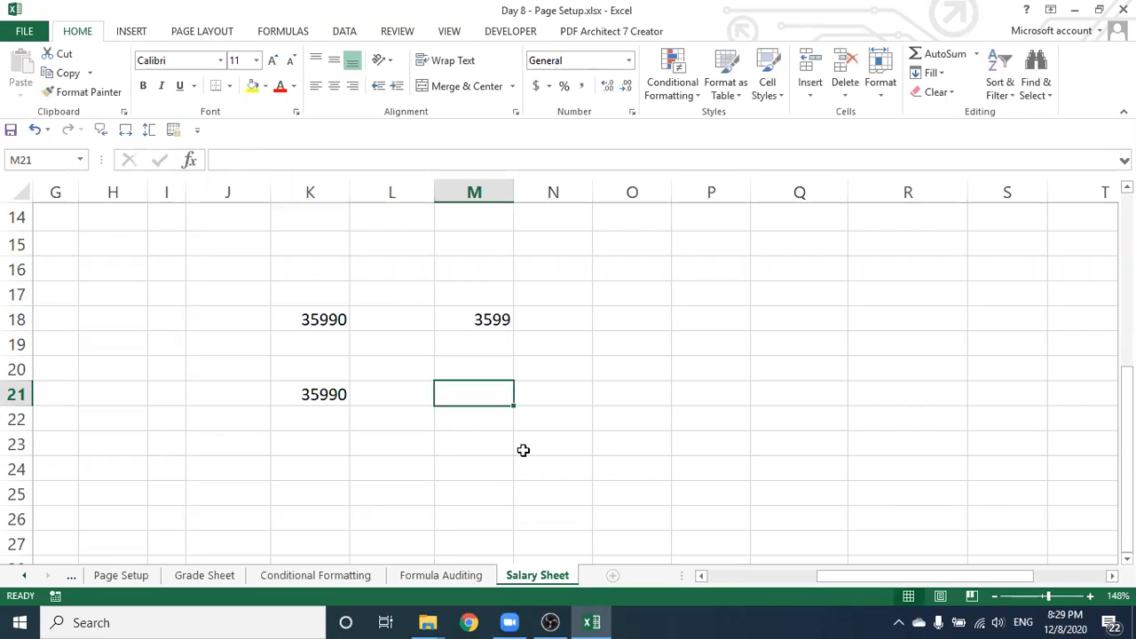
{"action": "type", "text": "="}
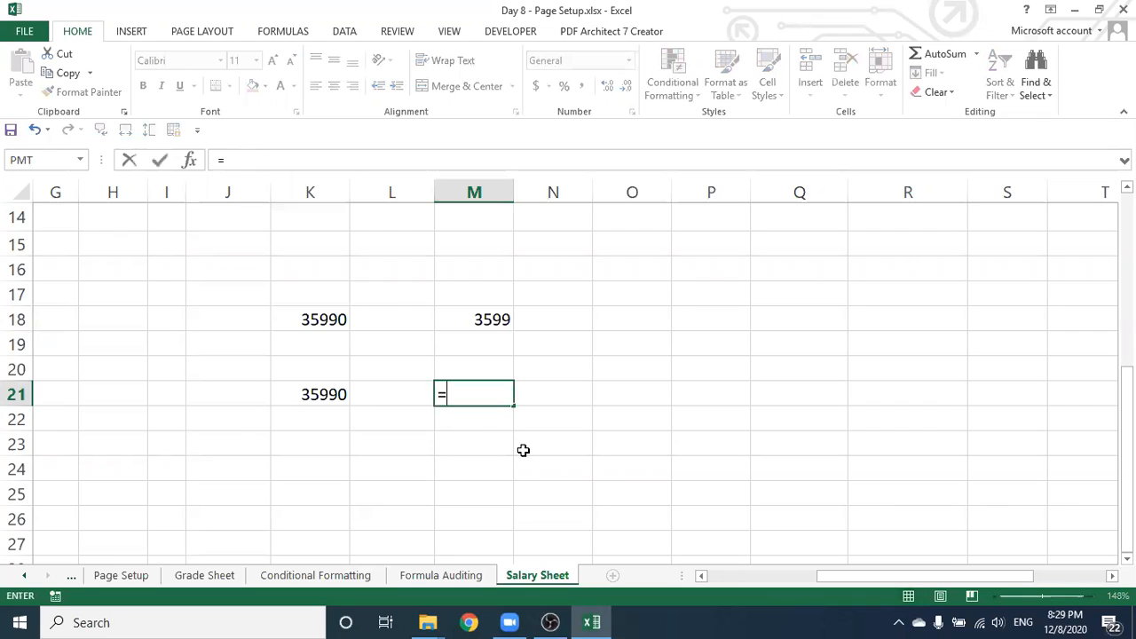
{"action": "left_click", "coordinate": [308, 395]}
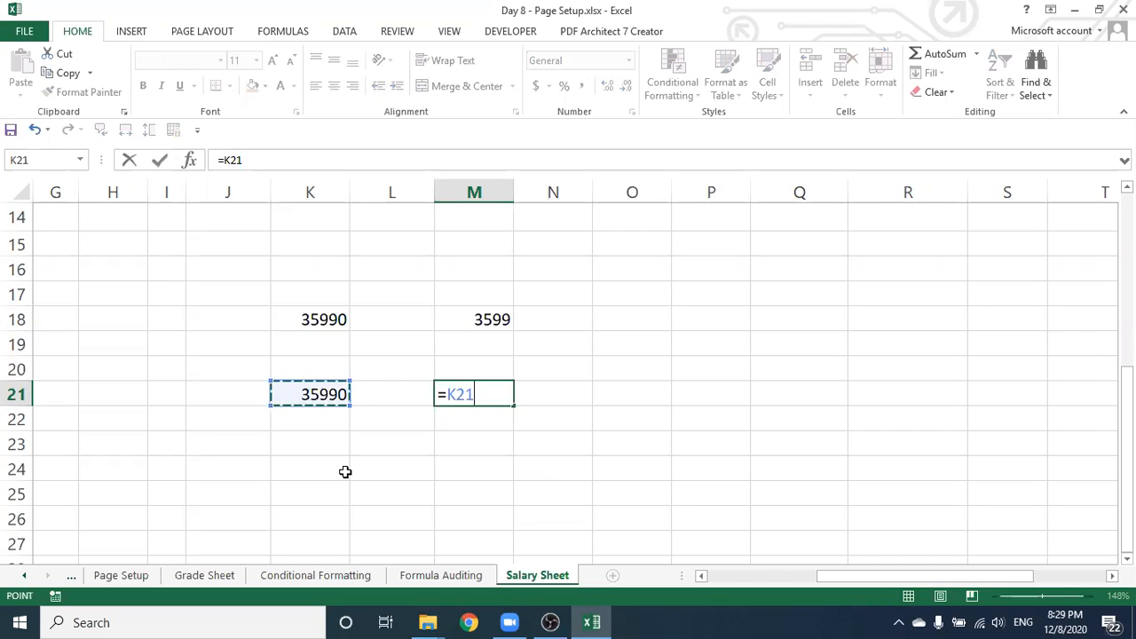
{"action": "type", "text": "*"}
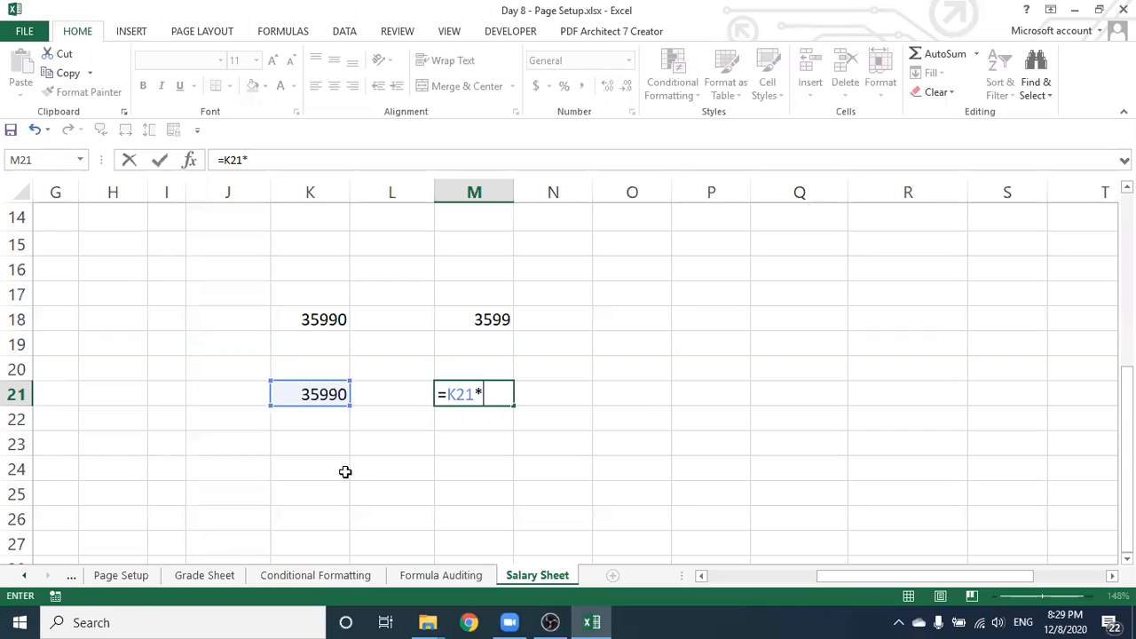
{"action": "type", "text": "%"}
{"action": "key", "text": "Return"}
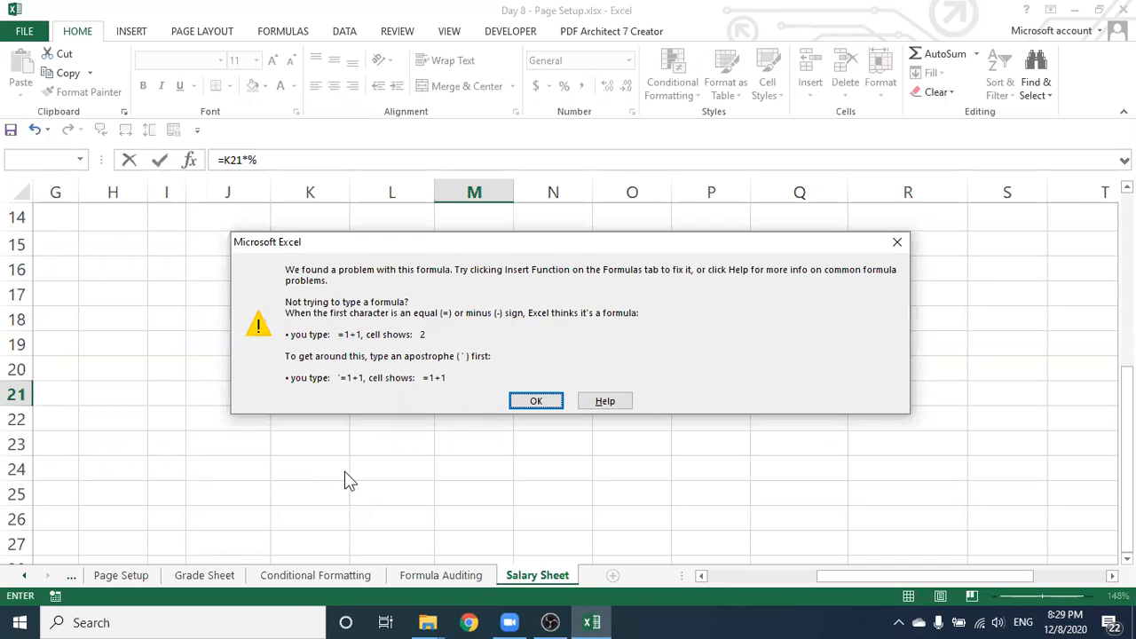
Dismiss the error and change M21's formula to =K21*10%, returning 3599
{"action": "left_click", "coordinate": [534, 399]}
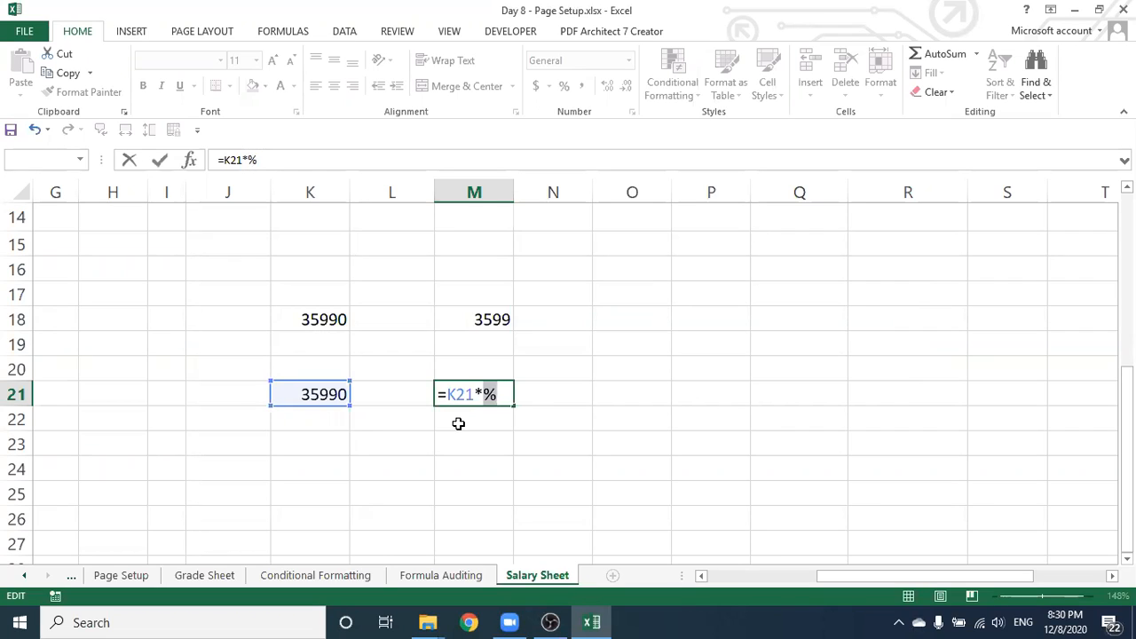
{"action": "key", "text": "BackSpace"}
{"action": "key", "text": "BackSpace"}
{"action": "type", "text": "*10%"}
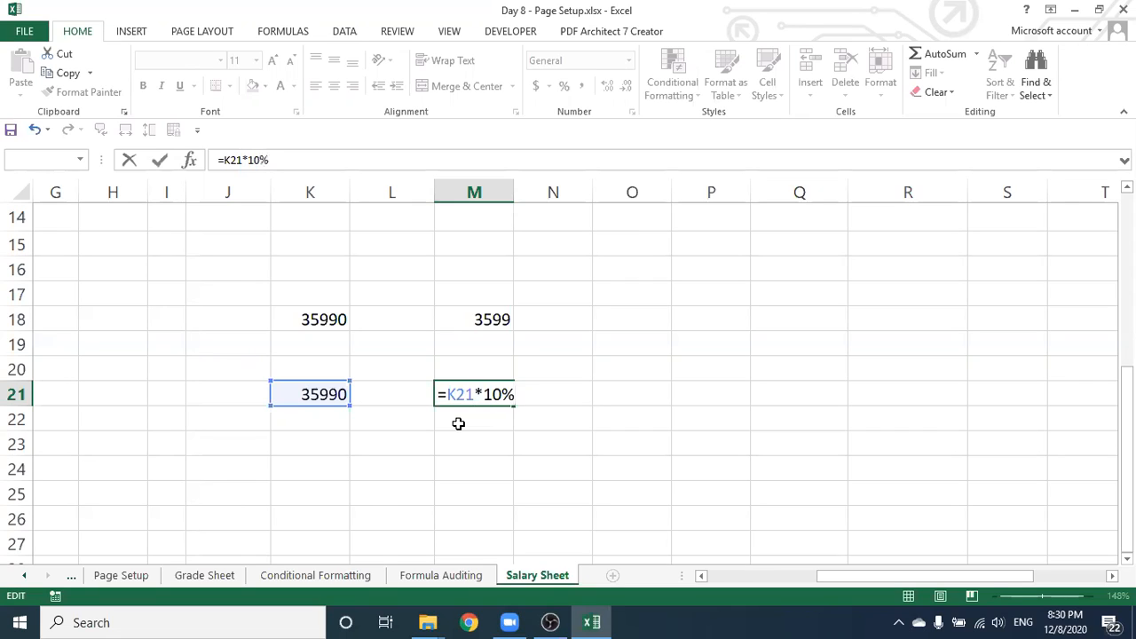
{"action": "key", "text": "Return"}
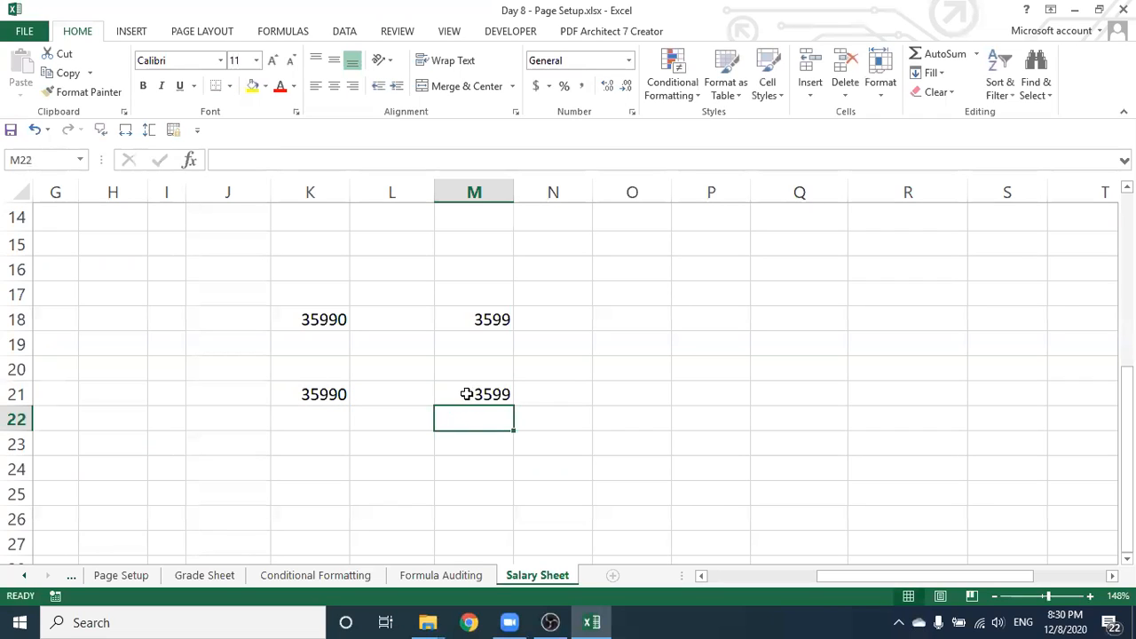
{"action": "left_click", "coordinate": [462, 393]}
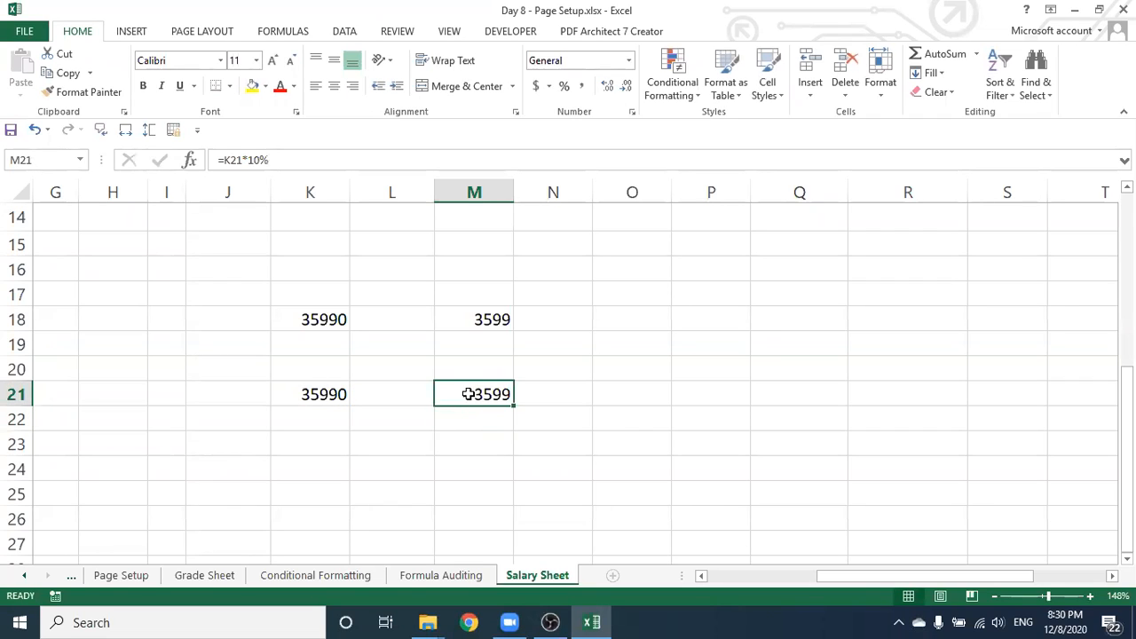
Go back up to row 6 and start a new formula in M6 under थप क.सं. कोष
{"action": "scroll", "coordinate": [435, 359], "scroll_direction": "up", "scroll_amount": 3}
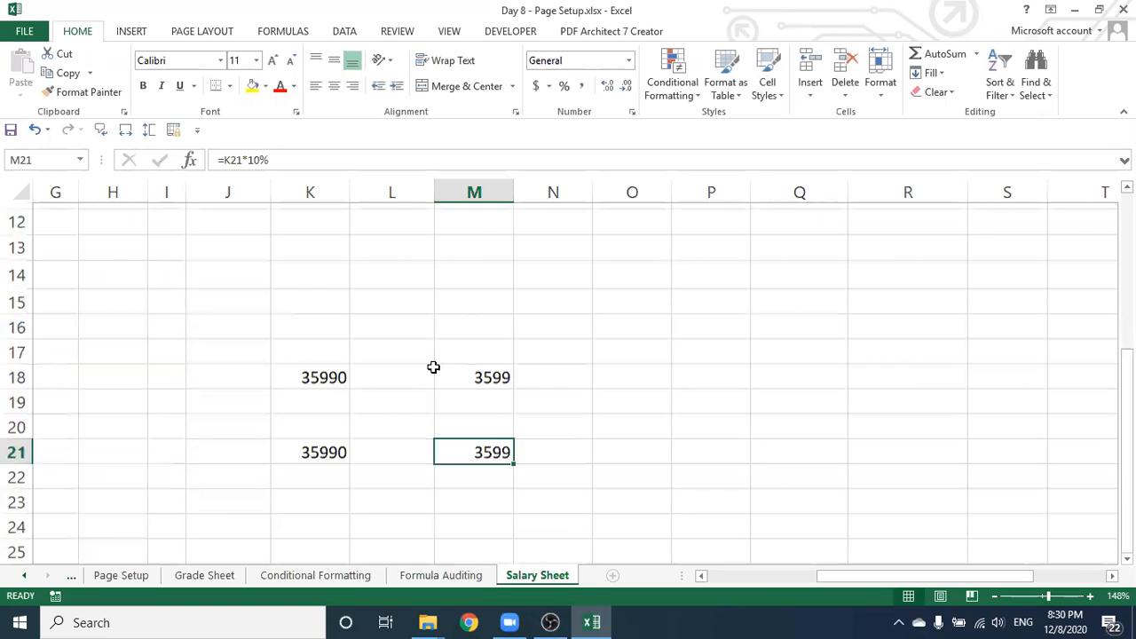
{"action": "left_click", "coordinate": [473, 325]}
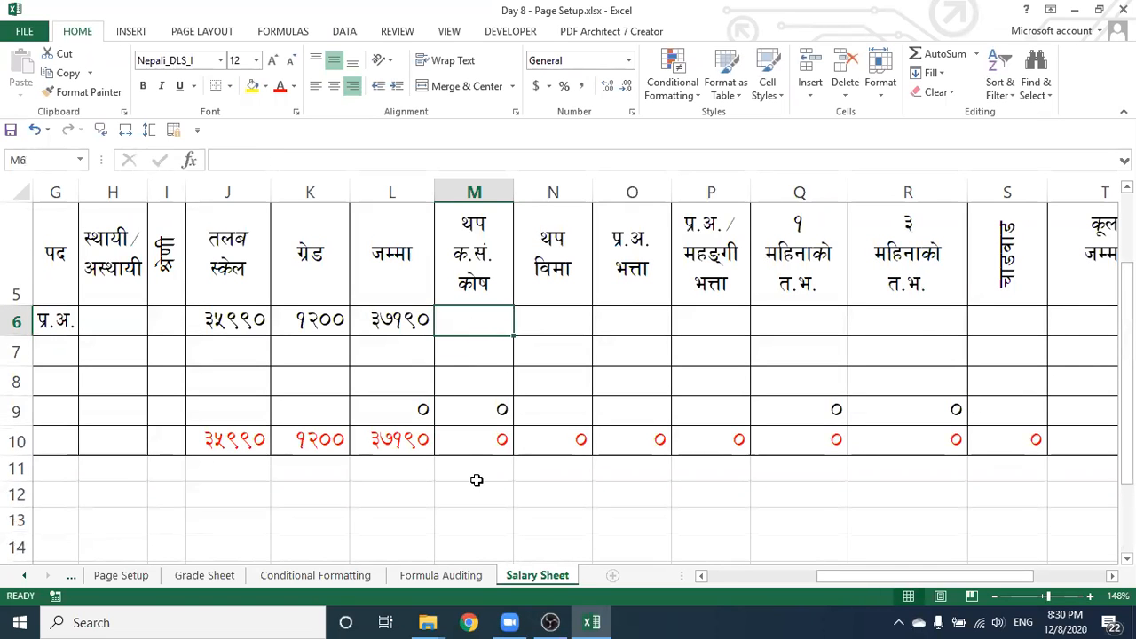
{"action": "scroll", "coordinate": [506, 437], "scroll_direction": "down", "scroll_amount": 1}
{"action": "scroll", "coordinate": [506, 437], "scroll_direction": "down", "scroll_amount": 3}
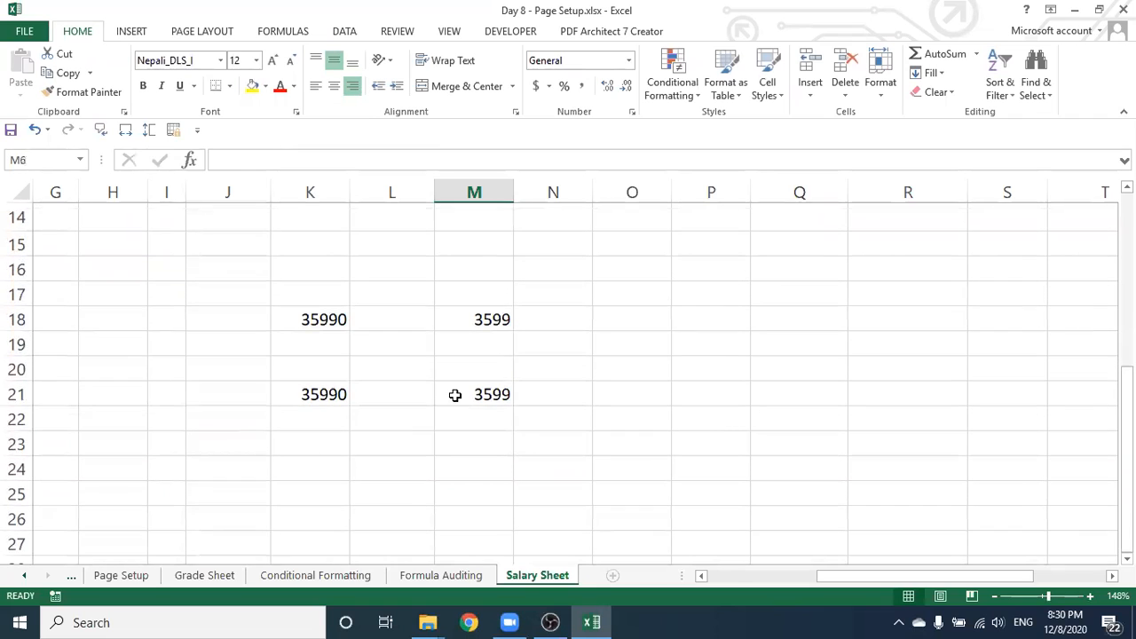
{"action": "left_click", "coordinate": [451, 395]}
{"action": "scroll", "coordinate": [449, 355], "scroll_direction": "up", "scroll_amount": 3}
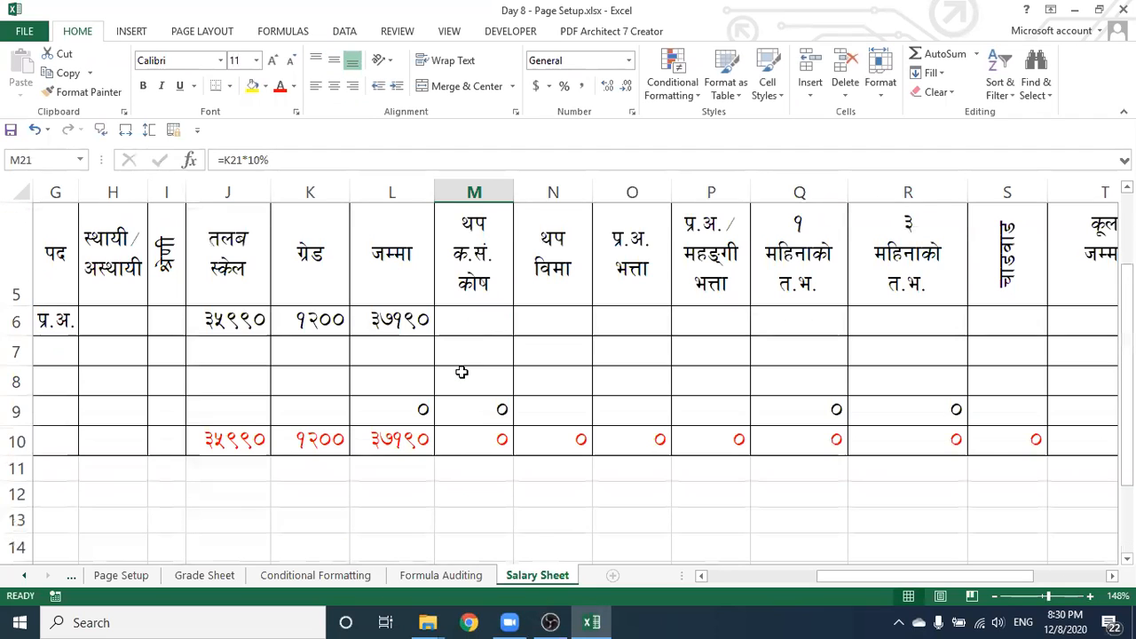
{"action": "left_click", "coordinate": [480, 322]}
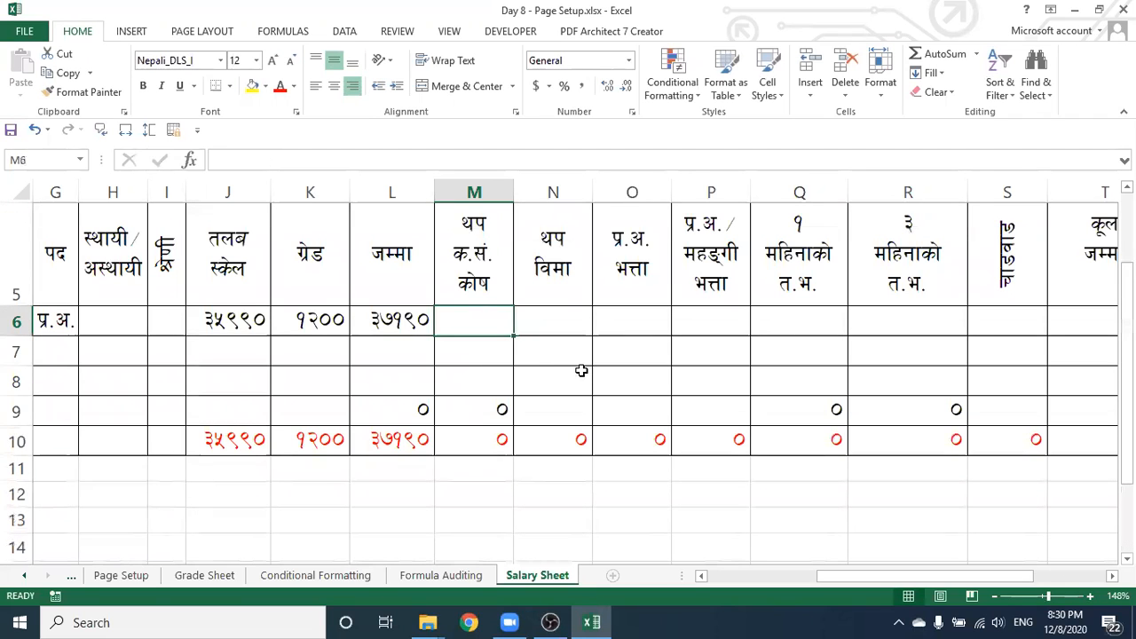
{"action": "type", "text": "="}
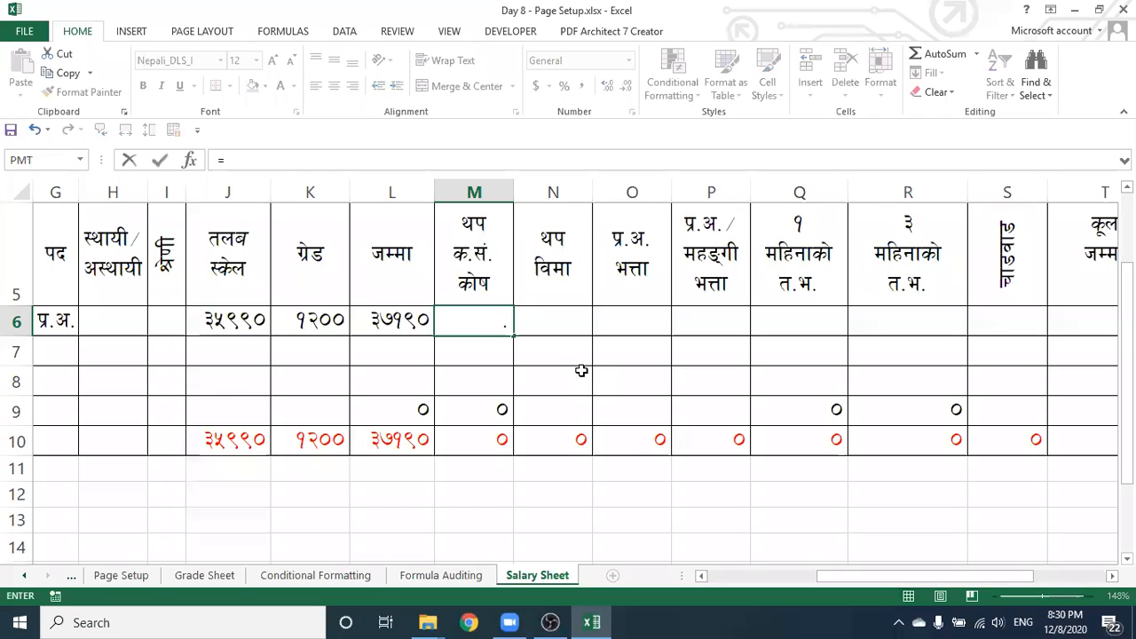
Complete M6 as =L6*10%, returning ३७१९
{"action": "left_click", "coordinate": [390, 322]}
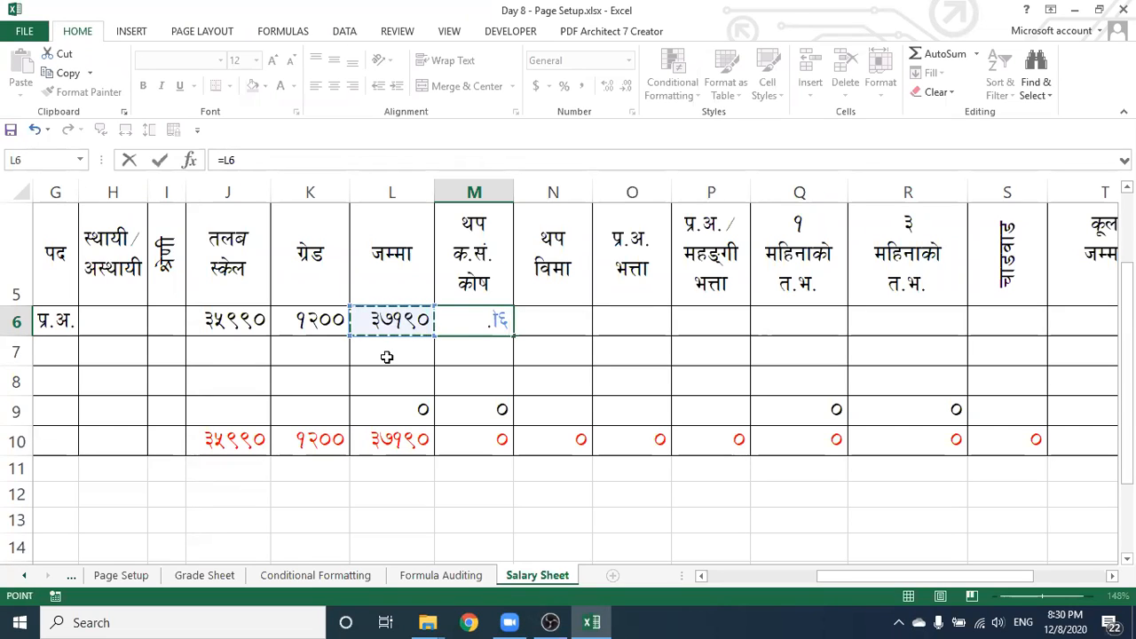
{"action": "type", "text": "*"}
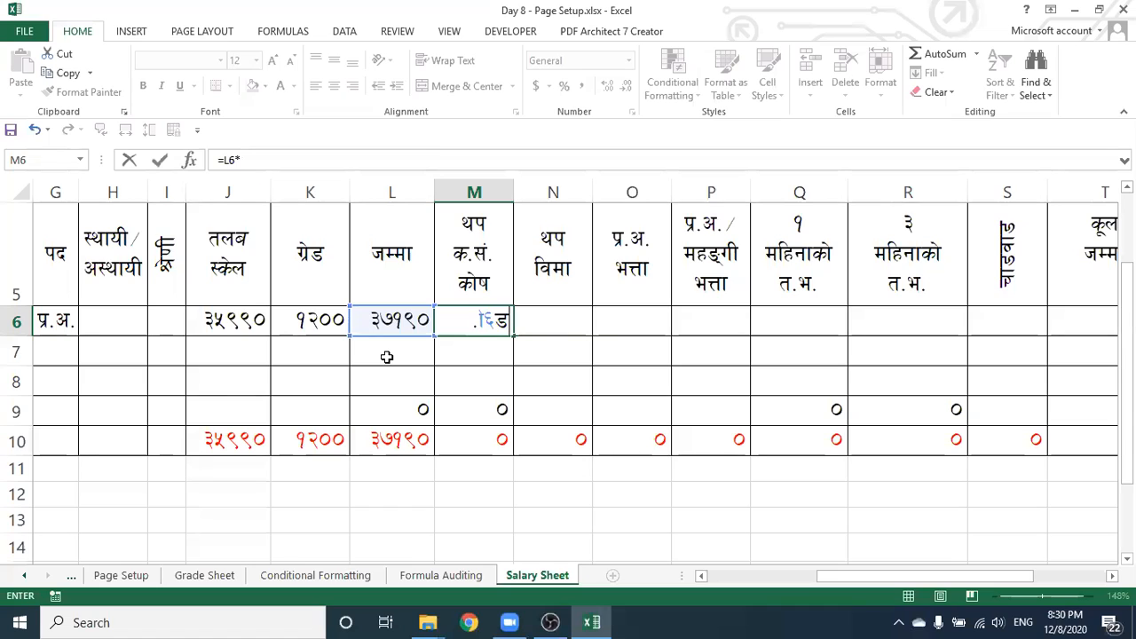
{"action": "type", "text": "10"}
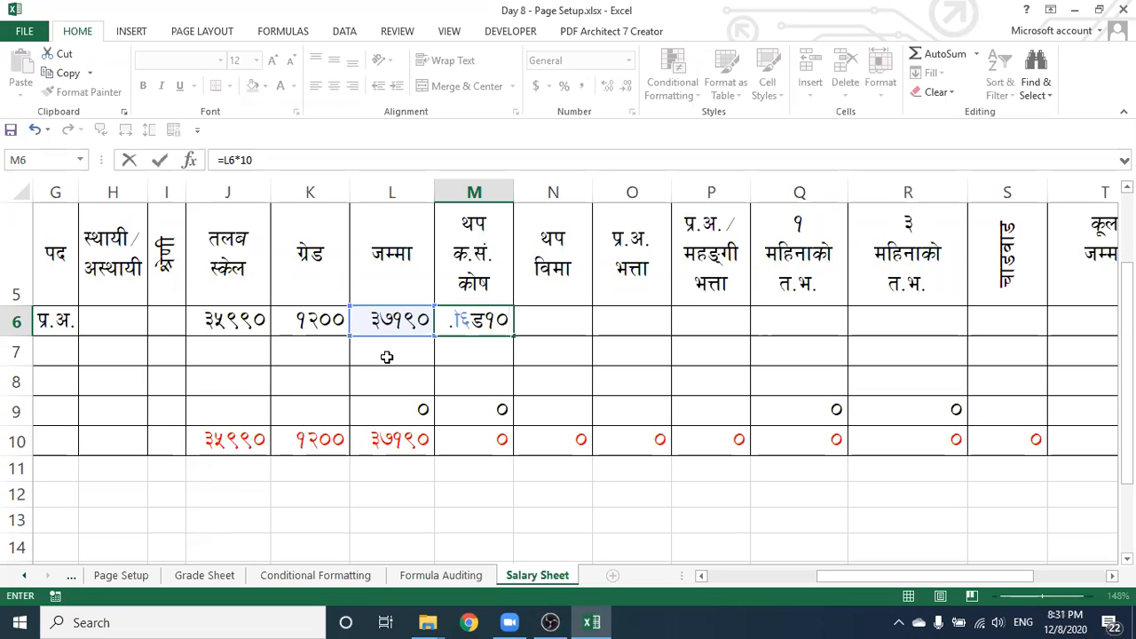
{"action": "type", "text": "%"}
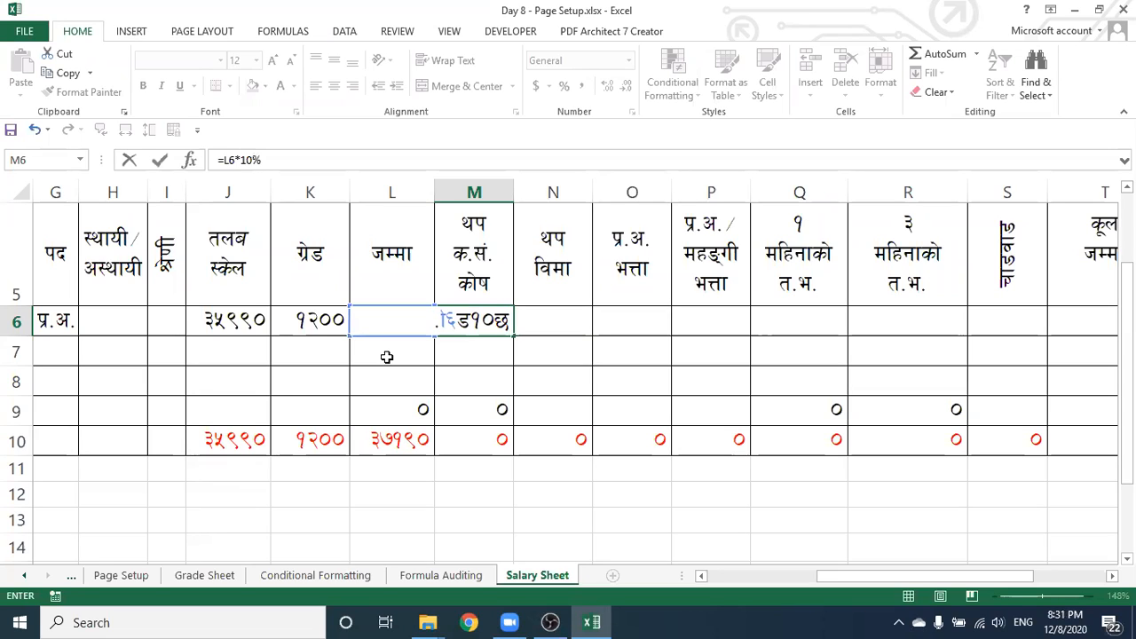
{"action": "key", "text": "Return"}
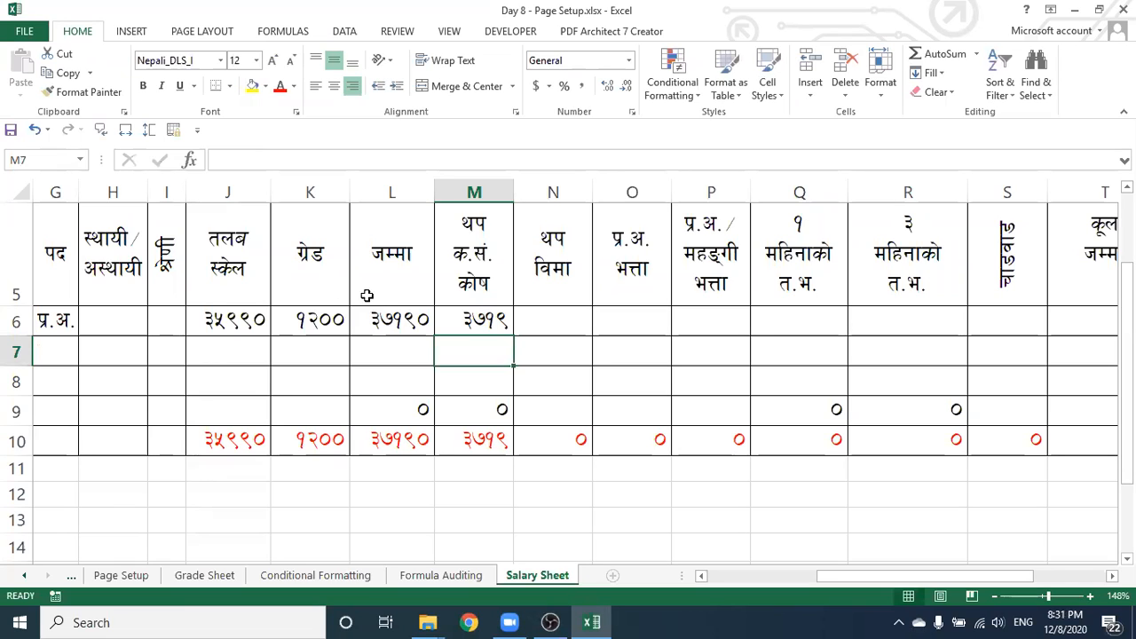
Compare M6's 10% formula with L6's total formula
{"action": "left_click", "coordinate": [463, 322]}
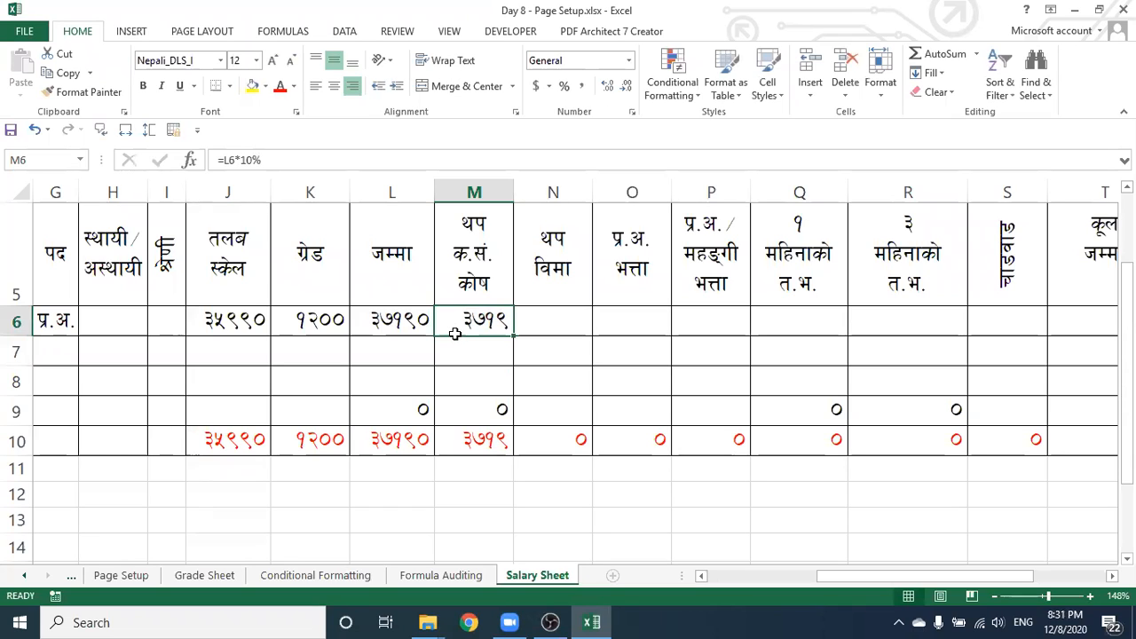
{"action": "left_click", "coordinate": [393, 325]}
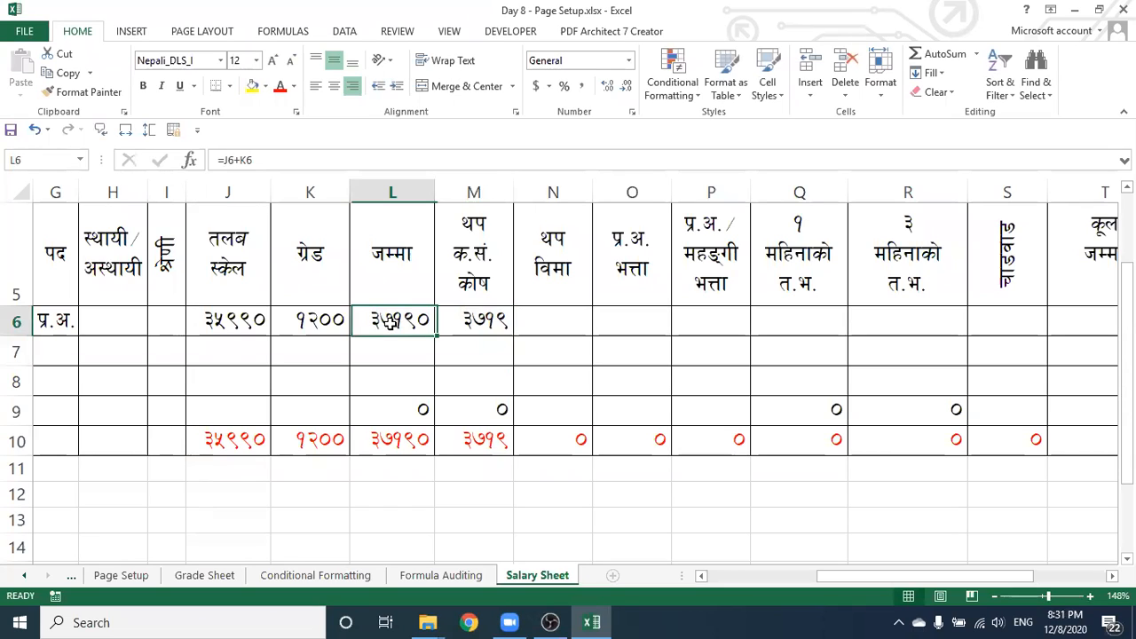
{"action": "left_click", "coordinate": [468, 324]}
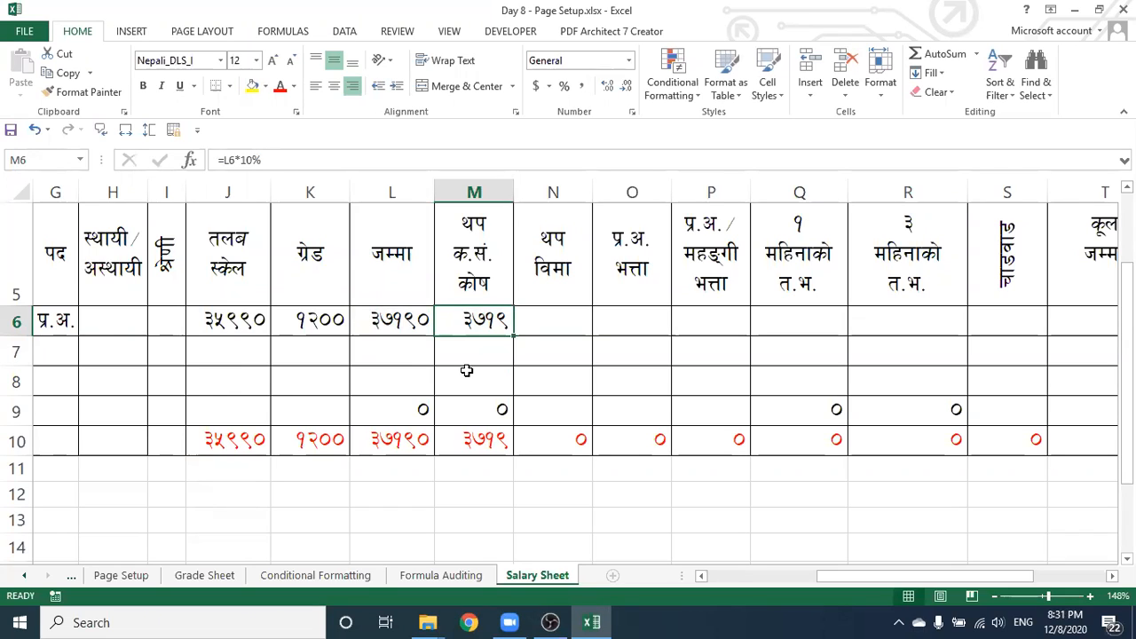
{"action": "left_click", "coordinate": [375, 324]}
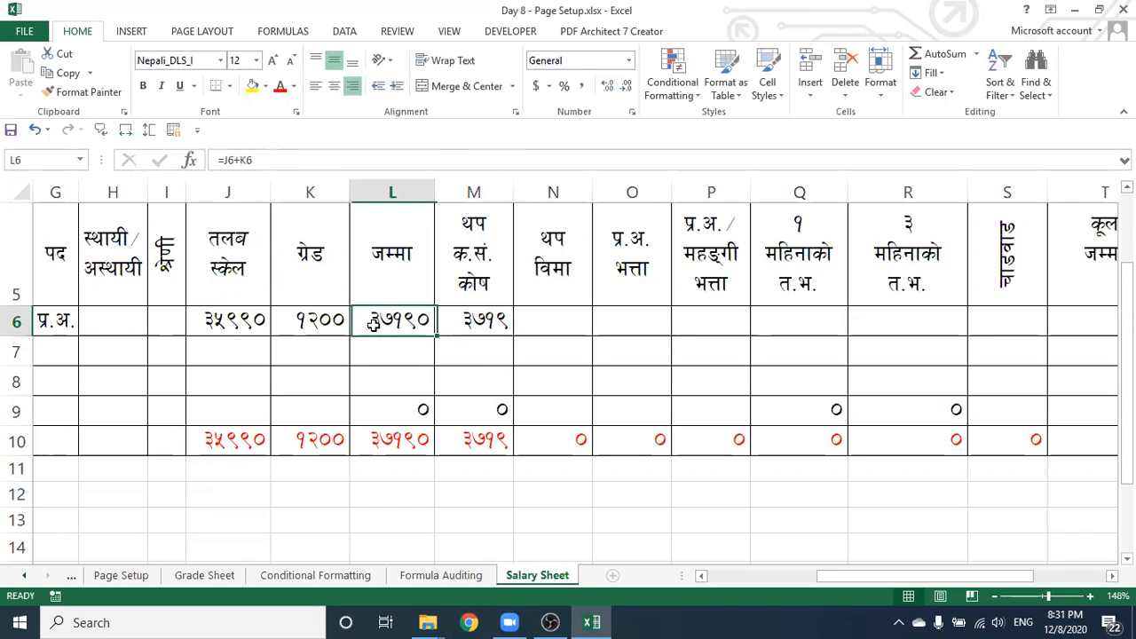
{"action": "left_click", "coordinate": [505, 322]}
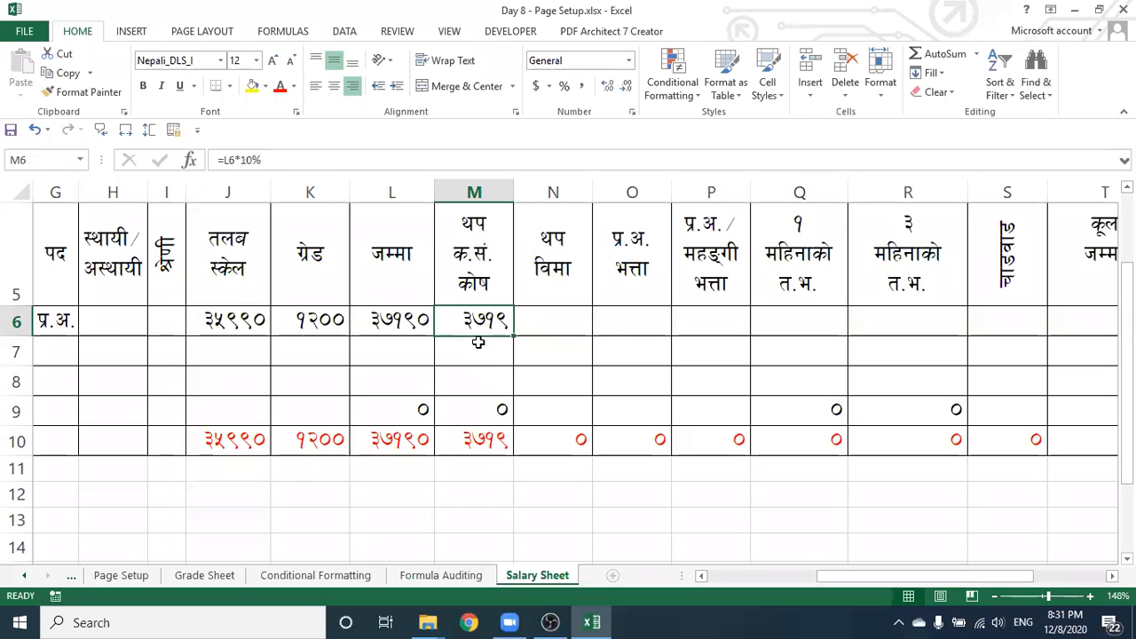
{"action": "left_click", "coordinate": [789, 324]}
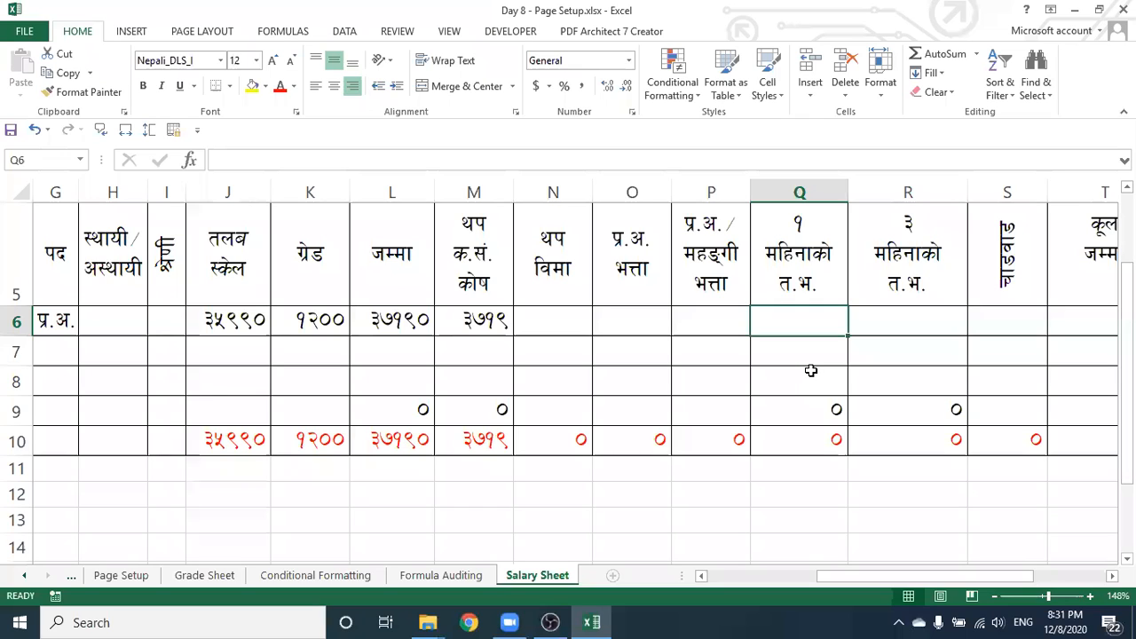
Give Q6 the formula =L6+M6+N6+O6+P6, returning ४०९०९
{"action": "type", "text": "="}
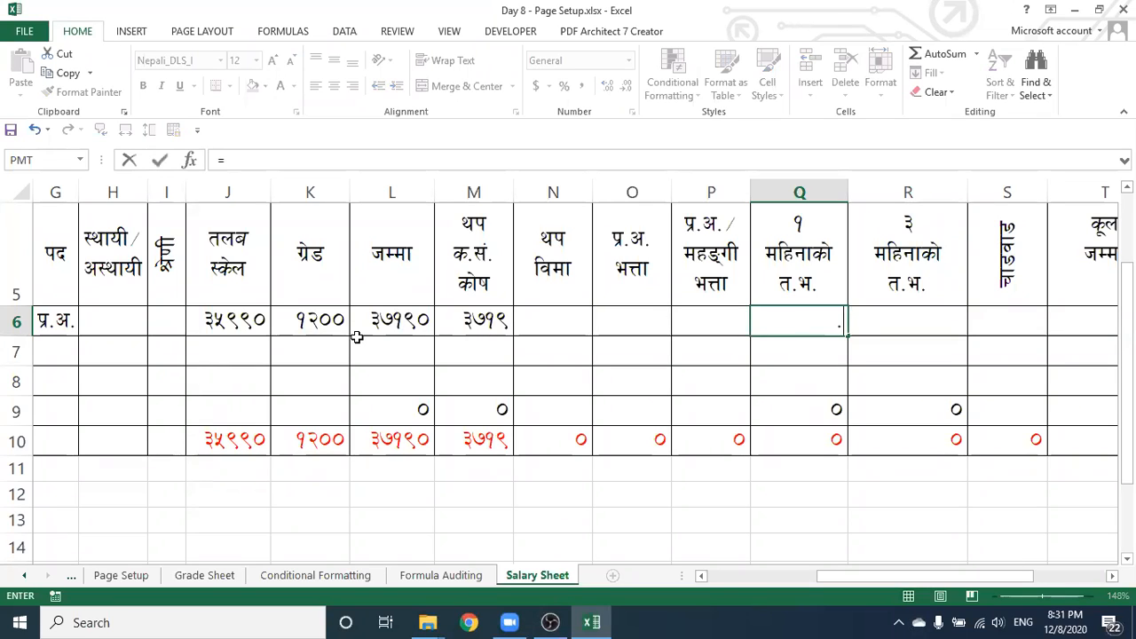
{"action": "left_click", "coordinate": [410, 321]}
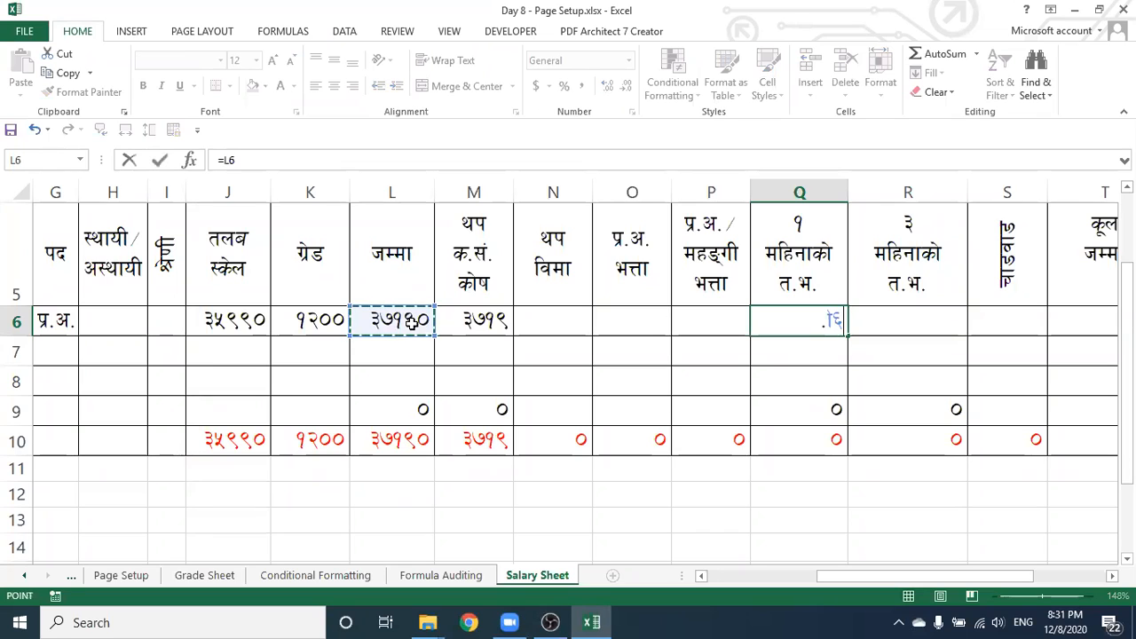
{"action": "type", "text": "+"}
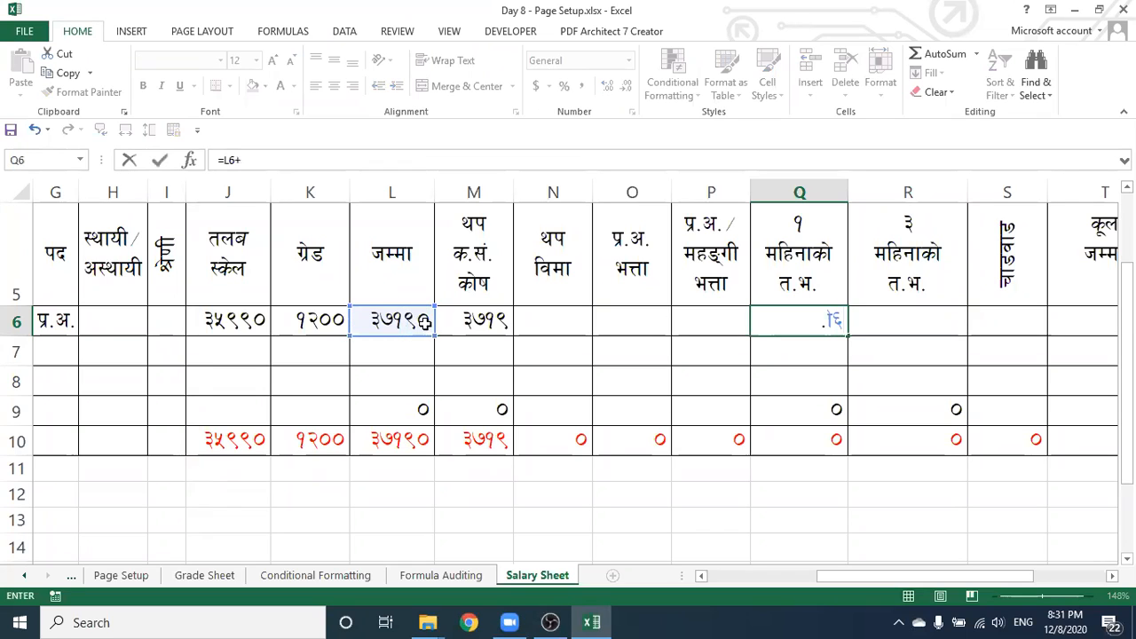
{"action": "left_click", "coordinate": [462, 323]}
{"action": "type", "text": "+"}
{"action": "left_click", "coordinate": [560, 320]}
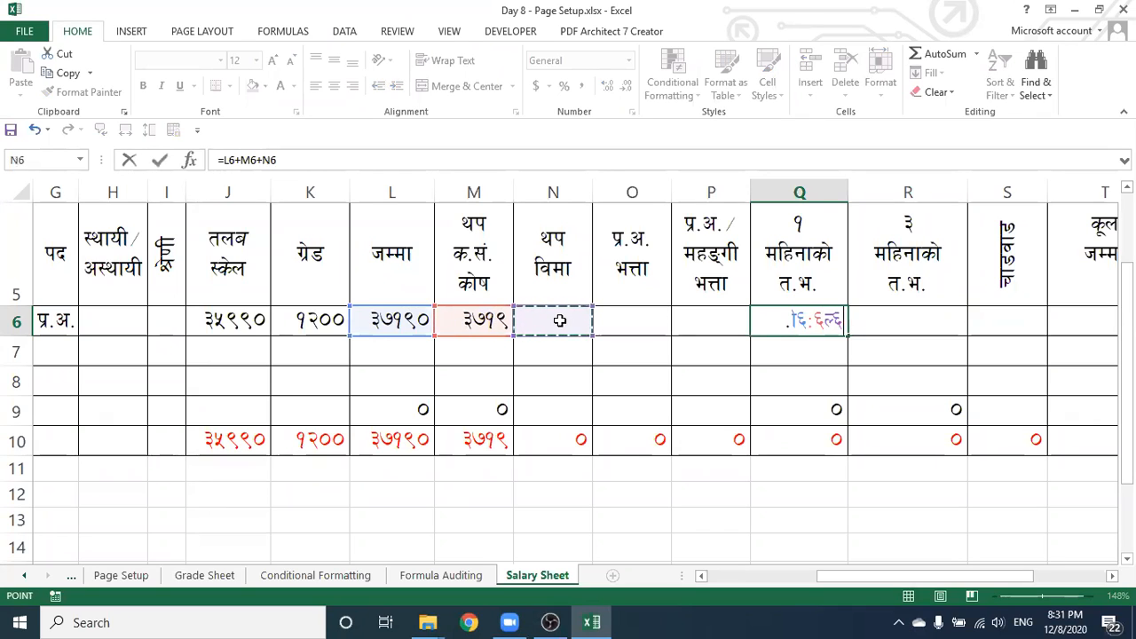
{"action": "type", "text": "+"}
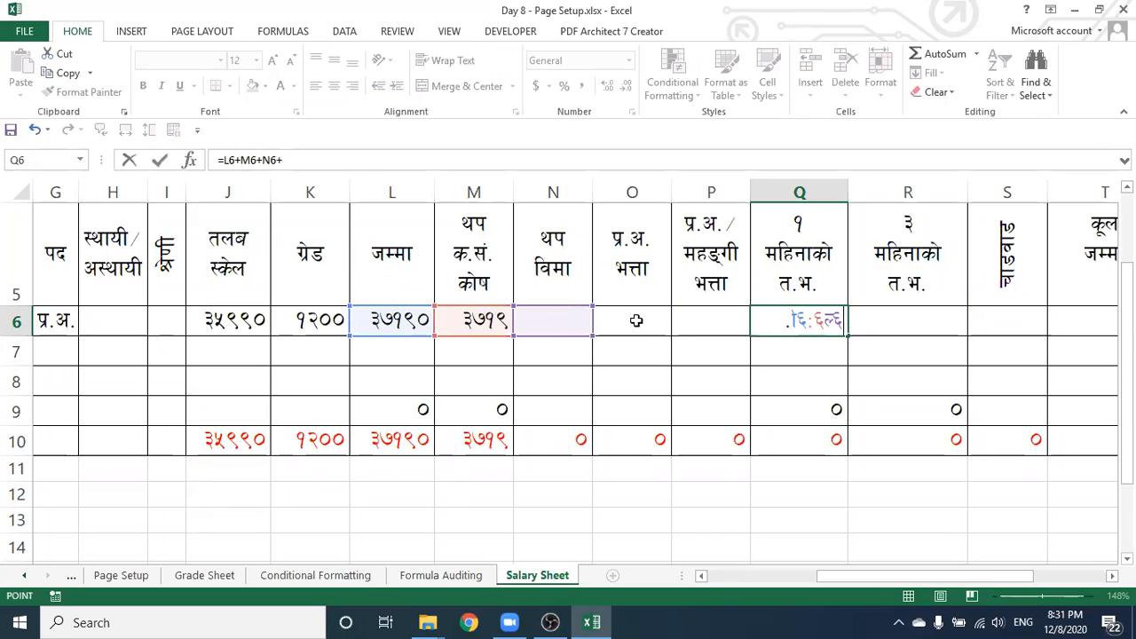
{"action": "left_click", "coordinate": [636, 320]}
{"action": "type", "text": "+"}
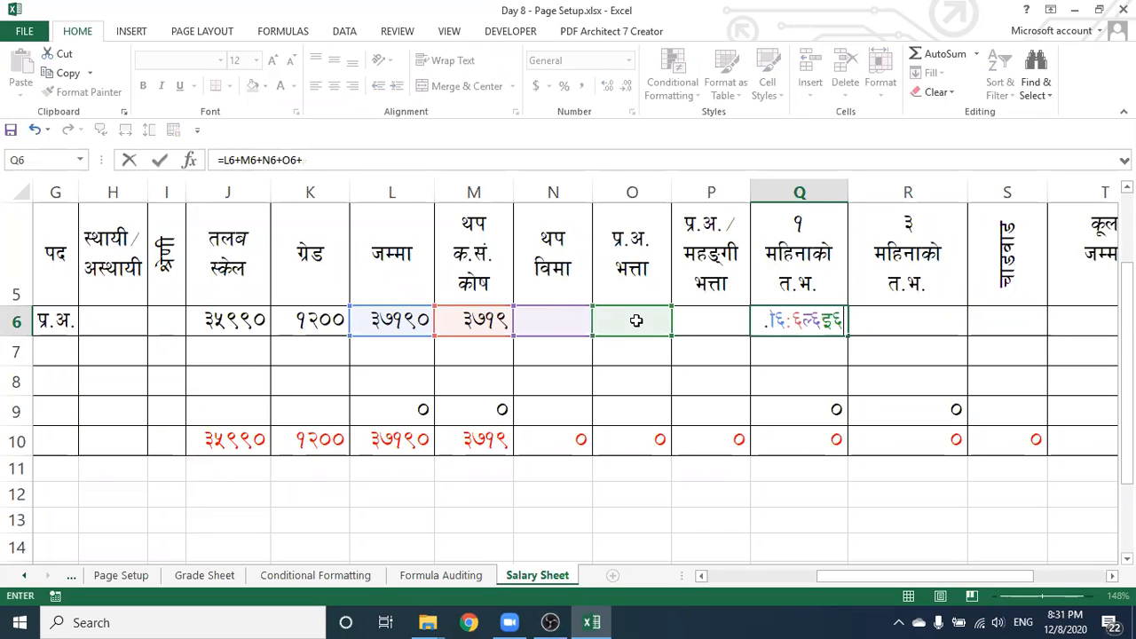
{"action": "left_click", "coordinate": [713, 320]}
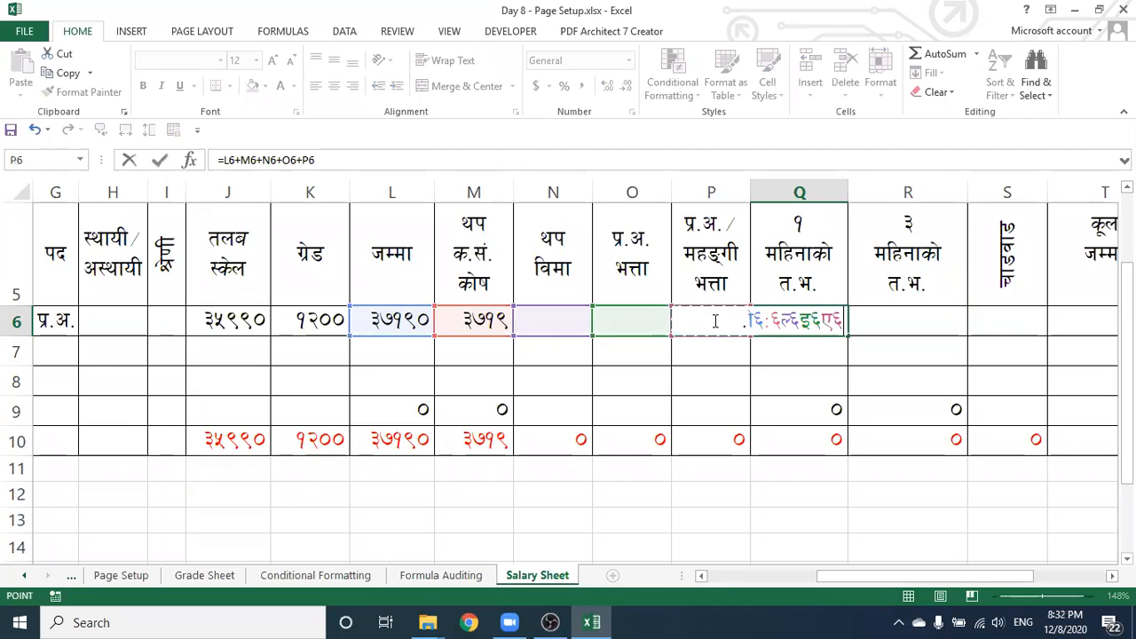
{"action": "key", "text": "Return"}
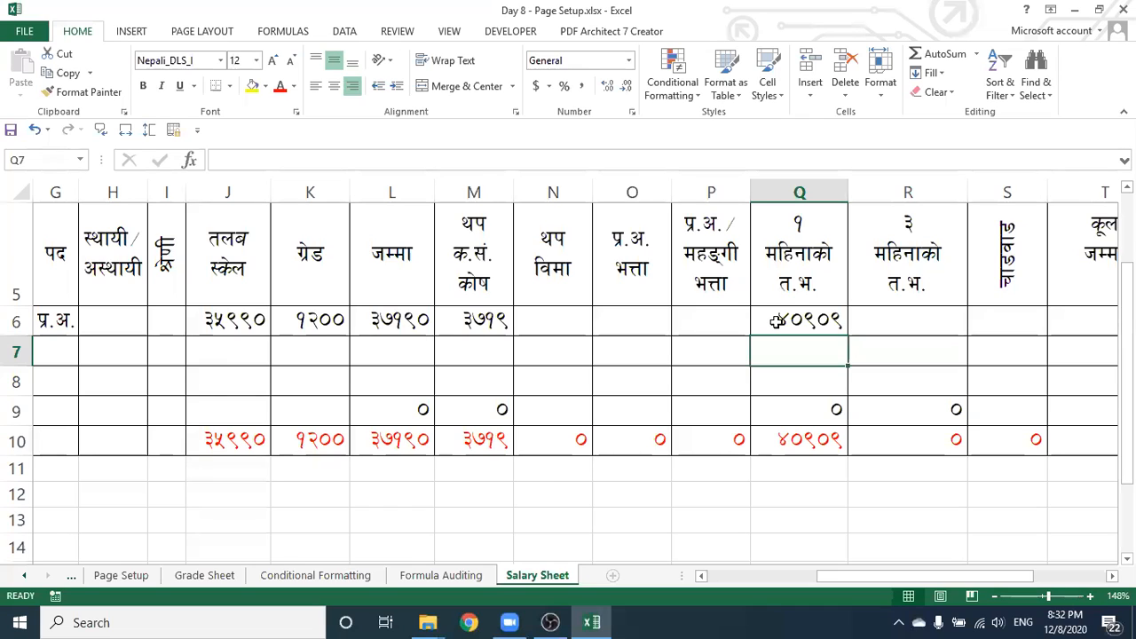
{"action": "left_click", "coordinate": [778, 321]}
Enter 400 in N6, 500 in O6 and 2000 in P6, raising Q6 to ४३८०९
{"action": "left_click", "coordinate": [543, 322]}
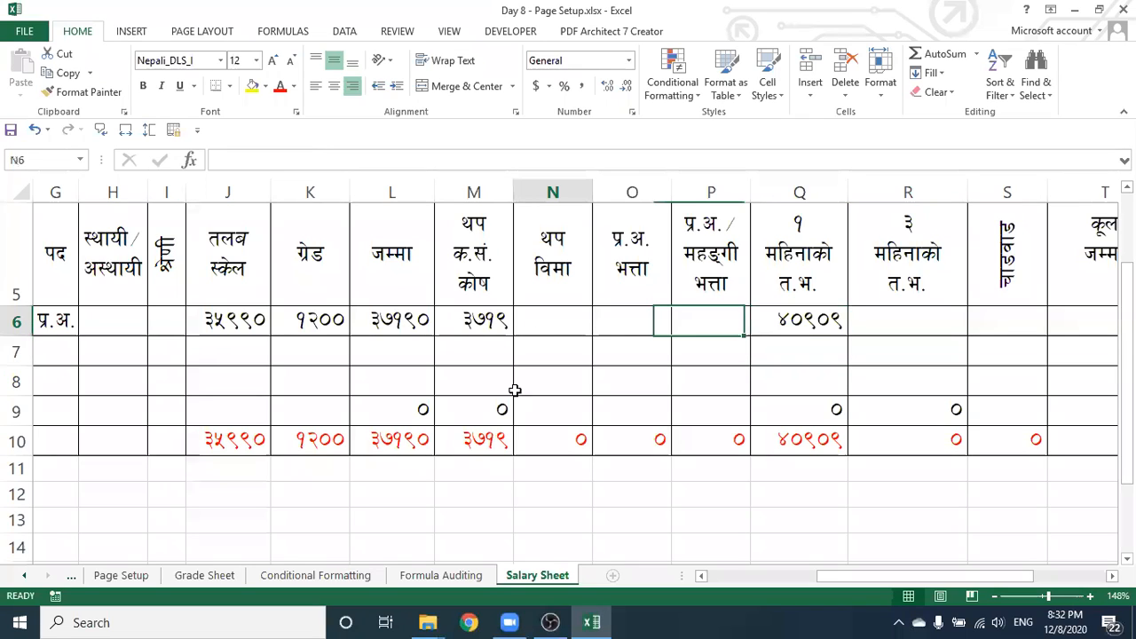
{"action": "type", "text": "400"}
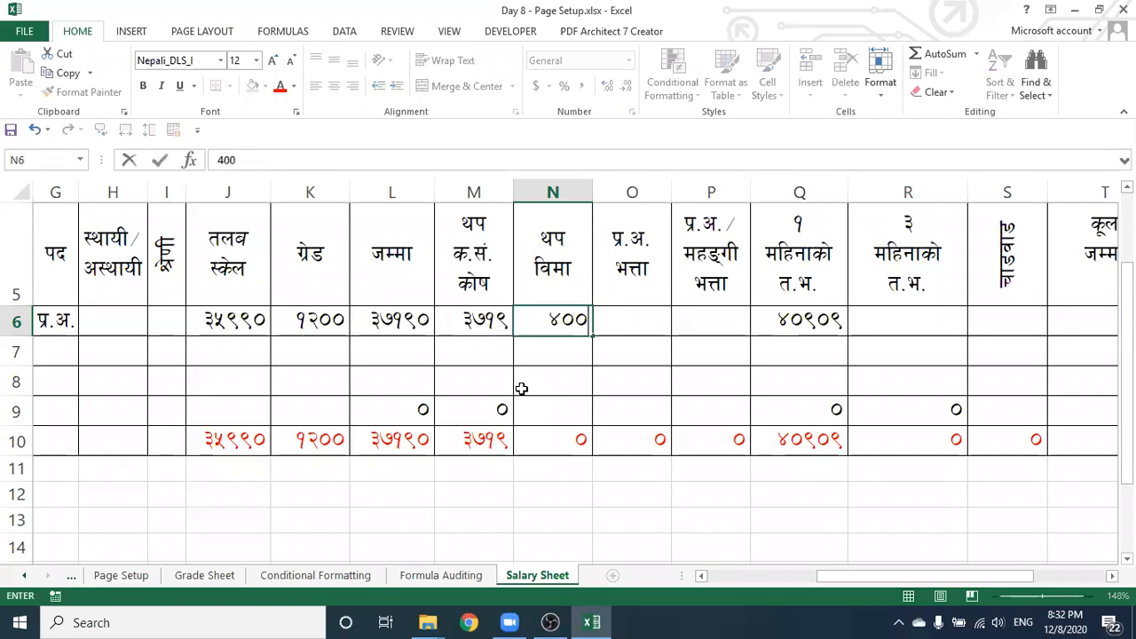
{"action": "left_click", "coordinate": [620, 321]}
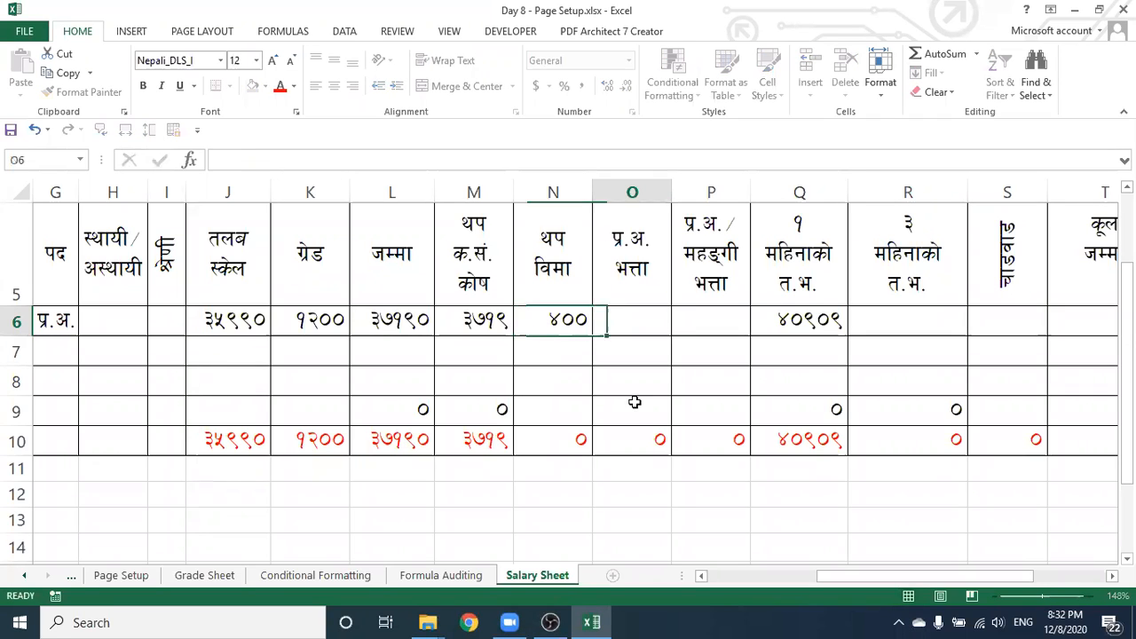
{"action": "type", "text": "500"}
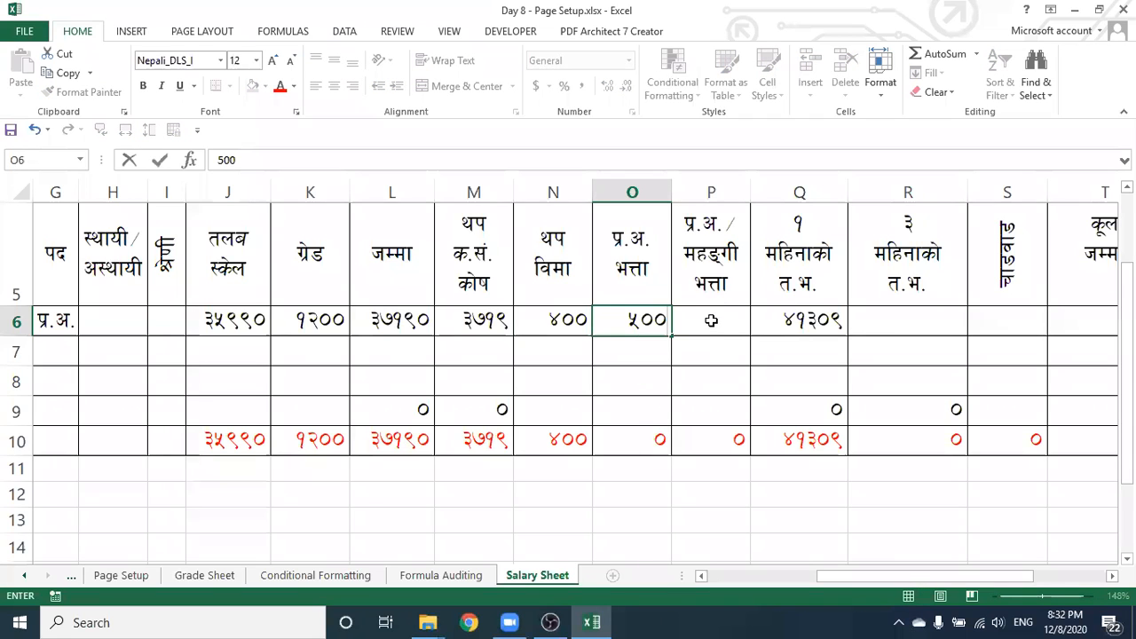
{"action": "key", "text": "Tab"}
{"action": "type", "text": "2000"}
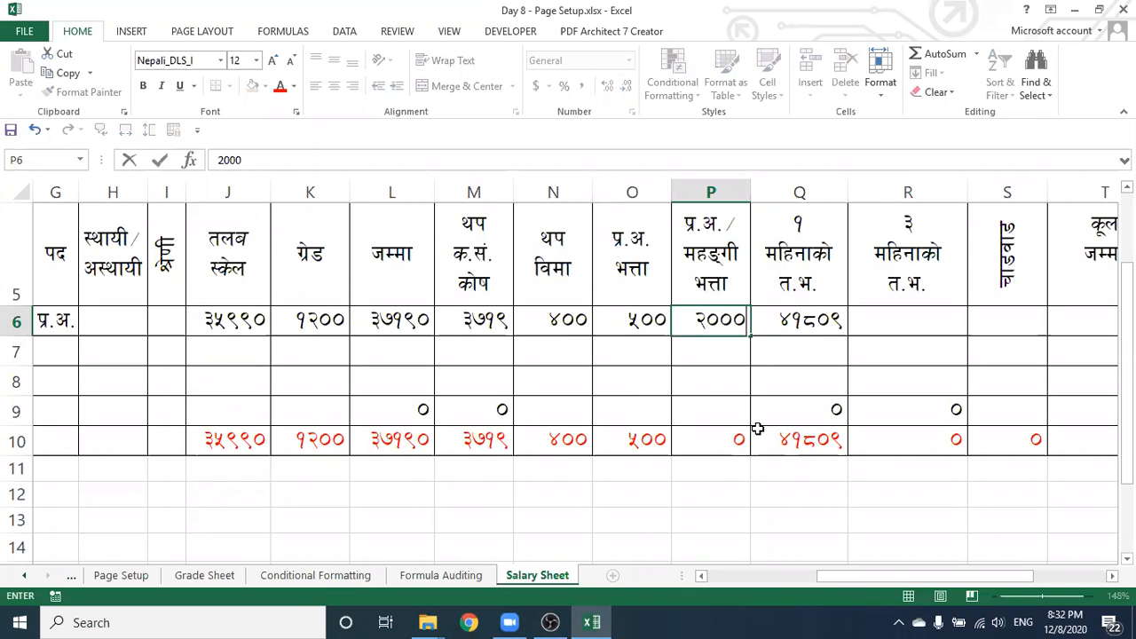
{"action": "left_click", "coordinate": [790, 352]}
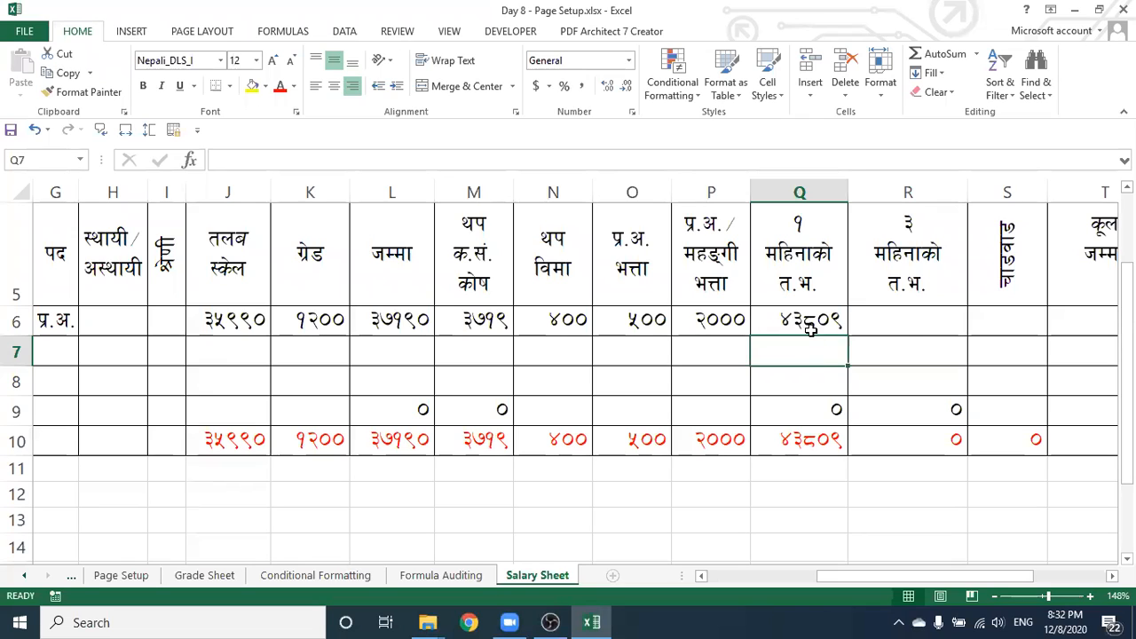
{"action": "left_click", "coordinate": [908, 325]}
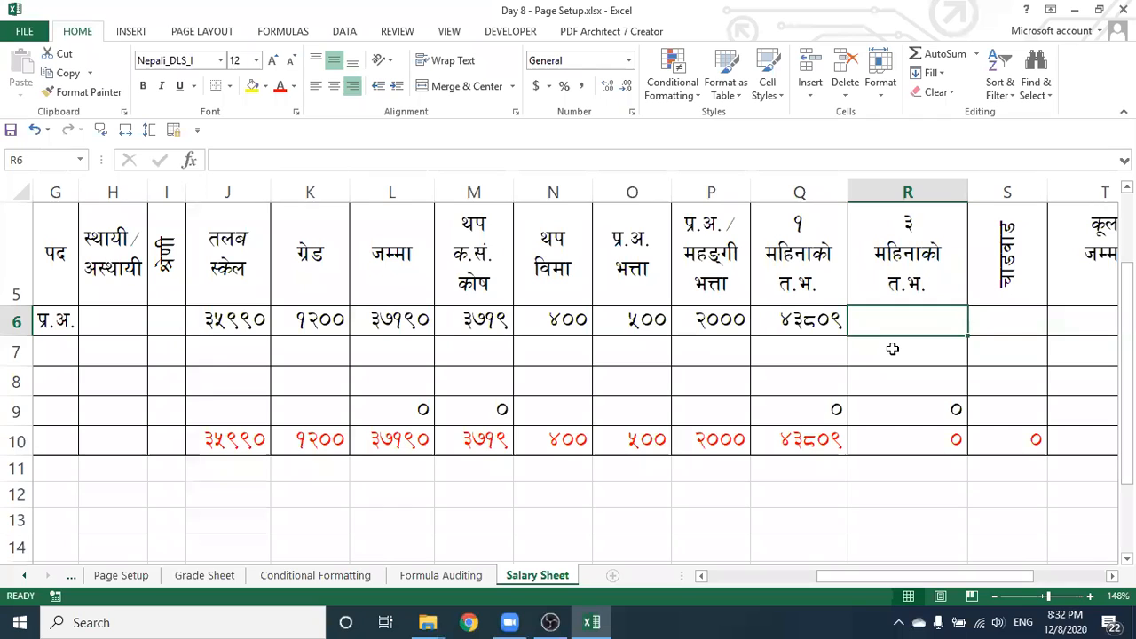
Enter =Q6*3 in R6 for the three-month allowance, giving १३१४२७
{"action": "type", "text": "="}
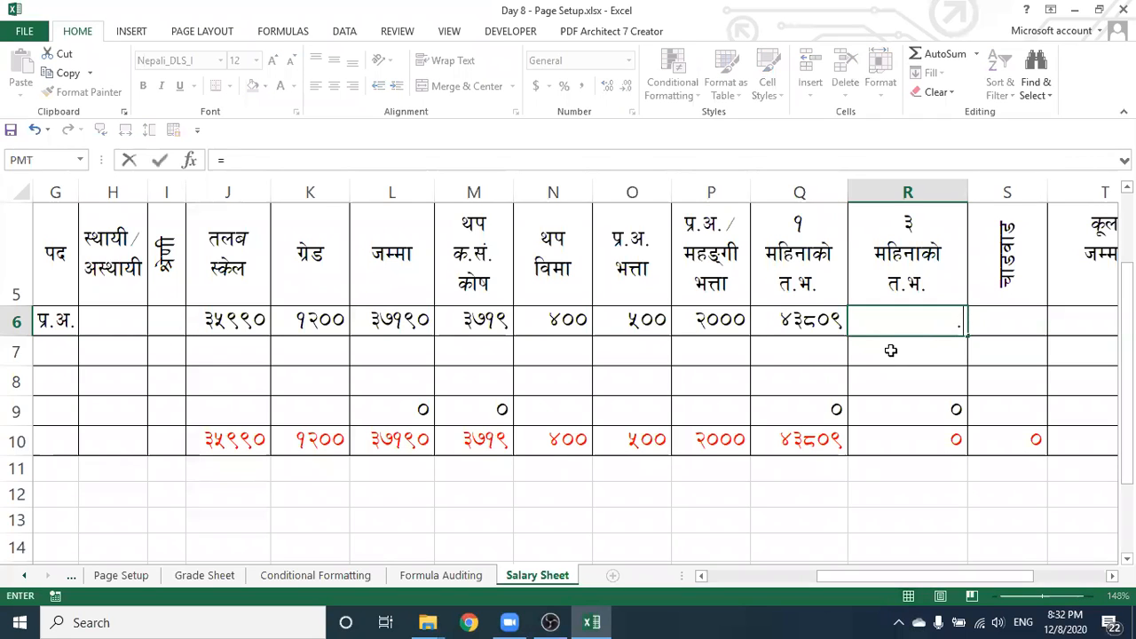
{"action": "left_click", "coordinate": [789, 325]}
{"action": "type", "text": "*"}
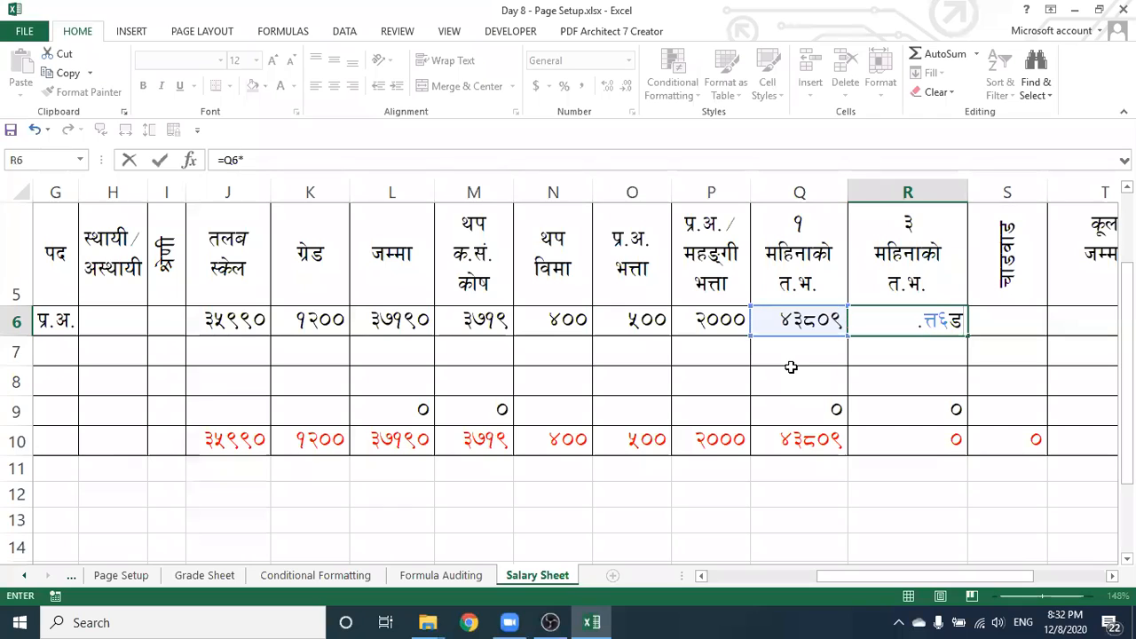
{"action": "type", "text": "3"}
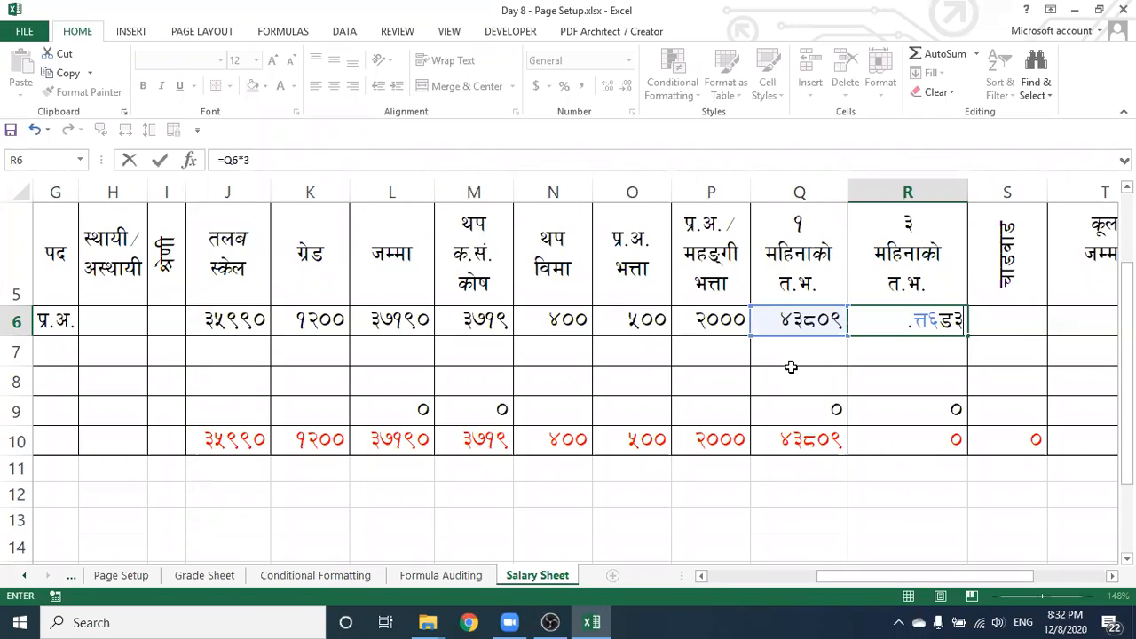
{"action": "key", "text": "Return"}
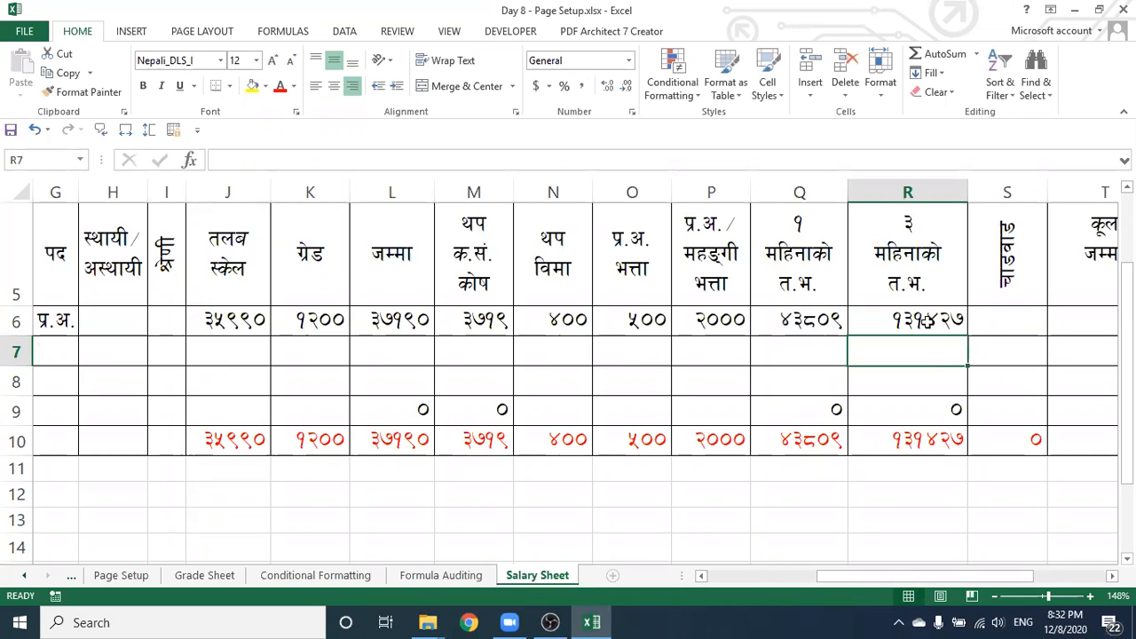
Enter =R6+S6 in T6 under कूल जम्मा, returning १३१४२७
{"action": "left_click_drag", "start_coordinate": [850, 579], "coordinate": [934, 574]}
{"action": "left_click", "coordinate": [856, 323]}
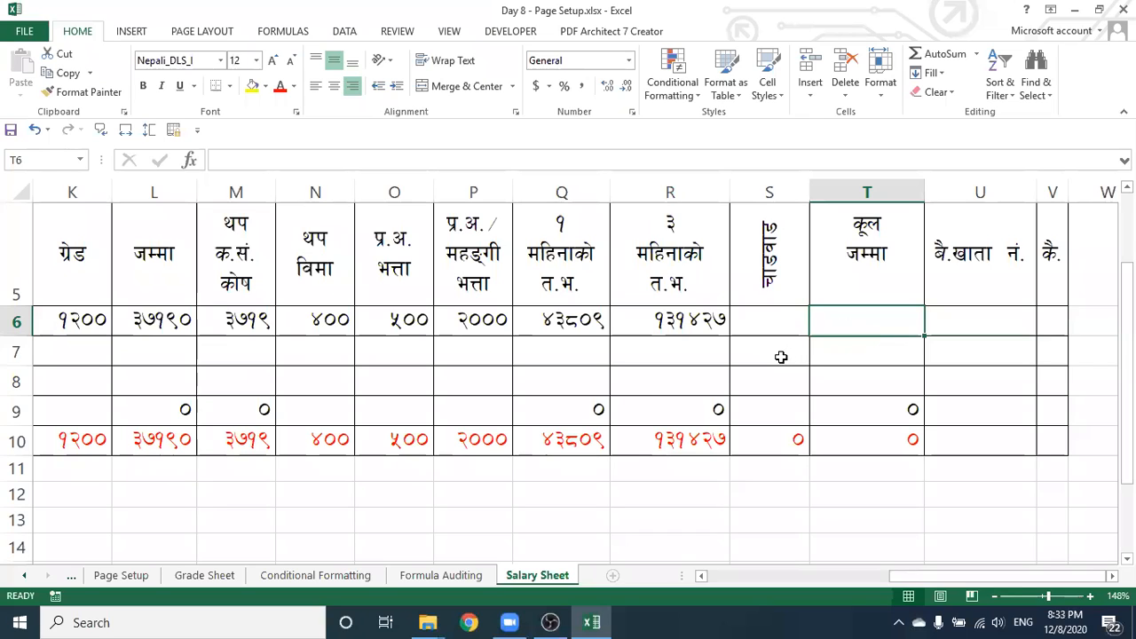
{"action": "type", "text": "="}
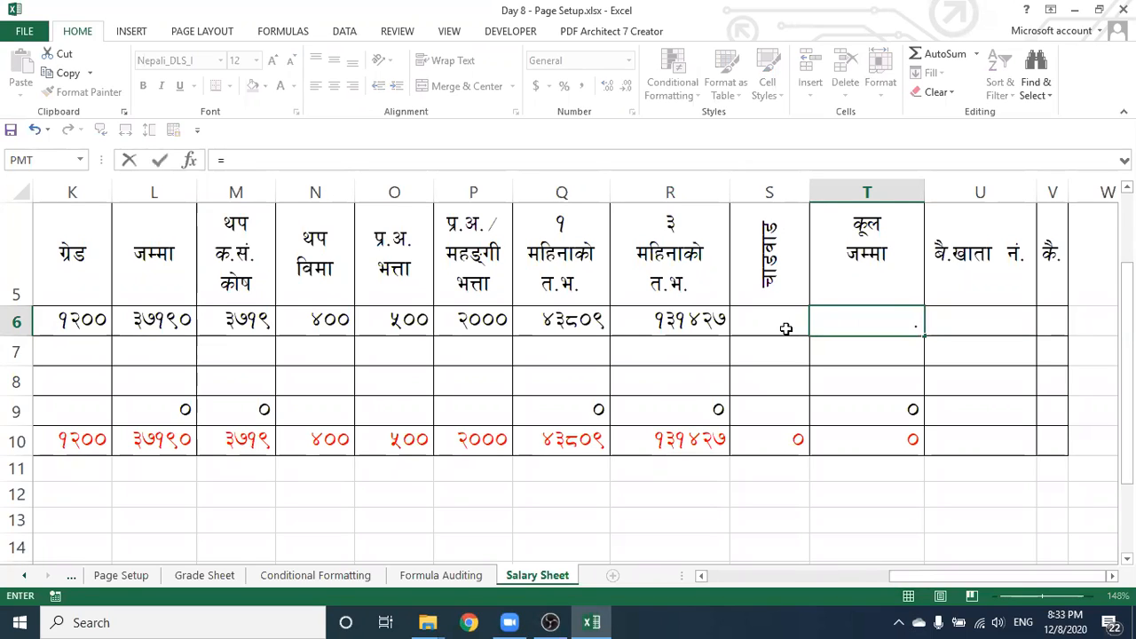
{"action": "left_click", "coordinate": [645, 322]}
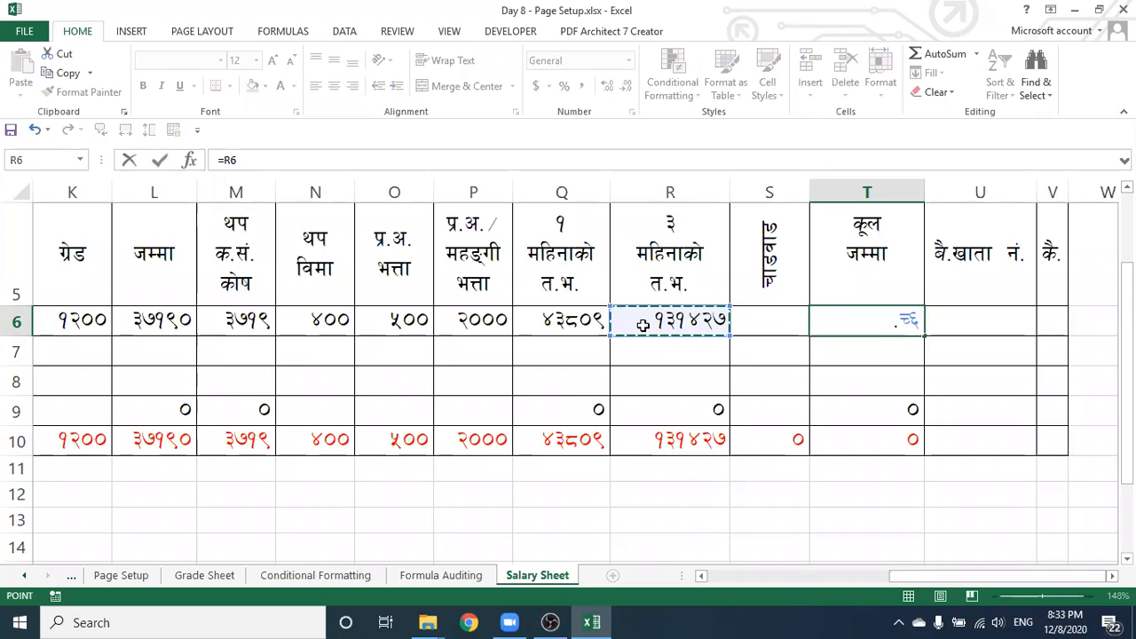
{"action": "type", "text": "+"}
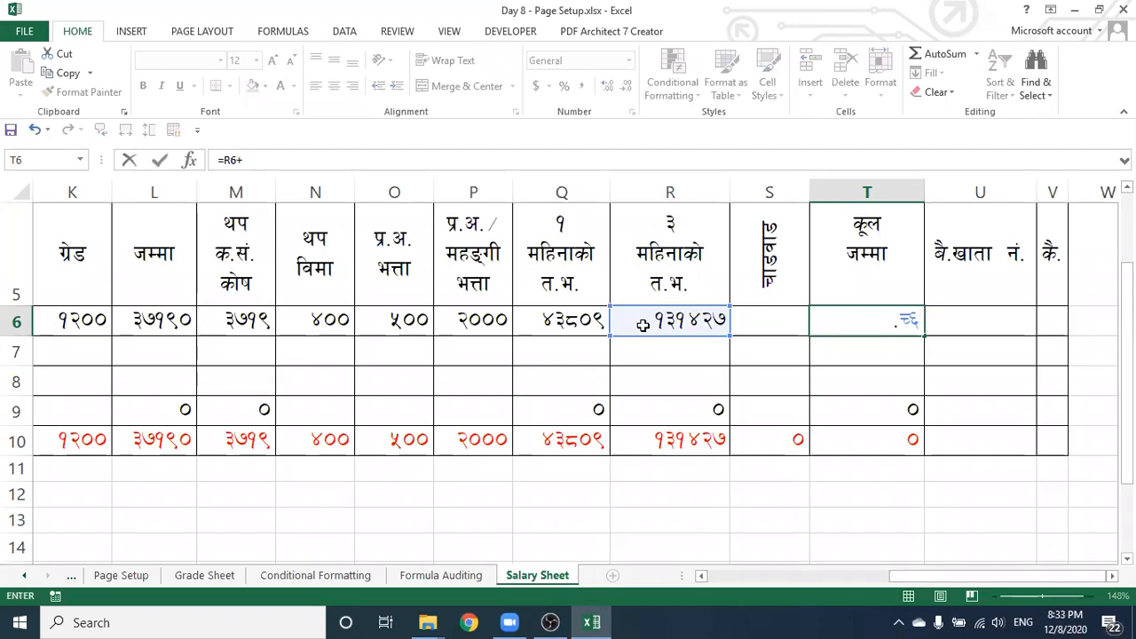
{"action": "left_click", "coordinate": [773, 323]}
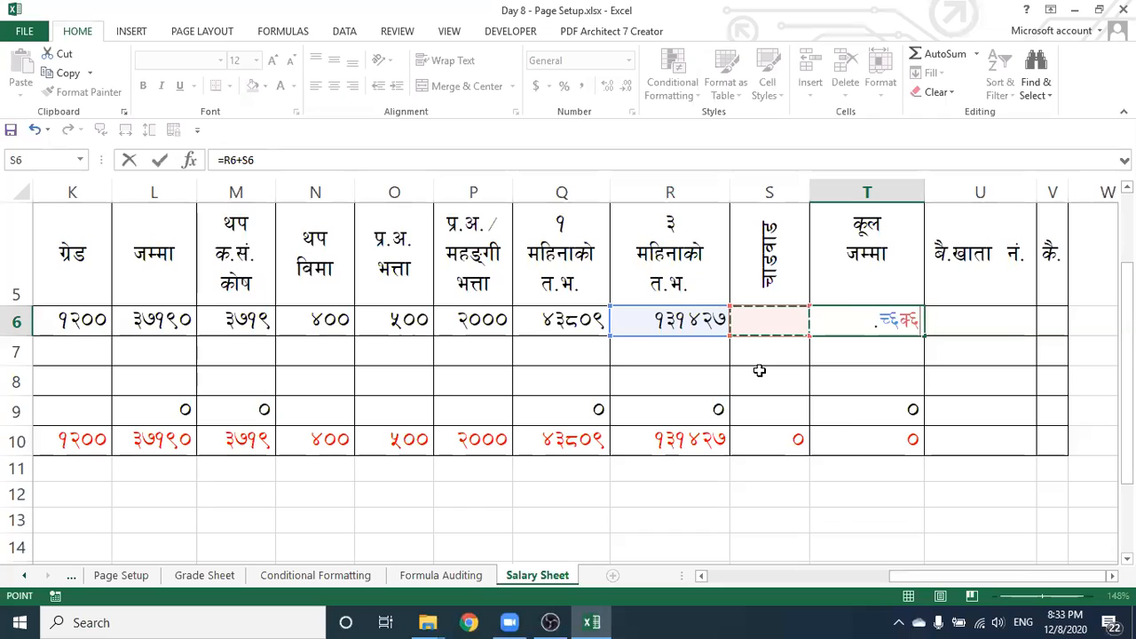
{"action": "key", "text": "Return"}
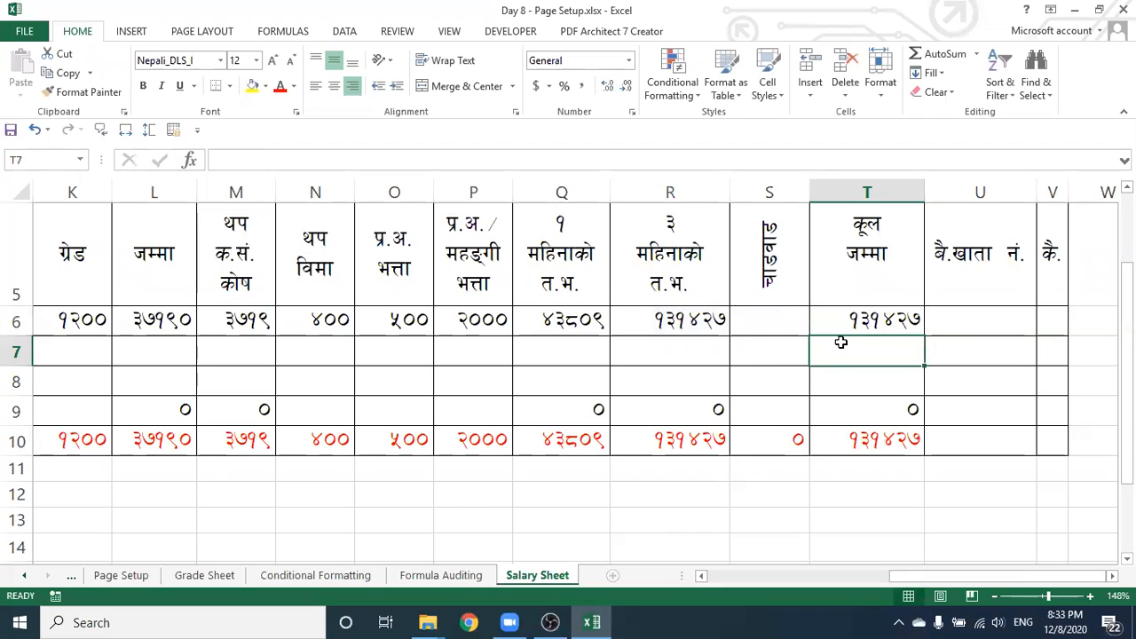
{"action": "key", "text": "Up"}
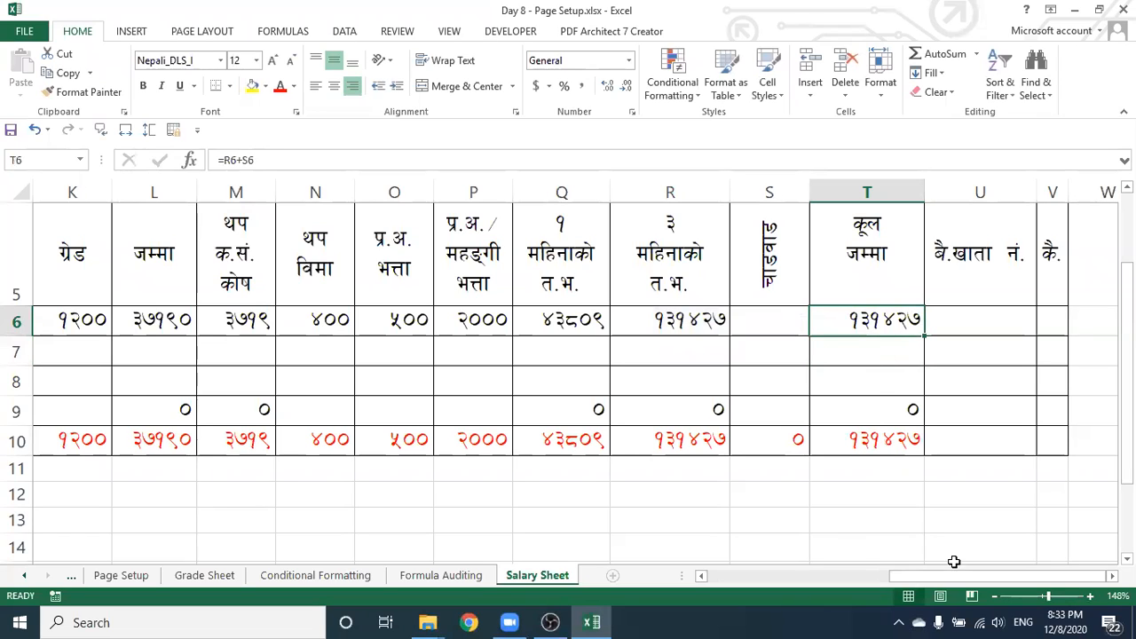
Zoom from 148% to 106% to fit columns A–T, then check J10's =SUM(J6:J9)
{"action": "left_click_drag", "start_coordinate": [954, 574], "coordinate": [762, 526]}
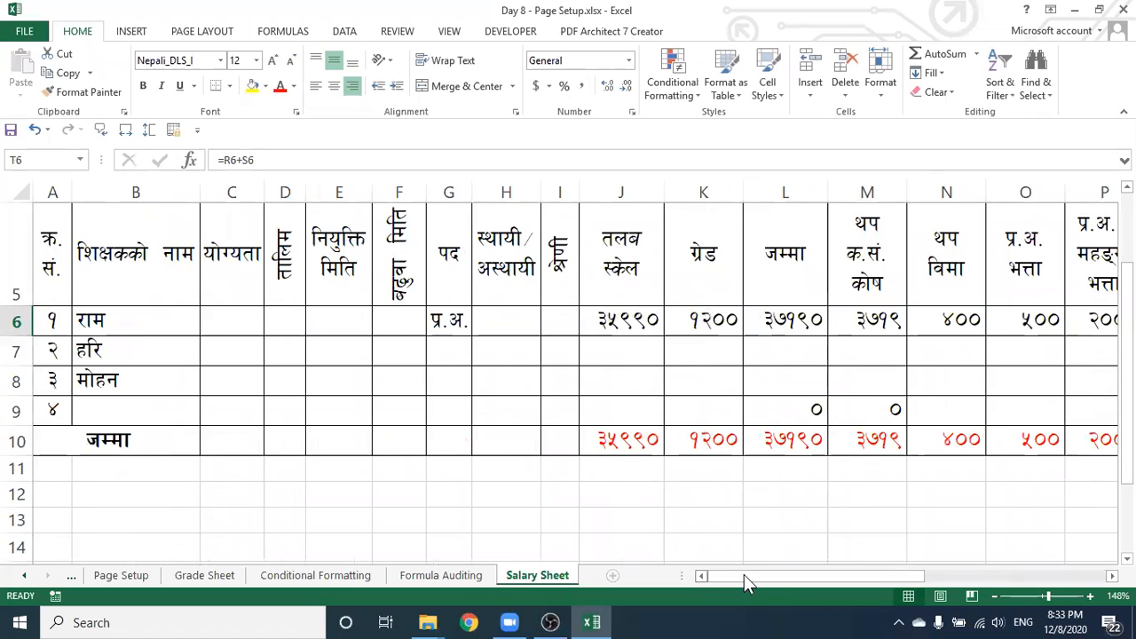
{"action": "left_click_drag", "start_coordinate": [744, 575], "coordinate": [911, 585]}
{"action": "left_click_drag", "start_coordinate": [1047, 596], "coordinate": [1042, 596]}
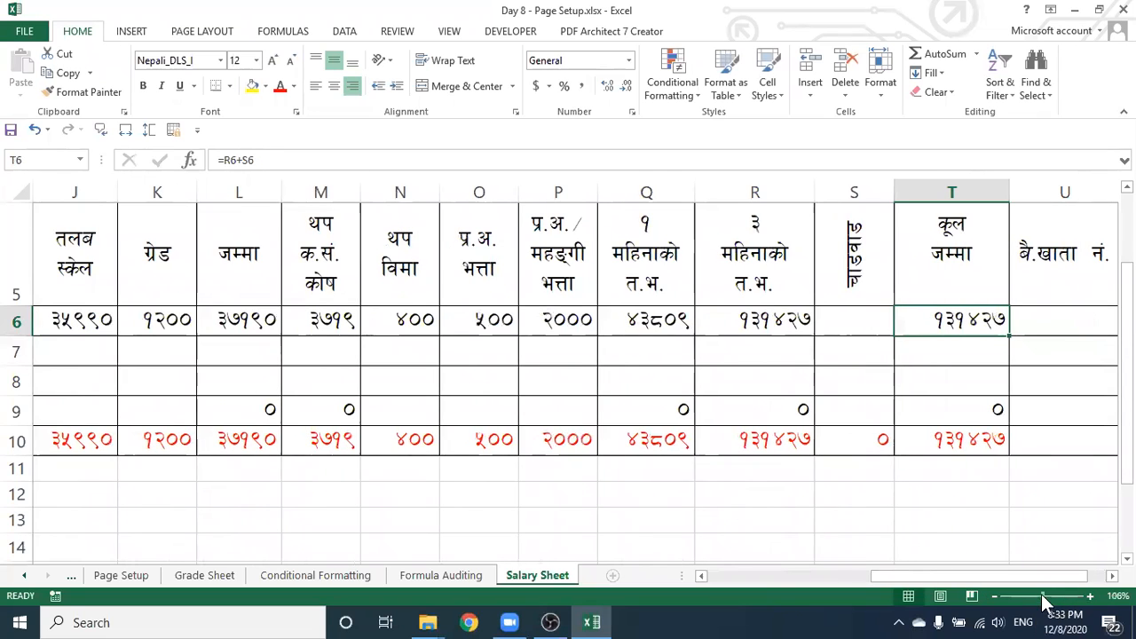
{"action": "left_click_drag", "start_coordinate": [811, 574], "coordinate": [772, 578]}
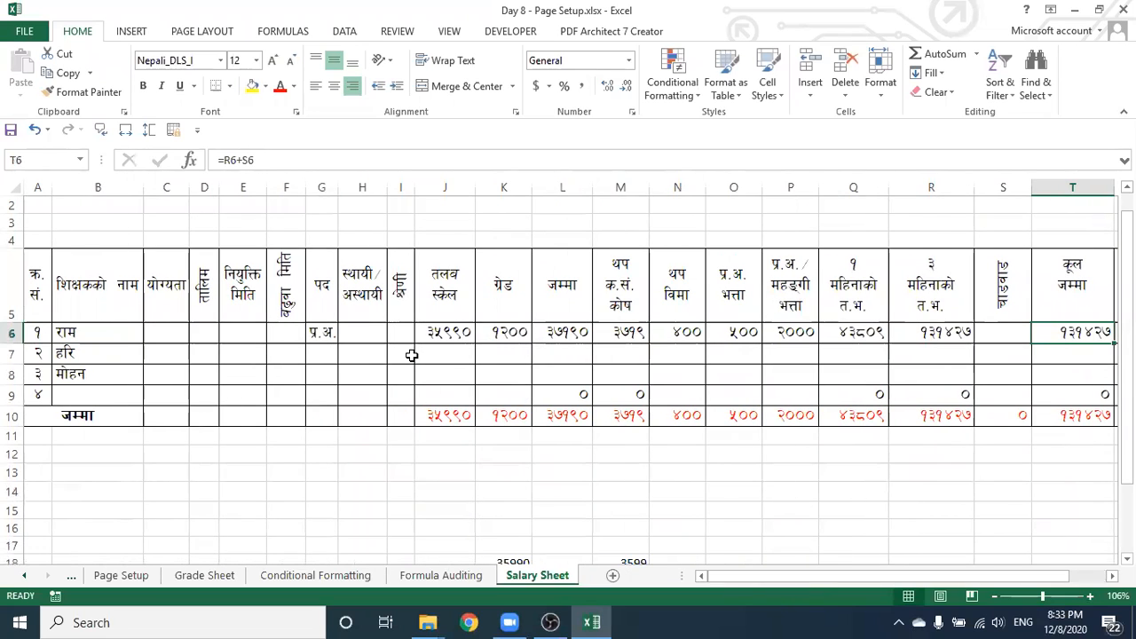
{"action": "left_click", "coordinate": [445, 355]}
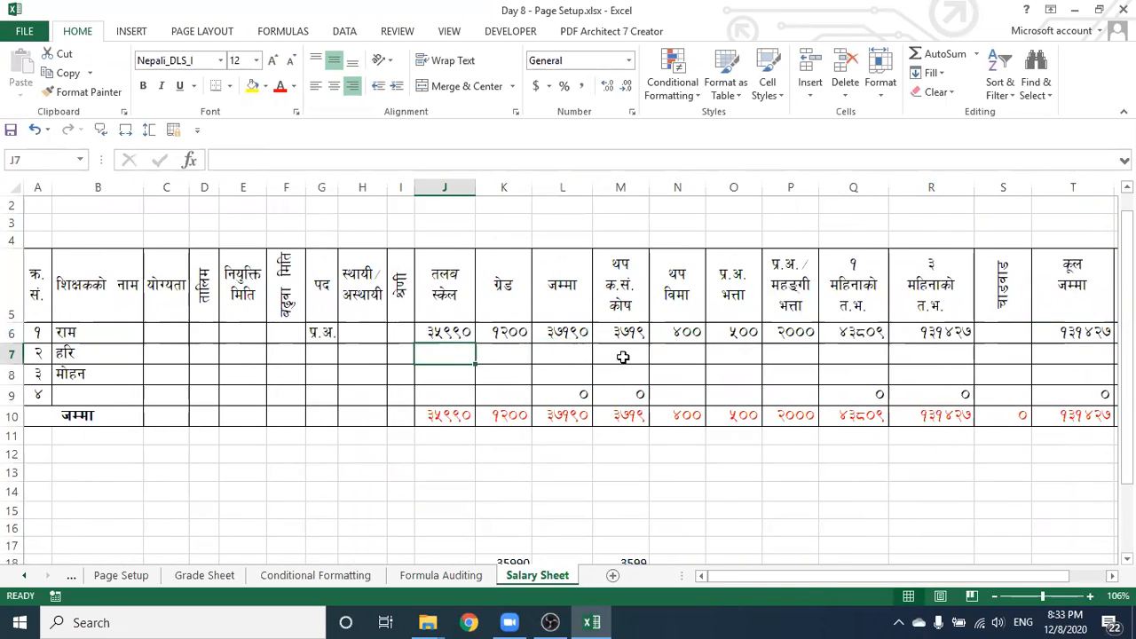
{"action": "left_click", "coordinate": [621, 355]}
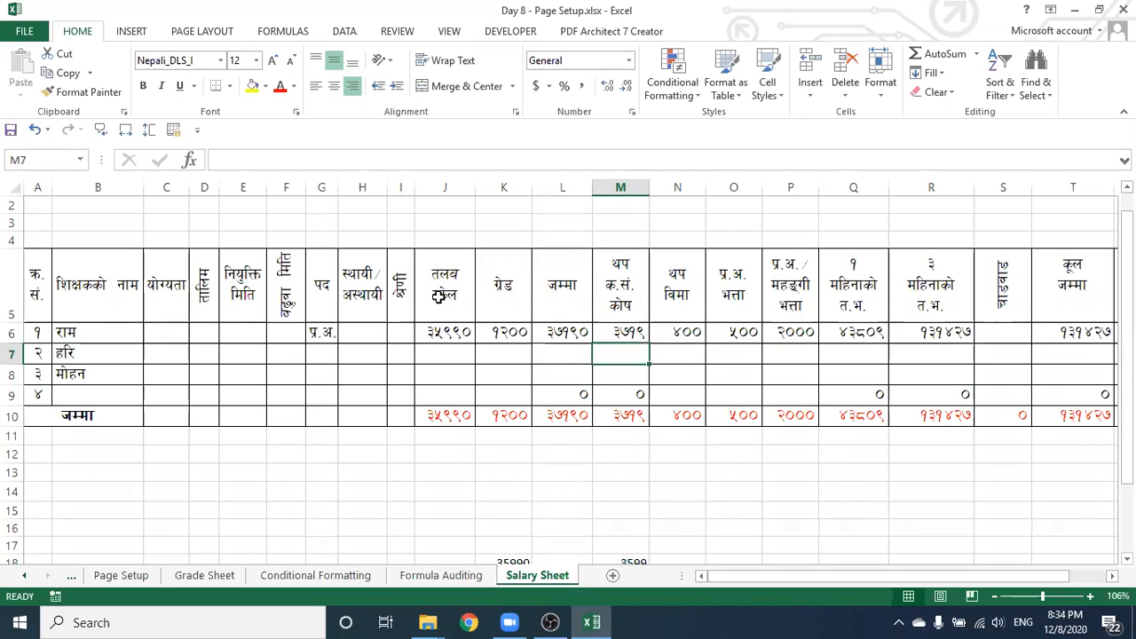
{"action": "left_click", "coordinate": [436, 420]}
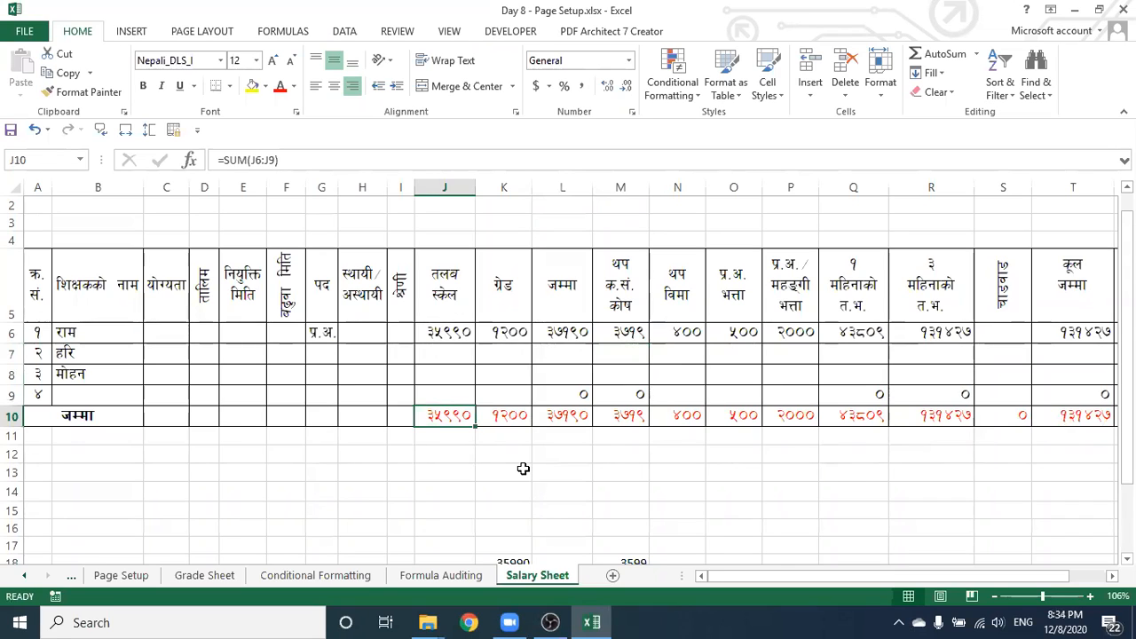
Erase the red SUM totals in row 10 from J10 through T10, ending back on J10
{"action": "key", "text": "BackSpace"}
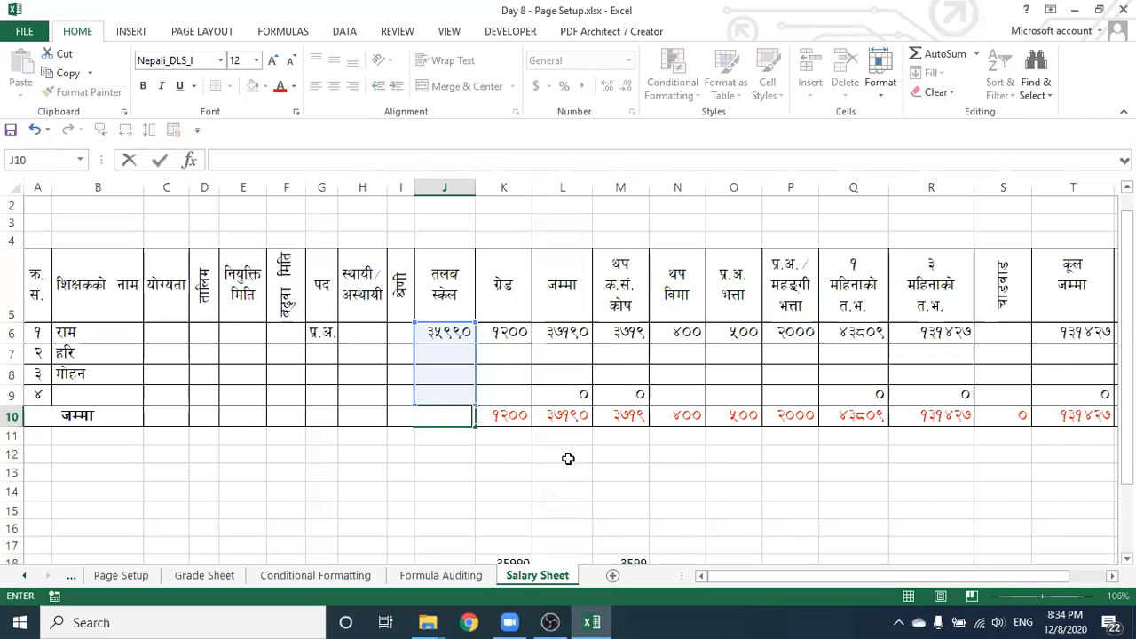
{"action": "left_click", "coordinate": [538, 475]}
{"action": "left_click_drag", "start_coordinate": [494, 415], "coordinate": [923, 421]}
{"action": "right_click", "coordinate": [922, 419]}
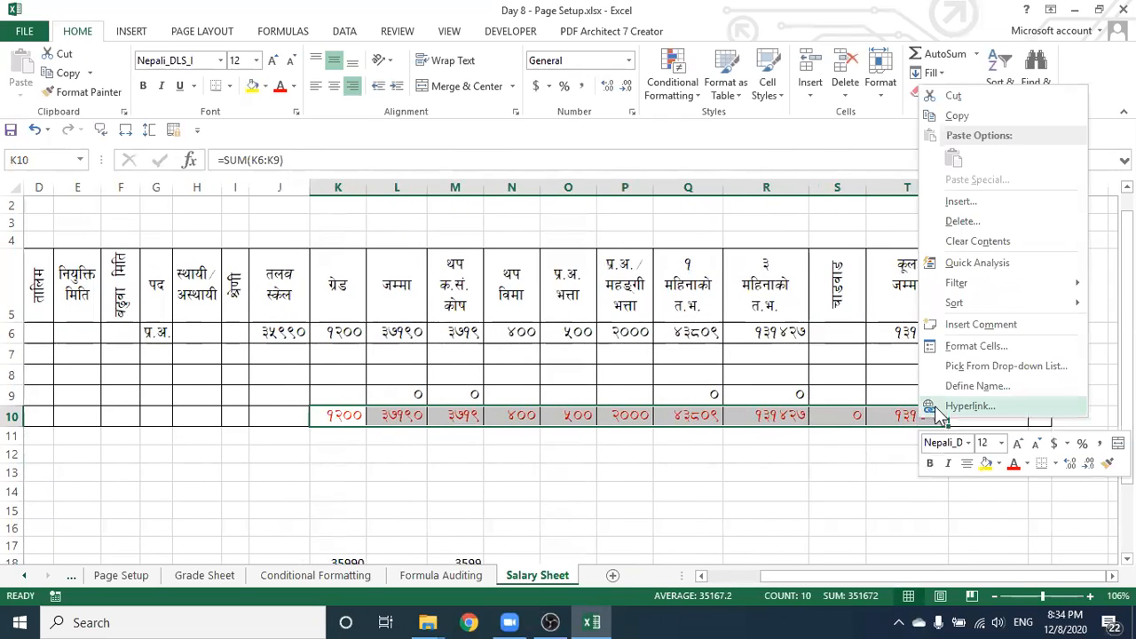
{"action": "left_click", "coordinate": [991, 242]}
{"action": "left_click_drag", "start_coordinate": [804, 577], "coordinate": [697, 573]}
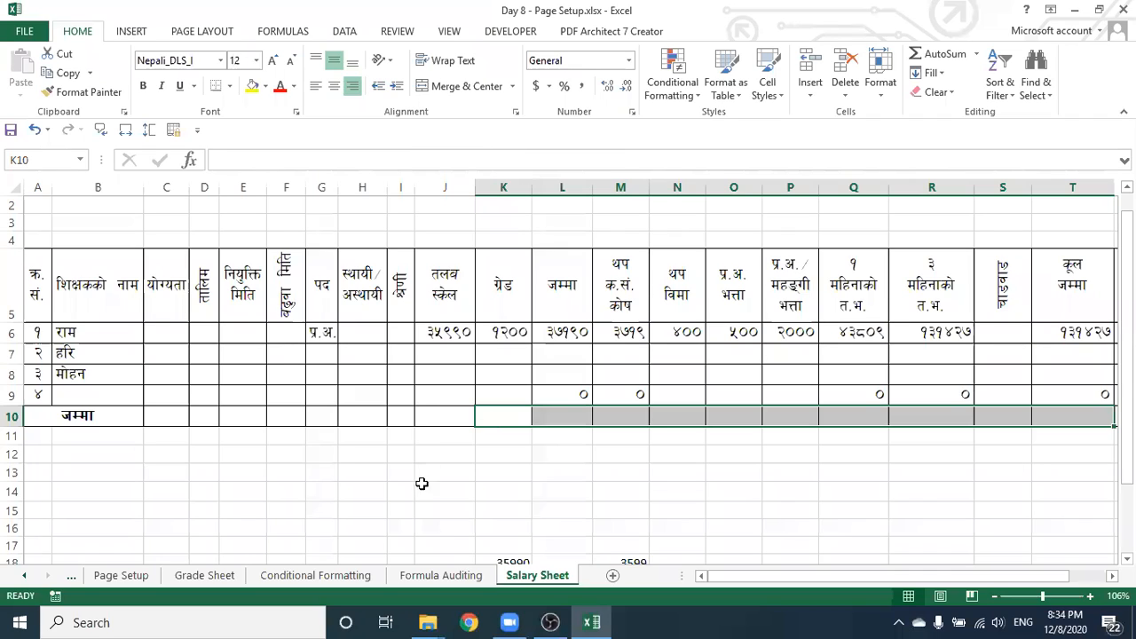
{"action": "key", "text": "Left"}
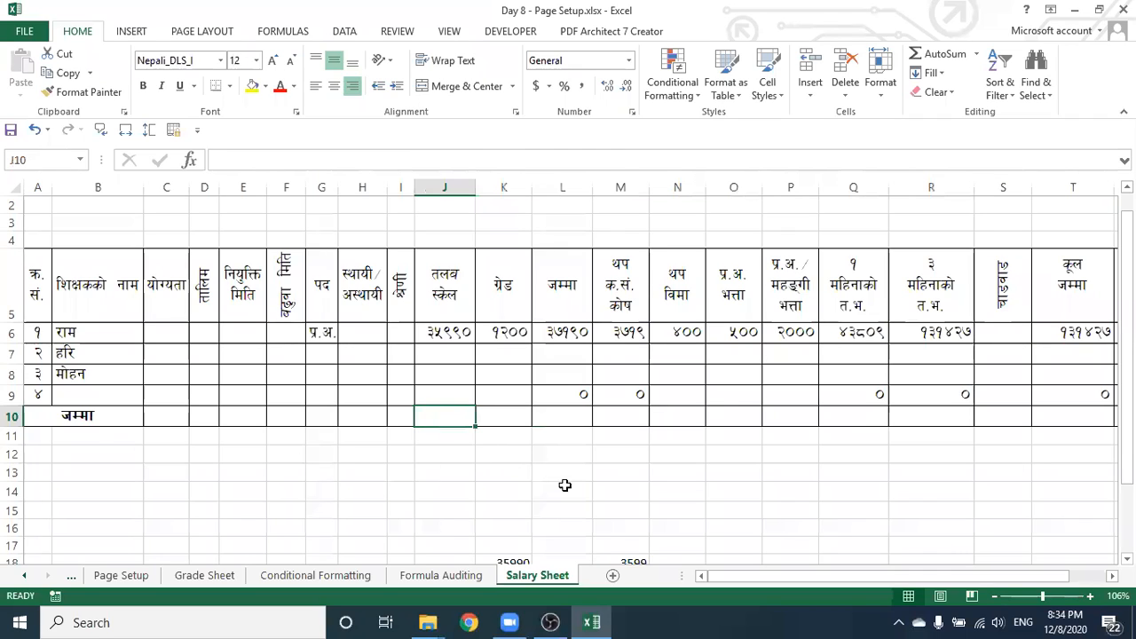
Enter =SUM(J6:J9) in J10 so the total shows ३५९९०
{"action": "type", "text": "="}
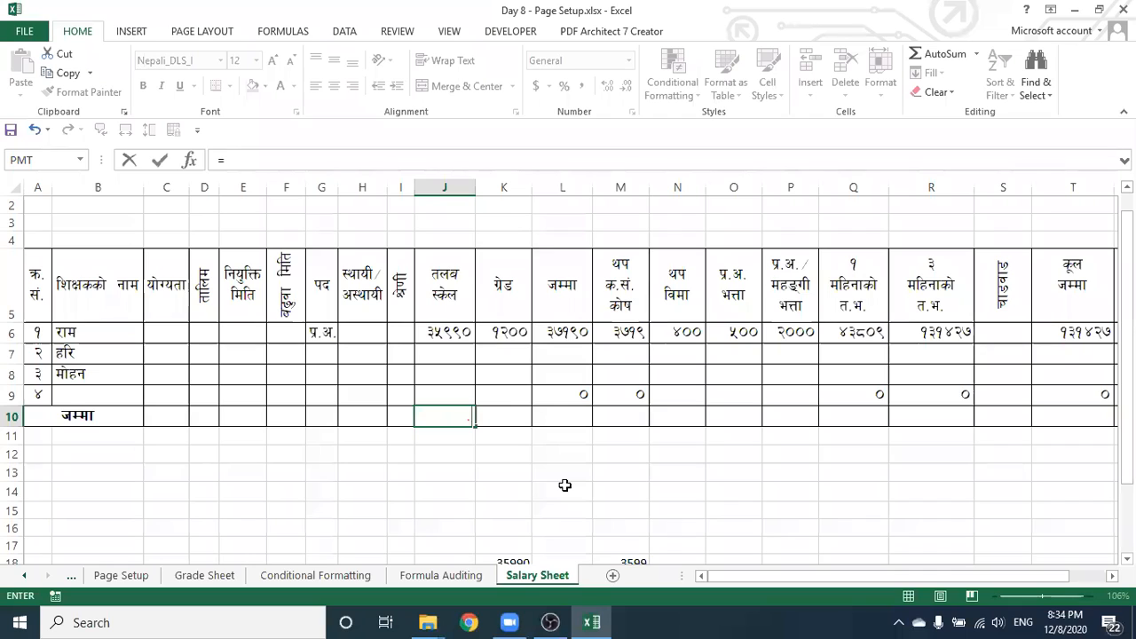
{"action": "type", "text": "sum"}
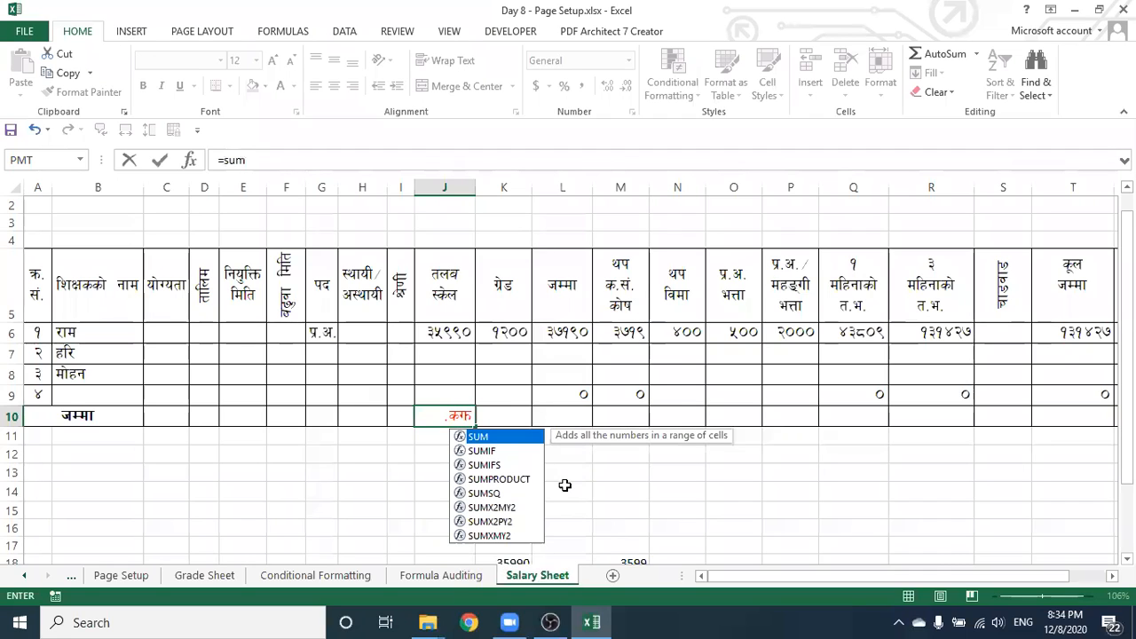
{"action": "type", "text": "("}
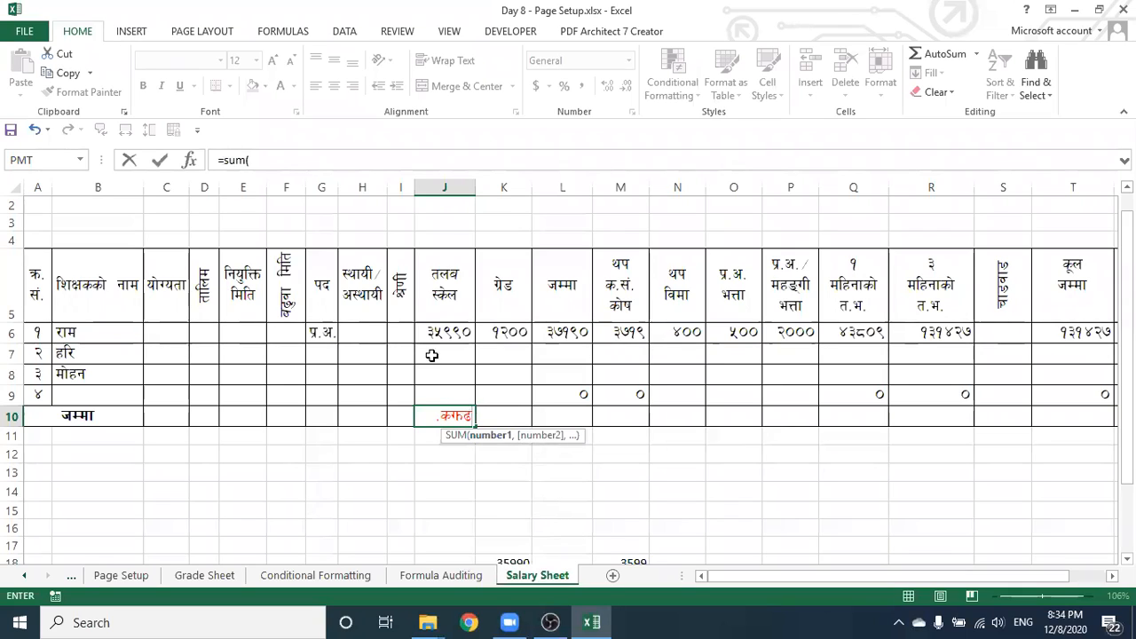
{"action": "left_click_drag", "start_coordinate": [434, 333], "coordinate": [435, 387]}
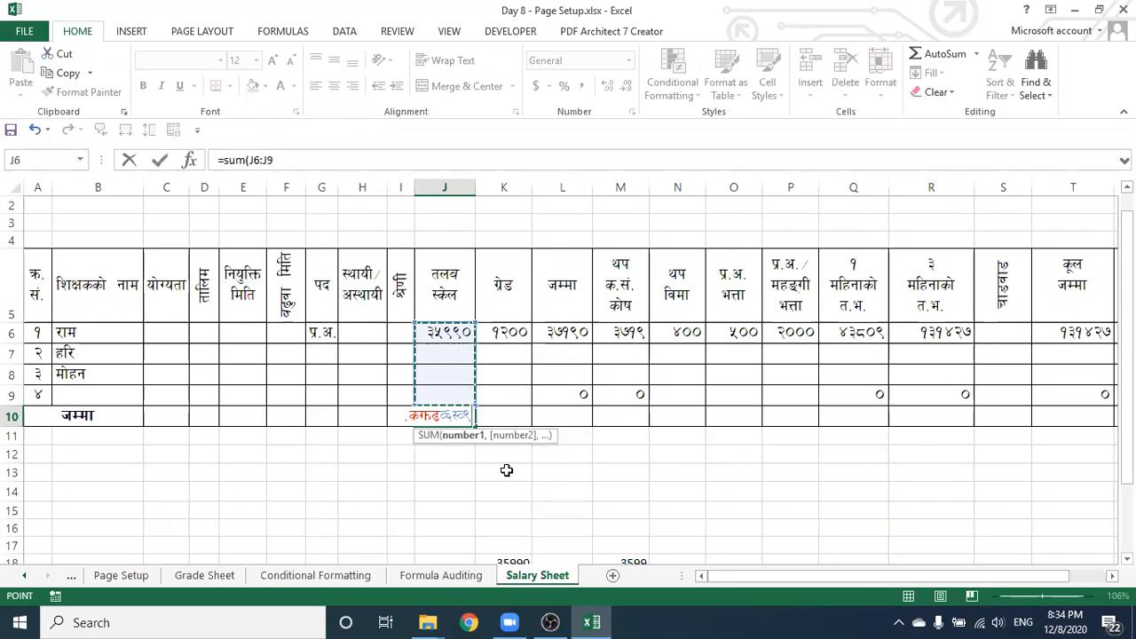
{"action": "type", "text": ")"}
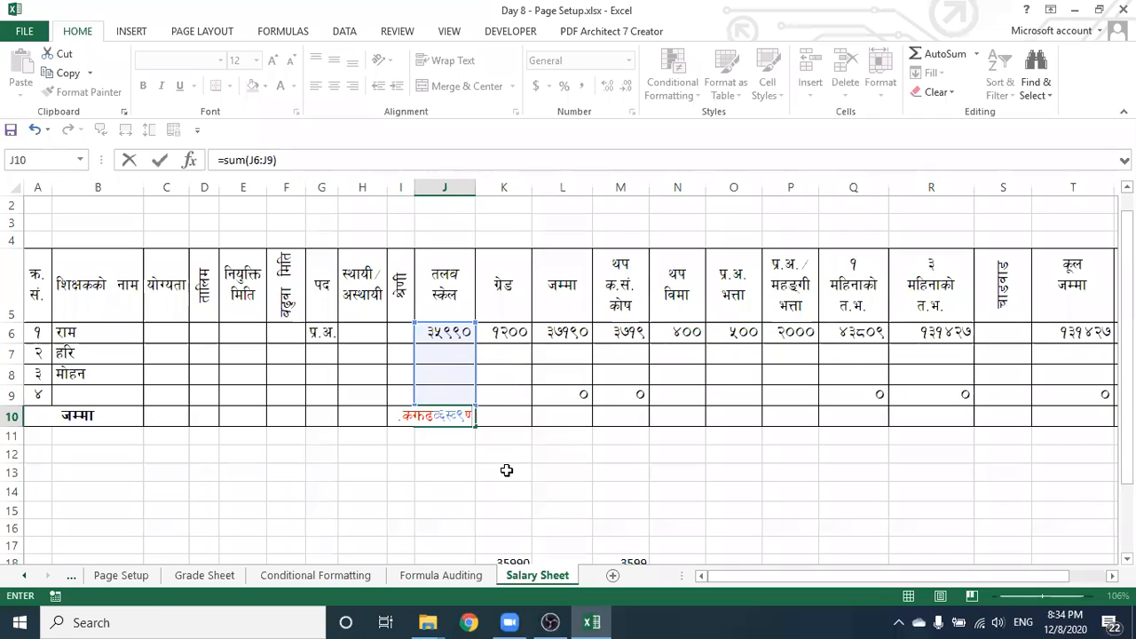
{"action": "key", "text": "Return"}
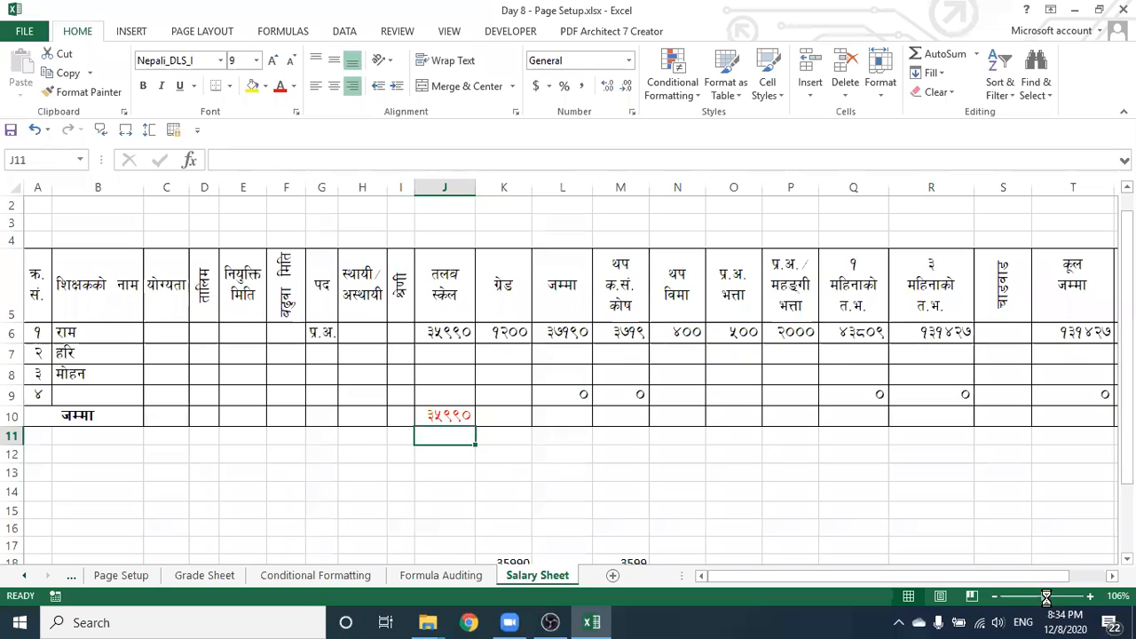
{"action": "scroll", "coordinate": [460, 424], "scroll_direction": "up", "scroll_amount": 2}
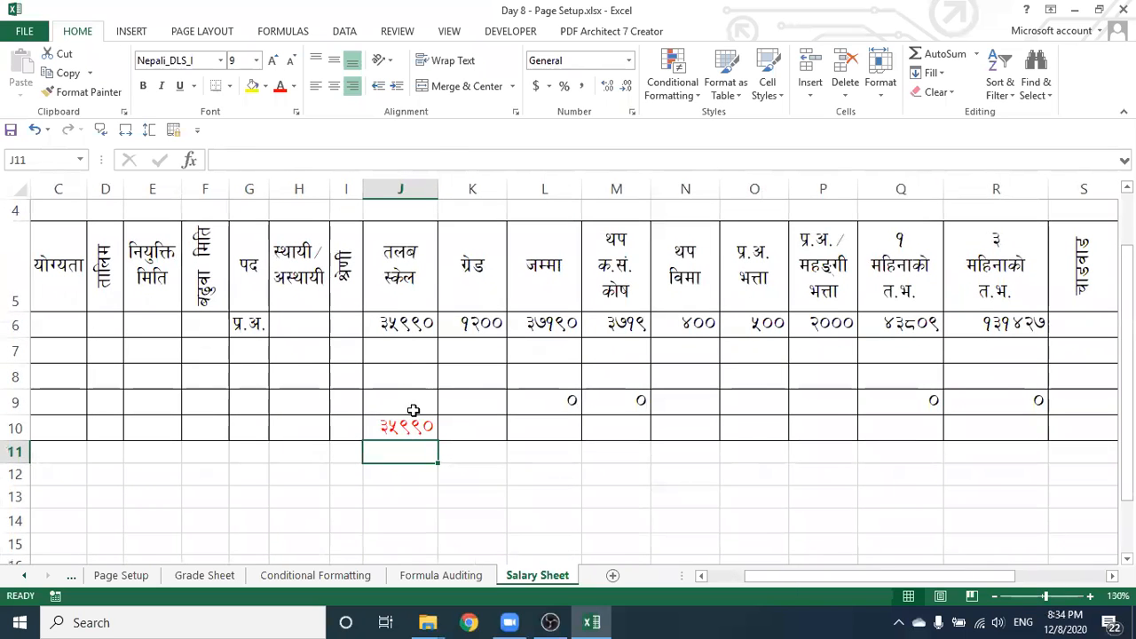
Fill J10's SUM formula right through T10, giving totals like ३७१९० in L10 and १३१४२७ in T10
{"action": "left_click", "coordinate": [411, 427]}
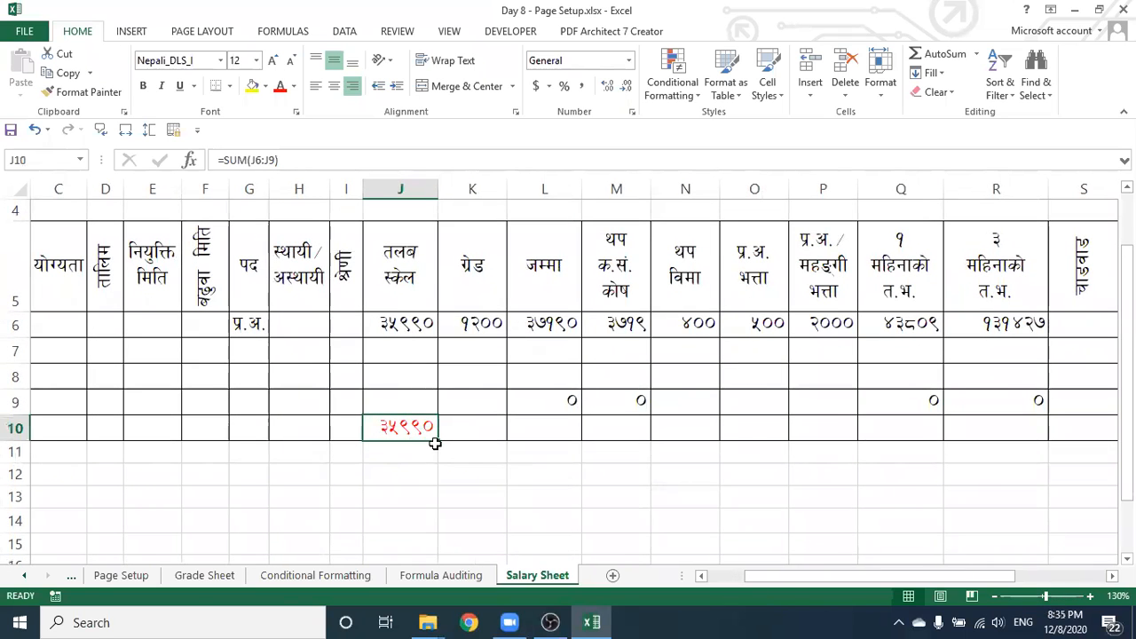
{"action": "left_click_drag", "start_coordinate": [438, 442], "coordinate": [740, 443]}
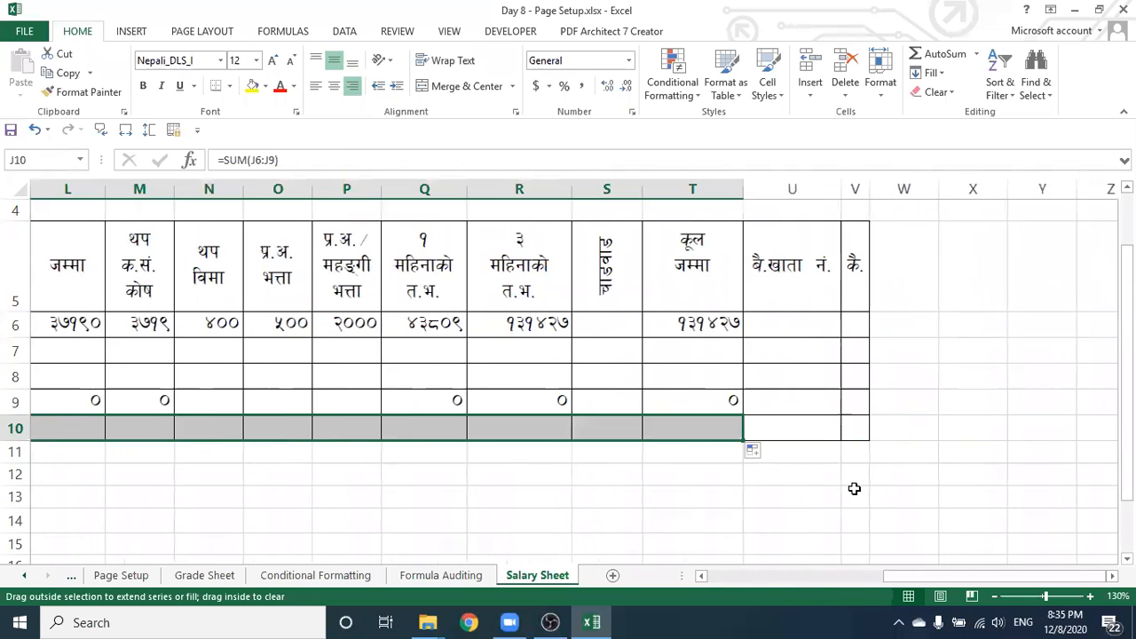
{"action": "left_click", "coordinate": [961, 479]}
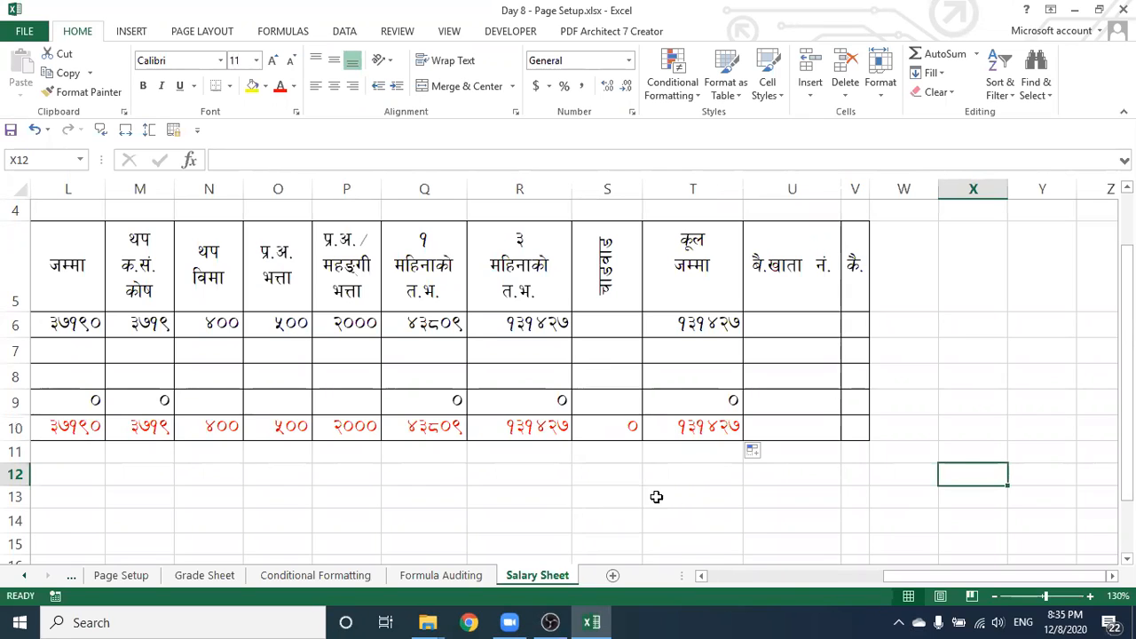
{"action": "left_click_drag", "start_coordinate": [909, 578], "coordinate": [862, 576]}
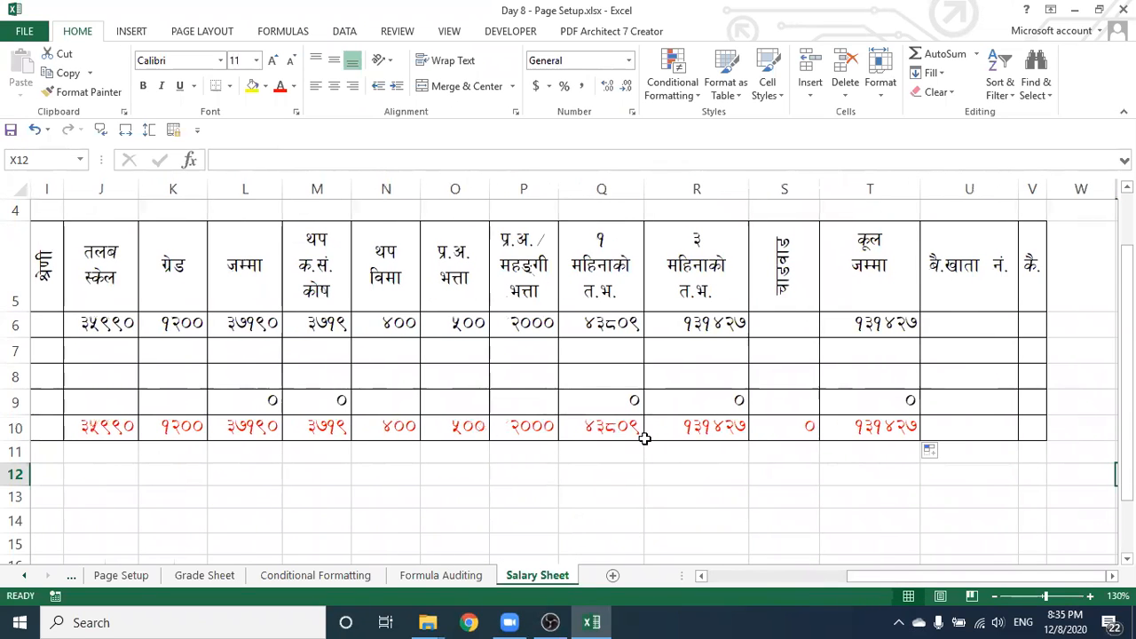
{"action": "left_click", "coordinate": [523, 347]}
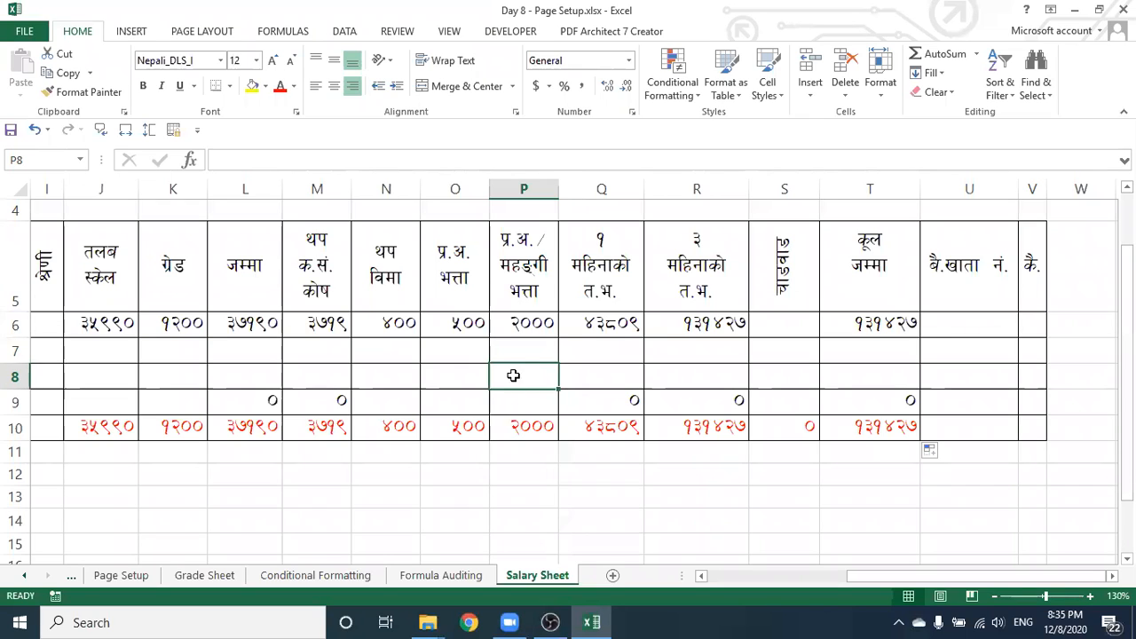
{"action": "left_click", "coordinate": [452, 355]}
{"action": "left_click", "coordinate": [452, 380]}
{"action": "left_click", "coordinate": [453, 352]}
{"action": "left_click", "coordinate": [452, 376]}
{"action": "left_click_drag", "start_coordinate": [852, 575], "coordinate": [801, 576]}
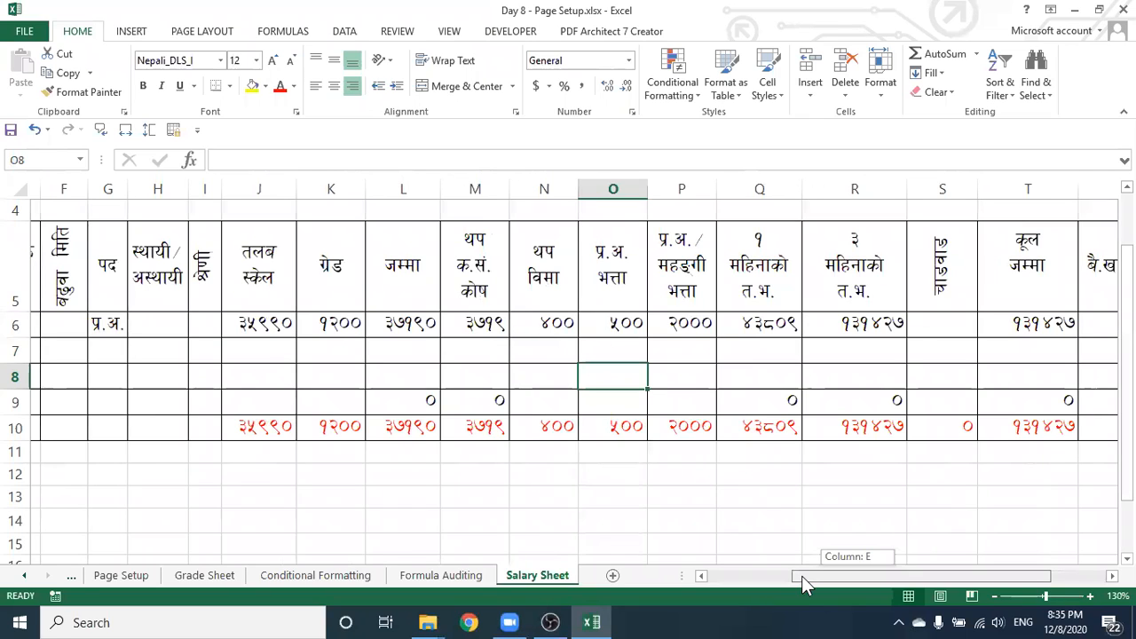
{"action": "left_click_drag", "start_coordinate": [801, 576], "coordinate": [801, 576]}
{"action": "scroll", "coordinate": [157, 447], "scroll_direction": "right", "scroll_amount": 1}
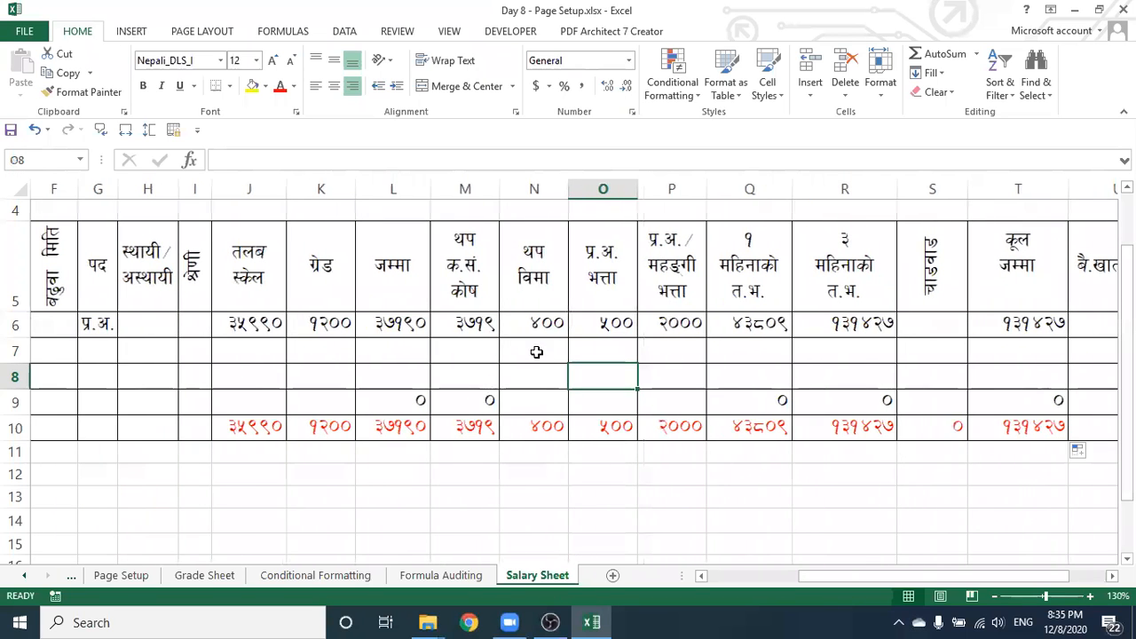
{"action": "left_click", "coordinate": [536, 352]}
{"action": "left_click", "coordinate": [604, 356]}
{"action": "left_click", "coordinate": [697, 355]}
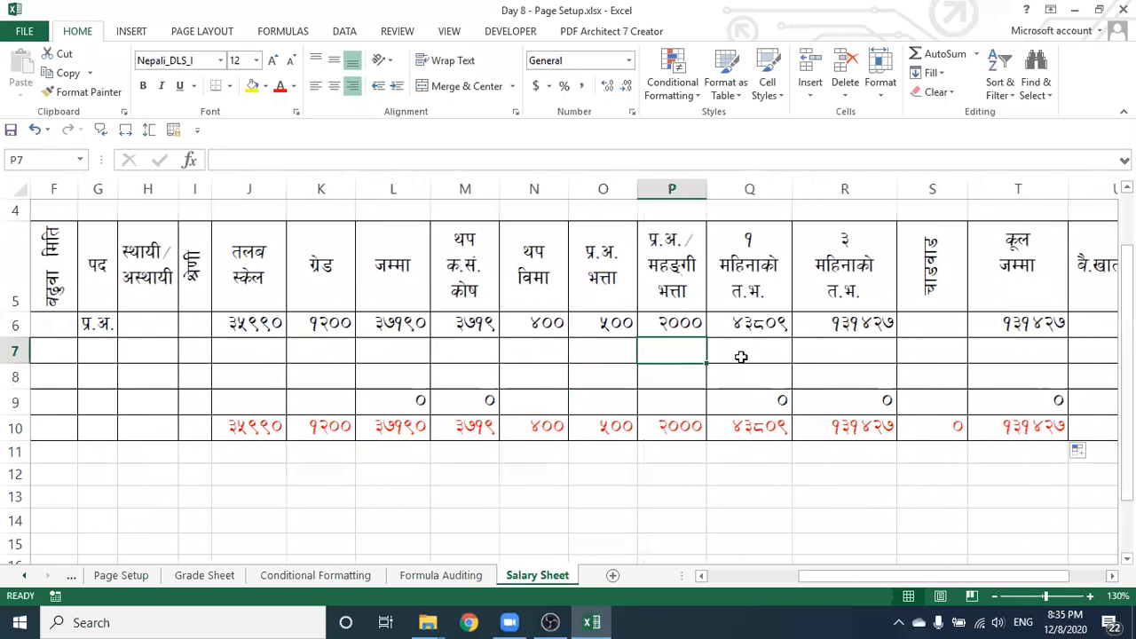
{"action": "left_click", "coordinate": [741, 356]}
{"action": "left_click", "coordinate": [879, 360]}
{"action": "left_click", "coordinate": [929, 357]}
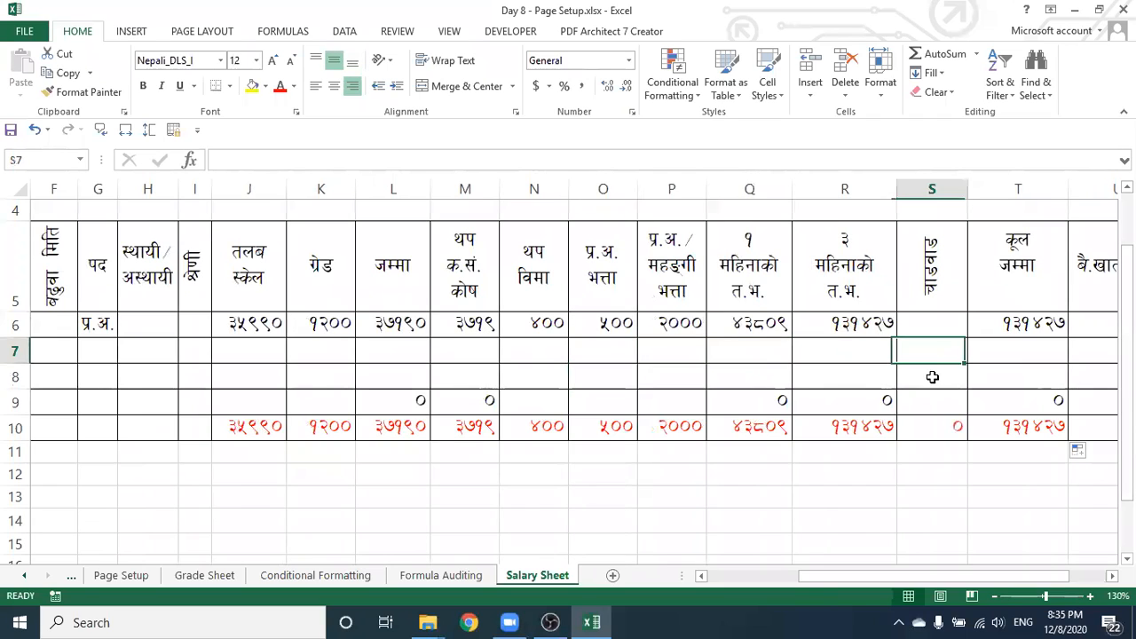
{"action": "left_click", "coordinate": [932, 377]}
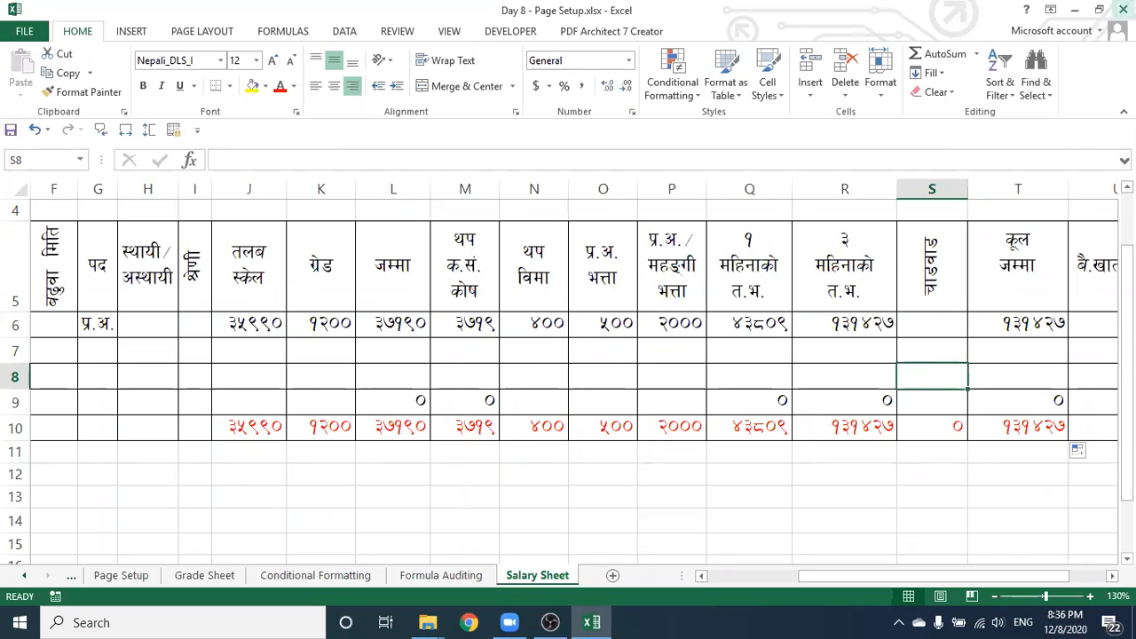
Close the salary workbook and select Day 8 - Page Setup.xlsx from the Barahachetra folder to open
{"action": "left_click", "coordinate": [1123, 10]}
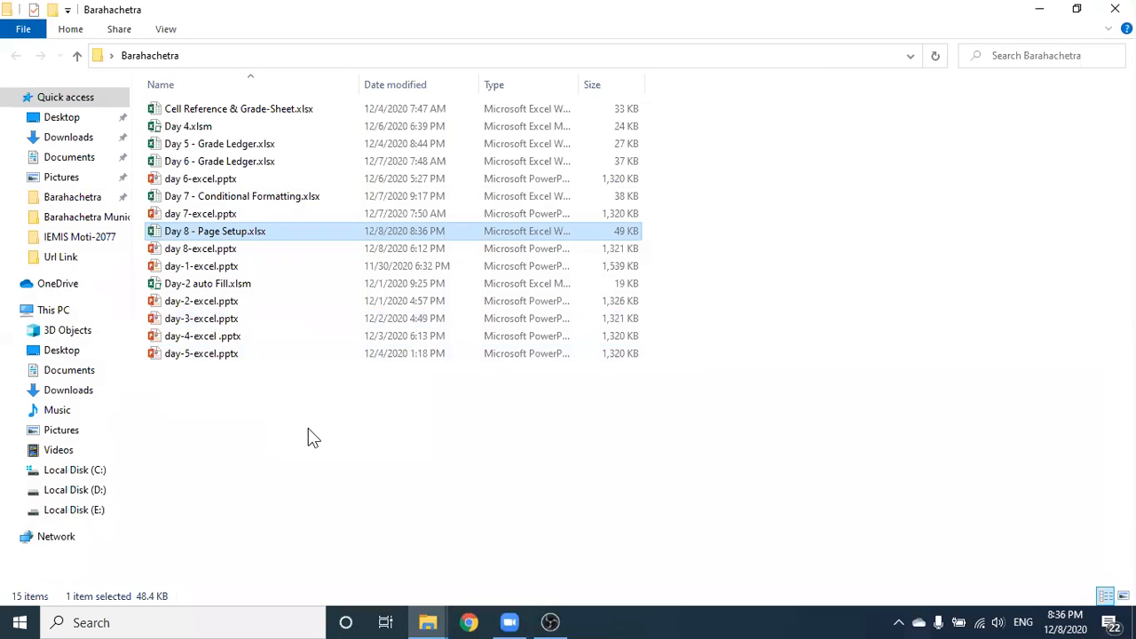
{"action": "left_click", "coordinate": [308, 428]}
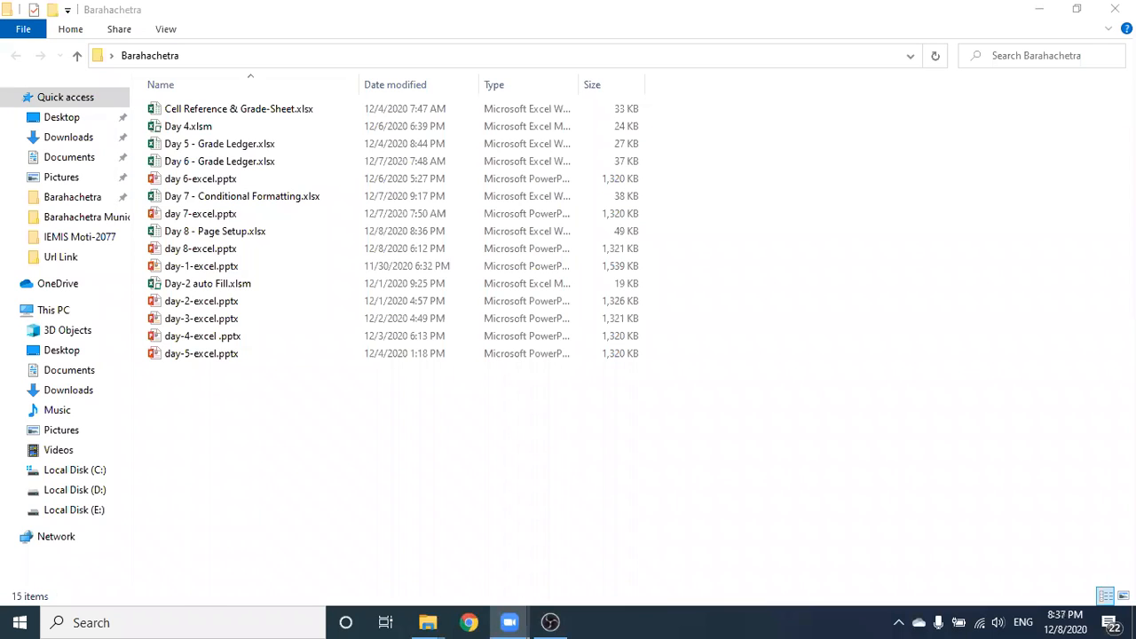
{"action": "left_click", "coordinate": [611, 312]}
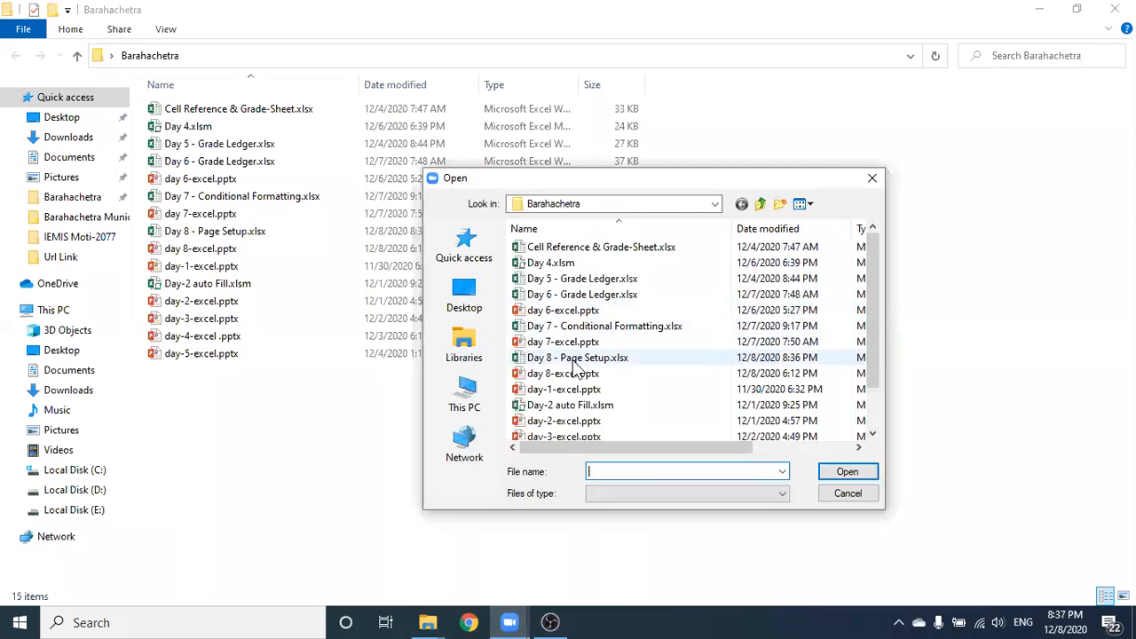
{"action": "left_click", "coordinate": [625, 361]}
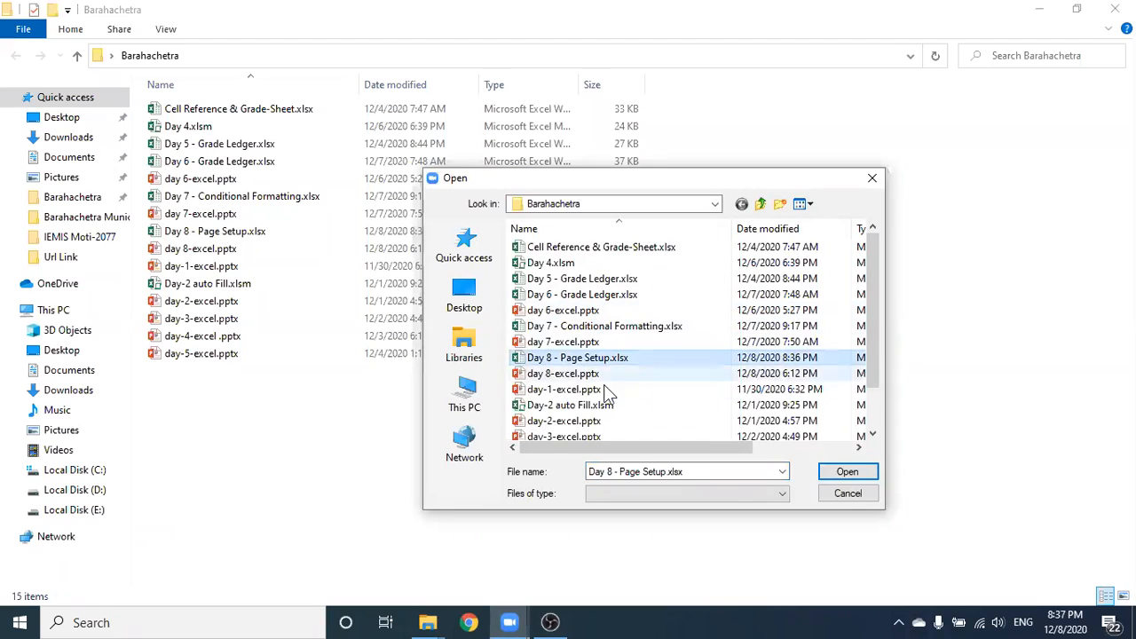
{"action": "left_click", "coordinate": [858, 476]}
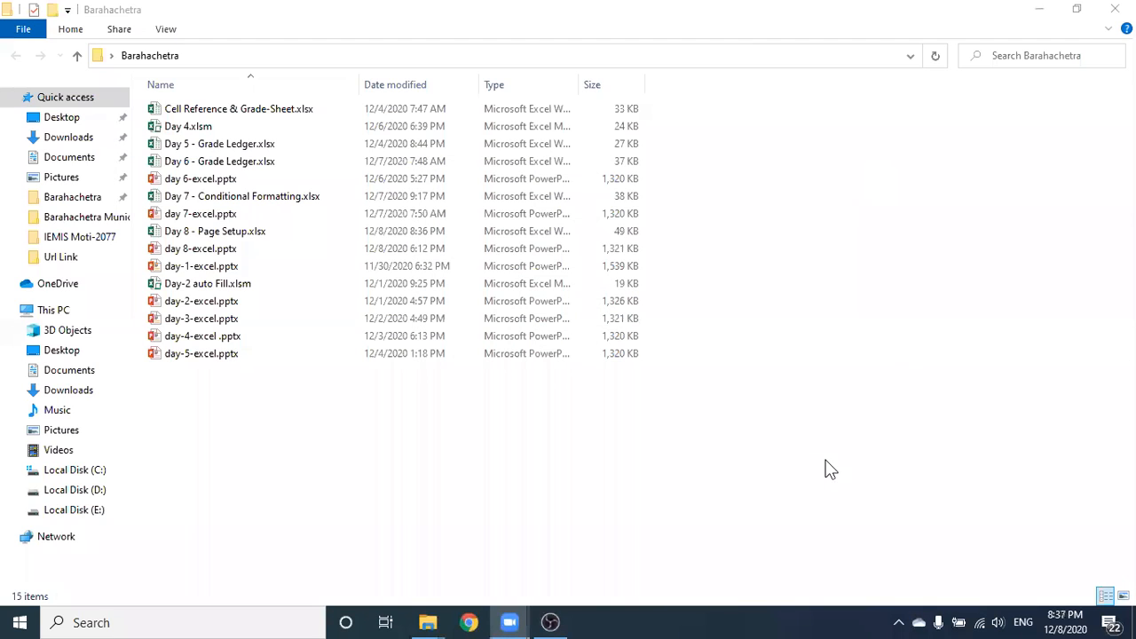
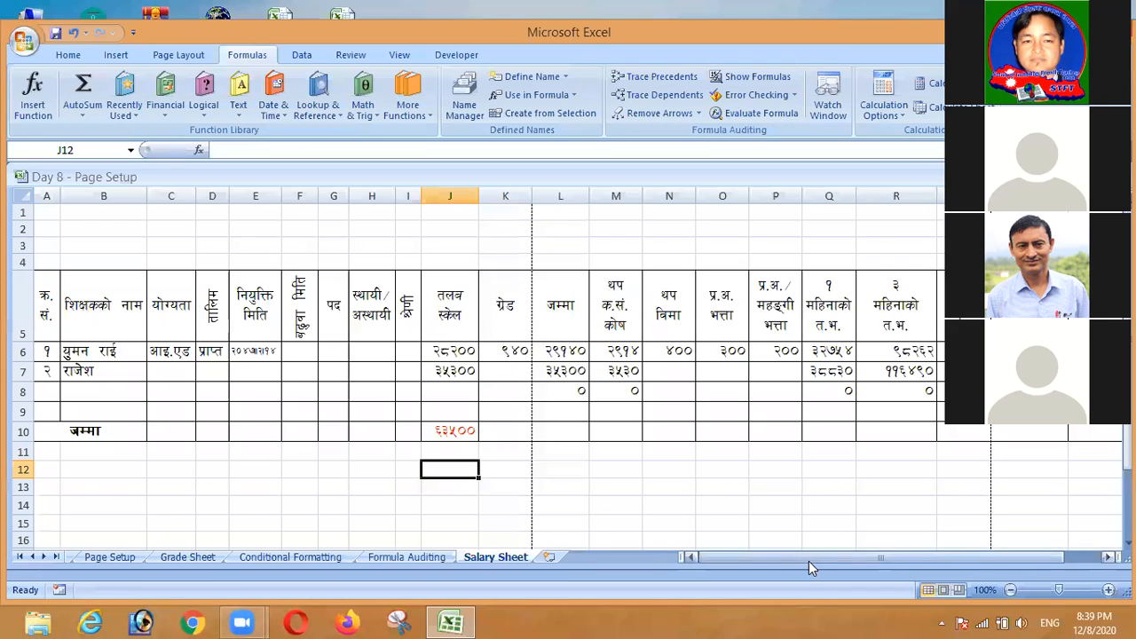
Scroll the sheet back left so columns B and A are visible again
{"action": "scroll", "coordinate": [868, 572], "scroll_direction": "right", "scroll_amount": 2}
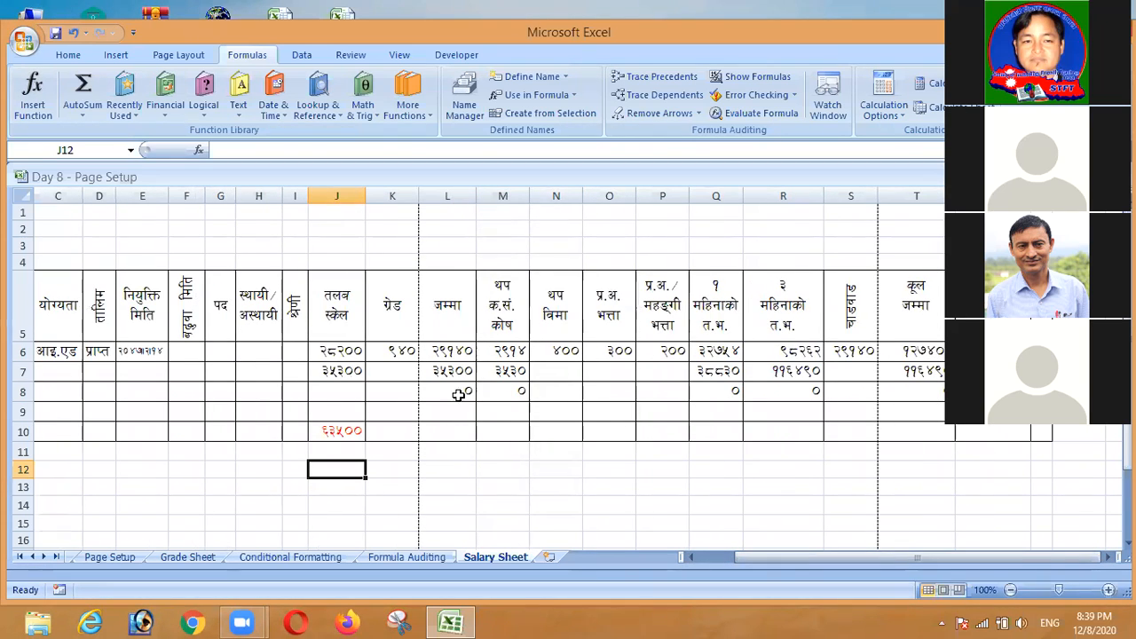
{"action": "left_click", "coordinate": [690, 561]}
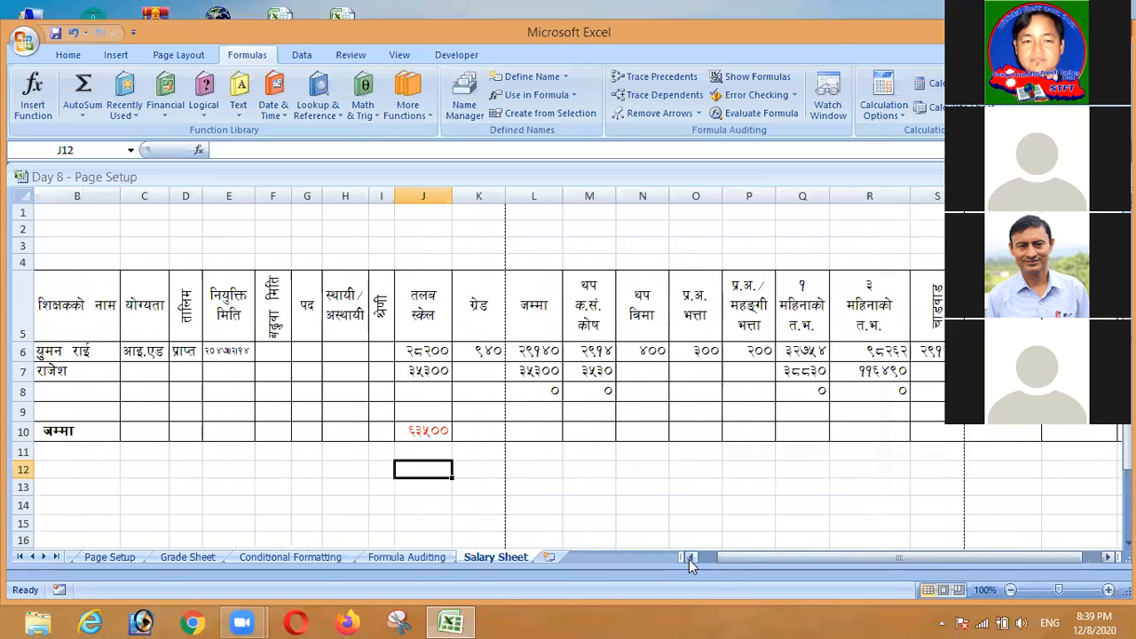
{"action": "left_click", "coordinate": [690, 561]}
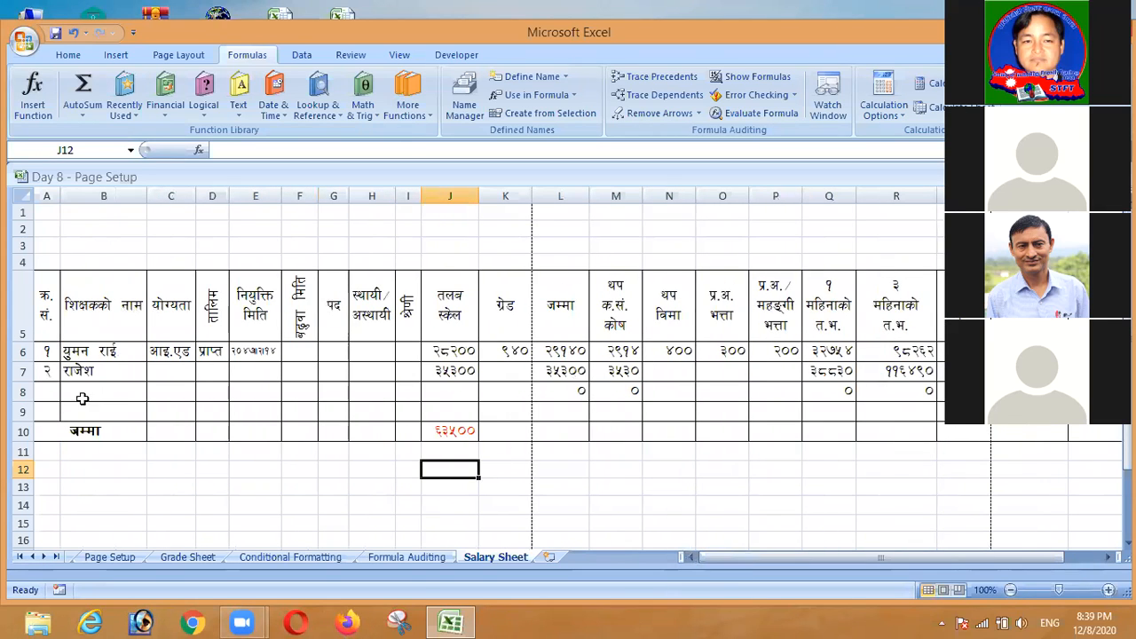
Fill row 8 with serial number 3, the teacher's name and salary scale 26400
{"action": "left_click", "coordinate": [46, 390]}
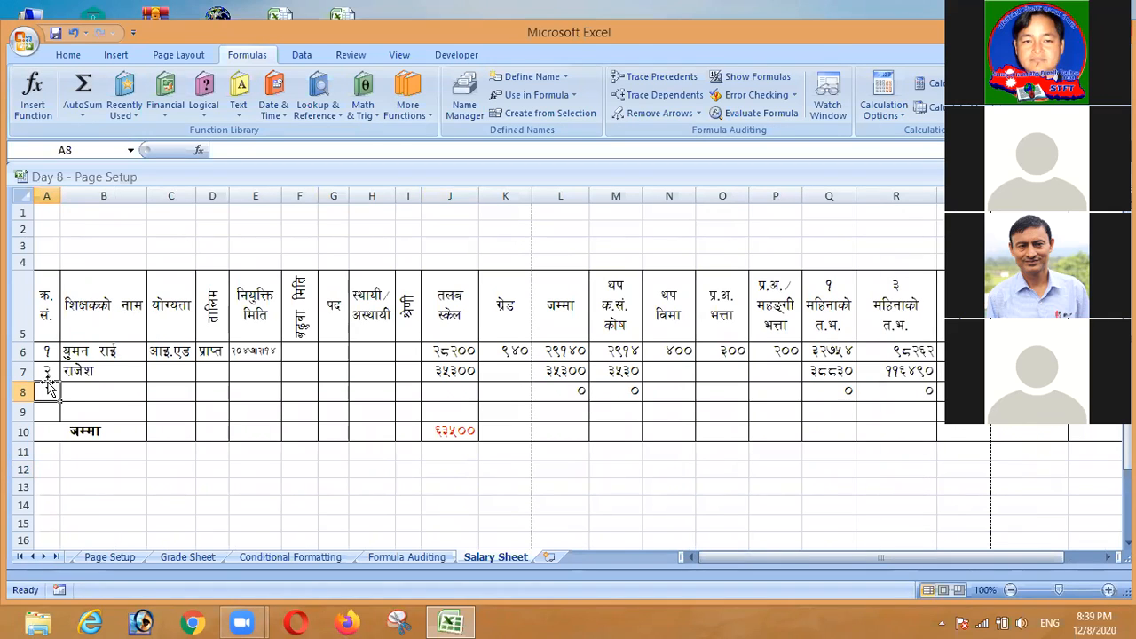
{"action": "type", "text": "3"}
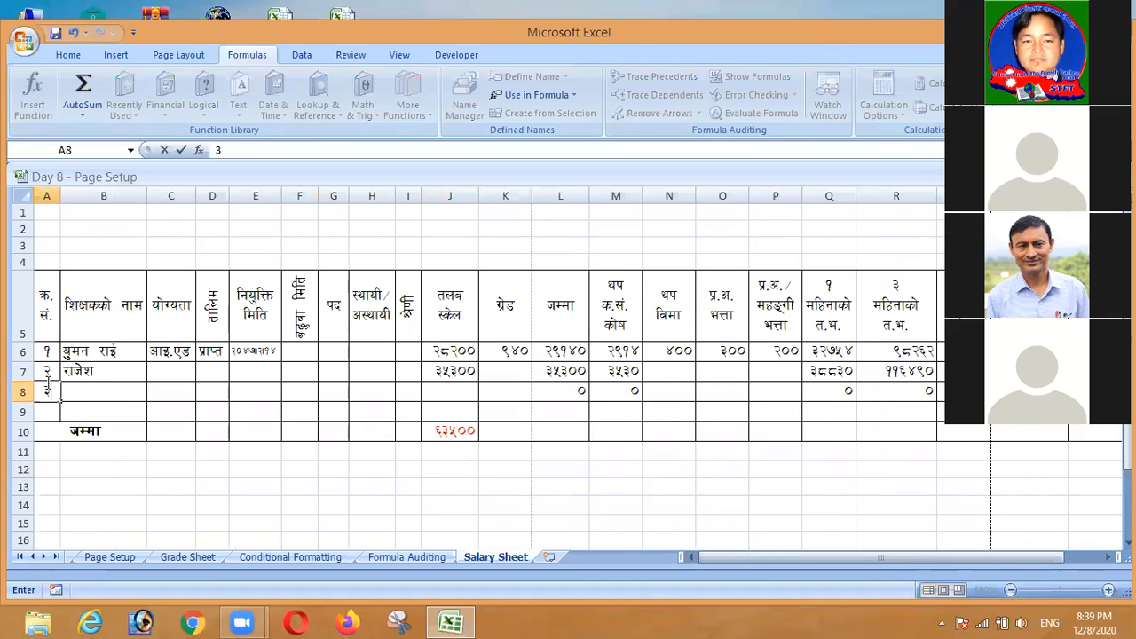
{"action": "left_click", "coordinate": [125, 400]}
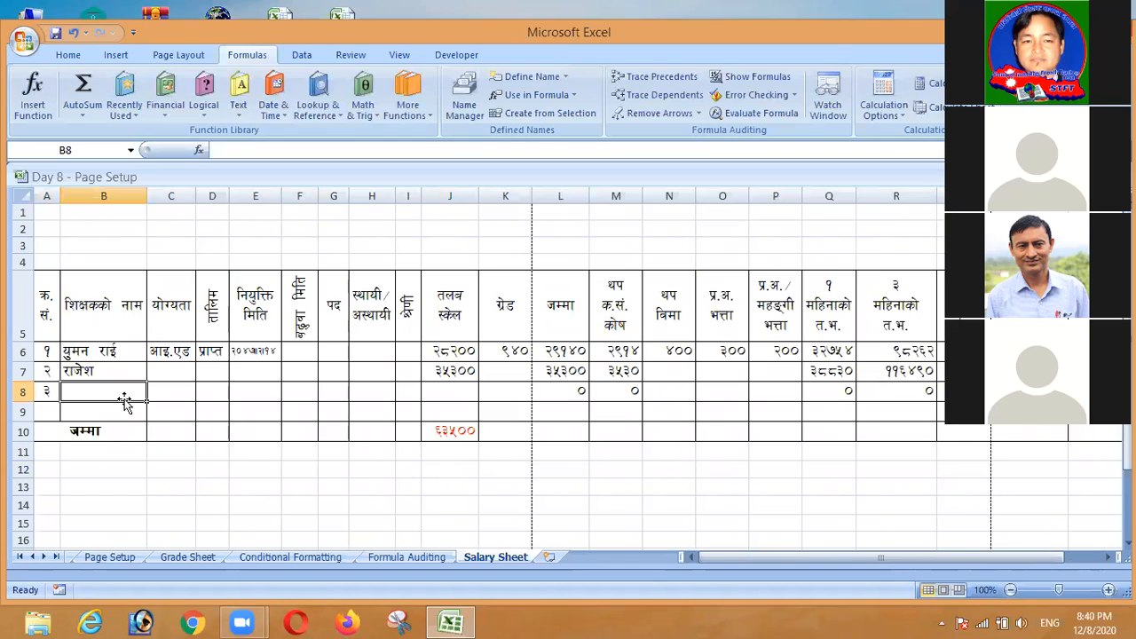
{"action": "key", "text": "alt"}
{"action": "key", "text": "d"}
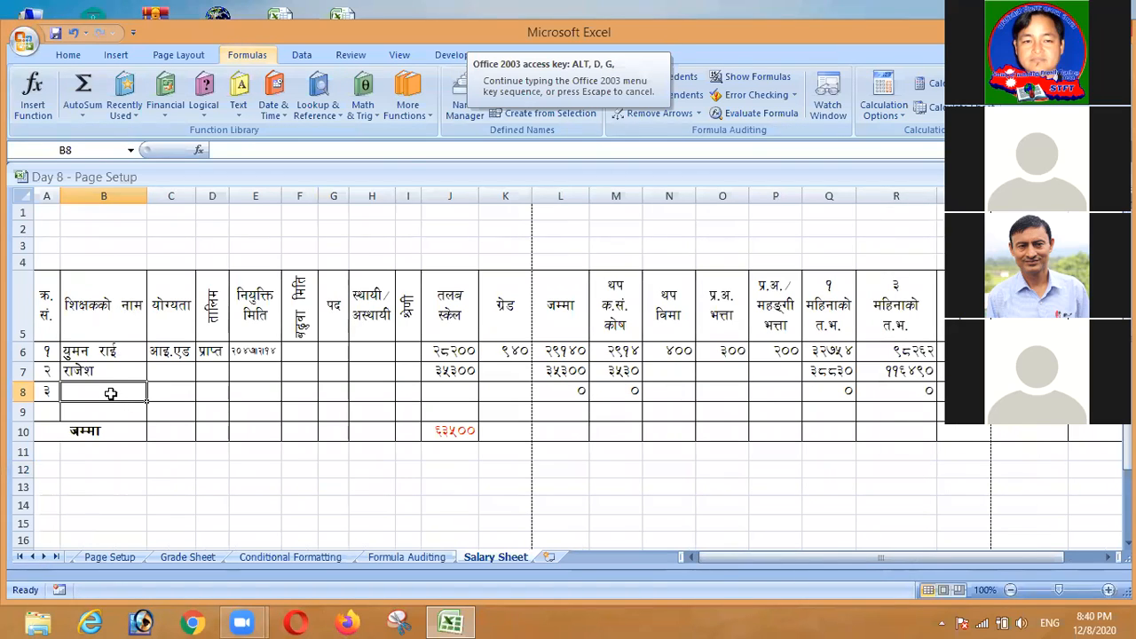
{"action": "double_click", "coordinate": [113, 394]}
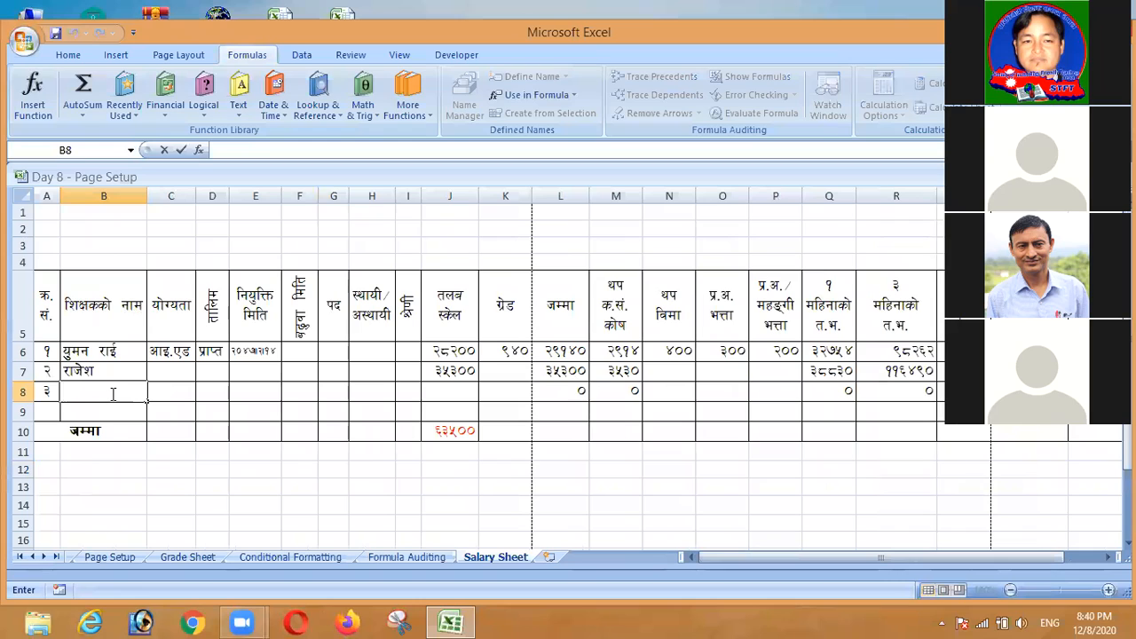
{"action": "type", "text": "/dg"}
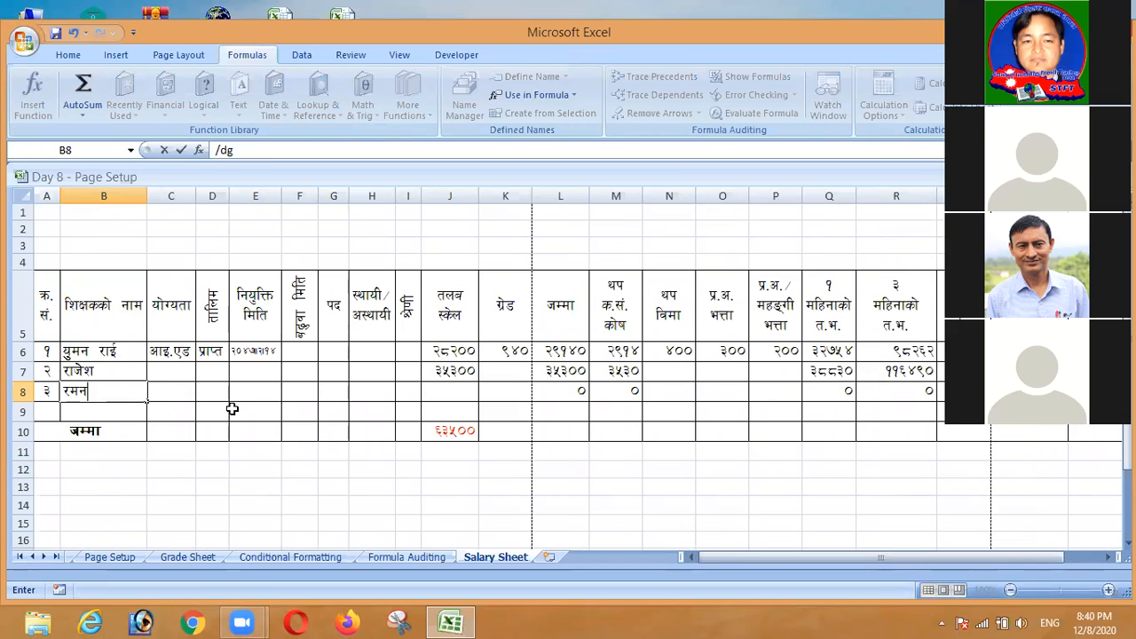
{"action": "left_click", "coordinate": [441, 392]}
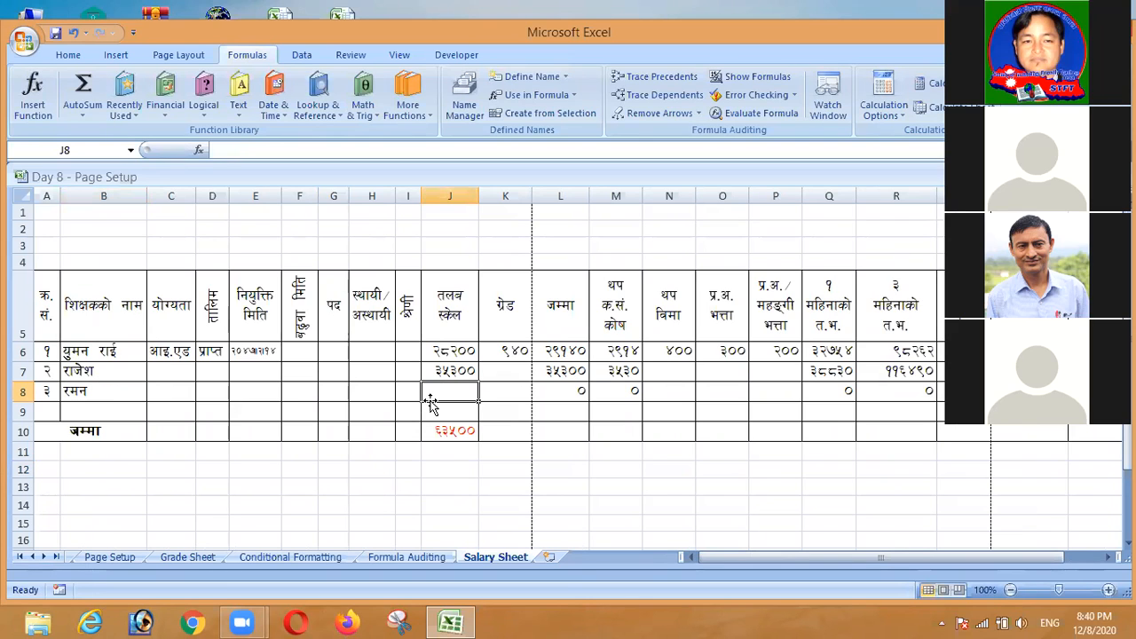
{"action": "type", "text": "26400"}
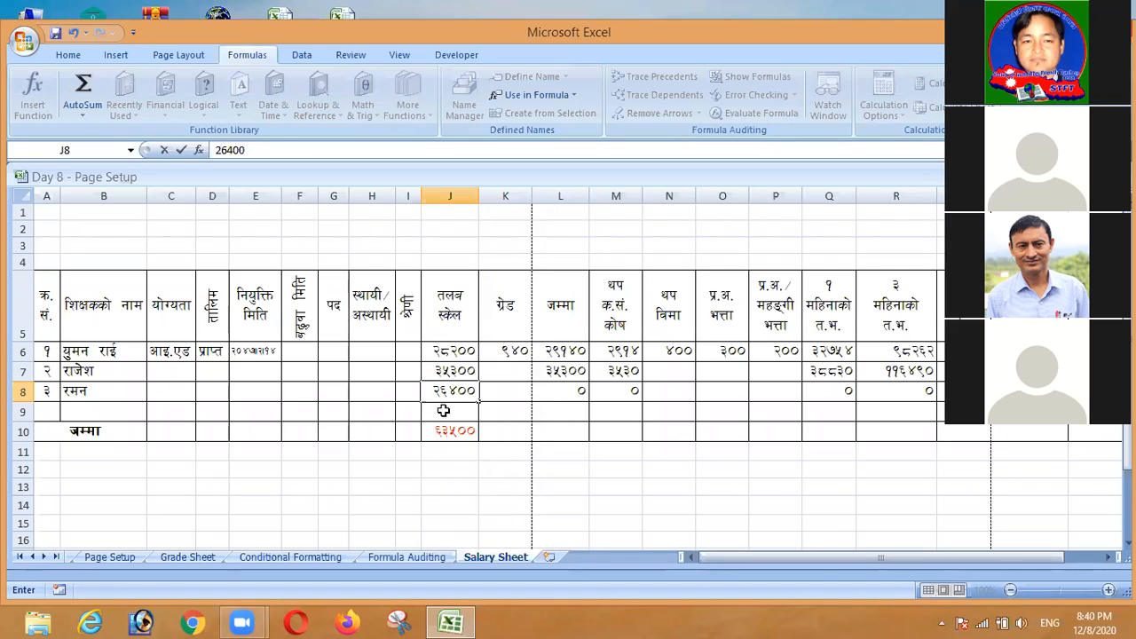
{"action": "key", "text": "Return"}
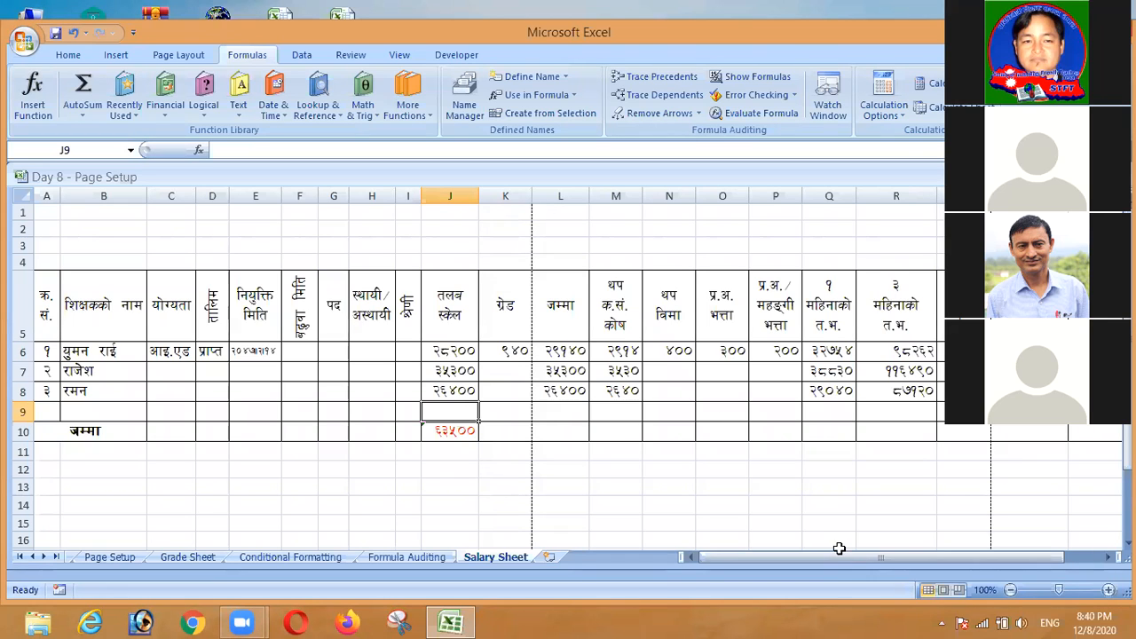
Fill J10's SUM total right across row 10 to column T, giving totals like 64440 and 29140
{"action": "left_click_drag", "start_coordinate": [835, 559], "coordinate": [980, 565]}
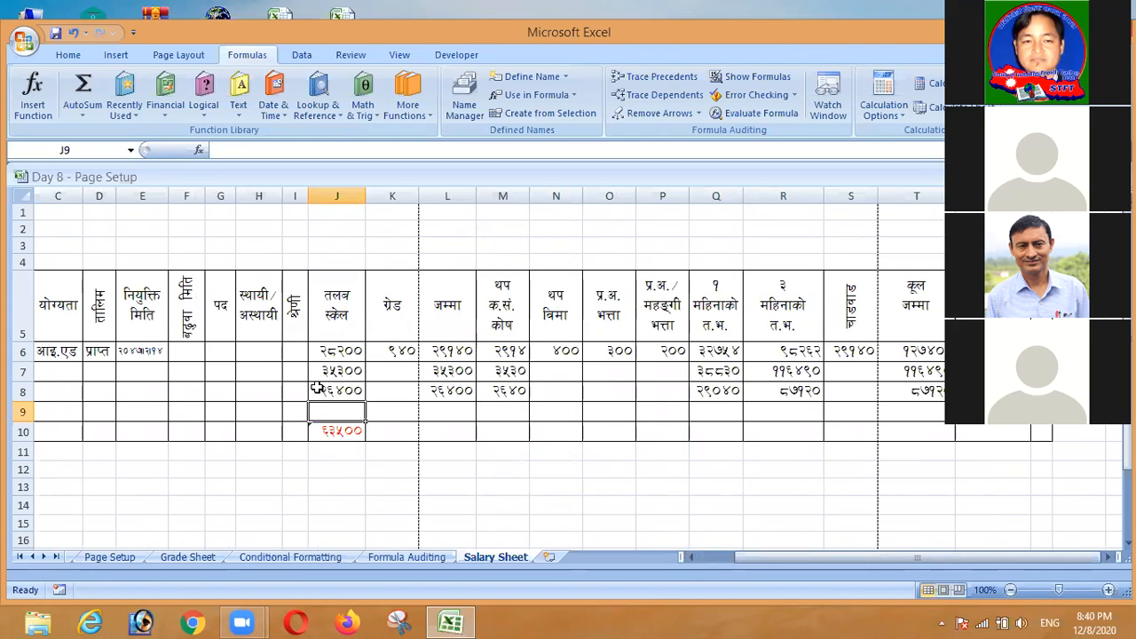
{"action": "left_click", "coordinate": [338, 432]}
{"action": "left_click_drag", "start_coordinate": [338, 432], "coordinate": [956, 433]}
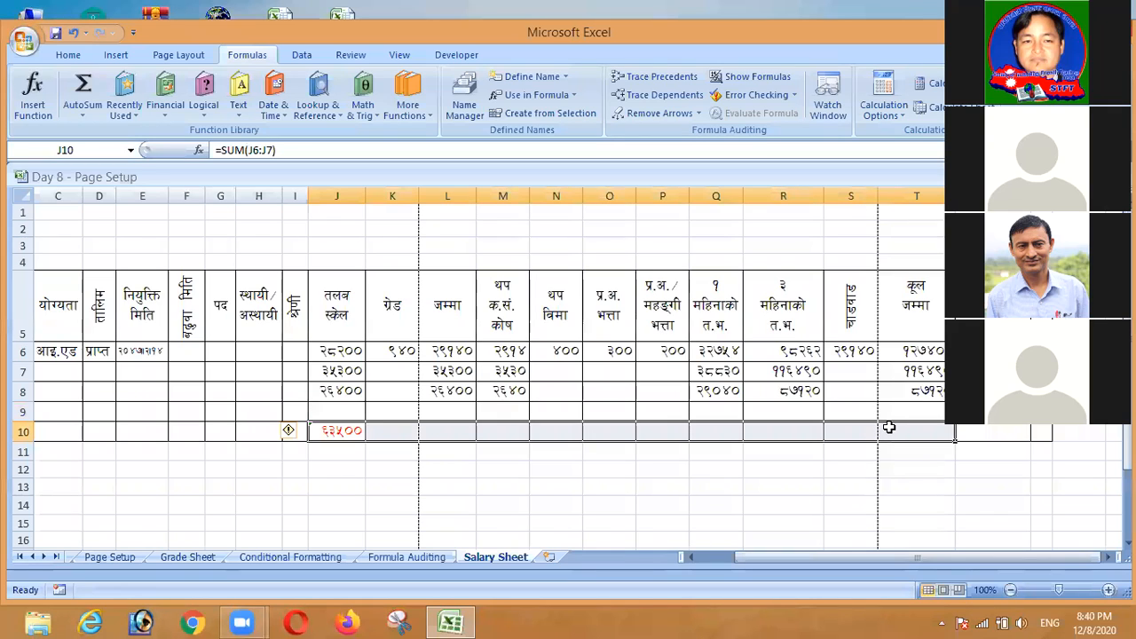
{"action": "left_click", "coordinate": [814, 478]}
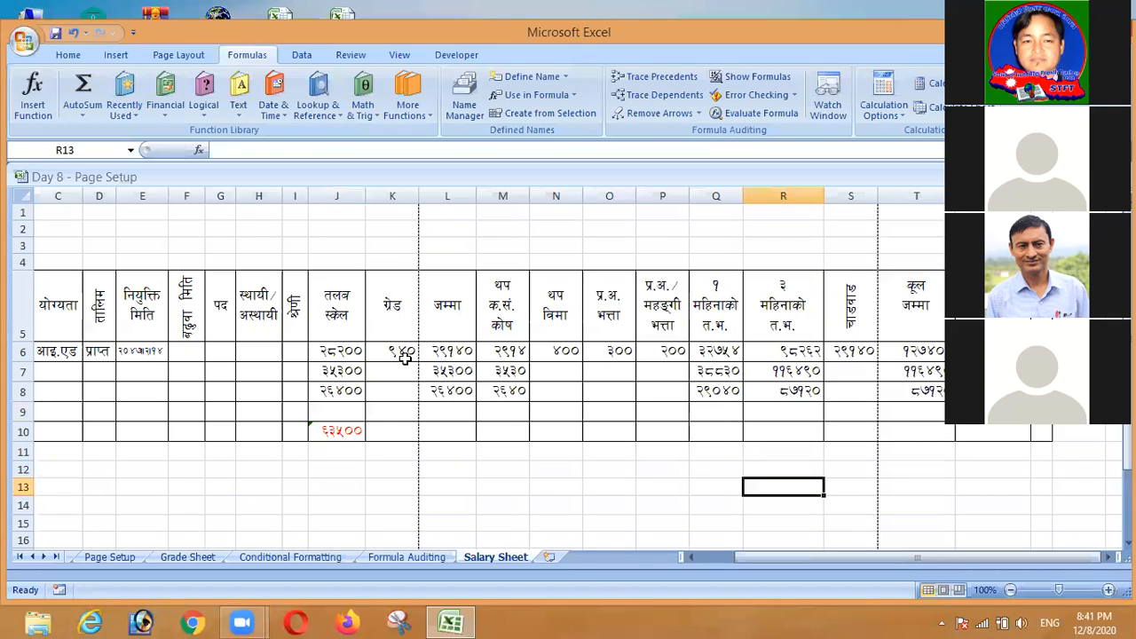
{"action": "left_click_drag", "start_coordinate": [351, 435], "coordinate": [914, 434]}
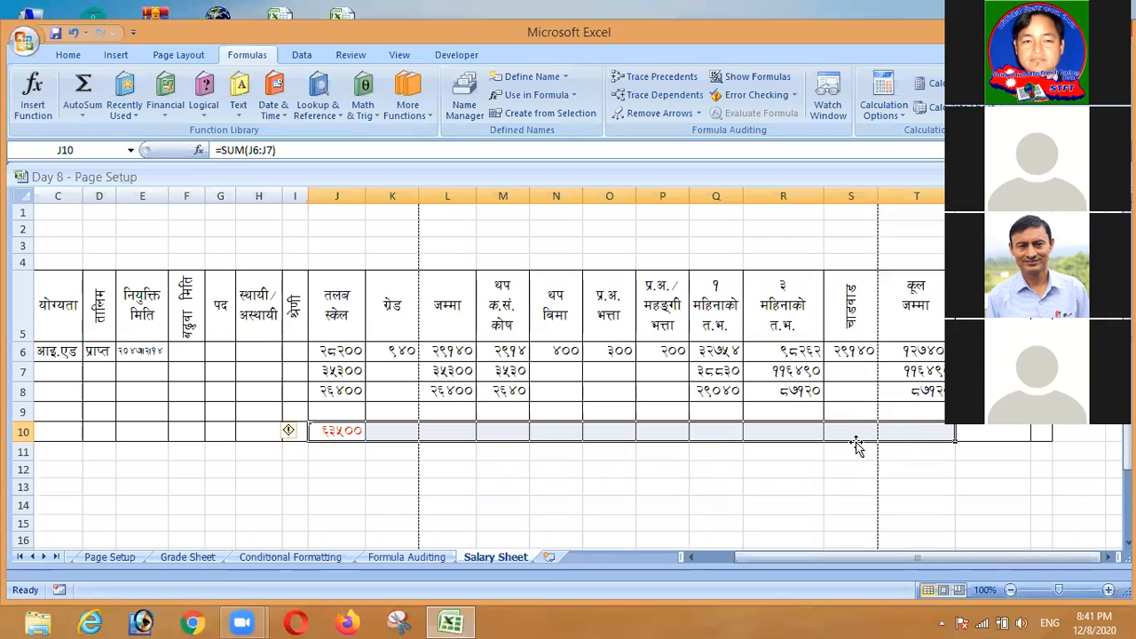
{"action": "left_click", "coordinate": [685, 458]}
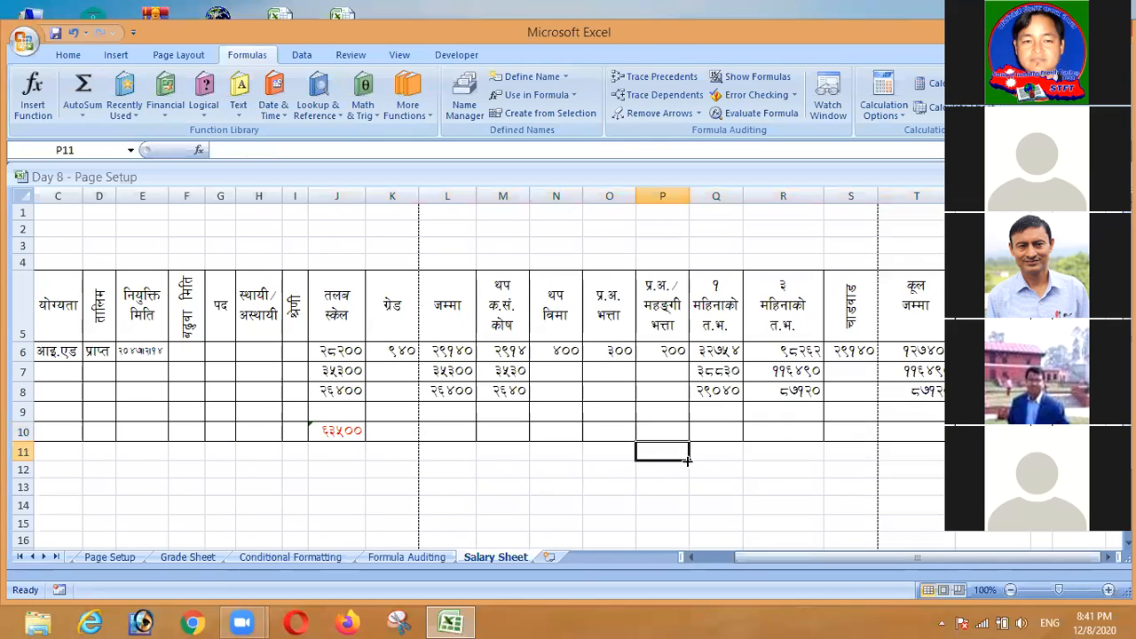
{"action": "left_click", "coordinate": [326, 430]}
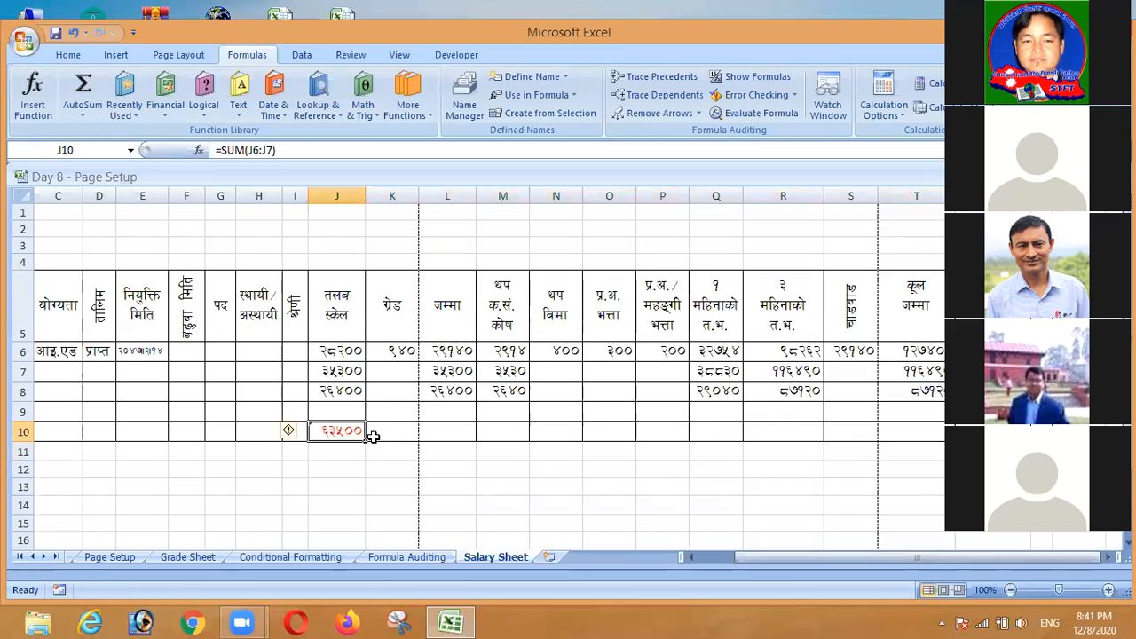
{"action": "left_click_drag", "start_coordinate": [364, 442], "coordinate": [943, 442]}
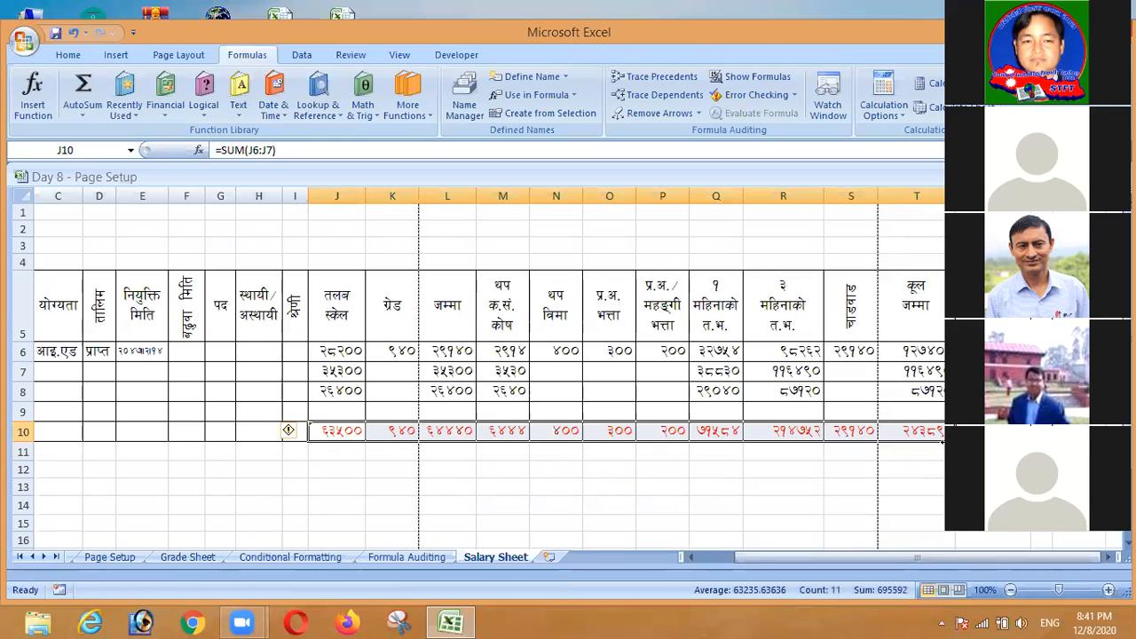
{"action": "left_click", "coordinate": [598, 475]}
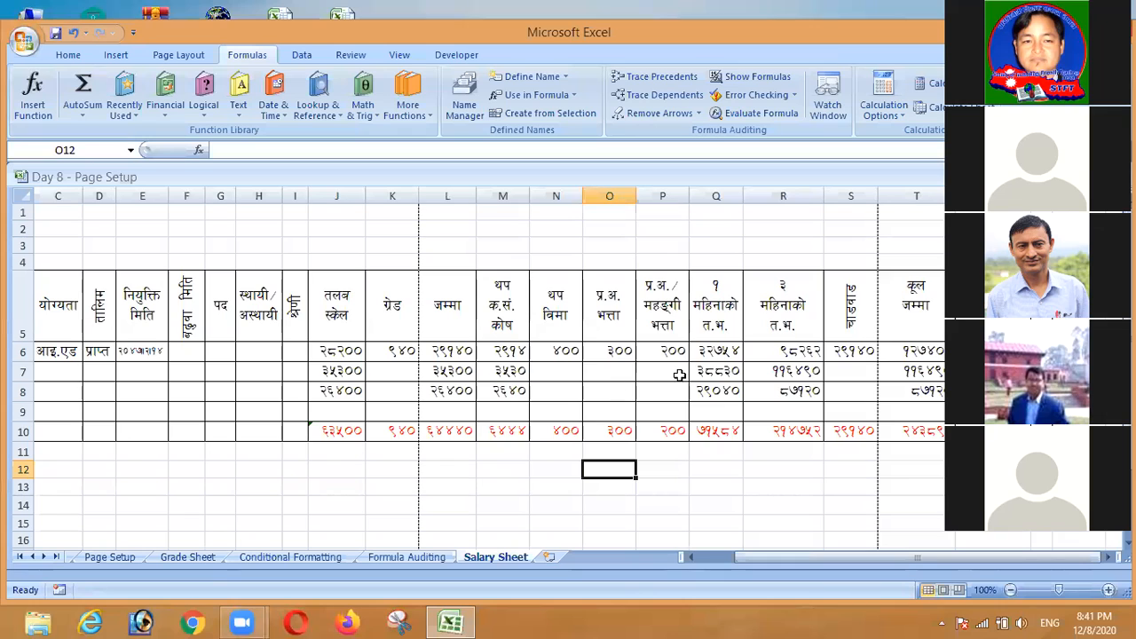
{"action": "left_click", "coordinate": [620, 351]}
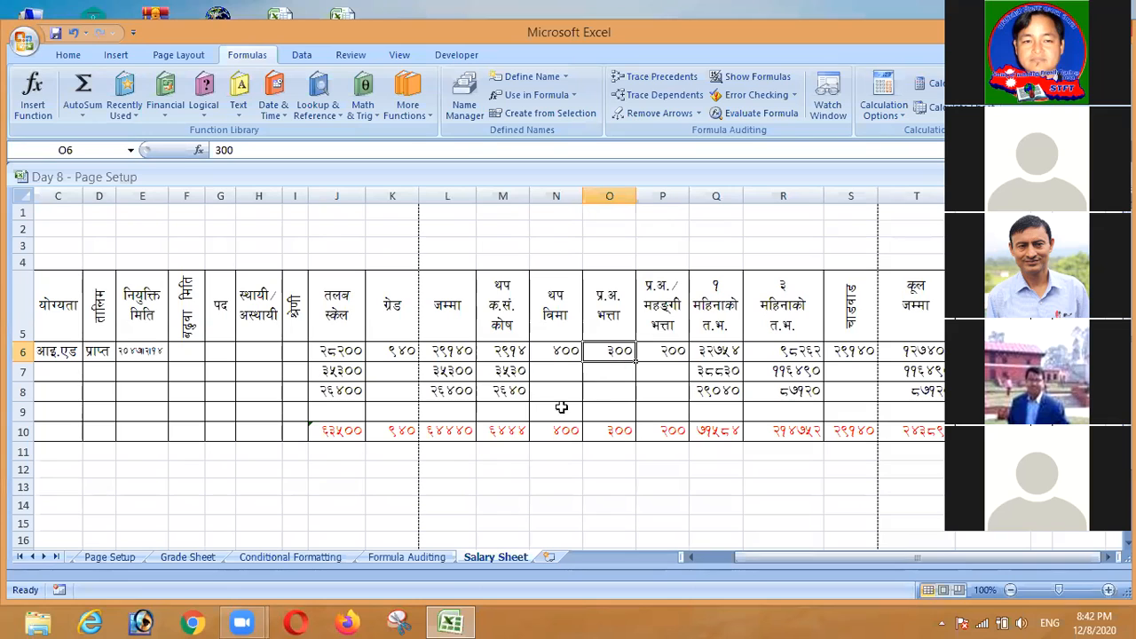
{"action": "left_click", "coordinate": [695, 558]}
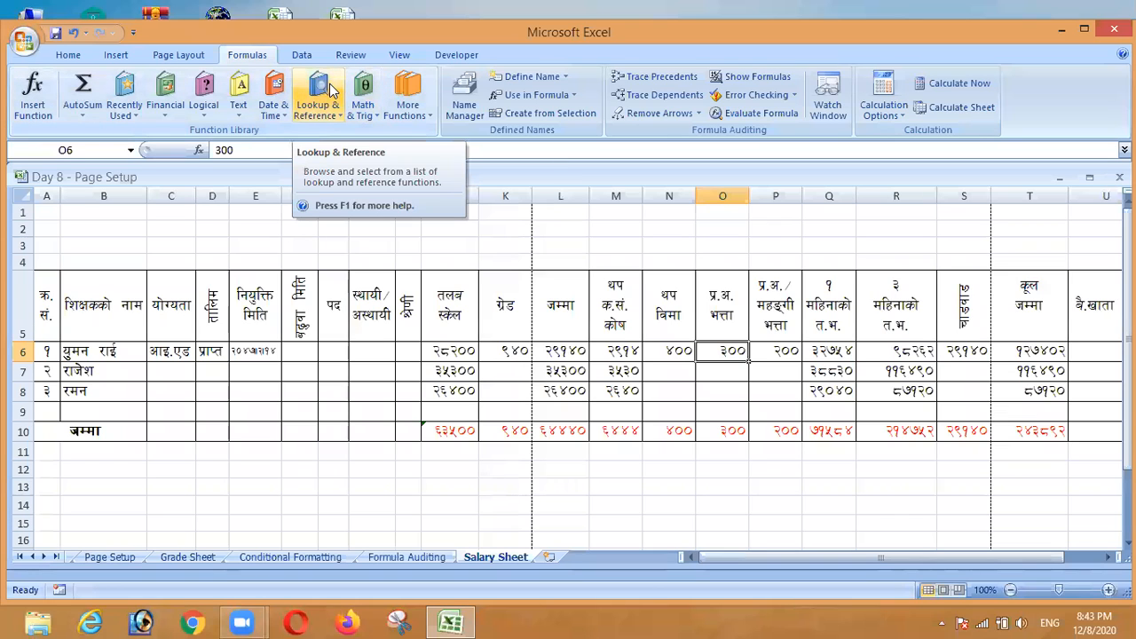
Select the entire Salary Sheet using the Select All corner button
{"action": "left_click_drag", "start_coordinate": [45, 293], "coordinate": [401, 348]}
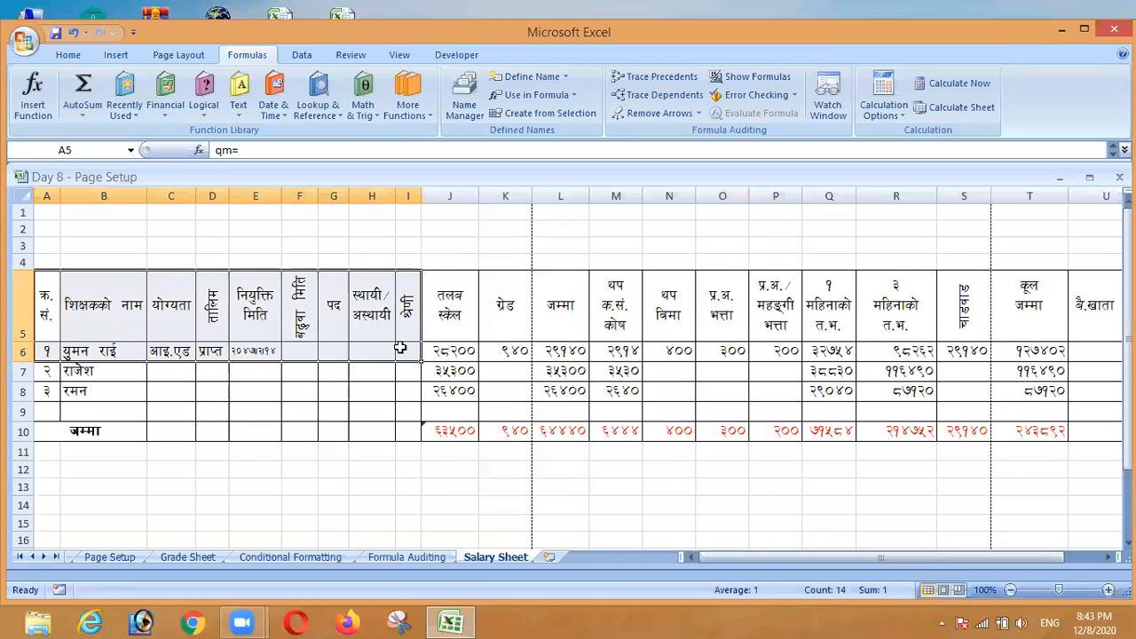
{"action": "left_click", "coordinate": [386, 502]}
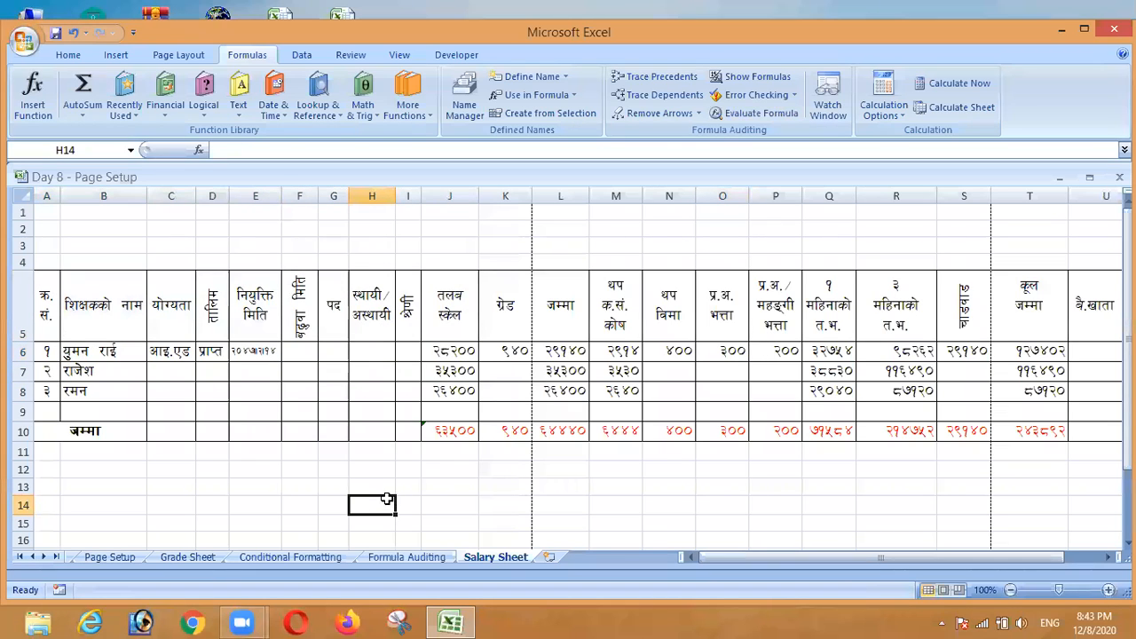
{"action": "left_click", "coordinate": [433, 344]}
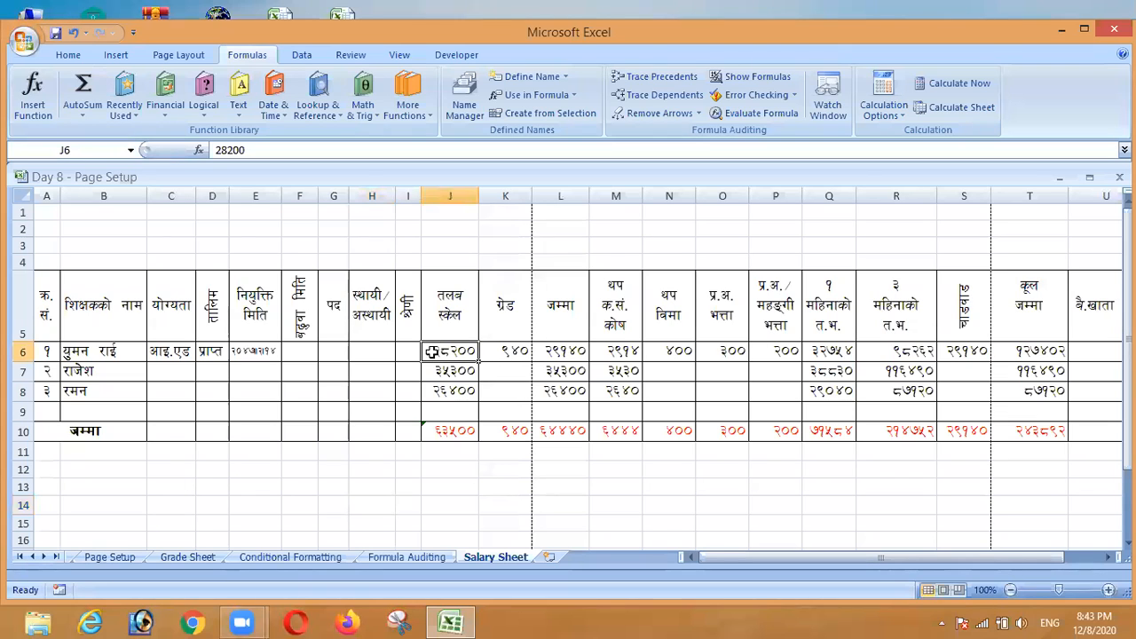
{"action": "left_click_drag", "start_coordinate": [431, 351], "coordinate": [1032, 430]}
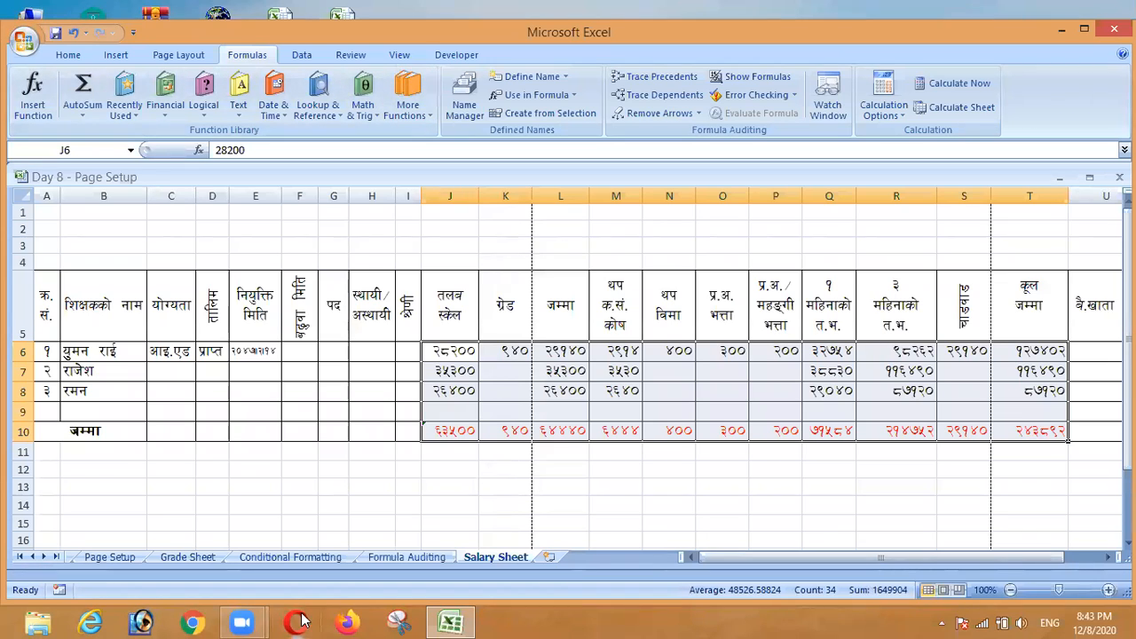
{"action": "left_click", "coordinate": [397, 473]}
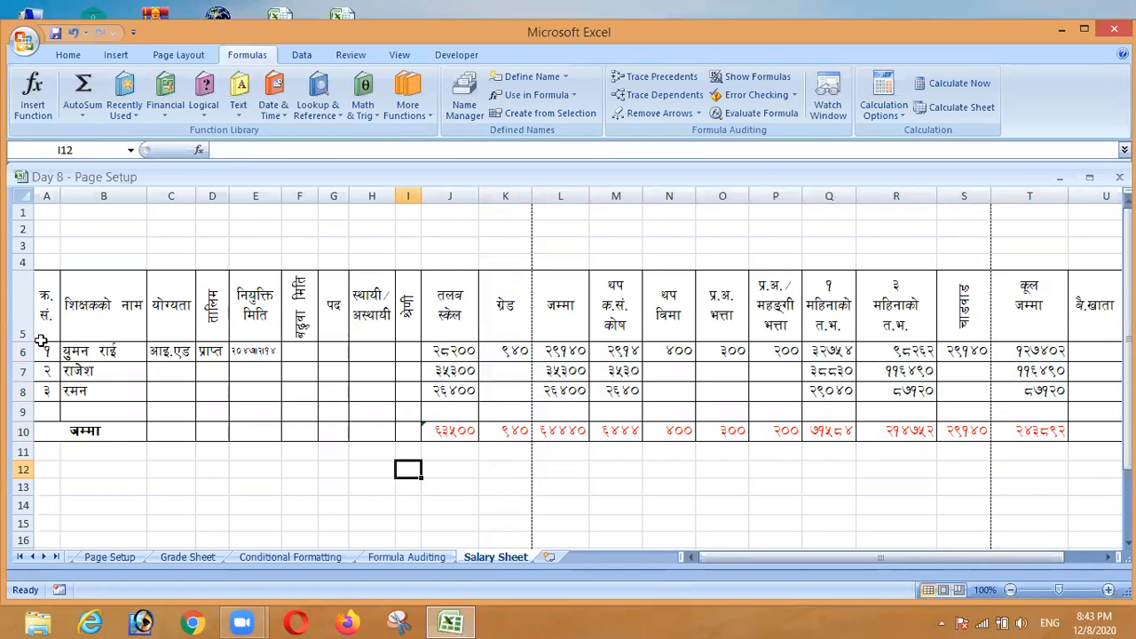
{"action": "left_click", "coordinate": [21, 201]}
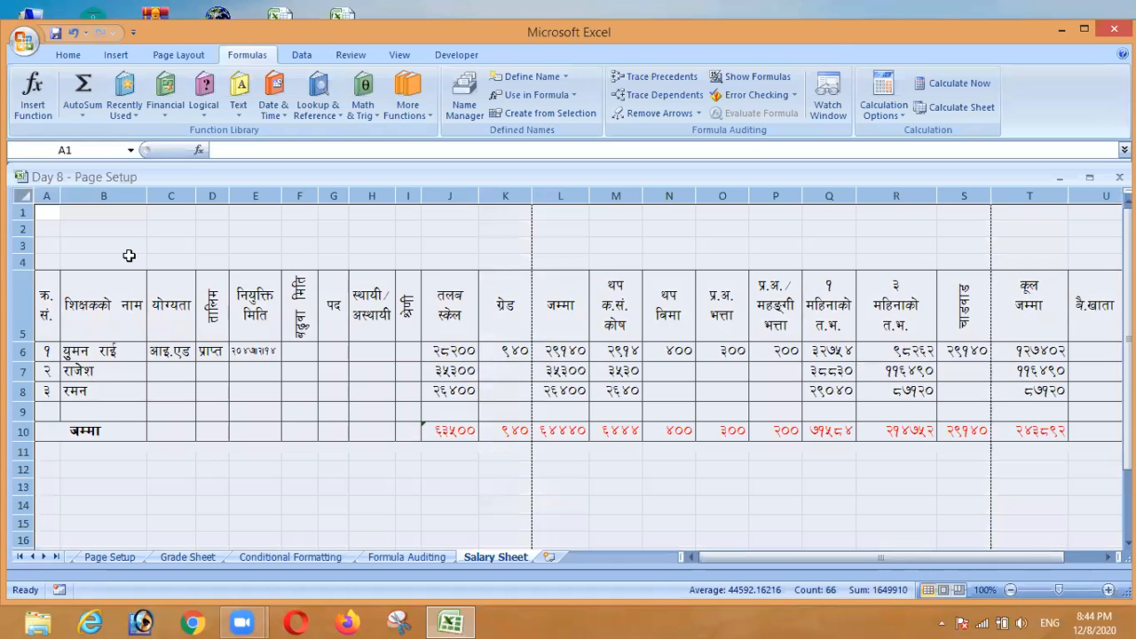
Untick Locked on the Format Cells Protection tab for all cells and apply it
{"action": "right_click", "coordinate": [197, 304]}
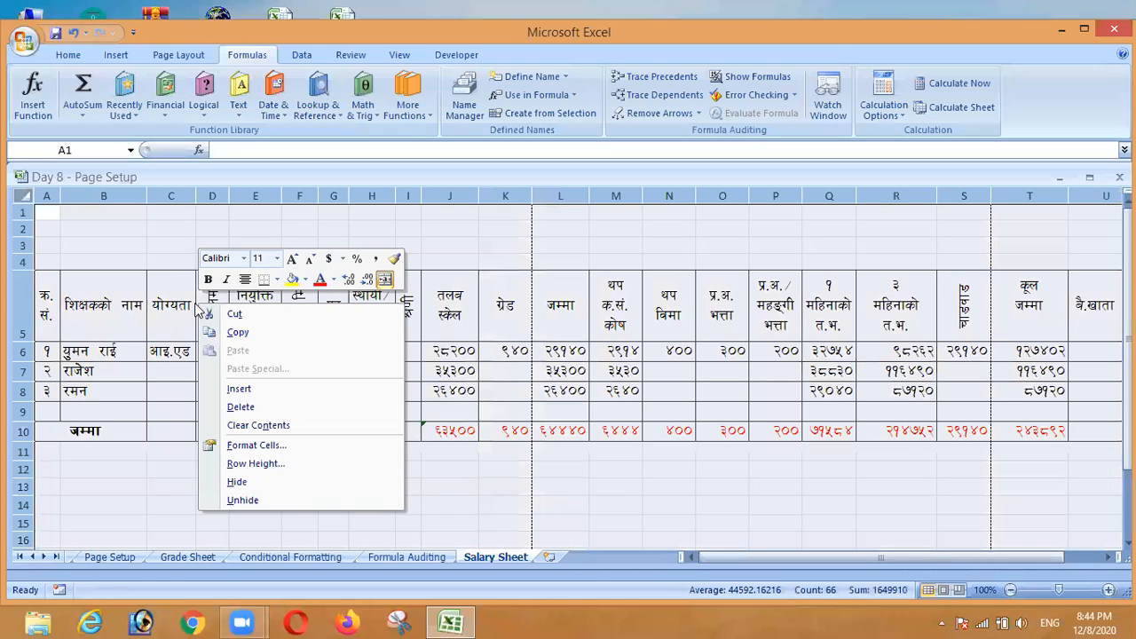
{"action": "left_click", "coordinate": [232, 447]}
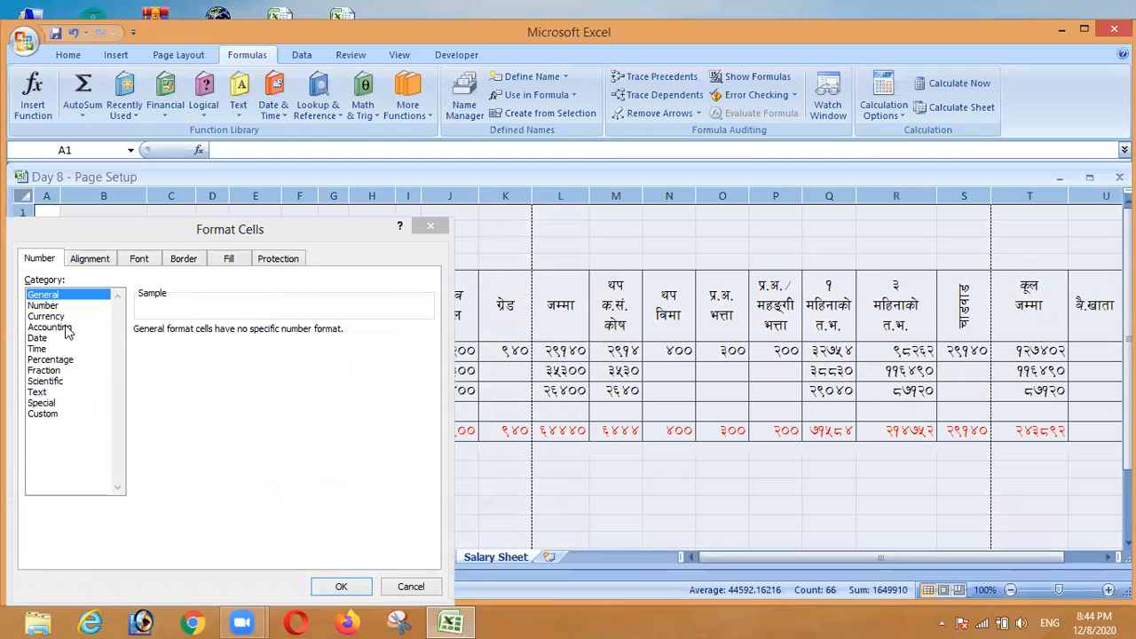
{"action": "left_click", "coordinate": [287, 259]}
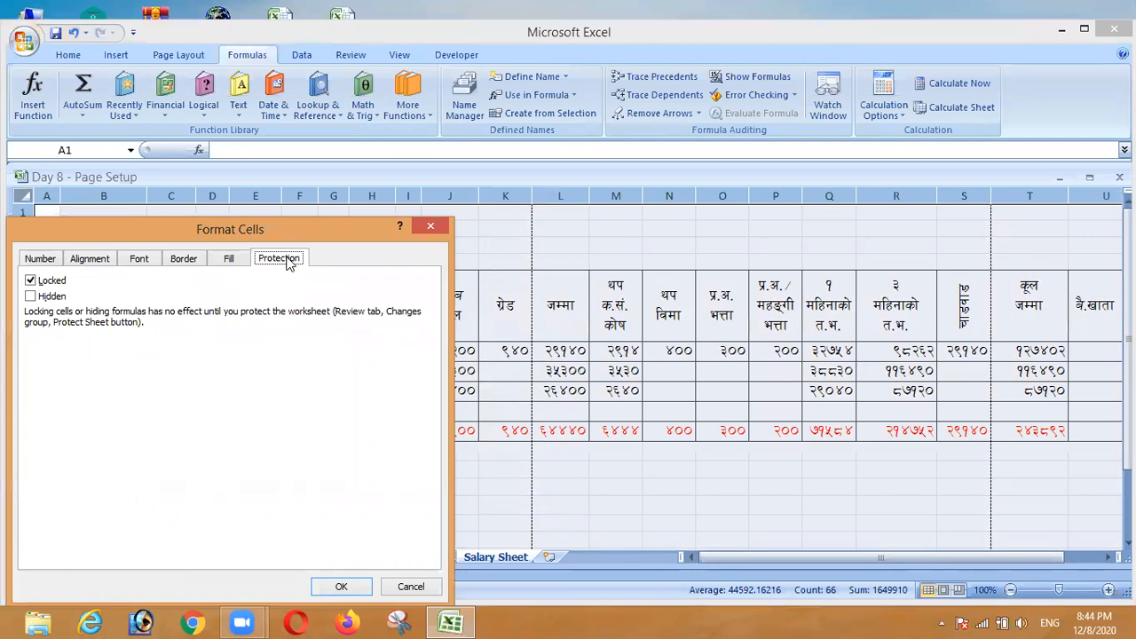
{"action": "left_click", "coordinate": [30, 281]}
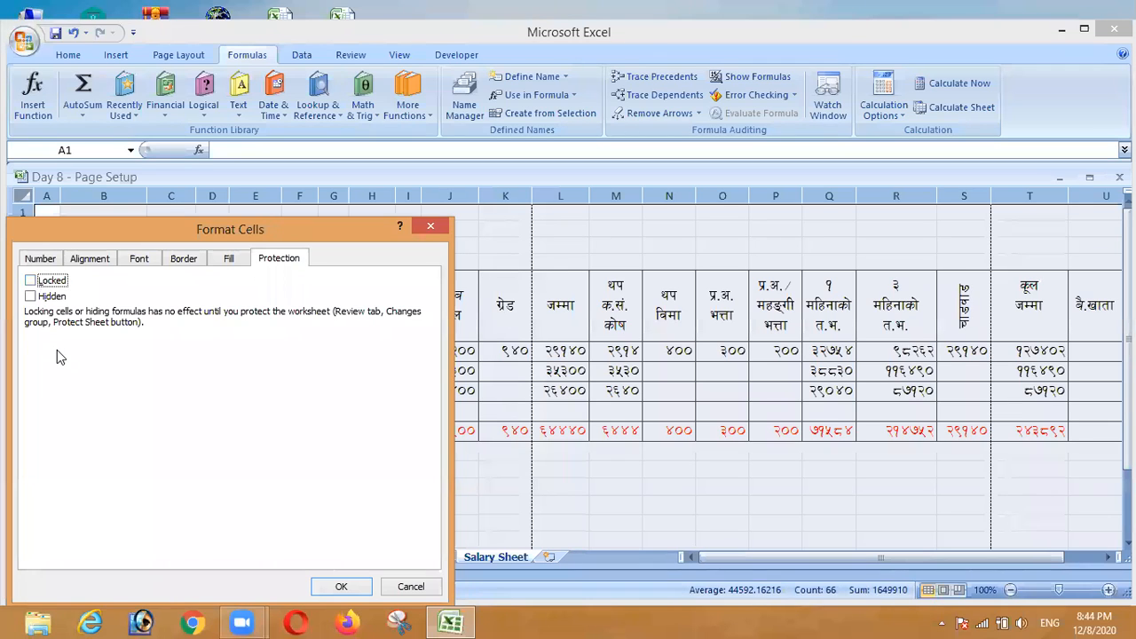
{"action": "left_click", "coordinate": [345, 587]}
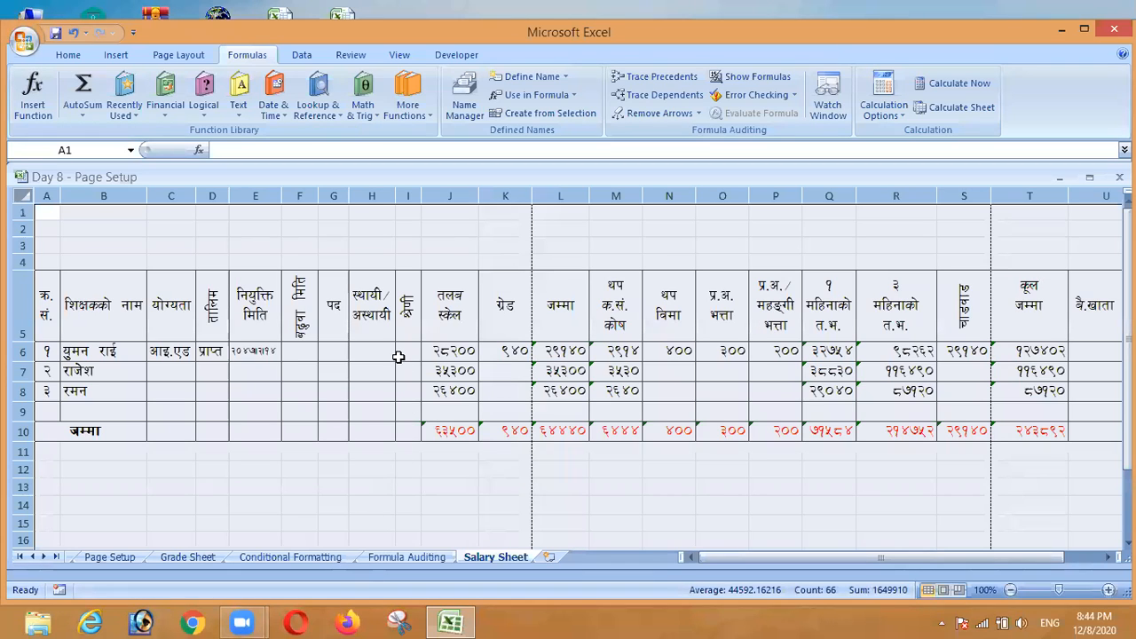
Select all formula cells via Go To Special > Formulas and open their Format Cells dialog
{"action": "left_click", "coordinate": [68, 55]}
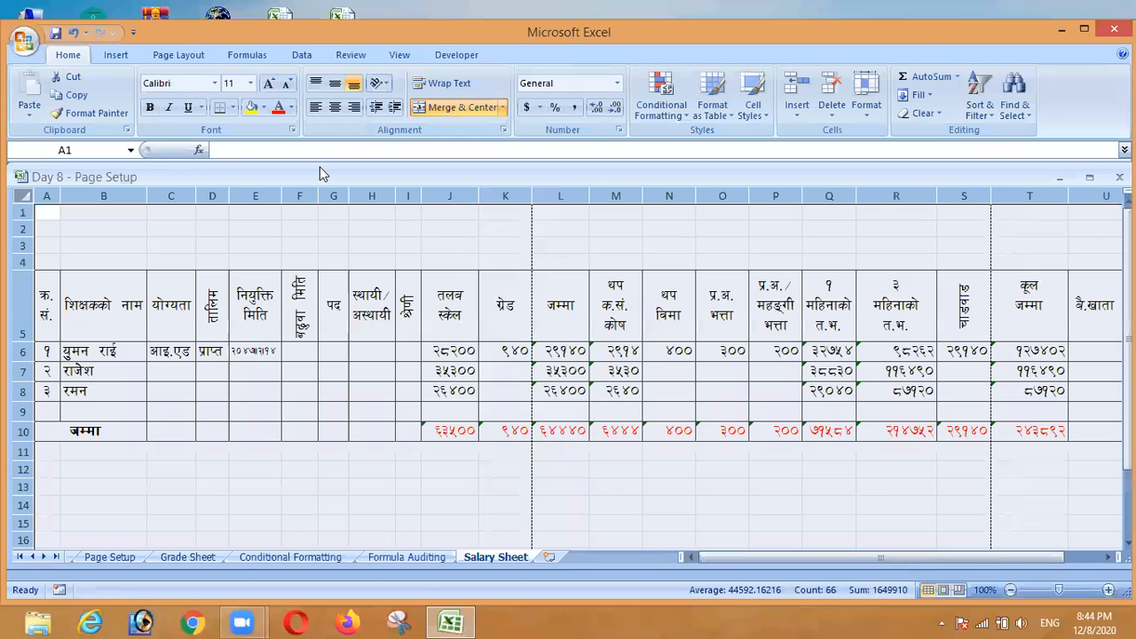
{"action": "key", "text": "ctrl+1"}
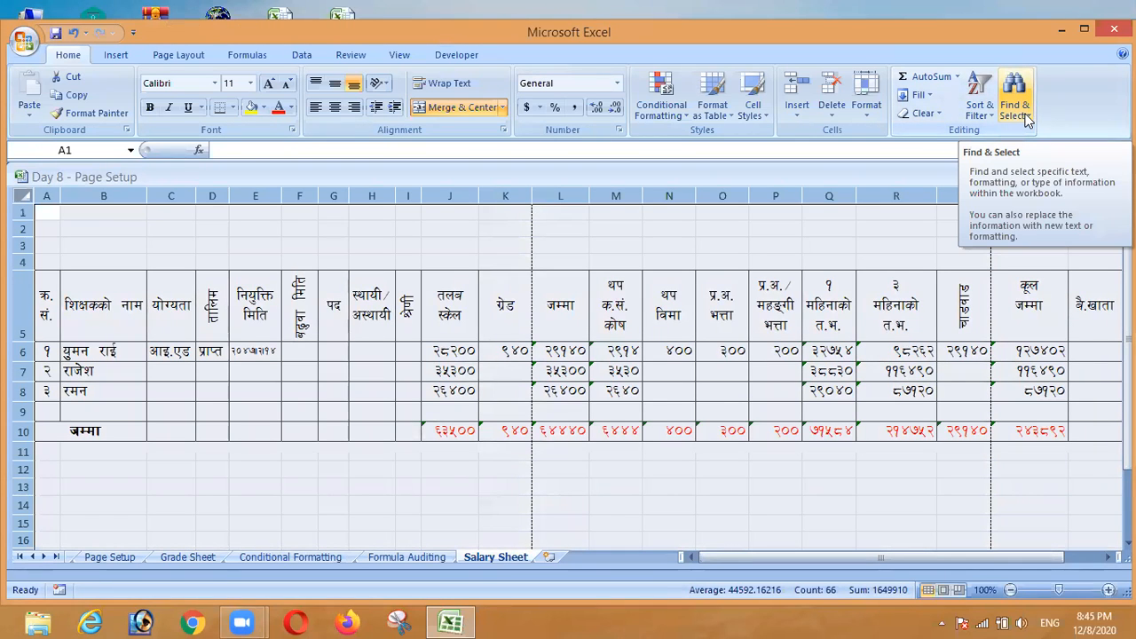
{"action": "left_click", "coordinate": [1019, 113]}
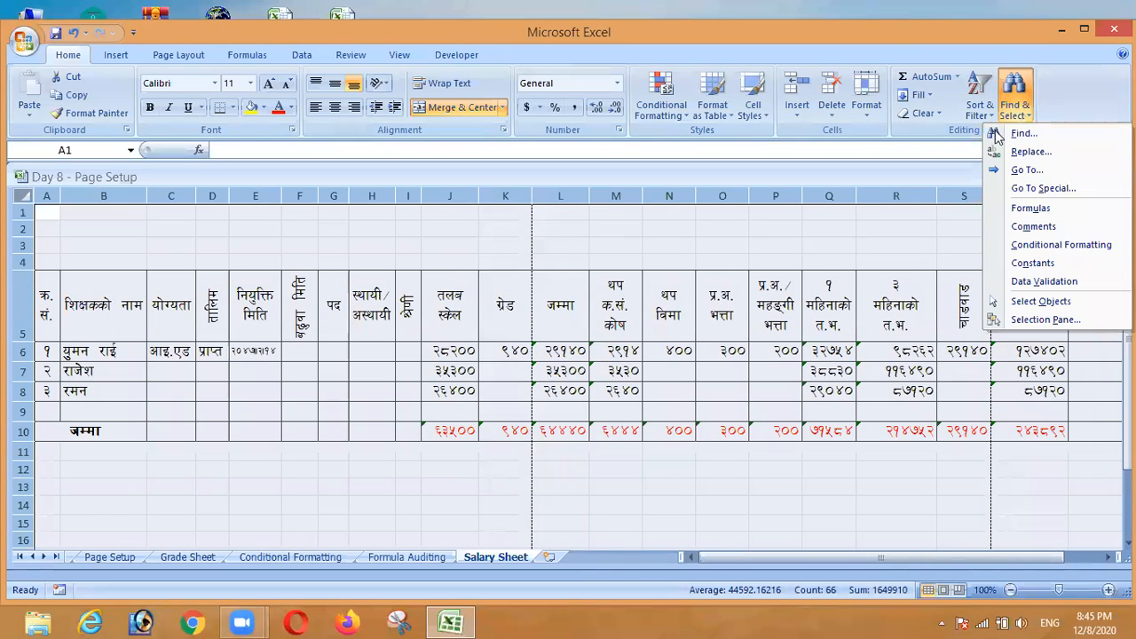
{"action": "left_click", "coordinate": [1028, 190]}
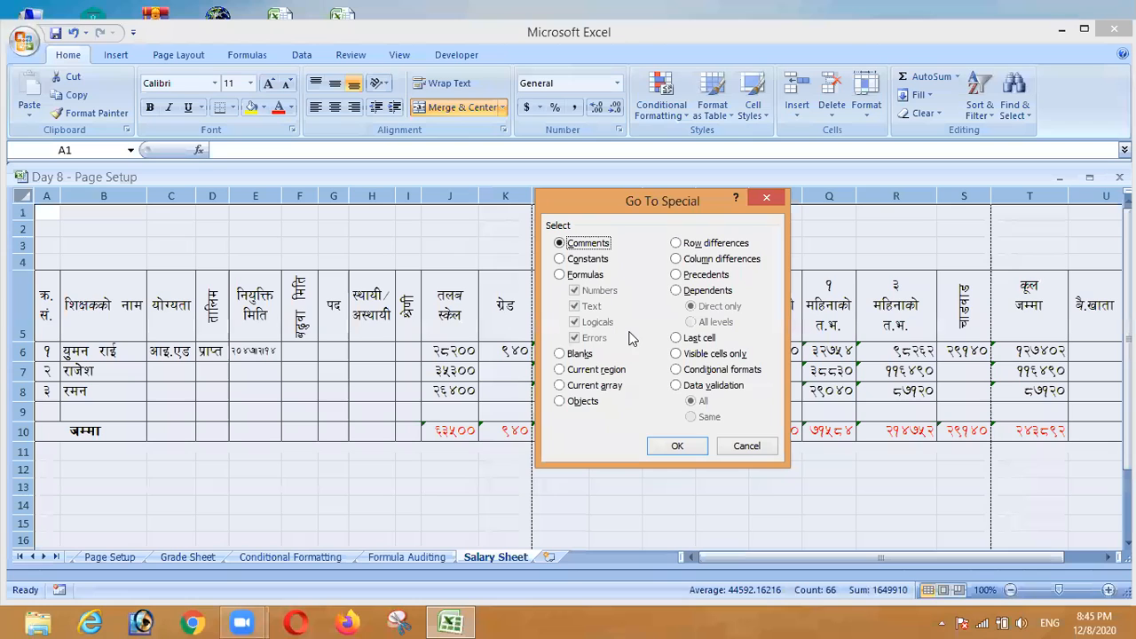
{"action": "left_click", "coordinate": [561, 275]}
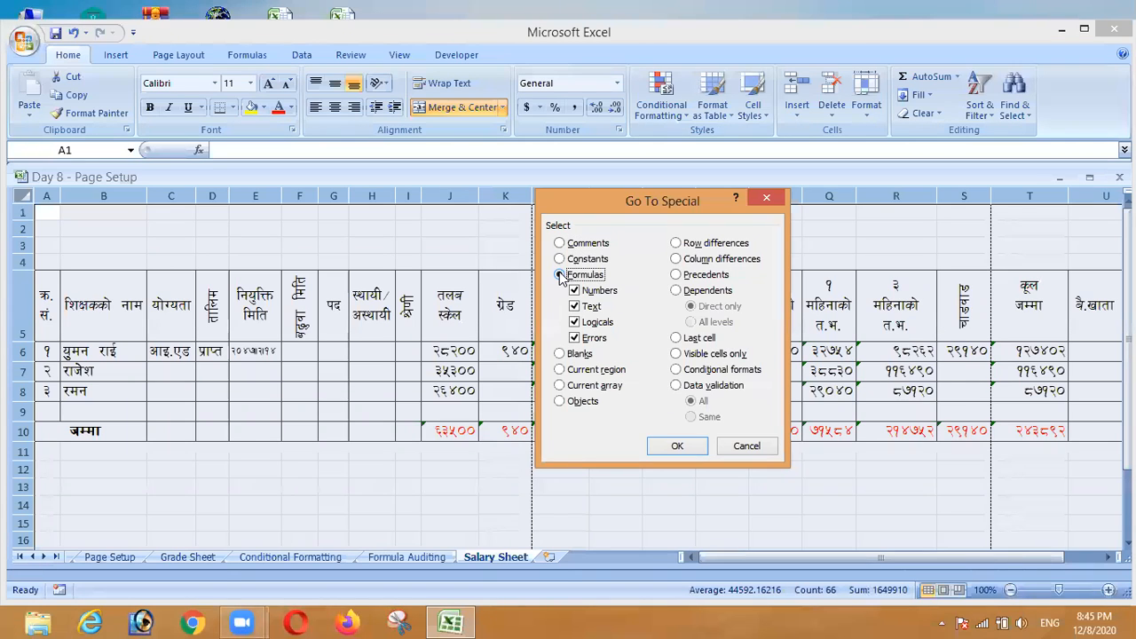
{"action": "left_click", "coordinate": [678, 445]}
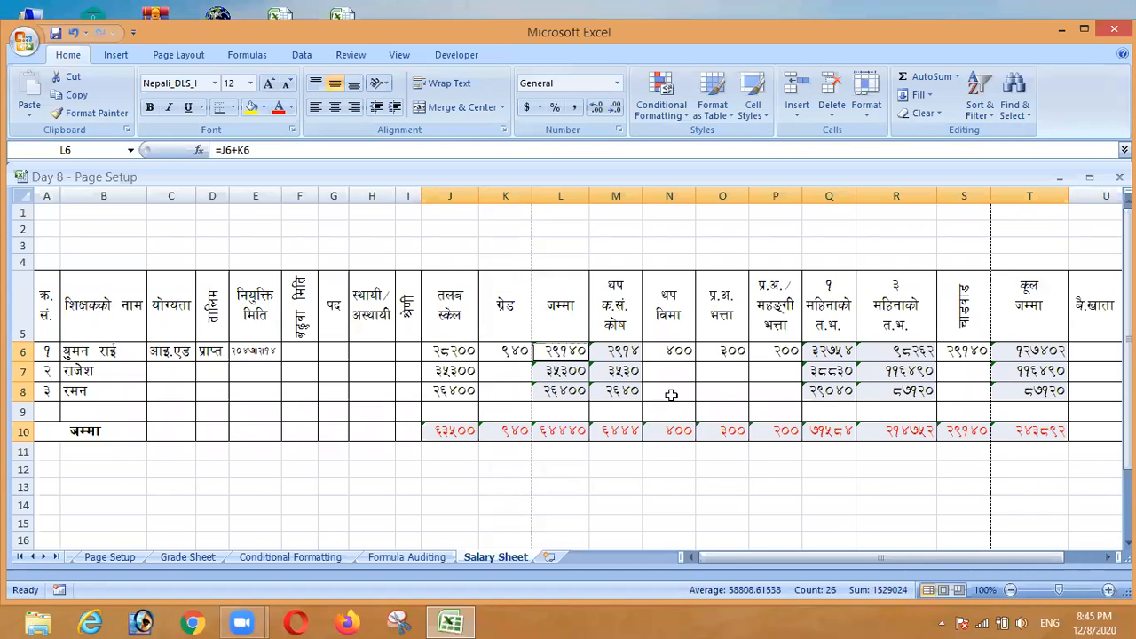
{"action": "right_click", "coordinate": [613, 354]}
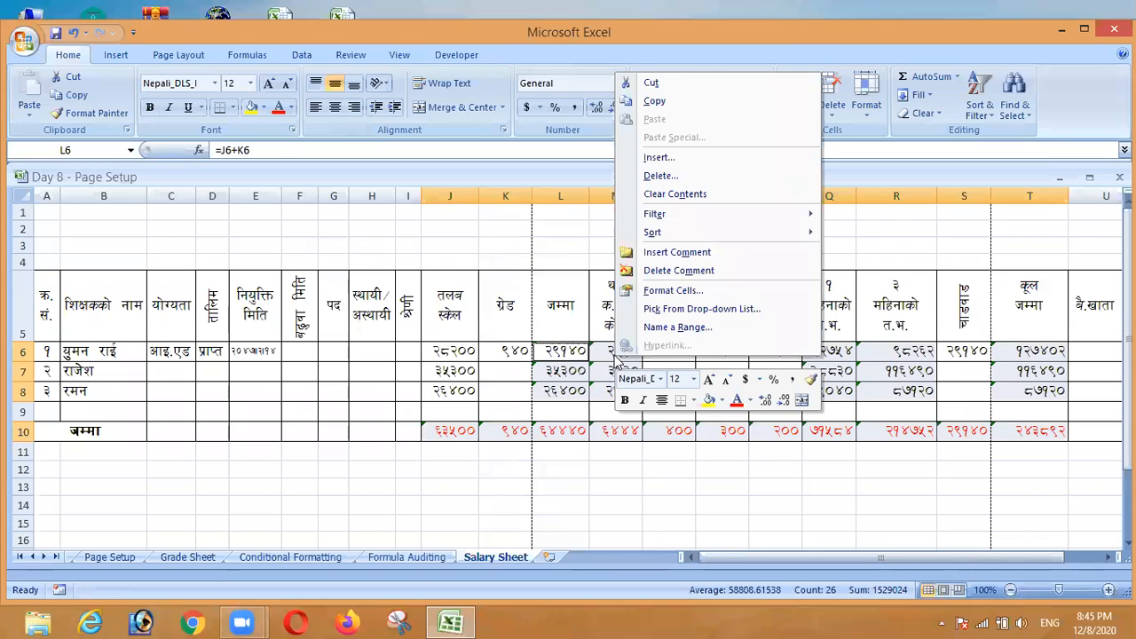
{"action": "left_click", "coordinate": [657, 291]}
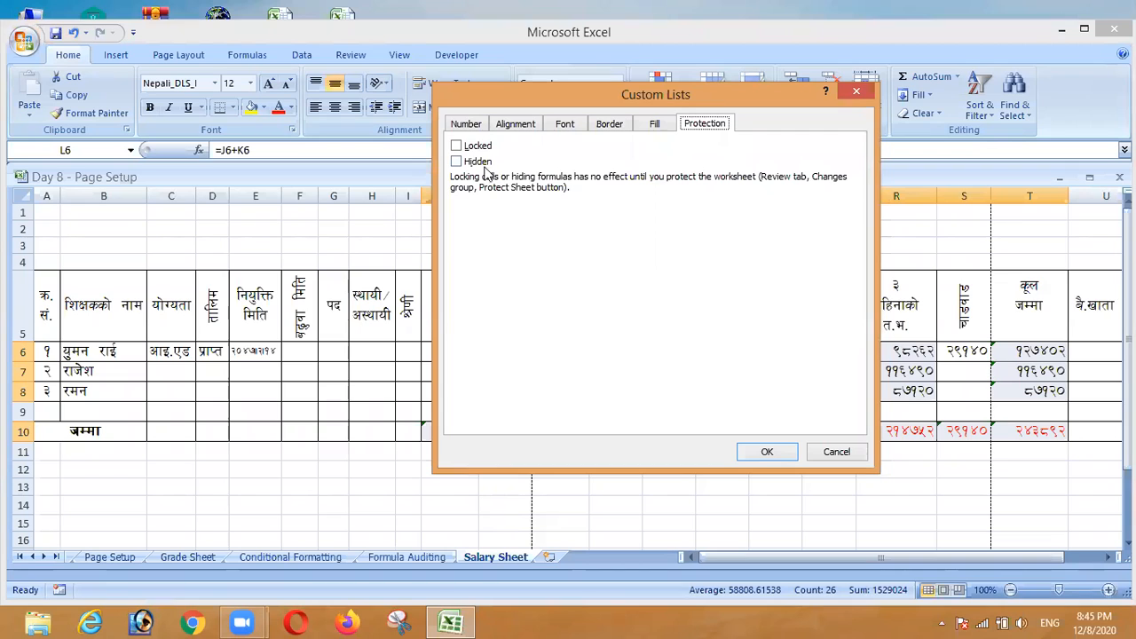
Lock the formula cells, then protect the sheet with a password entered twice
{"action": "left_click", "coordinate": [455, 146]}
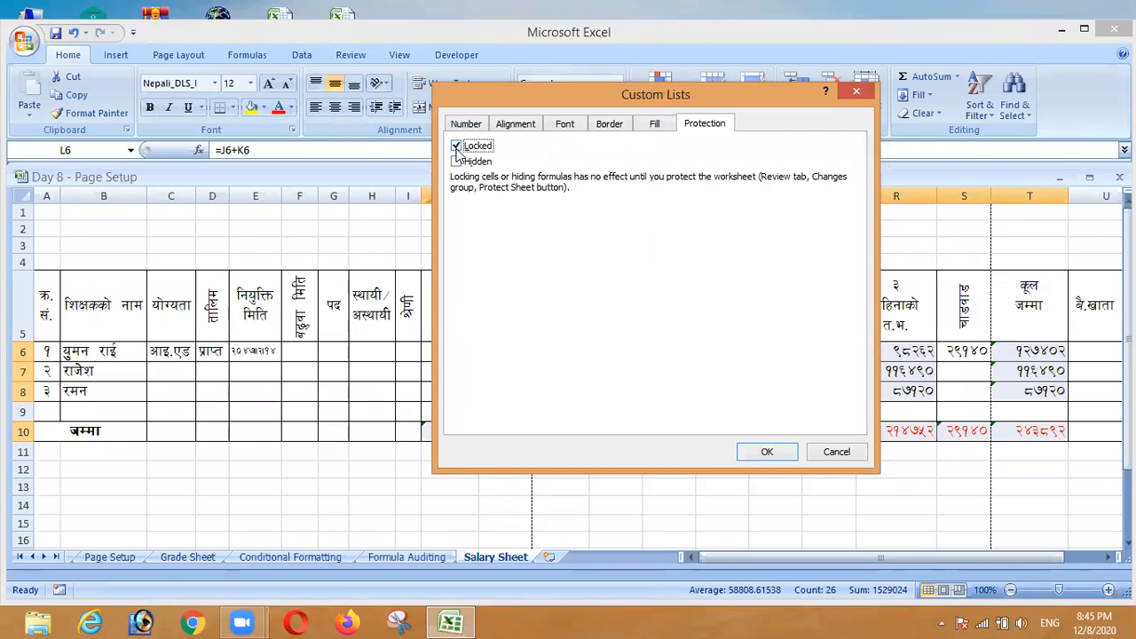
{"action": "left_click", "coordinate": [768, 453]}
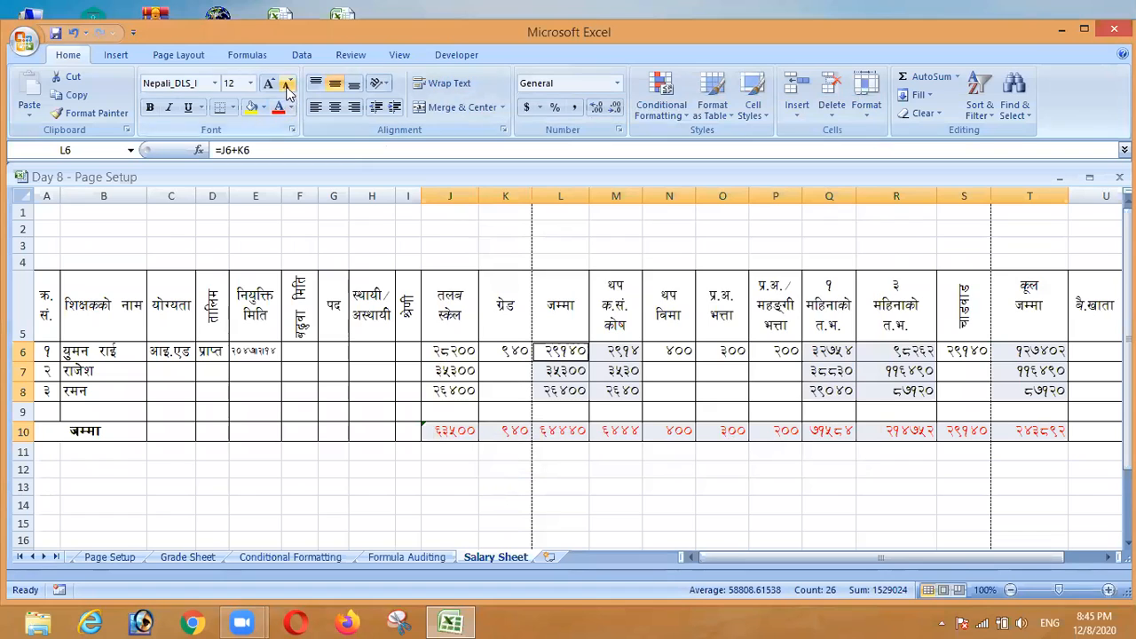
{"action": "left_click", "coordinate": [350, 55]}
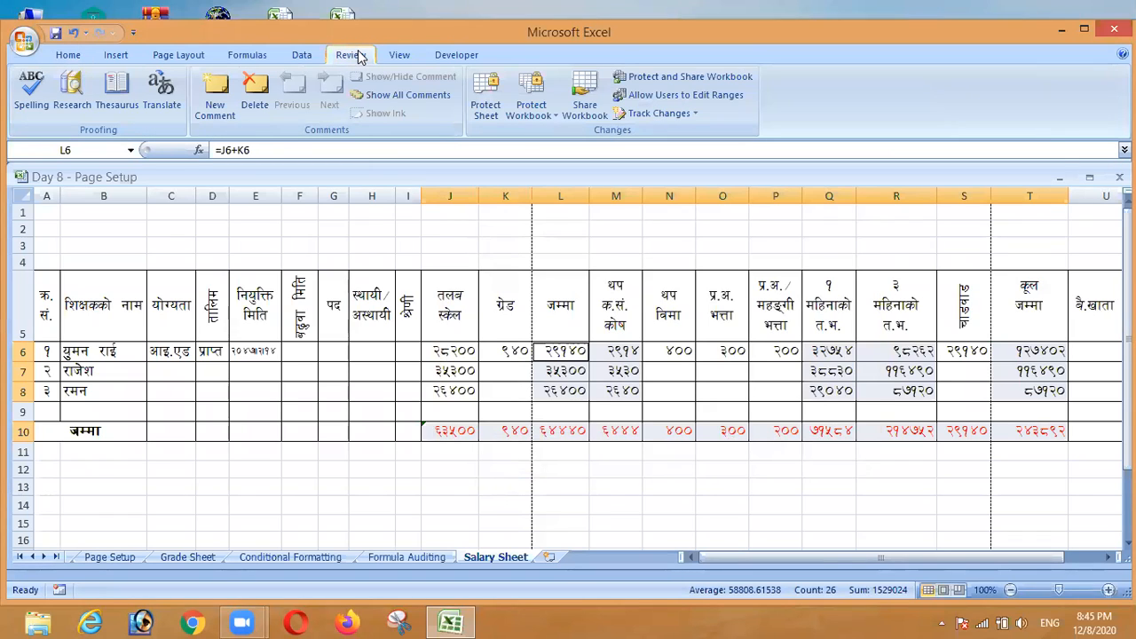
{"action": "left_click", "coordinate": [487, 105]}
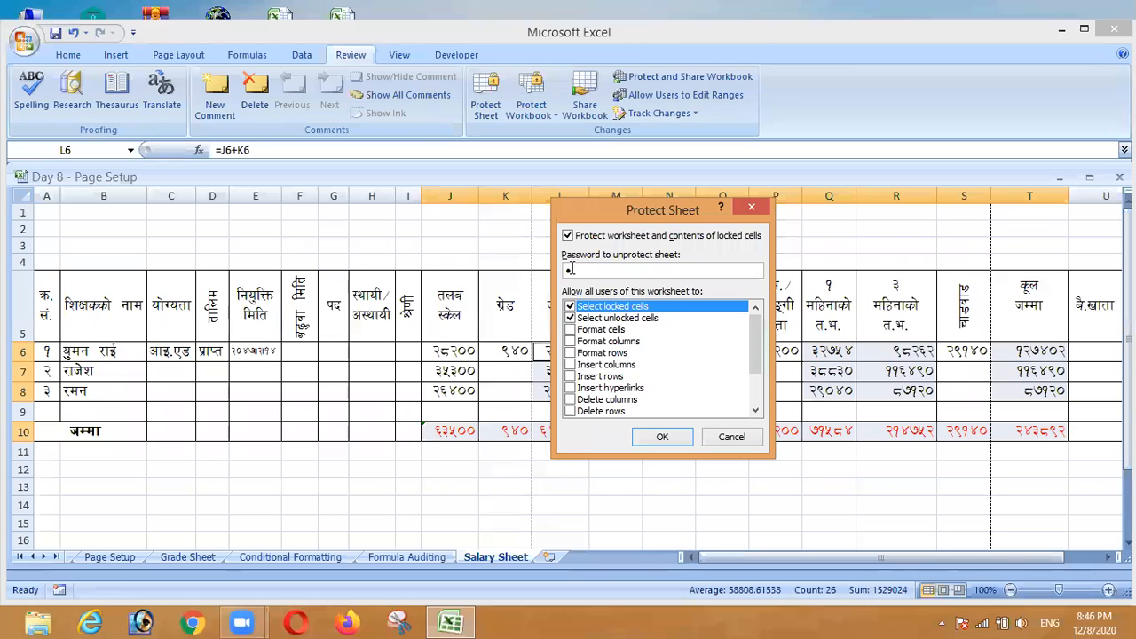
{"action": "type", "text": "123"}
{"action": "left_click", "coordinate": [663, 439]}
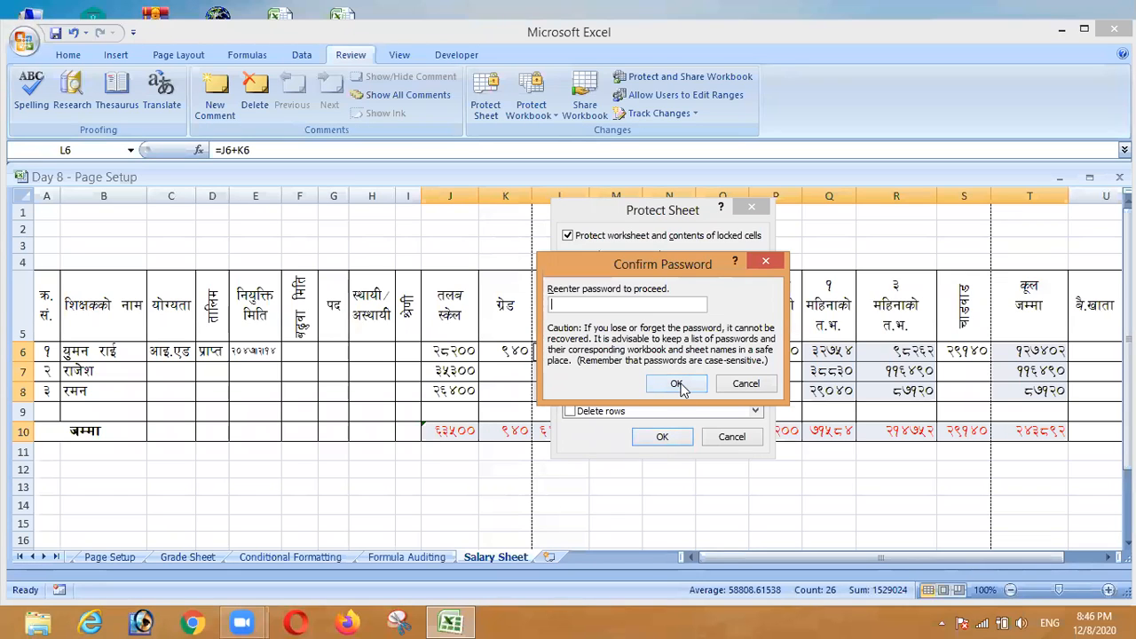
{"action": "type", "text": "123"}
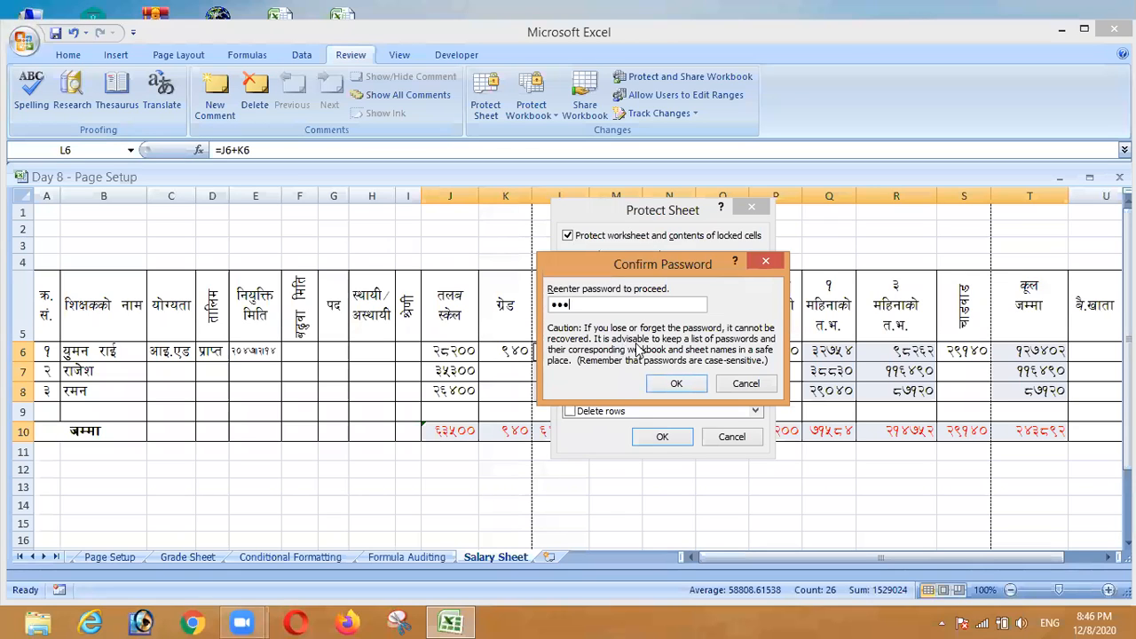
{"action": "left_click", "coordinate": [678, 384]}
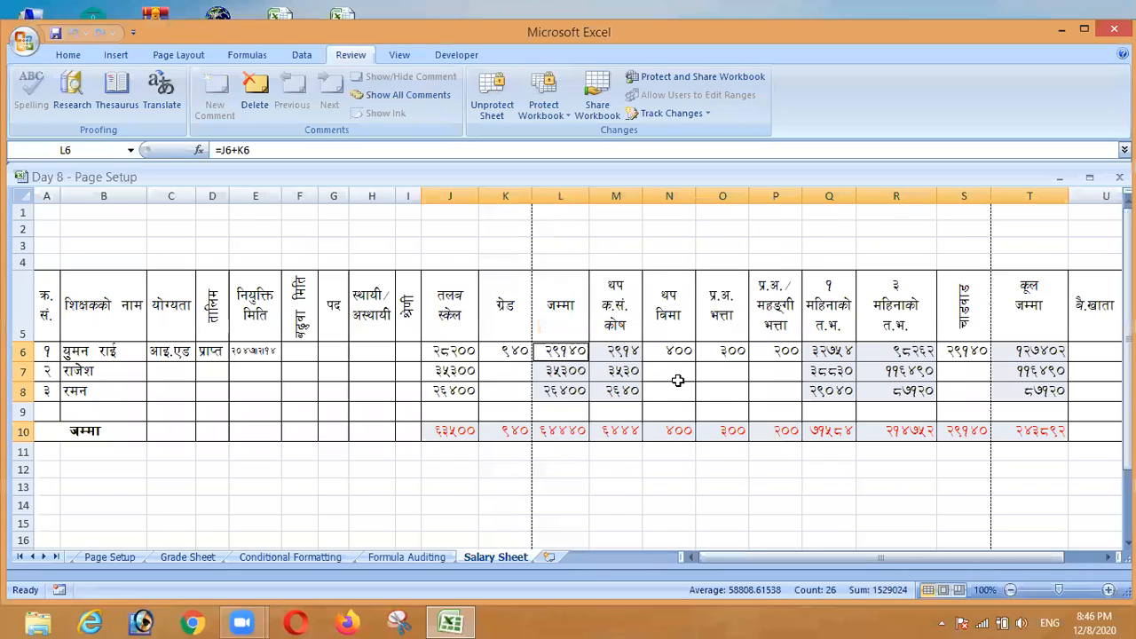
{"action": "left_click", "coordinate": [496, 471]}
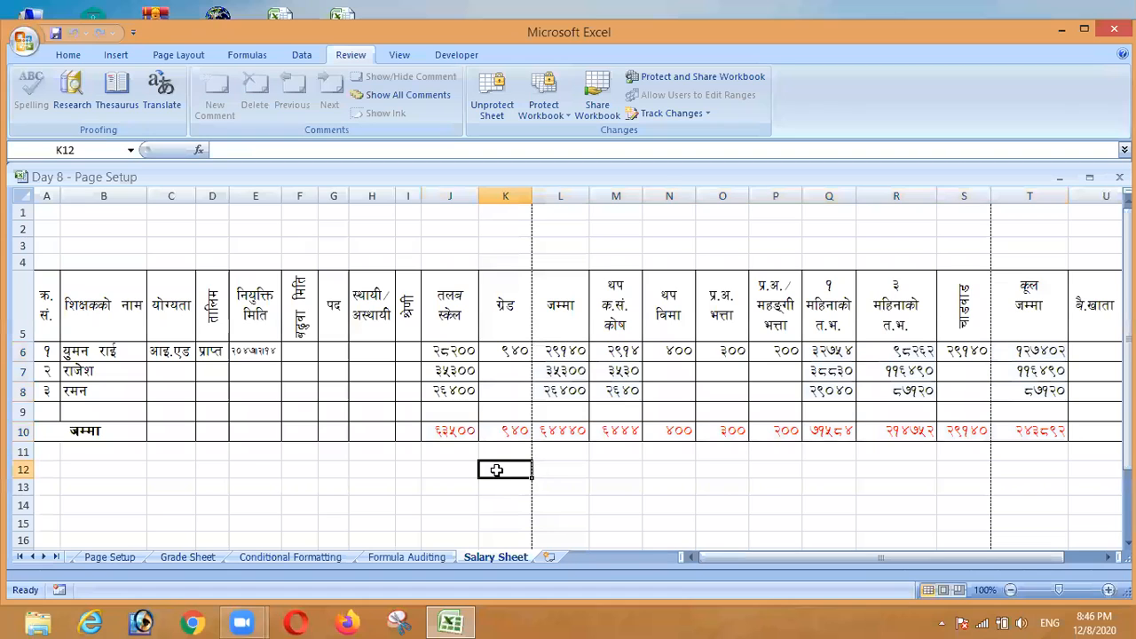
{"action": "left_click", "coordinate": [575, 352]}
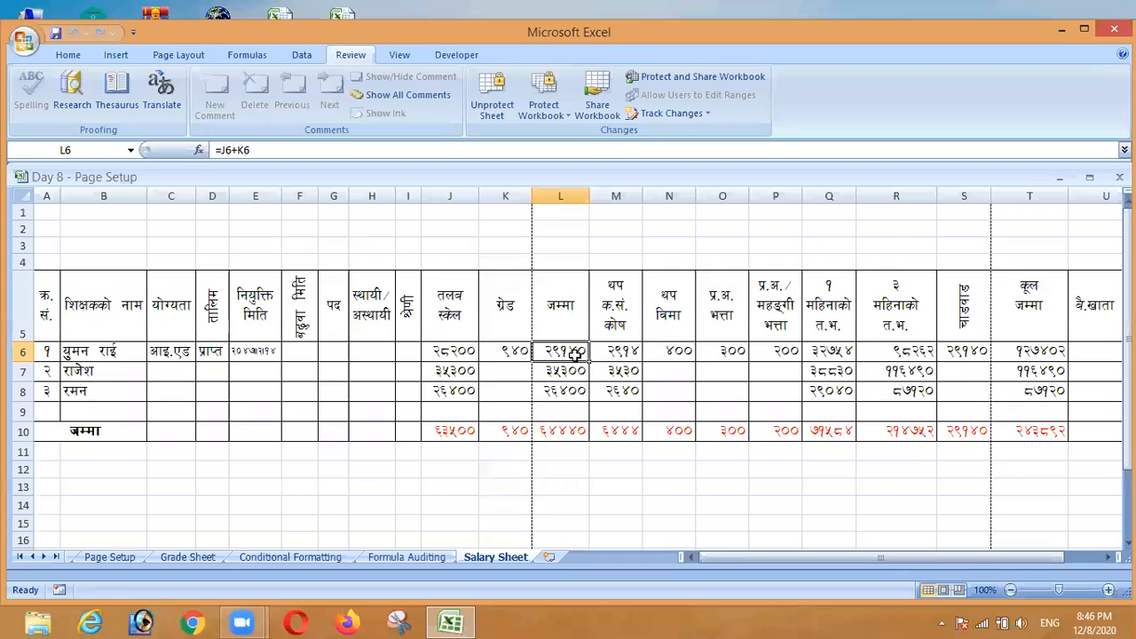
{"action": "double_click", "coordinate": [574, 355]}
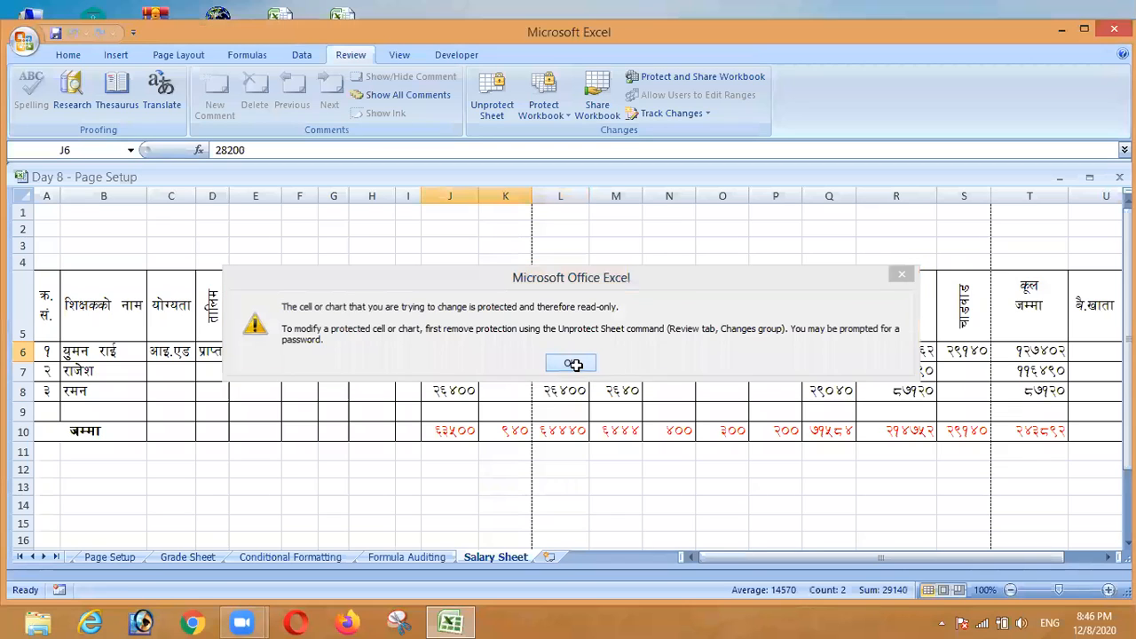
{"action": "left_click", "coordinate": [572, 364]}
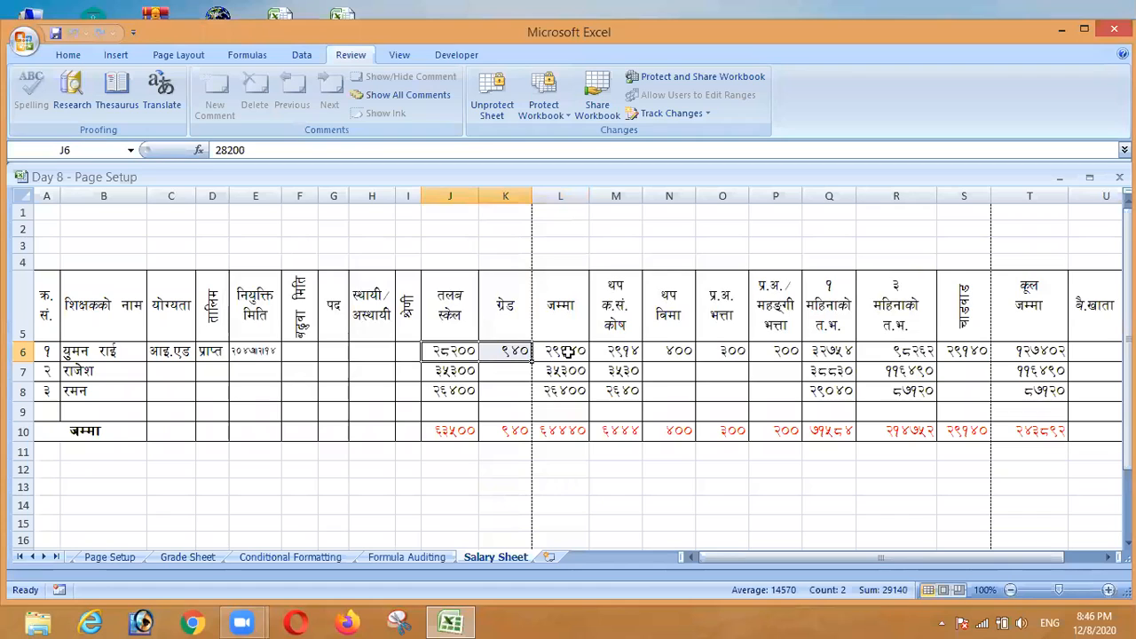
{"action": "left_click", "coordinate": [568, 352]}
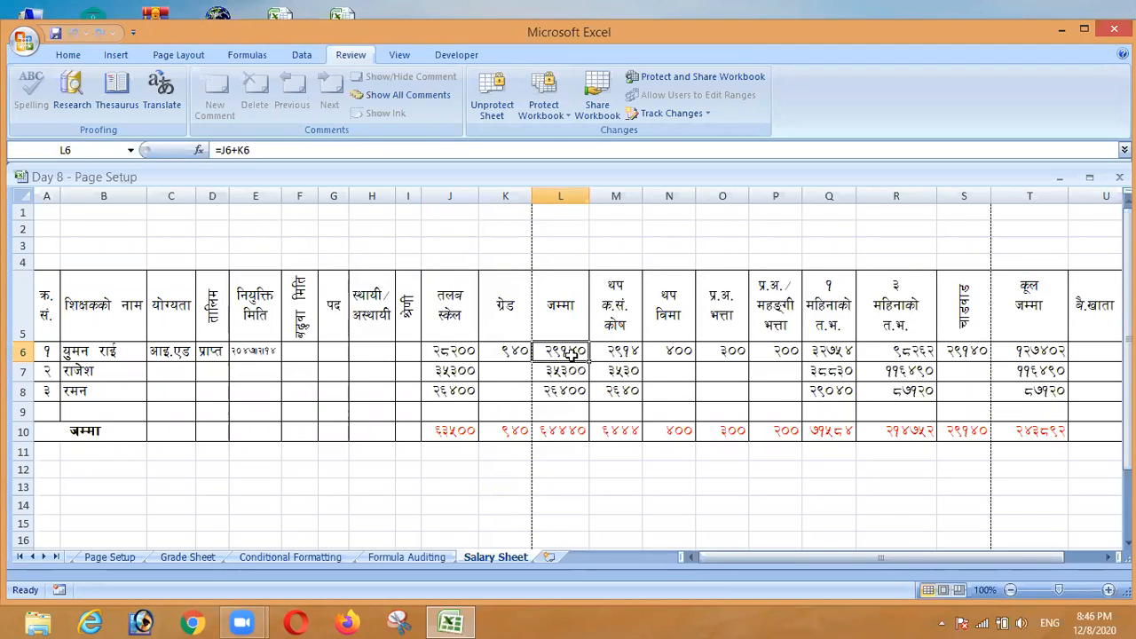
{"action": "double_click", "coordinate": [573, 353]}
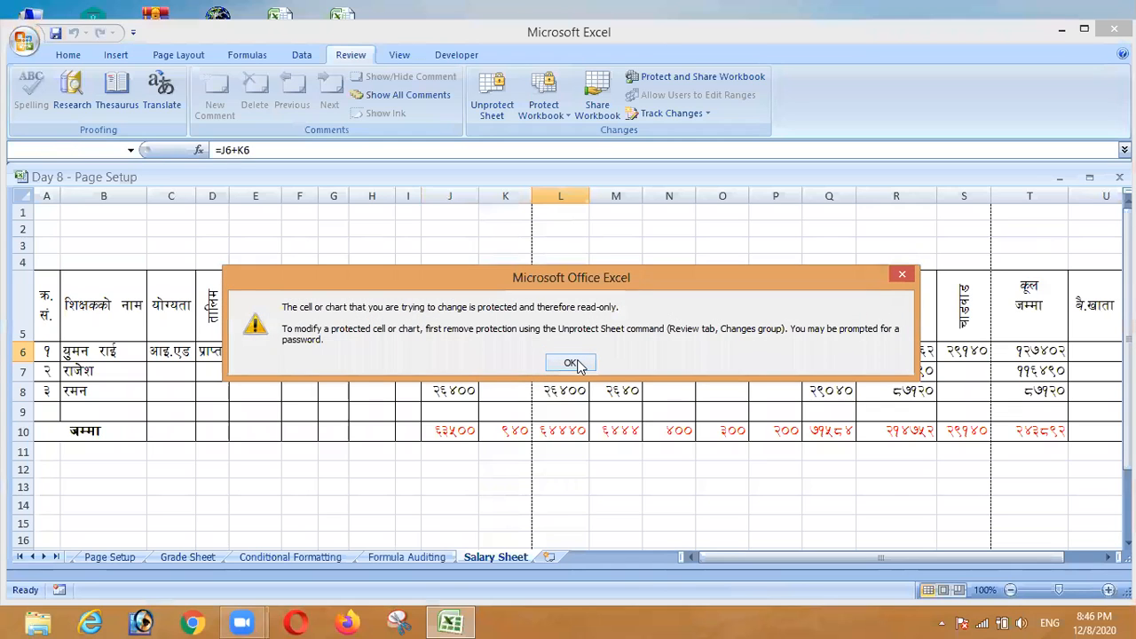
{"action": "left_click", "coordinate": [572, 363]}
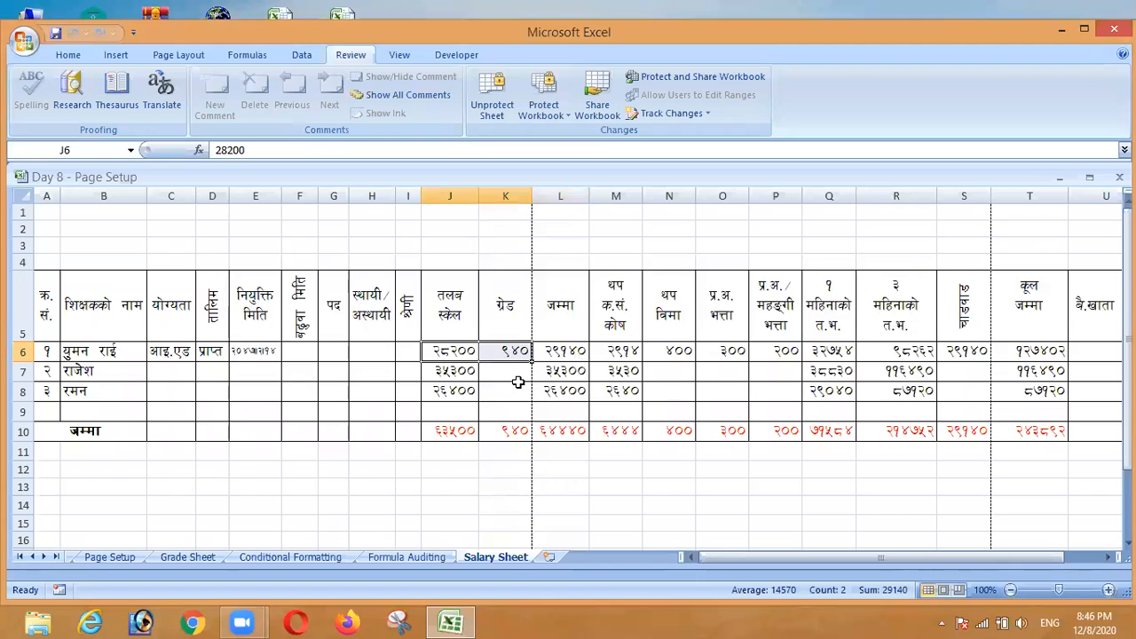
{"action": "left_click", "coordinate": [461, 486]}
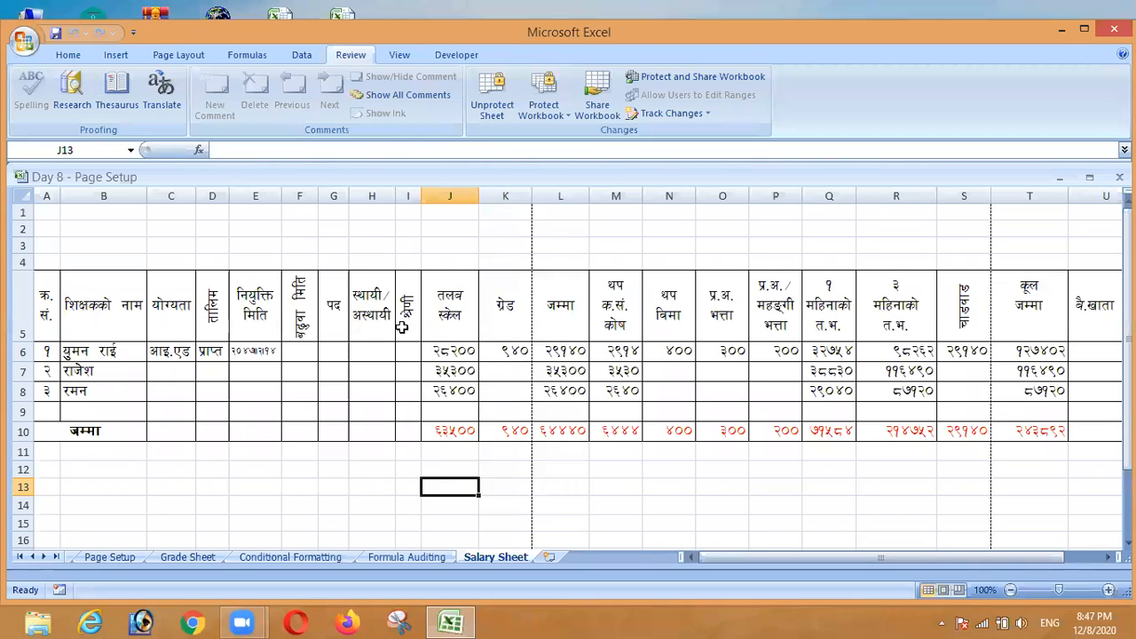
Unprotect the Salary Sheet by entering its password
{"action": "left_click", "coordinate": [25, 196]}
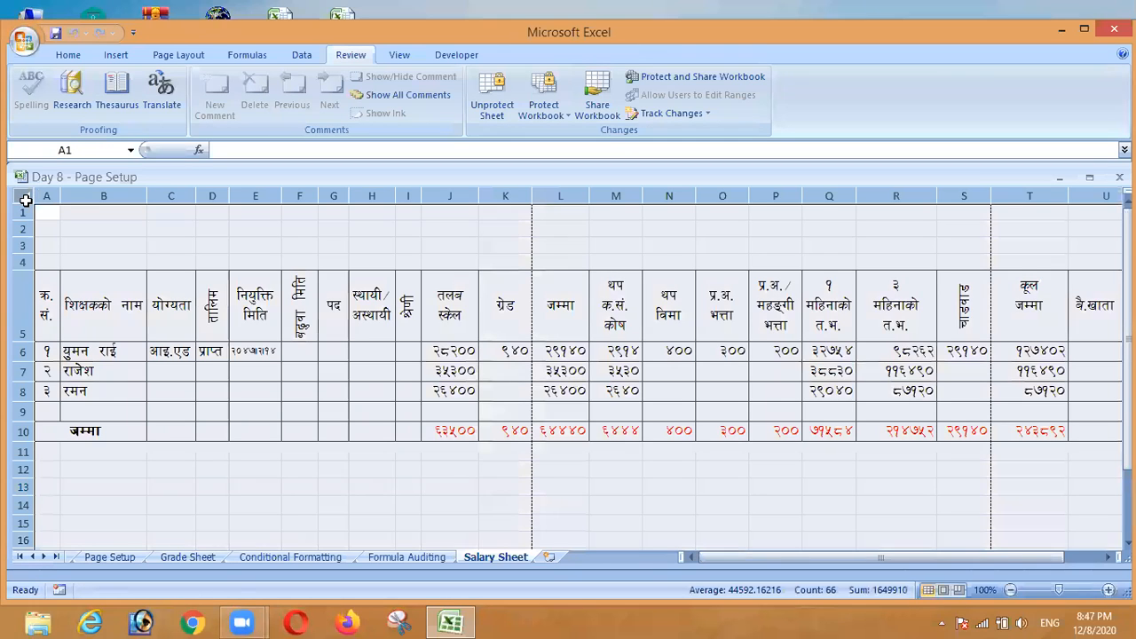
{"action": "left_click", "coordinate": [666, 501]}
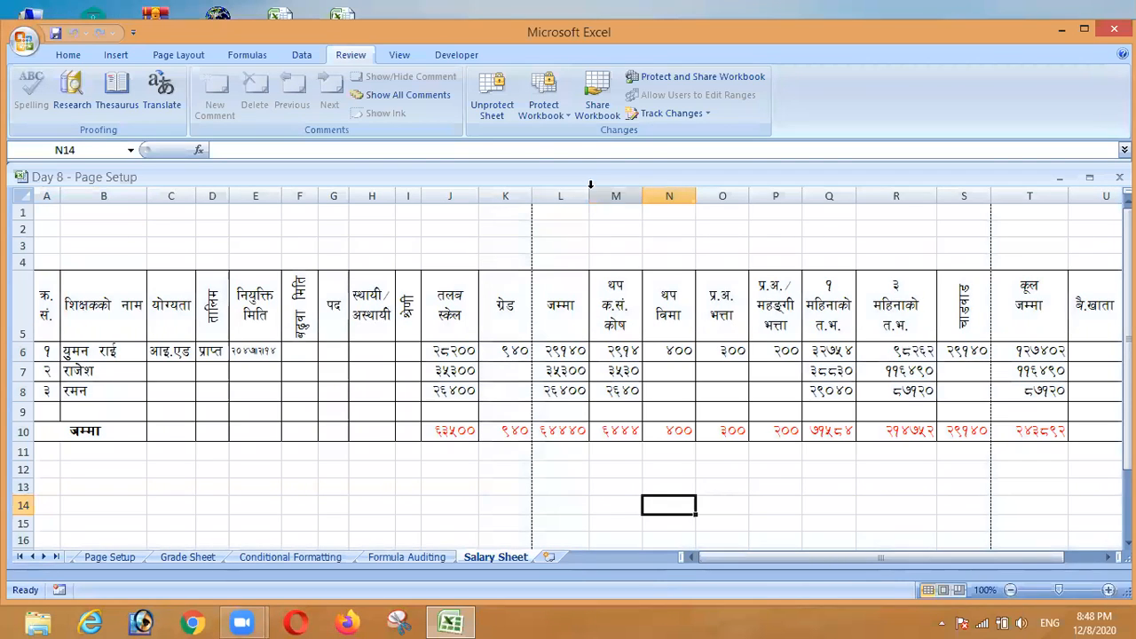
{"action": "left_click", "coordinate": [498, 119]}
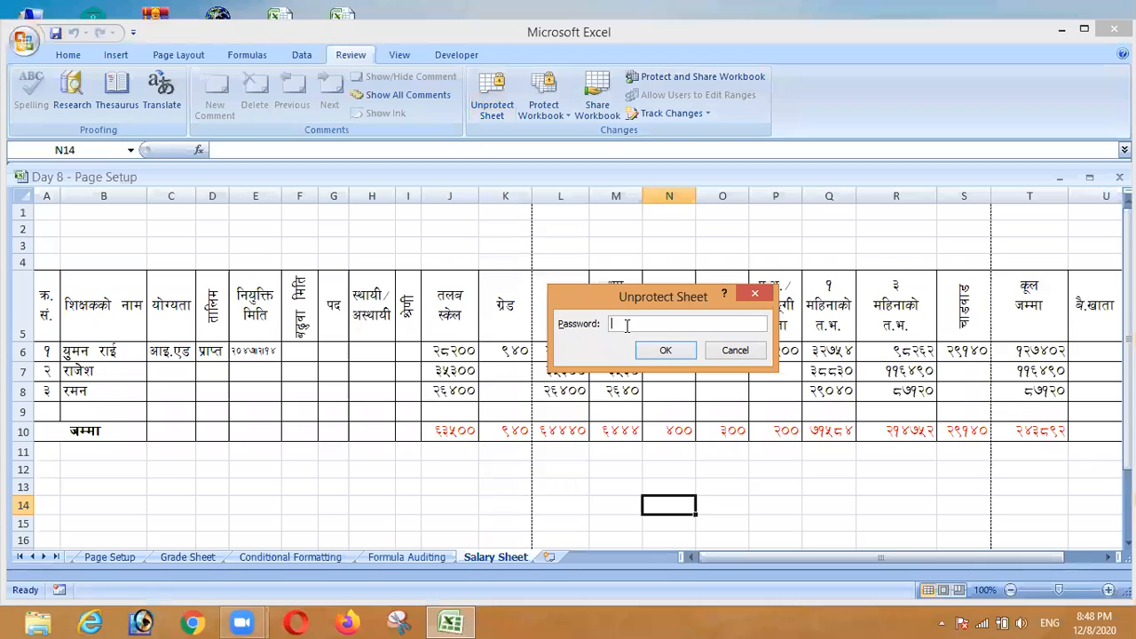
{"action": "type", "text": "123"}
{"action": "left_click", "coordinate": [666, 352]}
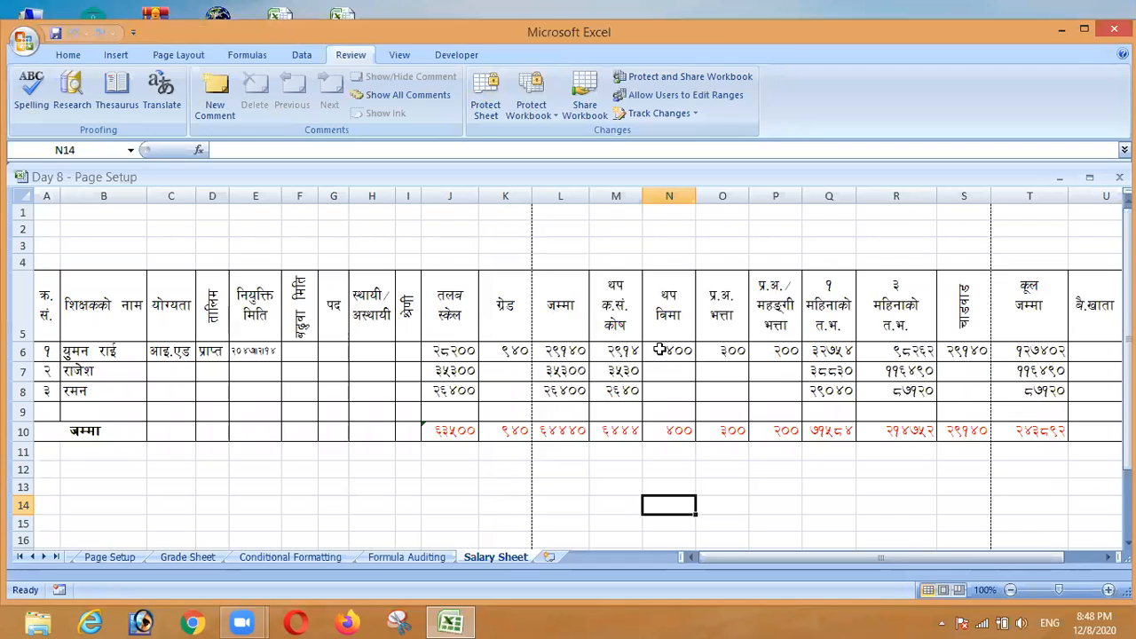
Open L6's formula for editing and commit it unchanged
{"action": "left_click", "coordinate": [547, 488]}
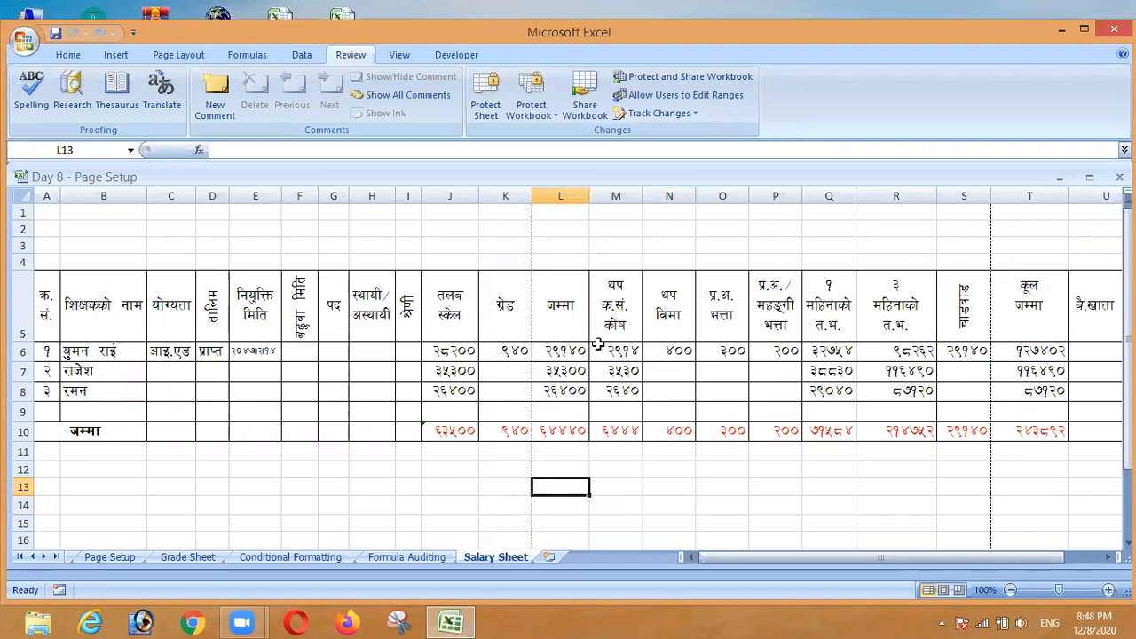
{"action": "left_click", "coordinate": [573, 351]}
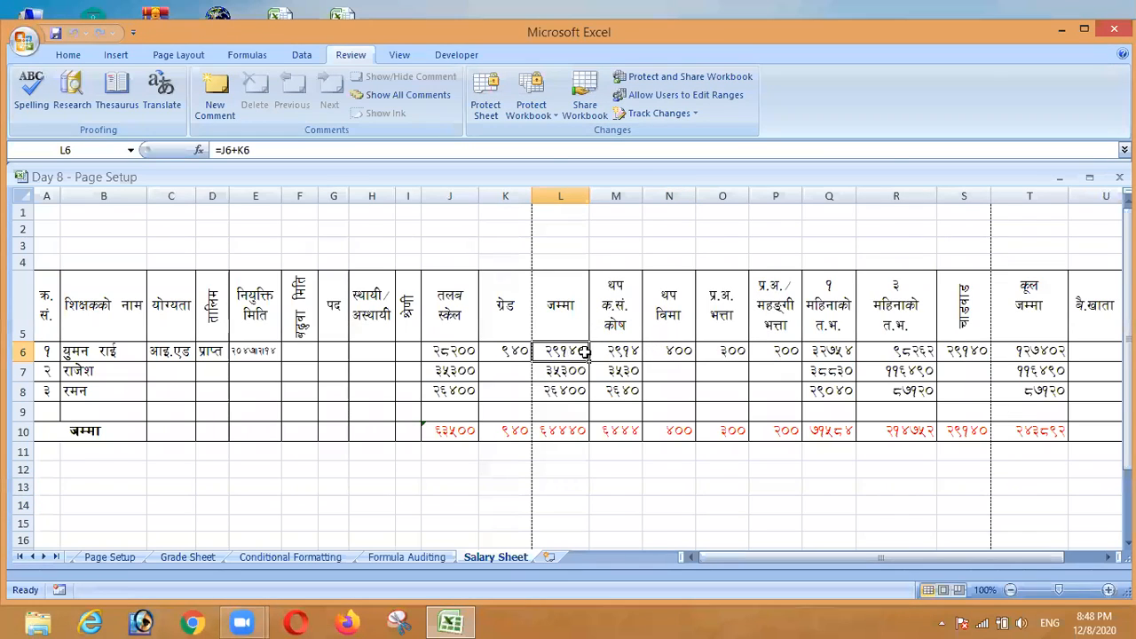
{"action": "double_click", "coordinate": [585, 352]}
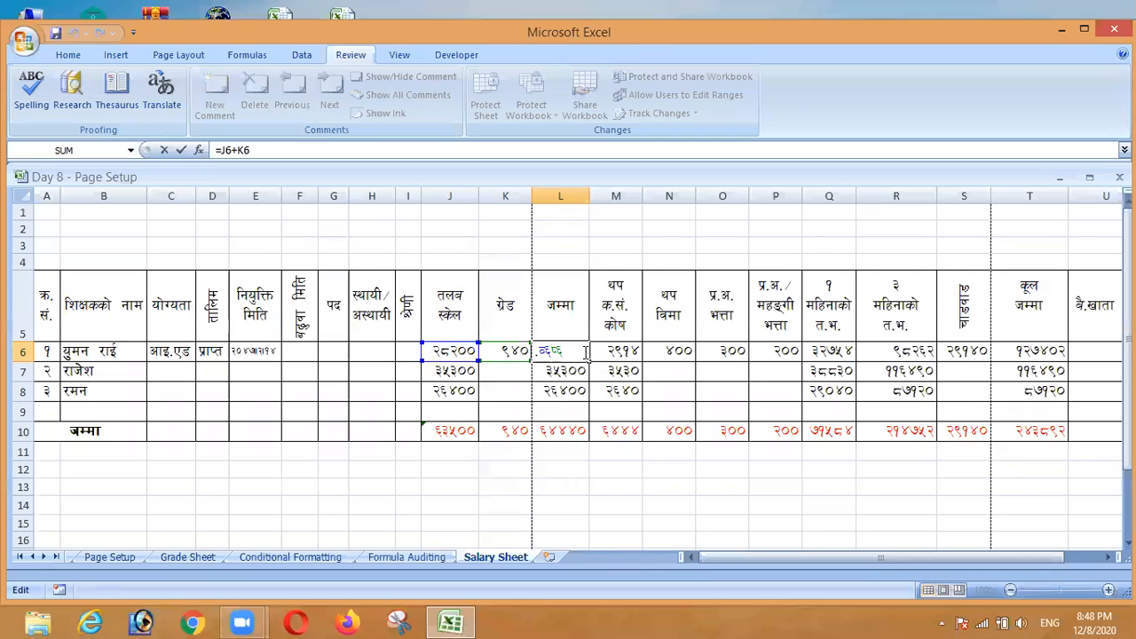
{"action": "key", "text": "Return"}
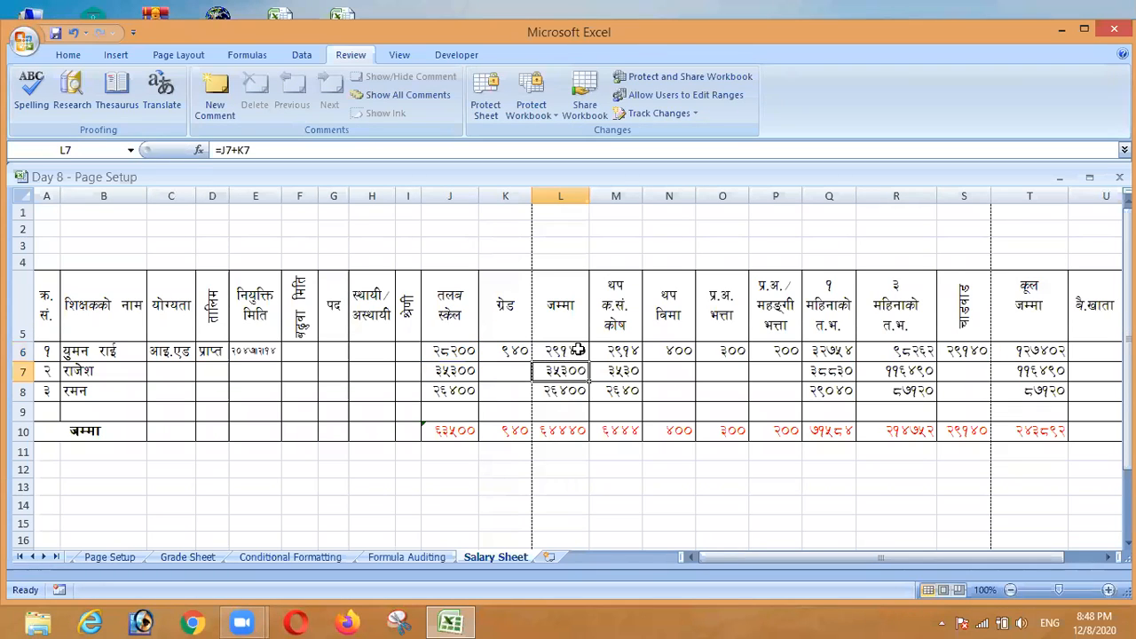
{"action": "left_click", "coordinate": [453, 474]}
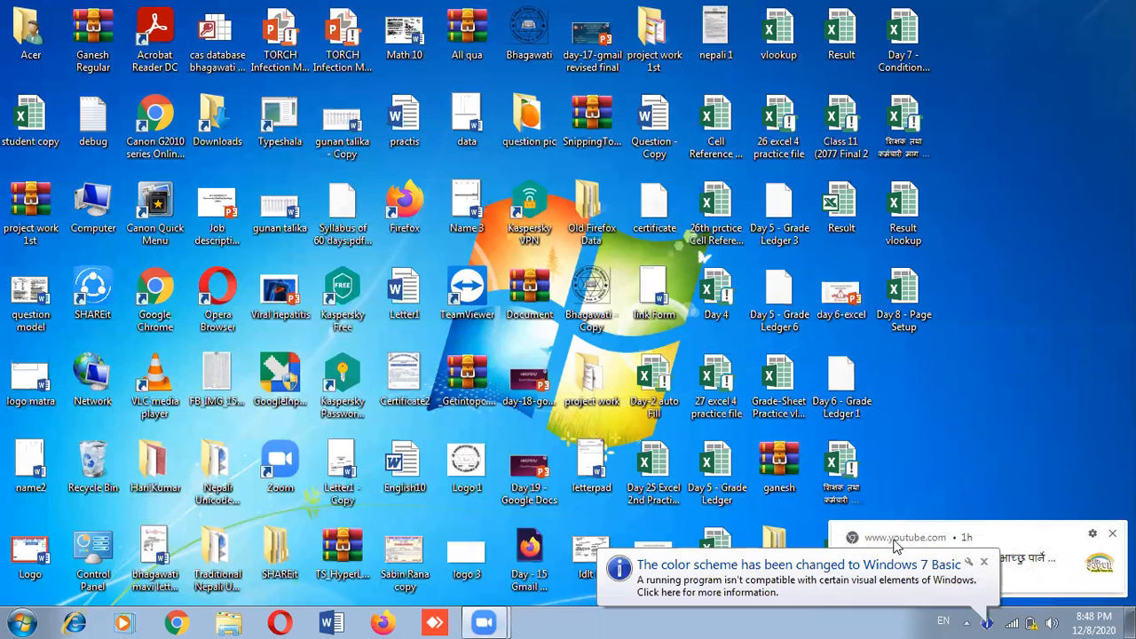
Dismiss the colour-scheme notice and reopen Day 8 - Page Setup from the desktop
{"action": "left_click", "coordinate": [852, 573]}
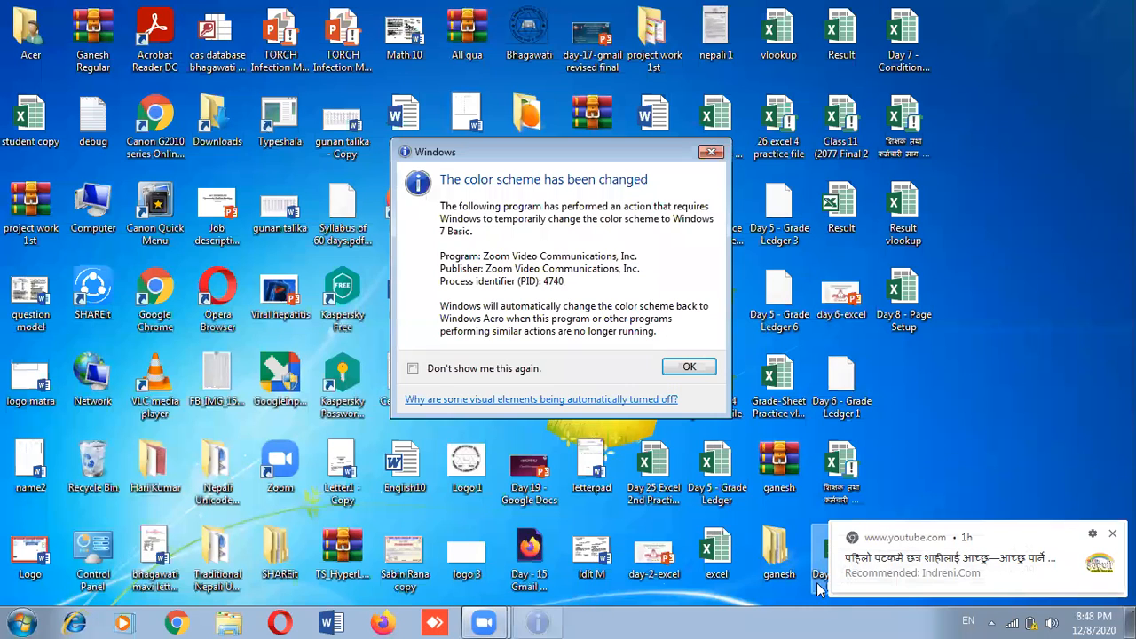
{"action": "left_click", "coordinate": [951, 513]}
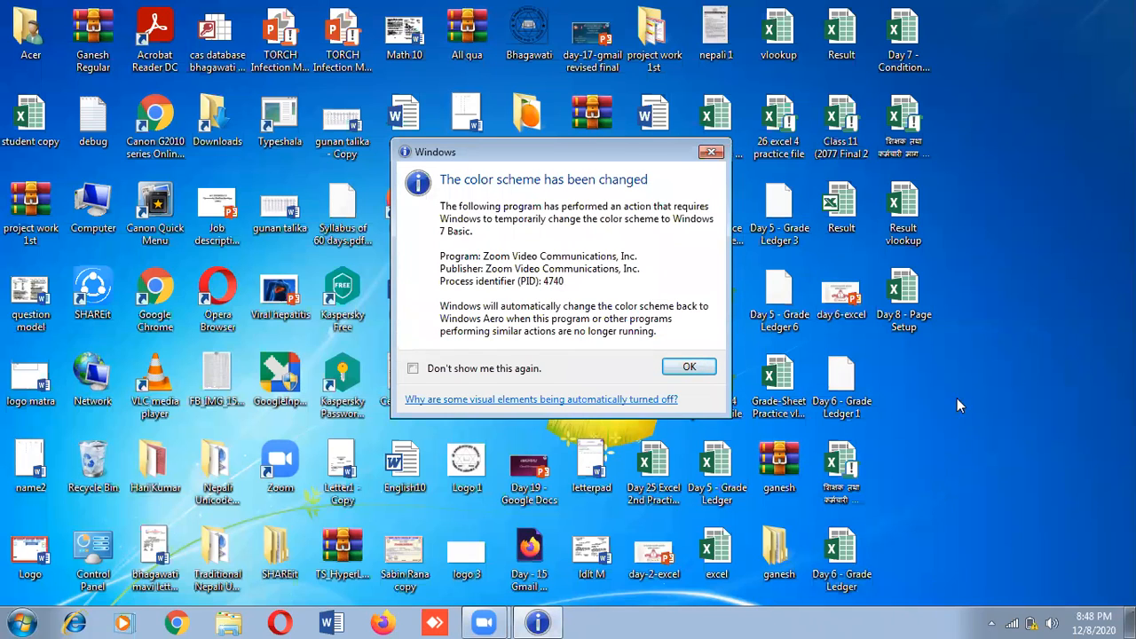
{"action": "double_click", "coordinate": [905, 304]}
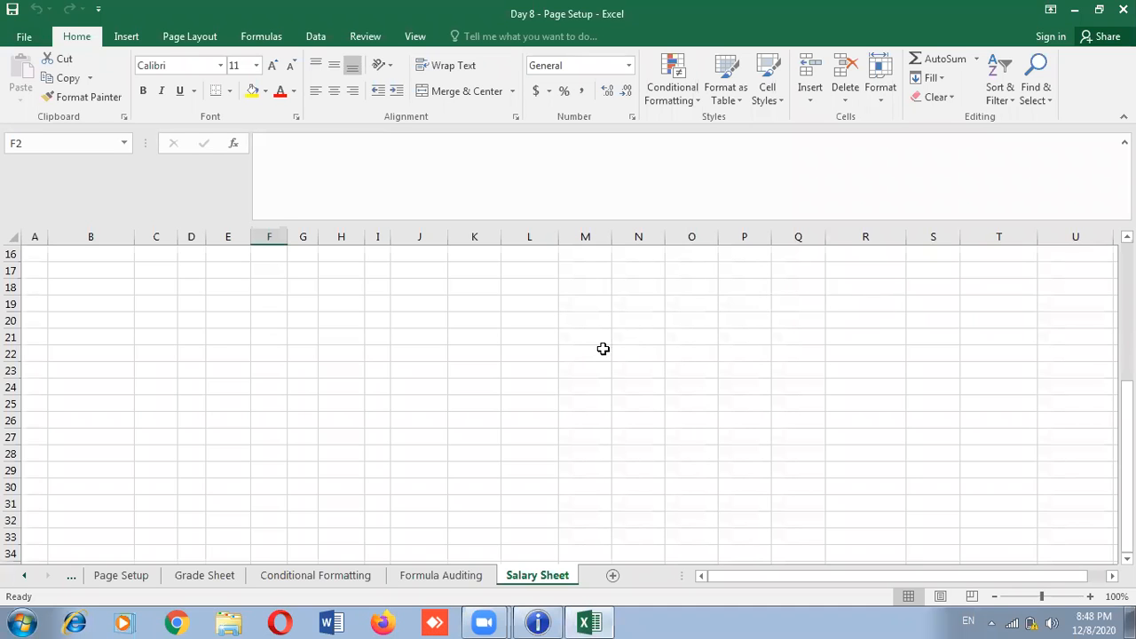
Enter serial number 1 in A6 and salary scale 28200 in J6
{"action": "scroll", "coordinate": [602, 349], "scroll_direction": "up", "scroll_amount": 4}
{"action": "scroll", "coordinate": [603, 349], "scroll_direction": "up", "scroll_amount": 1}
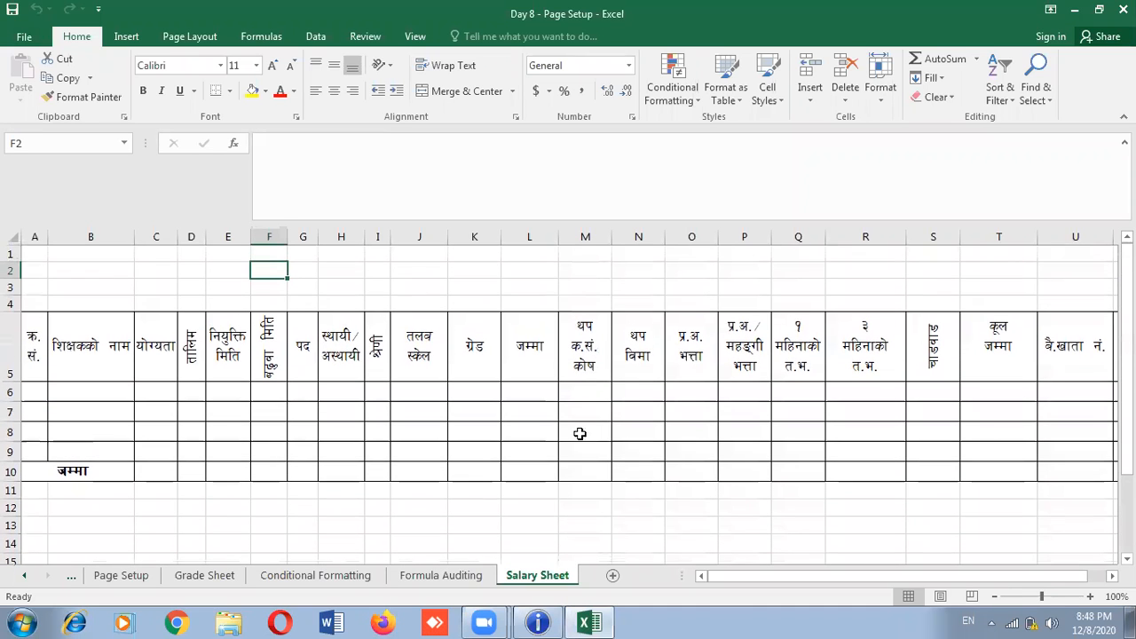
{"action": "left_click", "coordinate": [31, 391]}
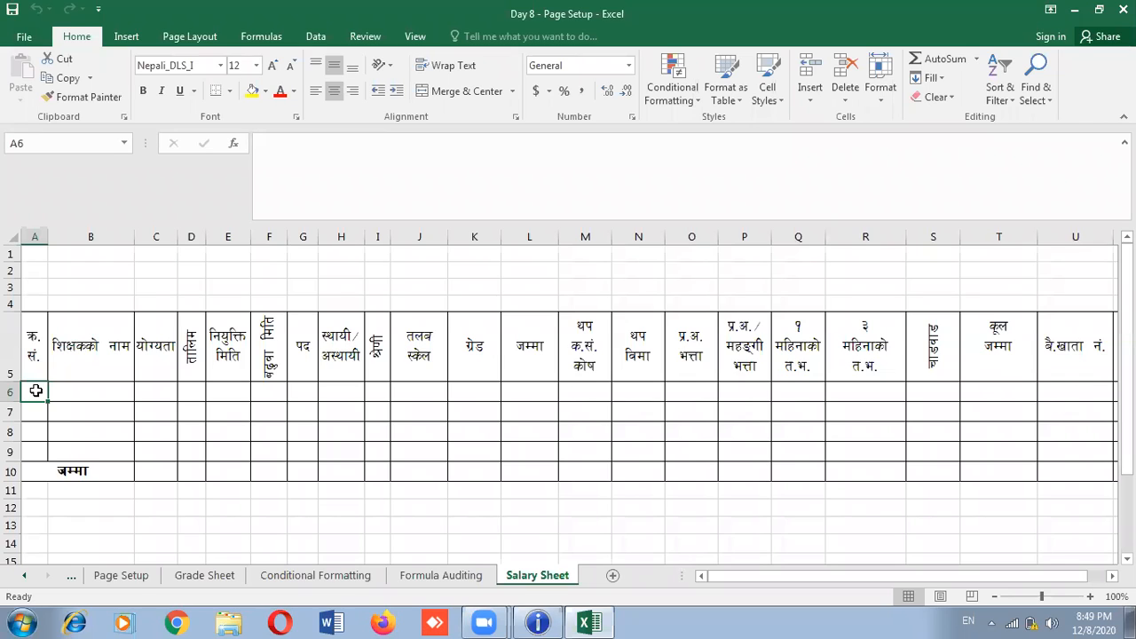
{"action": "type", "text": "1"}
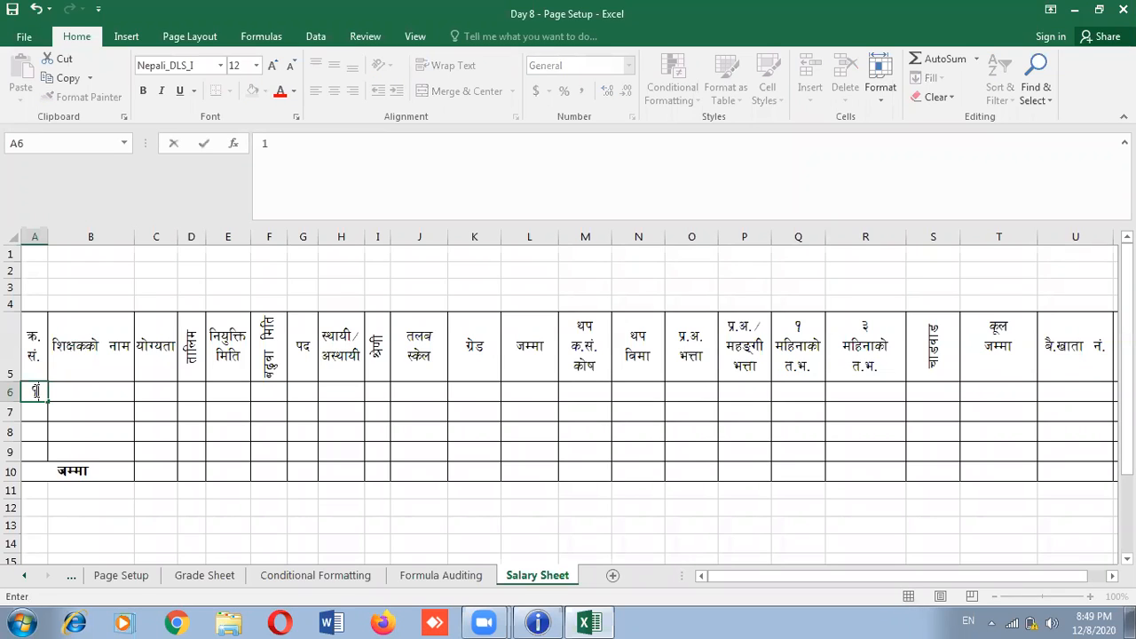
{"action": "left_click", "coordinate": [85, 391]}
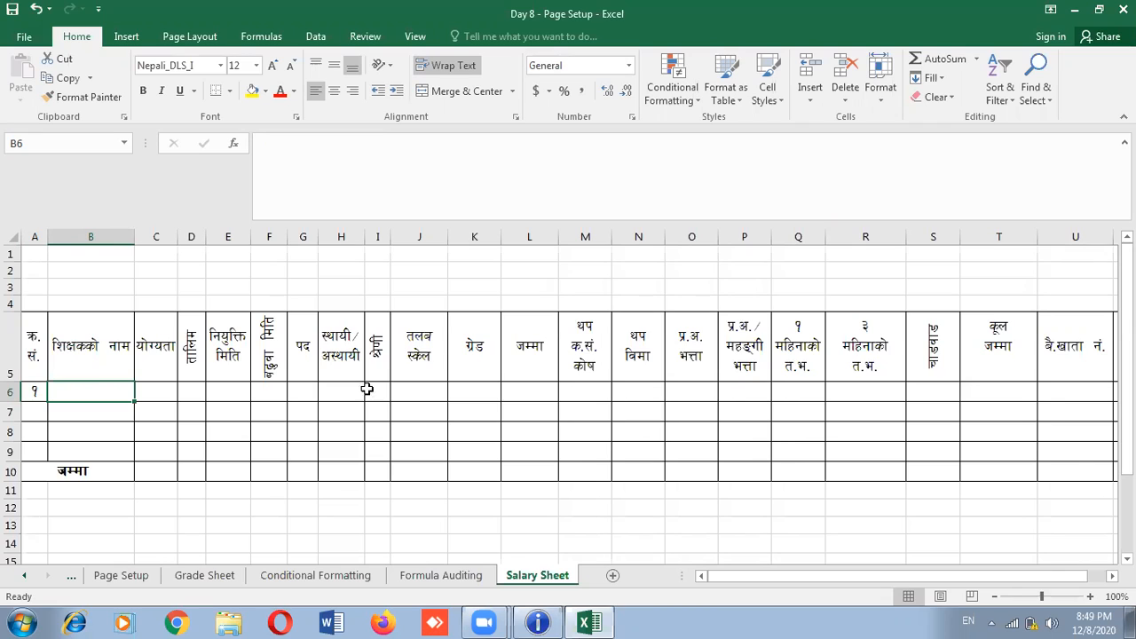
{"action": "left_click", "coordinate": [414, 390]}
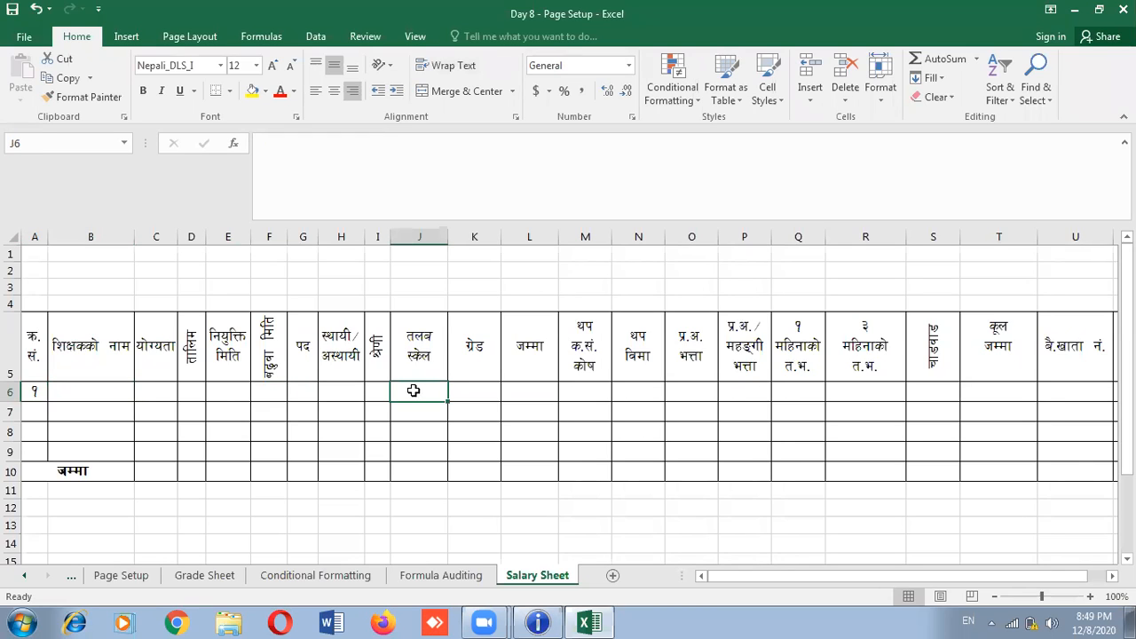
{"action": "type", "text": "28"}
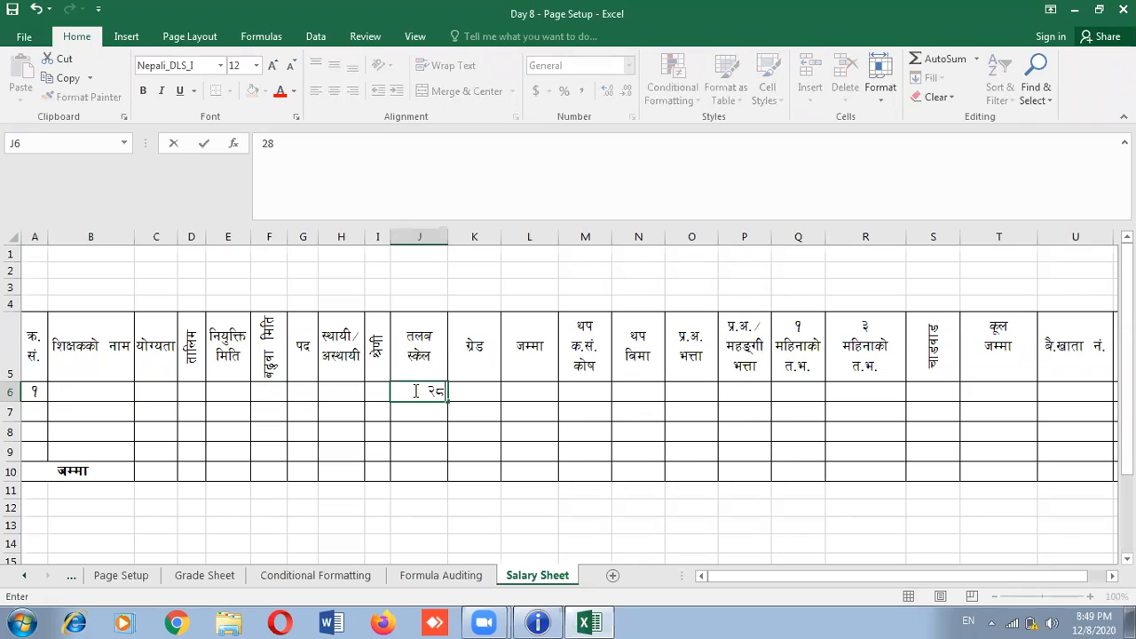
{"action": "type", "text": "200"}
{"action": "left_click", "coordinate": [485, 392]}
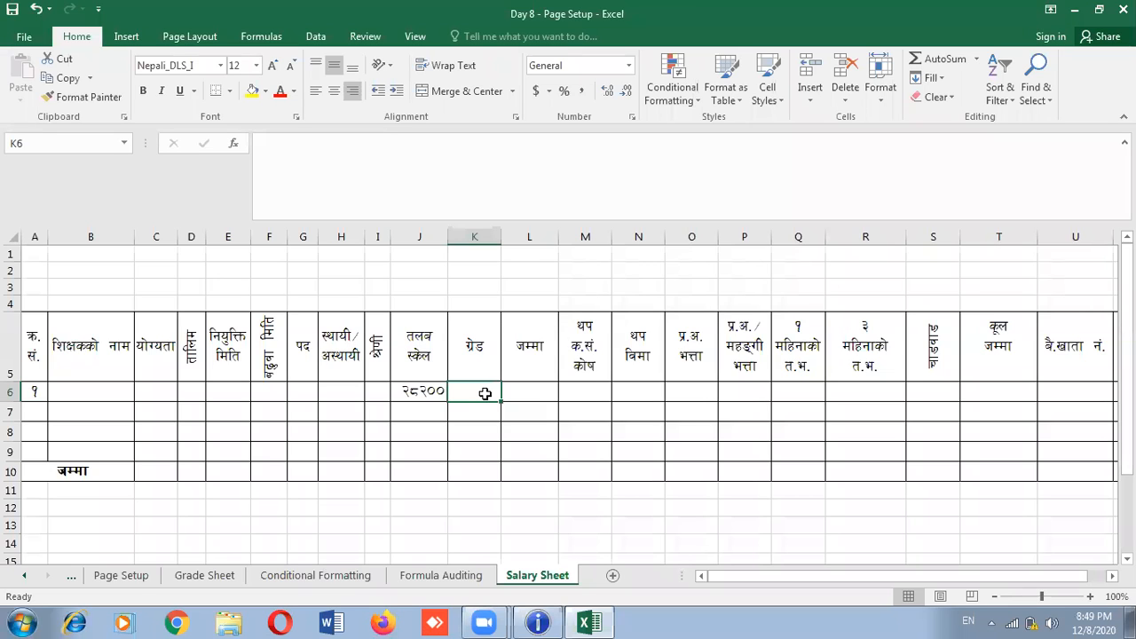
Enter 940 in K6 and total J6 and K6 in L6 with =J6+K6
{"action": "type", "text": "940"}
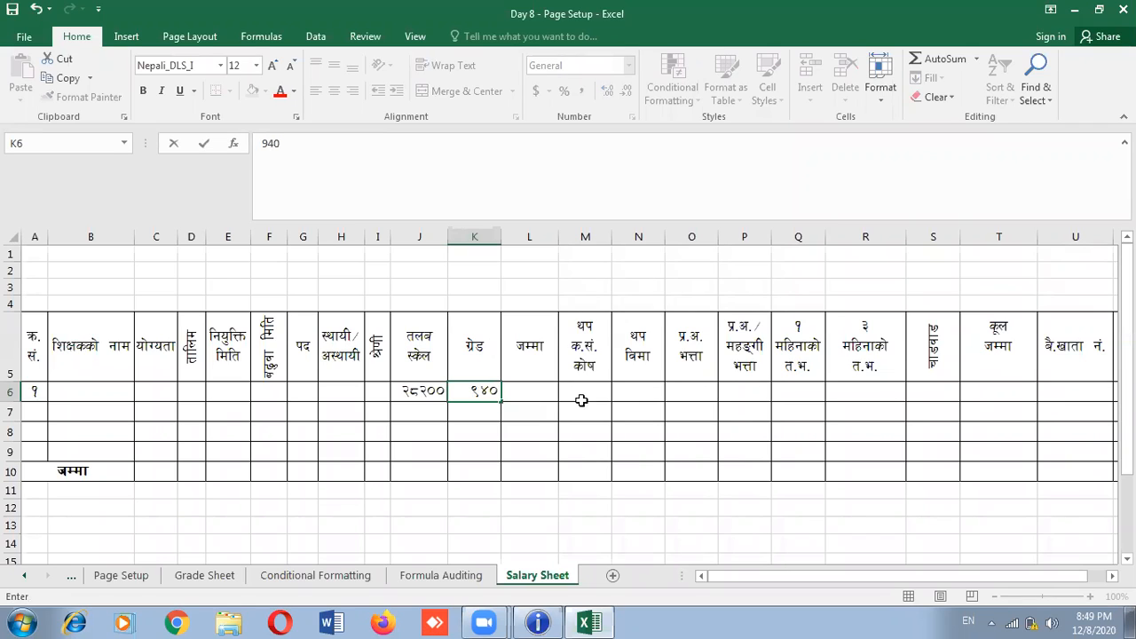
{"action": "left_click", "coordinate": [530, 391]}
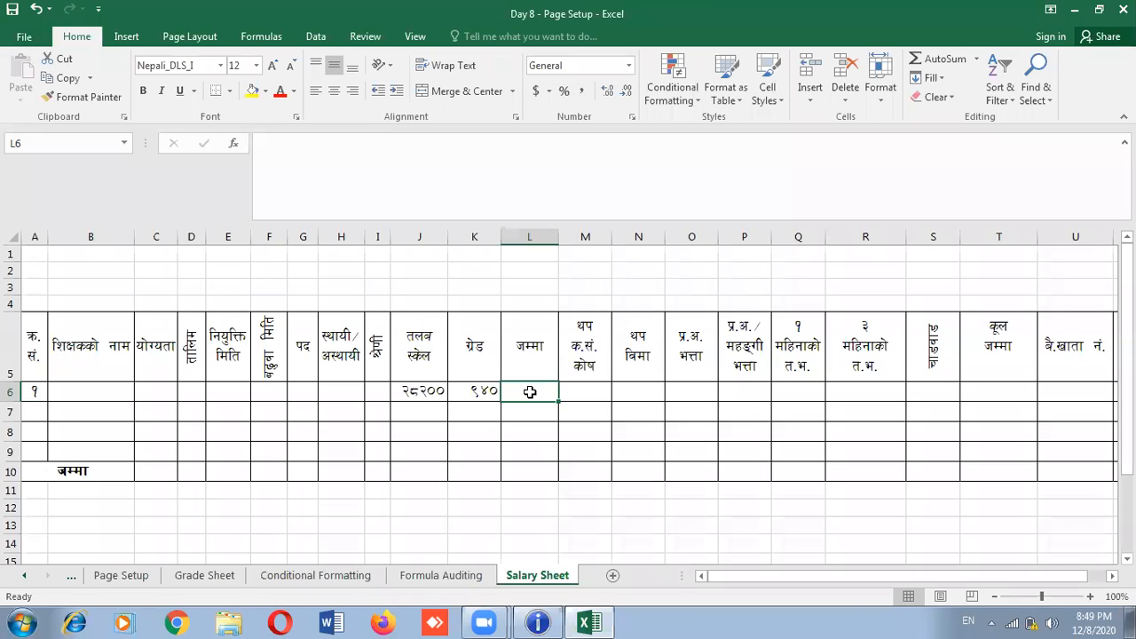
{"action": "type", "text": "="}
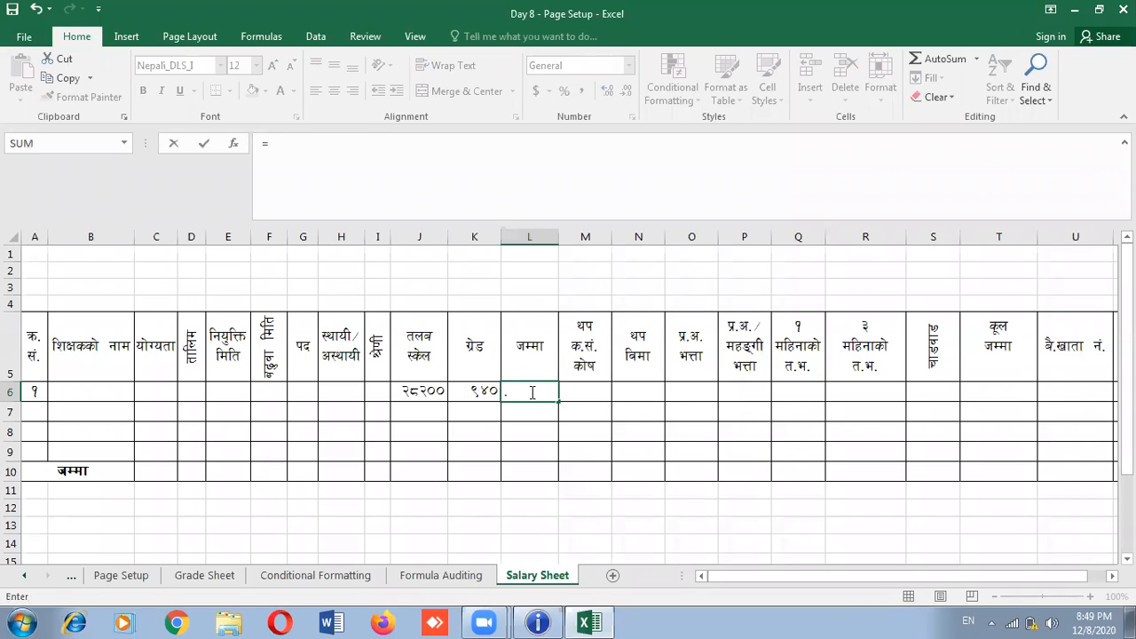
{"action": "left_click", "coordinate": [411, 392]}
{"action": "type", "text": "+"}
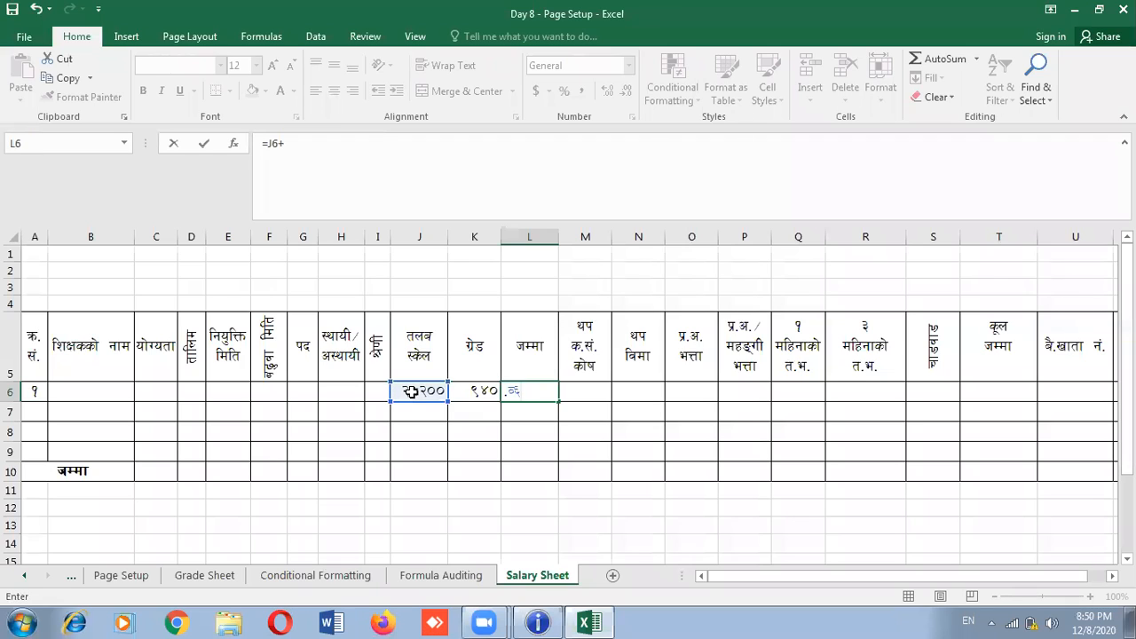
{"action": "left_click", "coordinate": [476, 395]}
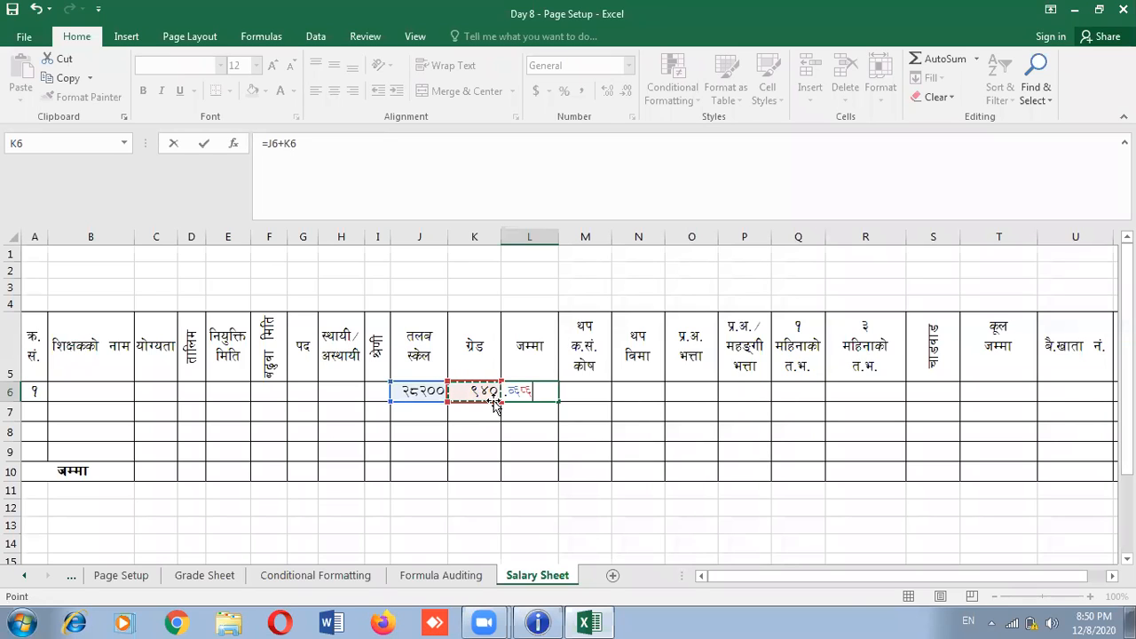
{"action": "key", "text": "Return"}
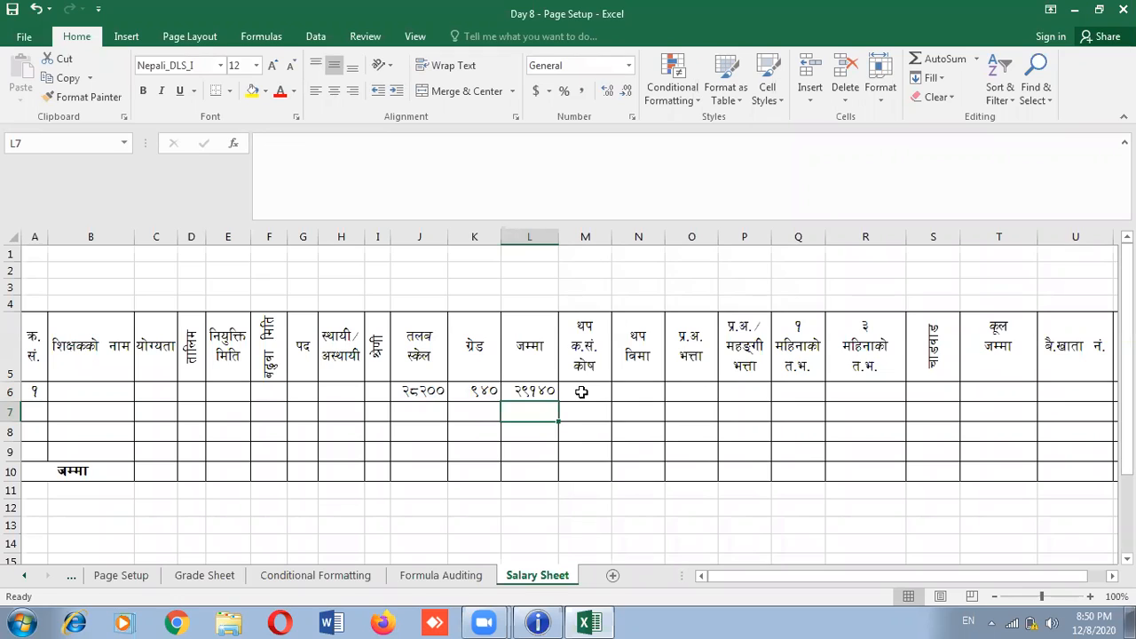
Set M6 to 10% of the L6 total with =L6*10%
{"action": "left_click", "coordinate": [581, 391]}
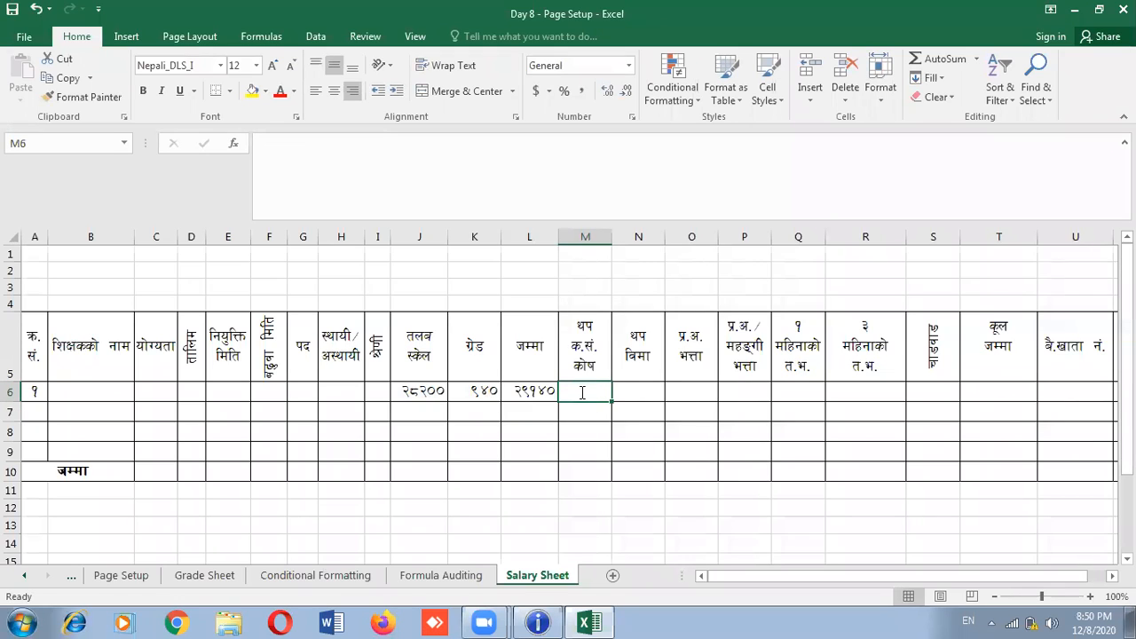
{"action": "type", "text": "="}
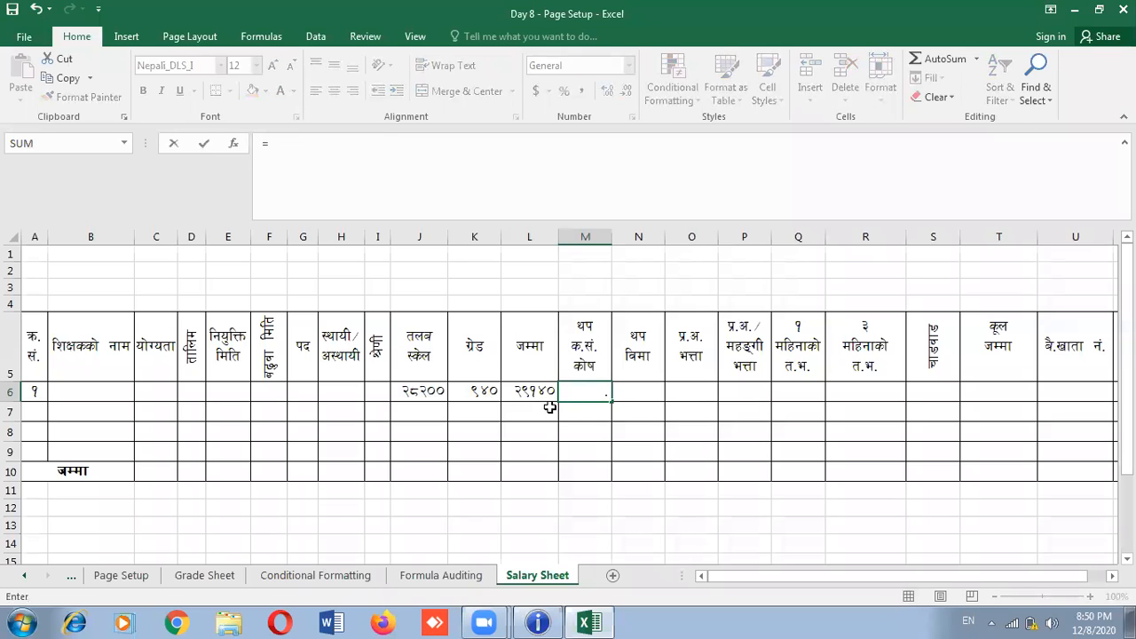
{"action": "left_click", "coordinate": [520, 390]}
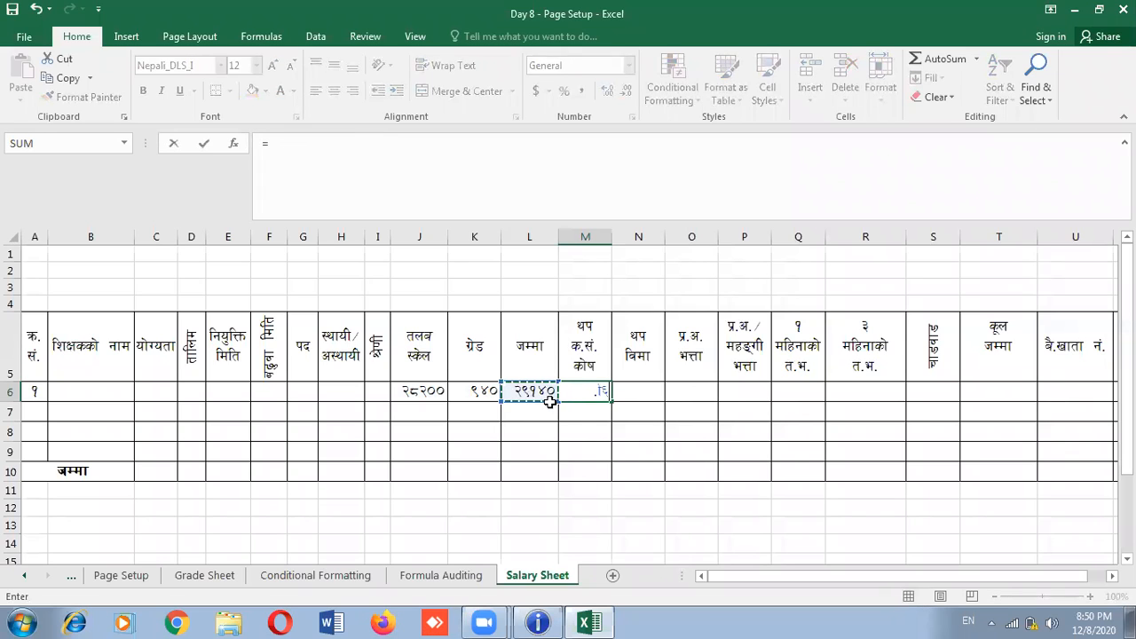
{"action": "type", "text": "*"}
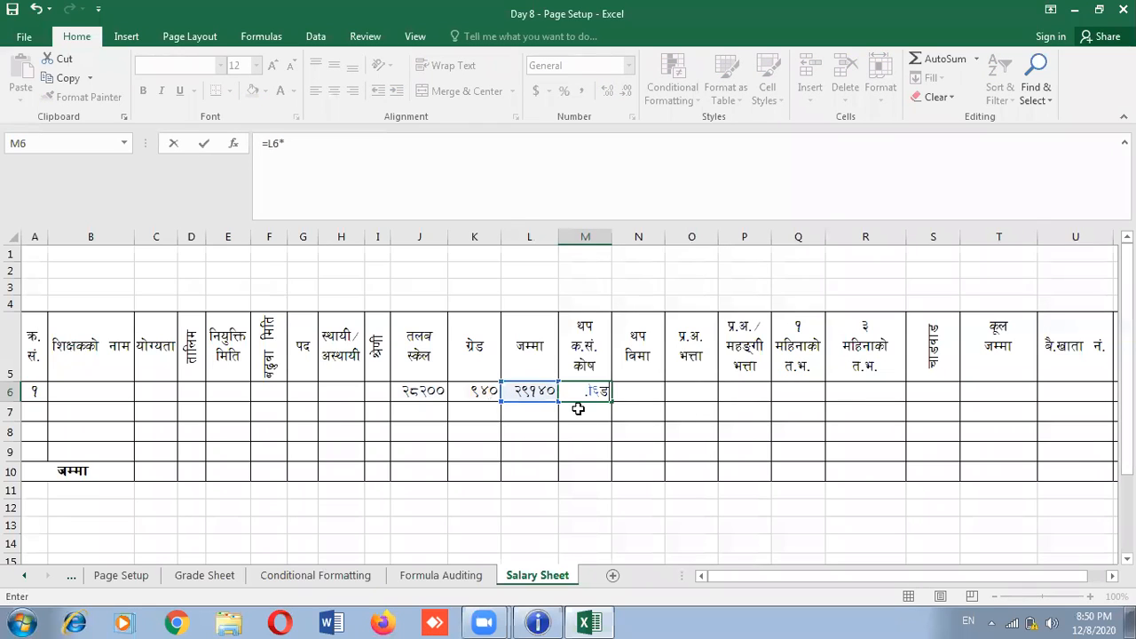
{"action": "type", "text": "10%"}
{"action": "key", "text": "Return"}
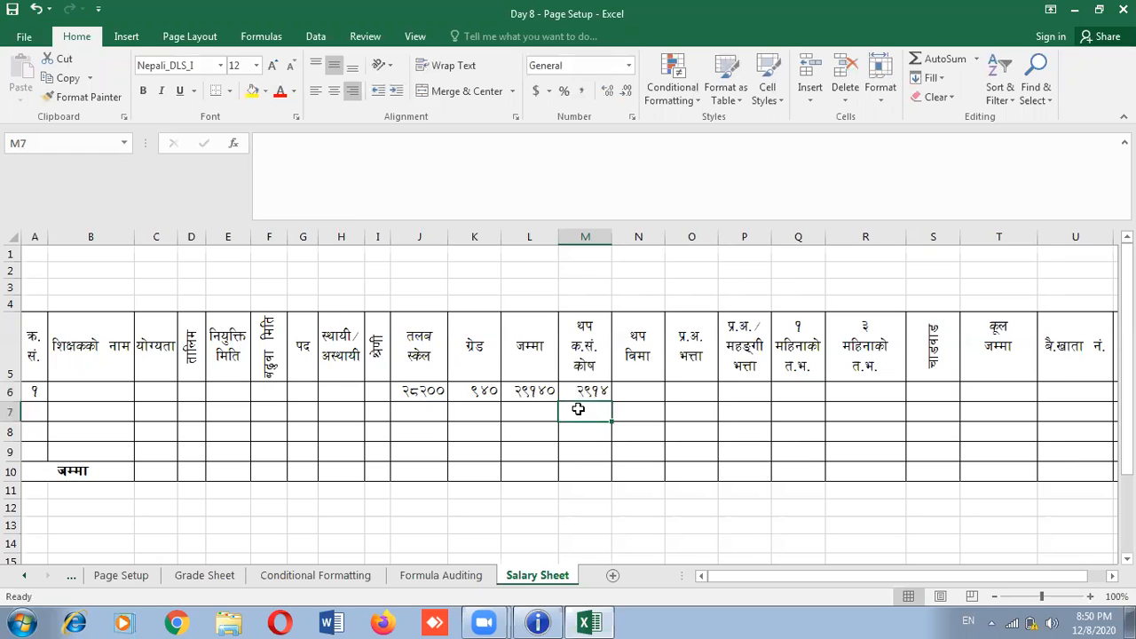
Enter allowances 400, 200 and 2000 in N6, O6 and P6
{"action": "left_click", "coordinate": [645, 391]}
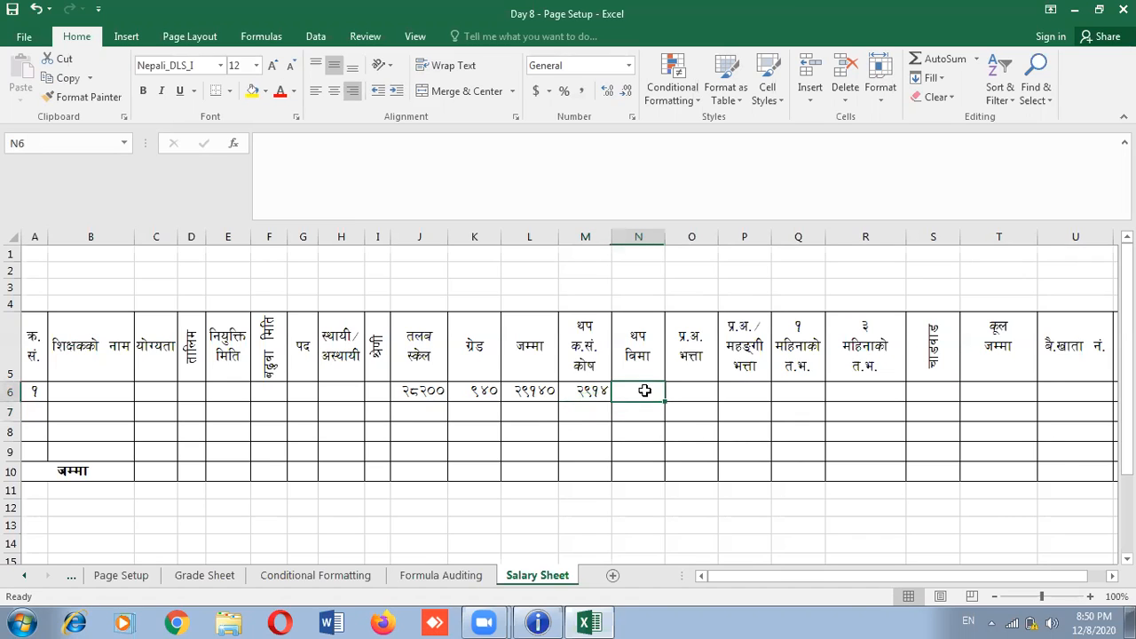
{"action": "type", "text": "400"}
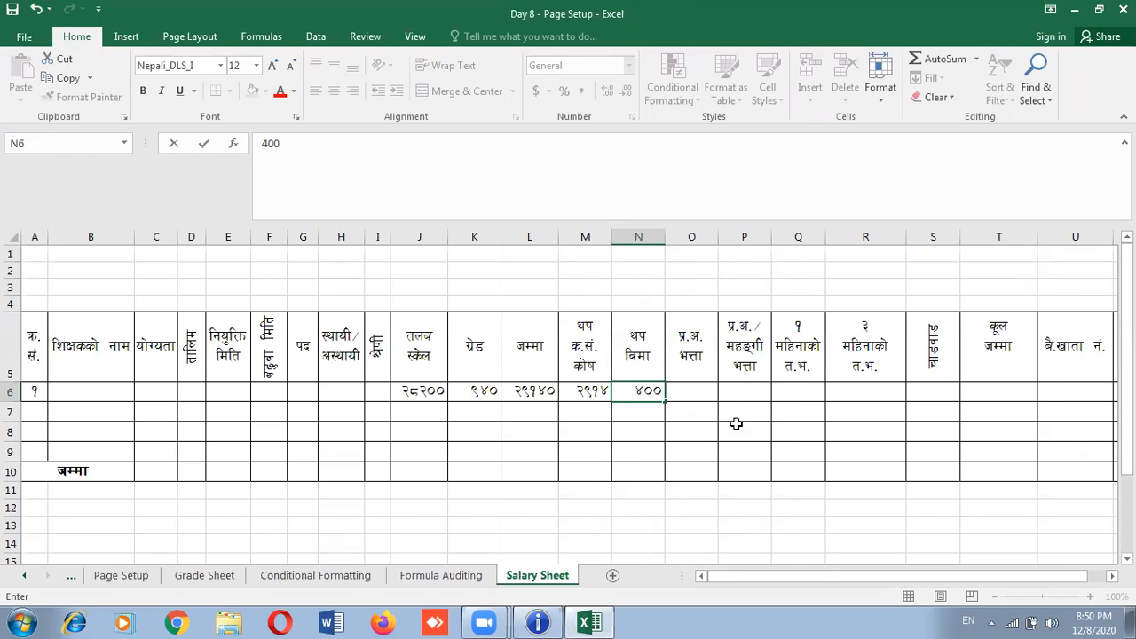
{"action": "left_click", "coordinate": [694, 397]}
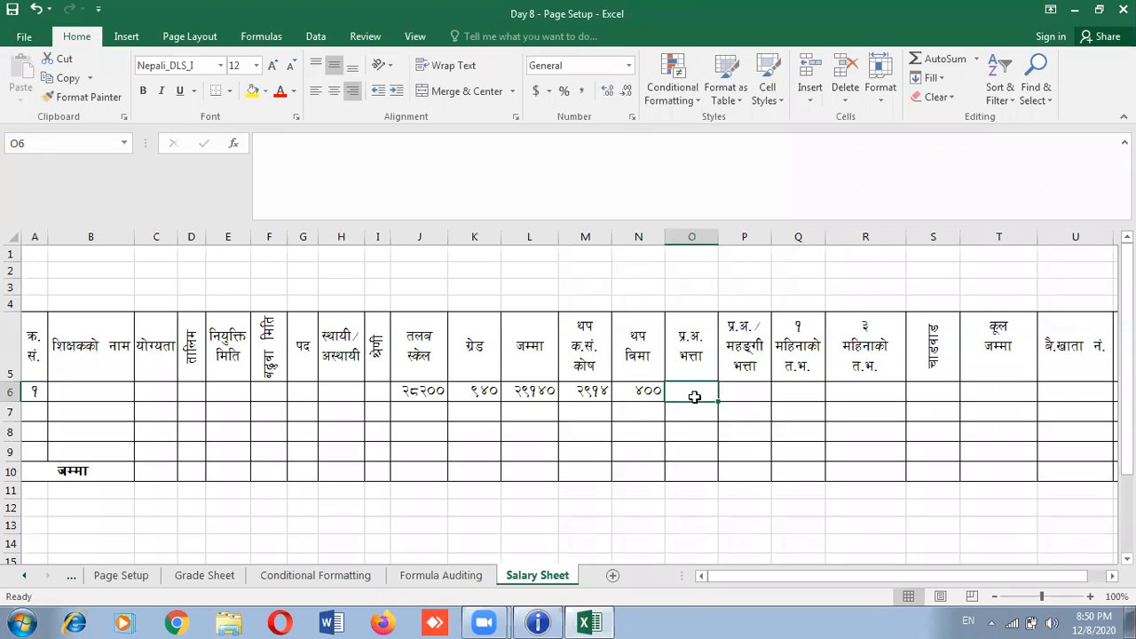
{"action": "type", "text": "200"}
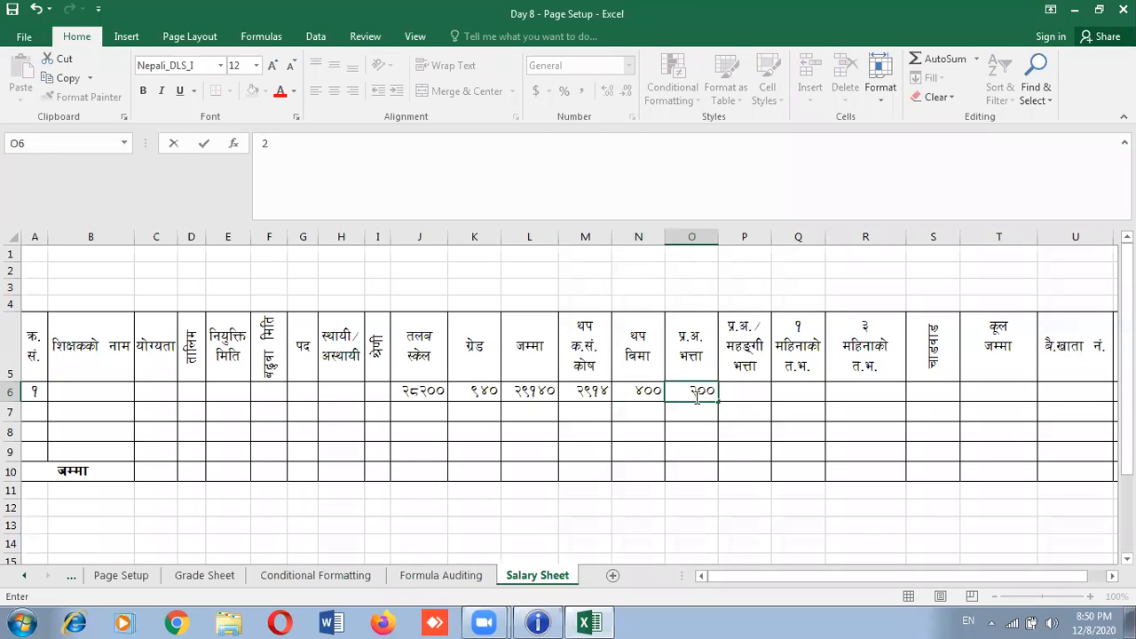
{"action": "left_click", "coordinate": [747, 396]}
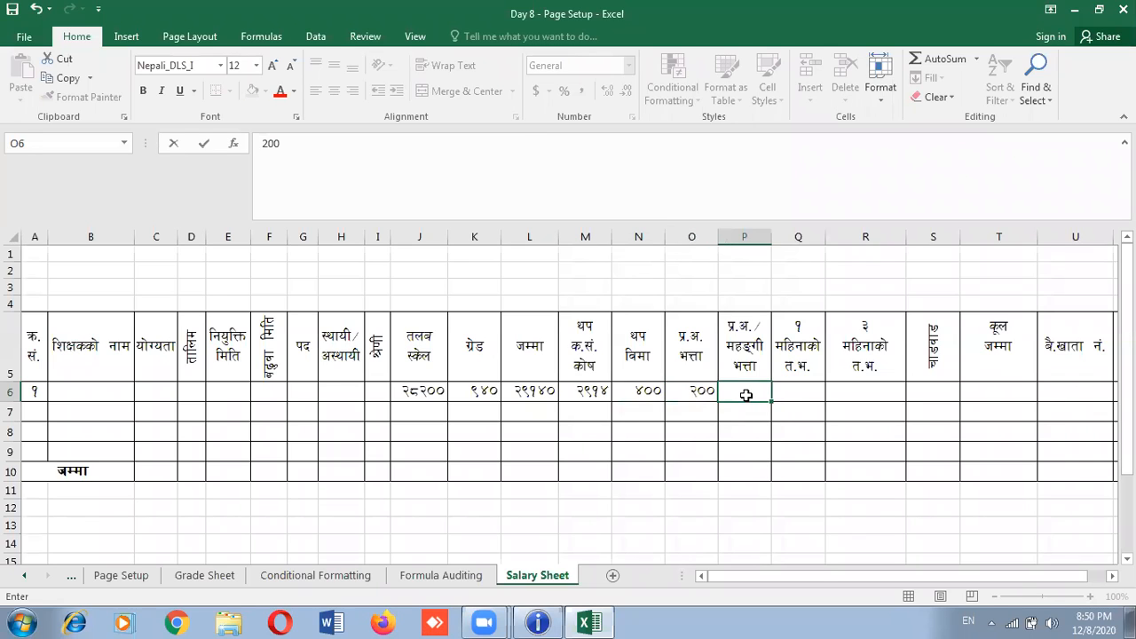
{"action": "type", "text": "2000"}
{"action": "left_click", "coordinate": [794, 391]}
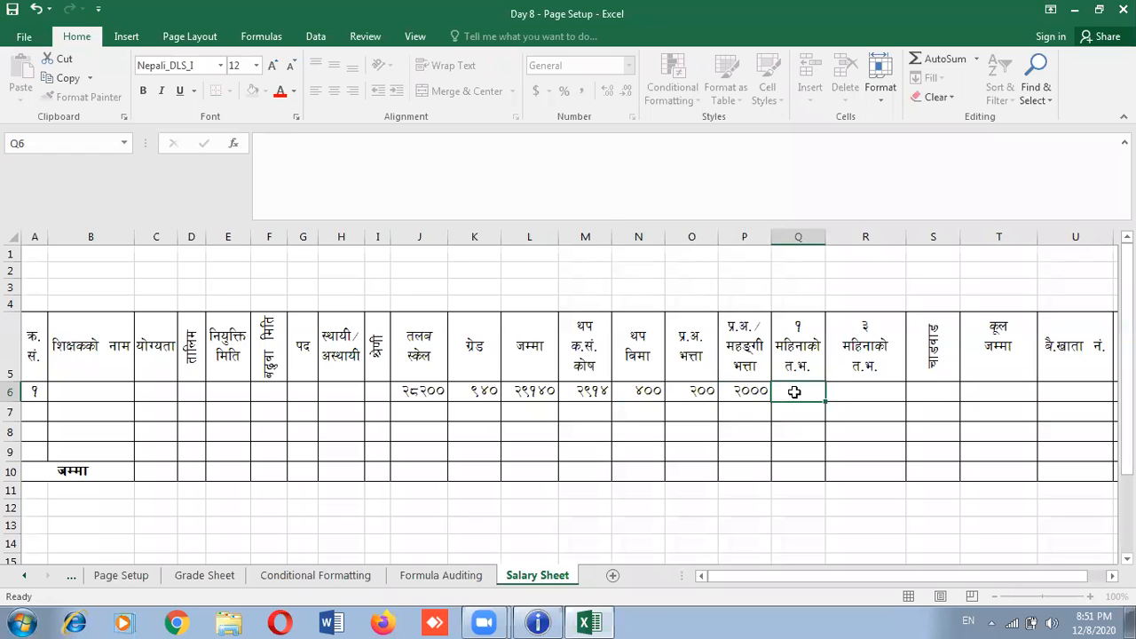
{"action": "type", "text": "="}
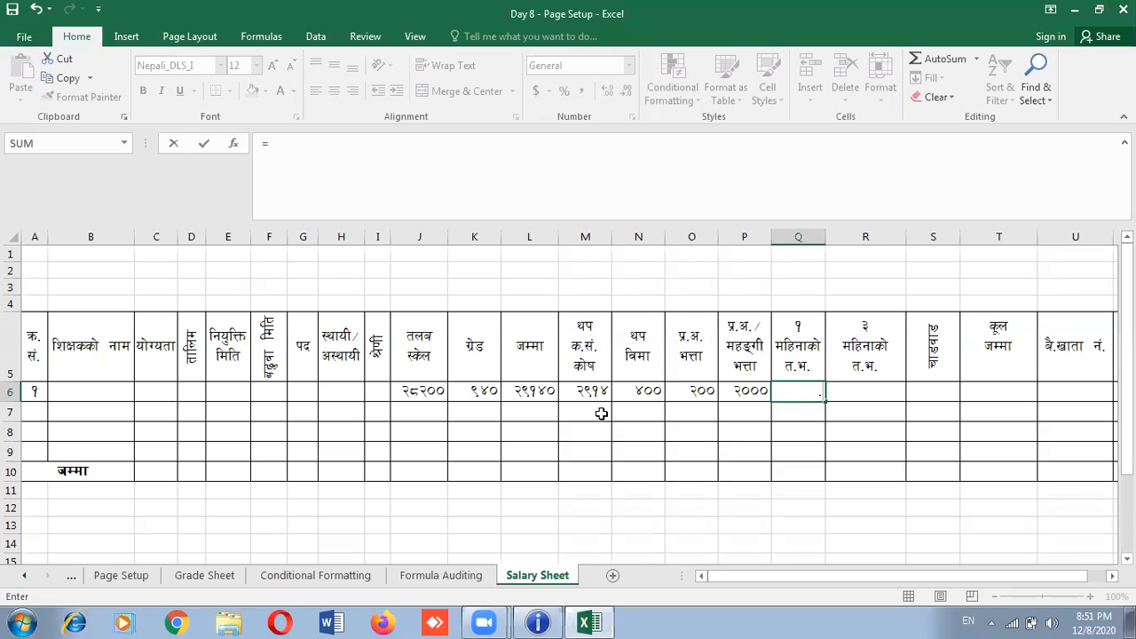
Enter =L6+M6+N6+O6 in Q6 and accept Excel's suggested correction, giving 32654
{"action": "left_click", "coordinate": [530, 392]}
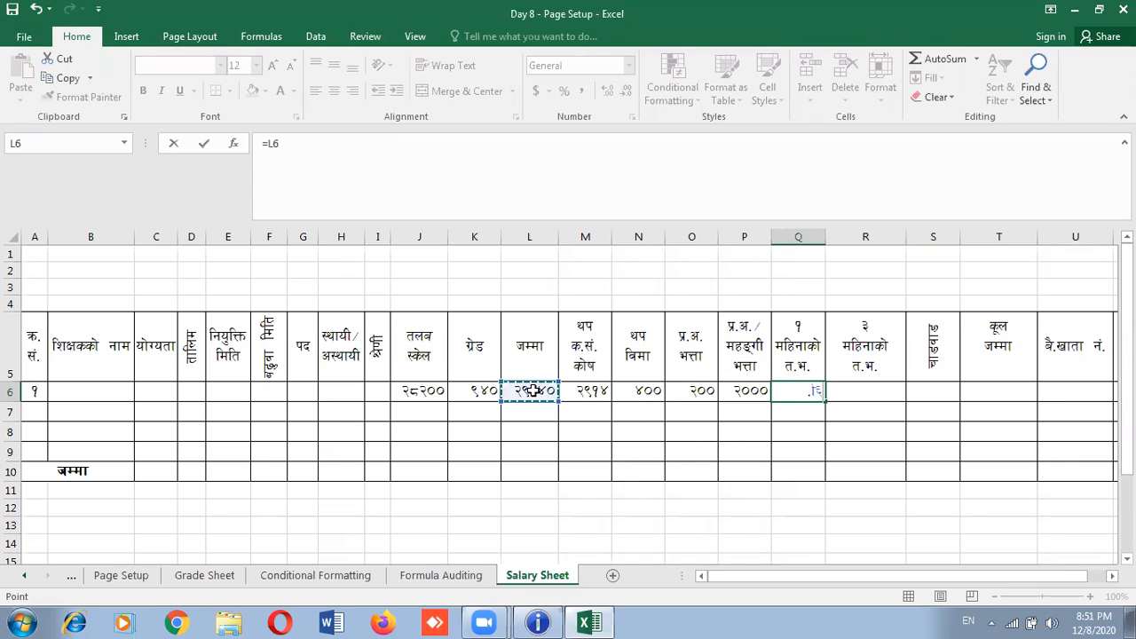
{"action": "type", "text": "+"}
{"action": "left_click", "coordinate": [592, 392]}
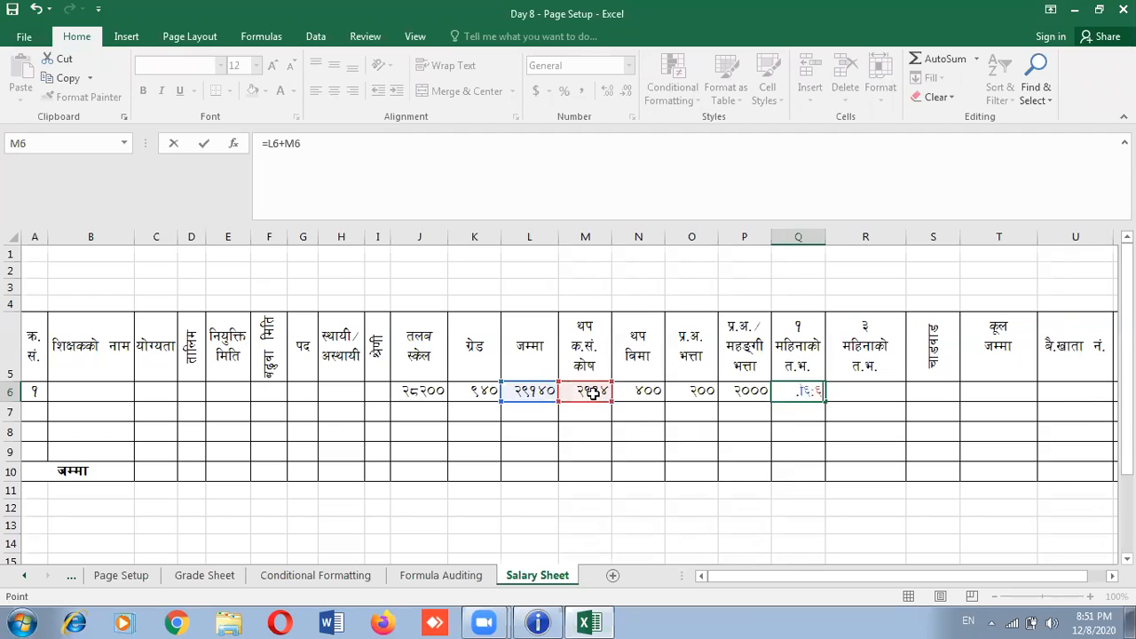
{"action": "type", "text": "+"}
{"action": "left_click", "coordinate": [648, 394]}
{"action": "type", "text": "+"}
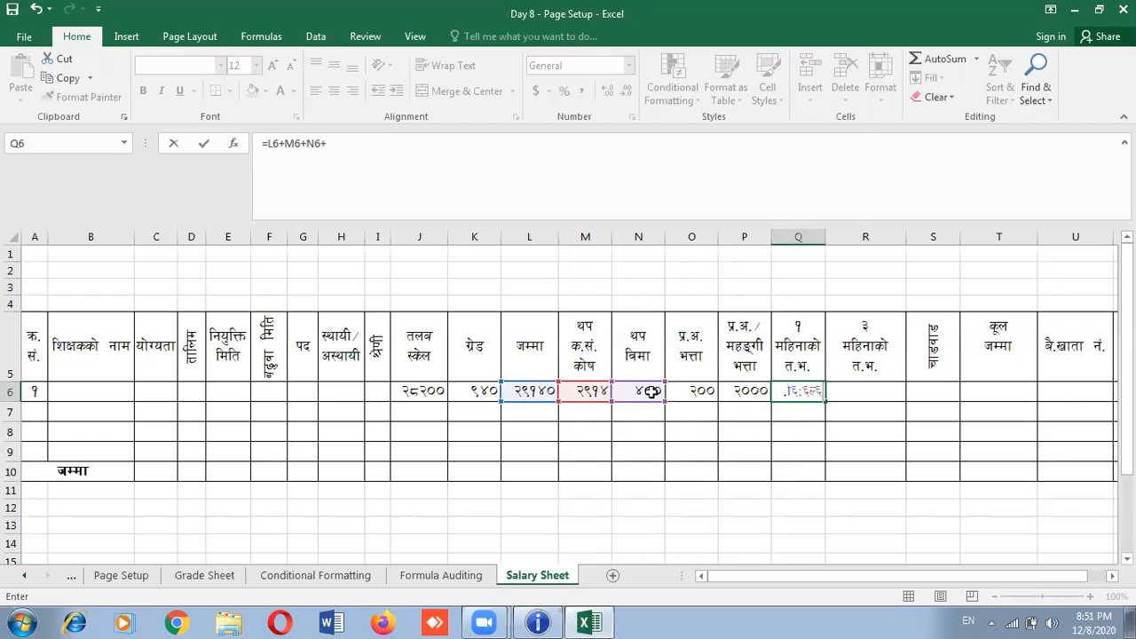
{"action": "left_click", "coordinate": [697, 391]}
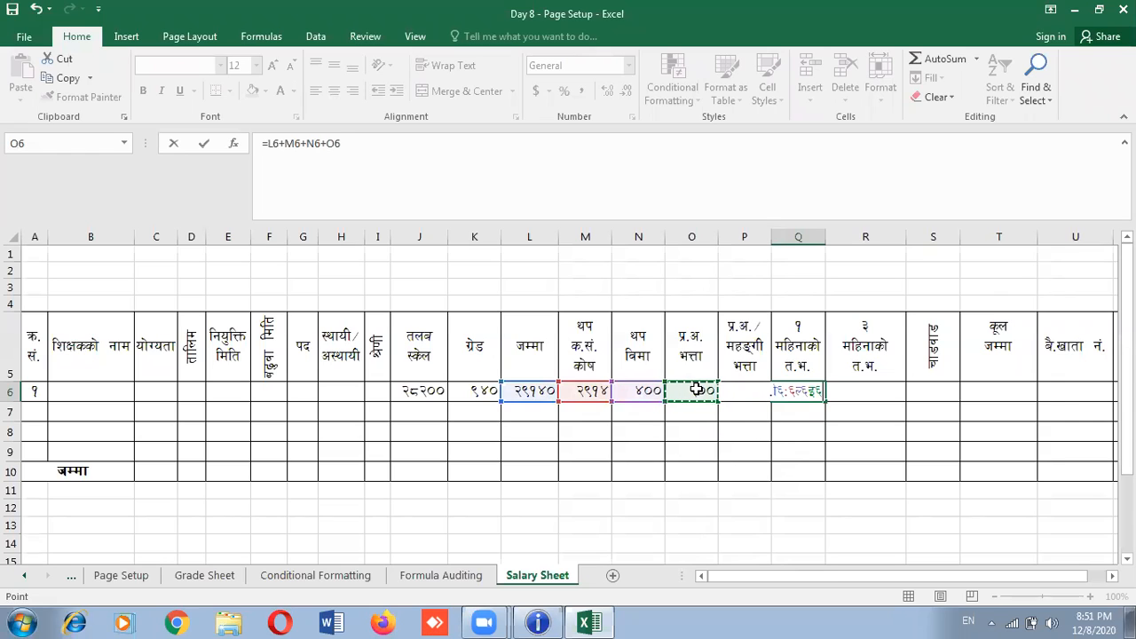
{"action": "type", "text": "+"}
{"action": "key", "text": "Return"}
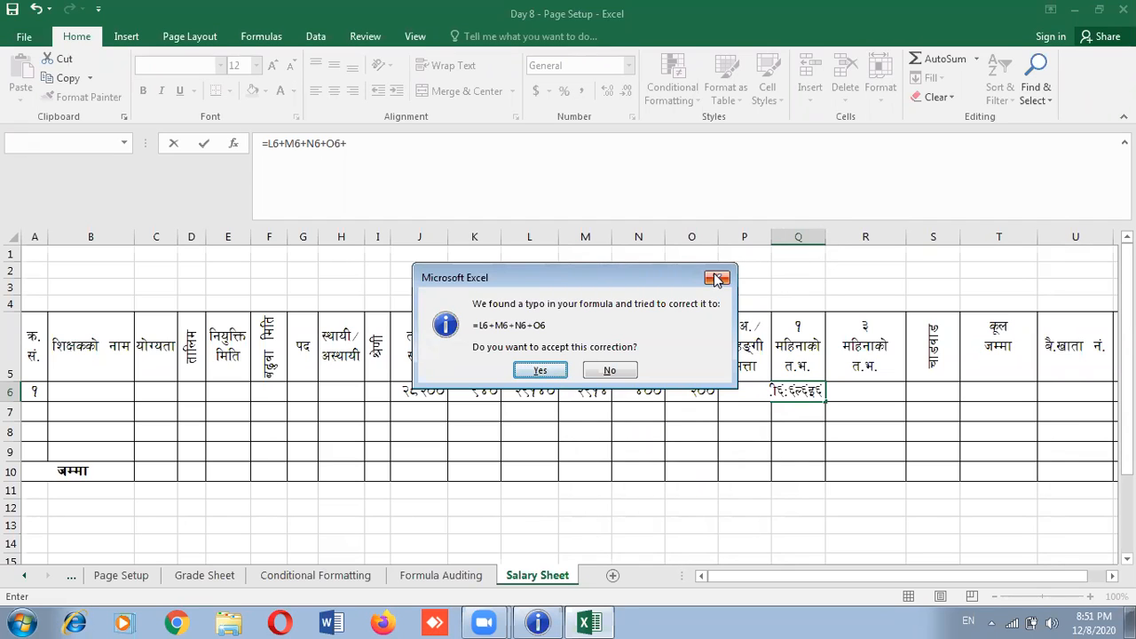
{"action": "left_click", "coordinate": [538, 371]}
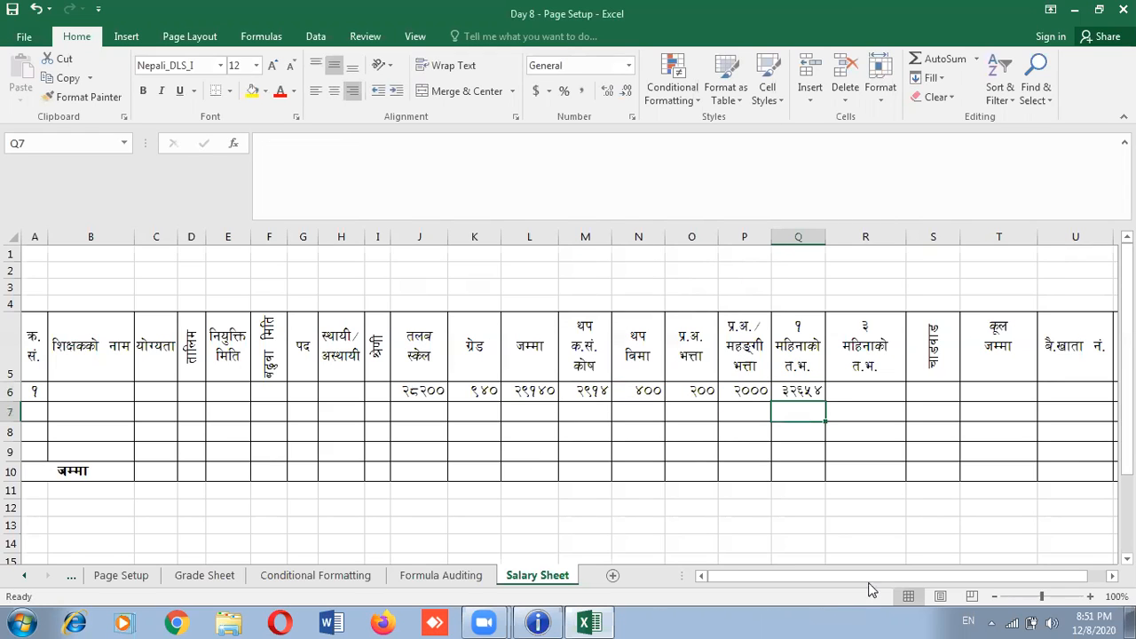
Widen column Q until its header and Q6's 32654 total display fully
{"action": "left_click", "coordinate": [907, 394]}
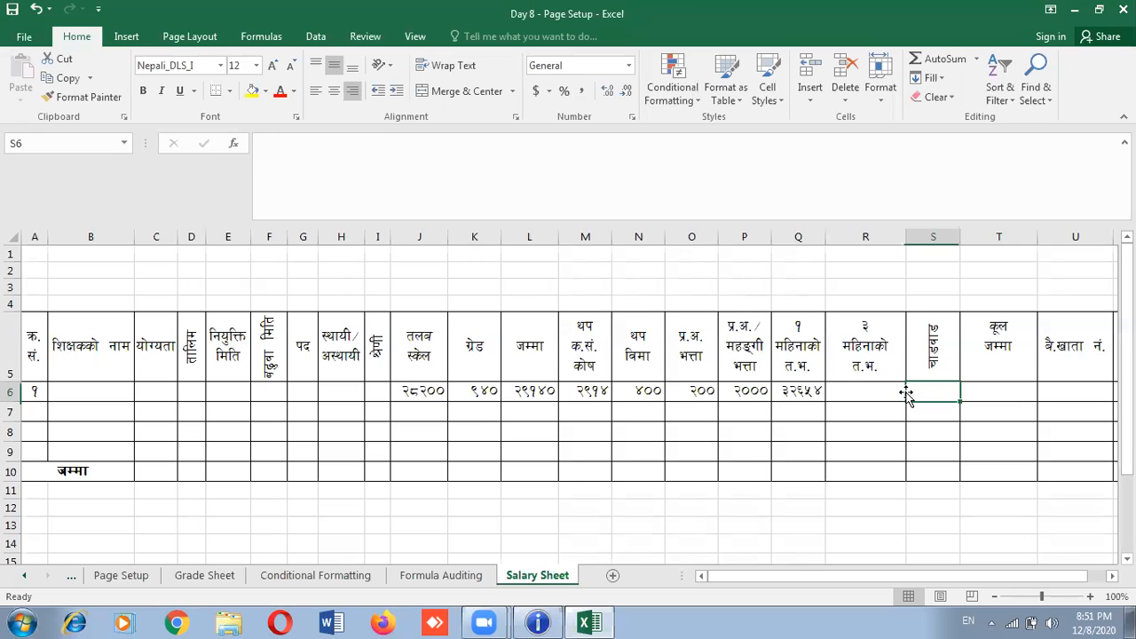
{"action": "left_click", "coordinate": [817, 391]}
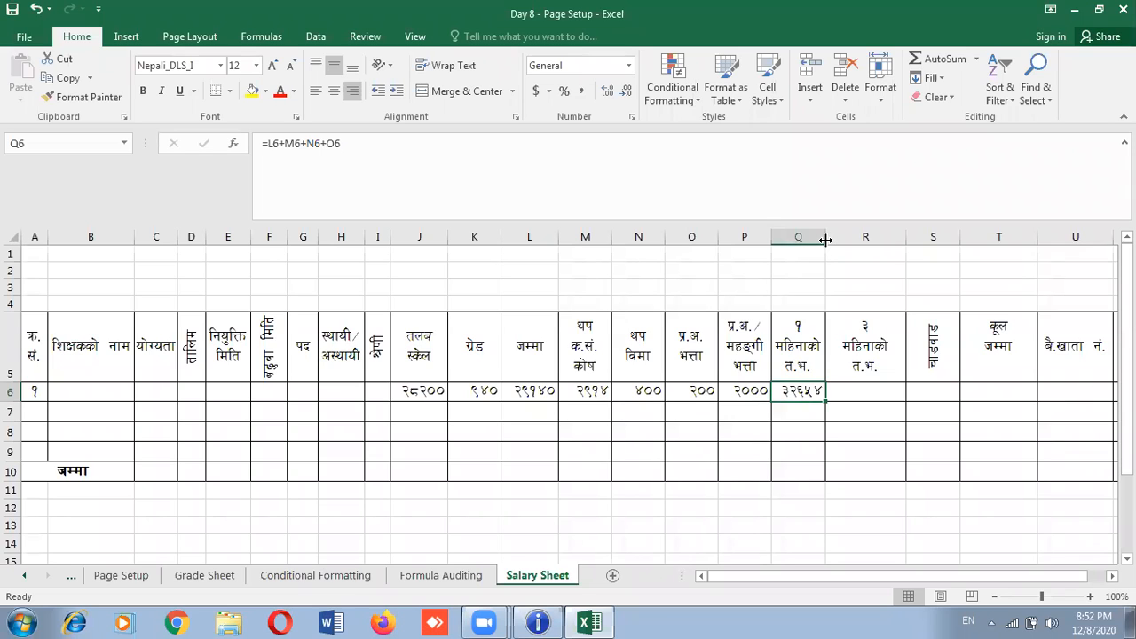
{"action": "left_click_drag", "start_coordinate": [825, 245], "coordinate": [845, 246]}
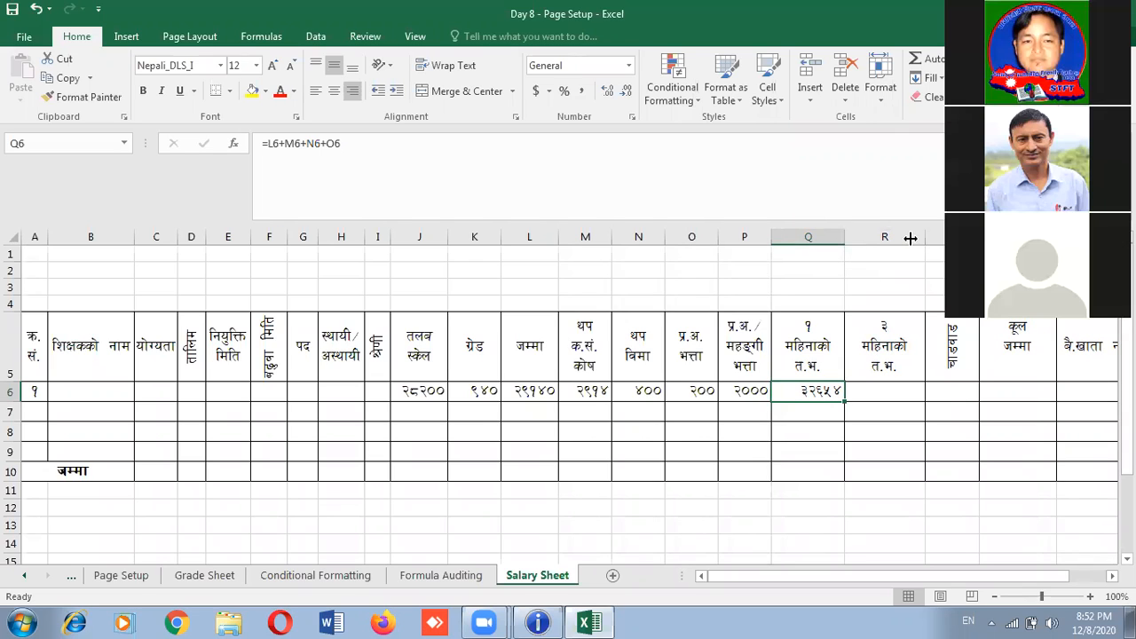
{"action": "left_click_drag", "start_coordinate": [895, 238], "coordinate": [896, 241]}
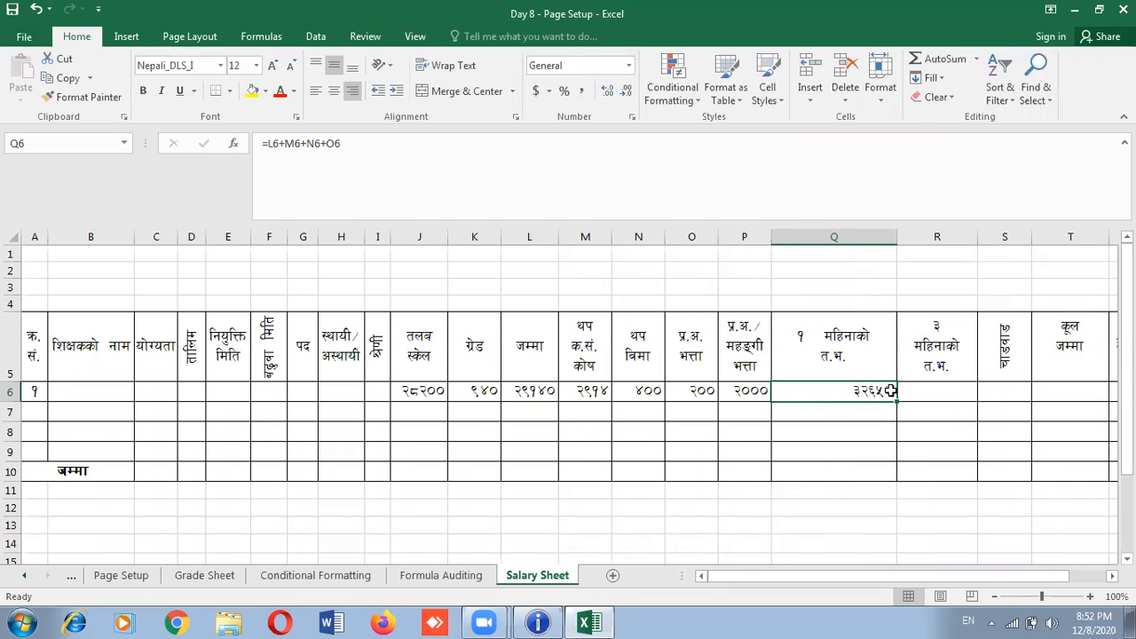
Rebuild Q6 as =L6+M6+N6+O6+P6 so row 6's monthly total becomes 34654
{"action": "key", "text": "Delete"}
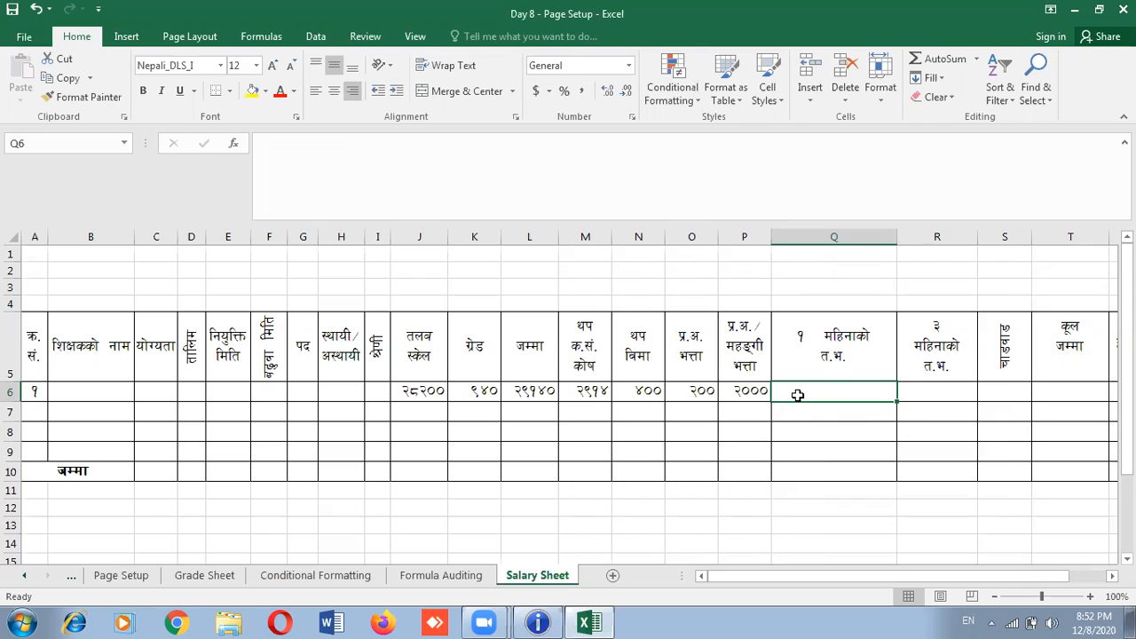
{"action": "type", "text": "="}
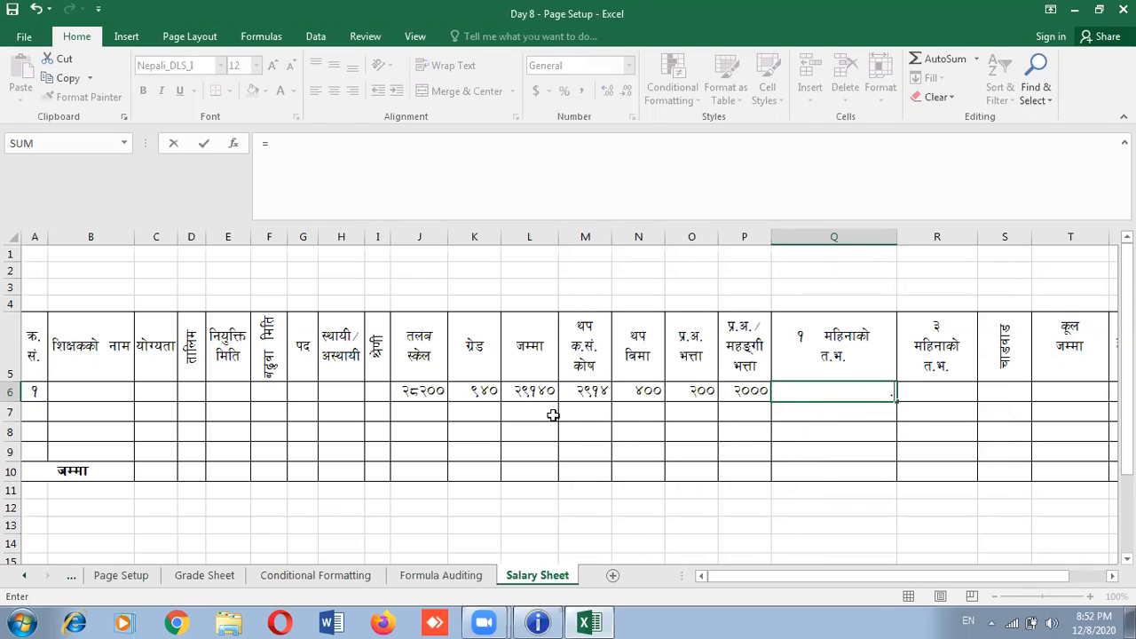
{"action": "left_click", "coordinate": [539, 394]}
{"action": "type", "text": "+"}
{"action": "left_click", "coordinate": [589, 392]}
{"action": "type", "text": "+"}
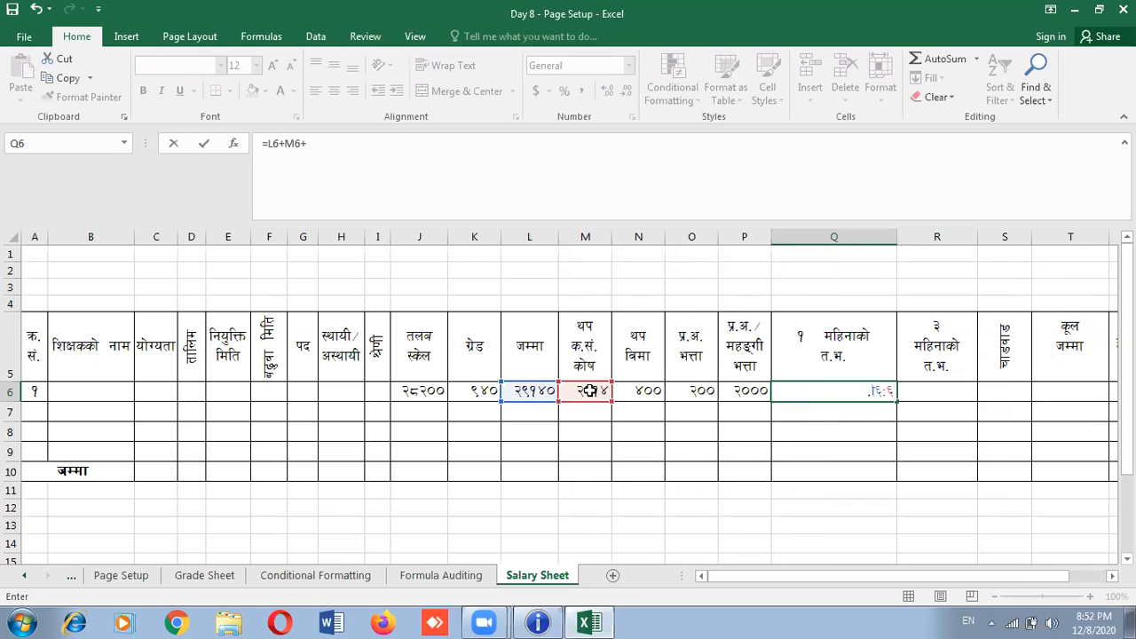
{"action": "left_click", "coordinate": [645, 391]}
{"action": "type", "text": "+"}
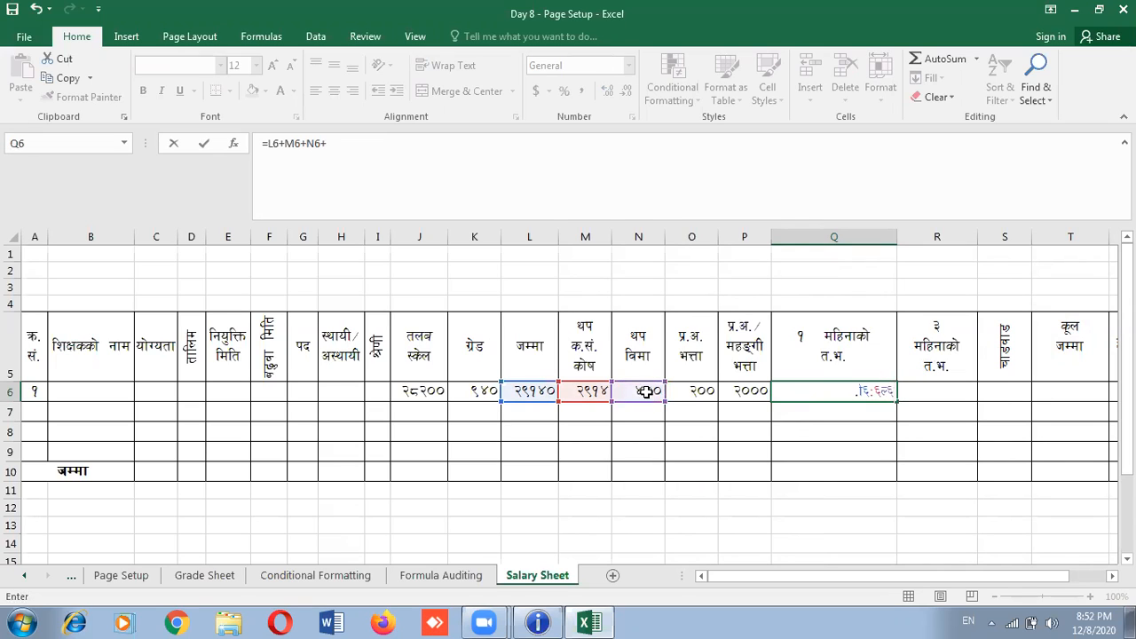
{"action": "left_click", "coordinate": [708, 391]}
{"action": "type", "text": "+"}
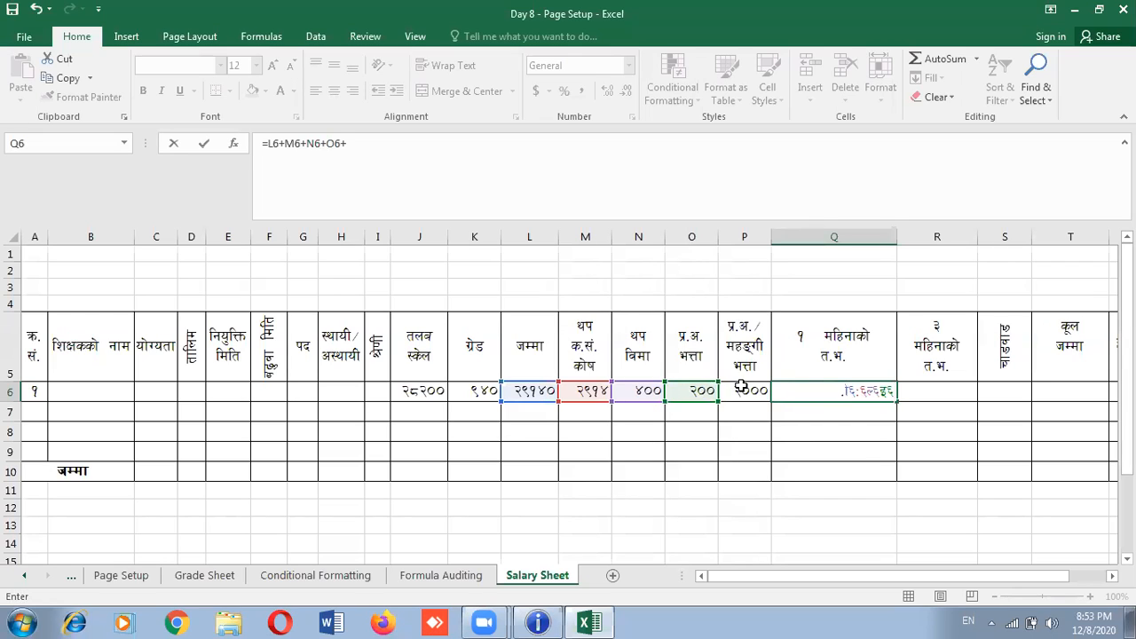
{"action": "left_click", "coordinate": [756, 391]}
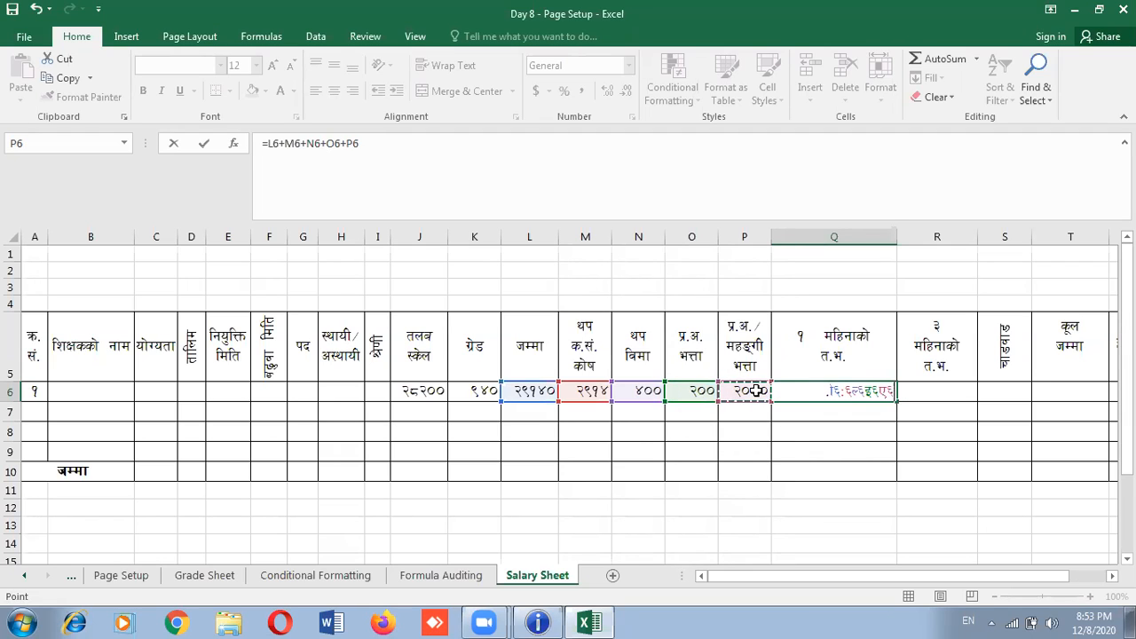
{"action": "key", "text": "Return"}
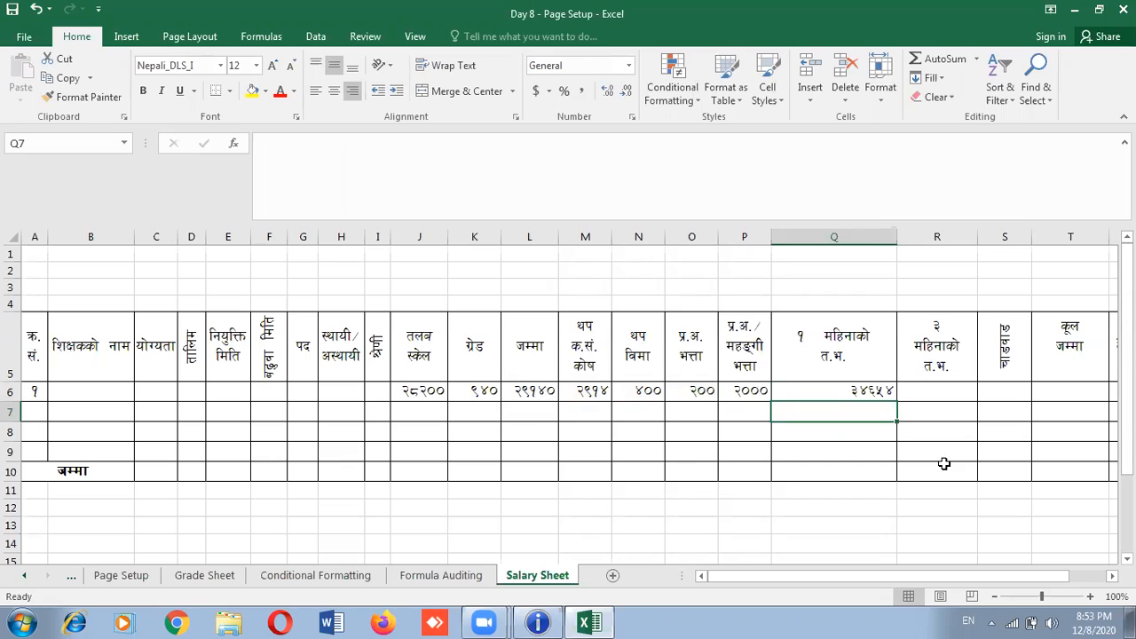
Replace the broken R6 entry with =3*Q6, giving the three-month amount 103962
{"action": "left_click", "coordinate": [906, 390]}
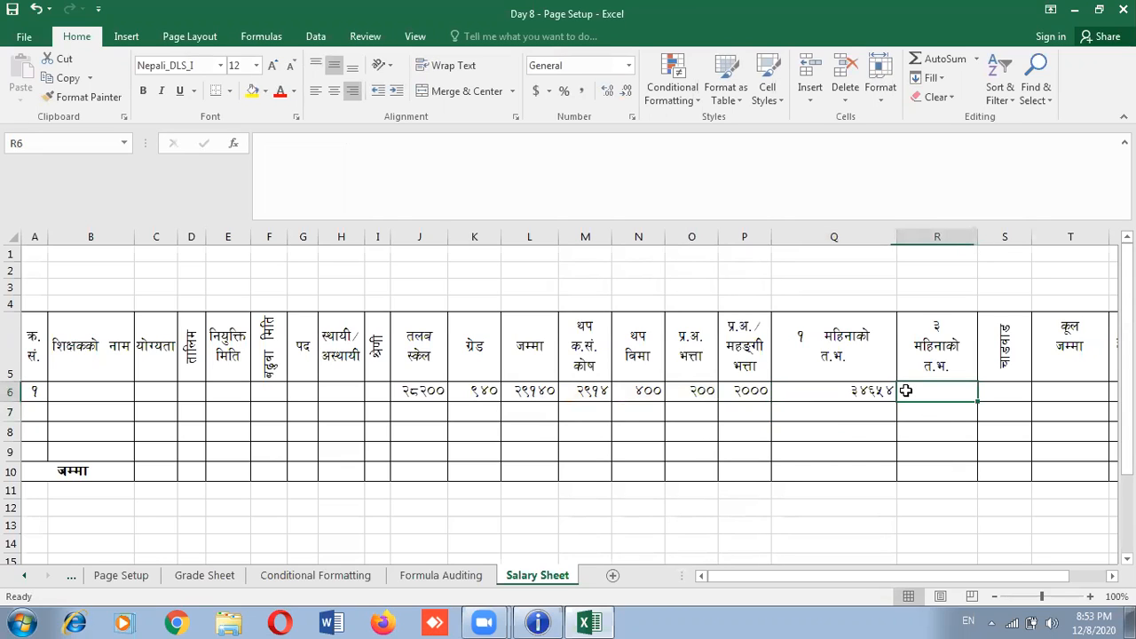
{"action": "type", "text": "3"}
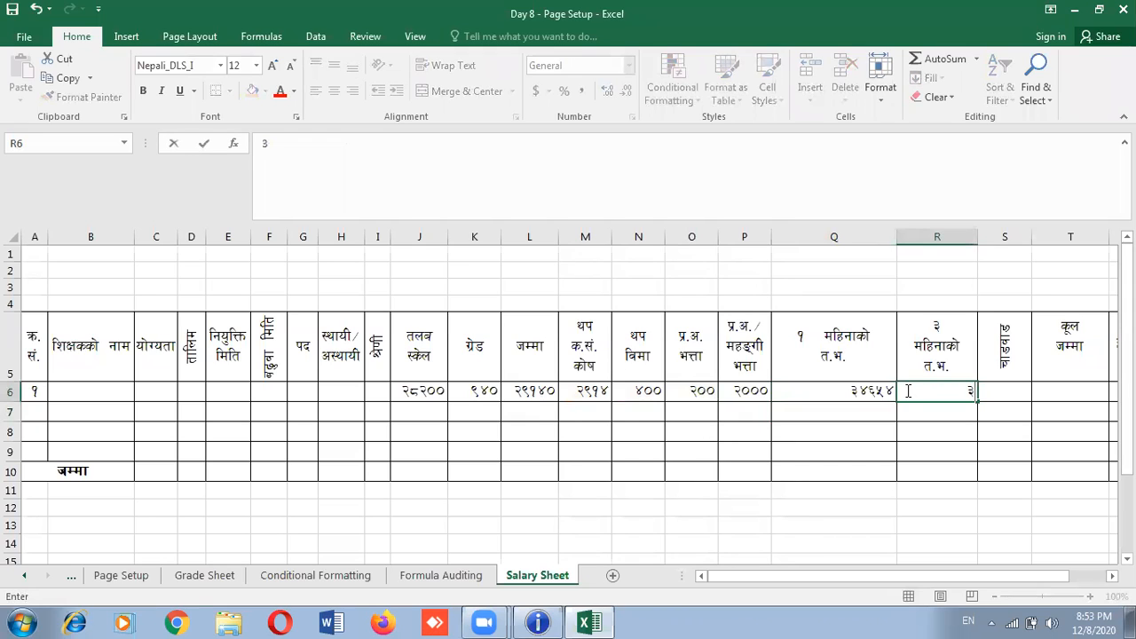
{"action": "type", "text": "*"}
{"action": "left_click", "coordinate": [857, 391]}
{"action": "key", "text": "Return"}
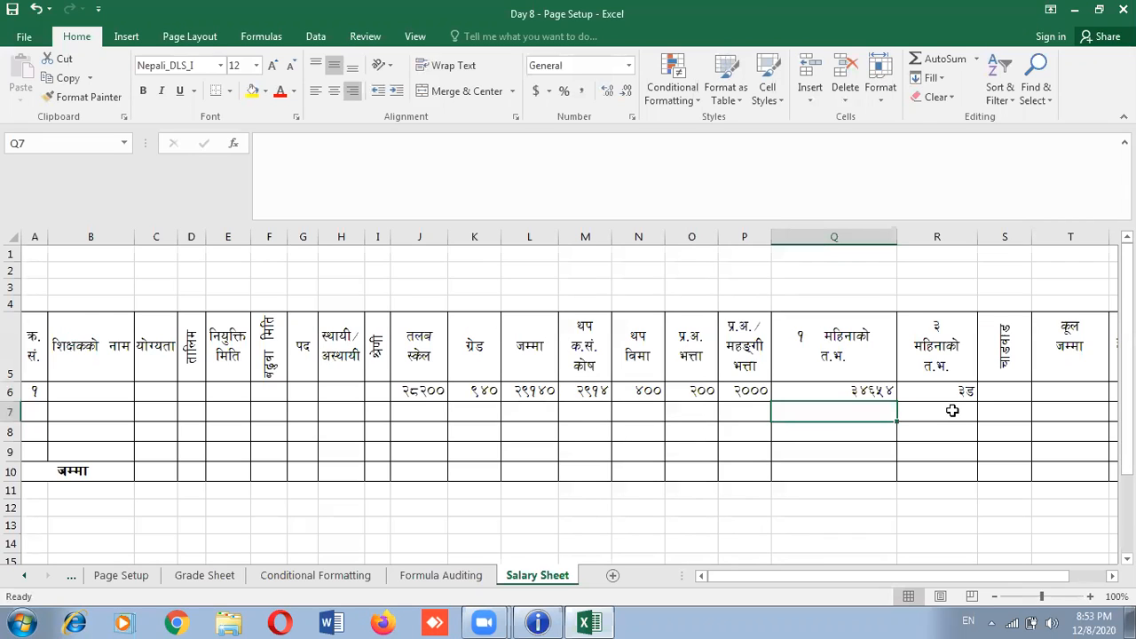
{"action": "key", "text": "Return"}
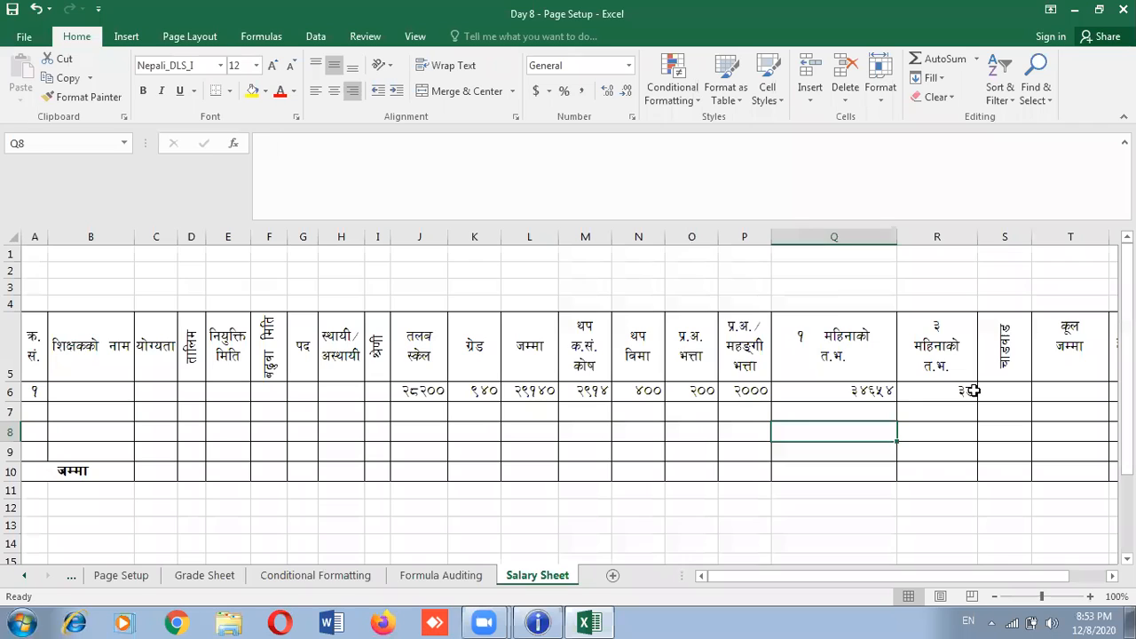
{"action": "left_click", "coordinate": [974, 391]}
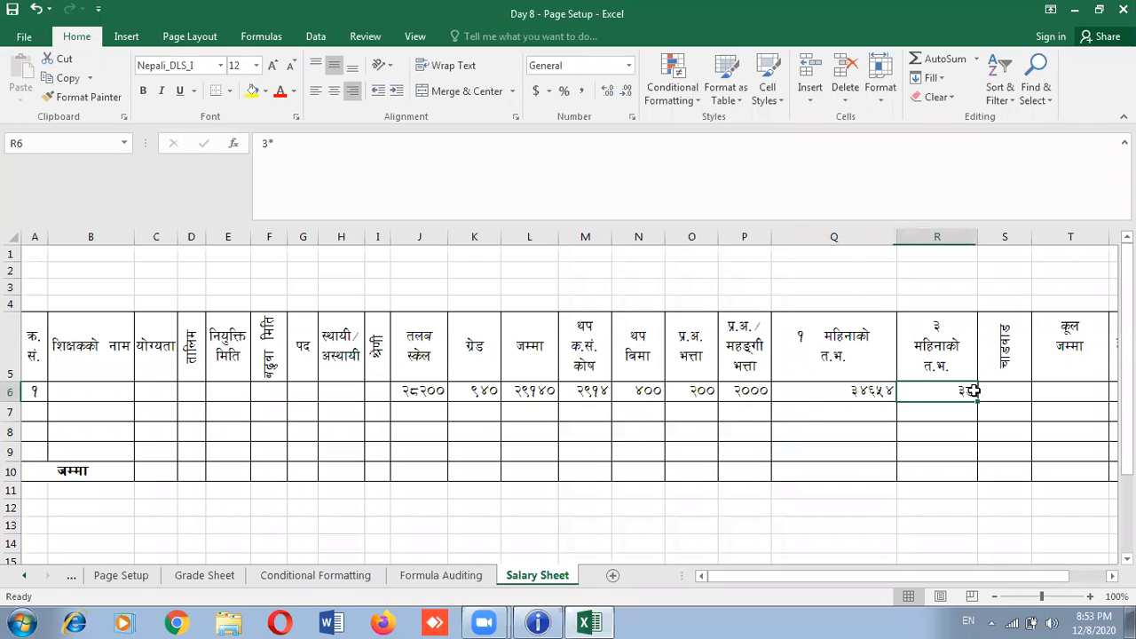
{"action": "key", "text": "Delete"}
{"action": "type", "text": "="}
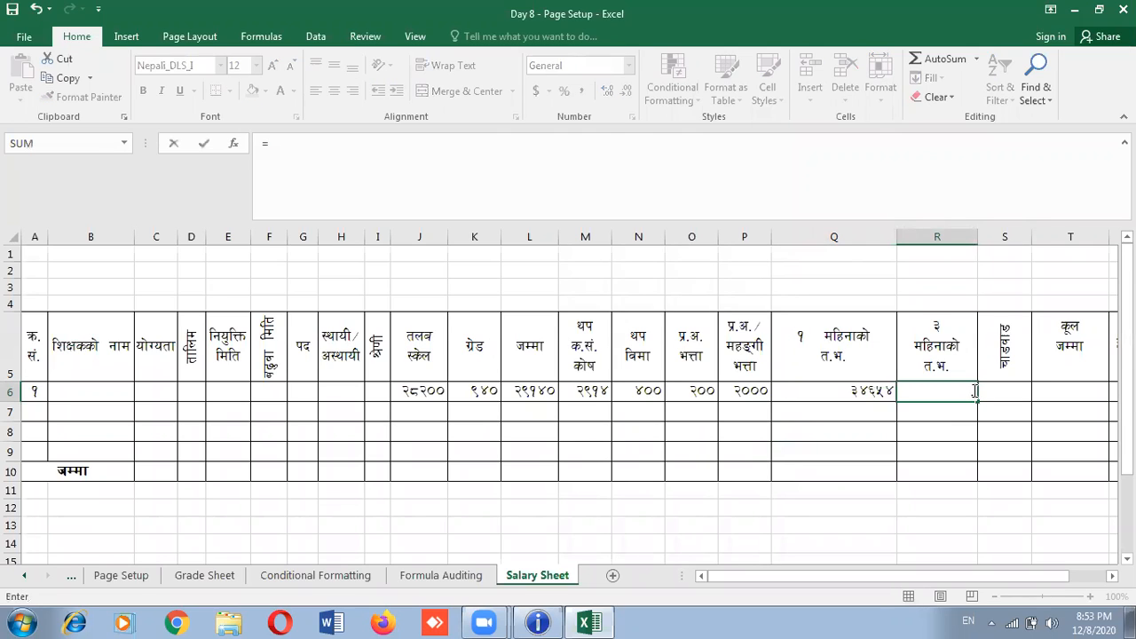
{"action": "type", "text": "3*"}
{"action": "left_click", "coordinate": [864, 393]}
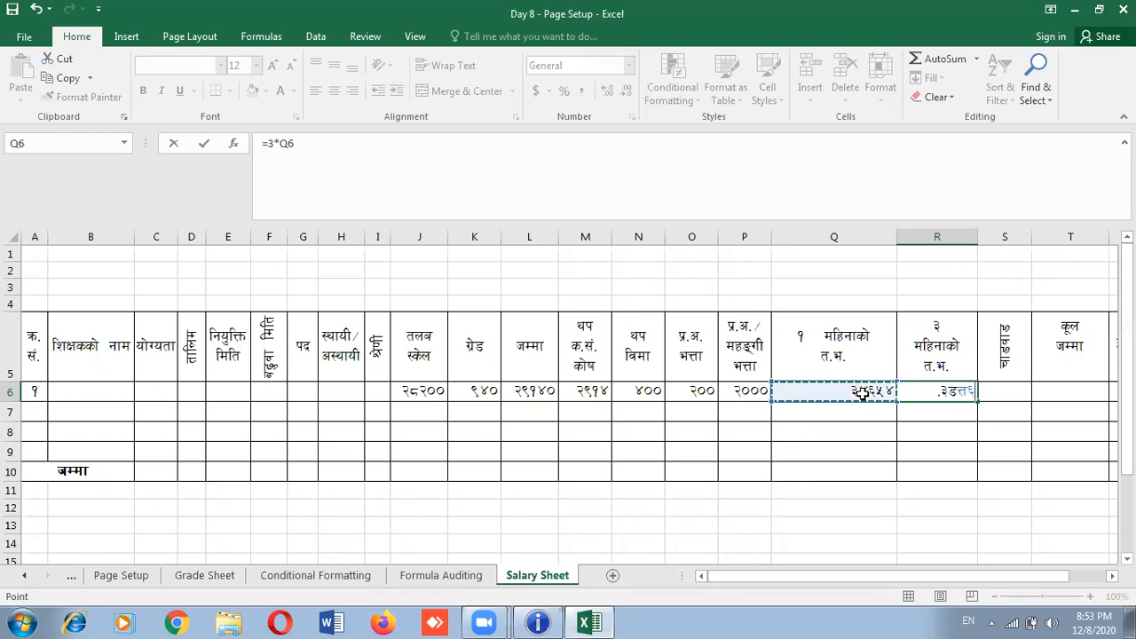
{"action": "key", "text": "Return"}
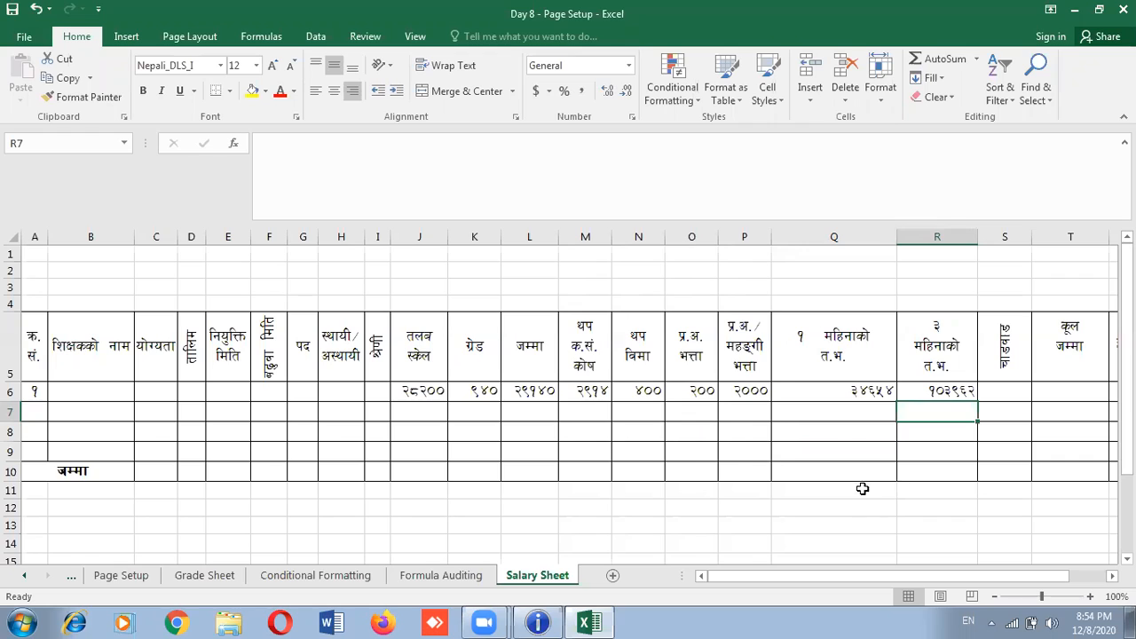
{"action": "left_click", "coordinate": [583, 493]}
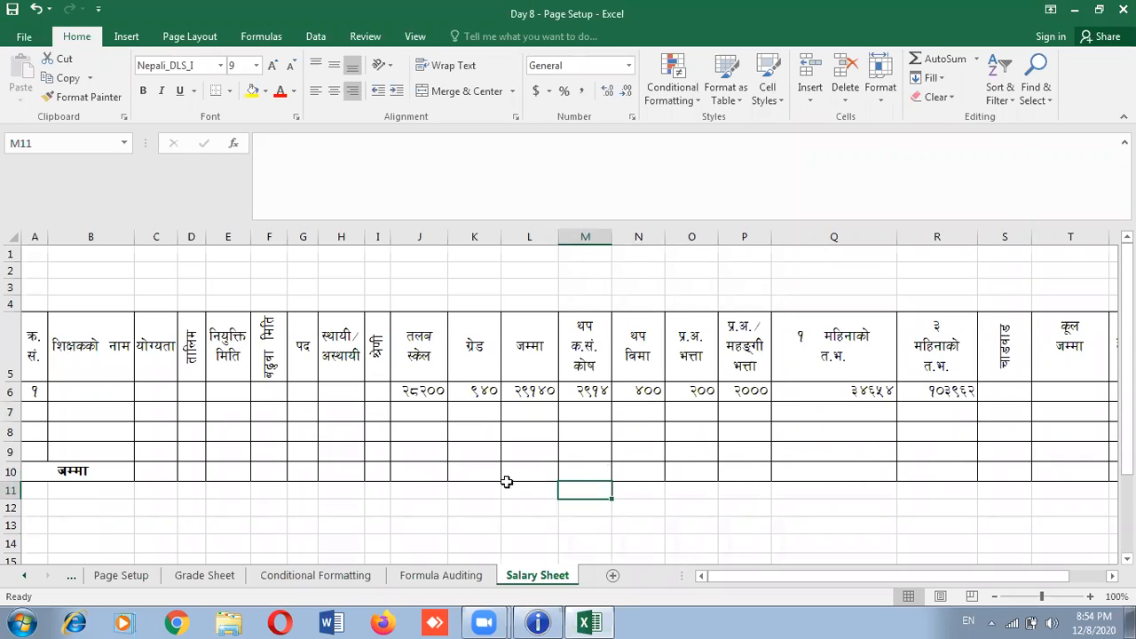
{"action": "left_click", "coordinate": [412, 412]}
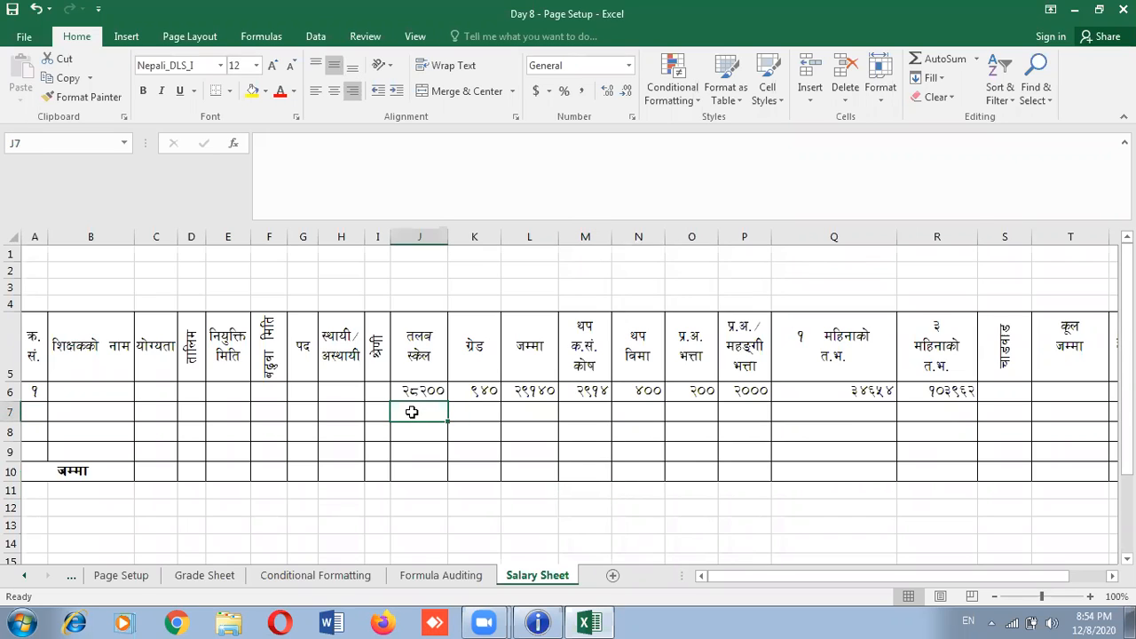
{"action": "type", "text": "2"}
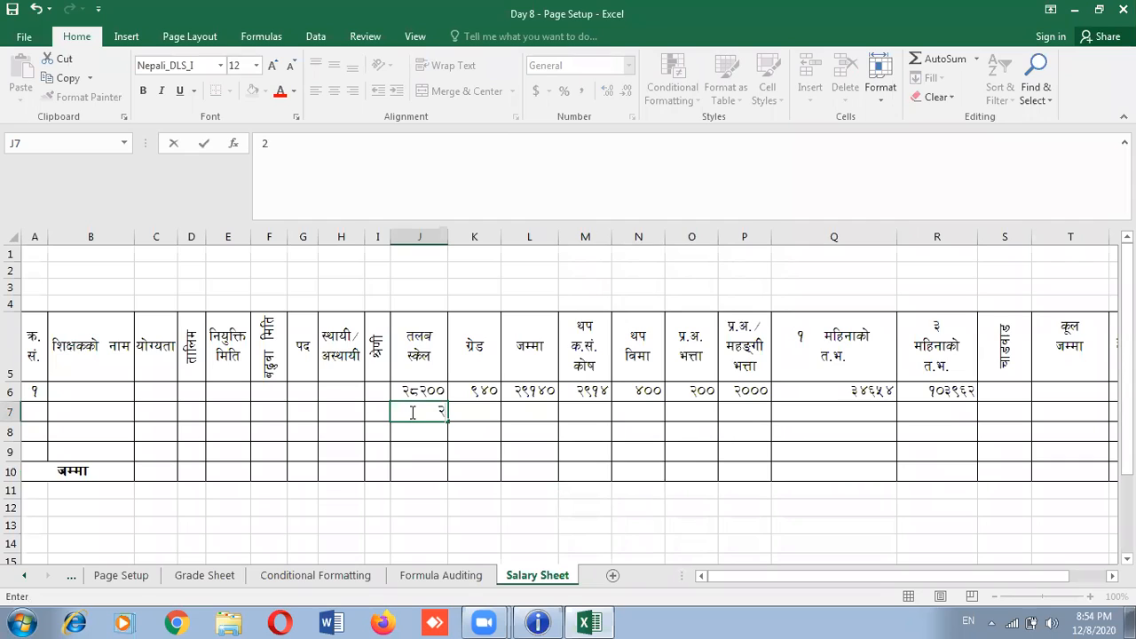
{"action": "type", "text": "8200"}
{"action": "key", "text": "BackSpace"}
{"action": "key", "text": "BackSpace"}
{"action": "key", "text": "BackSpace"}
{"action": "key", "text": "BackSpace"}
{"action": "key", "text": "BackSpace"}
Fill the L6 total and Q6 one-month allowance formulas down to row 9
{"action": "left_click", "coordinate": [584, 510]}
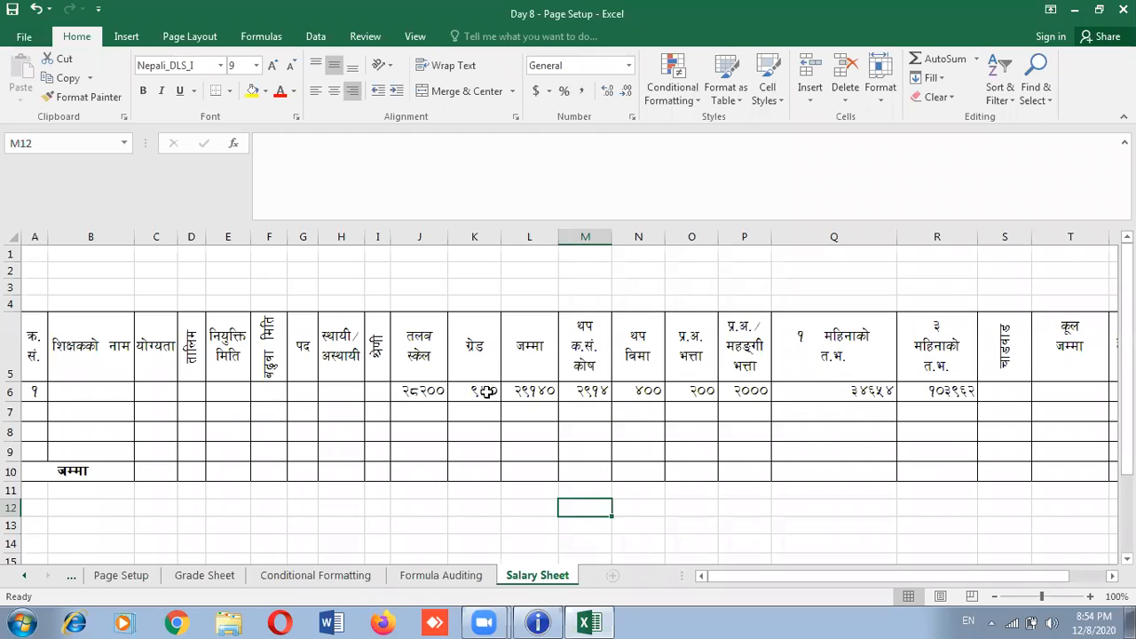
{"action": "left_click", "coordinate": [521, 391]}
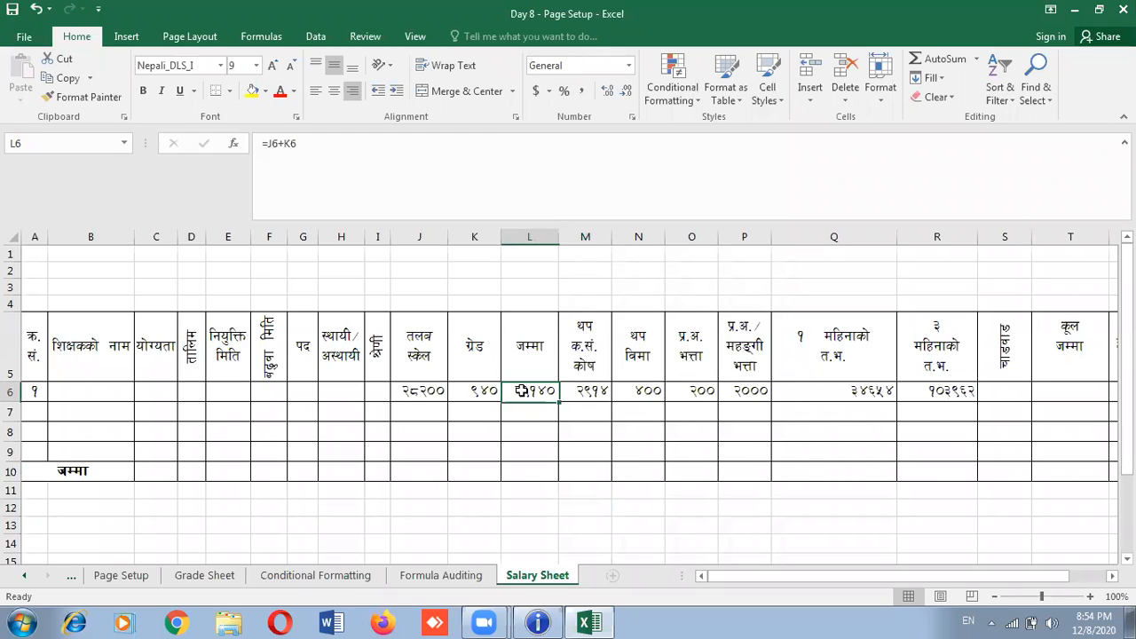
{"action": "left_click_drag", "start_coordinate": [559, 406], "coordinate": [557, 464]}
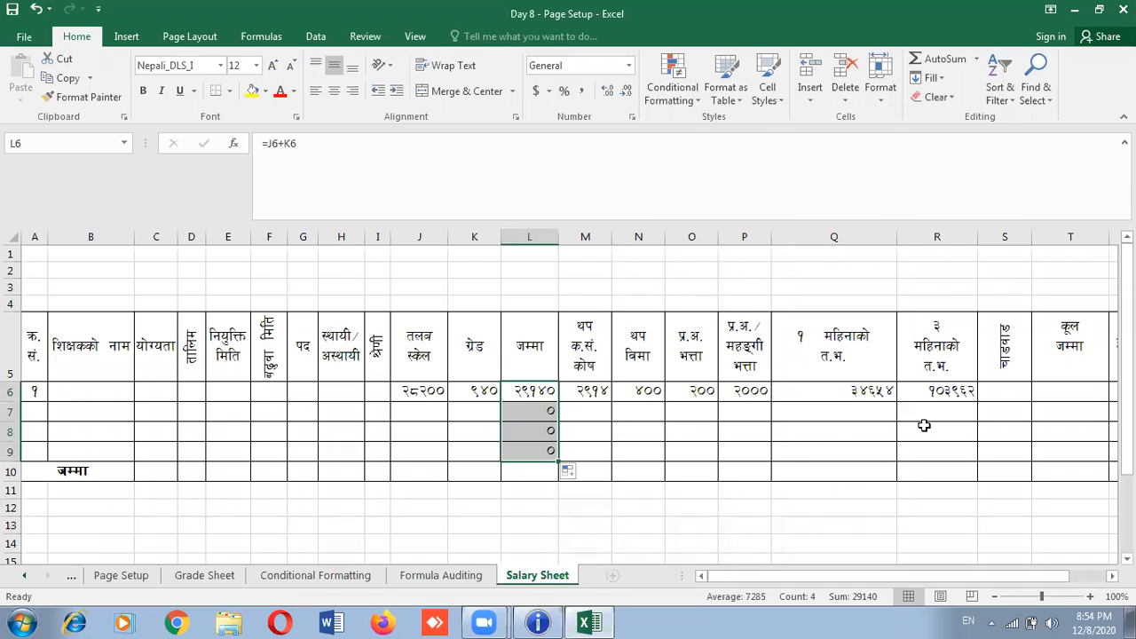
{"action": "left_click", "coordinate": [873, 391]}
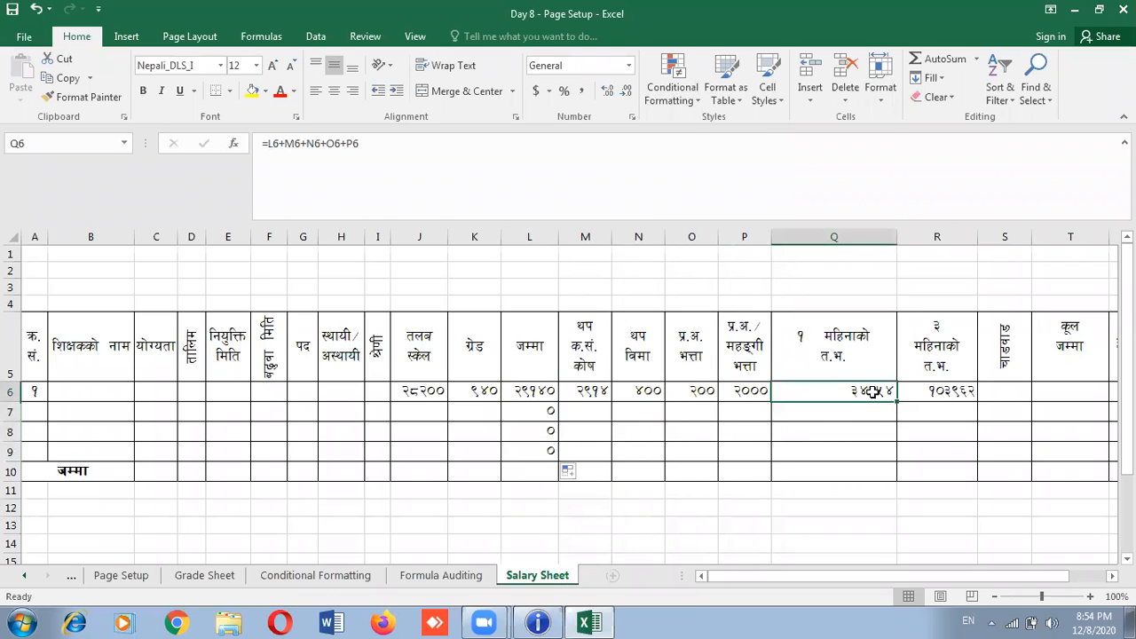
{"action": "left_click_drag", "start_coordinate": [897, 402], "coordinate": [900, 458]}
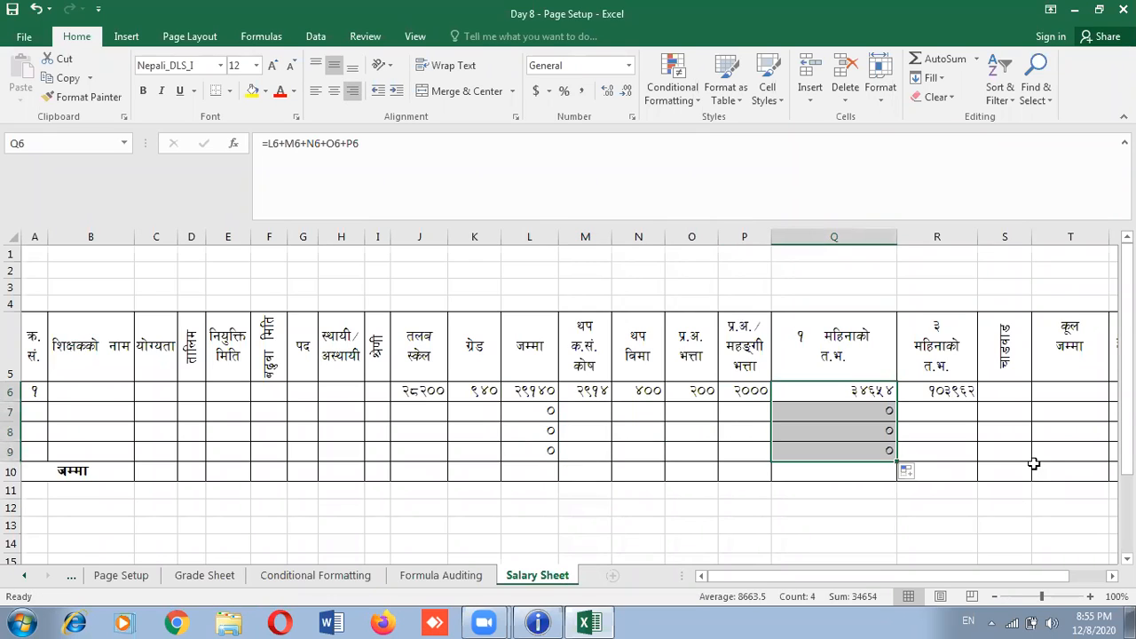
Fill the R6 three-month formula down through R9, showing 0 for the empty rows
{"action": "left_click", "coordinate": [939, 392]}
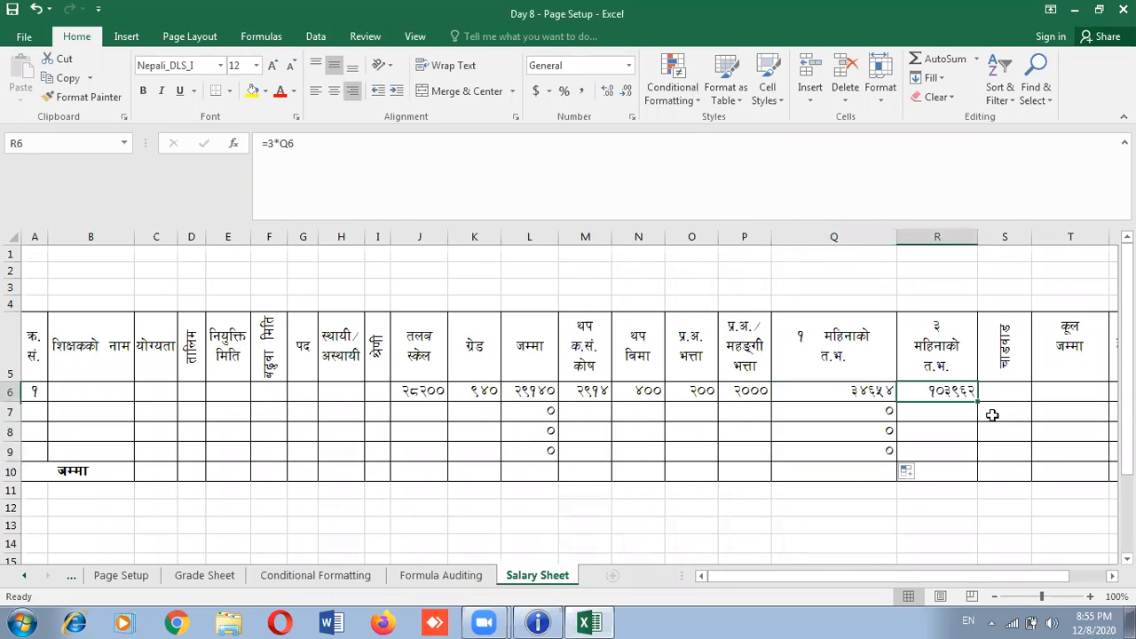
{"action": "left_click_drag", "start_coordinate": [974, 398], "coordinate": [984, 454]}
{"action": "left_click_drag", "start_coordinate": [1004, 389], "coordinate": [1012, 376]}
{"action": "left_click", "coordinate": [980, 241]}
{"action": "left_click", "coordinate": [1041, 539]}
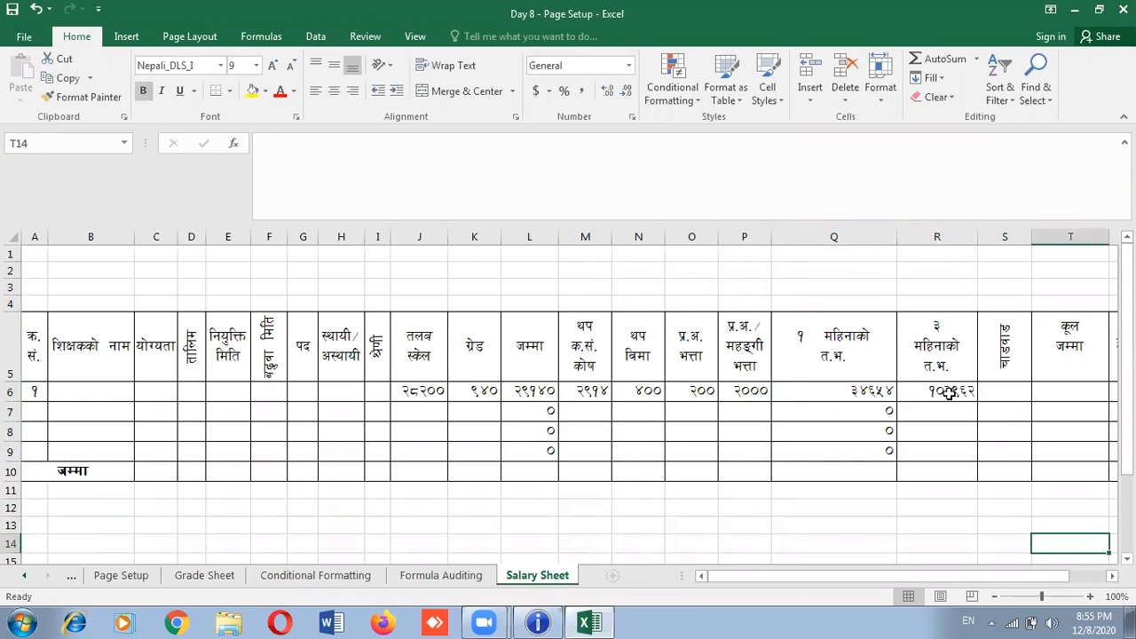
{"action": "left_click", "coordinate": [934, 390]}
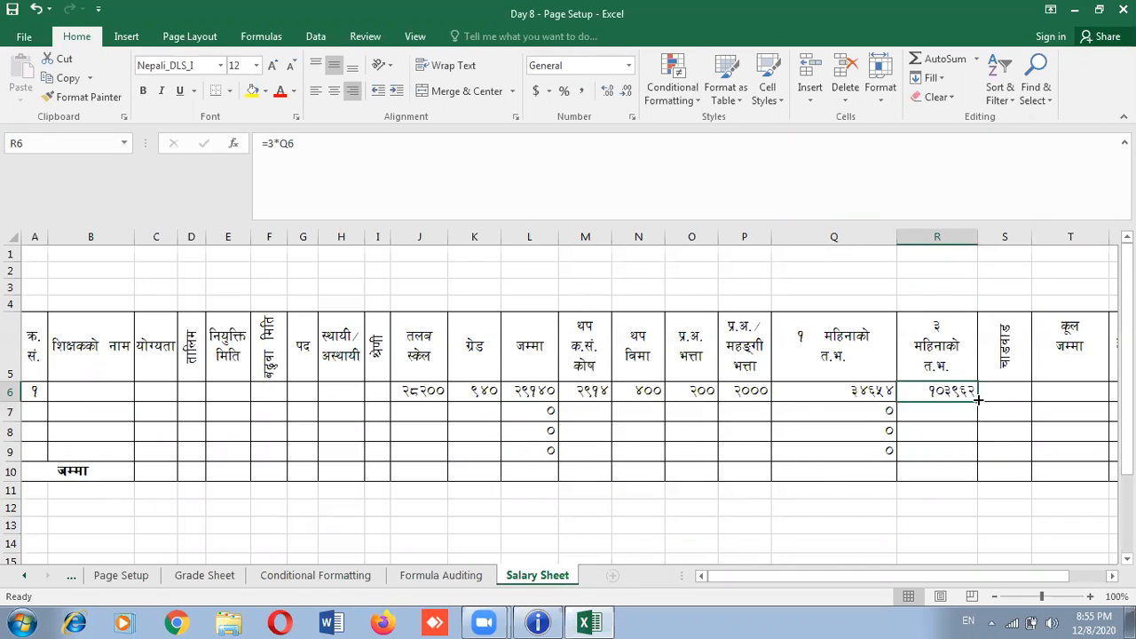
{"action": "left_click_drag", "start_coordinate": [977, 401], "coordinate": [972, 454]}
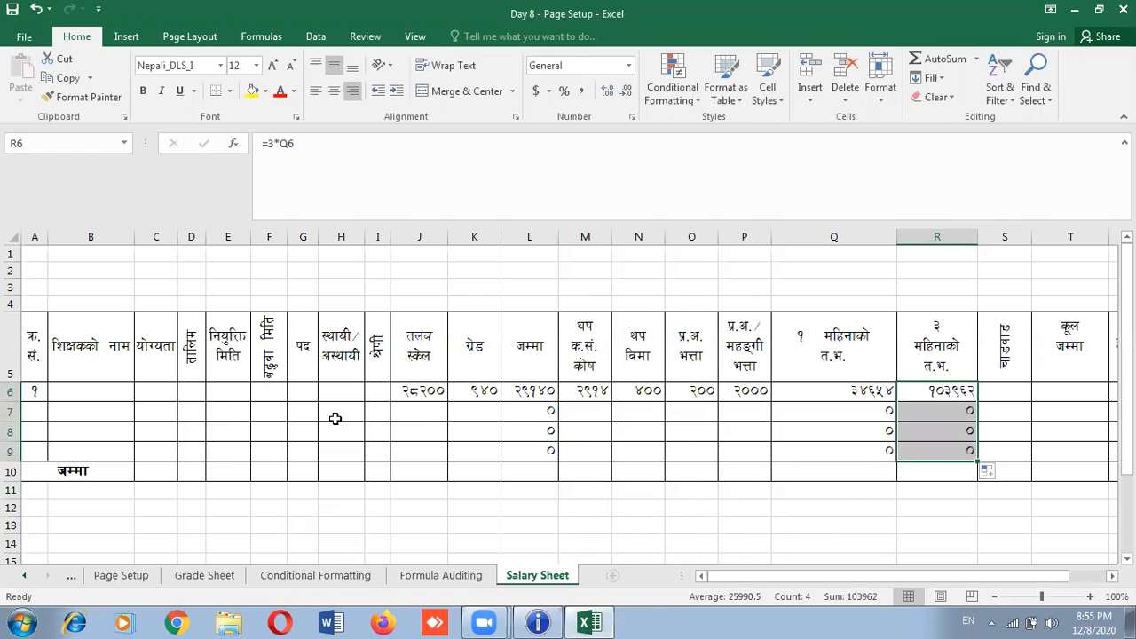
{"action": "left_click", "coordinate": [415, 410]}
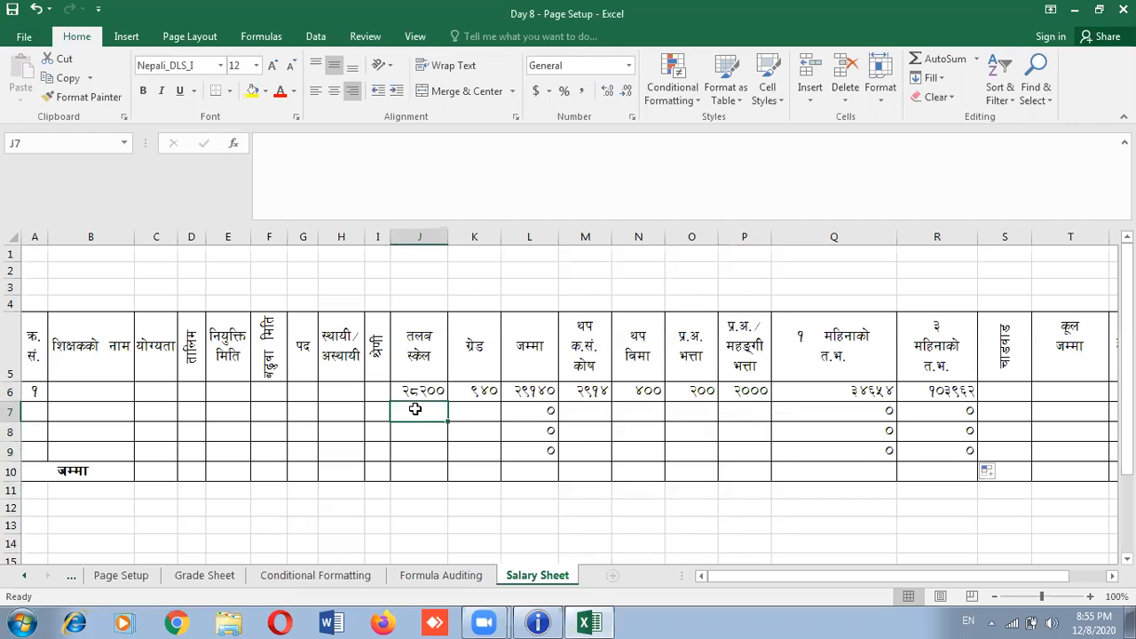
Enter row 7's salary scale 28200 in J7 and grade 1880 in K7
{"action": "type", "text": "2"}
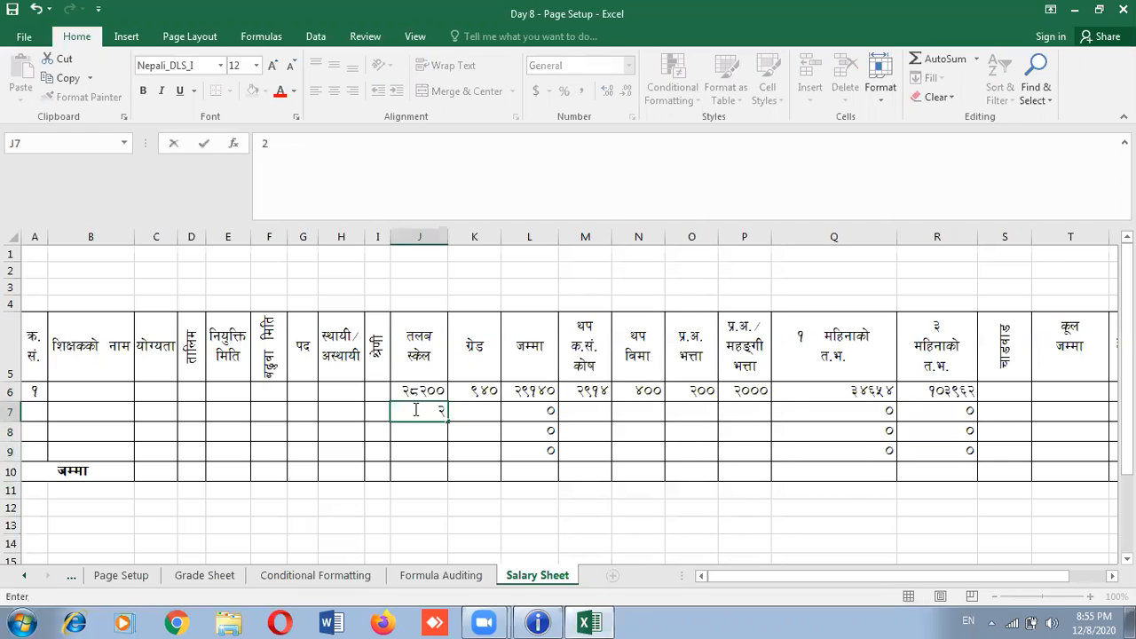
{"action": "type", "text": "8200"}
{"action": "left_click", "coordinate": [483, 413]}
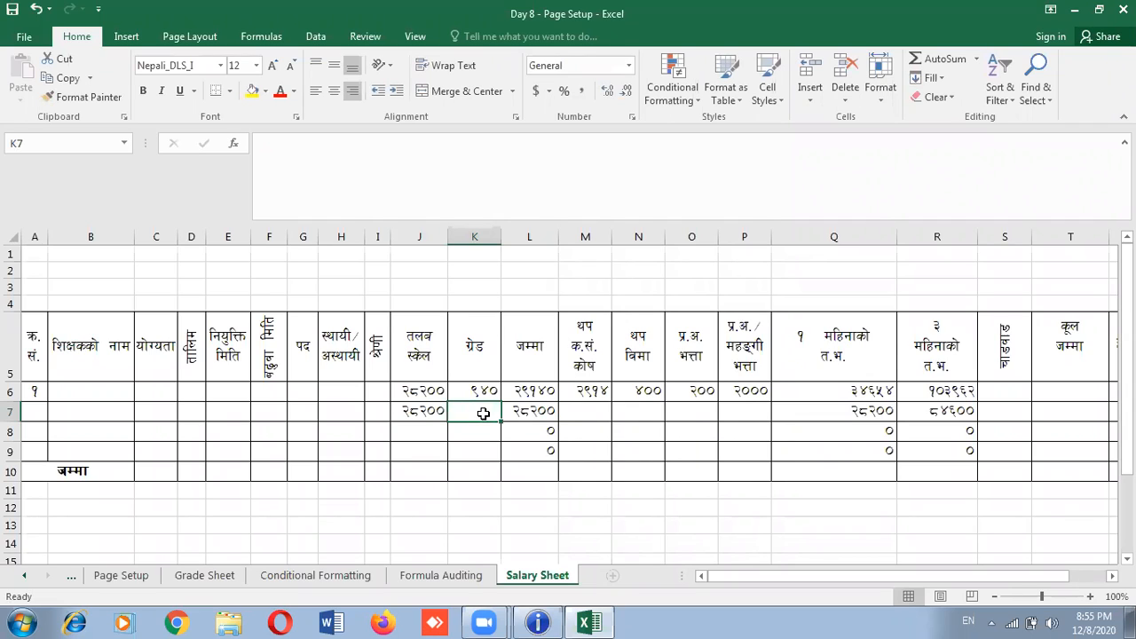
{"action": "type", "text": "0"}
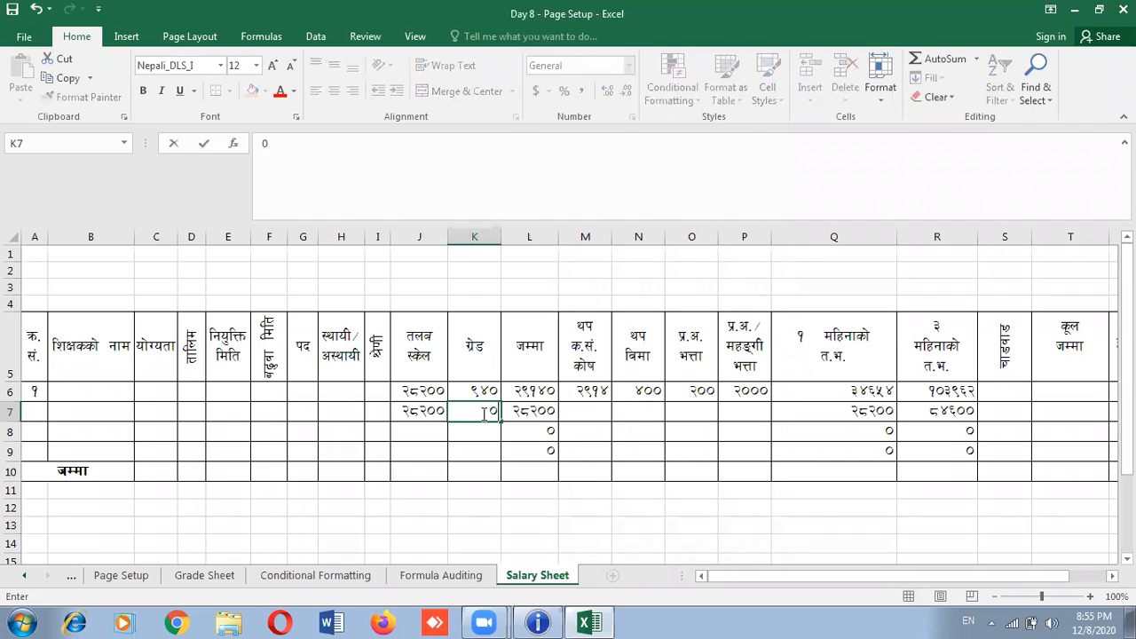
{"action": "type", "text": "88"}
{"action": "type", "text": "1"}
{"action": "double_click", "coordinate": [497, 411]}
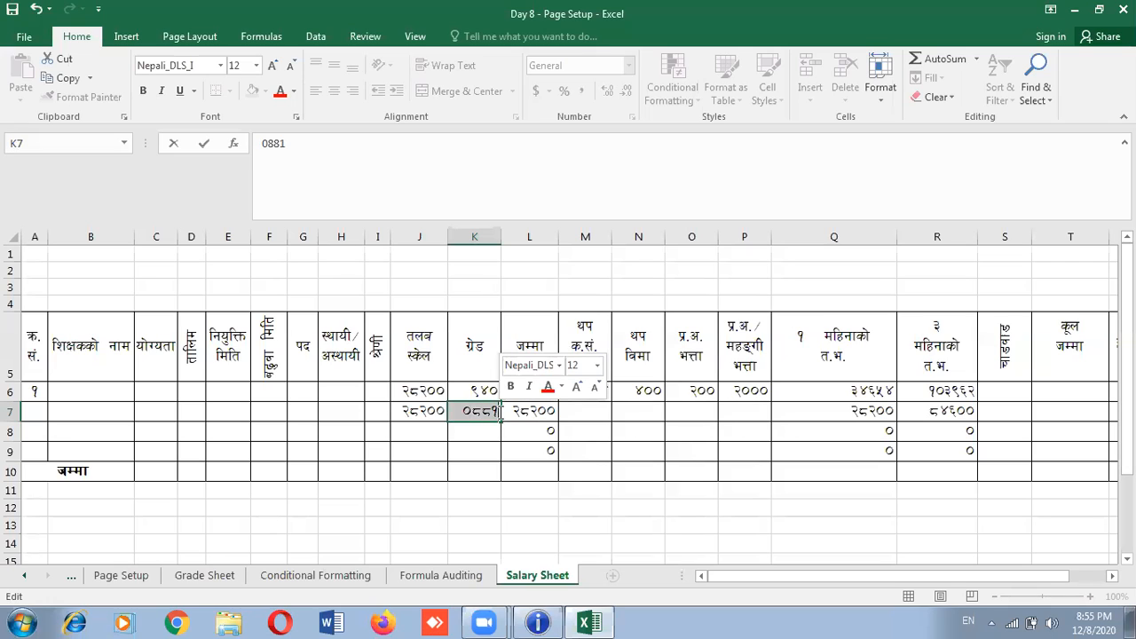
{"action": "key", "text": "BackSpace"}
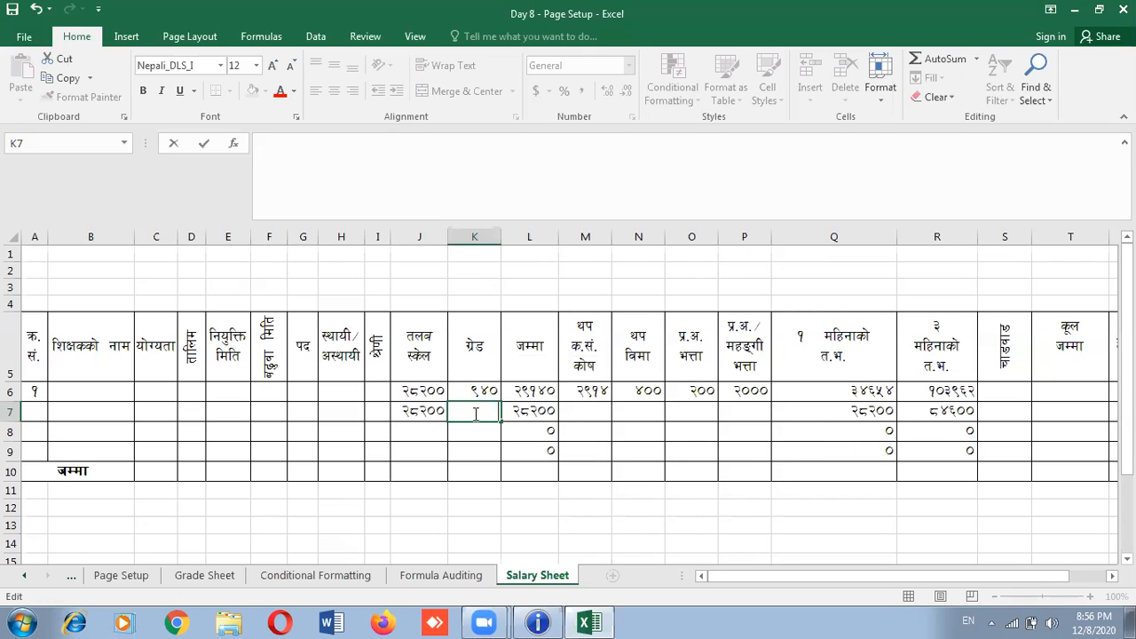
{"action": "type", "text": "1880"}
{"action": "left_click", "coordinate": [583, 410]}
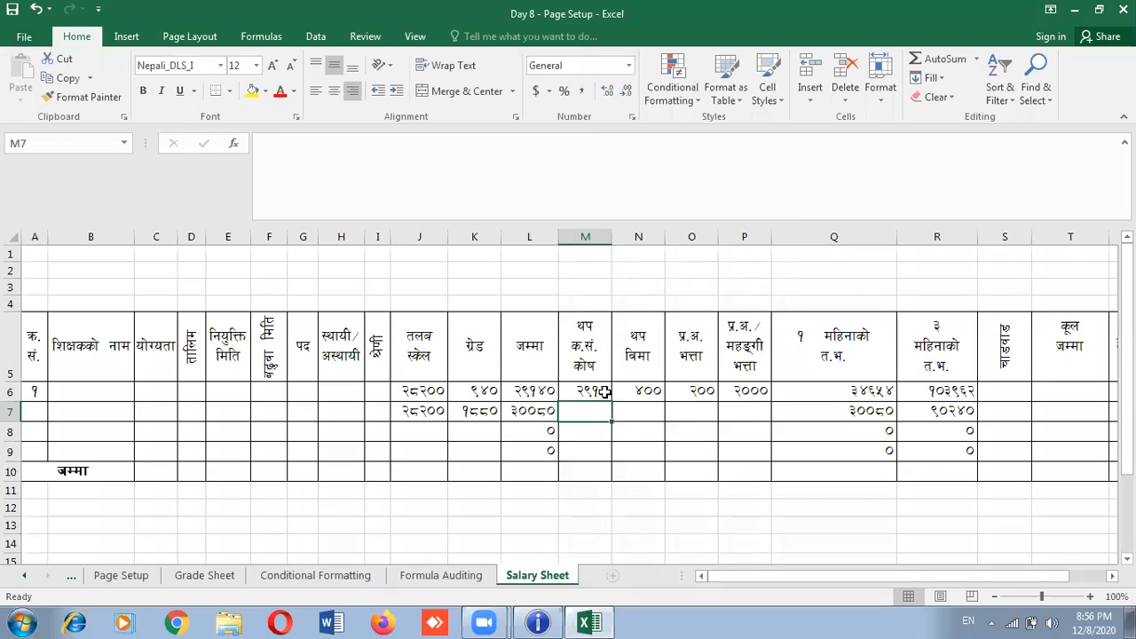
Copy the 10% fund formula from M6 down to M9
{"action": "left_click", "coordinate": [585, 390]}
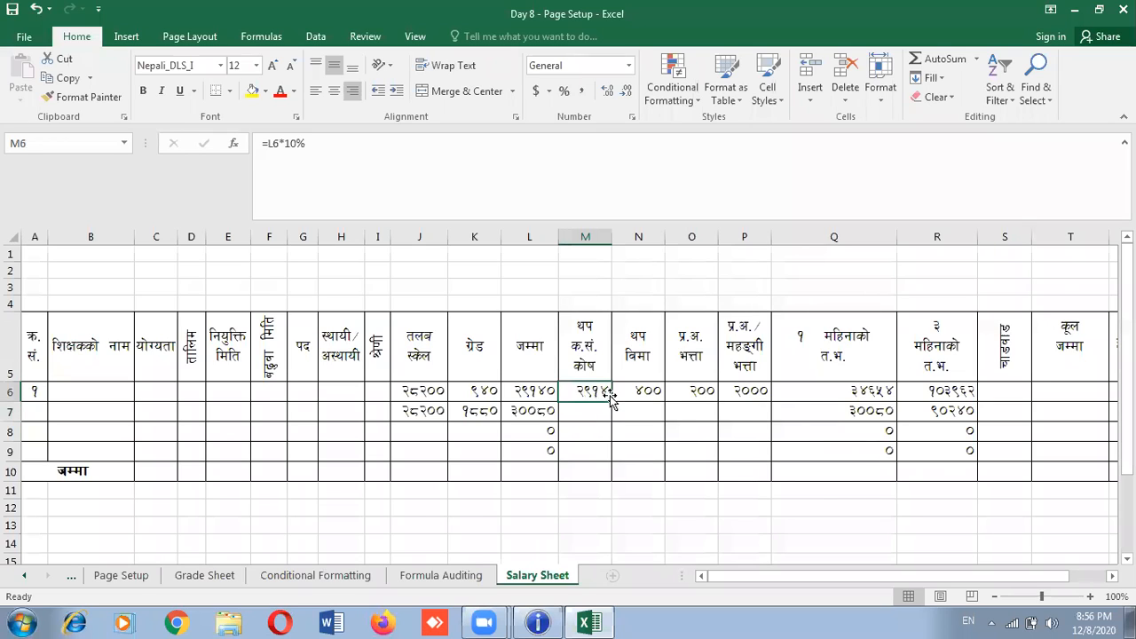
{"action": "left_click_drag", "start_coordinate": [612, 404], "coordinate": [611, 451]}
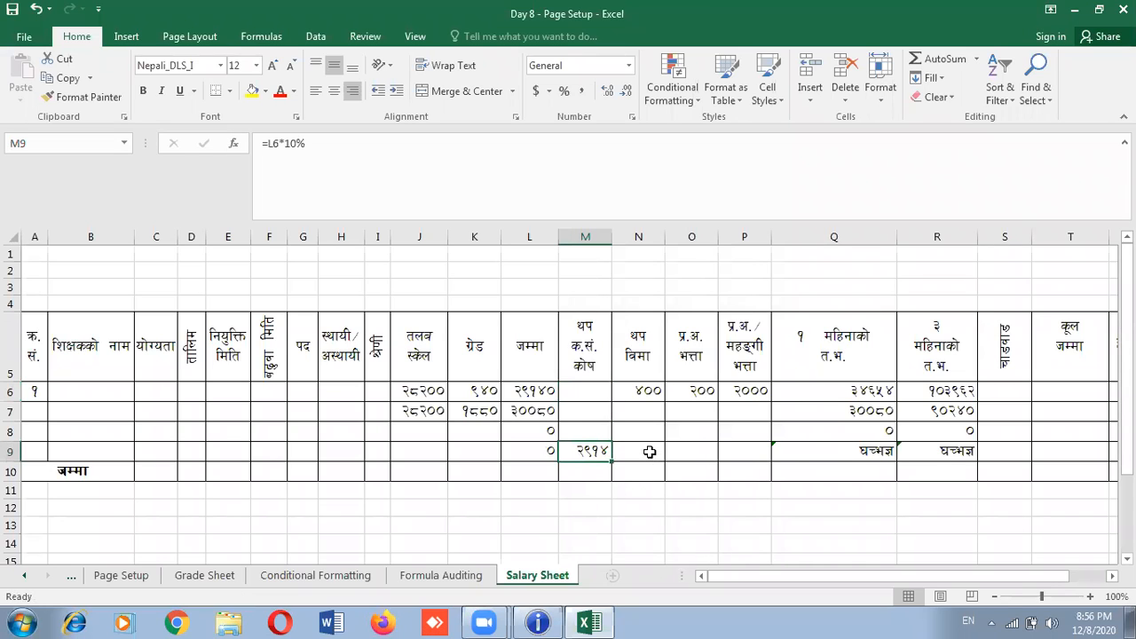
{"action": "left_click_drag", "start_coordinate": [613, 454], "coordinate": [598, 400]}
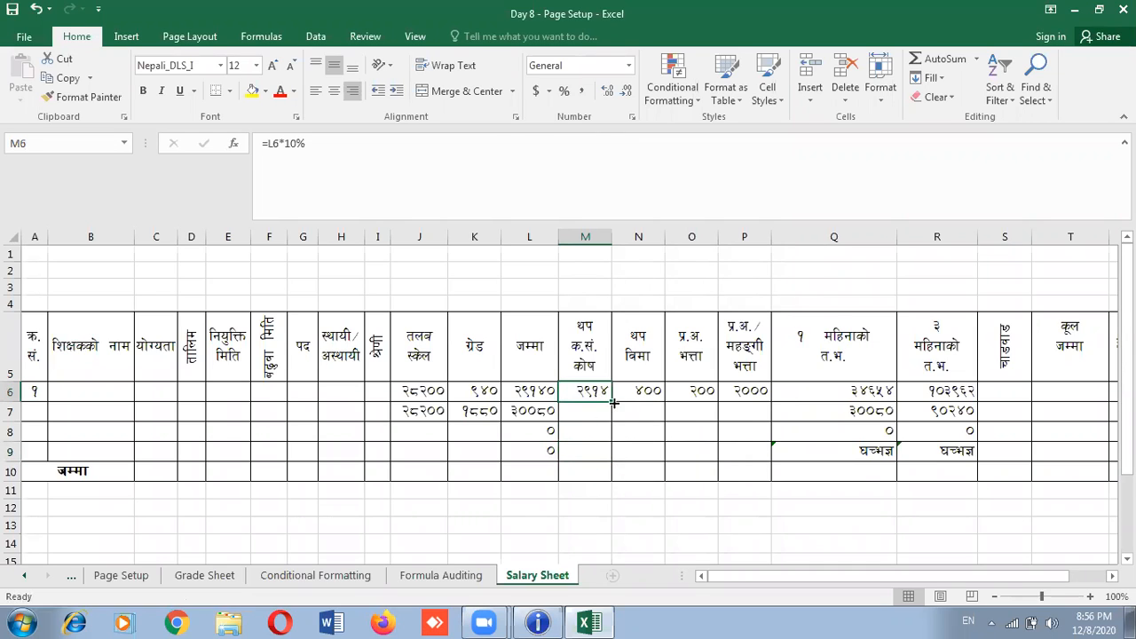
{"action": "left_click_drag", "start_coordinate": [610, 400], "coordinate": [610, 452]}
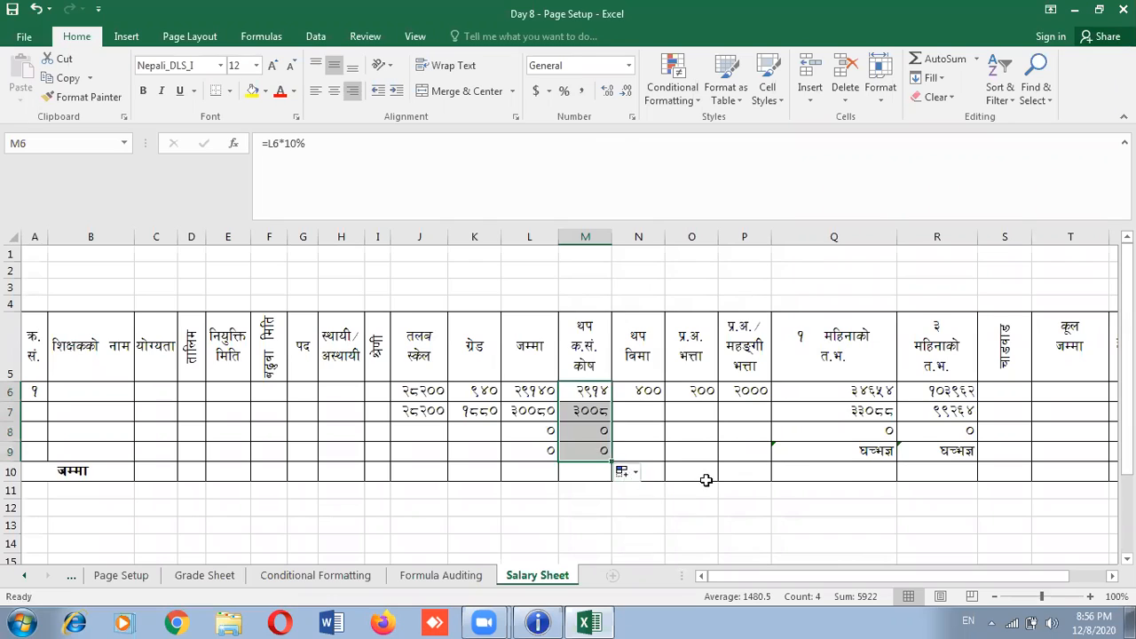
Enter 400 in N7, 0 in O7 and 2000 in P7
{"action": "left_click", "coordinate": [651, 412]}
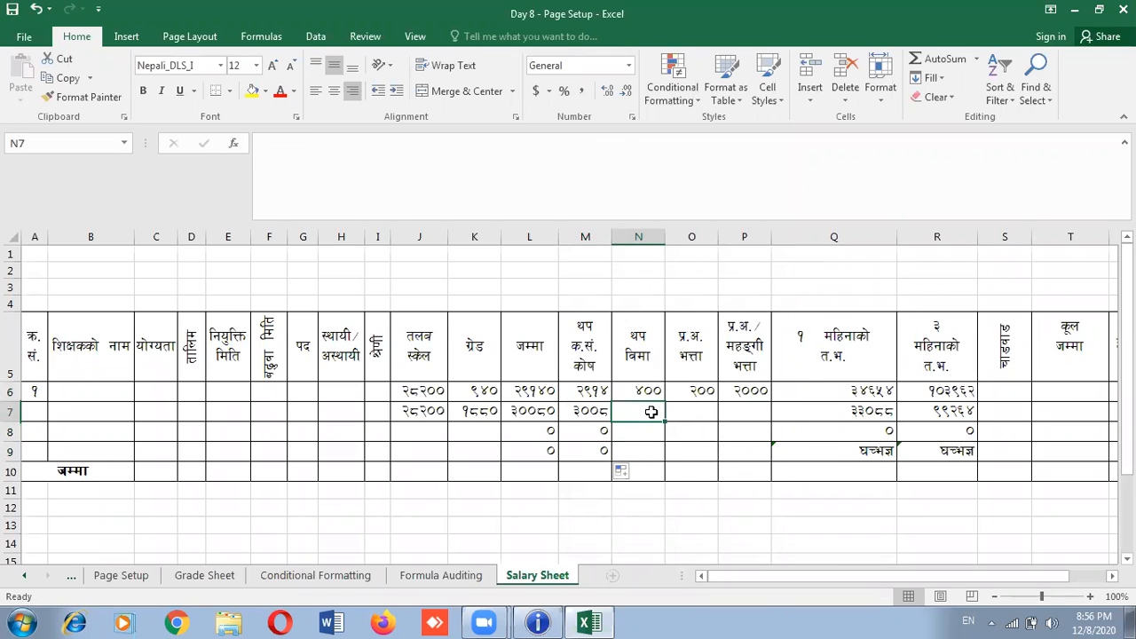
{"action": "type", "text": "4"}
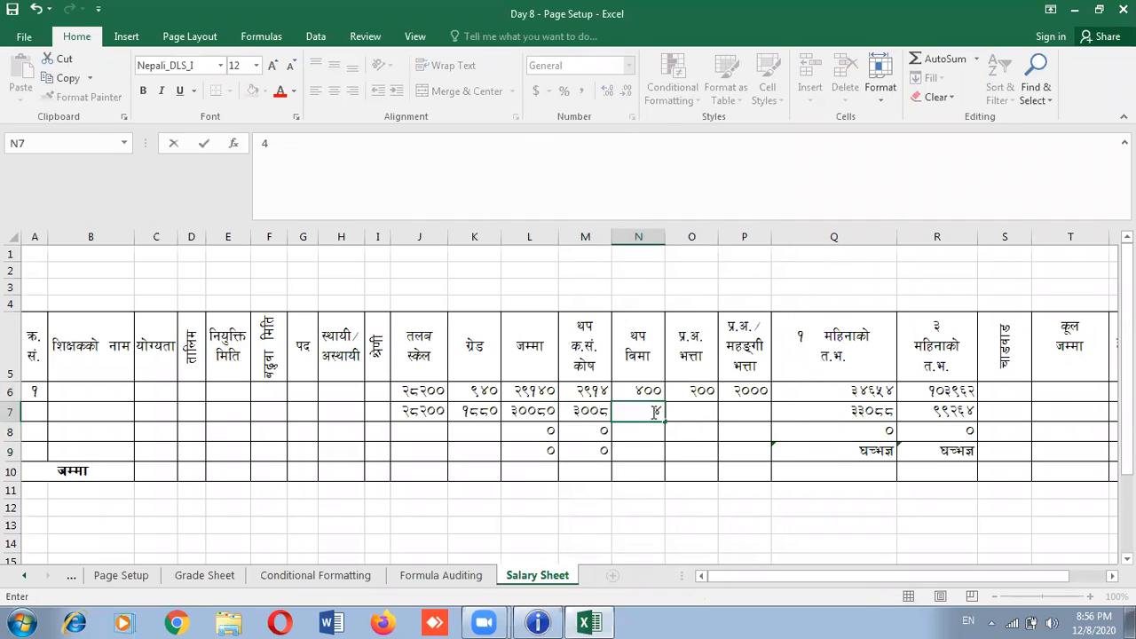
{"action": "type", "text": "00"}
{"action": "left_click", "coordinate": [697, 408]}
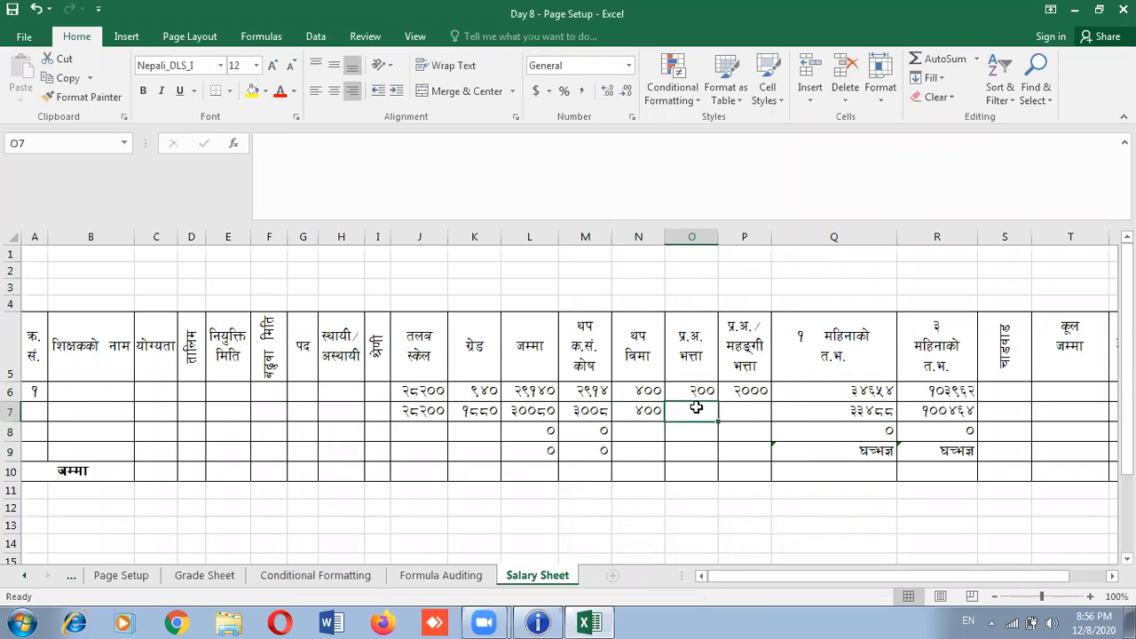
{"action": "type", "text": "0"}
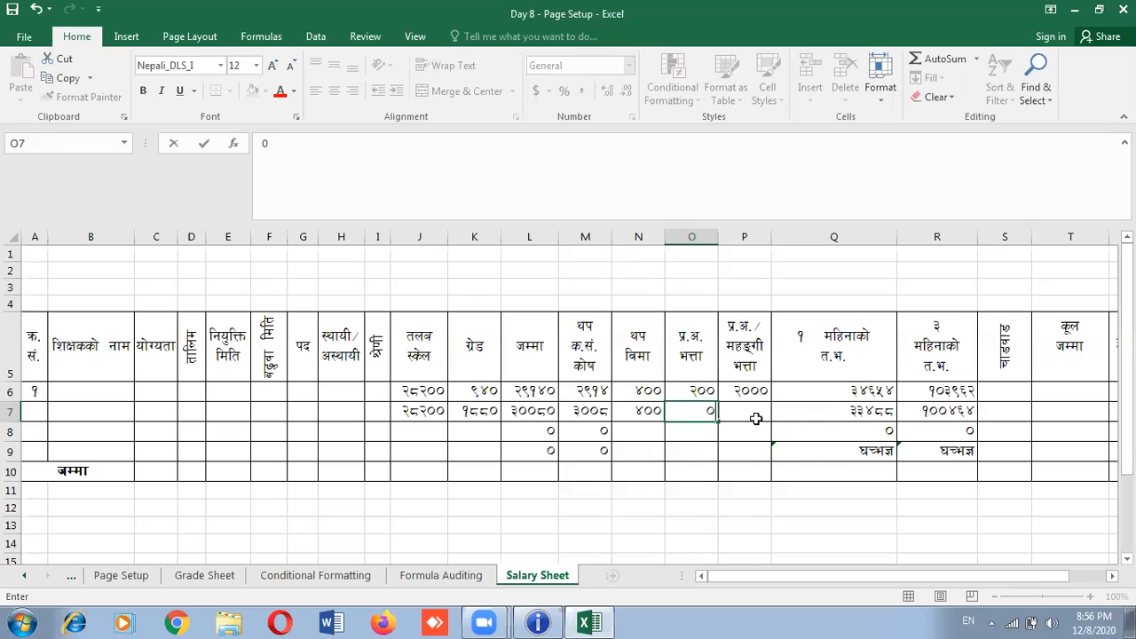
{"action": "left_click", "coordinate": [747, 411]}
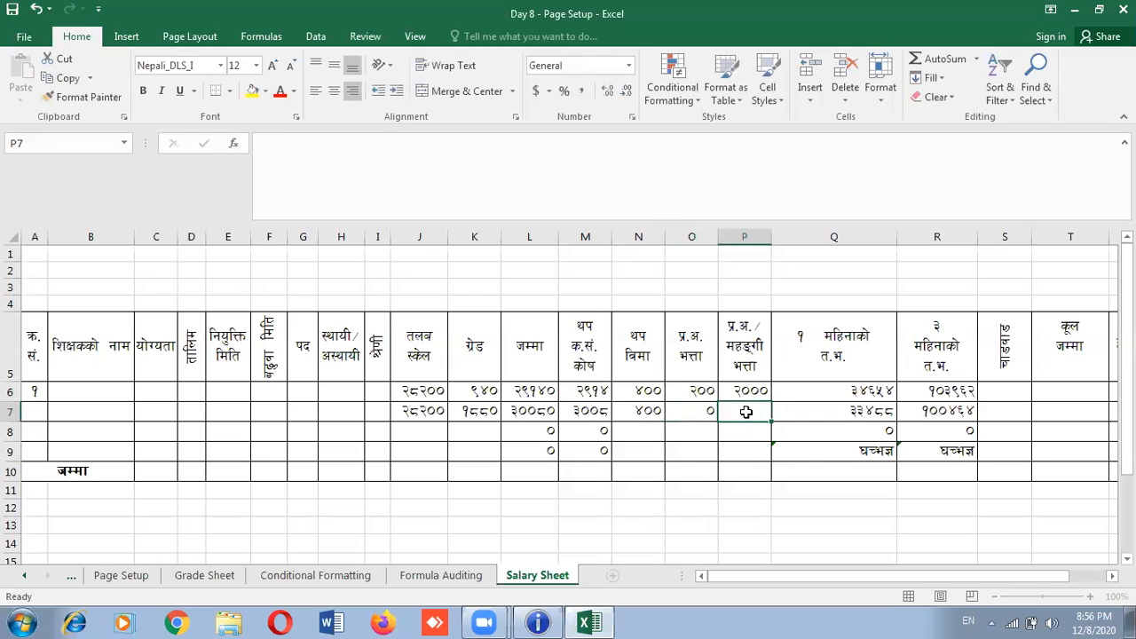
{"action": "type", "text": "2000"}
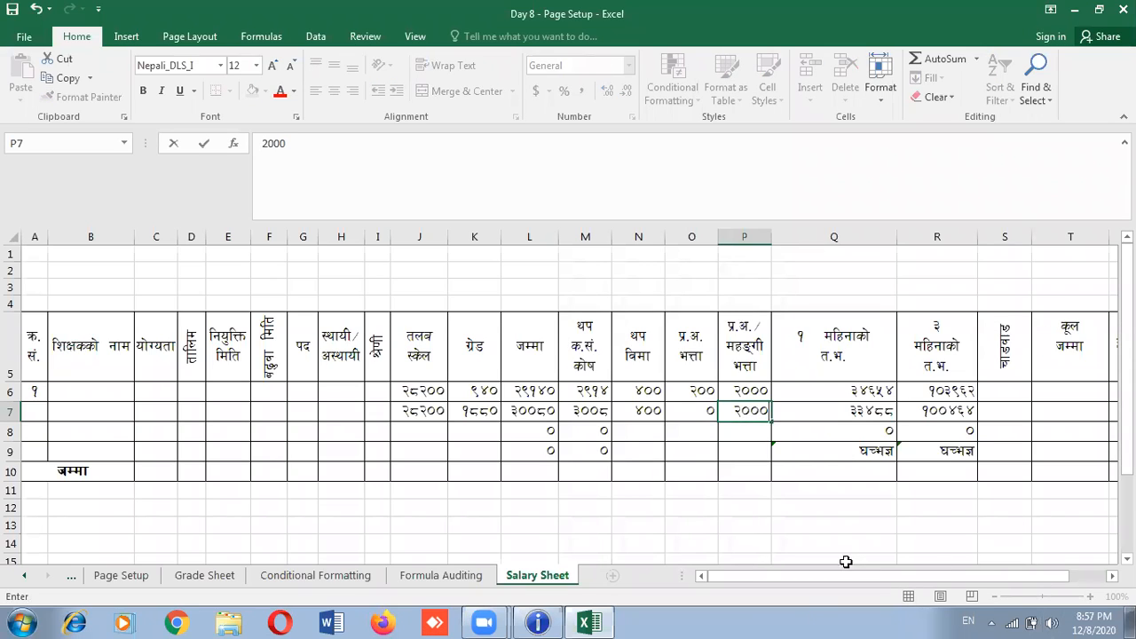
{"action": "left_click", "coordinate": [824, 527]}
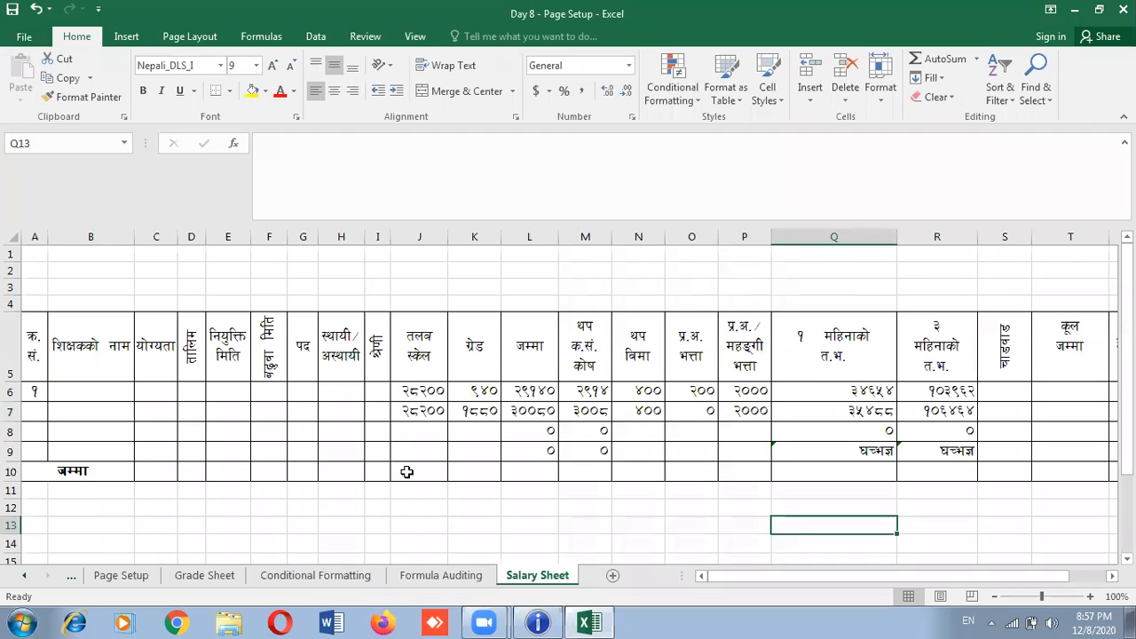
{"action": "left_click", "coordinate": [406, 471]}
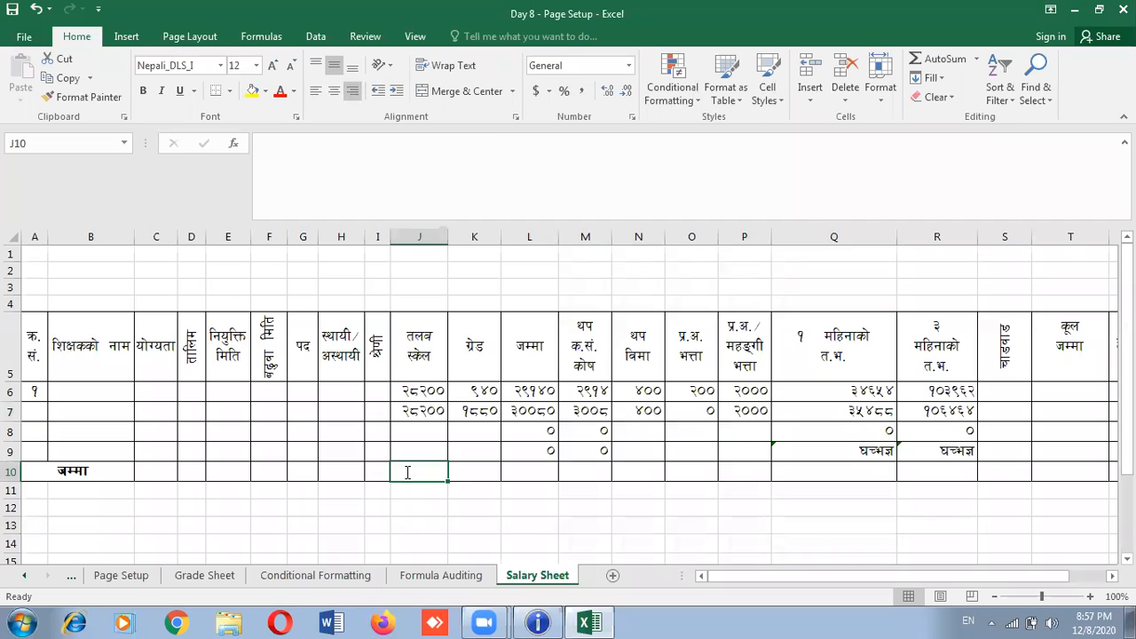
{"action": "type", "text": "="}
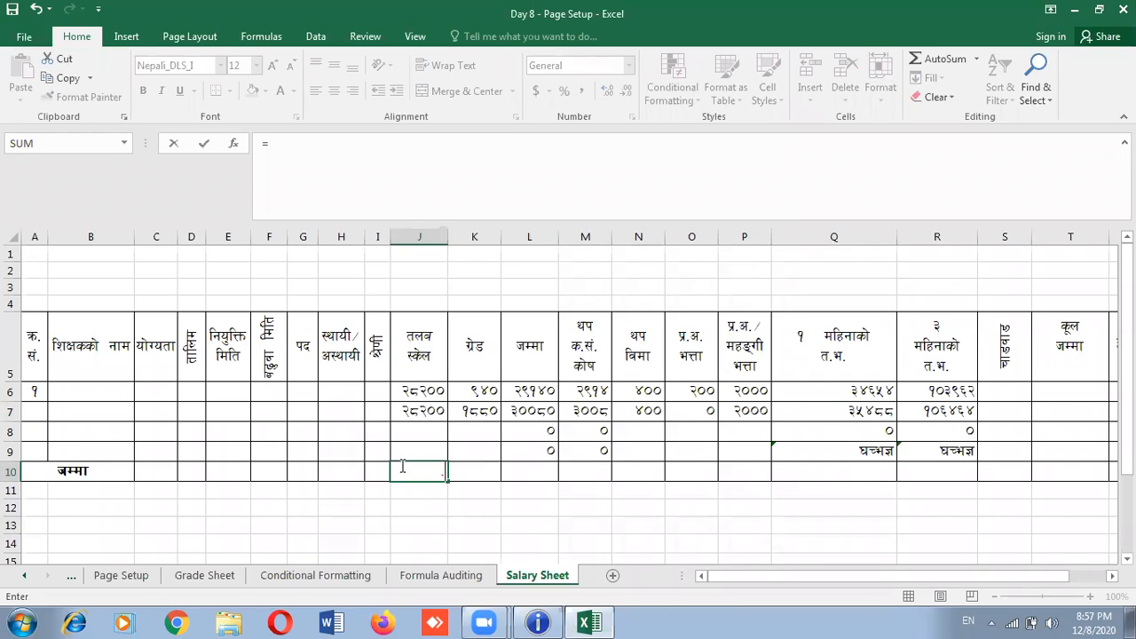
{"action": "key", "text": "F2"}
{"action": "left_click_drag", "start_coordinate": [406, 390], "coordinate": [288, 393]}
{"action": "left_click", "coordinate": [295, 490]}
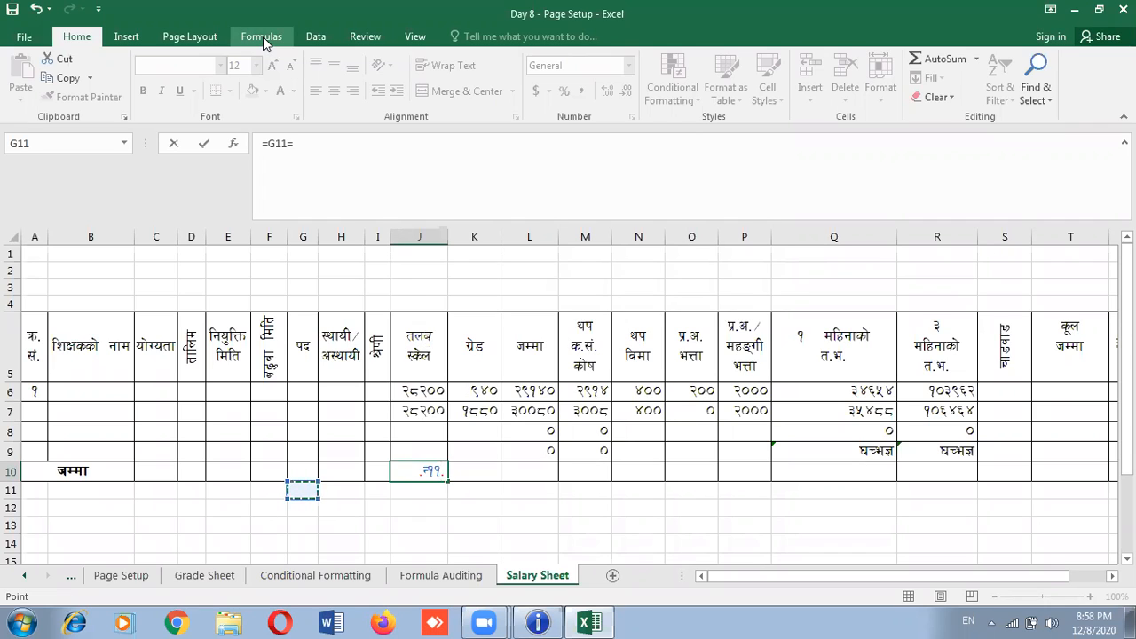
{"action": "left_click", "coordinate": [299, 145]}
{"action": "key", "text": "BackSpace"}
{"action": "key", "text": "BackSpace"}
{"action": "key", "text": "BackSpace"}
{"action": "key", "text": "BackSpace"}
{"action": "key", "text": "BackSpace"}
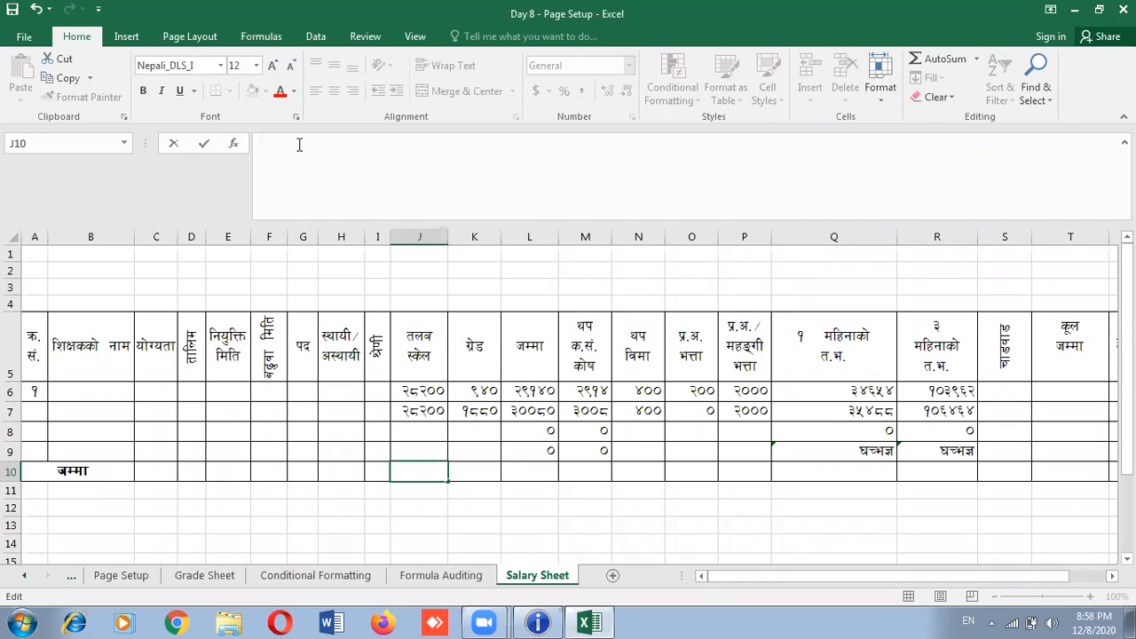
{"action": "left_click", "coordinate": [402, 391]}
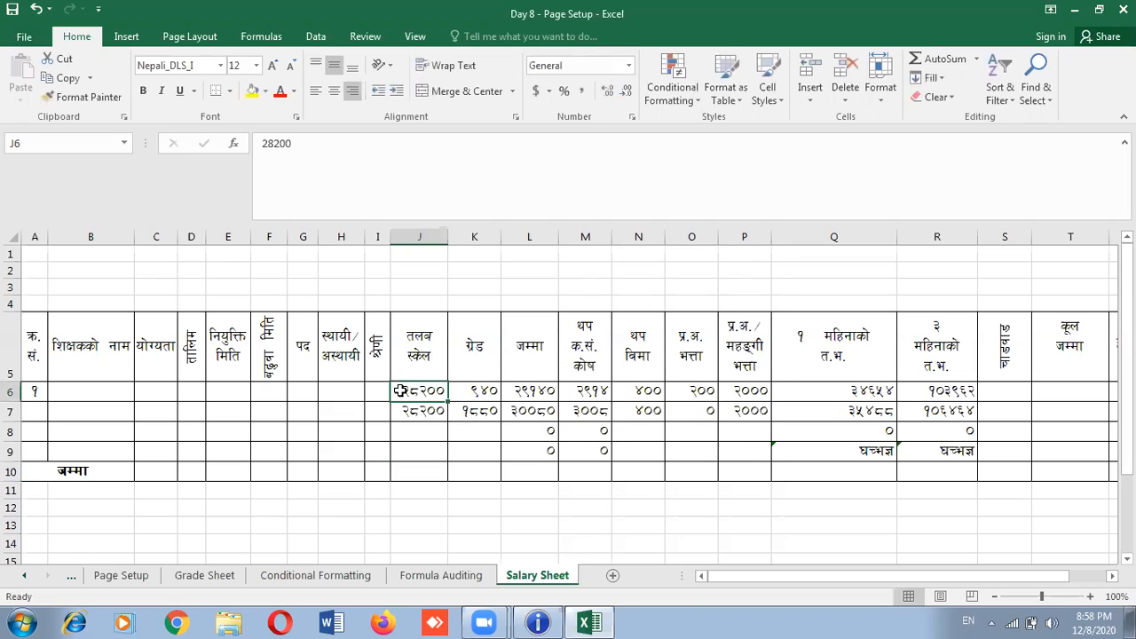
Apply Comma Style to J6:R10 so figures show separators and two decimals, e.g. 28,200.00
{"action": "left_click_drag", "start_coordinate": [402, 390], "coordinate": [940, 478]}
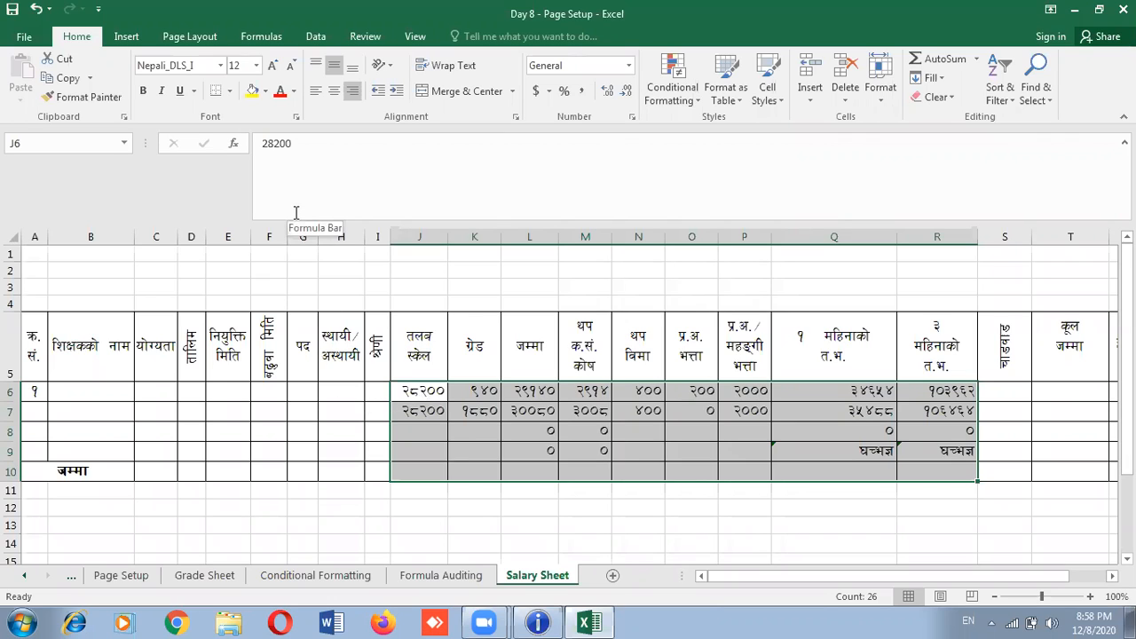
{"action": "left_click", "coordinate": [583, 91]}
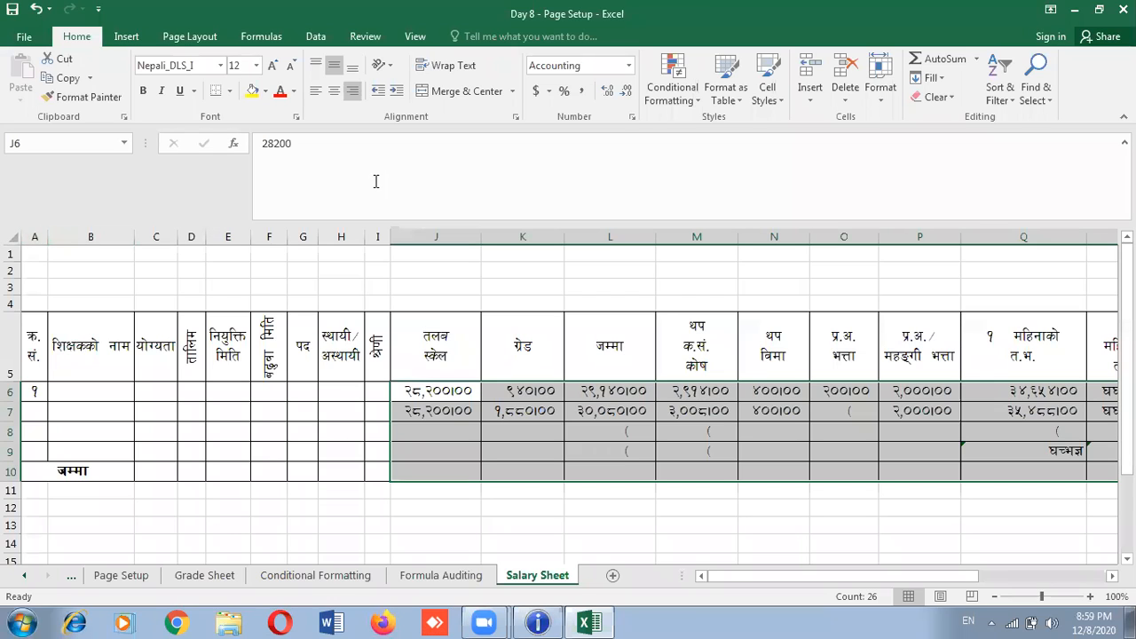
{"action": "key", "text": "F2"}
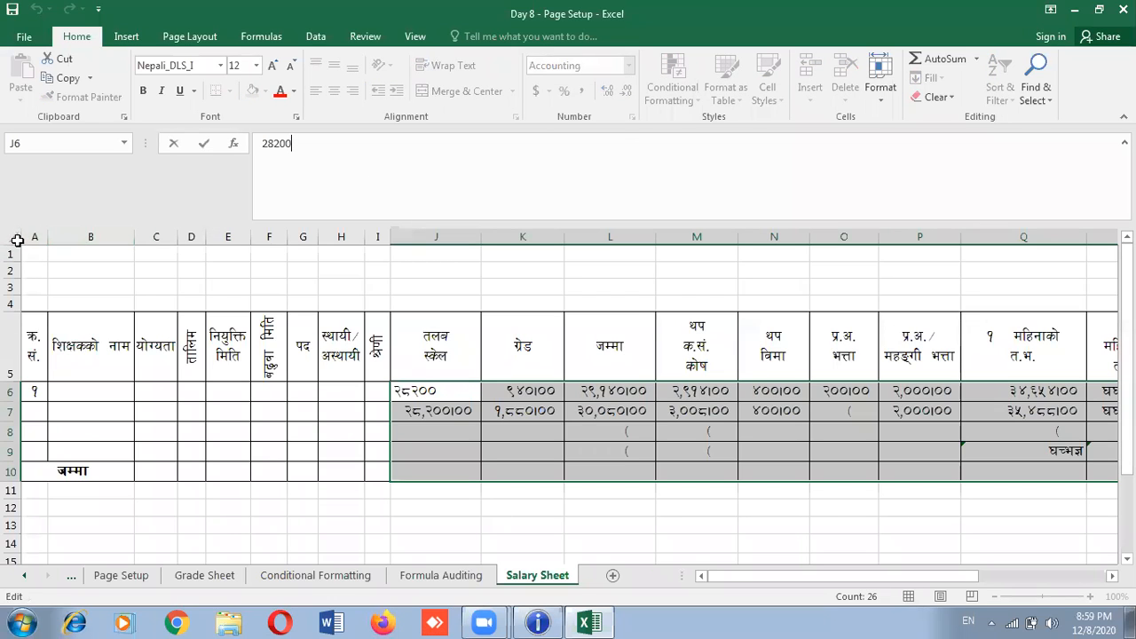
Select the entire worksheet and bring up Format Cells from its shortcut menu
{"action": "left_click", "coordinate": [17, 240]}
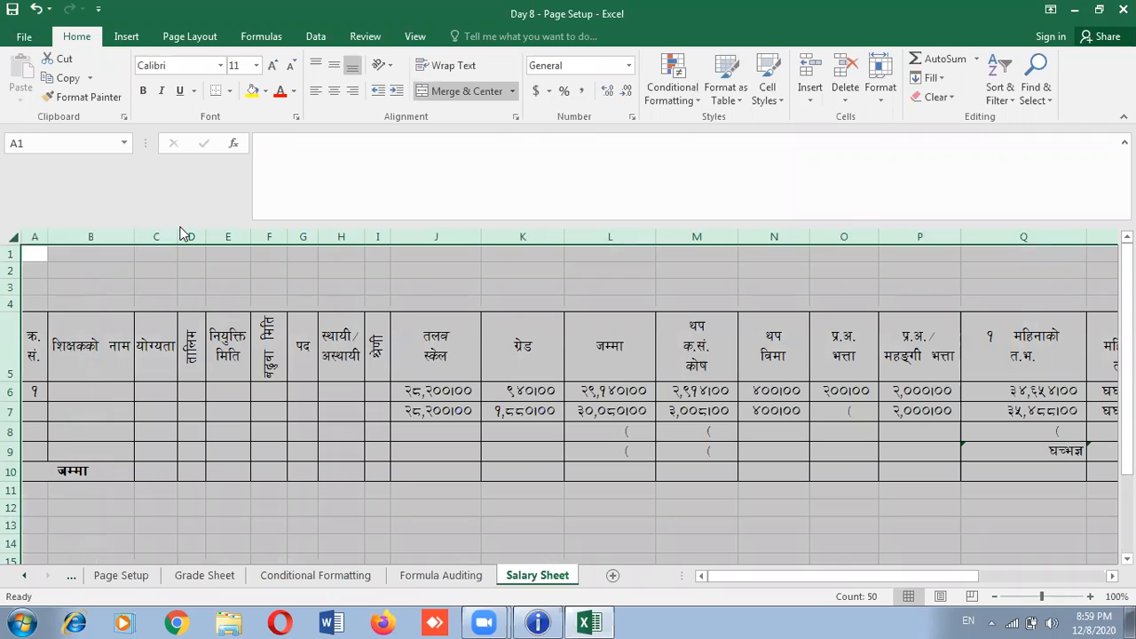
{"action": "right_click", "coordinate": [156, 303]}
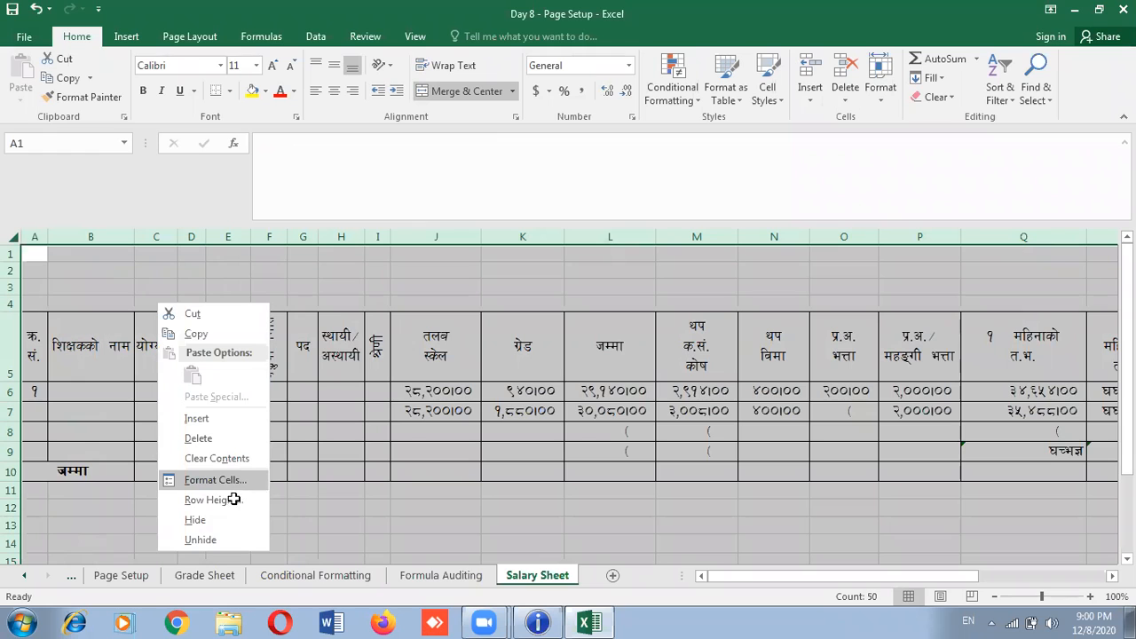
{"action": "left_click", "coordinate": [218, 481]}
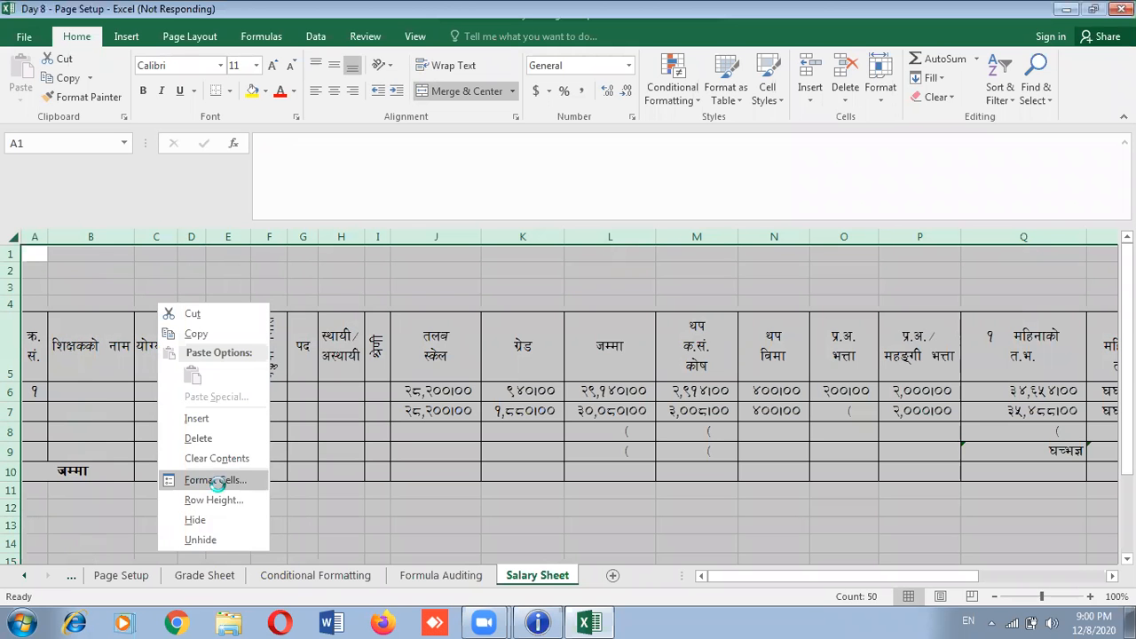